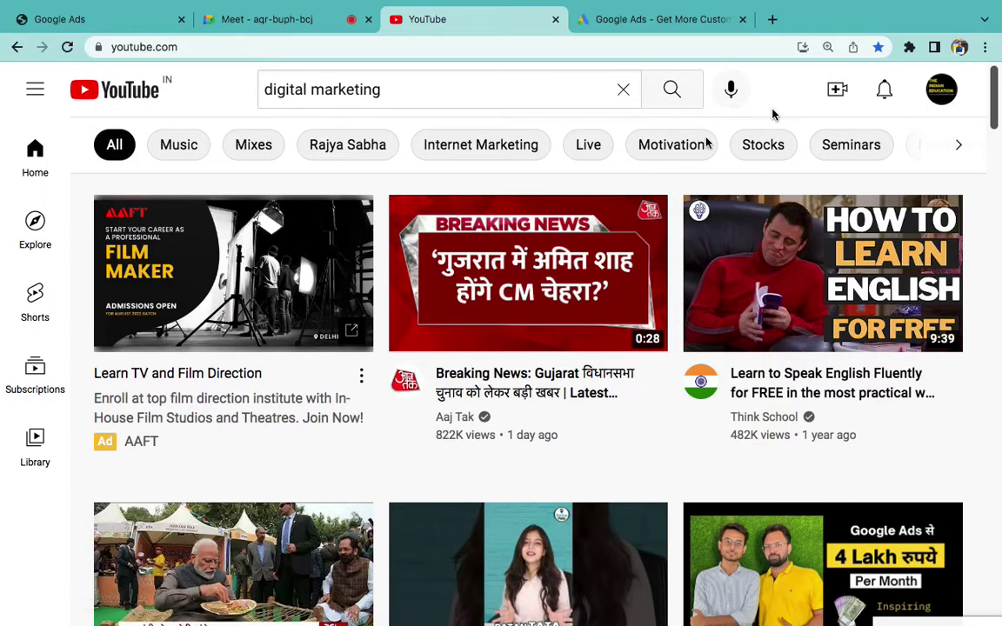
{"action": "left_click", "coordinate": [799, 294]}
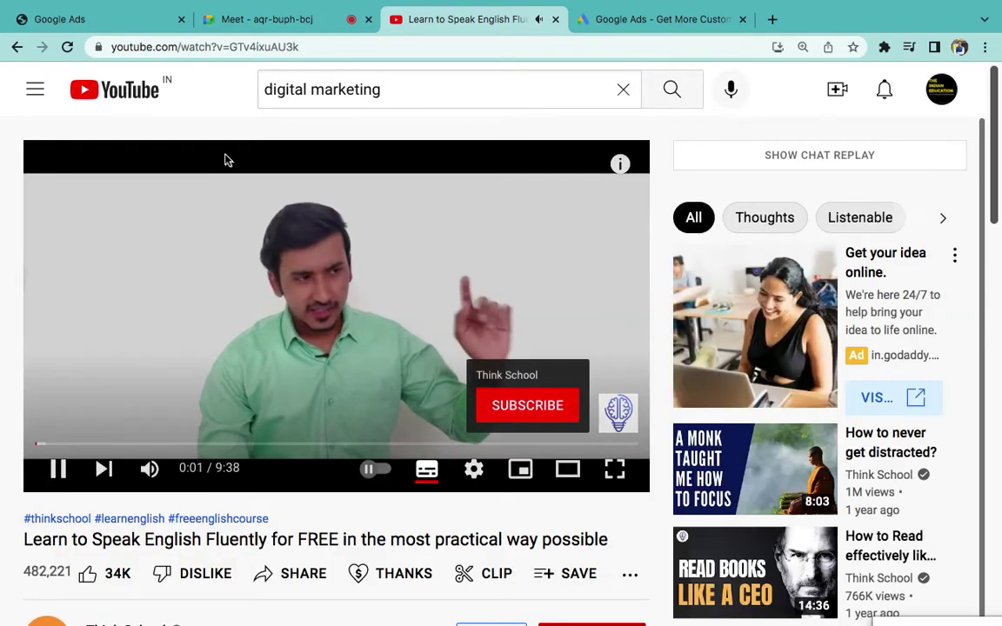
{"action": "left_click", "coordinate": [114, 90]}
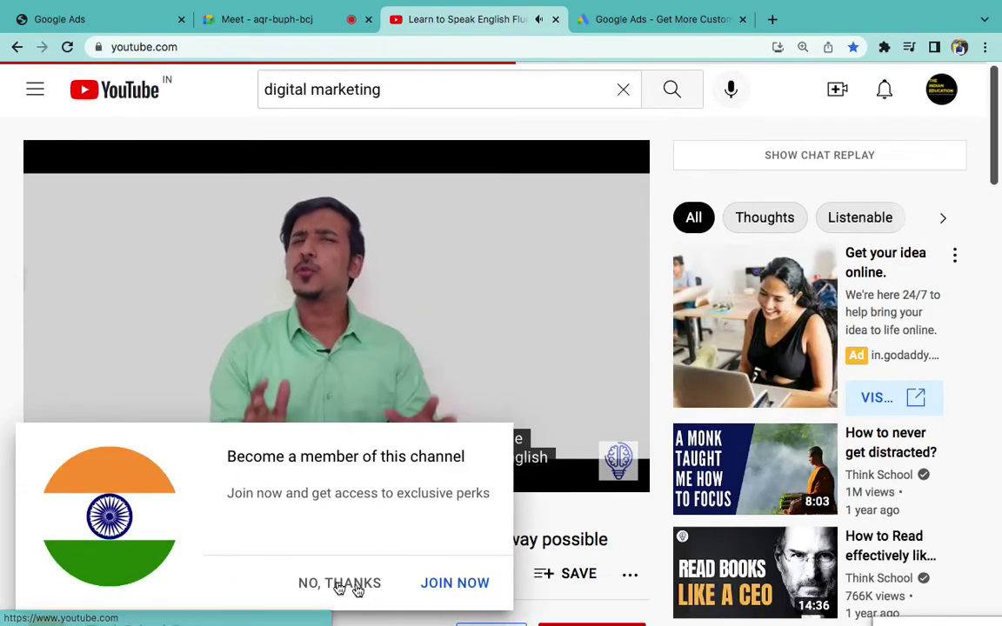
{"action": "left_click", "coordinate": [337, 585]}
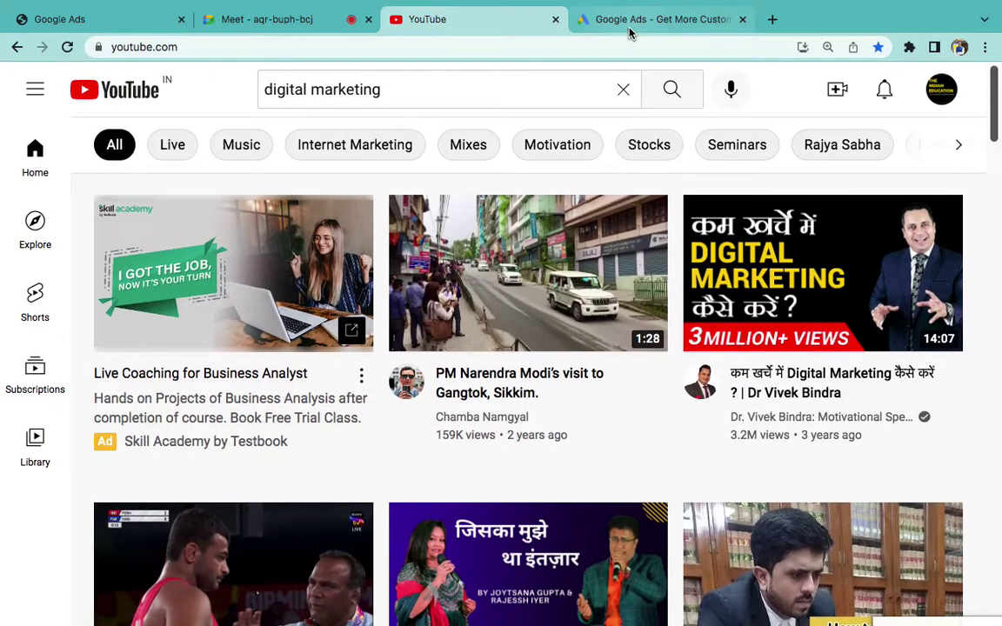
- Switch to Google Ads, sign in and open the last account in the account list
{"action": "left_click", "coordinate": [631, 28]}
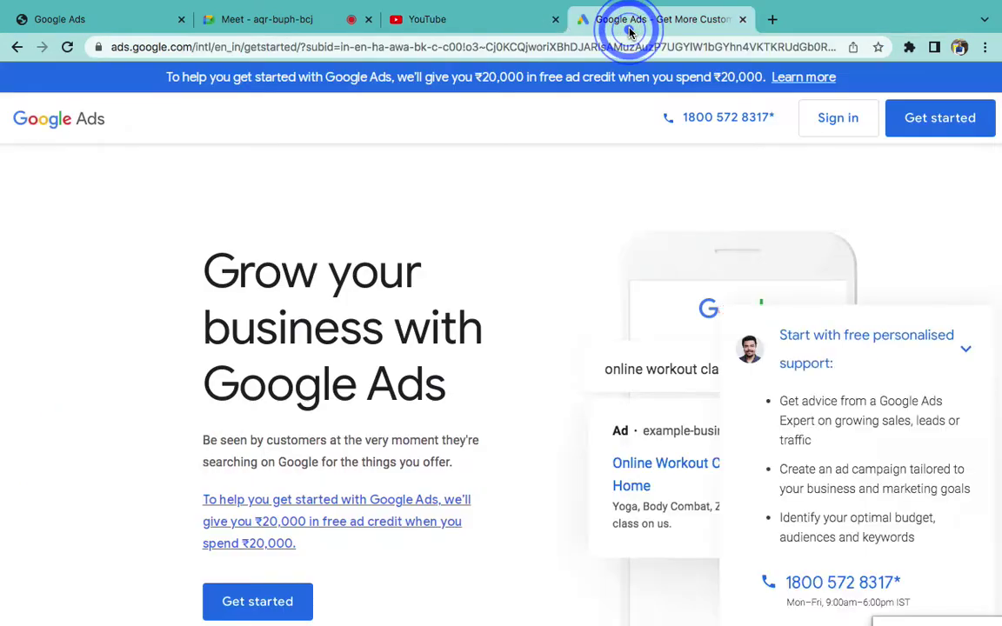
{"action": "left_click", "coordinate": [827, 123]}
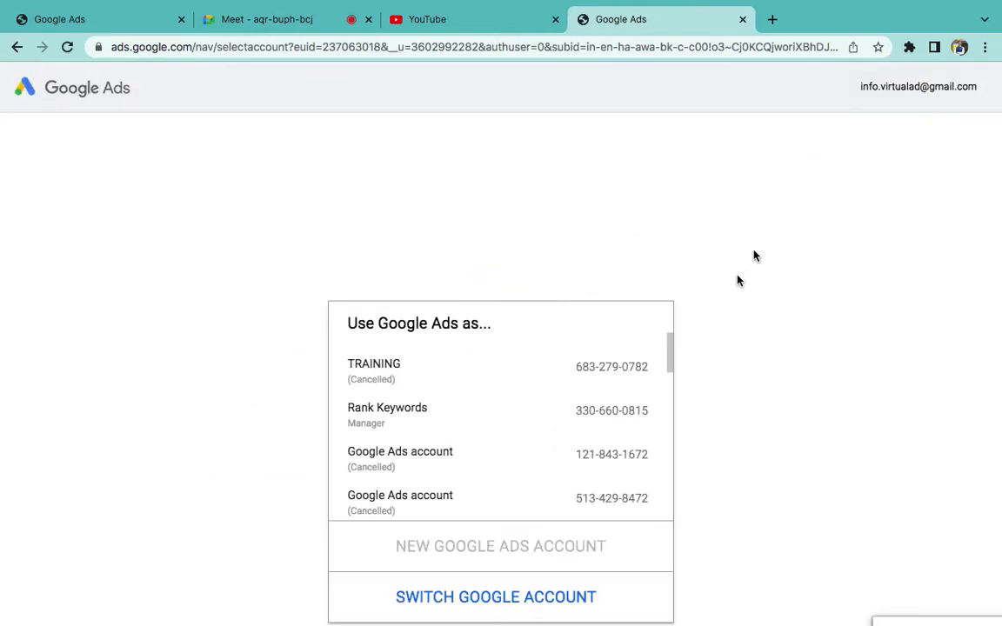
{"action": "scroll", "coordinate": [605, 391], "scroll_direction": "down", "scroll_amount": 5}
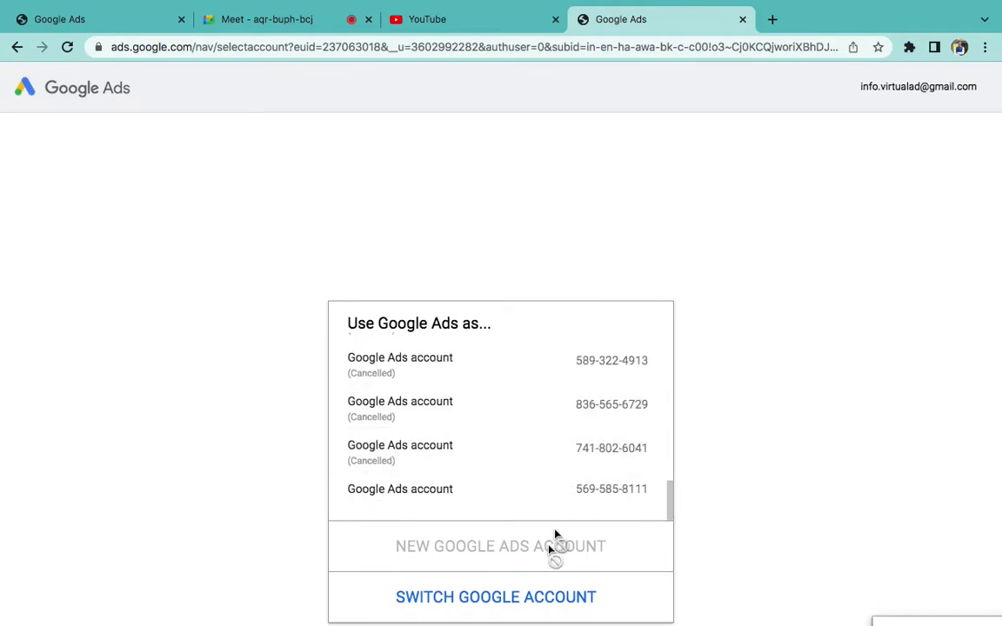
{"action": "left_click", "coordinate": [500, 494]}
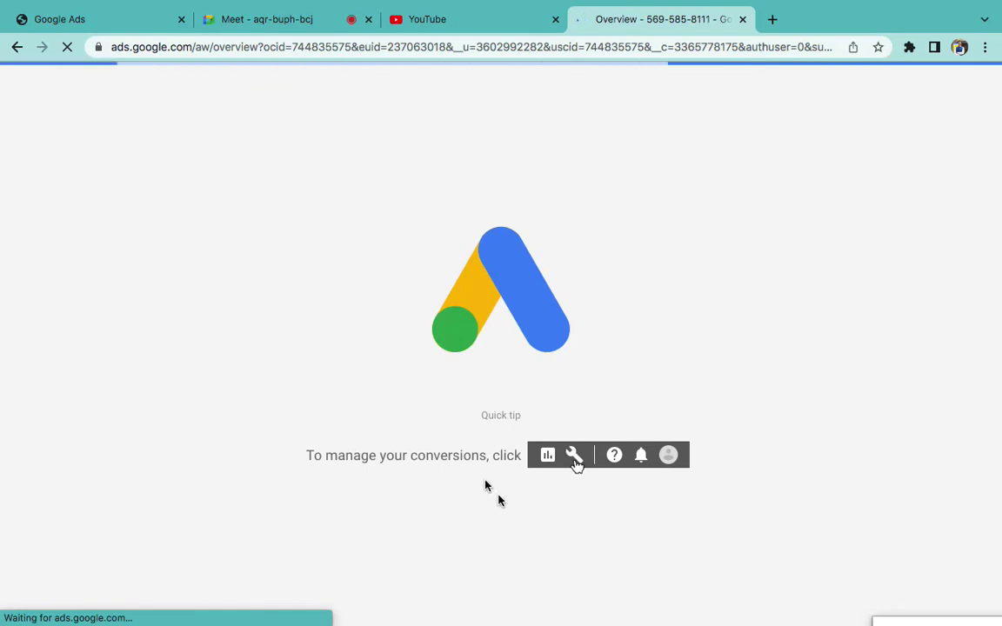
{"action": "left_click", "coordinate": [471, 460]}
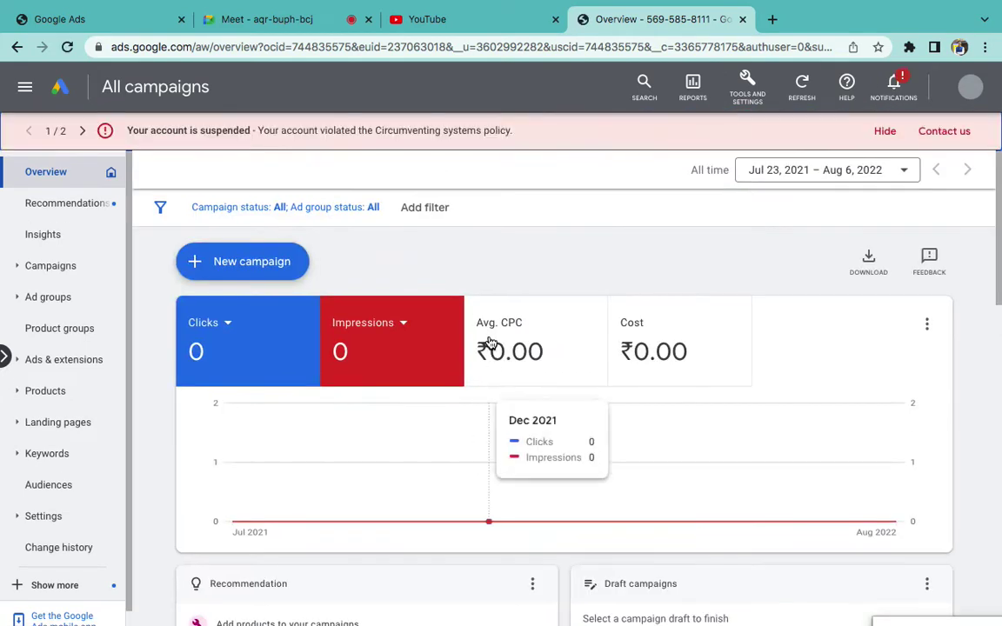
- Add the Avg. CPC and Cost metrics to the overview chart
{"action": "left_click", "coordinate": [497, 326]}
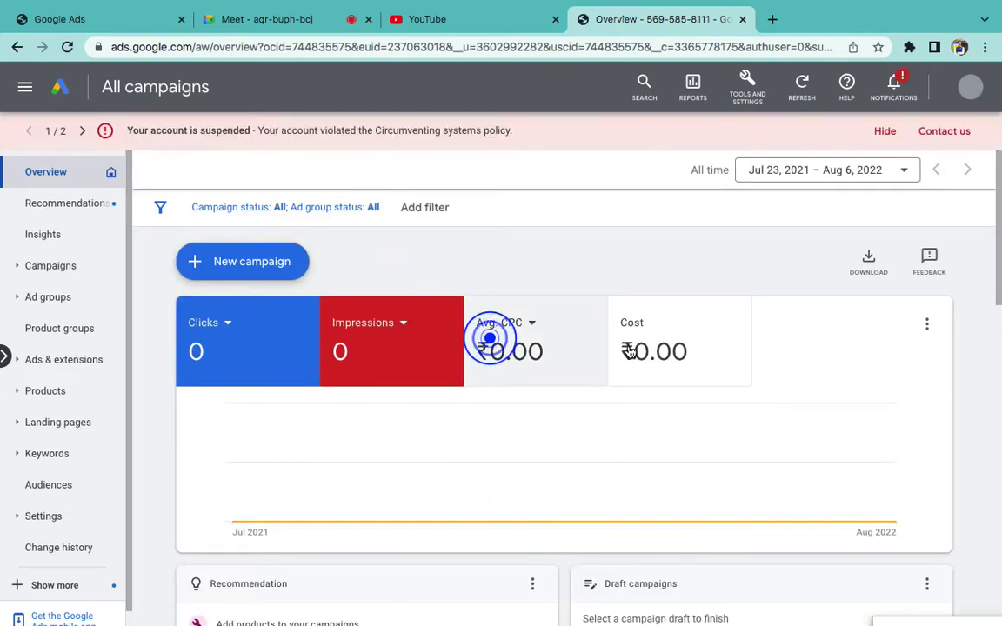
{"action": "left_click", "coordinate": [631, 347]}
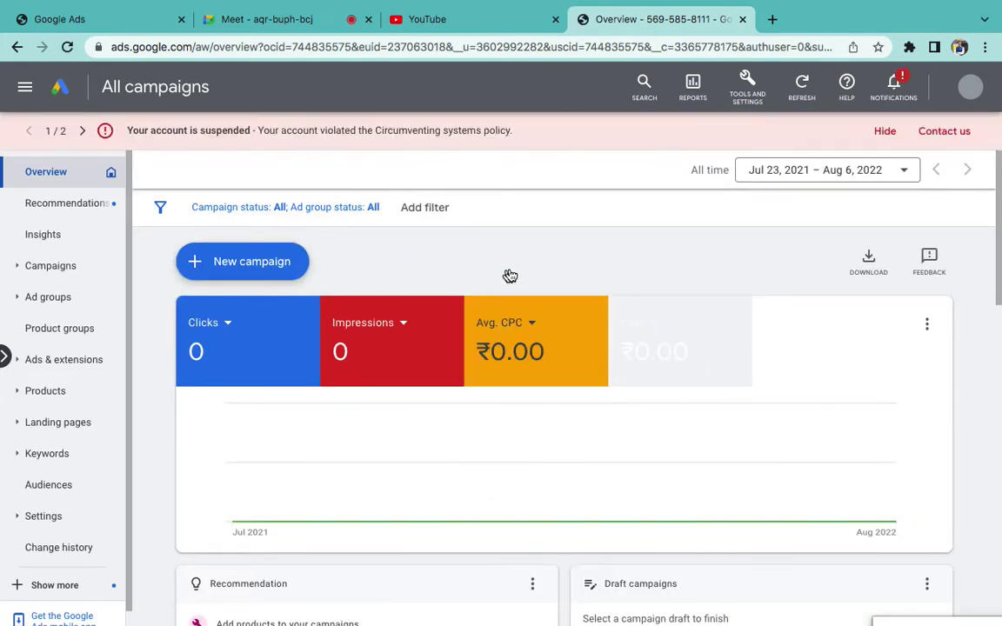
{"action": "left_click", "coordinate": [651, 372]}
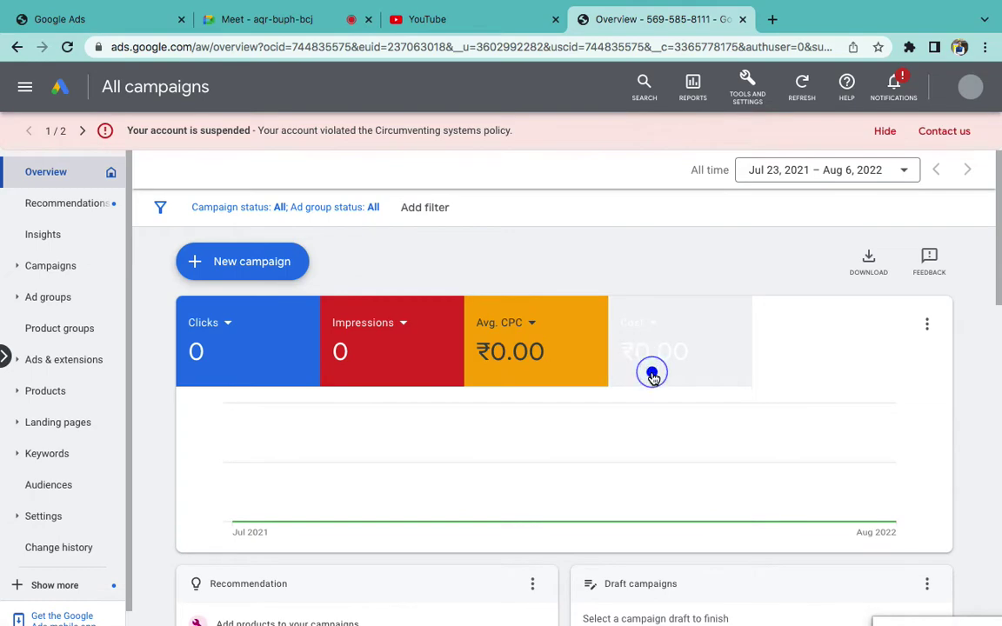
{"action": "left_click", "coordinate": [709, 352]}
- Switch to the Word document and add a numbered list below the existing text with the items Campaign, Ad Set and Ad
{"action": "key", "text": "ctrl+Left"}
{"action": "scroll", "coordinate": [607, 385], "scroll_direction": "down", "scroll_amount": 3}
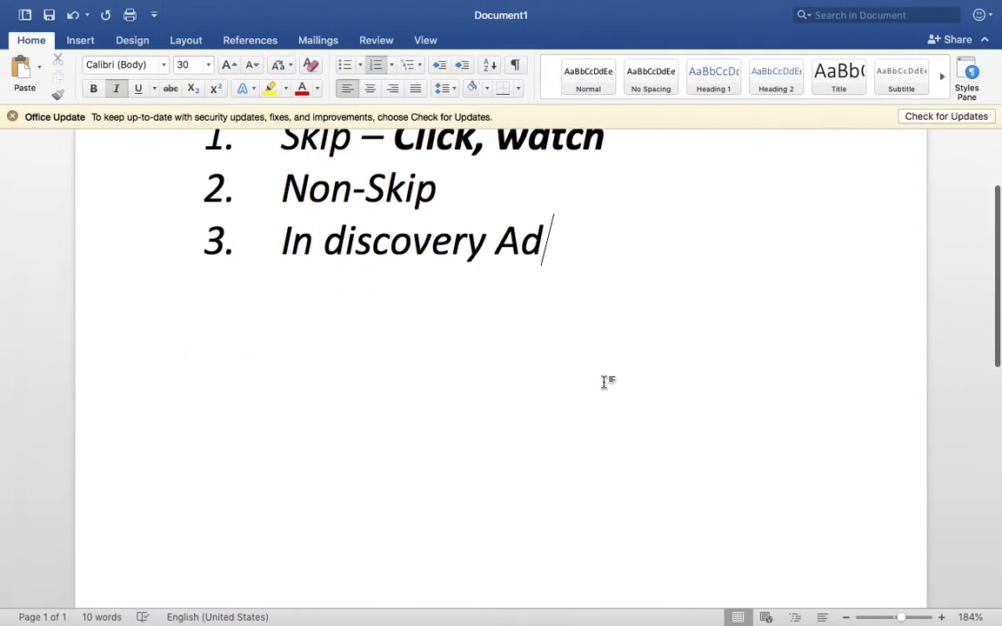
{"action": "key", "text": "Down"}
{"action": "key", "text": "Down"}
{"action": "scroll", "coordinate": [607, 382], "scroll_direction": "down", "scroll_amount": 5}
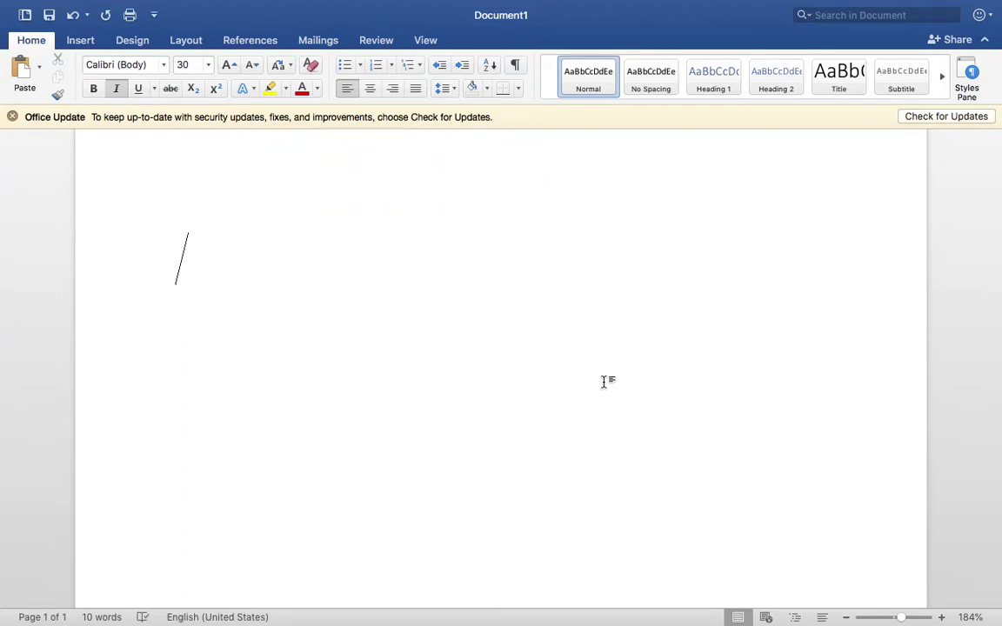
{"action": "type", "text": "1. "}
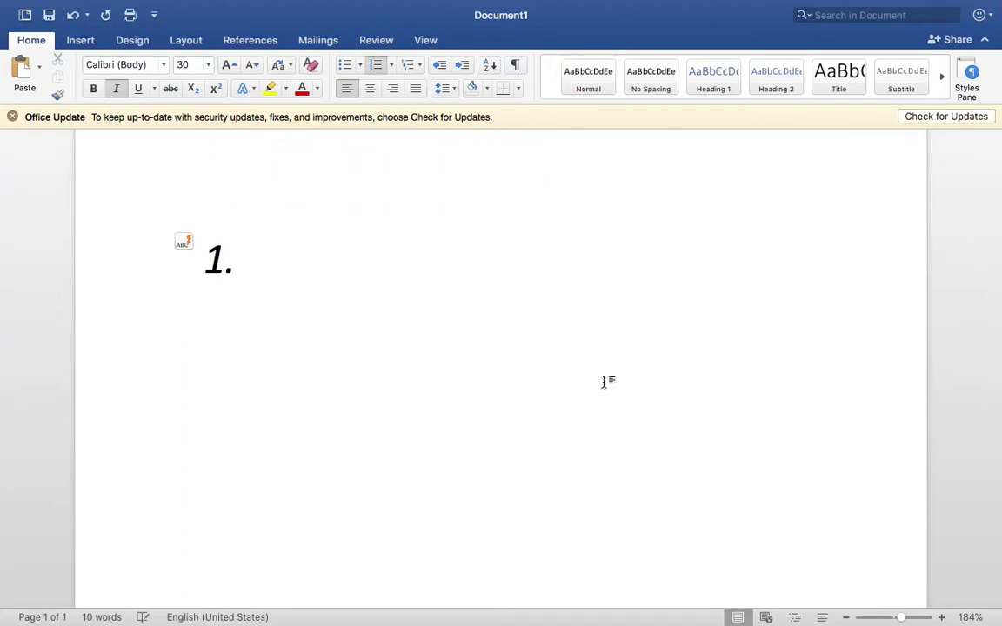
{"action": "type", "text": "Campaign"}
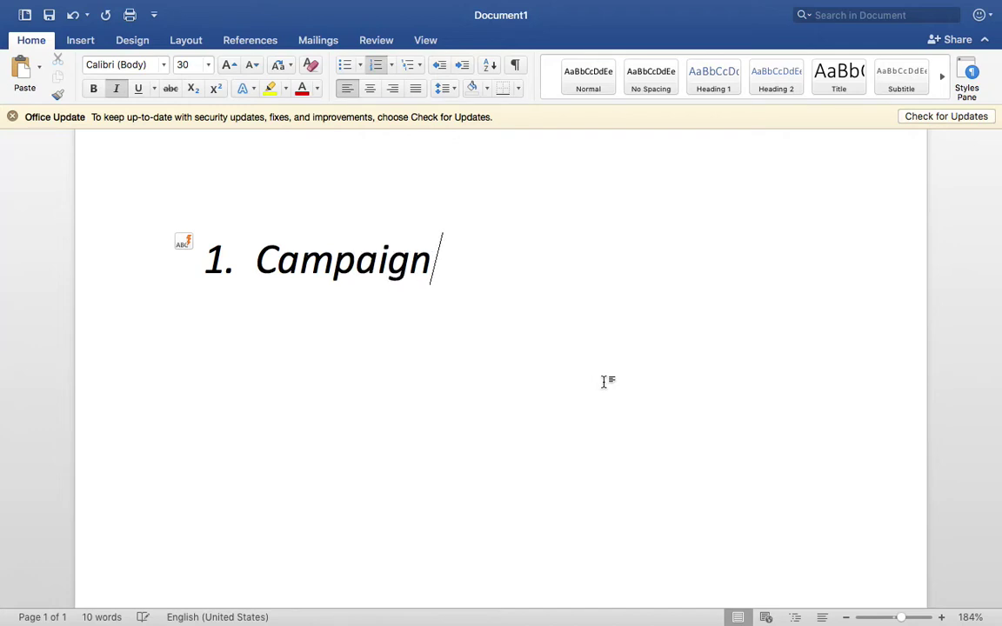
{"action": "key", "text": "Return"}
{"action": "type", "text": "Ad "}
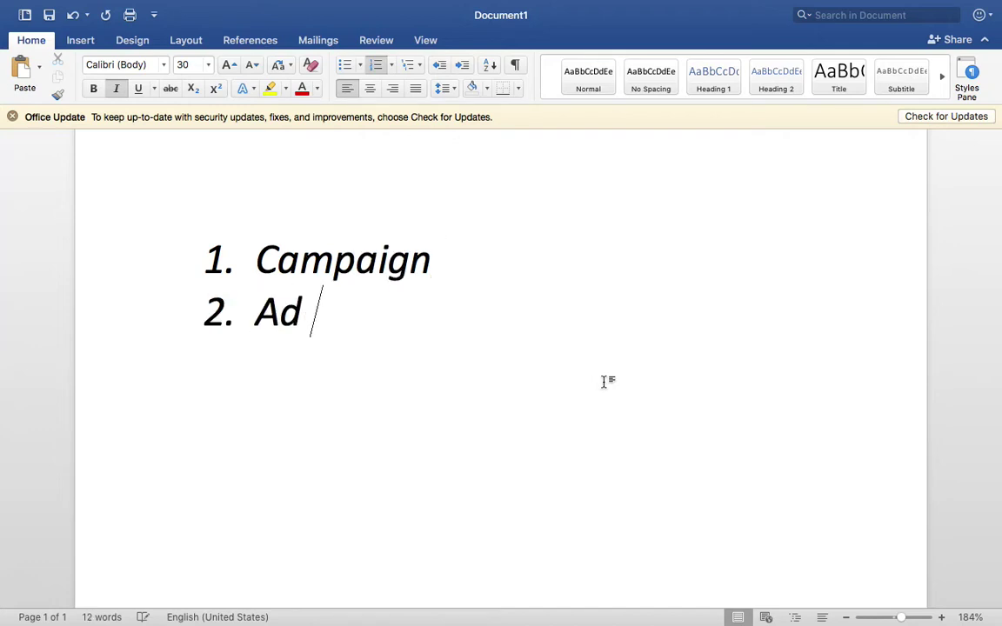
{"action": "type", "text": "Set"}
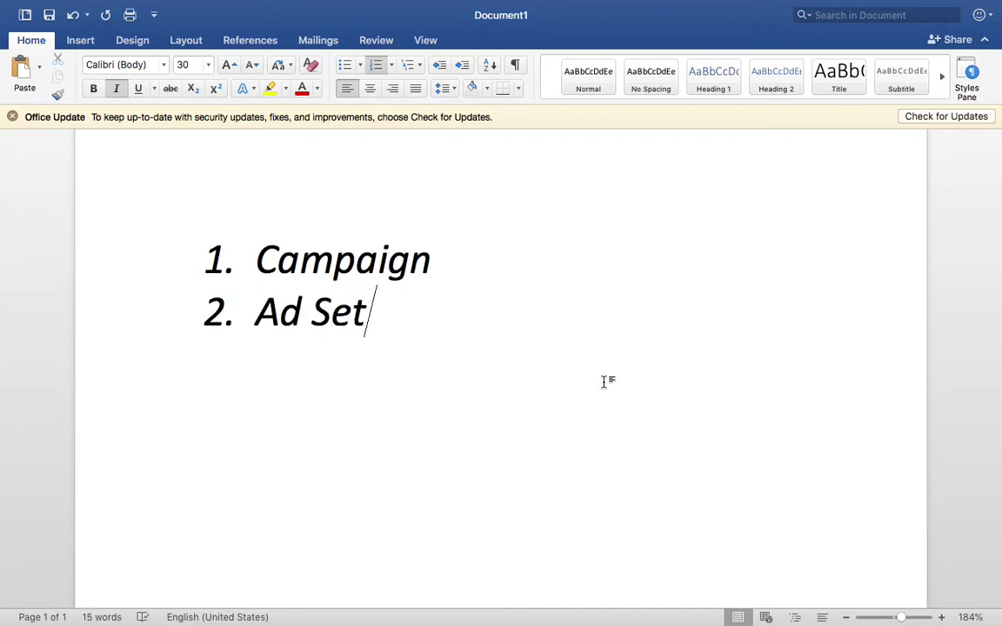
{"action": "key", "text": "Return"}
{"action": "type", "text": "Ad"}
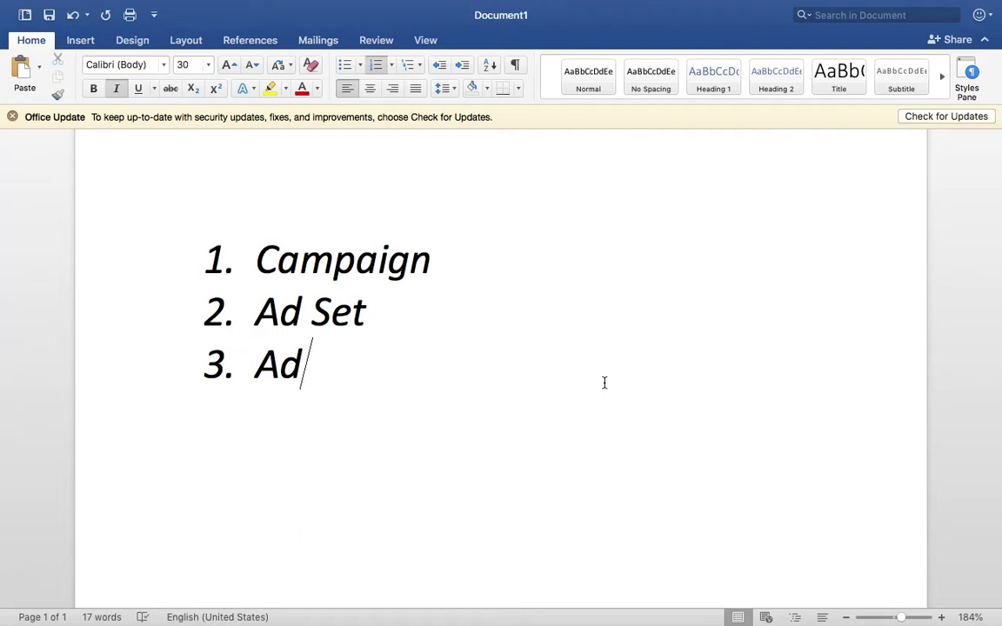
- Make the Campaign, Ad Set and Ad list items bold
{"action": "double_click", "coordinate": [330, 260]}
{"action": "key", "text": "super+b"}
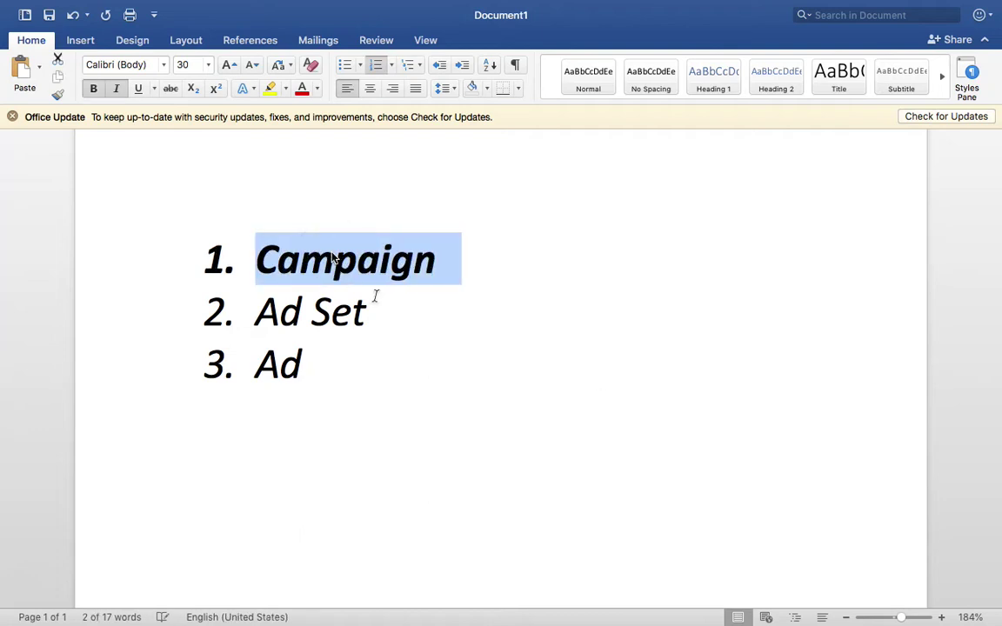
{"action": "left_click", "coordinate": [429, 355]}
{"action": "triple_click", "coordinate": [298, 297]}
{"action": "key", "text": "super+b"}
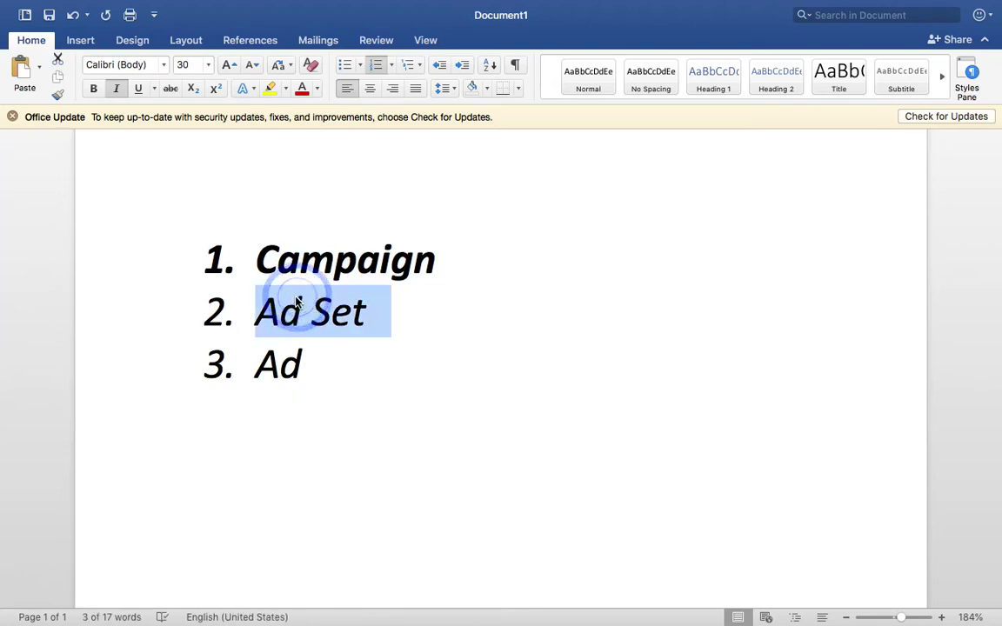
{"action": "triple_click", "coordinate": [280, 352]}
{"action": "key", "text": "super+b"}
{"action": "left_click", "coordinate": [341, 367]}
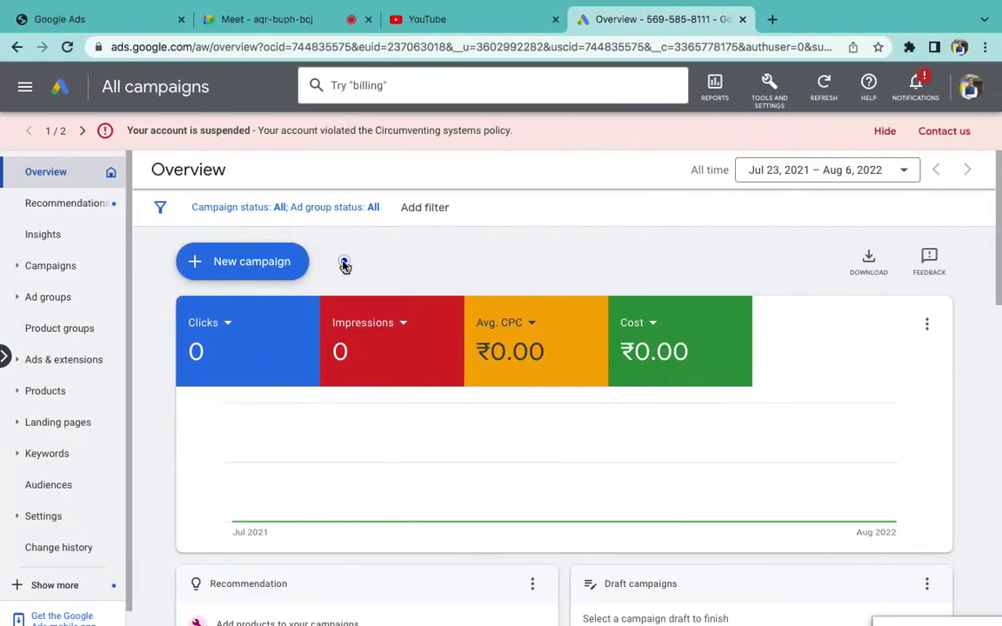
- In Google Ads, start a new campaign and choose to create it without a goal's guidance
{"action": "left_click", "coordinate": [270, 265]}
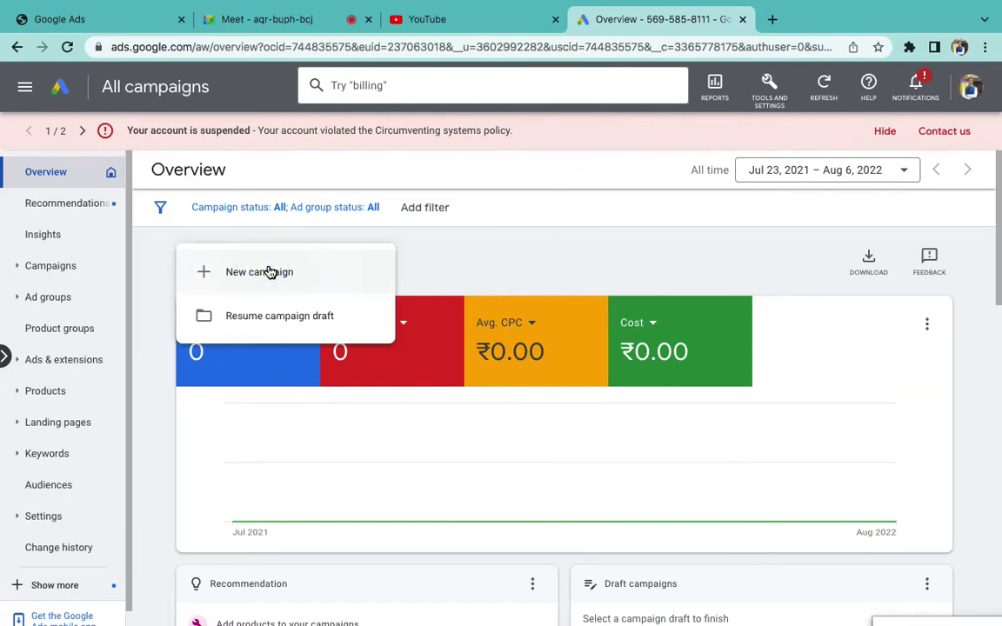
{"action": "left_click", "coordinate": [296, 277]}
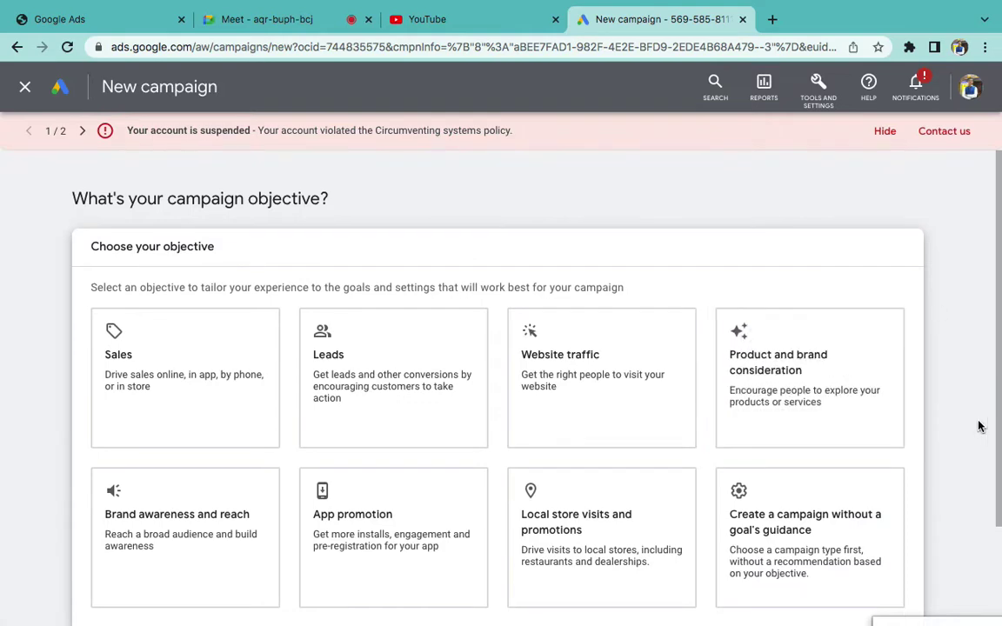
{"action": "scroll", "coordinate": [978, 426], "scroll_direction": "down", "scroll_amount": 3}
{"action": "left_click", "coordinate": [785, 398]}
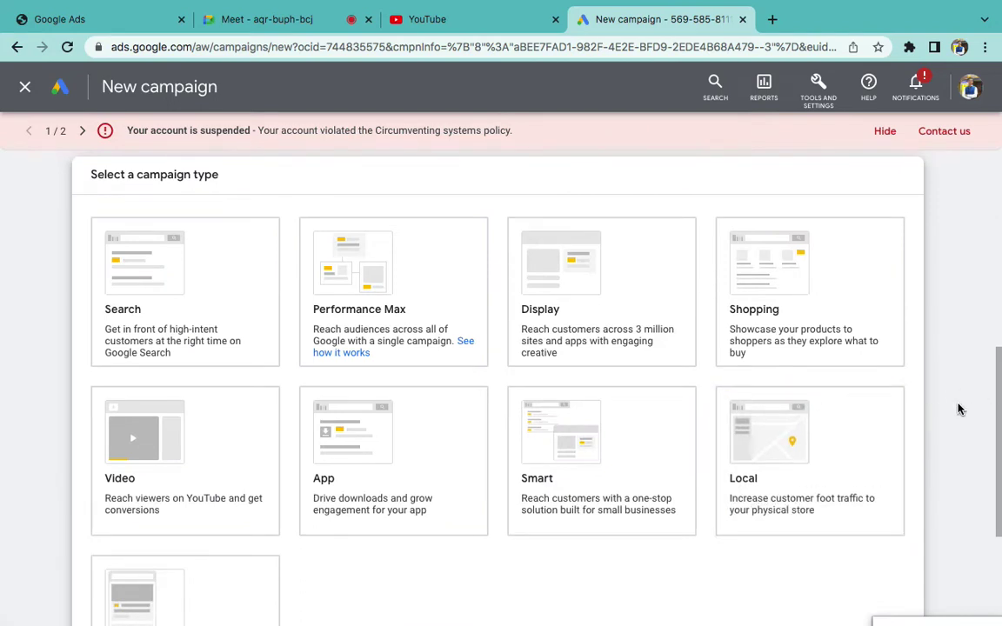
- Choose the Video campaign type with the Custom video campaign subtype and continue to the campaign setup
{"action": "scroll", "coordinate": [959, 409], "scroll_direction": "down", "scroll_amount": 2}
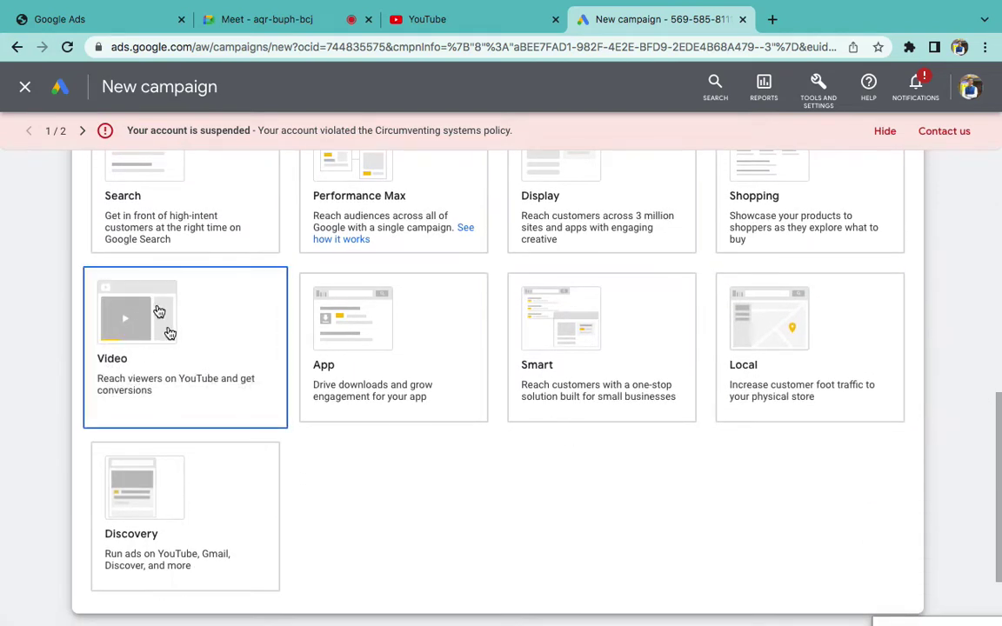
{"action": "left_click", "coordinate": [164, 333]}
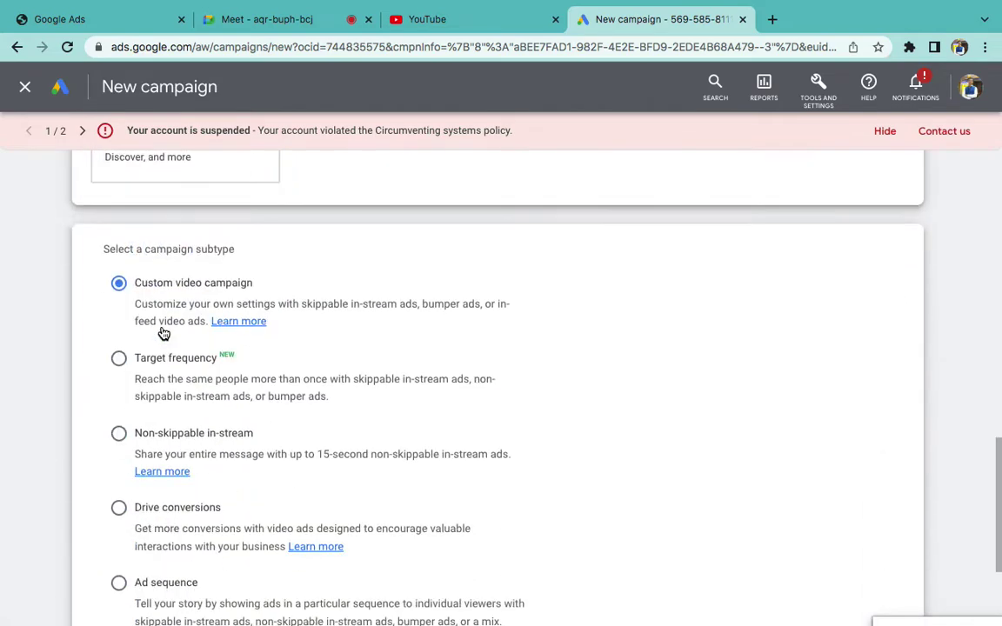
{"action": "scroll", "coordinate": [294, 468], "scroll_direction": "down", "scroll_amount": 2}
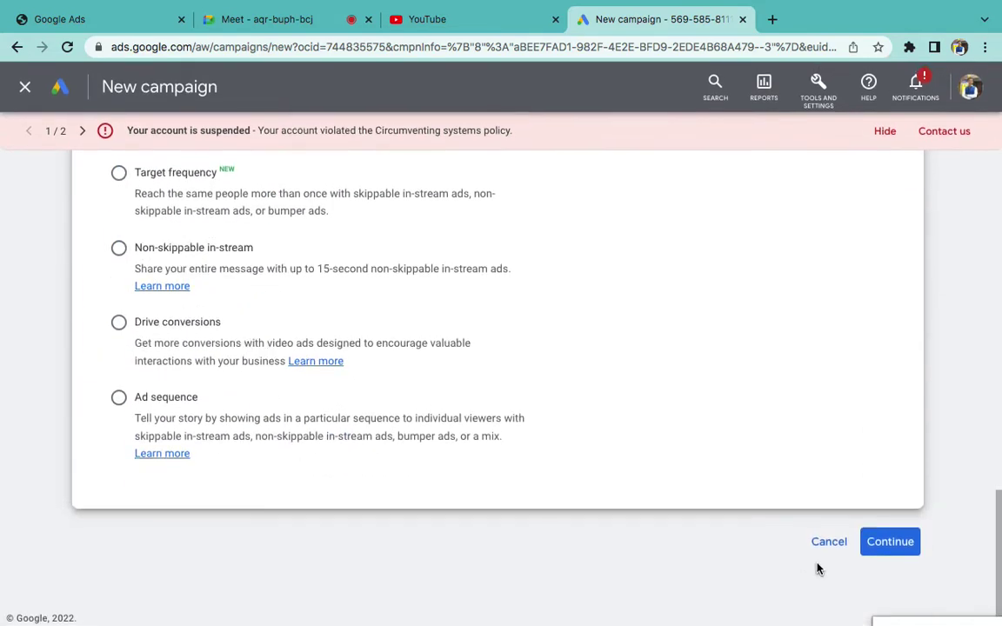
{"action": "left_click", "coordinate": [891, 553]}
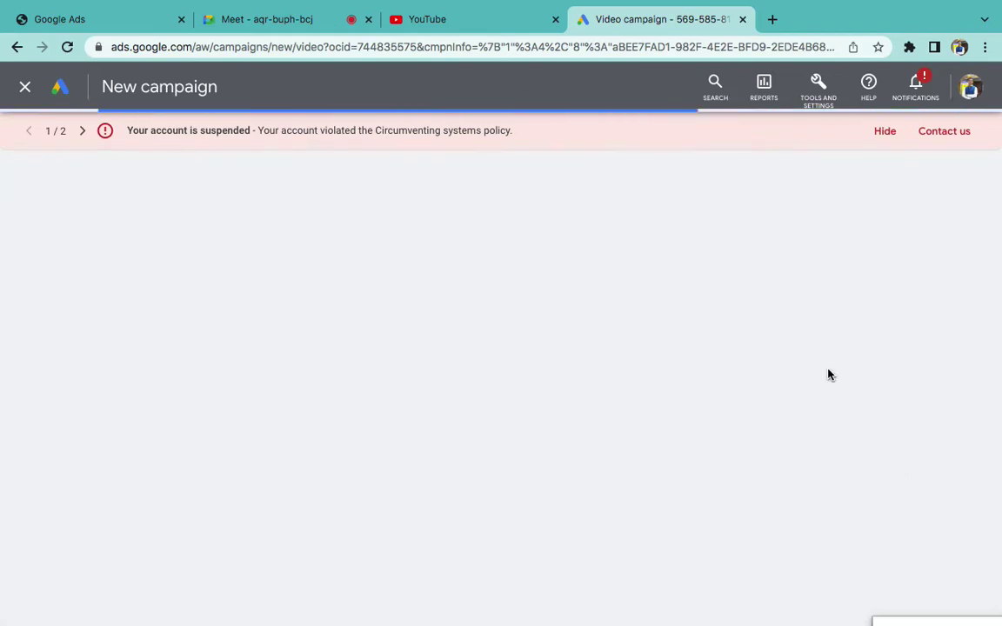
- In the Word document, append "- Video," to the Campaign item, with the text after the dash not bold
{"action": "key", "text": "ctrl+Left"}
{"action": "left_click", "coordinate": [494, 267]}
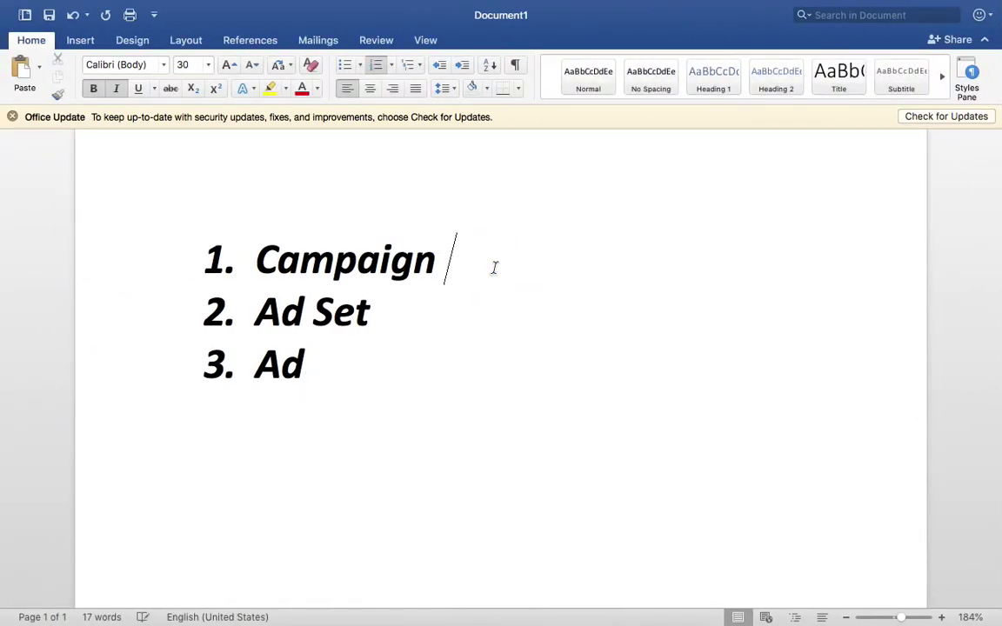
{"action": "type", "text": "- Video"}
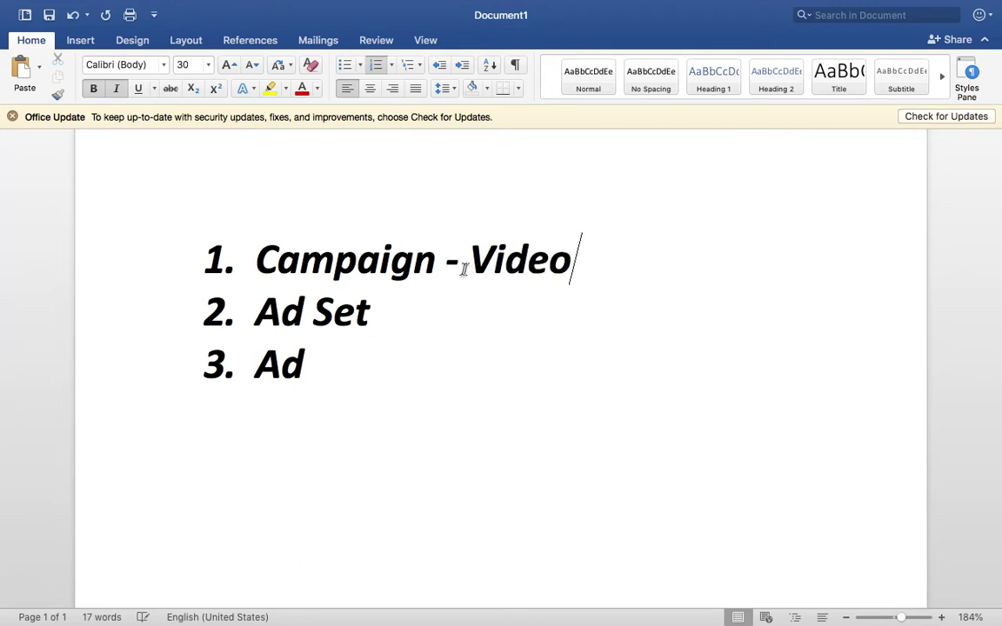
{"action": "double_click", "coordinate": [505, 263]}
{"action": "key", "text": "super+b"}
{"action": "left_click", "coordinate": [499, 318]}
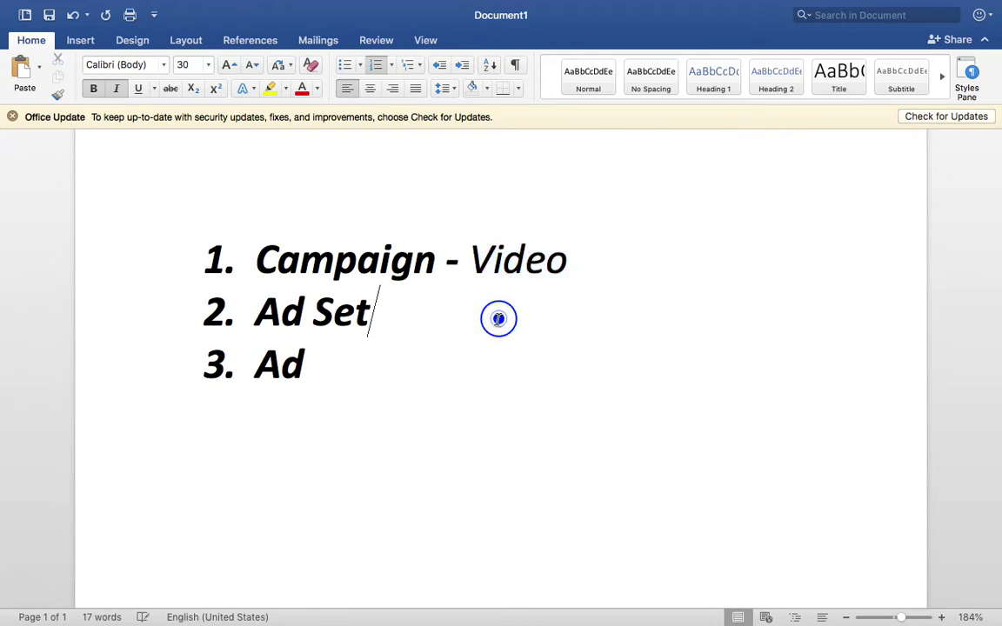
{"action": "left_click", "coordinate": [595, 265]}
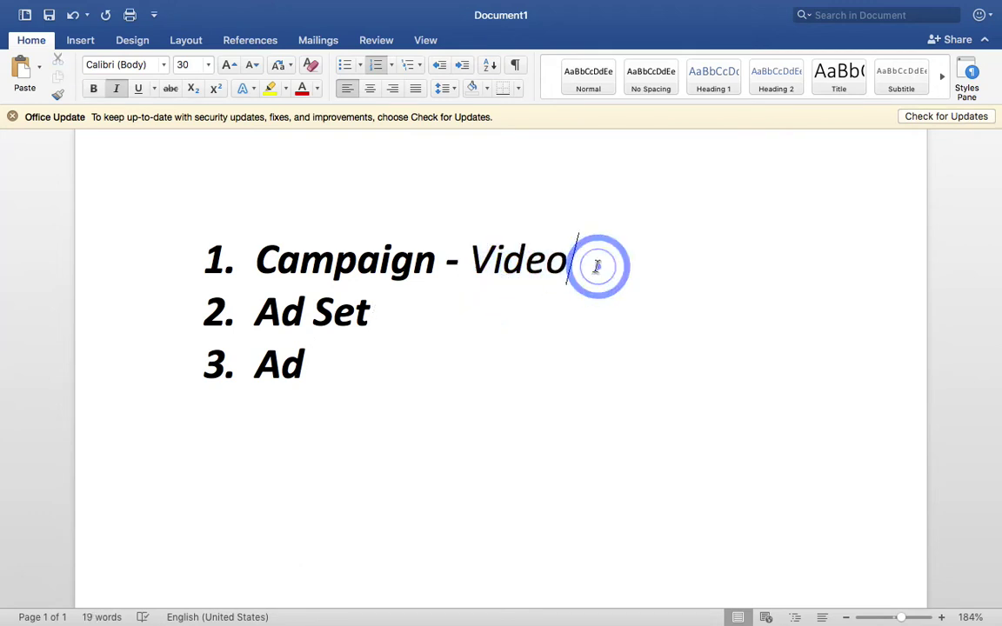
{"action": "type", "text": ","}
- Back in Google Ads, replace the default campaign name with "My Youtube Ad"
{"action": "key", "text": "ctrl+Right"}
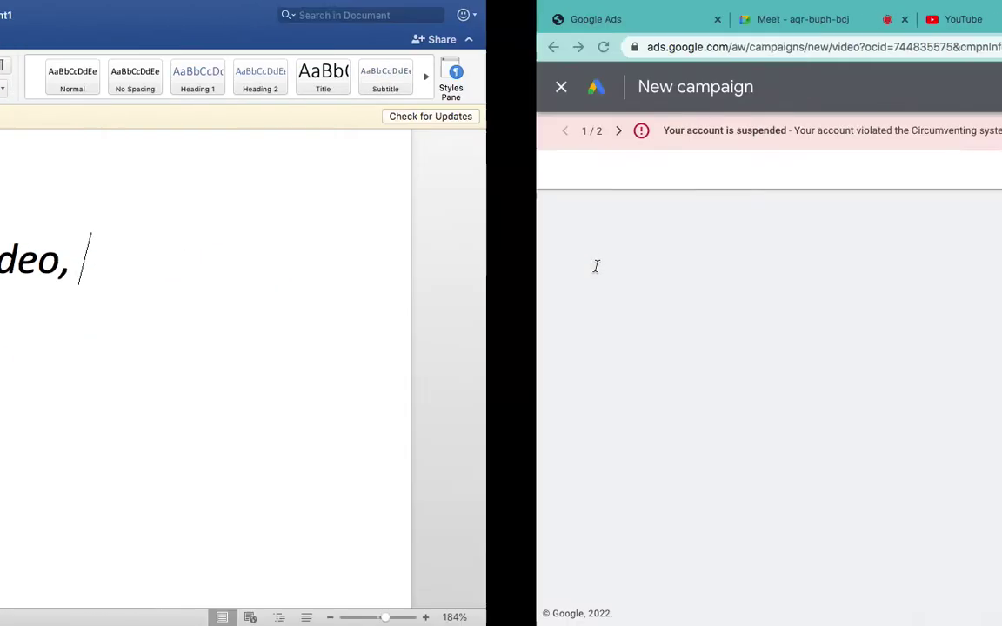
{"action": "scroll", "coordinate": [539, 338], "scroll_direction": "down", "scroll_amount": 2}
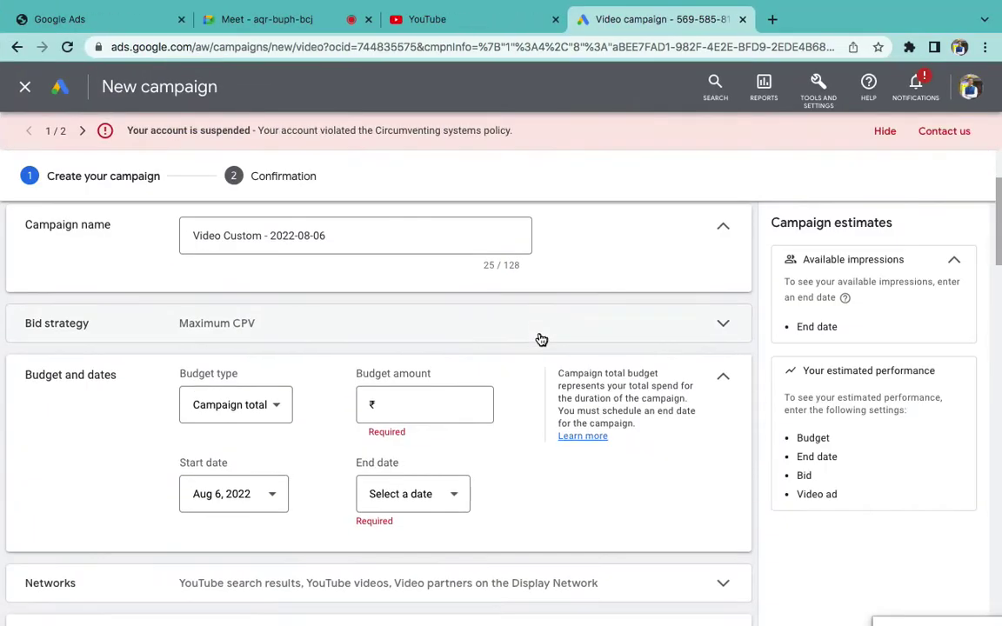
{"action": "left_click", "coordinate": [305, 243]}
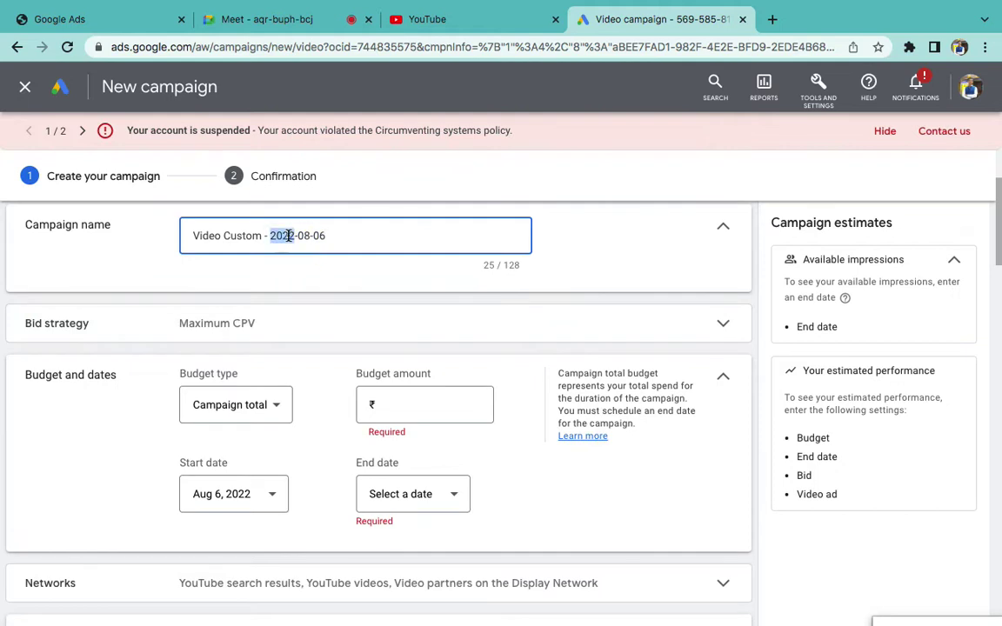
{"action": "triple_click", "coordinate": [289, 236]}
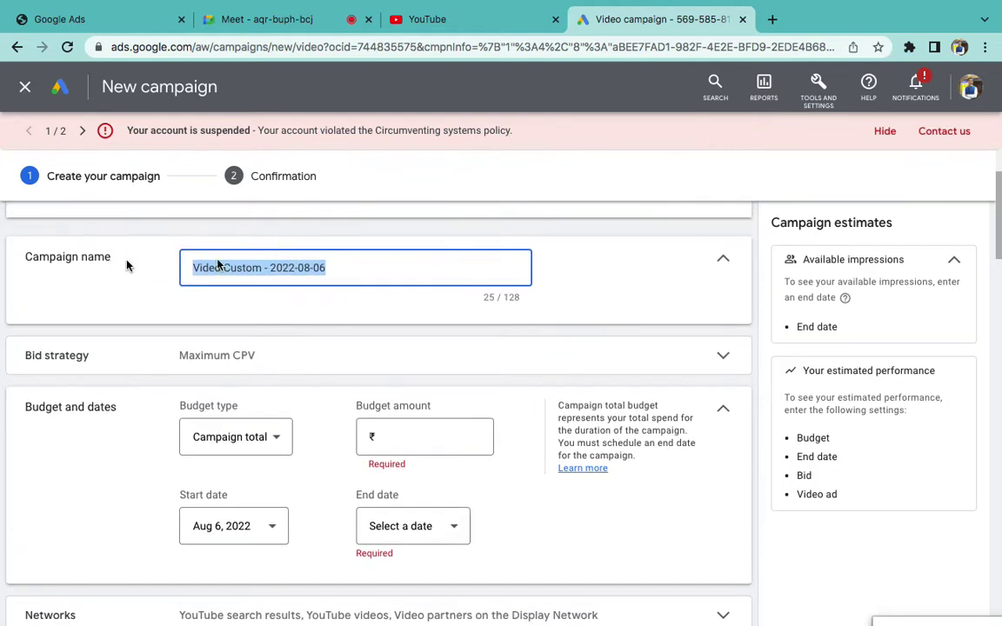
{"action": "key", "text": "BackSpace"}
{"action": "type", "text": "My Yiutube Ad"}
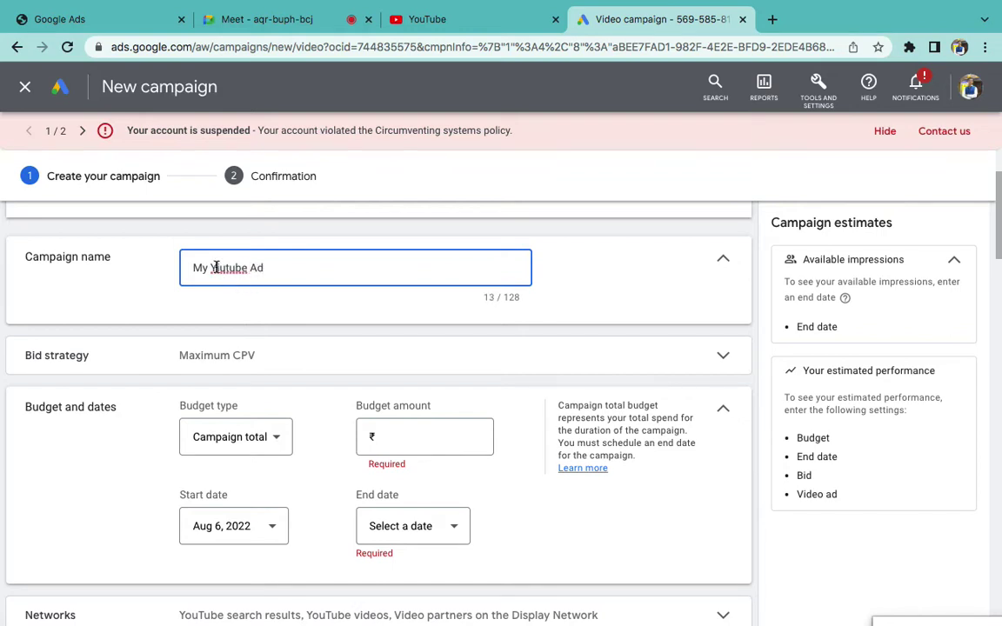
{"action": "left_click", "coordinate": [216, 268]}
{"action": "key", "text": "Delete"}
- Set the campaign's budget amount to ₹2,000 and its budget type to Daily
{"action": "scroll", "coordinate": [350, 300], "scroll_direction": "down", "scroll_amount": 2}
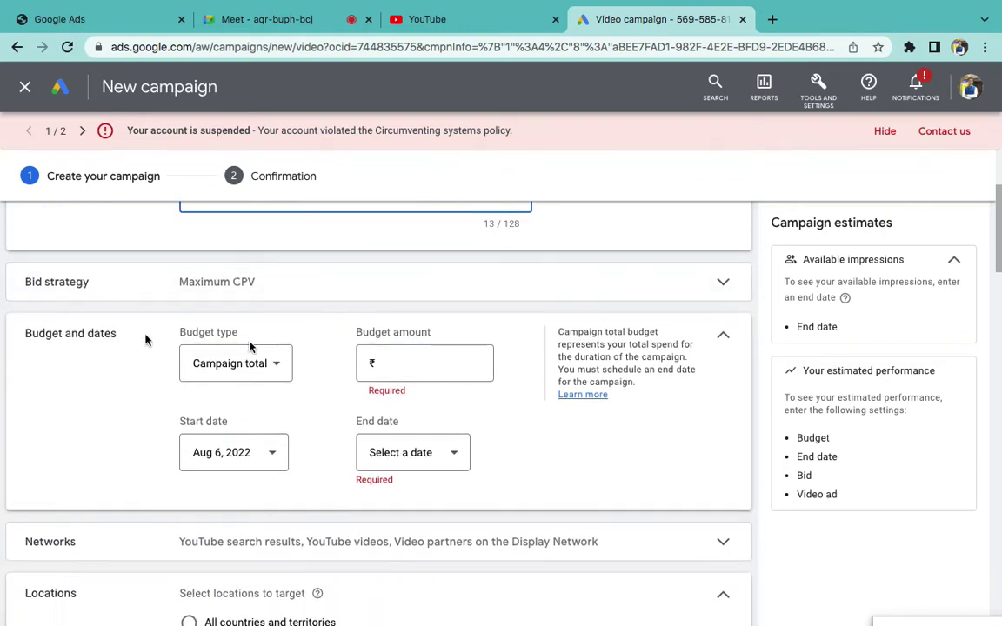
{"action": "double_click", "coordinate": [58, 333]}
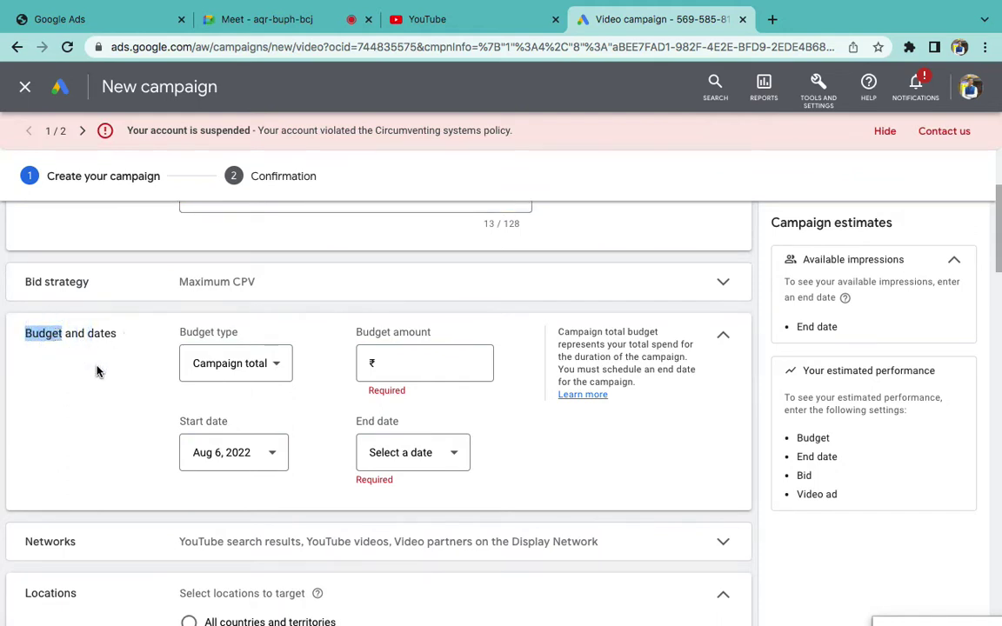
{"action": "scroll", "coordinate": [97, 371], "scroll_direction": "down", "scroll_amount": 1}
{"action": "left_click", "coordinate": [418, 334]}
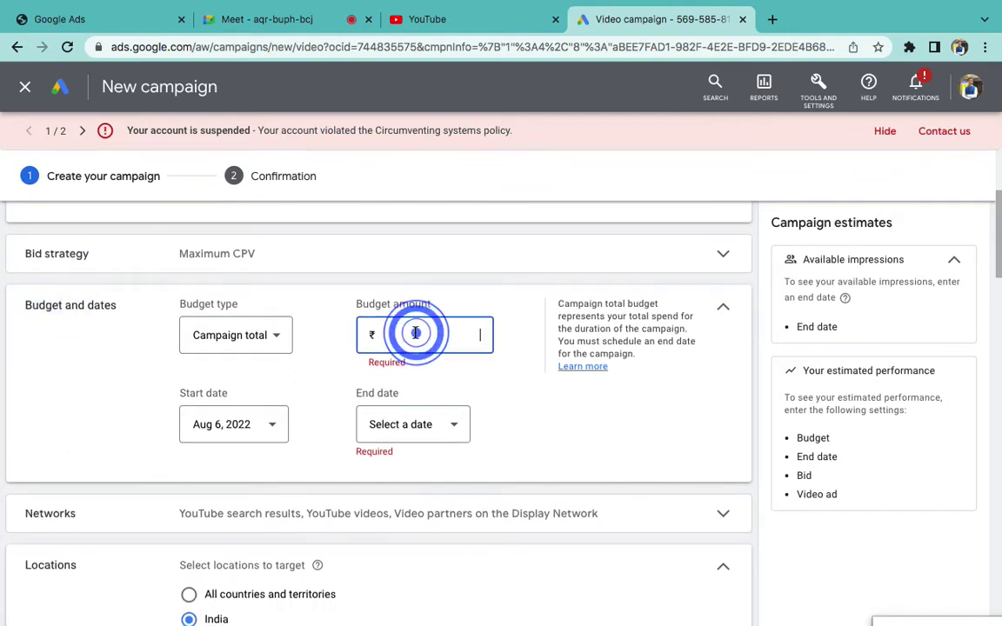
{"action": "type", "text": "200"}
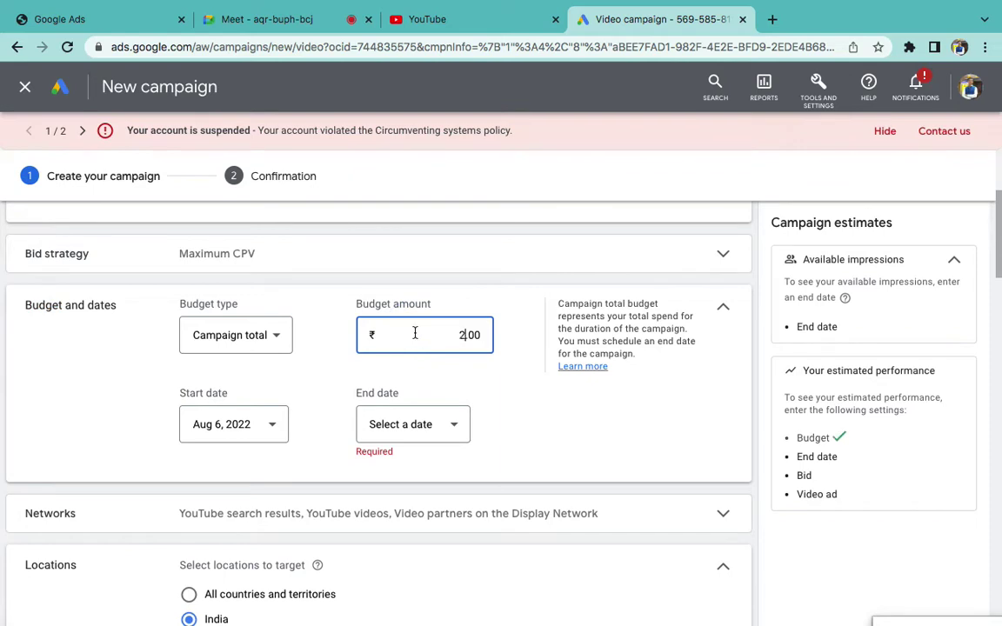
{"action": "left_click", "coordinate": [513, 416]}
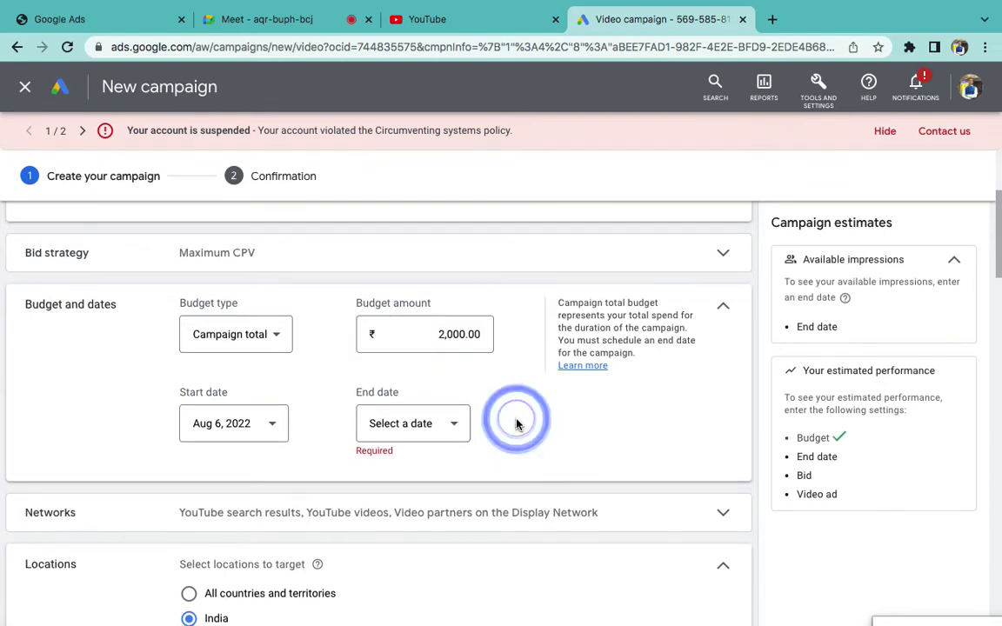
{"action": "scroll", "coordinate": [516, 420], "scroll_direction": "down", "scroll_amount": 1}
{"action": "left_click", "coordinate": [247, 327]}
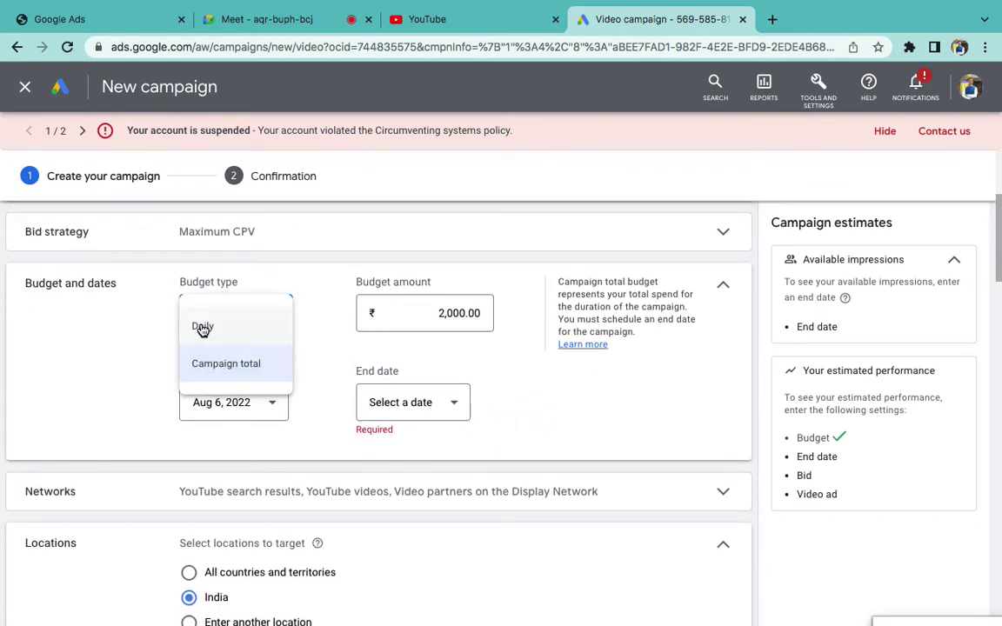
{"action": "left_click", "coordinate": [201, 325]}
- Target another location instead of India as a whole, adding the city of Noida, Uttar Pradesh, India
{"action": "scroll", "coordinate": [149, 379], "scroll_direction": "down", "scroll_amount": 3}
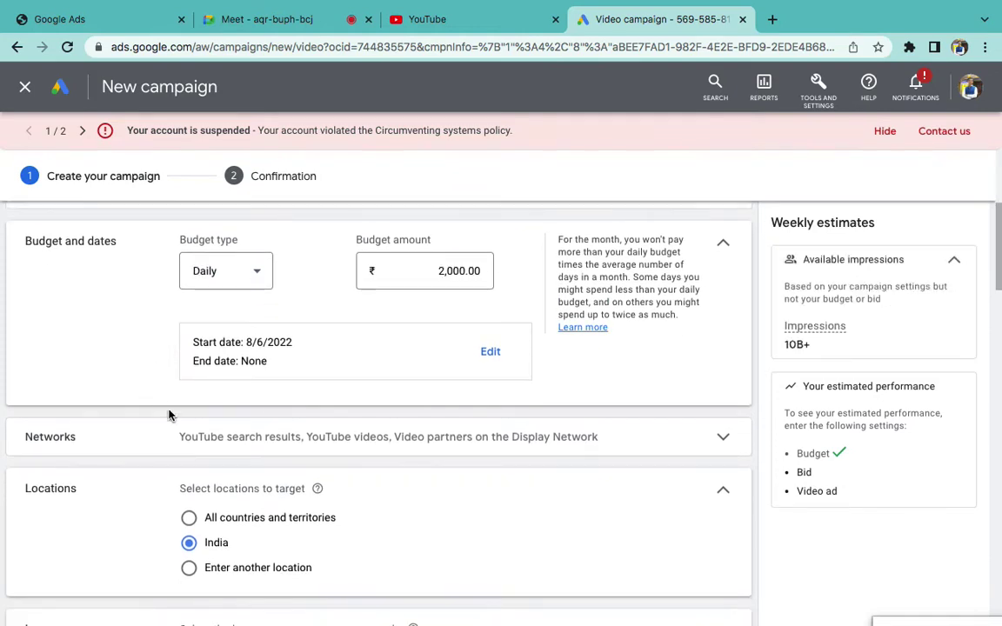
{"action": "scroll", "coordinate": [139, 383], "scroll_direction": "down", "scroll_amount": 1}
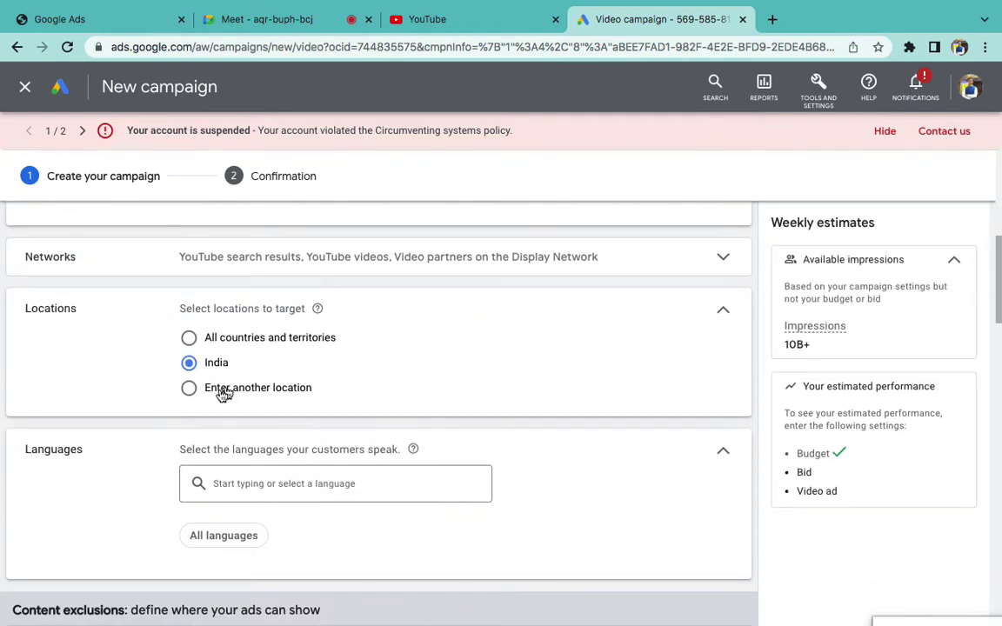
{"action": "left_click", "coordinate": [190, 389]}
{"action": "left_click", "coordinate": [279, 434]}
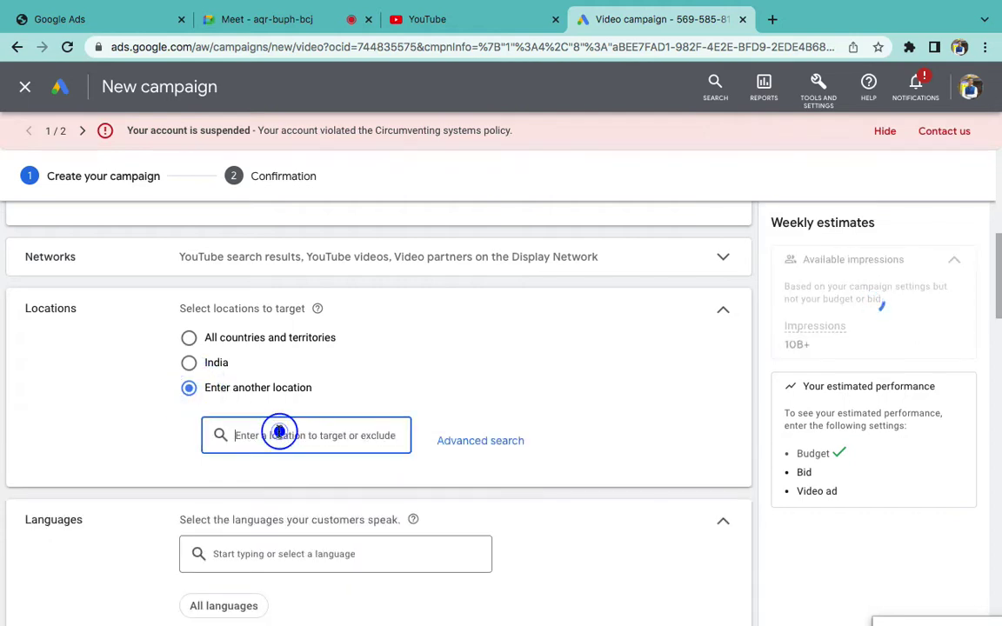
{"action": "type", "text": "noida"}
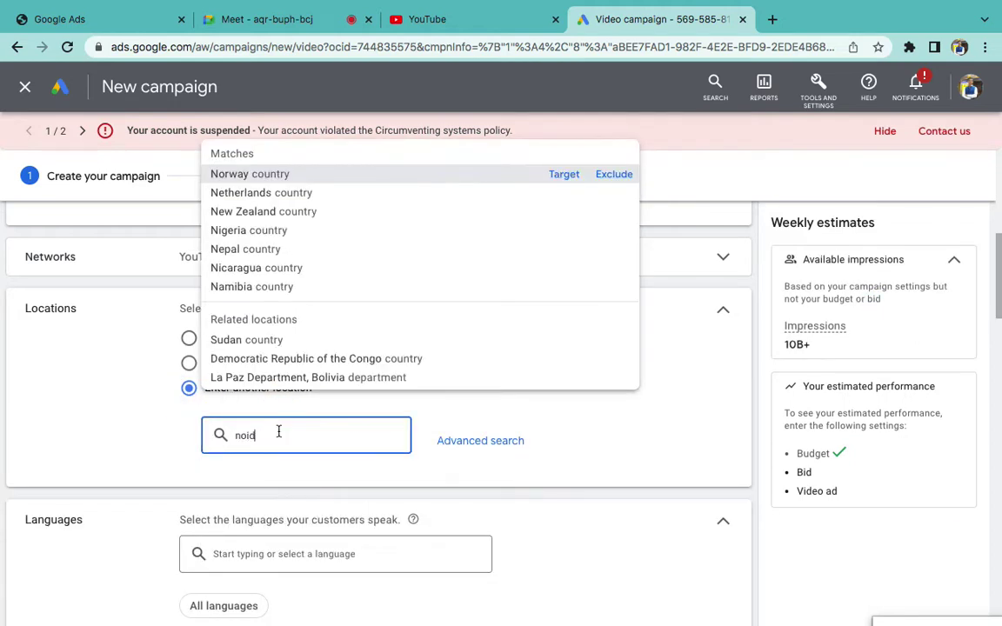
{"action": "left_click", "coordinate": [565, 143]}
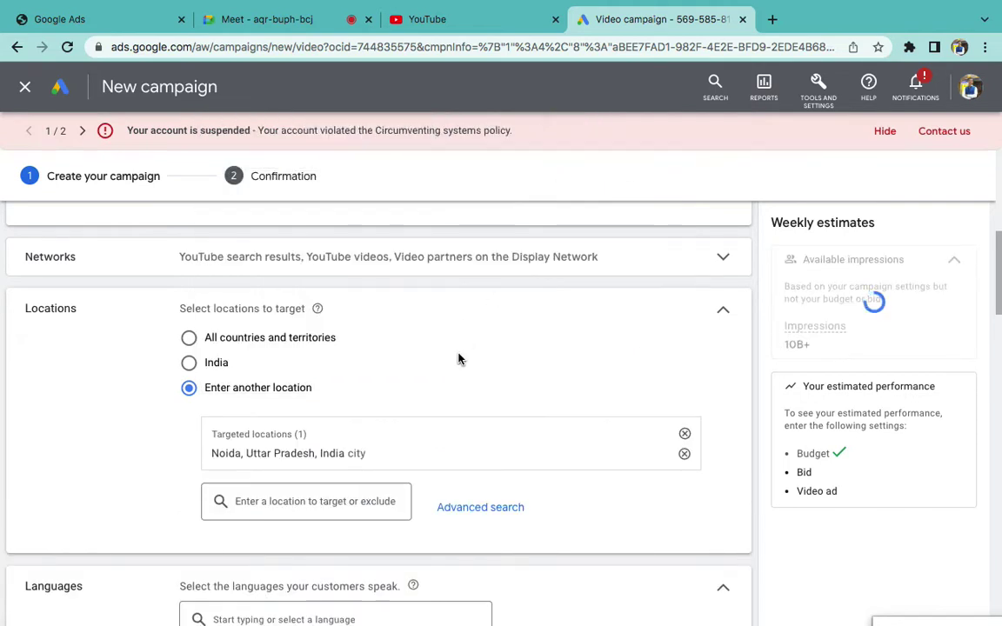
- In the Word document, append "Budget, Location" to the Campaign item and leave a blank line beneath it
{"action": "scroll", "coordinate": [460, 359], "scroll_direction": "down", "scroll_amount": 6}
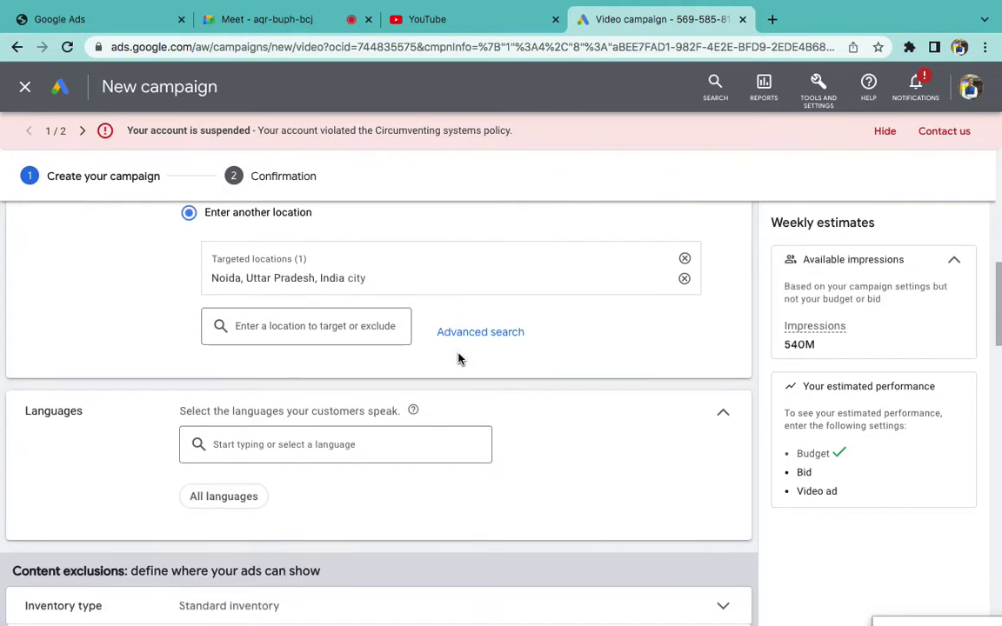
{"action": "scroll", "coordinate": [459, 359], "scroll_direction": "down", "scroll_amount": 4}
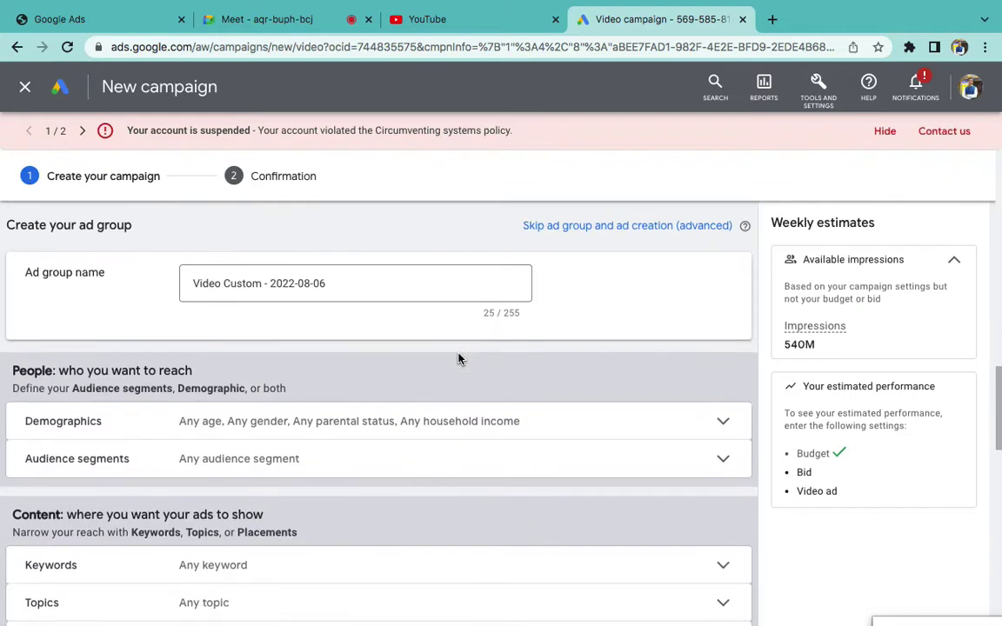
{"action": "left_click_drag", "start_coordinate": [162, 230], "coordinate": [76, 224]}
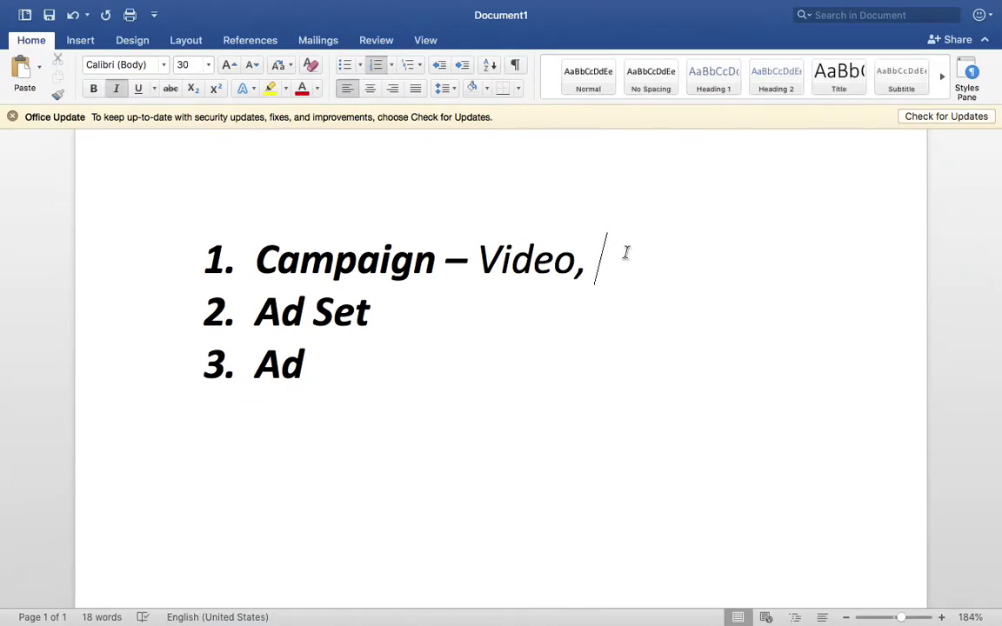
{"action": "type", "text": "Budget"}
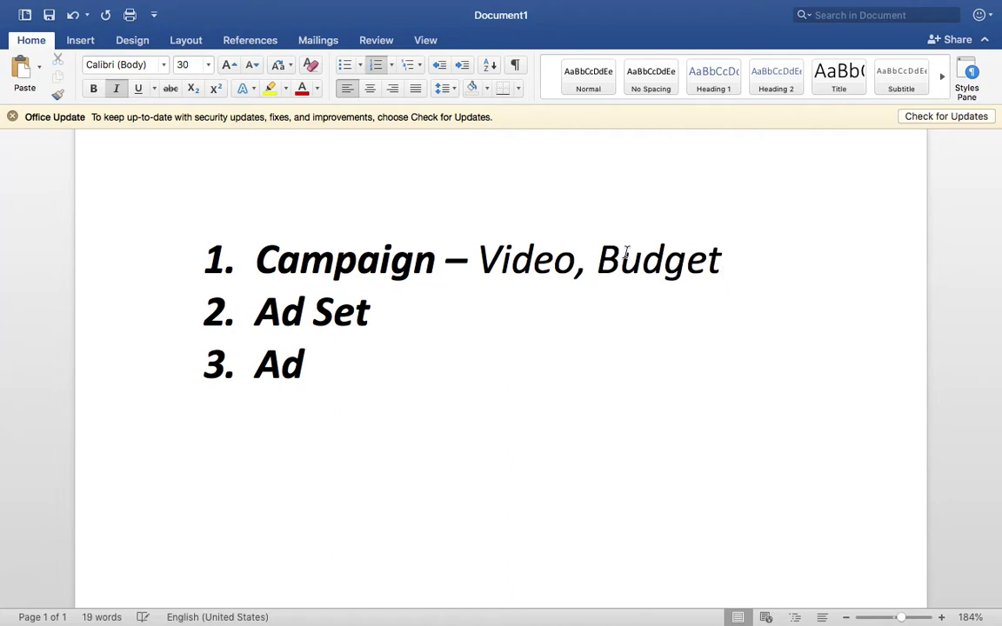
{"action": "type", "text": ", Location"}
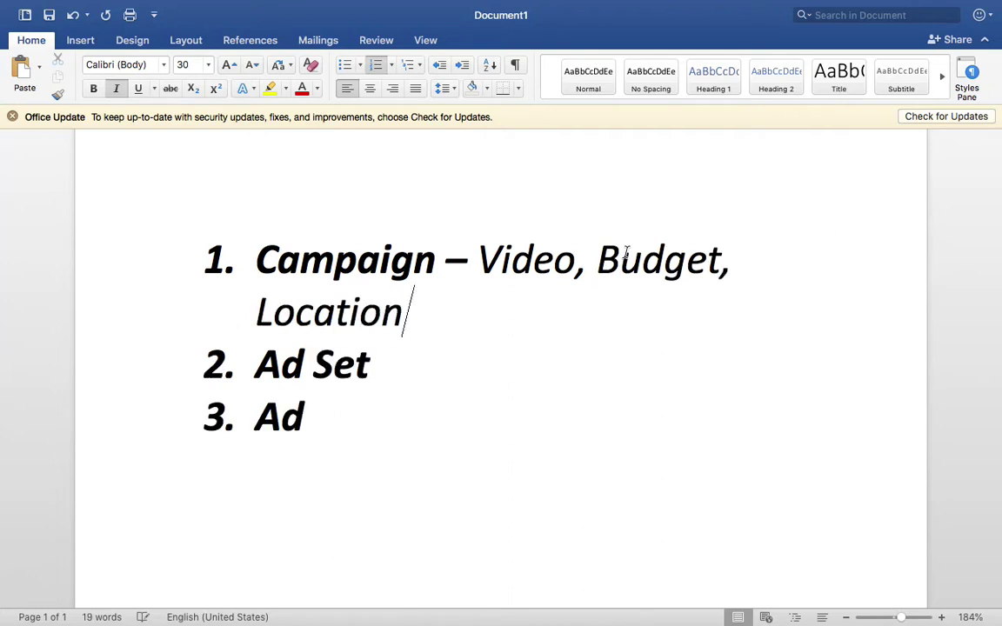
{"action": "key", "text": "shift+Return"}
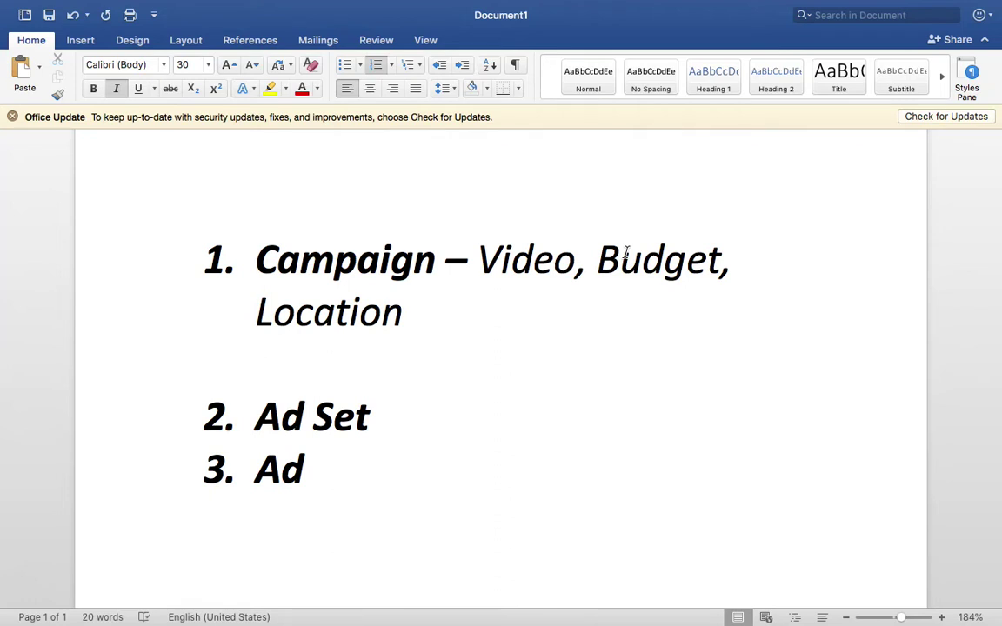
- In Google Ads, expand the ad group's Demographics targeting and examine the gender, age, parental status and household income options
{"action": "key", "text": "ctrl+Right"}
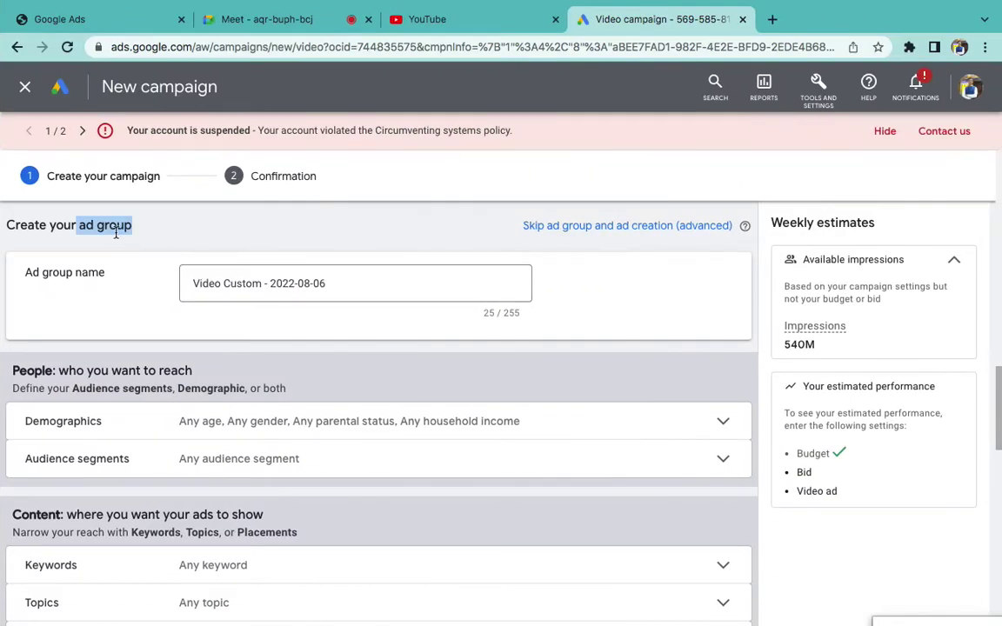
{"action": "scroll", "coordinate": [127, 247], "scroll_direction": "down", "scroll_amount": 4}
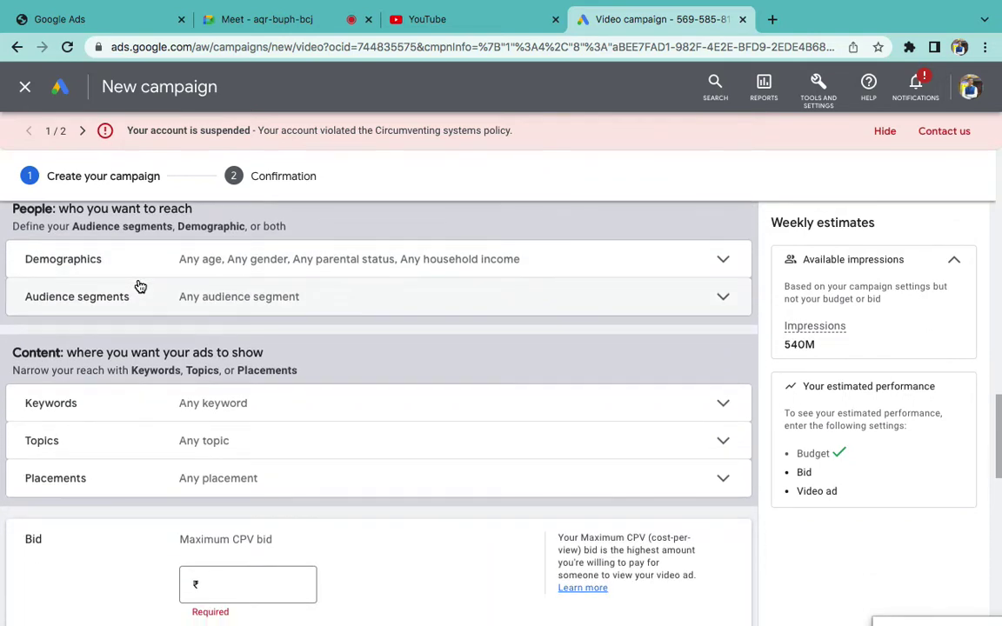
{"action": "left_click", "coordinate": [162, 263]}
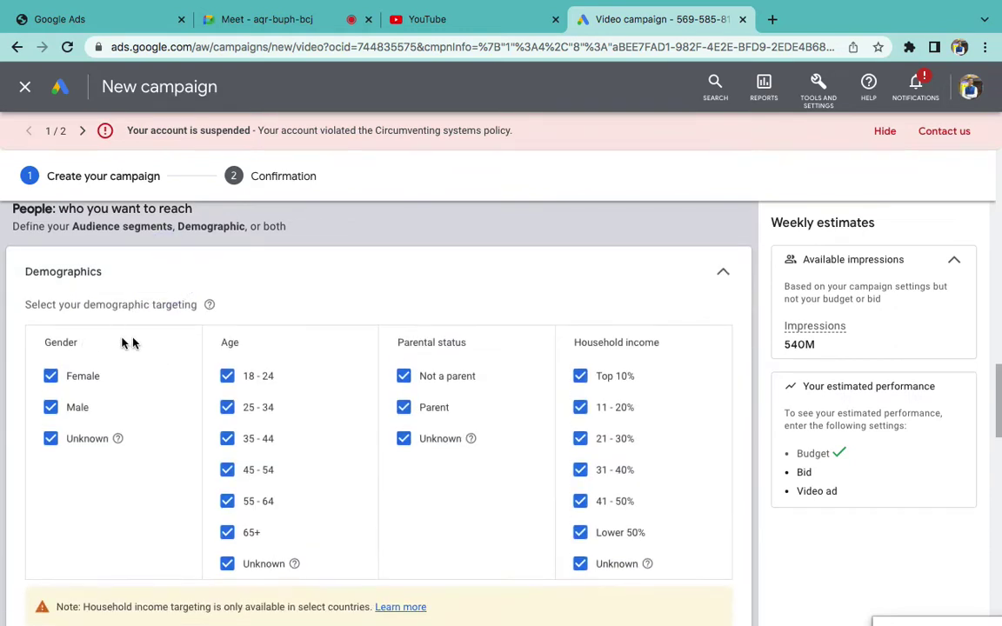
{"action": "double_click", "coordinate": [61, 342]}
{"action": "left_click", "coordinate": [213, 339]}
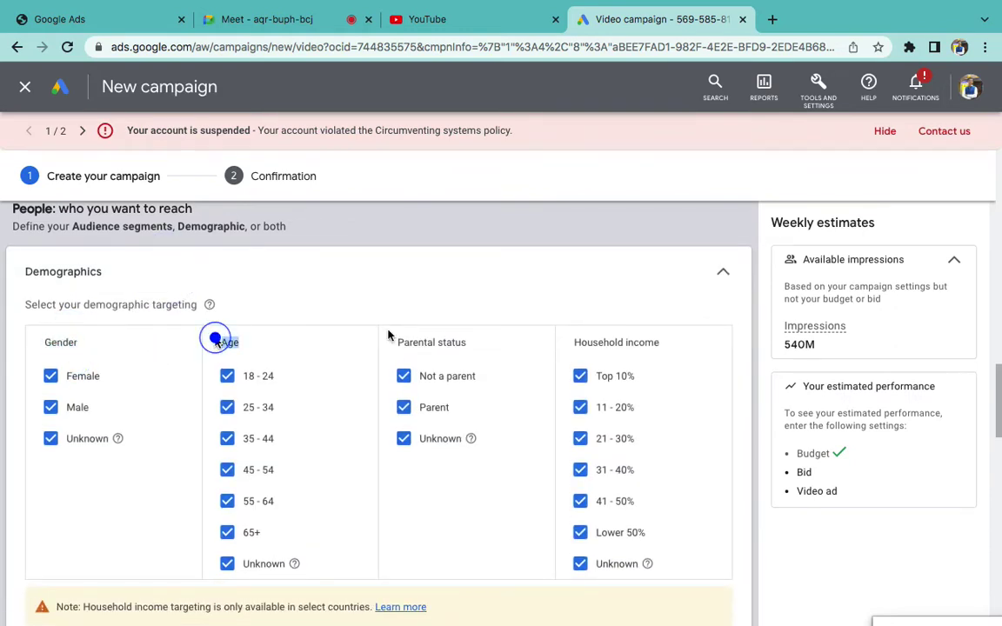
{"action": "triple_click", "coordinate": [470, 342]}
{"action": "left_click", "coordinate": [617, 332]}
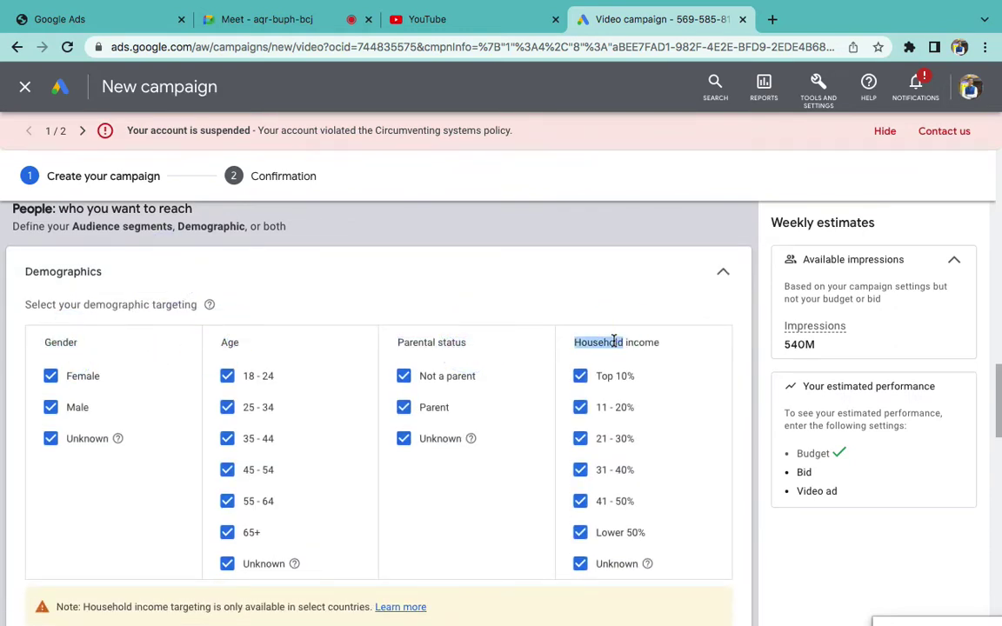
{"action": "triple_click", "coordinate": [612, 342]}
{"action": "scroll", "coordinate": [512, 329], "scroll_direction": "down", "scroll_amount": 2}
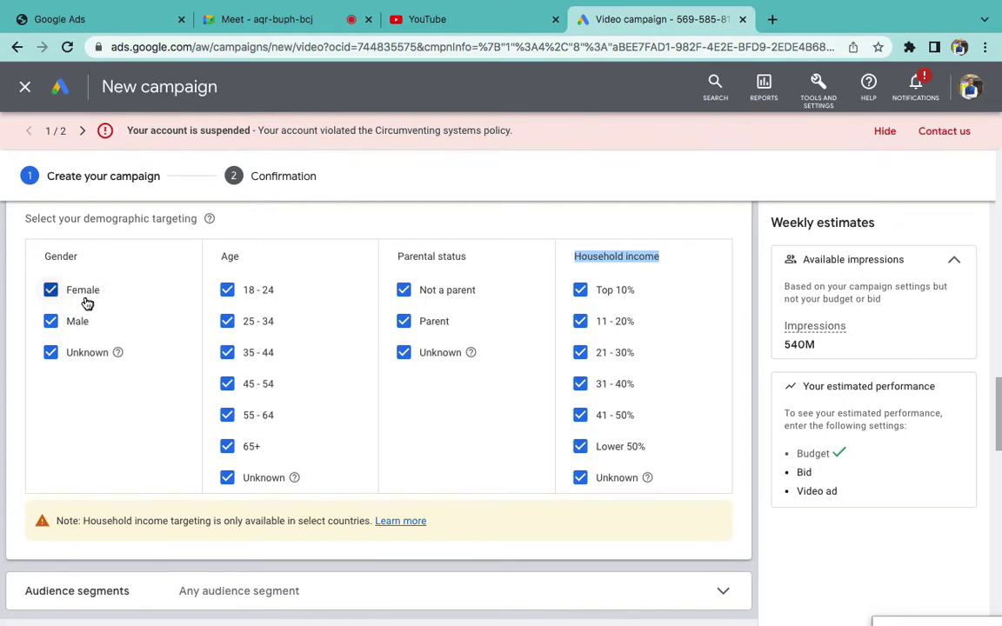
- Exclude the age groups 25 - 34, 35 - 44, 45 - 54, 55 - 64 and 65+ from the demographic targeting
{"action": "left_click", "coordinate": [226, 322]}
{"action": "left_click", "coordinate": [227, 352]}
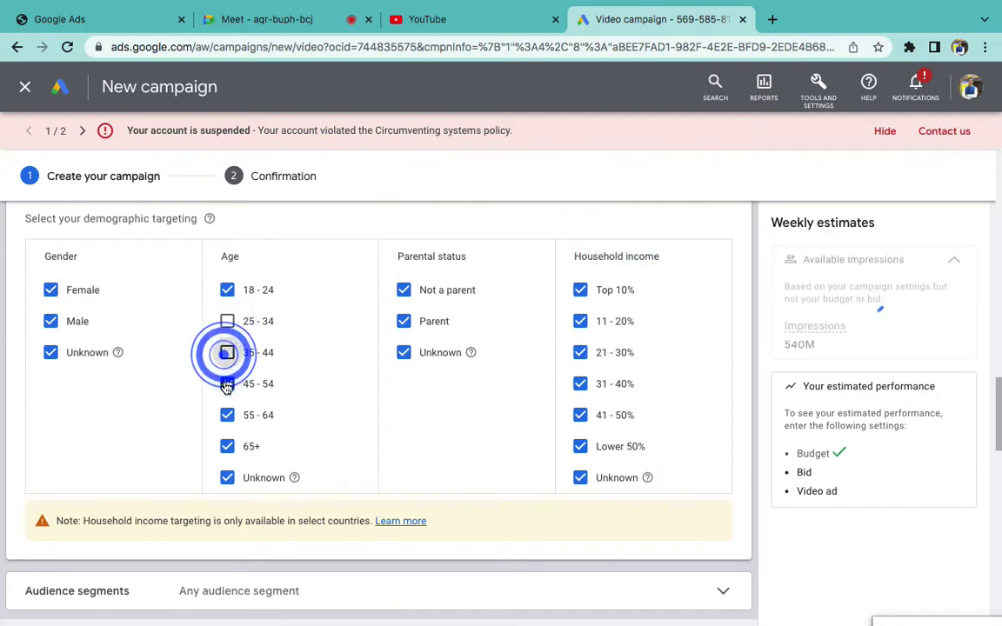
{"action": "left_click", "coordinate": [227, 384]}
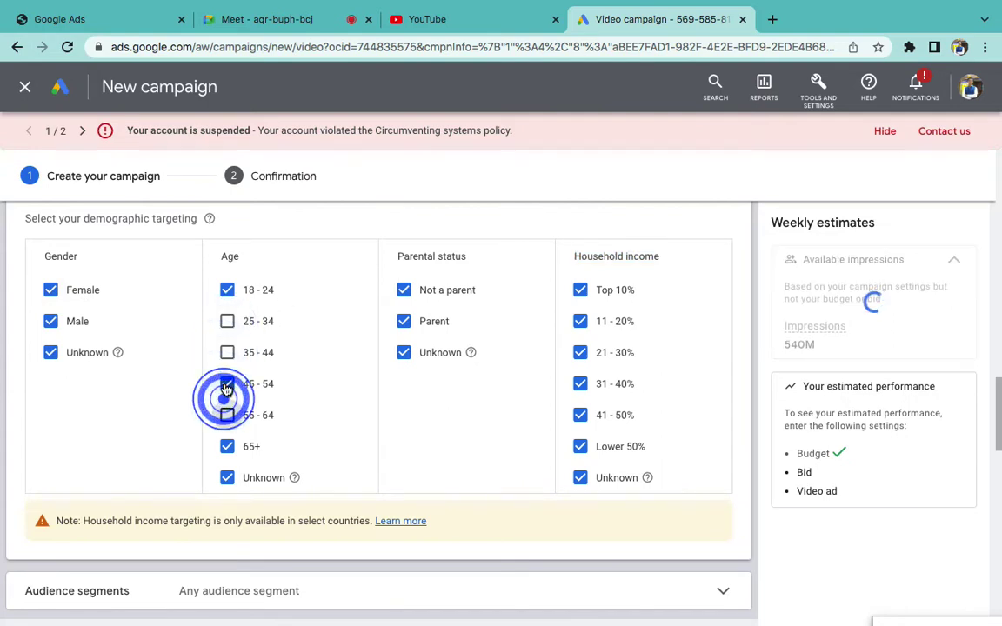
{"action": "left_click", "coordinate": [227, 415]}
{"action": "left_click", "coordinate": [227, 446]}
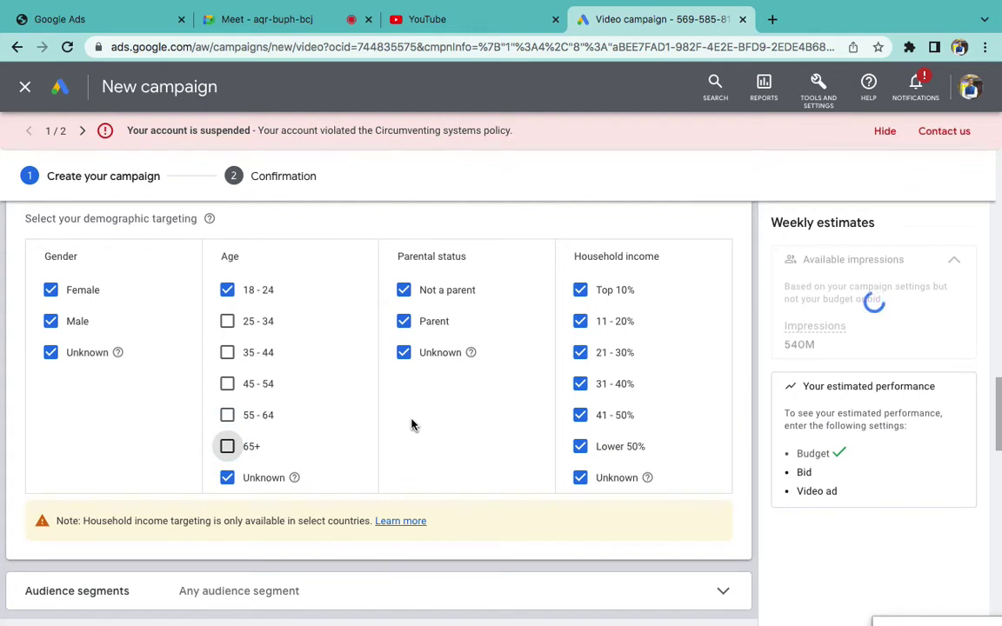
- Try targeting the 25 - 34 age group in place of 18 - 24, and restore the 18 - 24 selection
{"action": "left_click", "coordinate": [259, 294]}
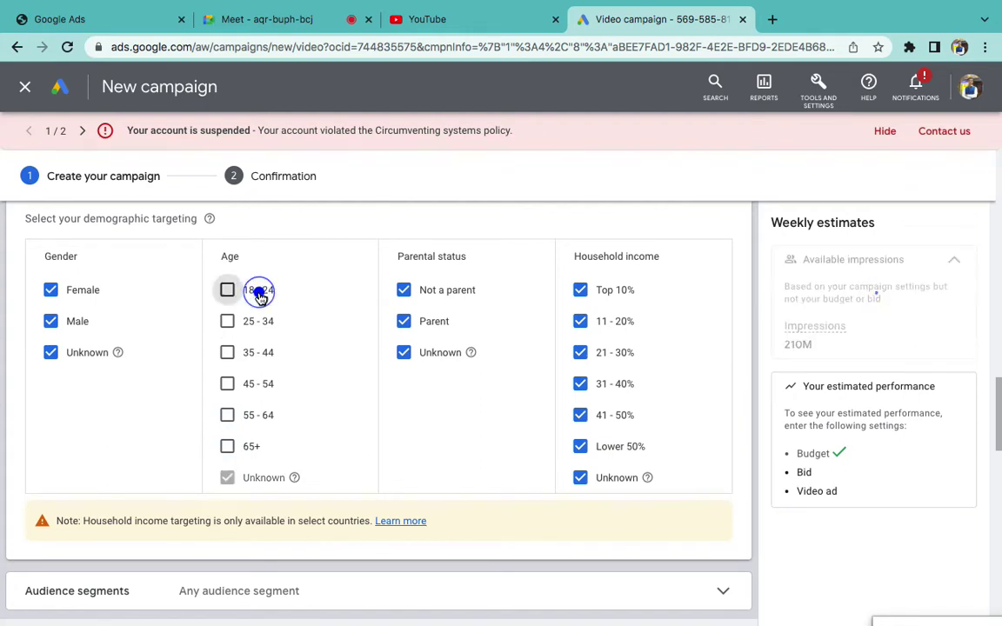
{"action": "left_click", "coordinate": [272, 328]}
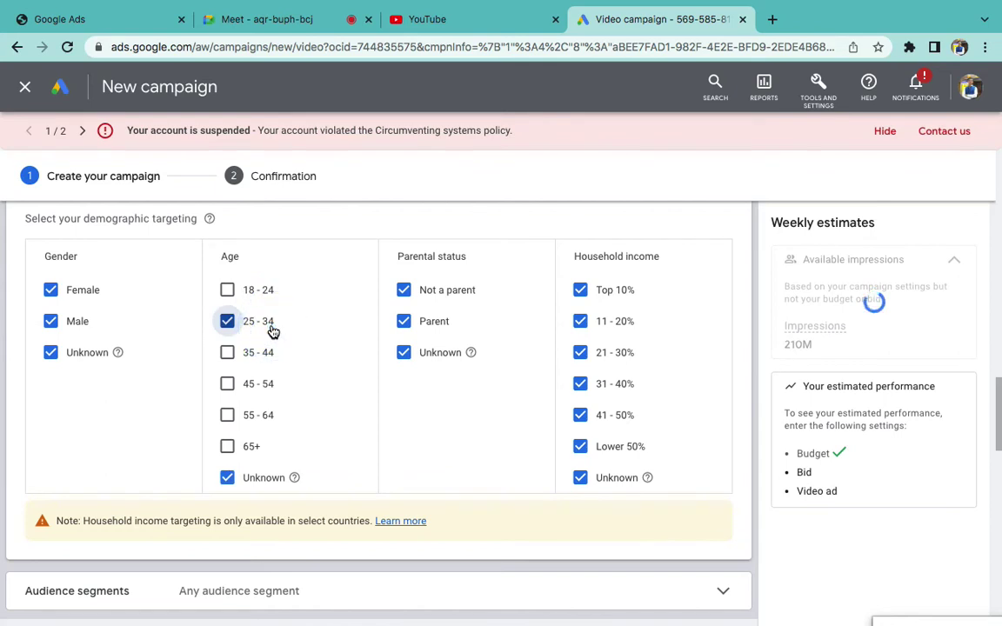
{"action": "left_click", "coordinate": [271, 329]}
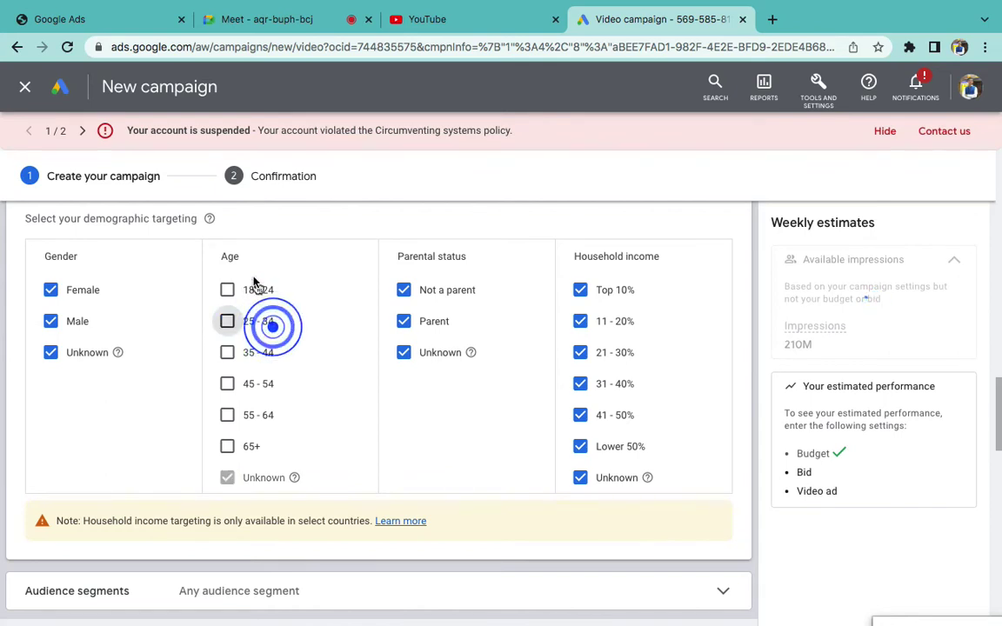
{"action": "left_click", "coordinate": [255, 295]}
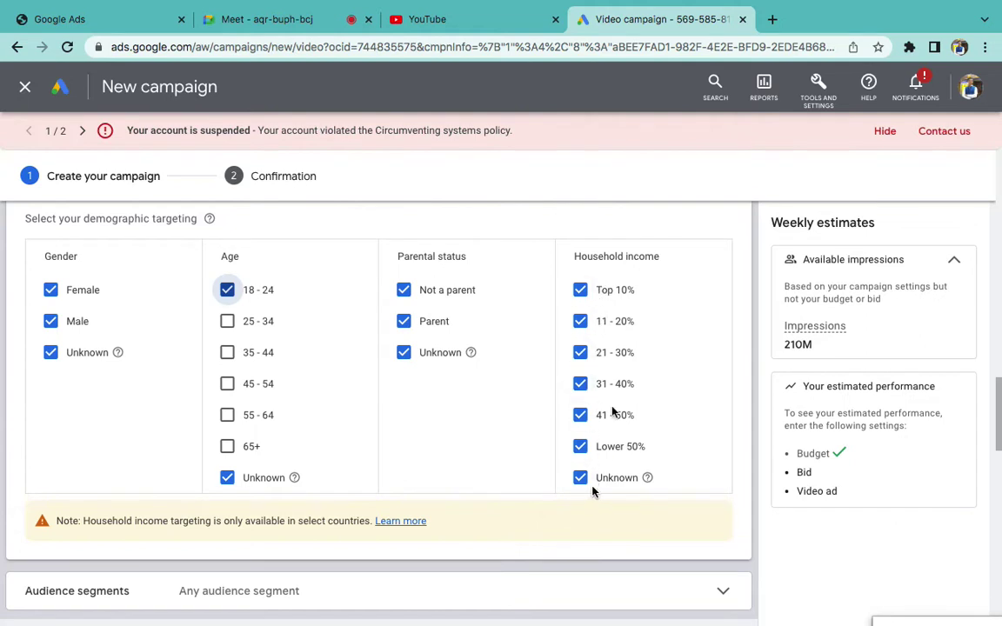
- Examine the household income targeting heading and the note on its availability in select countries
{"action": "triple_click", "coordinate": [611, 257]}
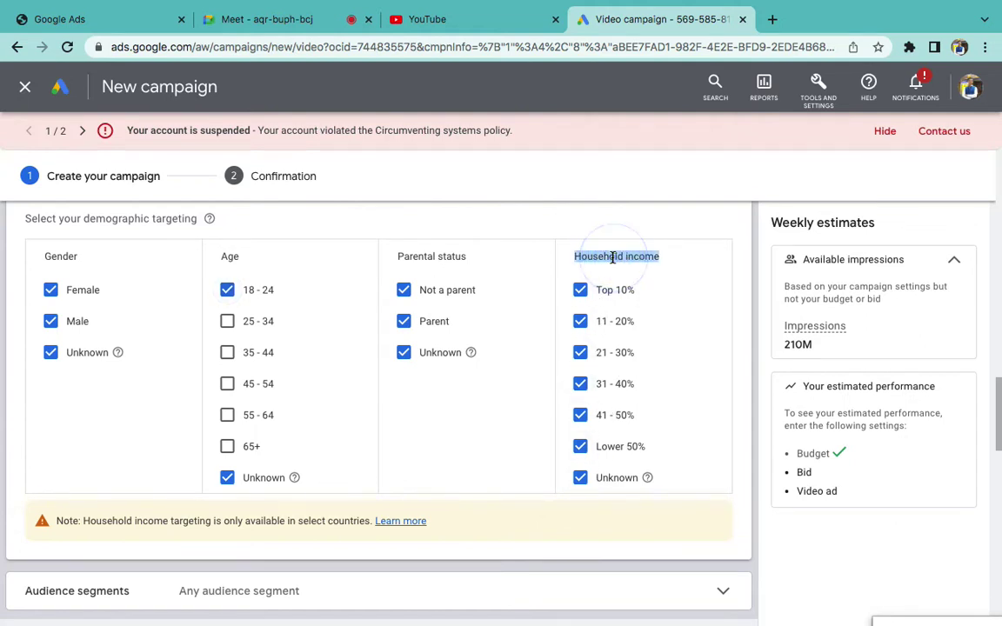
{"action": "scroll", "coordinate": [355, 505], "scroll_direction": "down", "scroll_amount": 1}
{"action": "left_click_drag", "start_coordinate": [365, 500], "coordinate": [298, 501]}
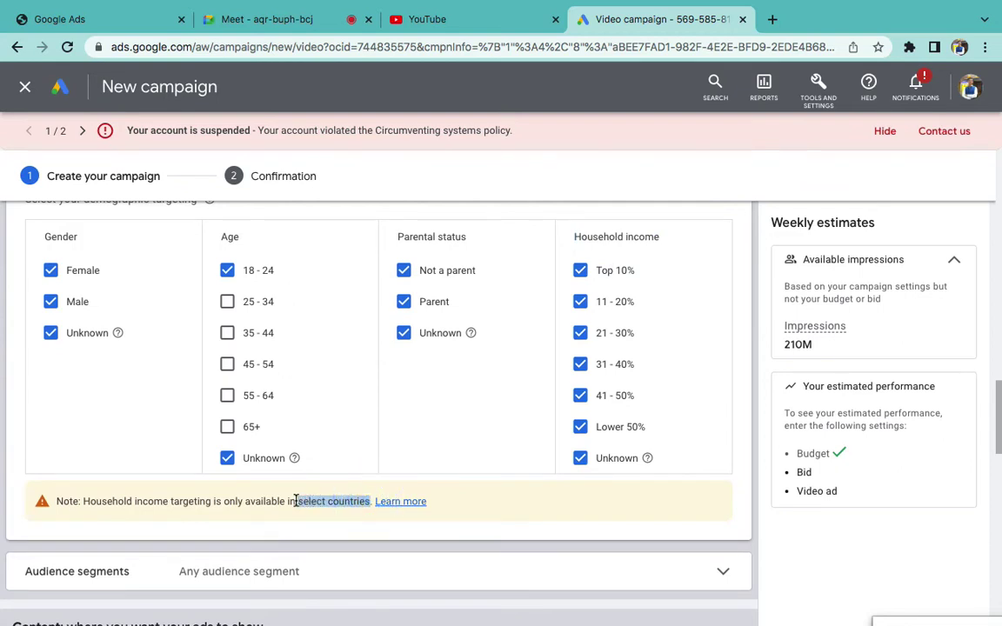
{"action": "triple_click", "coordinate": [619, 233]}
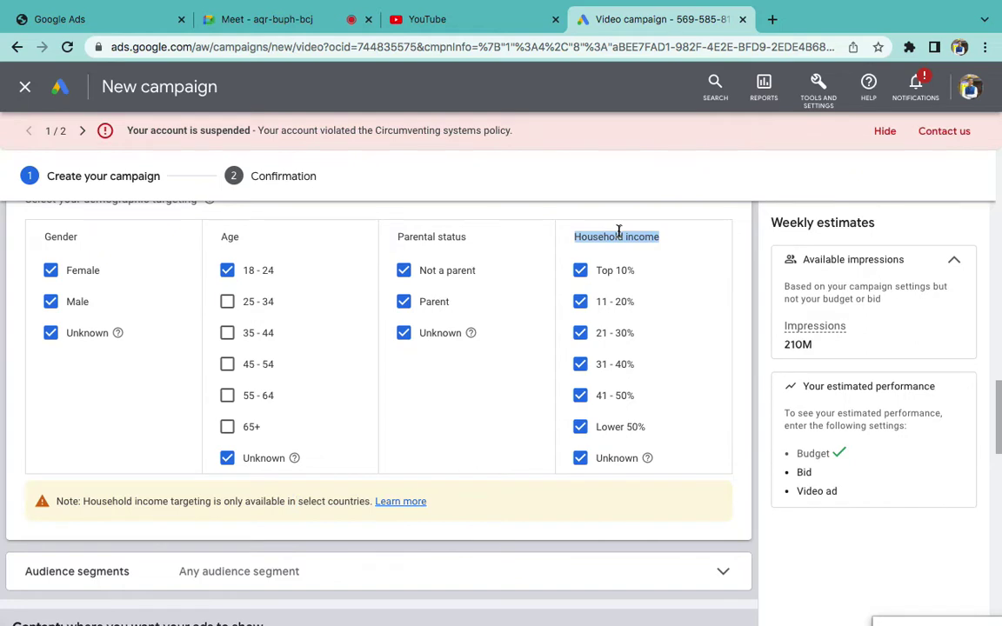
- Try excluding the Top 10% and 11 - 20% household income brackets, and restore both selections
{"action": "left_click", "coordinate": [580, 271]}
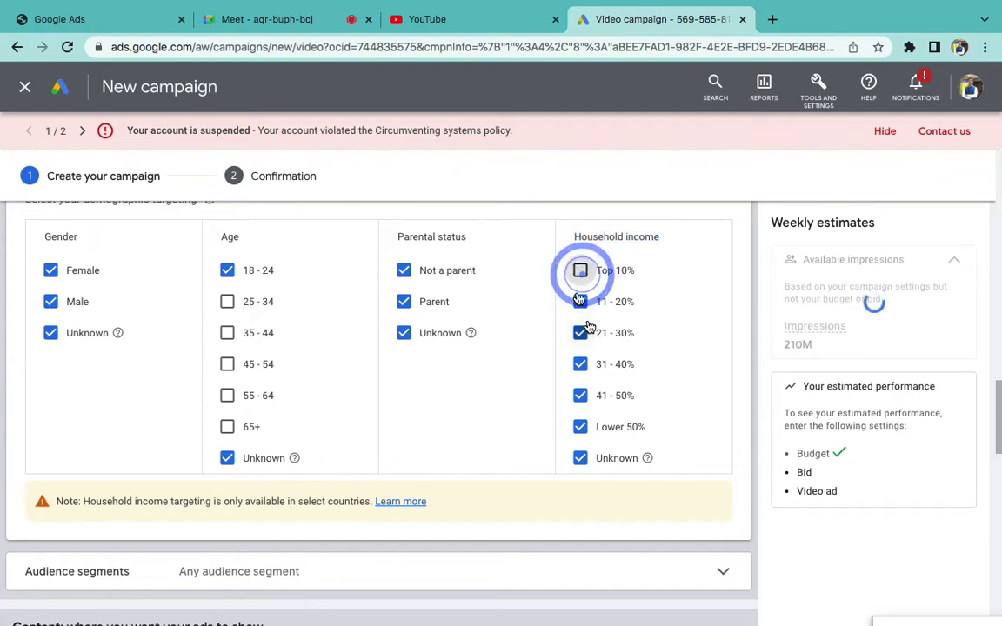
{"action": "left_click", "coordinate": [581, 302]}
{"action": "left_click", "coordinate": [579, 272]}
{"action": "left_click", "coordinate": [580, 304]}
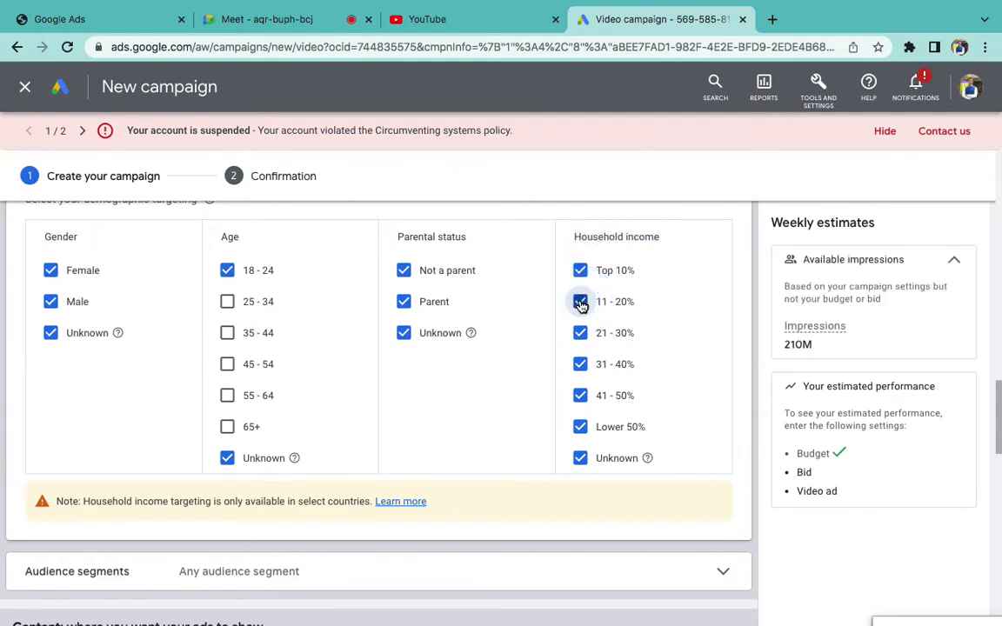
{"action": "scroll", "coordinate": [383, 367], "scroll_direction": "up", "scroll_amount": 2}
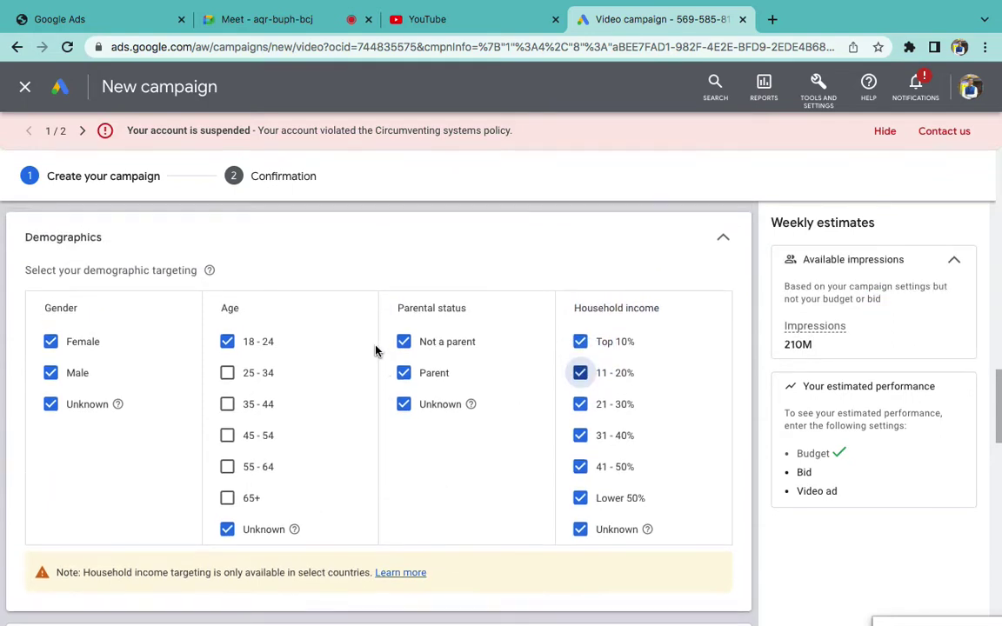
- Switch to the Word document and append "– Age, Gender, Parental Status" to the Ad Set item
{"action": "key", "text": "ctrl+Left"}
{"action": "left_click", "coordinate": [391, 417]}
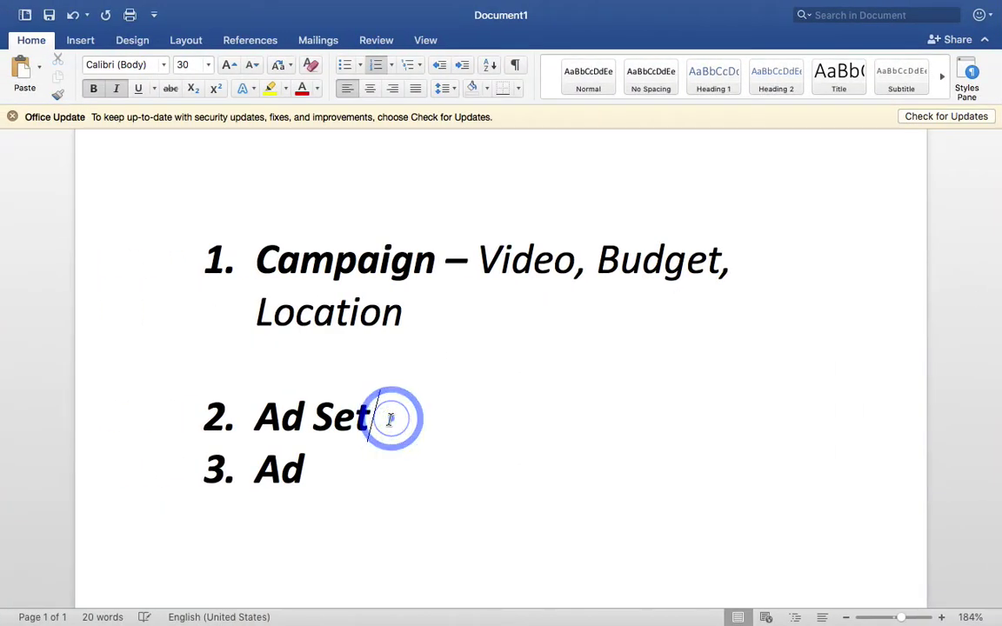
{"action": "type", "text": "- Age"}
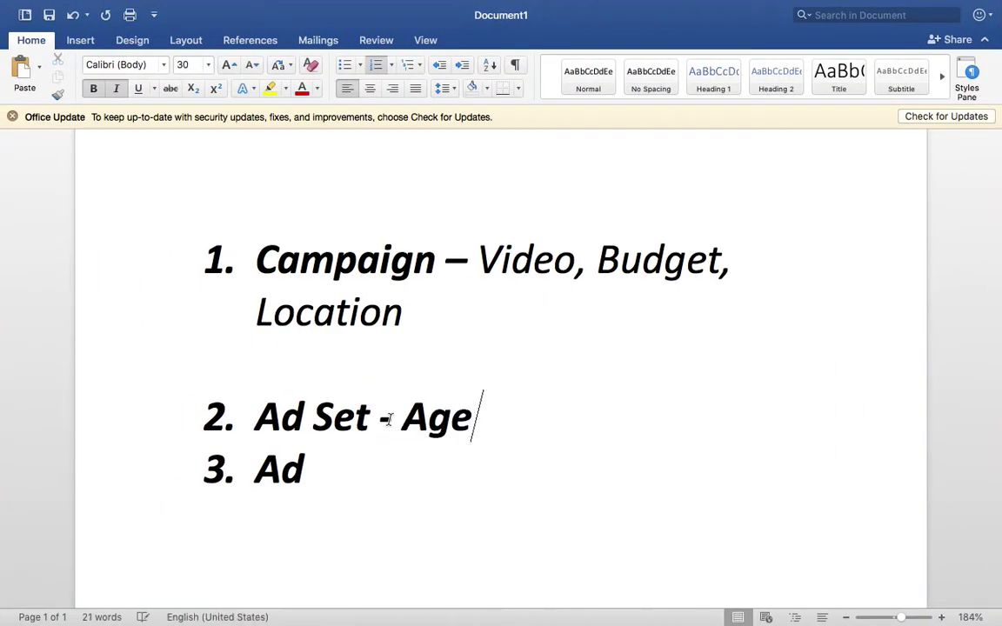
{"action": "type", "text": ", Gen"}
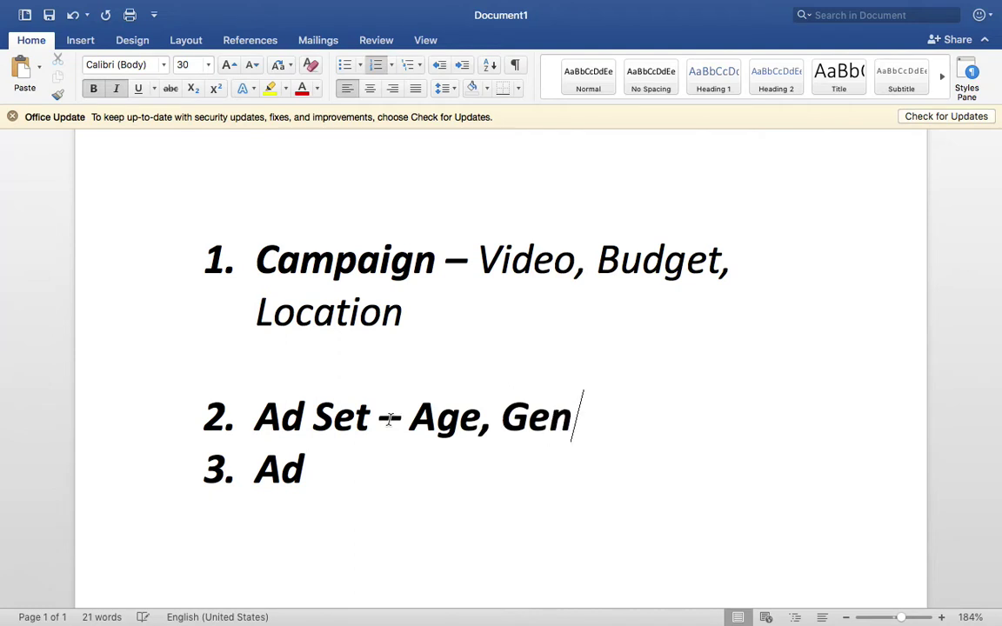
{"action": "type", "text": "der, Pare"}
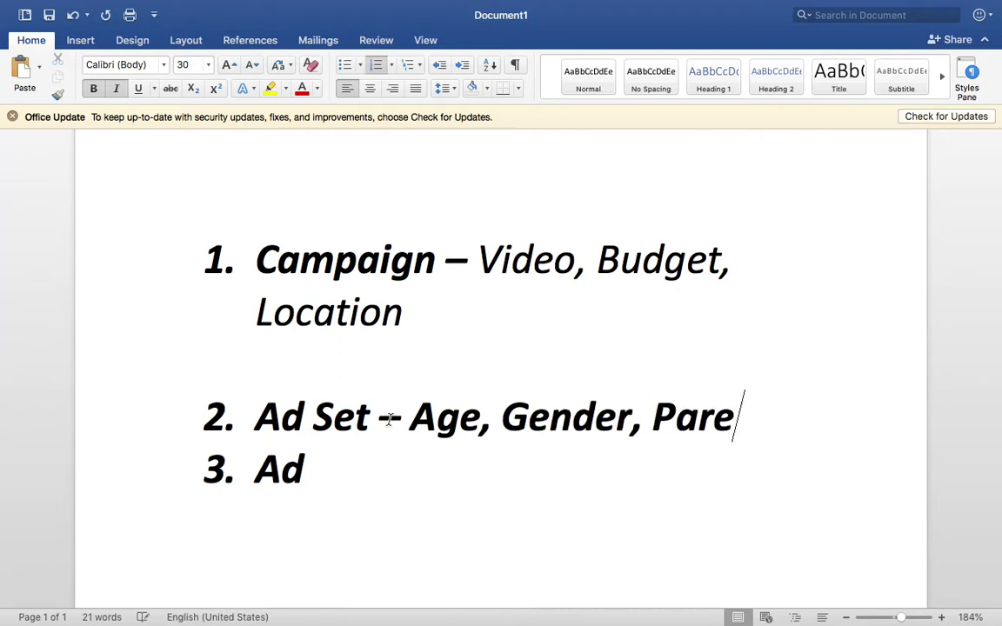
{"action": "type", "text": "ntal Status"}
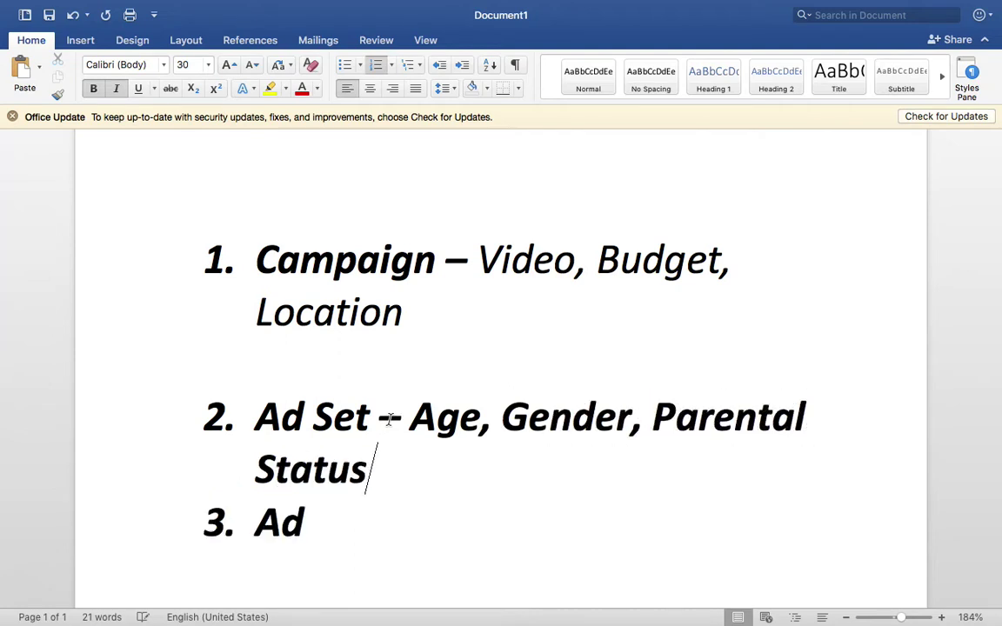
- Leave a blank line beneath the Ad Set item and remove the bold formatting from "Age, Gender, Parental Status"
{"action": "scroll", "coordinate": [389, 418], "scroll_direction": "down", "scroll_amount": 1}
{"action": "key", "text": "shift+Return"}
{"action": "left_click_drag", "start_coordinate": [412, 461], "coordinate": [406, 403]}
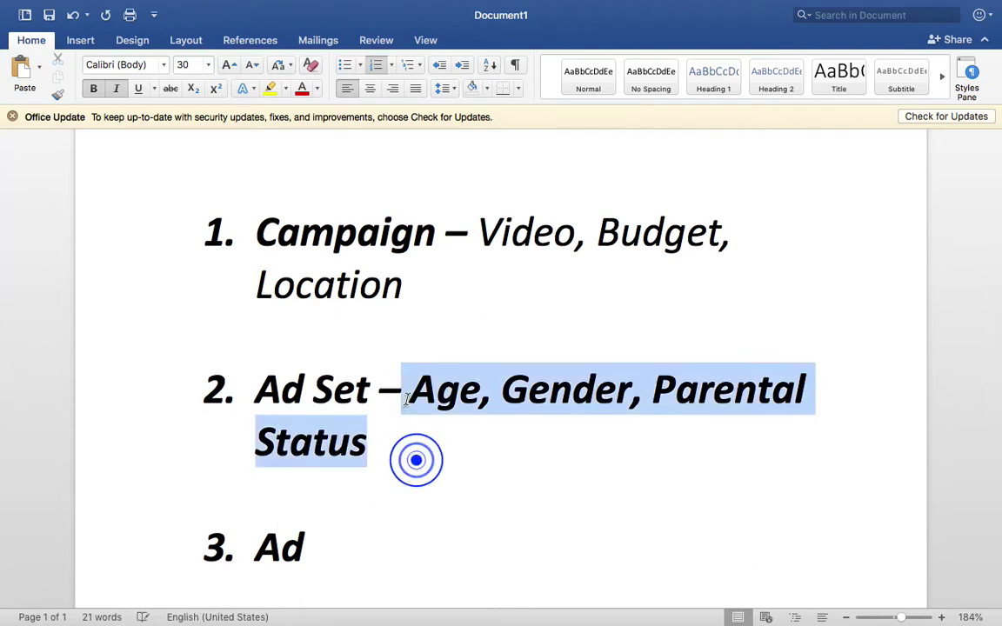
{"action": "key", "text": "super+b"}
- Append ", Channel, Video, Keywords" after "Parental Status" in the Ad Set item
{"action": "left_click", "coordinate": [376, 431]}
{"action": "type", "text": ","}
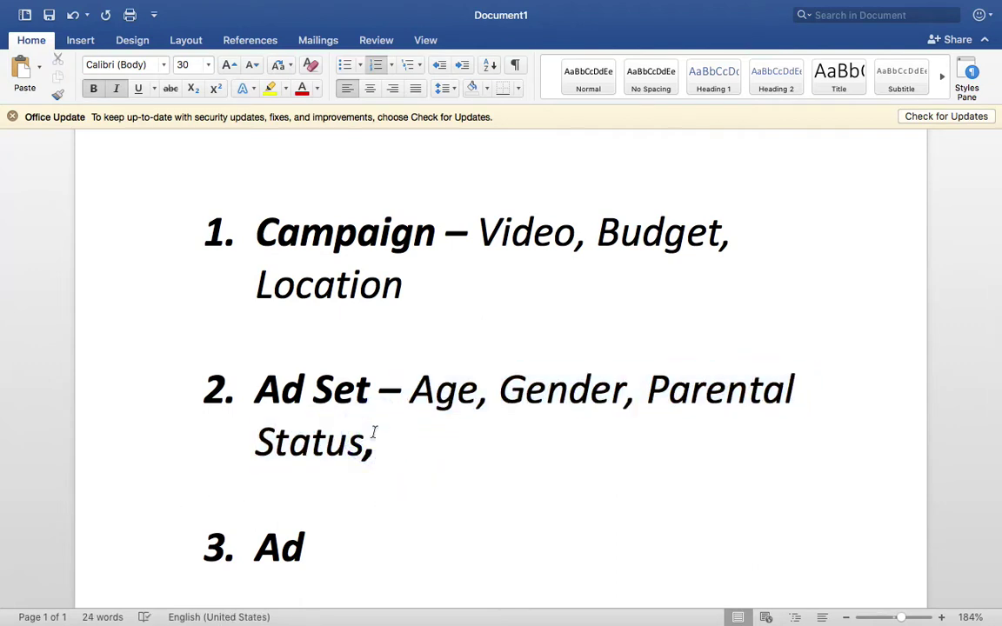
{"action": "type", "text": " Channel"}
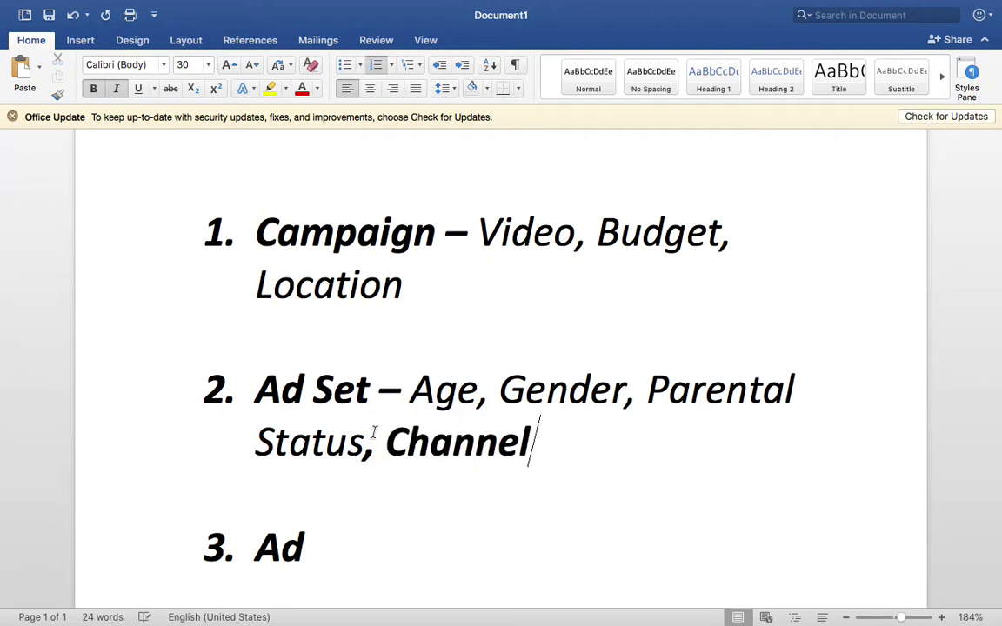
{"action": "type", "text": ", Video"}
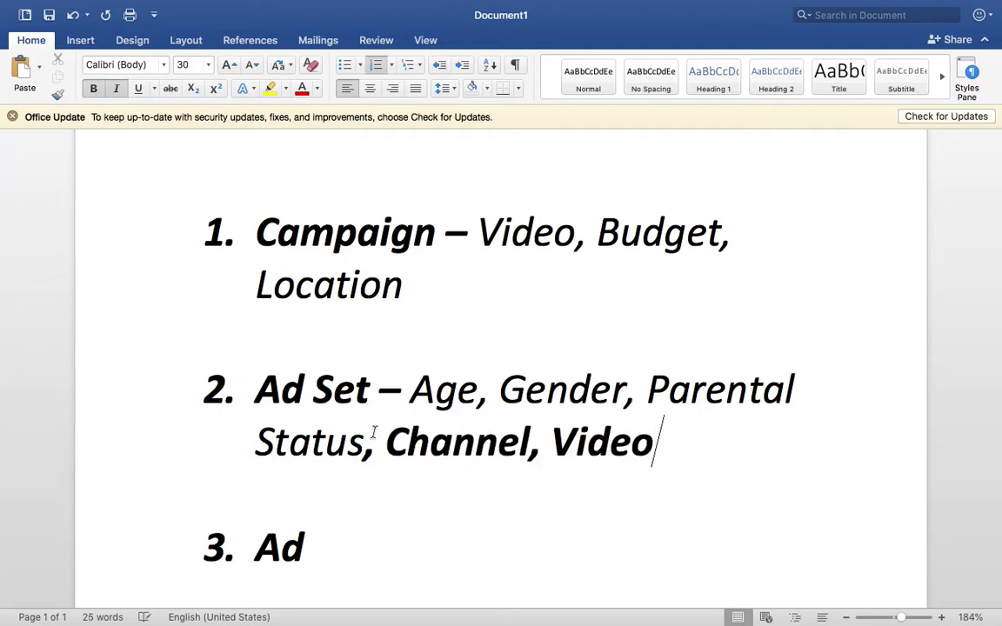
{"action": "scroll", "coordinate": [373, 433], "scroll_direction": "down", "scroll_amount": 1}
{"action": "type", "text": ", Keyw"}
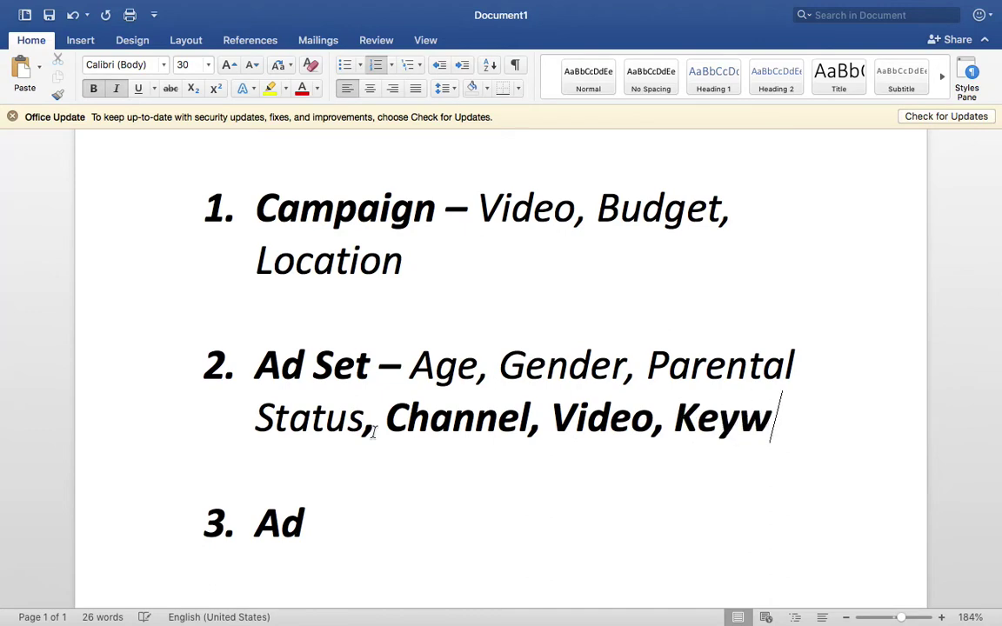
{"action": "type", "text": "ords"}
{"action": "scroll", "coordinate": [373, 433], "scroll_direction": "down", "scroll_amount": 3}
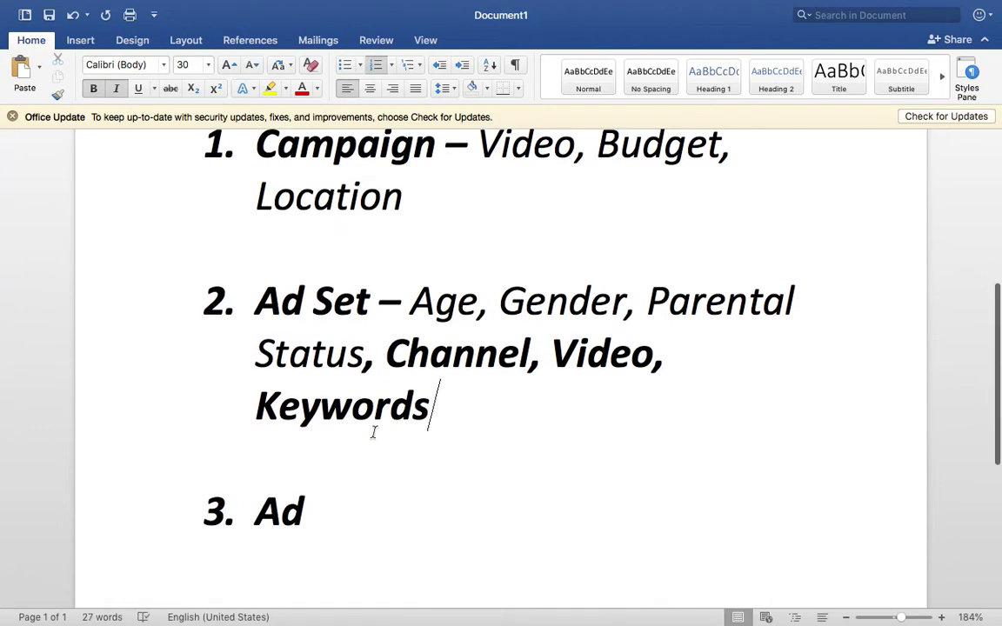
- Switch back to Google Ads, collapse the Demographics section and expand the ad group's Placements targeting
{"action": "key", "text": "ctrl+Right"}
{"action": "left_click", "coordinate": [373, 234]}
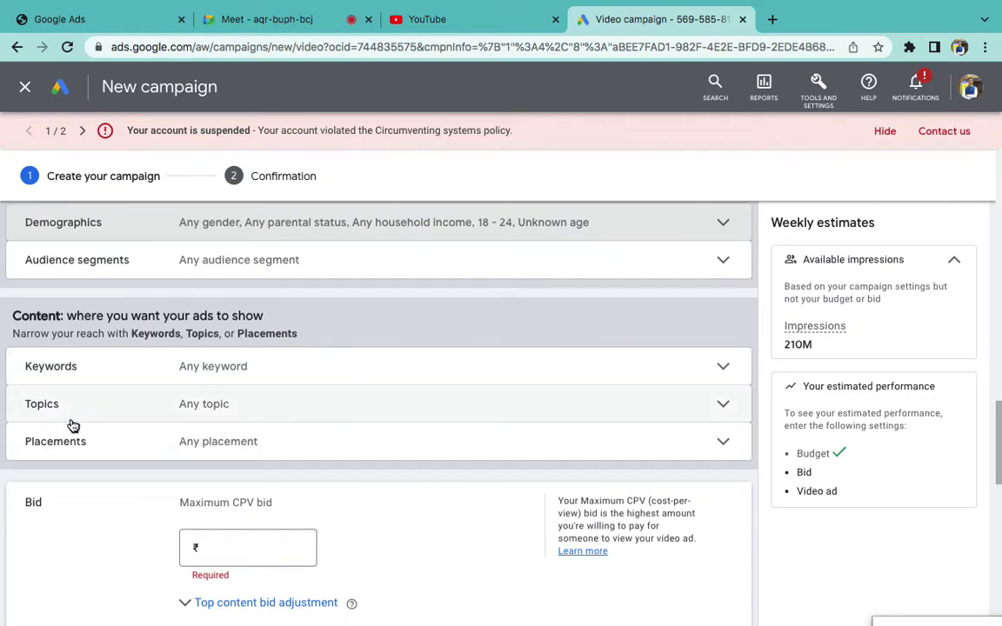
{"action": "scroll", "coordinate": [74, 426], "scroll_direction": "down", "scroll_amount": 1}
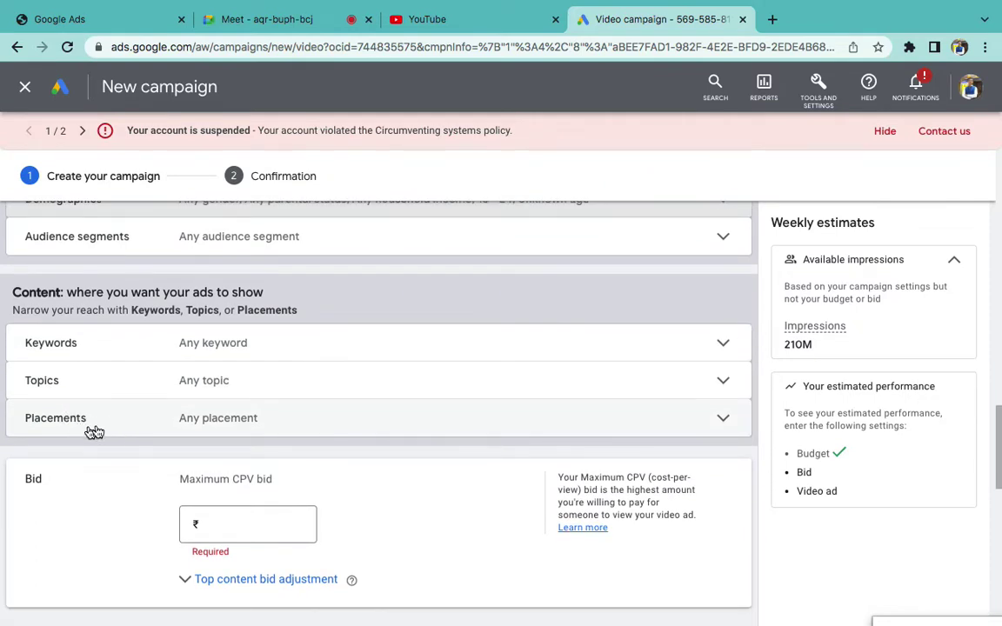
{"action": "left_click", "coordinate": [117, 420]}
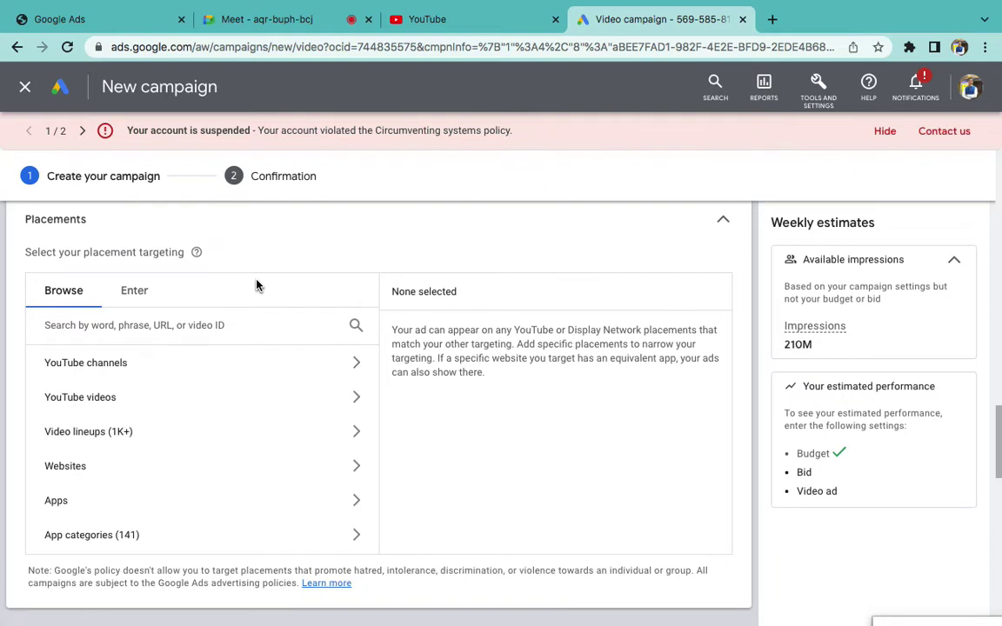
- Search the placements for "dr. vivek bindra" and open the YouTube channels category
{"action": "left_click", "coordinate": [223, 321]}
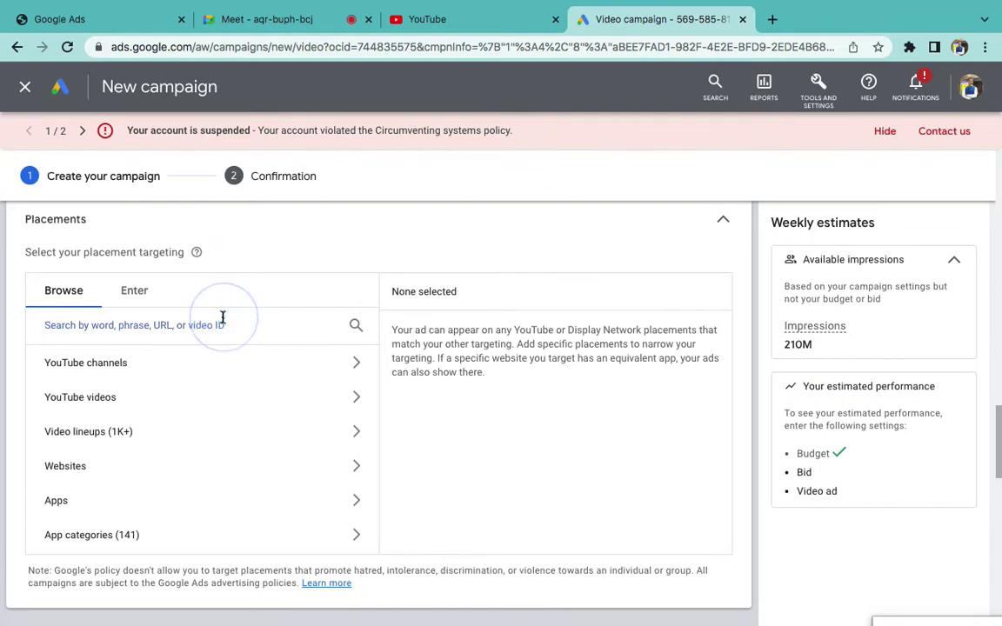
{"action": "type", "text": "vivek"}
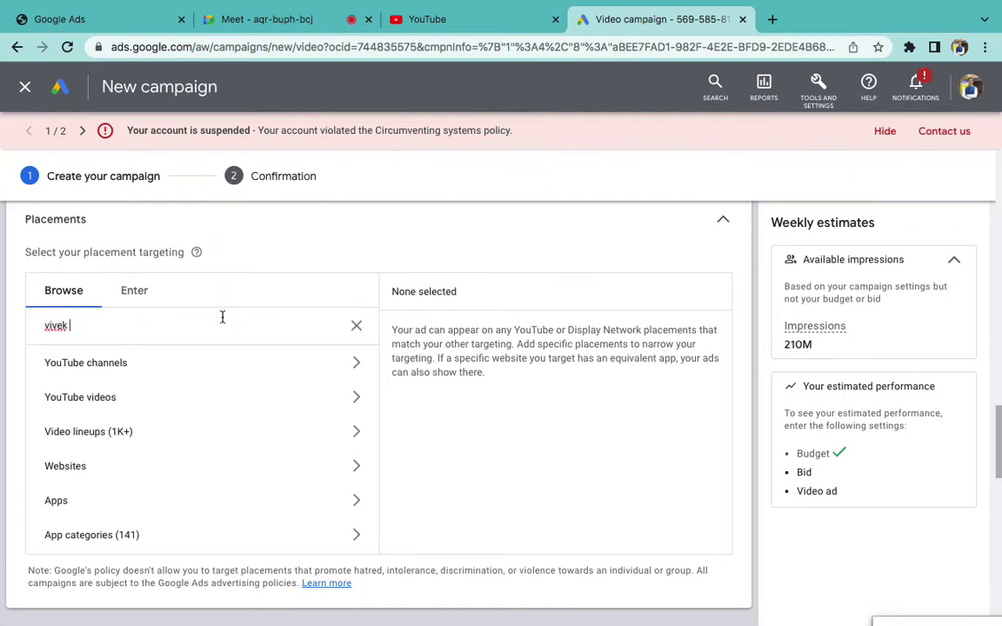
{"action": "type", "text": " bind"}
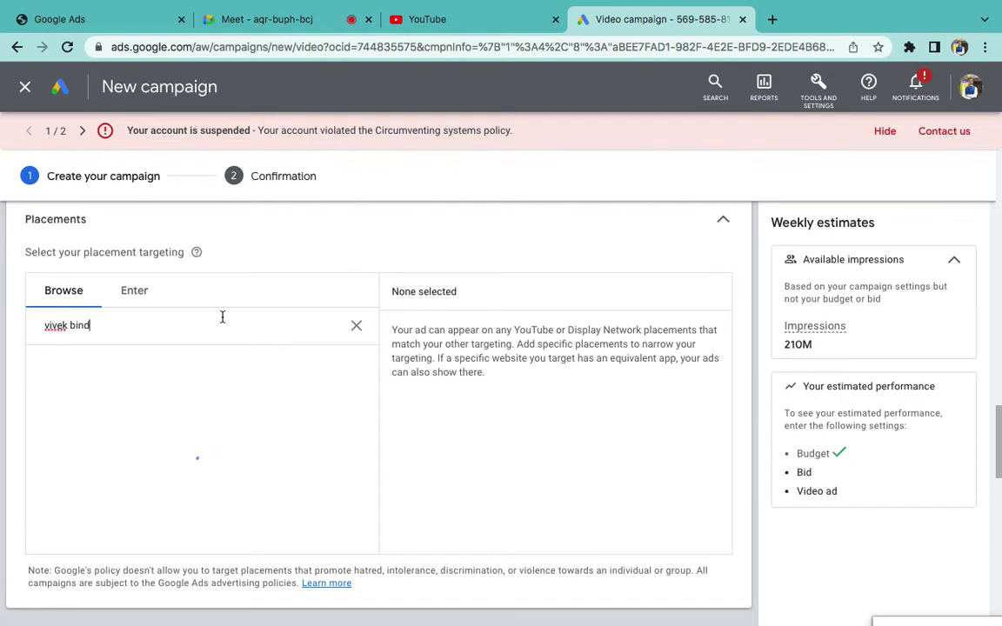
{"action": "type", "text": "ra"}
{"action": "left_click", "coordinate": [47, 326]}
{"action": "type", "text": "@r."}
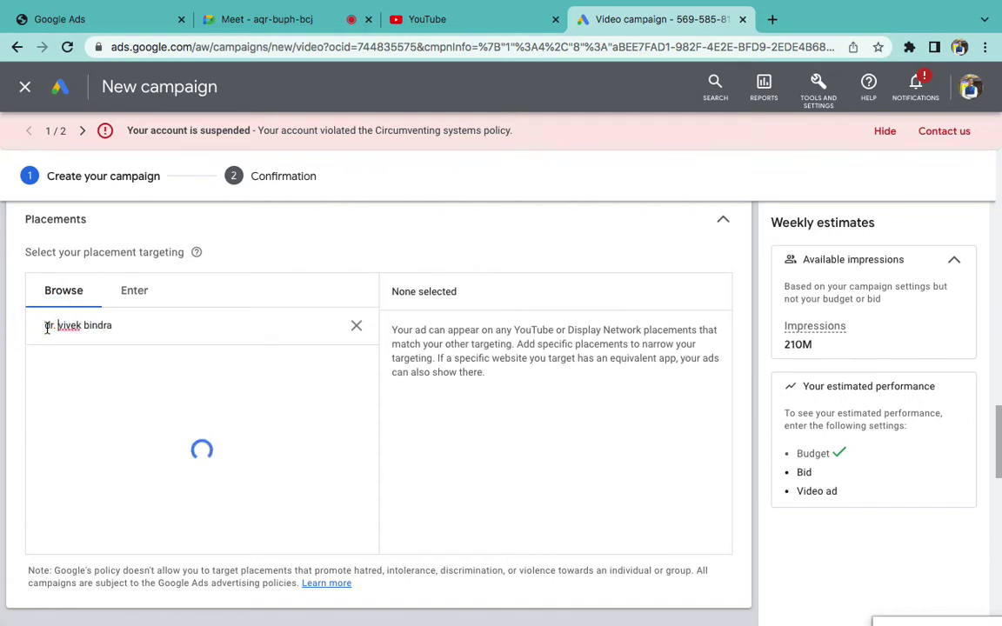
{"action": "left_click", "coordinate": [129, 320]}
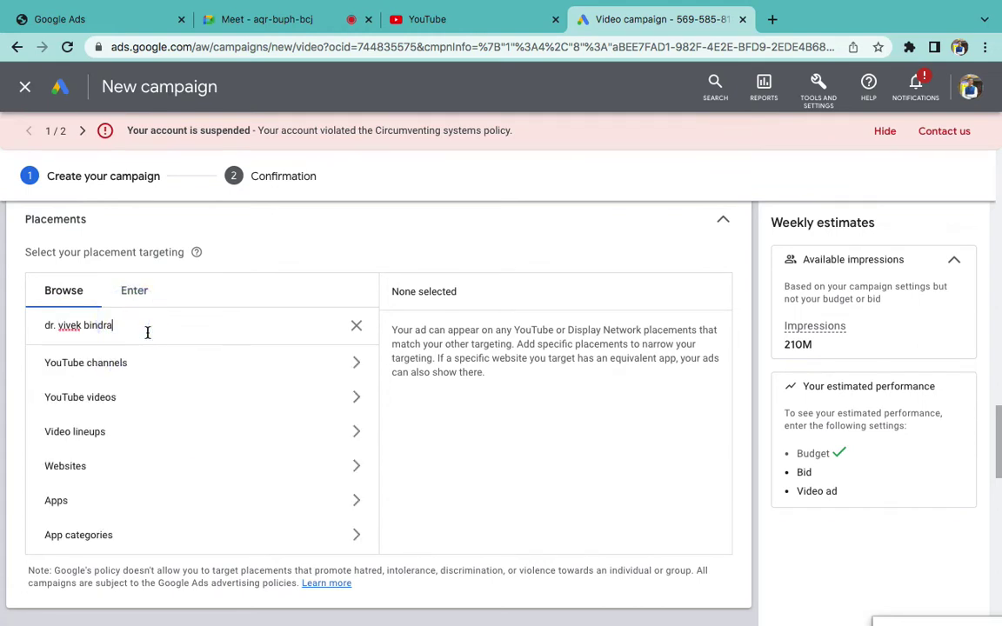
{"action": "left_click", "coordinate": [141, 360]}
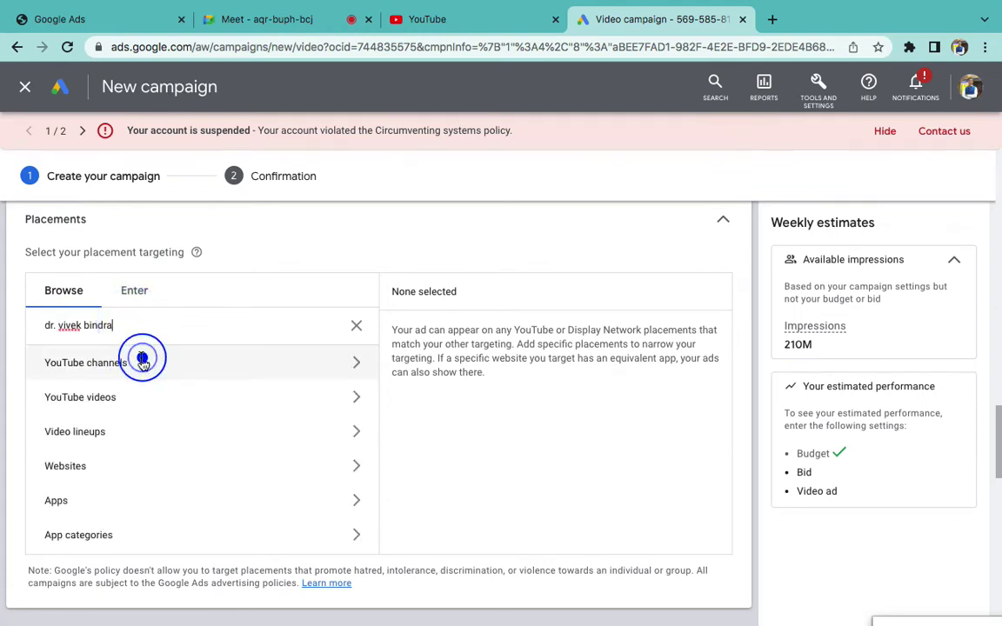
- Shorten the placement search to "vivek bindra" and return to the list of placement categories
{"action": "left_click", "coordinate": [100, 321]}
{"action": "left_click", "coordinate": [49, 325]}
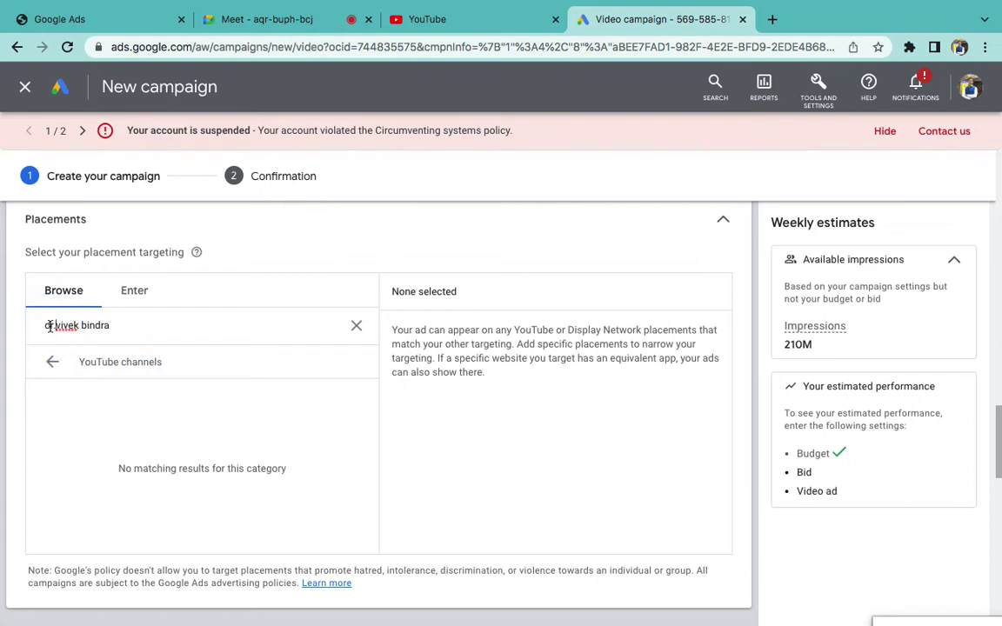
{"action": "key", "text": "BackSpace"}
{"action": "key", "text": "BackSpace"}
{"action": "key", "text": "BackSpace"}
{"action": "key", "text": "BackSpace"}
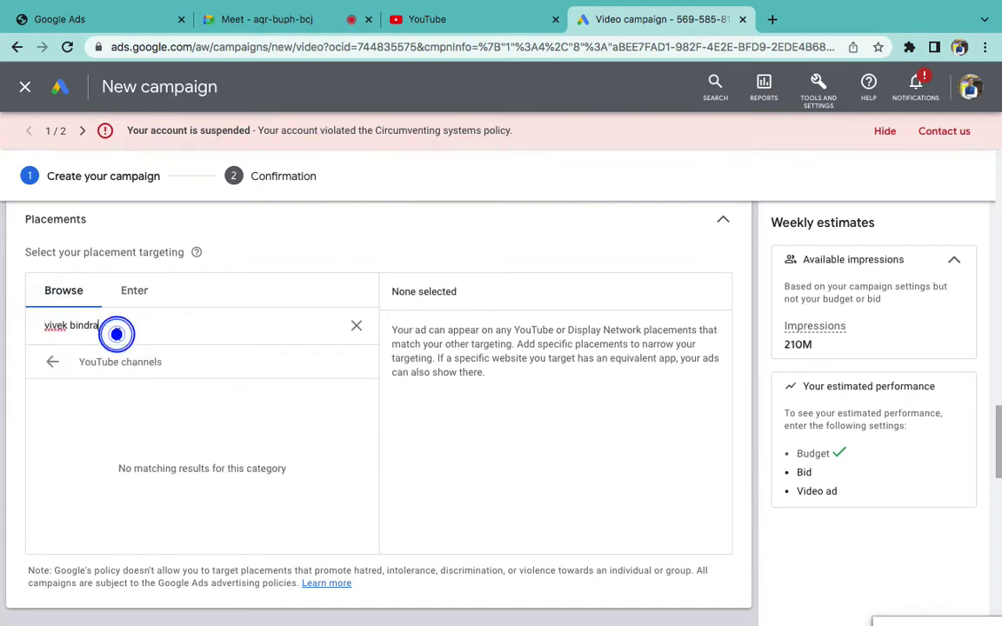
{"action": "left_click", "coordinate": [114, 328]}
{"action": "left_click", "coordinate": [55, 362]}
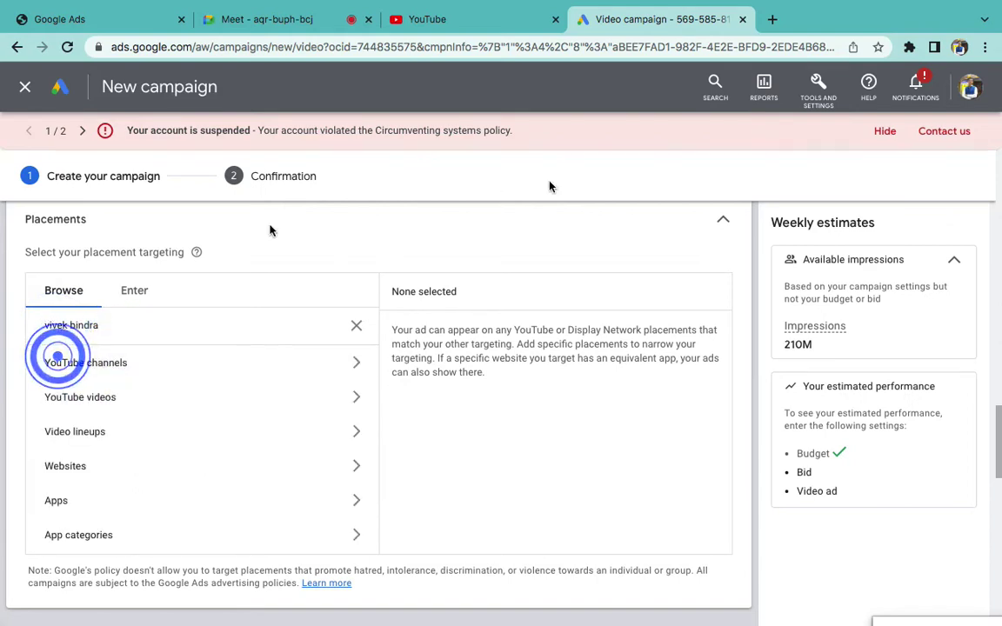
- On YouTube, open the Dr Vivek Bindra digital marketing video, go to its channel page and copy the channel's URL
{"action": "left_click", "coordinate": [447, 19]}
{"action": "triple_click", "coordinate": [376, 91]}
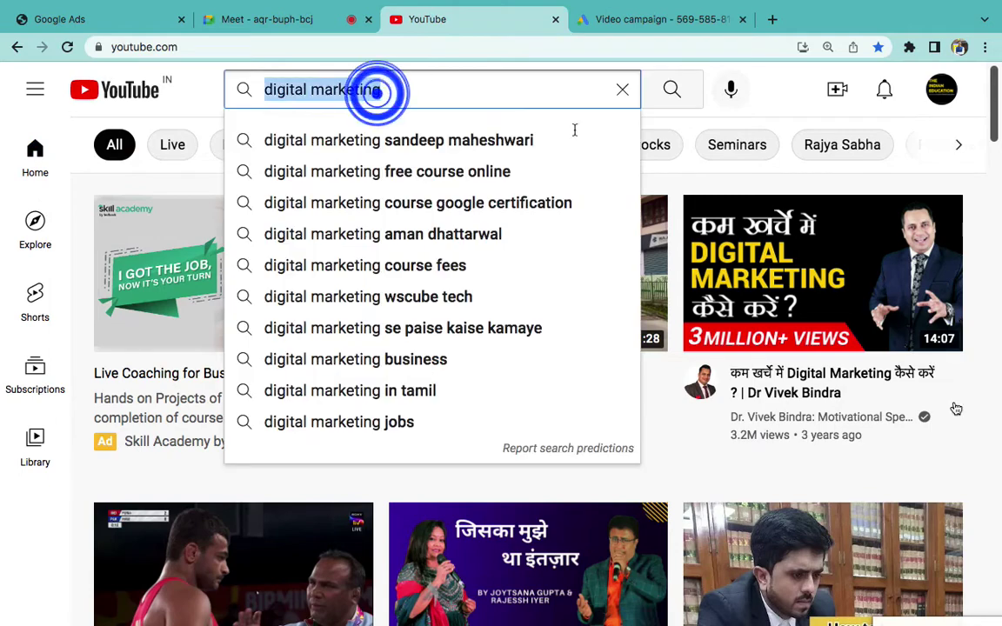
{"action": "left_click", "coordinate": [827, 299]}
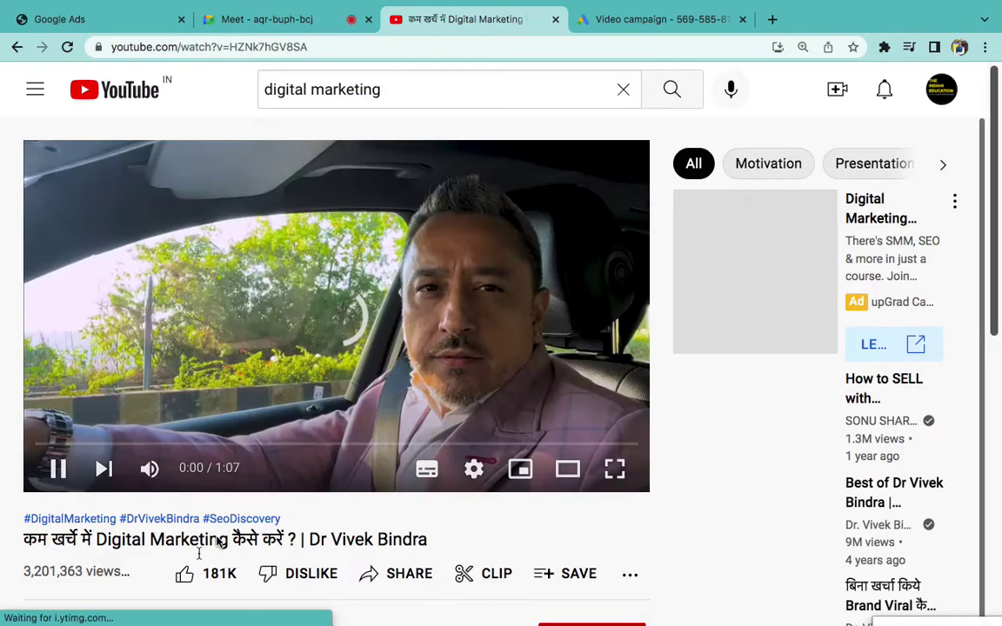
{"action": "scroll", "coordinate": [196, 557], "scroll_direction": "down", "scroll_amount": 4}
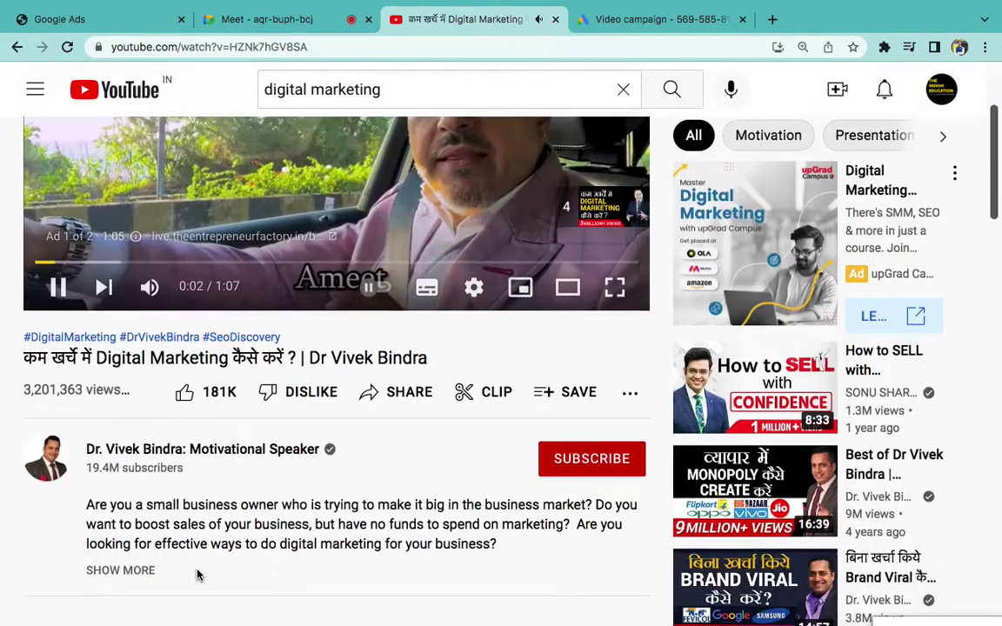
{"action": "left_click", "coordinate": [205, 449]}
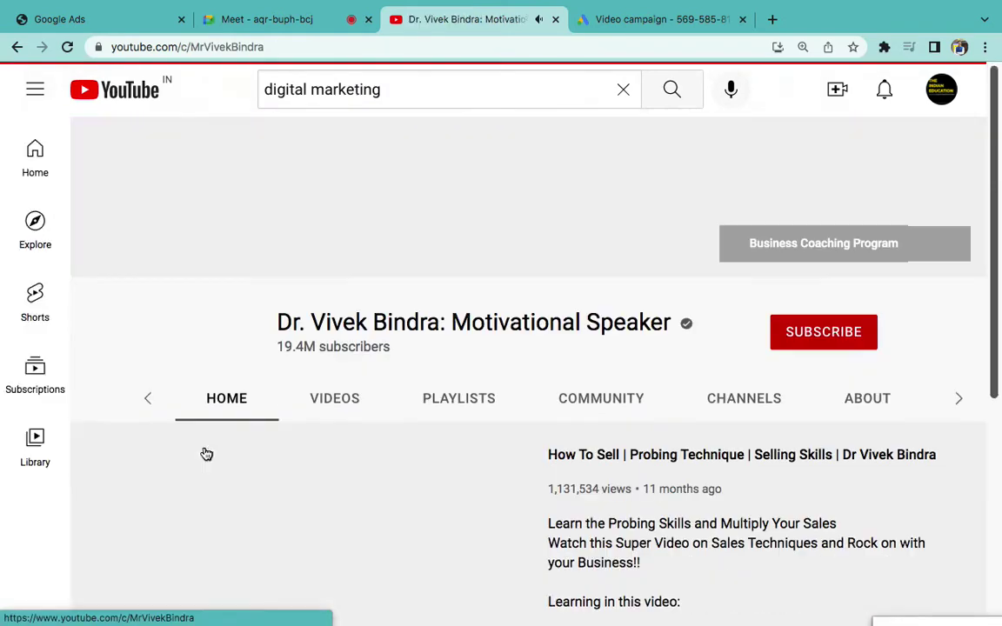
{"action": "left_click", "coordinate": [217, 43]}
{"action": "key", "text": "ctrl+c"}
{"action": "left_click", "coordinate": [609, 20]}
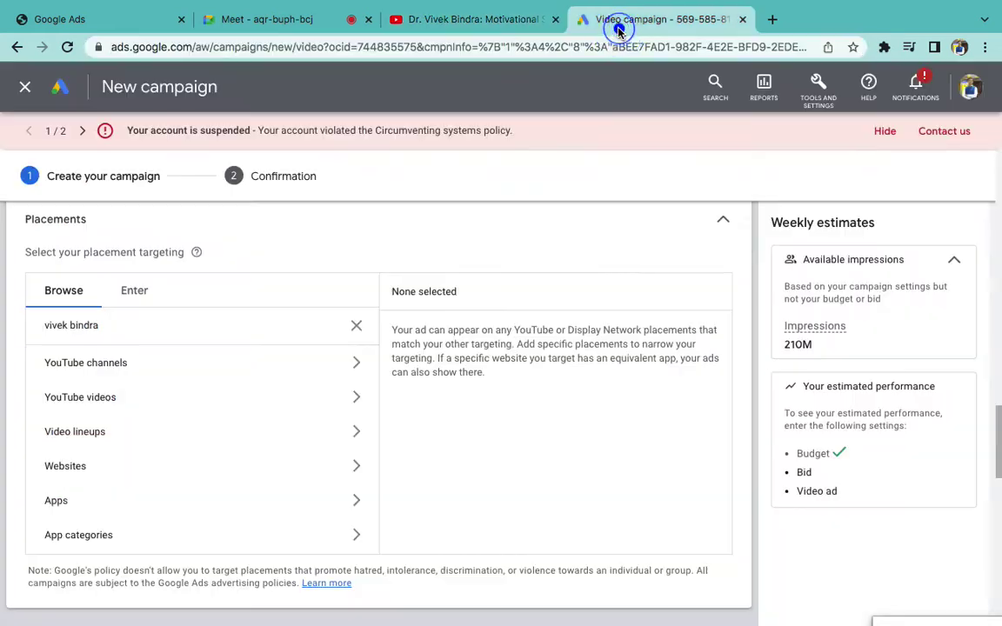
{"action": "triple_click", "coordinate": [196, 317]}
{"action": "key", "text": "ctrl+v"}
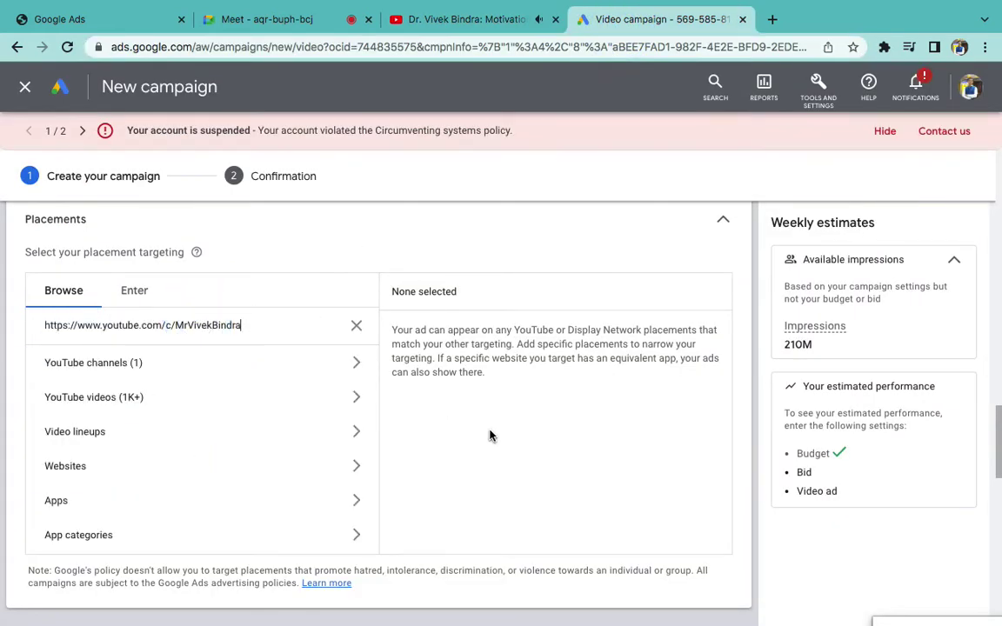
- Add the YouTube channel Dr. Vivek Bindra: Motivational Speaker as a placement target
{"action": "scroll", "coordinate": [452, 430], "scroll_direction": "down", "scroll_amount": 1}
{"action": "left_click", "coordinate": [338, 305]}
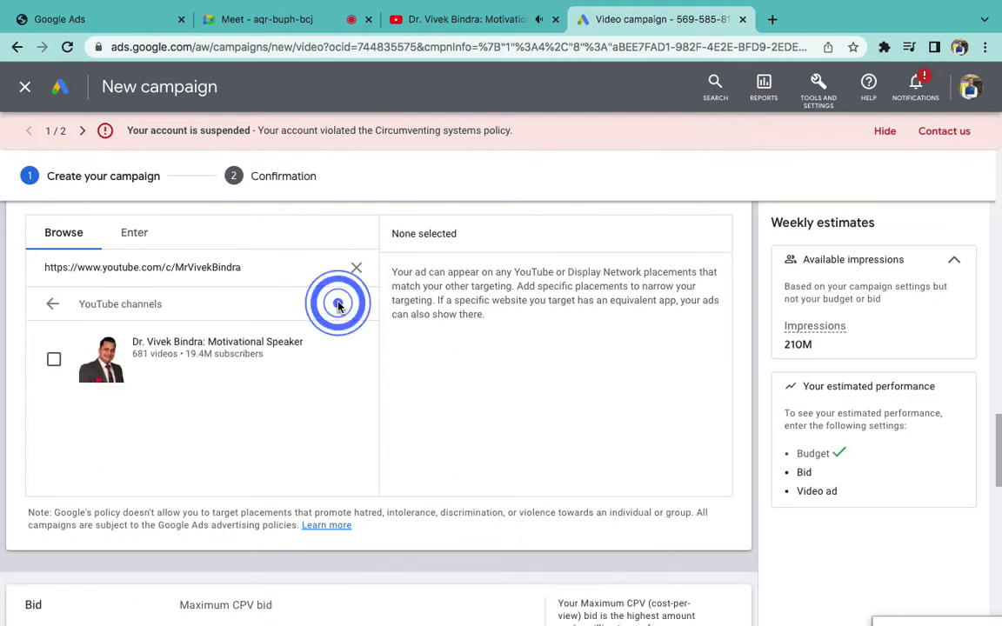
{"action": "left_click", "coordinate": [206, 366]}
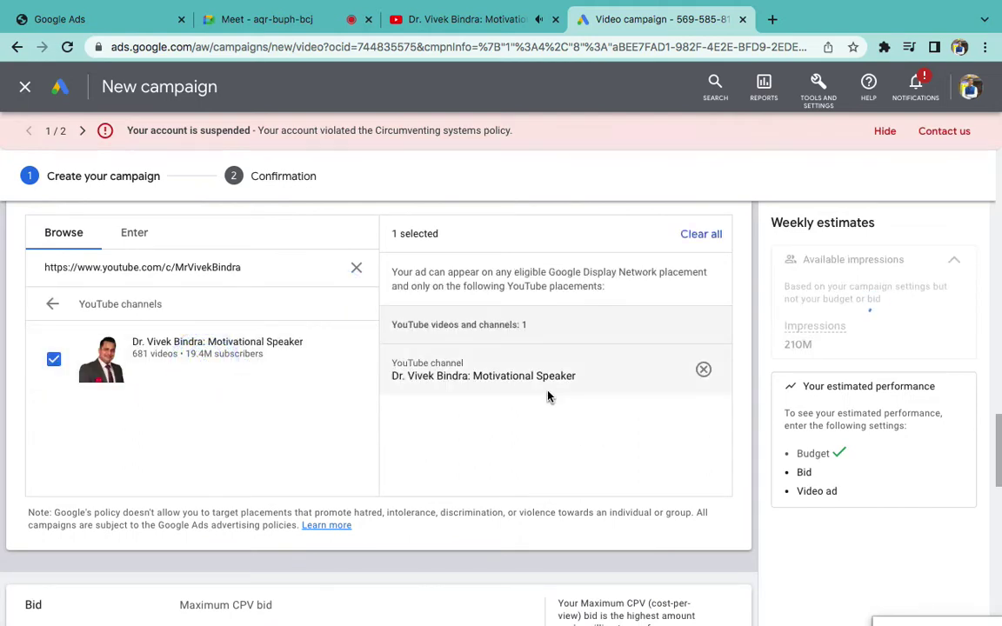
- Search YouTube for "top 10 private engineering colleges in india" and browse the resulting videos
{"action": "left_click", "coordinate": [444, 19]}
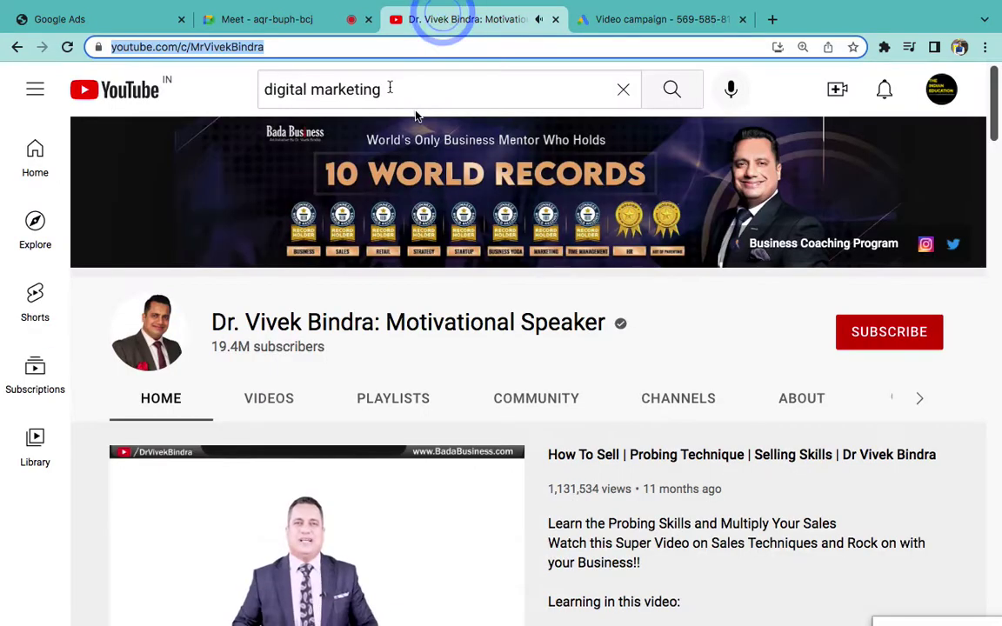
{"action": "triple_click", "coordinate": [389, 84]}
{"action": "type", "text": "top 10 "}
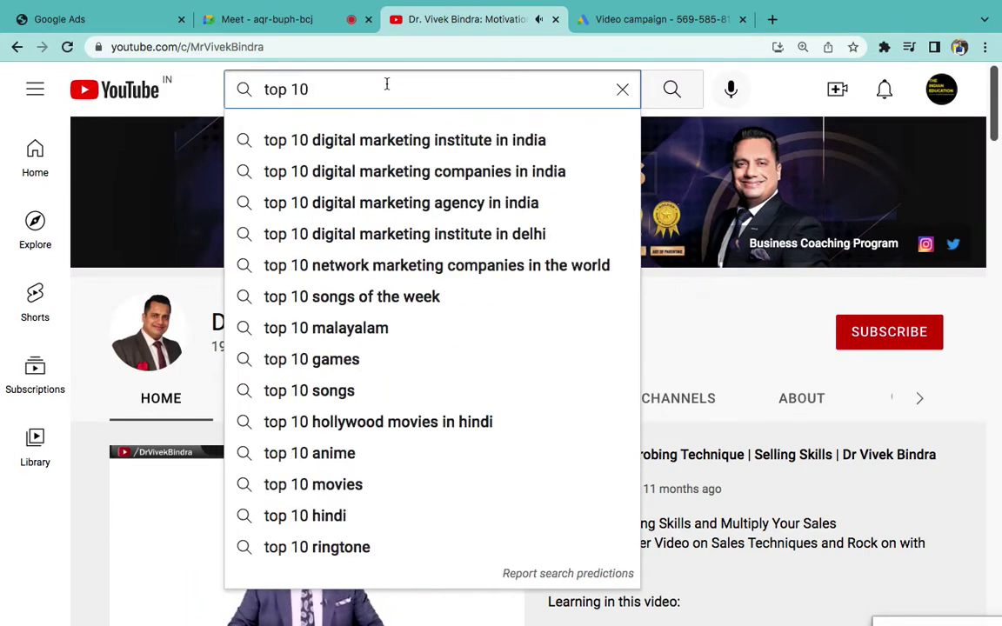
{"action": "type", "text": "private"}
{"action": "key", "text": "Down"}
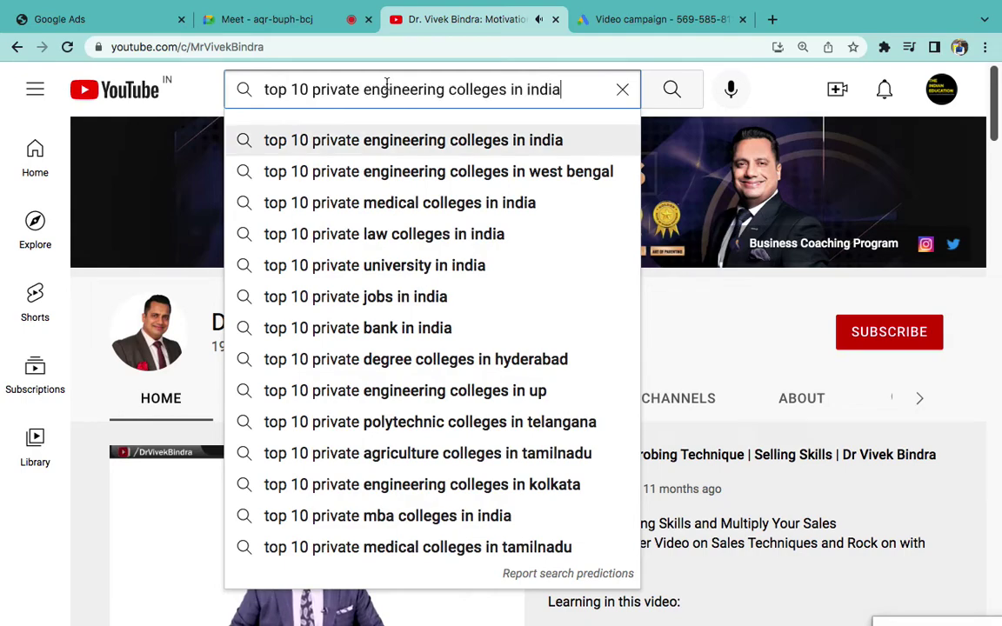
{"action": "key", "text": "Return"}
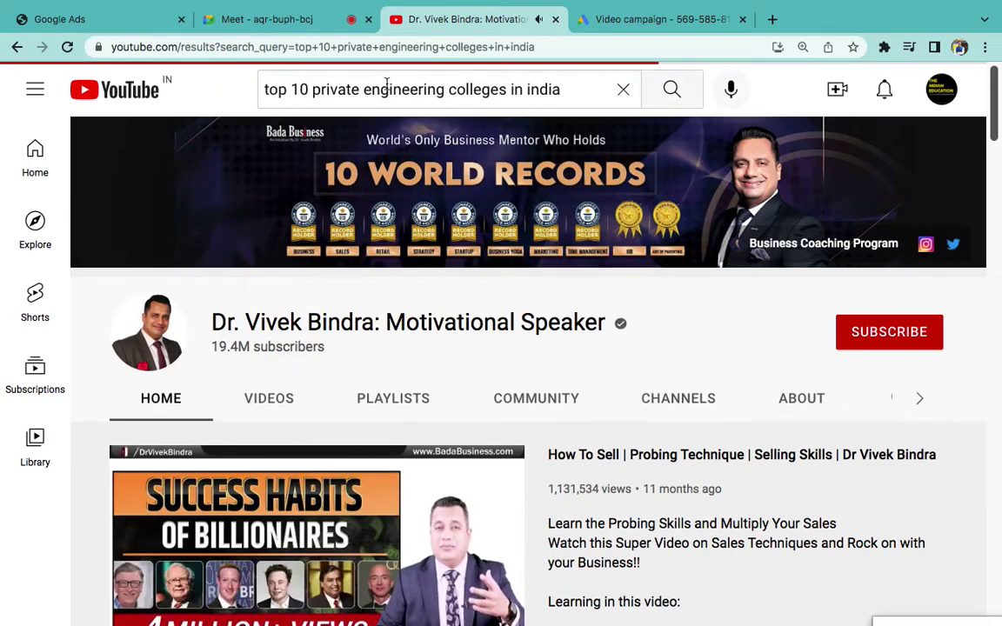
{"action": "scroll", "coordinate": [450, 387], "scroll_direction": "down", "scroll_amount": 4}
{"action": "scroll", "coordinate": [450, 388], "scroll_direction": "down", "scroll_amount": 2}
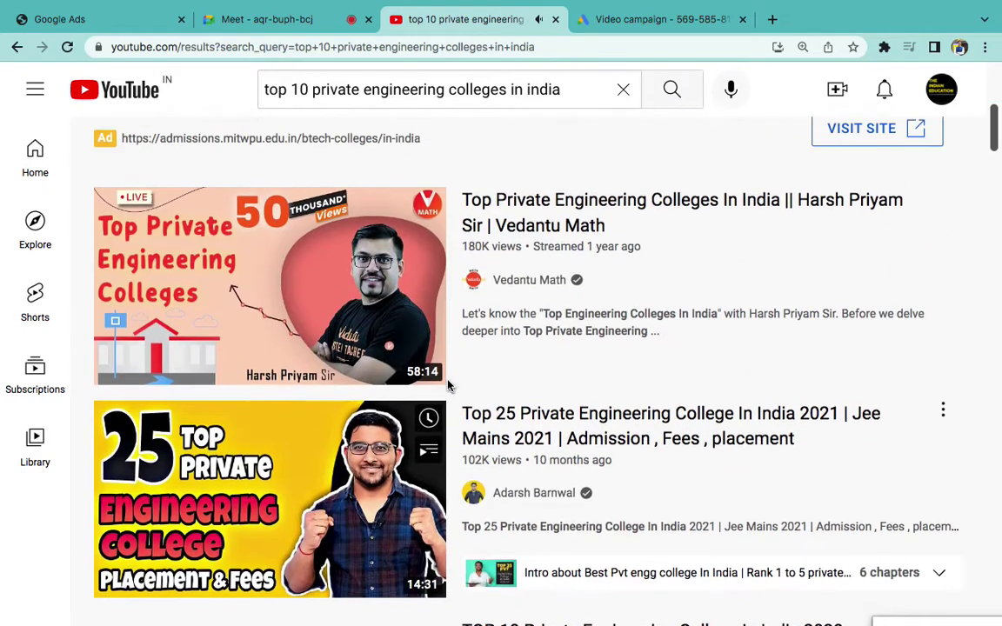
- Open the Vedantu Math video "Top Private Engineering Colleges In India", copy its URL and pause playback
{"action": "mouse_move", "coordinate": [403, 341]}
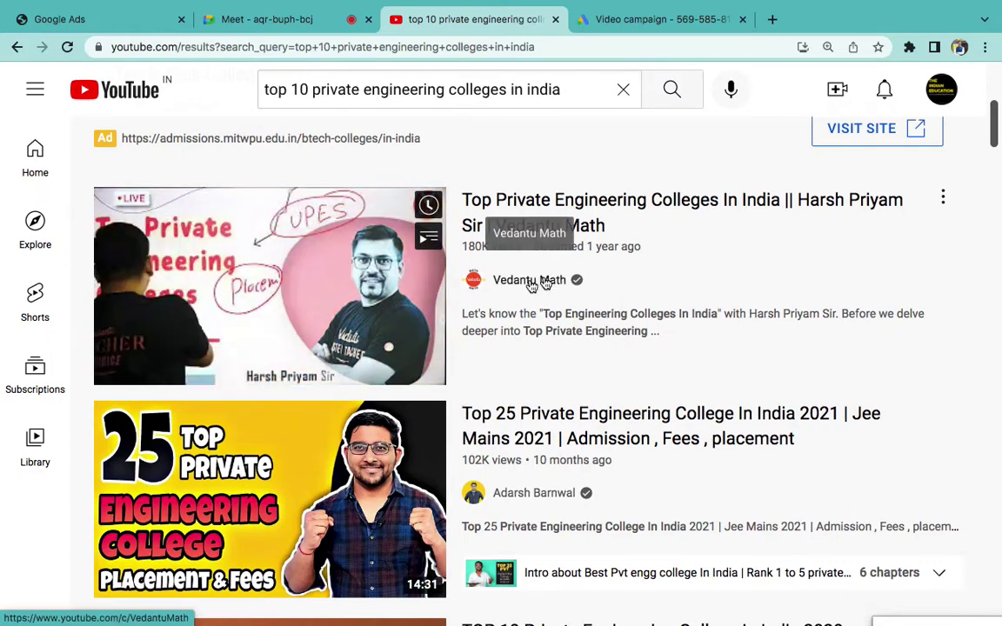
{"action": "left_click", "coordinate": [334, 299]}
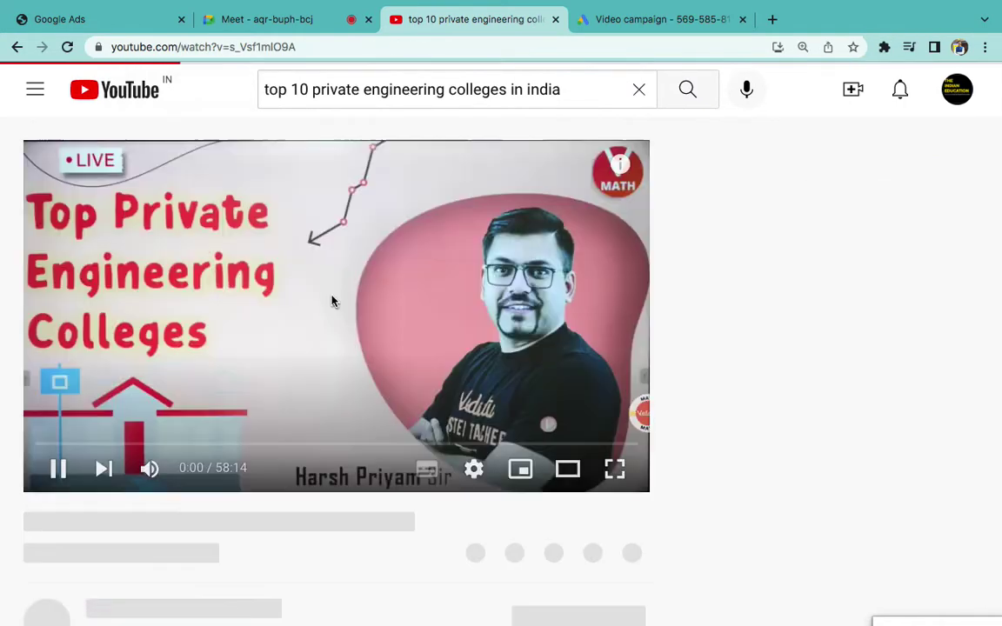
{"action": "left_click", "coordinate": [239, 48]}
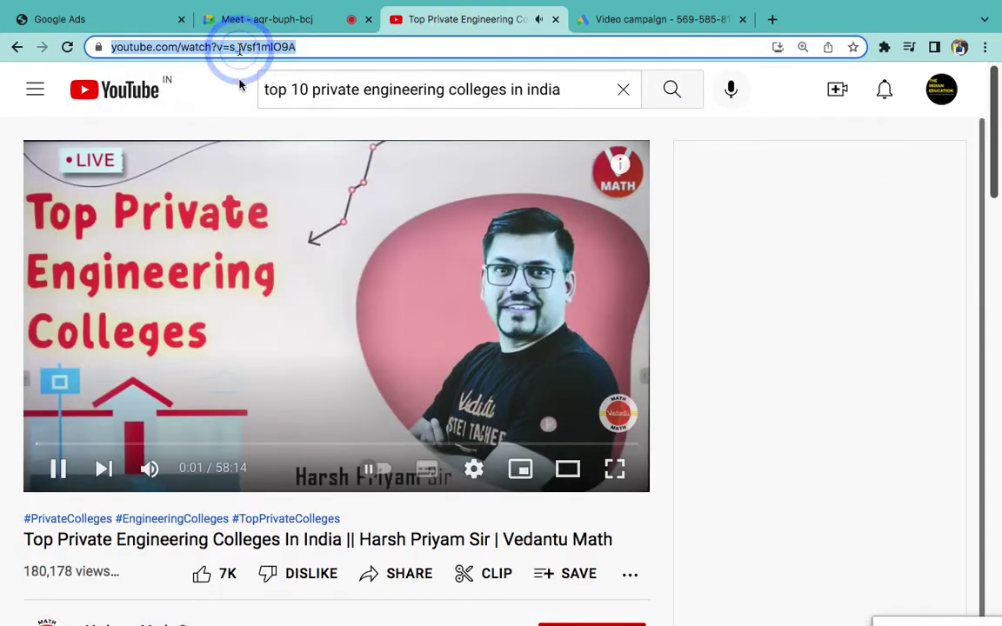
{"action": "left_click", "coordinate": [58, 468]}
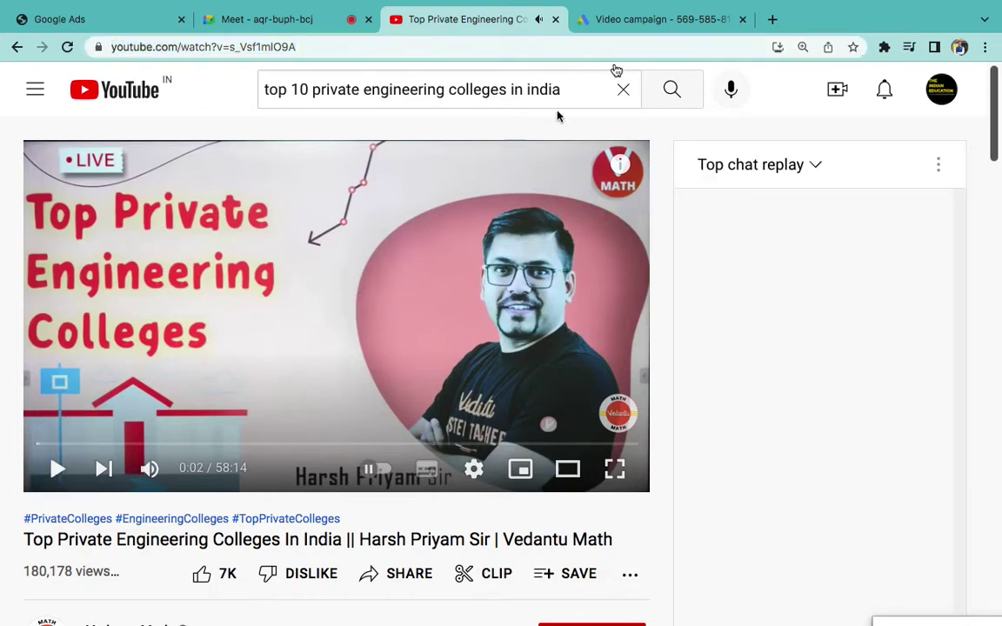
{"action": "left_click", "coordinate": [609, 21]}
{"action": "triple_click", "coordinate": [186, 261]}
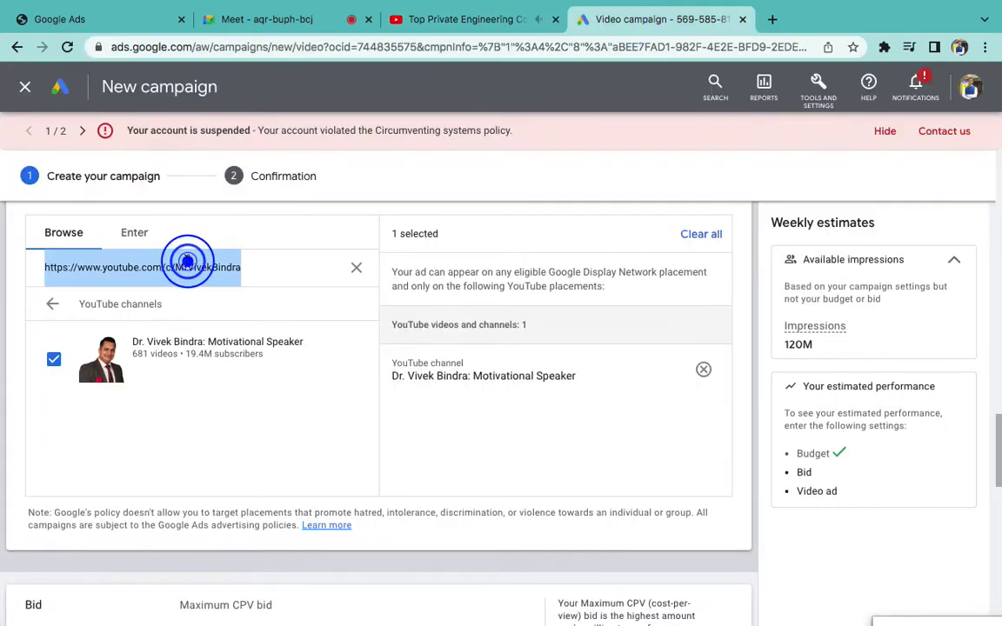
{"action": "type", "text": "https://www.youtube.com/watch?v=s_Vsf1mIO9A"}
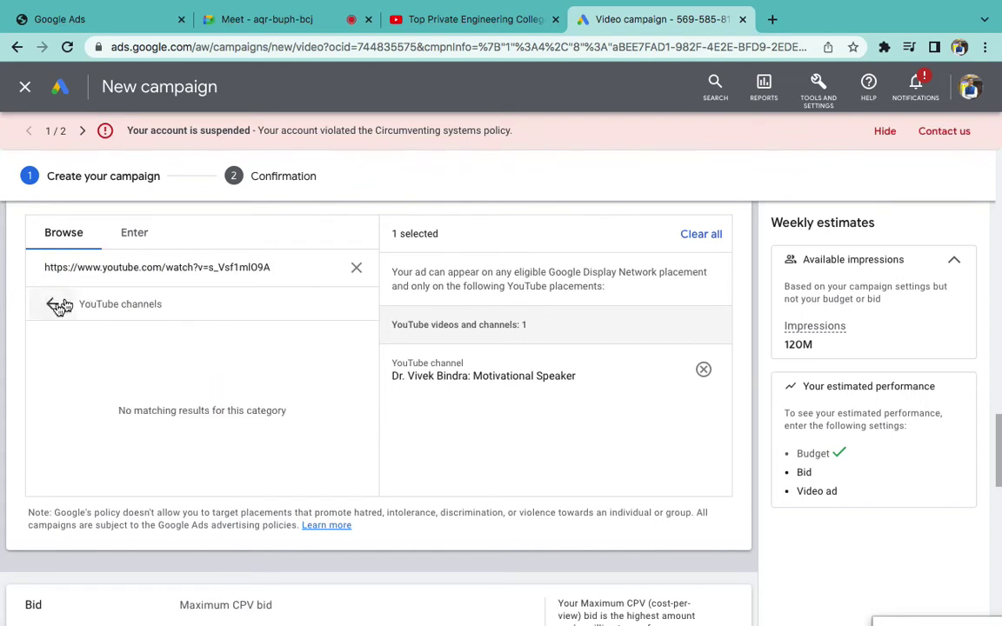
{"action": "left_click", "coordinate": [50, 303]}
{"action": "left_click", "coordinate": [112, 351]}
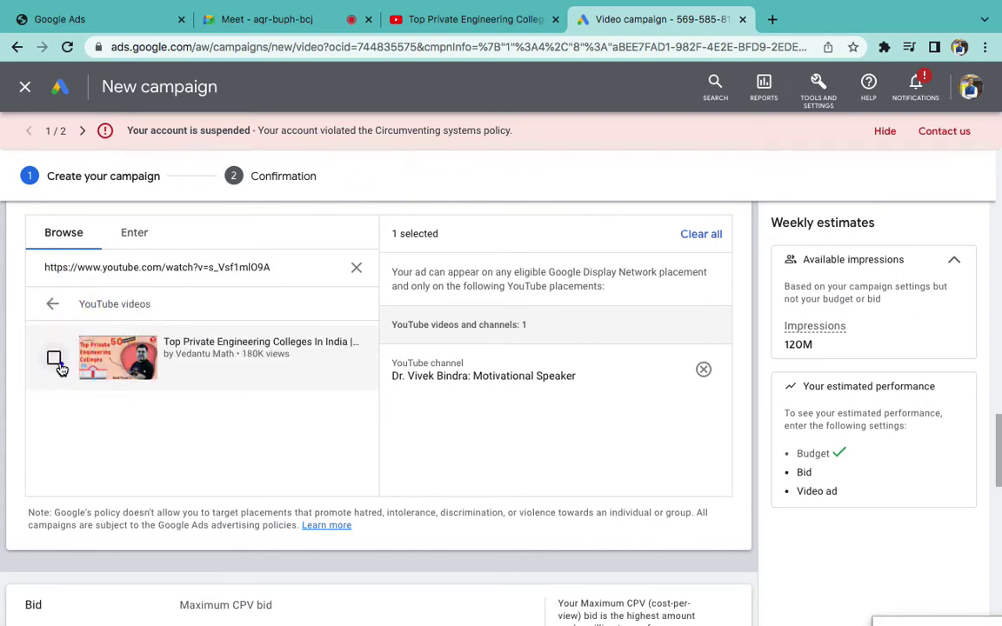
{"action": "left_click", "coordinate": [54, 358]}
{"action": "scroll", "coordinate": [476, 348], "scroll_direction": "up", "scroll_amount": 3}
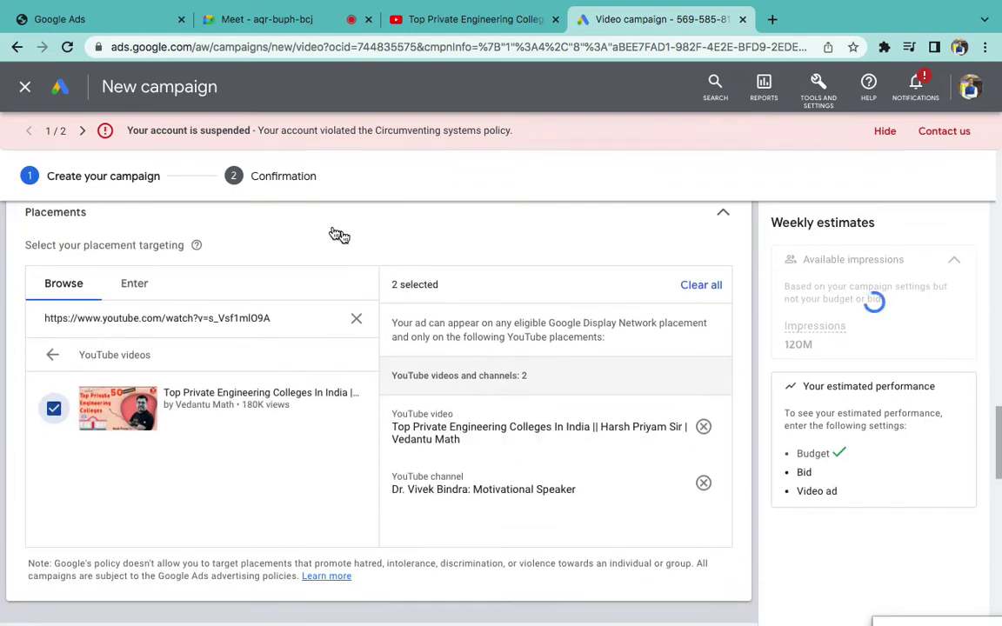
{"action": "left_click", "coordinate": [362, 279]}
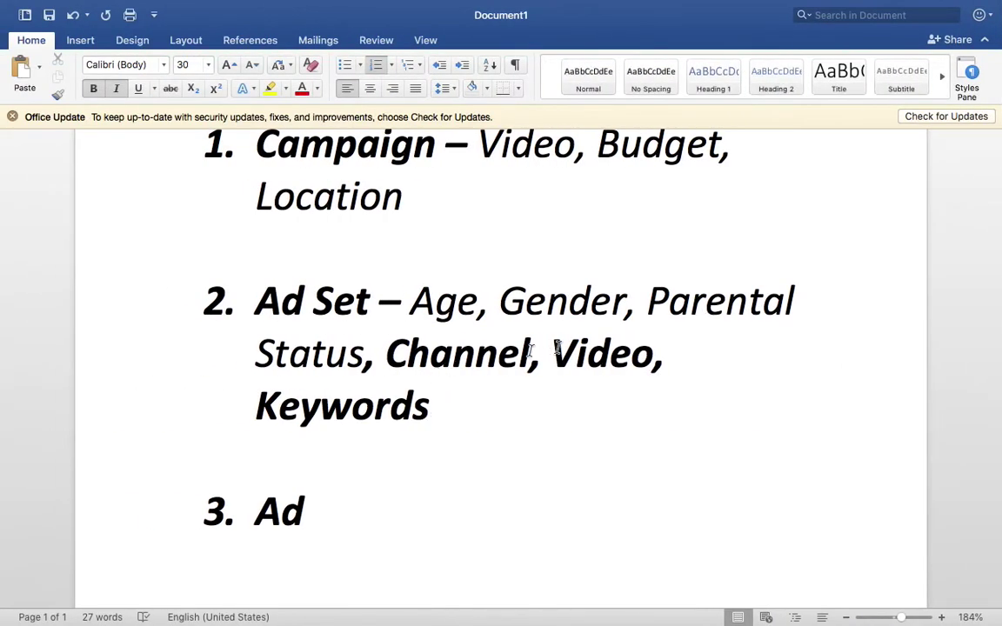
- In the Word document, delete "Channel" and "Video" from the Ad Set line, keeping "Keywords"
{"action": "double_click", "coordinate": [507, 350]}
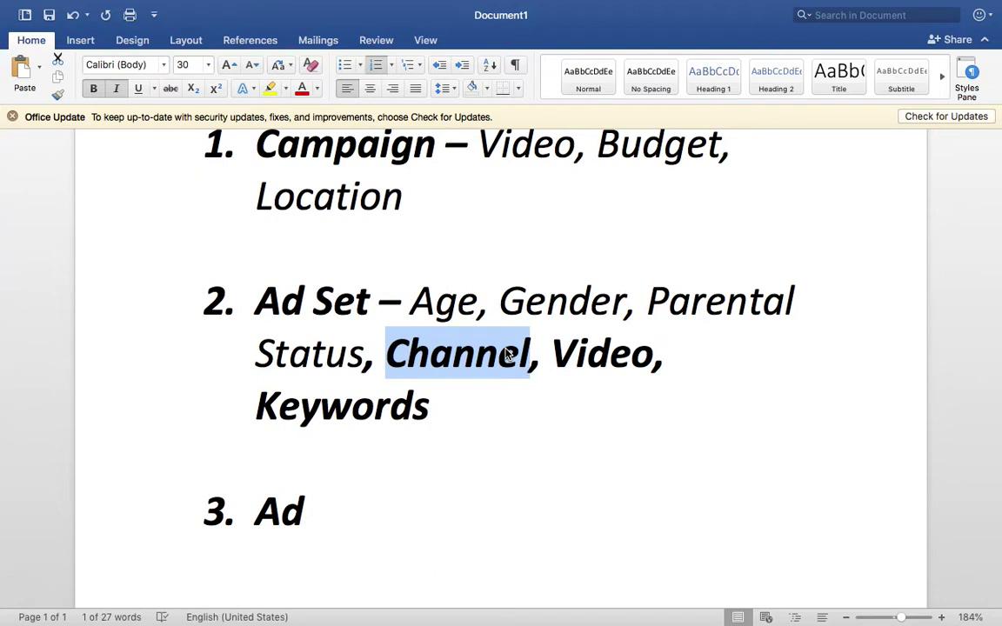
{"action": "double_click", "coordinate": [600, 352]}
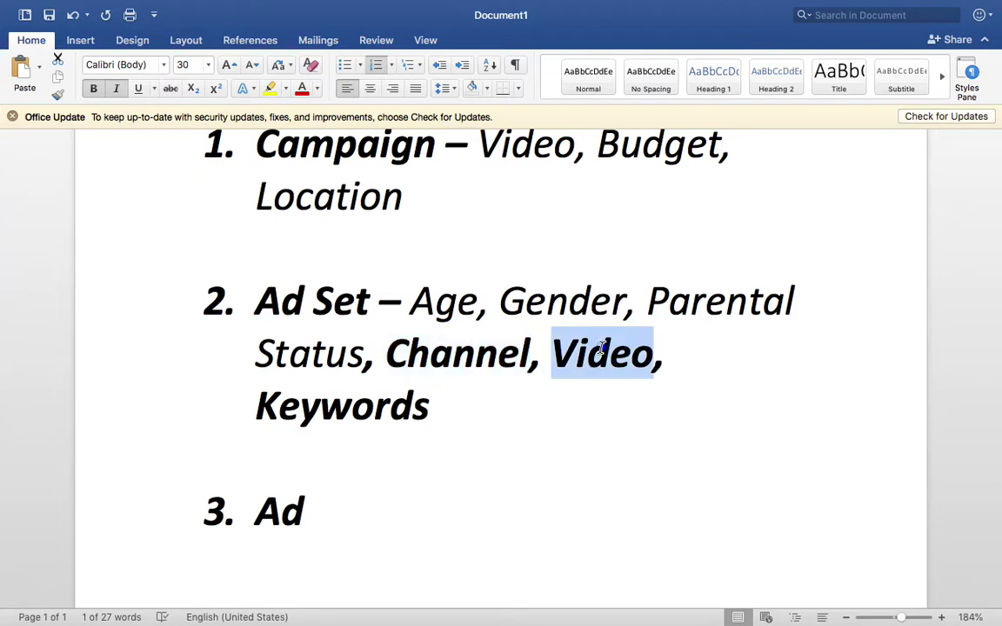
{"action": "key", "text": "BackSpace"}
{"action": "key", "text": "BackSpace"}
{"action": "key", "text": "BackSpace"}
{"action": "key", "text": "BackSpace"}
{"action": "key", "text": "BackSpace"}
{"action": "key", "text": "BackSpace"}
{"action": "key", "text": "BackSpace"}
{"action": "key", "text": "BackSpace"}
{"action": "key", "text": "BackSpace"}
{"action": "key", "text": "BackSpace"}
{"action": "key", "text": "BackSpace"}
{"action": "key", "text": "BackSpace"}
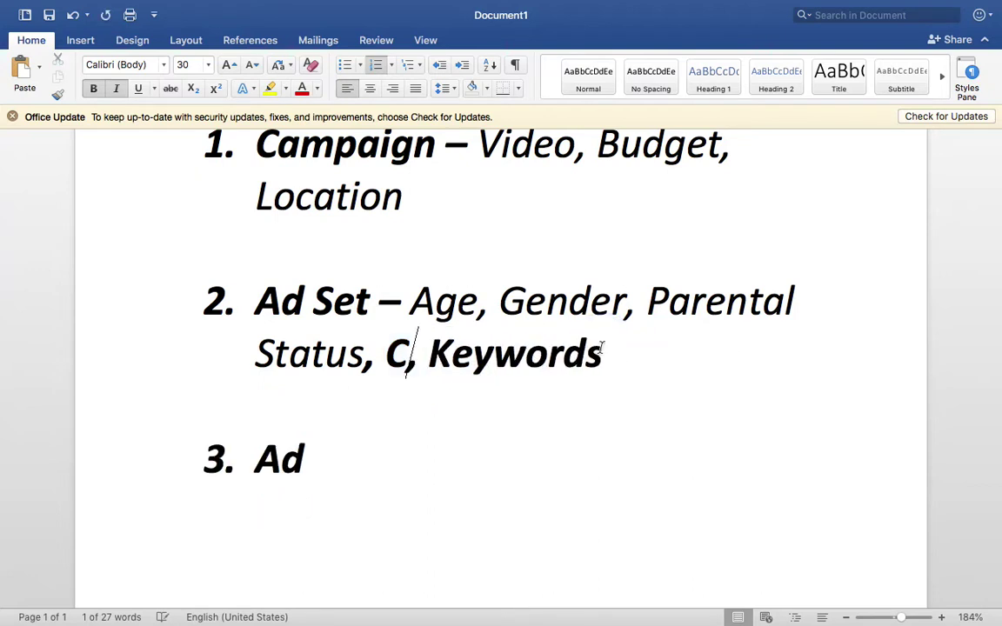
- Back in Google Ads, expand the Keywords targeting section and get its keyword list ready for entry
{"action": "key", "text": "ctrl+Right"}
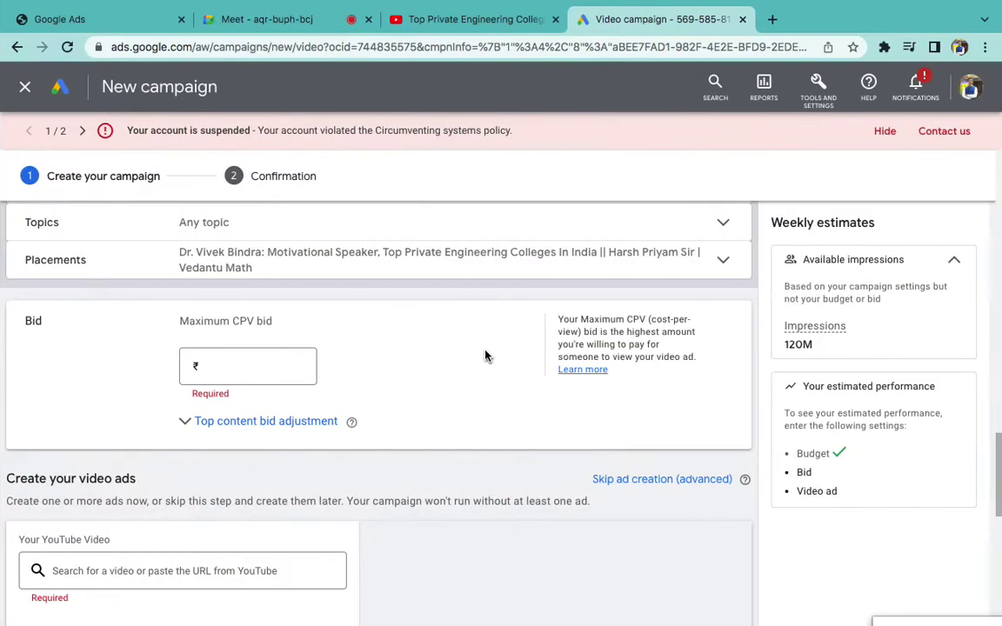
{"action": "scroll", "coordinate": [400, 313], "scroll_direction": "up", "scroll_amount": 2}
{"action": "left_click", "coordinate": [269, 247]}
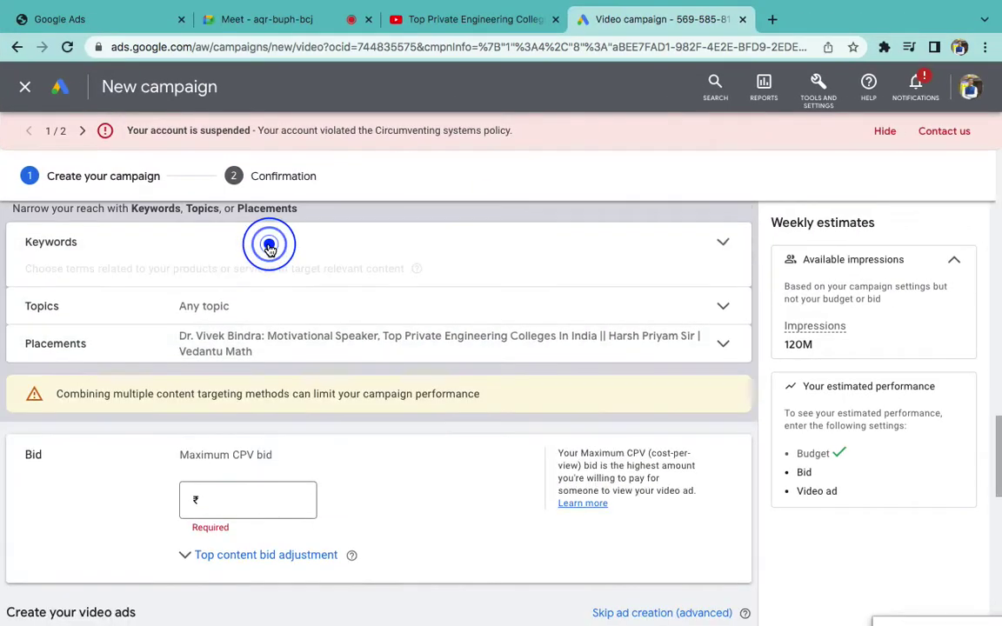
{"action": "left_click", "coordinate": [238, 335]}
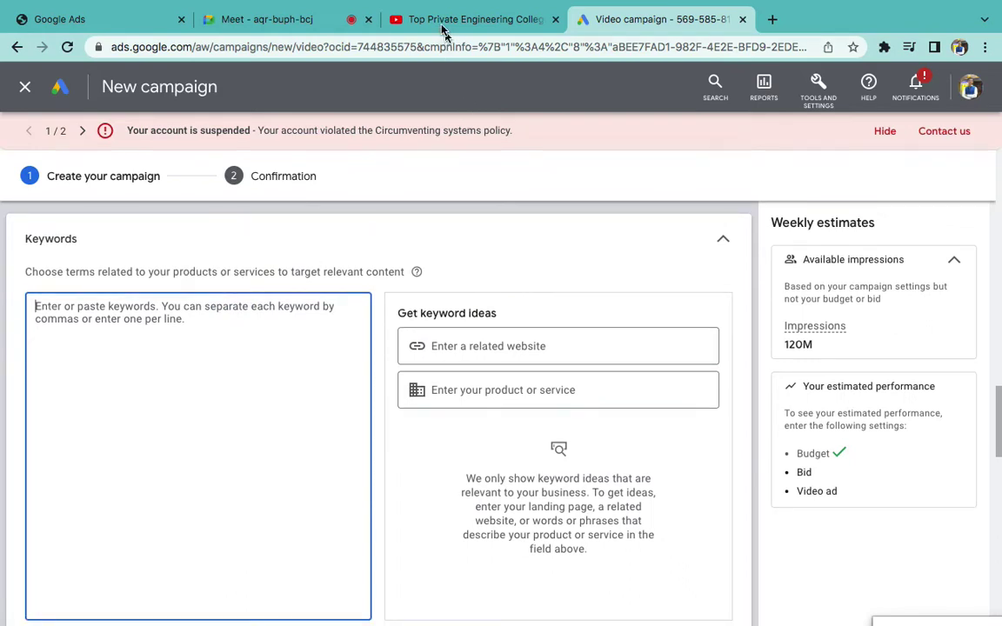
- On YouTube, copy the search phrase "top 10 private engineering colleges in india" and look through its search results
{"action": "left_click", "coordinate": [470, 19]}
{"action": "left_click", "coordinate": [409, 99]}
{"action": "key", "text": "super+c"}
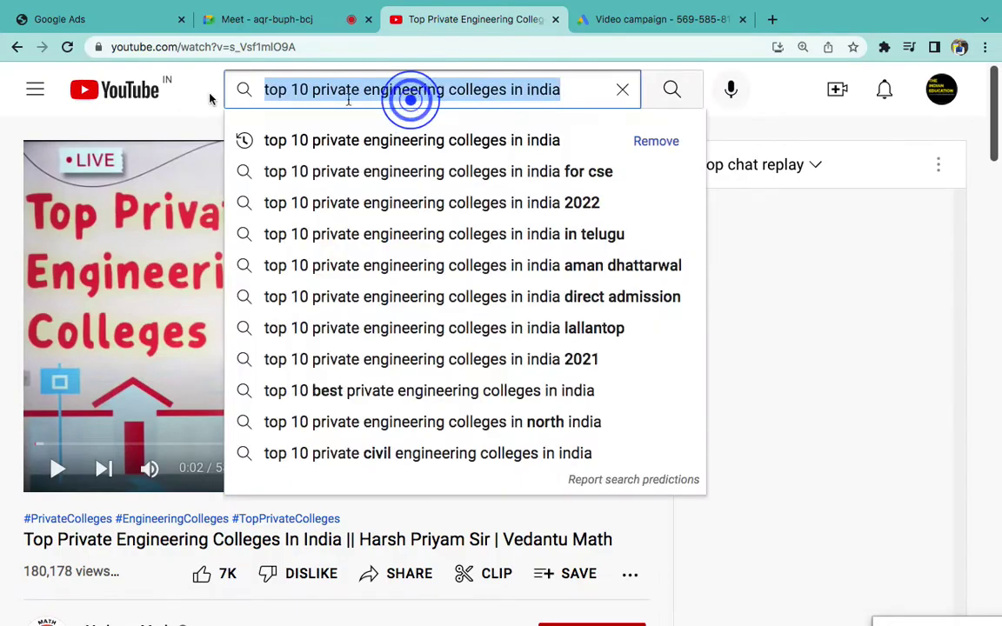
{"action": "left_click", "coordinate": [10, 47]}
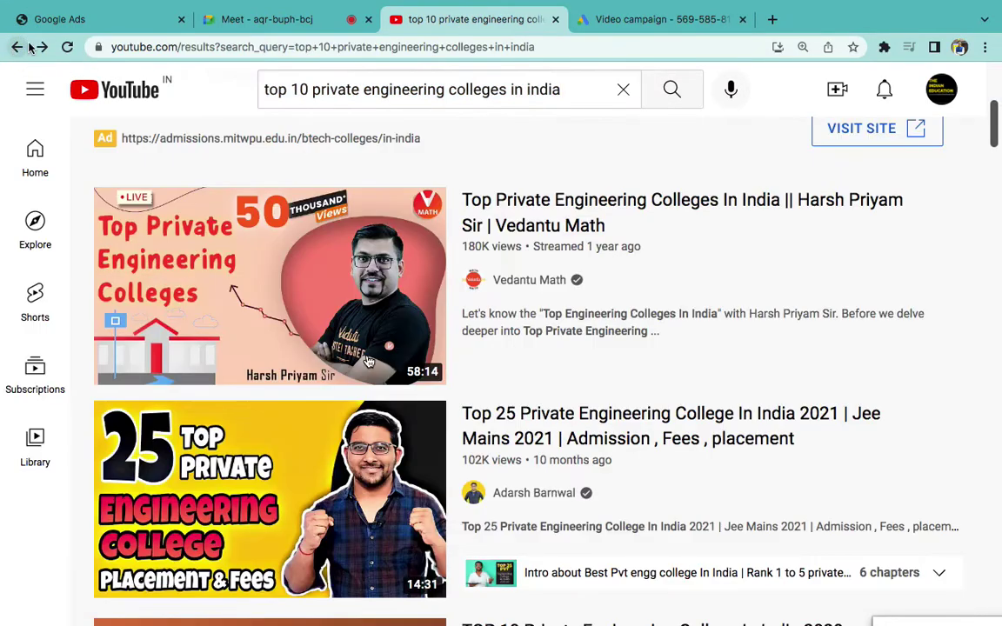
{"action": "scroll", "coordinate": [367, 361], "scroll_direction": "down", "scroll_amount": 20}
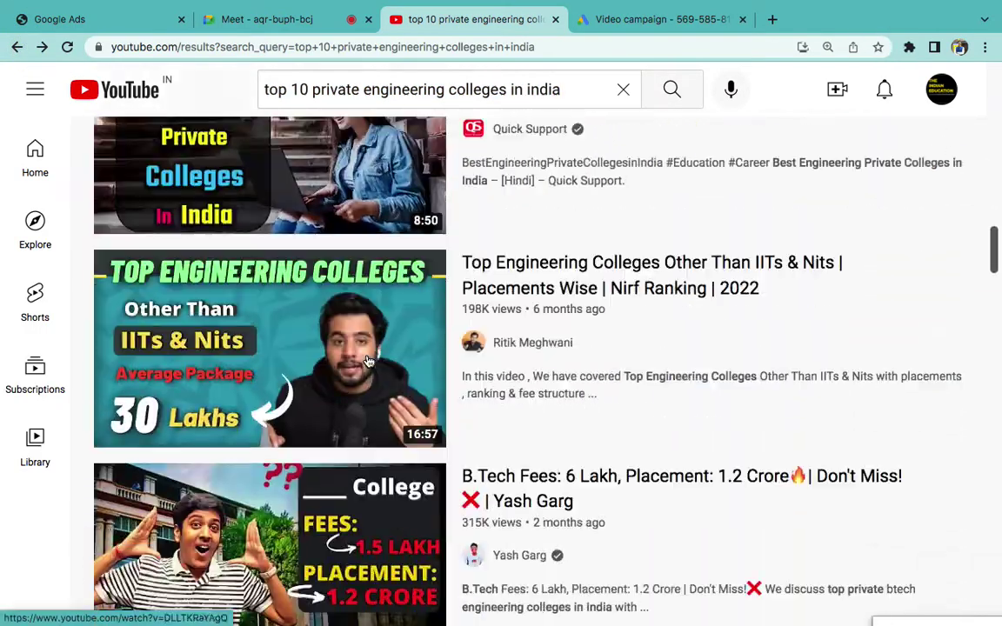
{"action": "scroll", "coordinate": [368, 361], "scroll_direction": "down", "scroll_amount": 15}
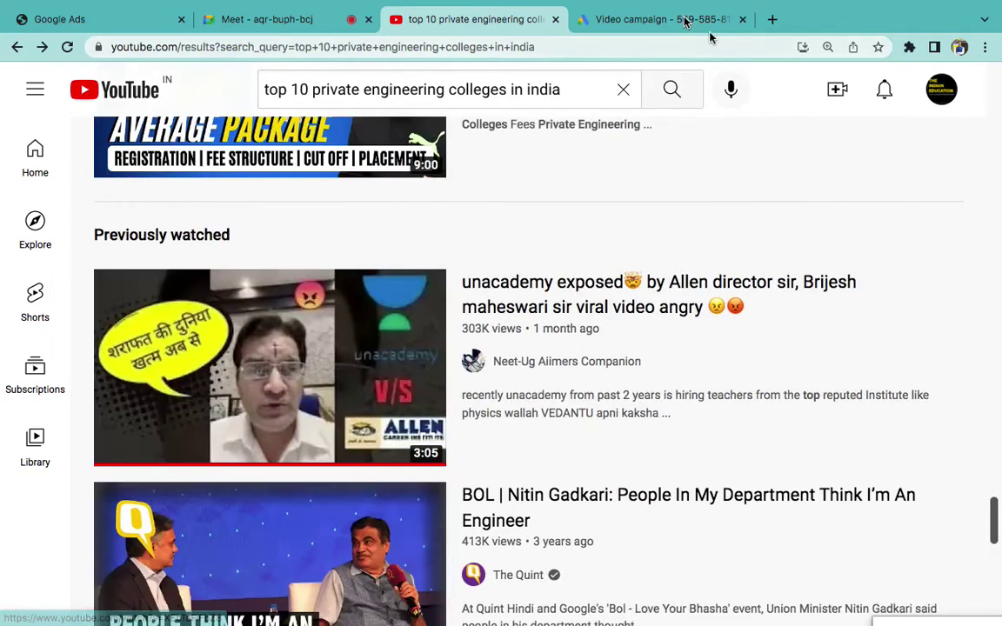
- In Google Ads, add "top 10 private engineering colleges in india" to the campaign's keyword list
{"action": "left_click", "coordinate": [685, 19]}
{"action": "left_click", "coordinate": [298, 313]}
{"action": "key", "text": "super+v"}
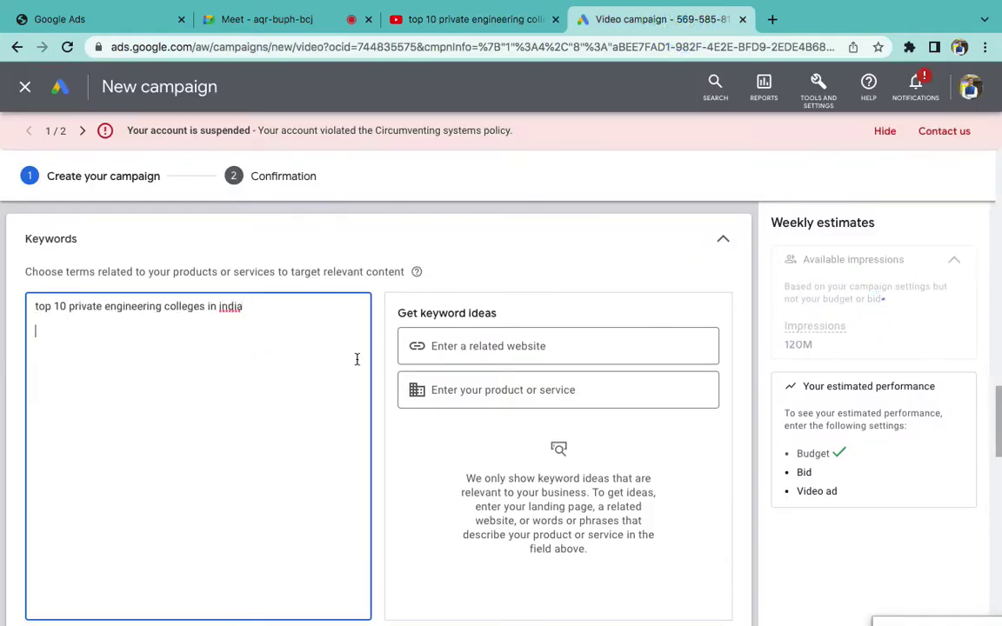
{"action": "key", "text": "Return"}
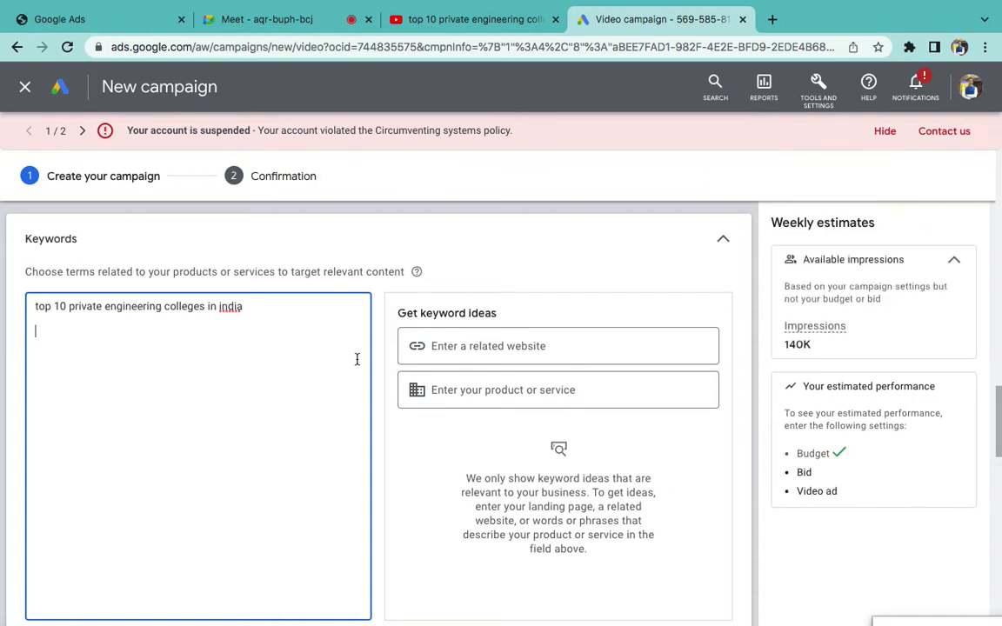
- Get keyword ideas using "top 10 private engineering colleges in india" as the product or service
{"action": "left_click", "coordinate": [460, 384]}
{"action": "key", "text": "ctrl+v"}
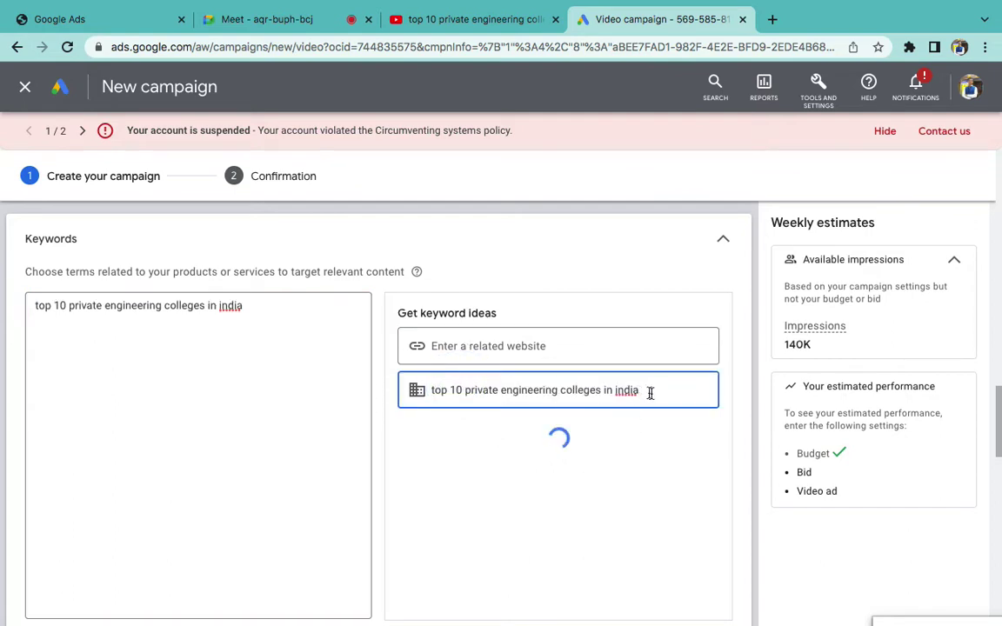
{"action": "scroll", "coordinate": [609, 470], "scroll_direction": "down", "scroll_amount": 2}
{"action": "scroll", "coordinate": [644, 392], "scroll_direction": "up", "scroll_amount": 3}
{"action": "scroll", "coordinate": [676, 311], "scroll_direction": "down", "scroll_amount": 1}
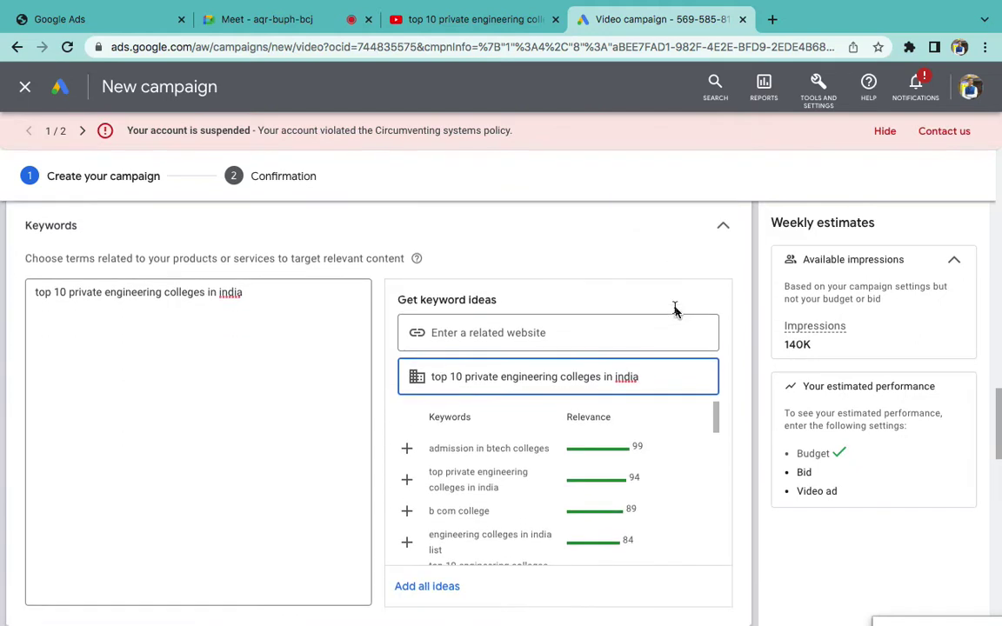
{"action": "scroll", "coordinate": [662, 322], "scroll_direction": "down", "scroll_amount": 1}
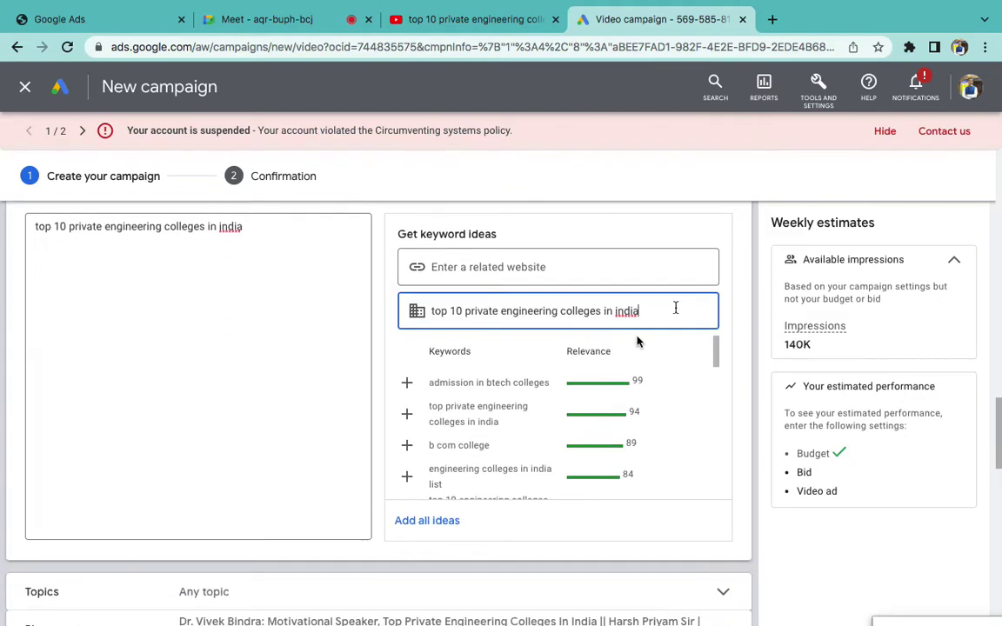
- Add the top 19 keyword ideas, from "admission in btech colleges" to "b tech best colleges in india", and collapse the Keywords section
{"action": "left_click", "coordinate": [510, 395]}
{"action": "left_click", "coordinate": [510, 395]}
{"action": "left_click", "coordinate": [510, 395]}
{"action": "left_click", "coordinate": [510, 395]}
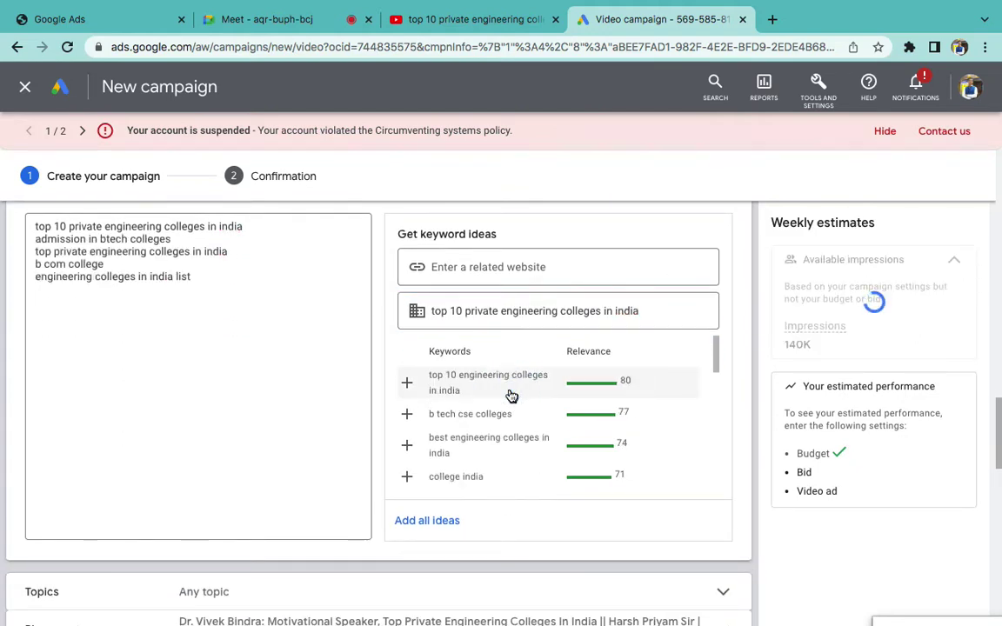
{"action": "left_click", "coordinate": [511, 395]}
{"action": "left_click", "coordinate": [510, 395]}
{"action": "left_click", "coordinate": [510, 395]}
{"action": "left_click", "coordinate": [511, 395]}
{"action": "left_click", "coordinate": [511, 395]}
{"action": "left_click", "coordinate": [511, 395]}
{"action": "left_click", "coordinate": [510, 395]}
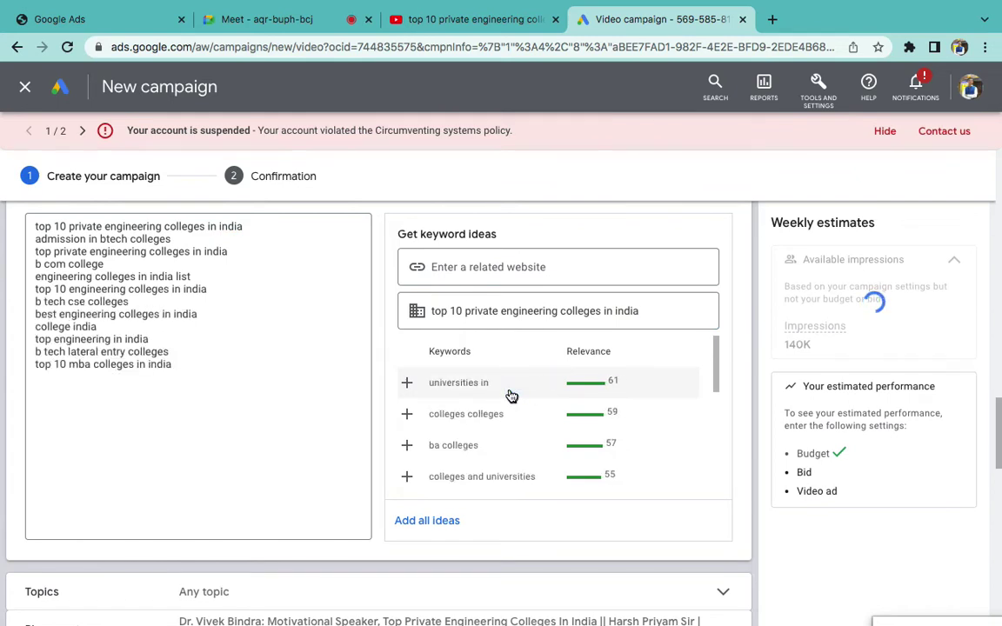
{"action": "left_click", "coordinate": [510, 395]}
{"action": "left_click", "coordinate": [511, 395]}
{"action": "left_click", "coordinate": [511, 395]}
{"action": "left_click", "coordinate": [511, 395]}
{"action": "left_click", "coordinate": [511, 394]}
{"action": "left_click", "coordinate": [511, 395]}
{"action": "left_click", "coordinate": [510, 395]}
{"action": "left_click", "coordinate": [511, 395]}
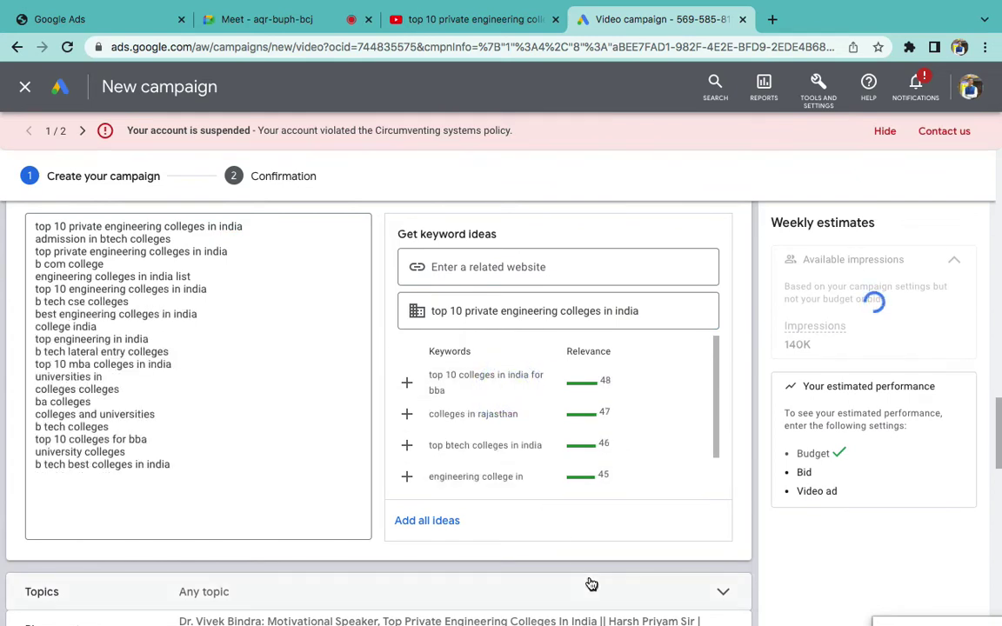
{"action": "scroll", "coordinate": [718, 257], "scroll_direction": "up", "scroll_amount": 2}
{"action": "left_click", "coordinate": [718, 265]}
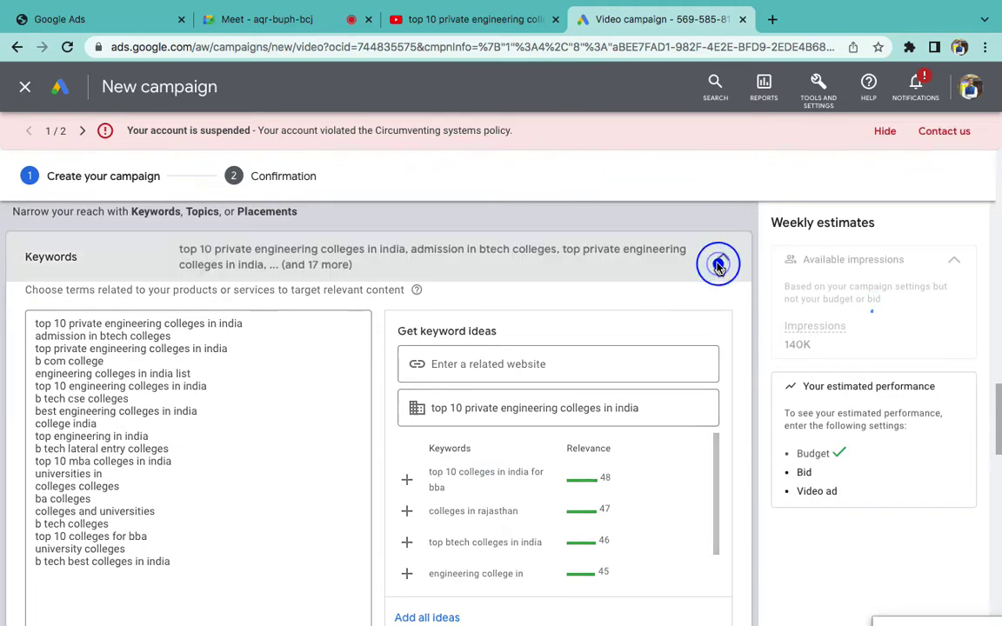
- Go to the campaign's Bid section and open the Maximum CPV bid for editing
{"action": "scroll", "coordinate": [625, 314], "scroll_direction": "down", "scroll_amount": 1}
{"action": "left_click", "coordinate": [265, 432]}
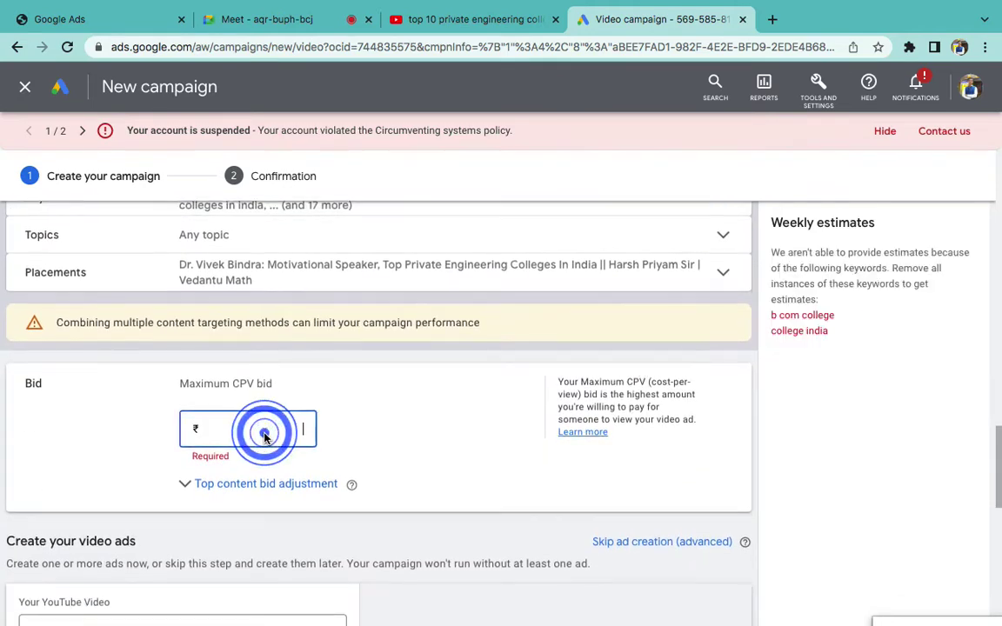
{"action": "scroll", "coordinate": [451, 401], "scroll_direction": "down", "scroll_amount": 1}
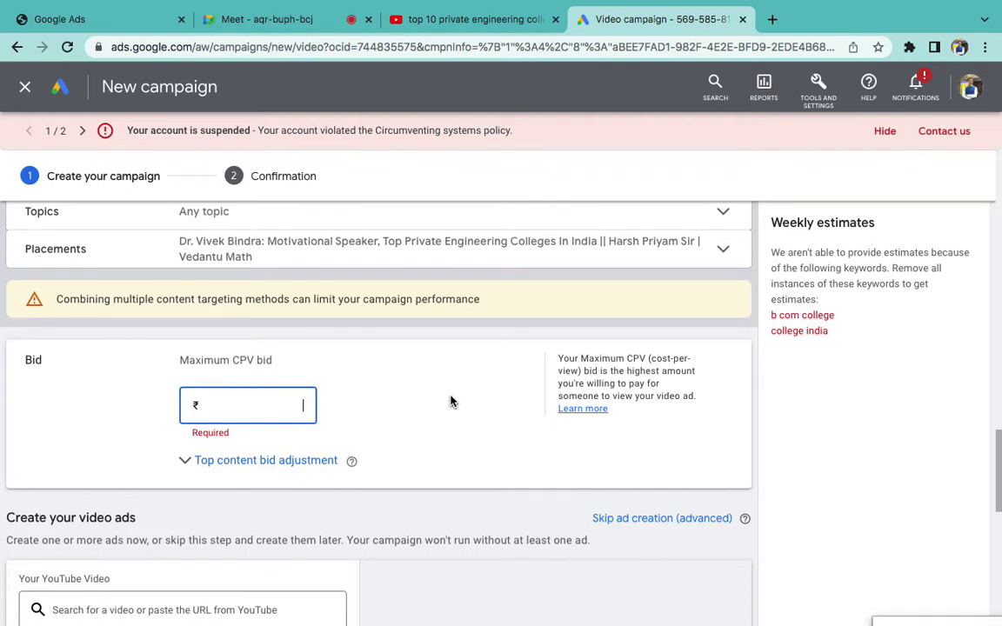
- In the Word document, append ", Bid" after "Keywords" in the Ad Set item
{"action": "key", "text": "ctrl+Left"}
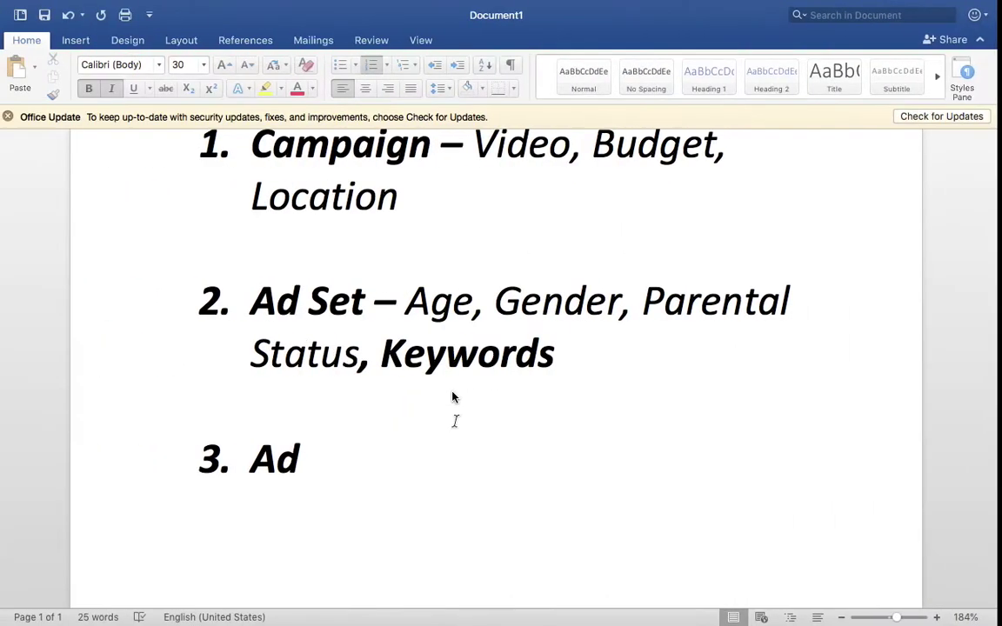
{"action": "left_click", "coordinate": [613, 349]}
{"action": "type", "text": ", B"}
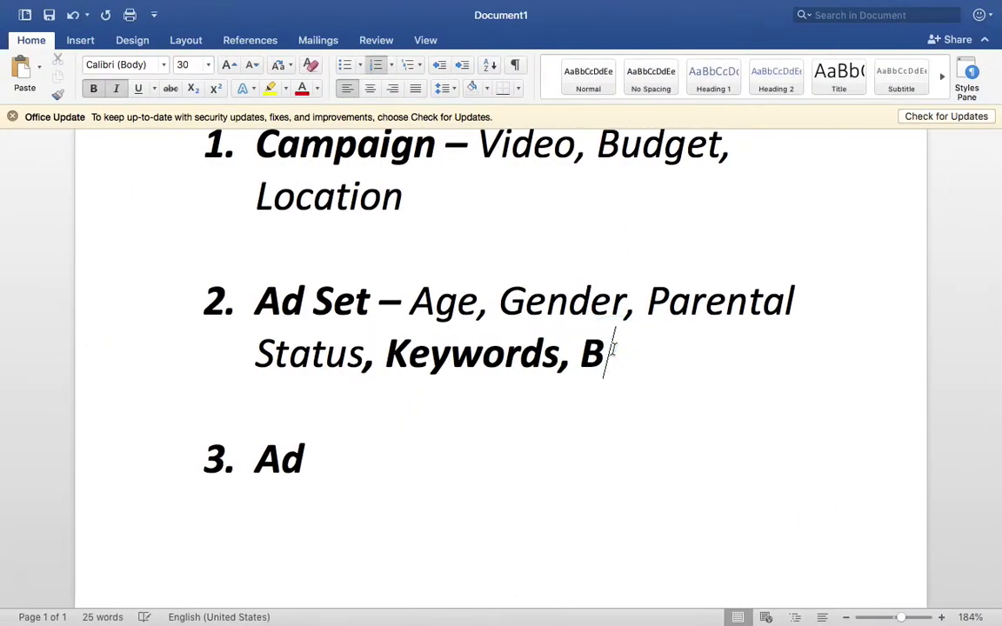
{"action": "type", "text": "id"}
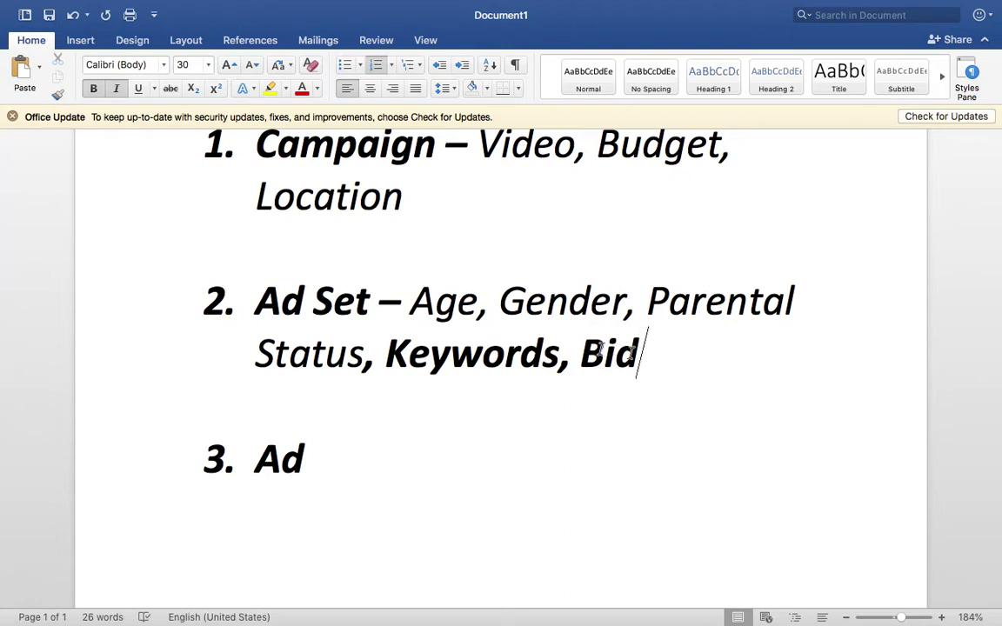
- Remove the bold formatting from "Bid" and "Keywords" in the Ad Set item
{"action": "double_click", "coordinate": [600, 351]}
{"action": "key", "text": "super+b"}
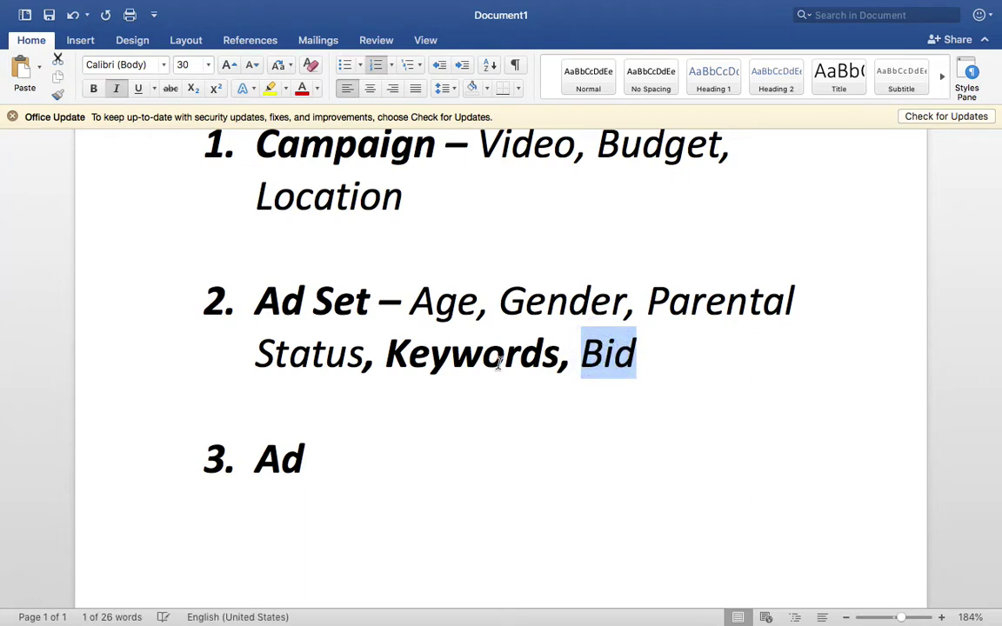
{"action": "double_click", "coordinate": [497, 360]}
{"action": "key", "text": "super+b"}
{"action": "left_click", "coordinate": [618, 351]}
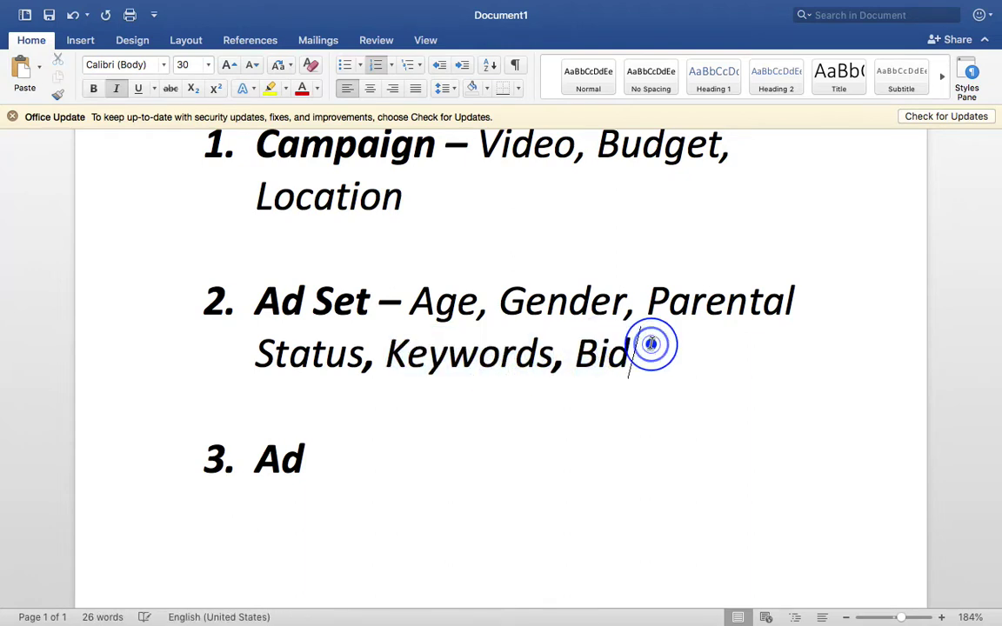
- In Google Ads, set the campaign's Maximum CPV bid to ₹2.00
{"action": "key", "text": "ctrl+Right"}
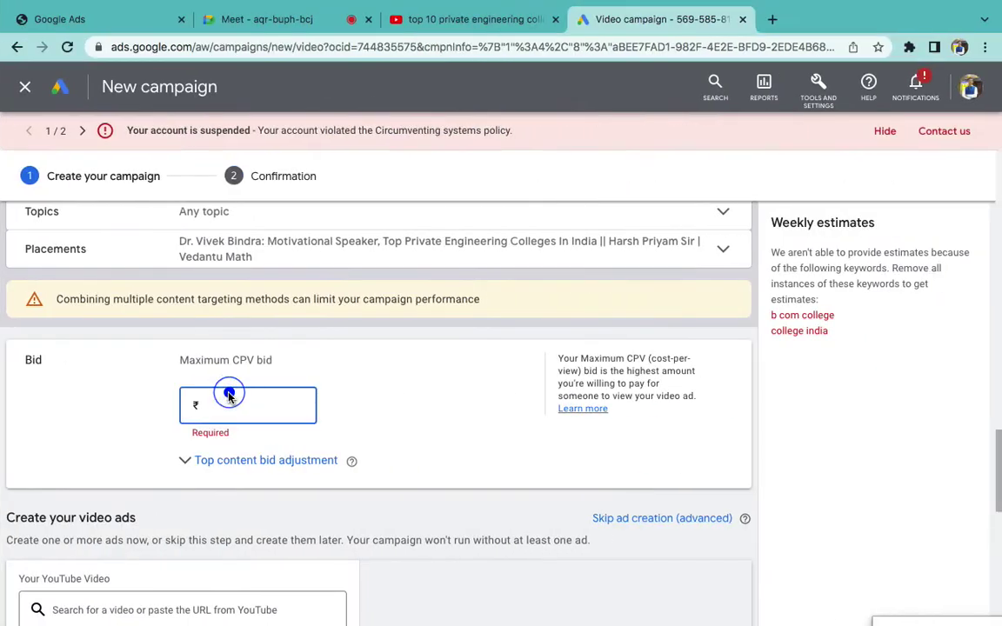
{"action": "type", "text": "2.00"}
{"action": "left_click", "coordinate": [443, 418]}
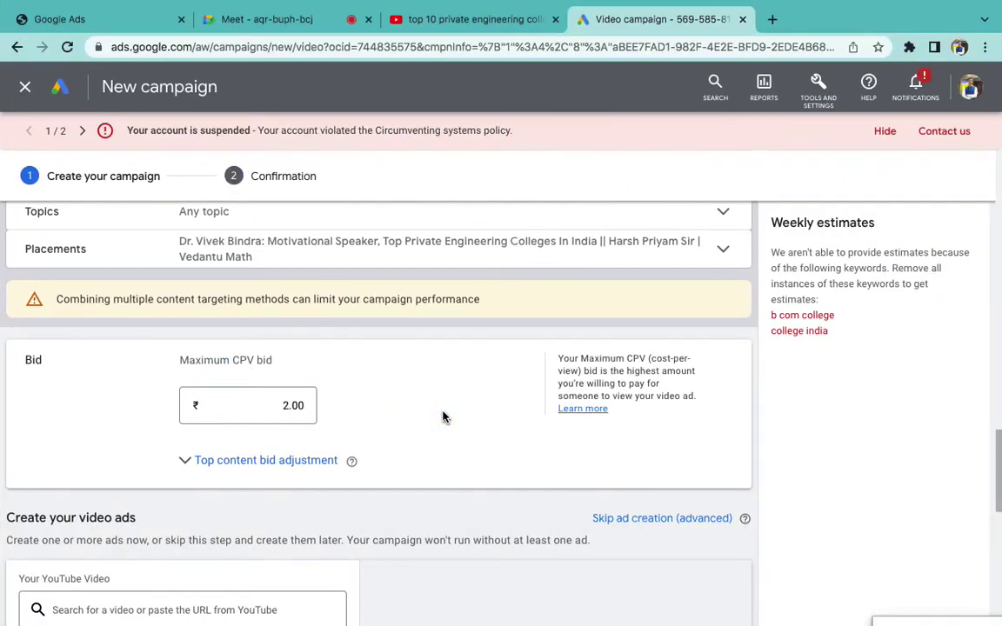
{"action": "left_click", "coordinate": [280, 408]}
{"action": "double_click", "coordinate": [282, 406]}
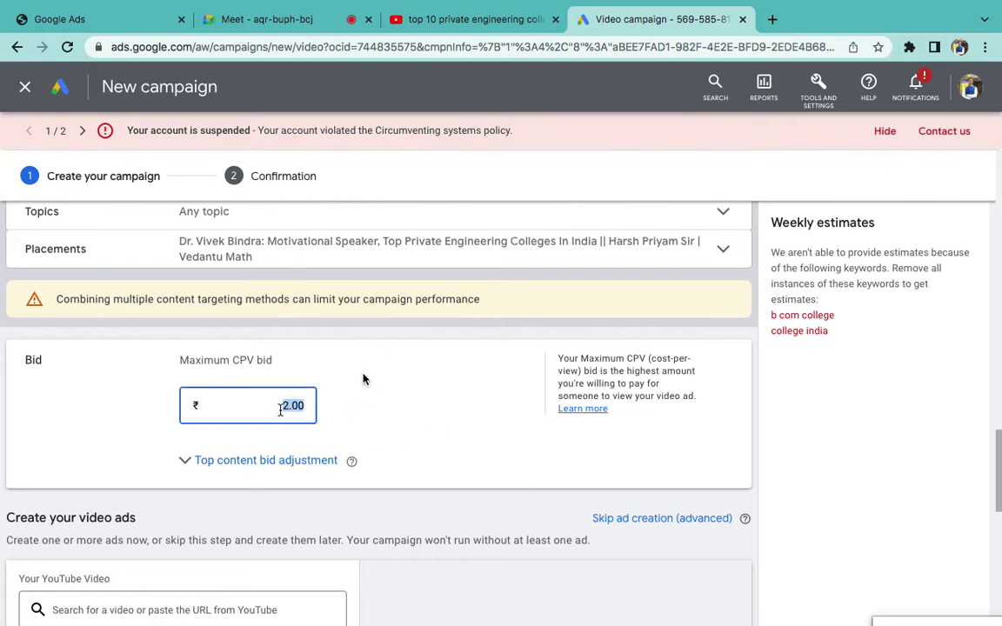
- Examine the "Create your video ads" section of the campaign setup
{"action": "scroll", "coordinate": [505, 382], "scroll_direction": "down", "scroll_amount": 1}
{"action": "scroll", "coordinate": [505, 381], "scroll_direction": "down", "scroll_amount": 3}
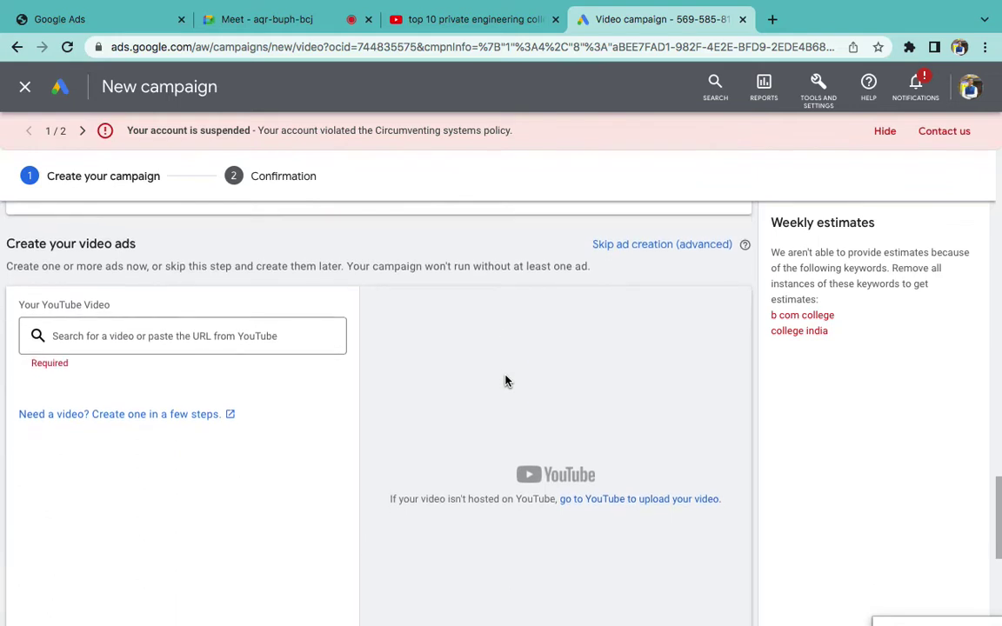
{"action": "scroll", "coordinate": [505, 381], "scroll_direction": "down", "scroll_amount": 1}
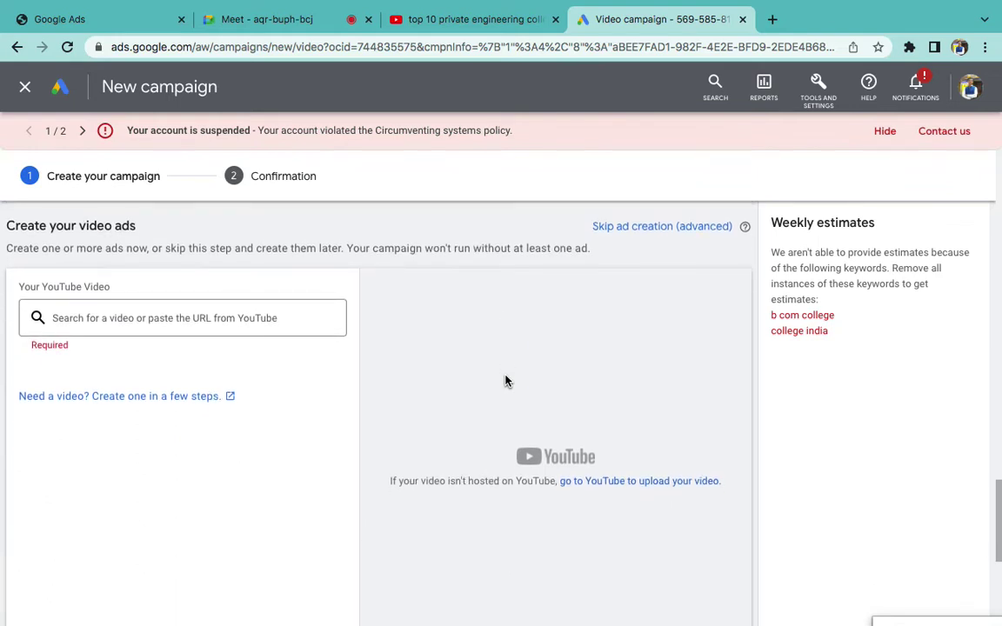
{"action": "left_click_drag", "start_coordinate": [141, 225], "coordinate": [111, 225]}
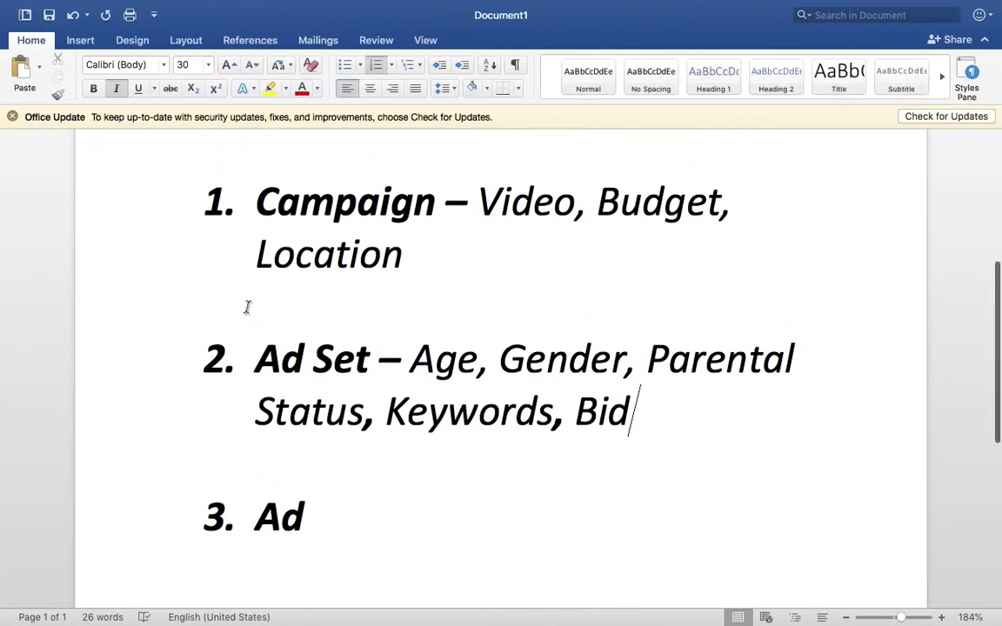
- In the Word document, color the "Campaign" and "Ad Set" headings red
{"action": "double_click", "coordinate": [329, 202]}
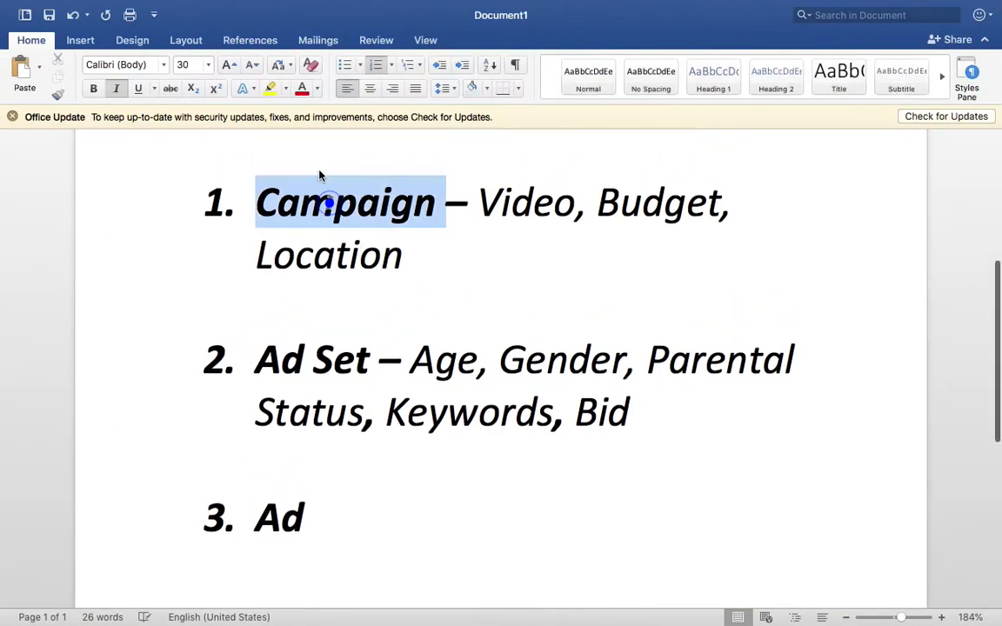
{"action": "left_click", "coordinate": [302, 89]}
{"action": "left_click", "coordinate": [503, 199]}
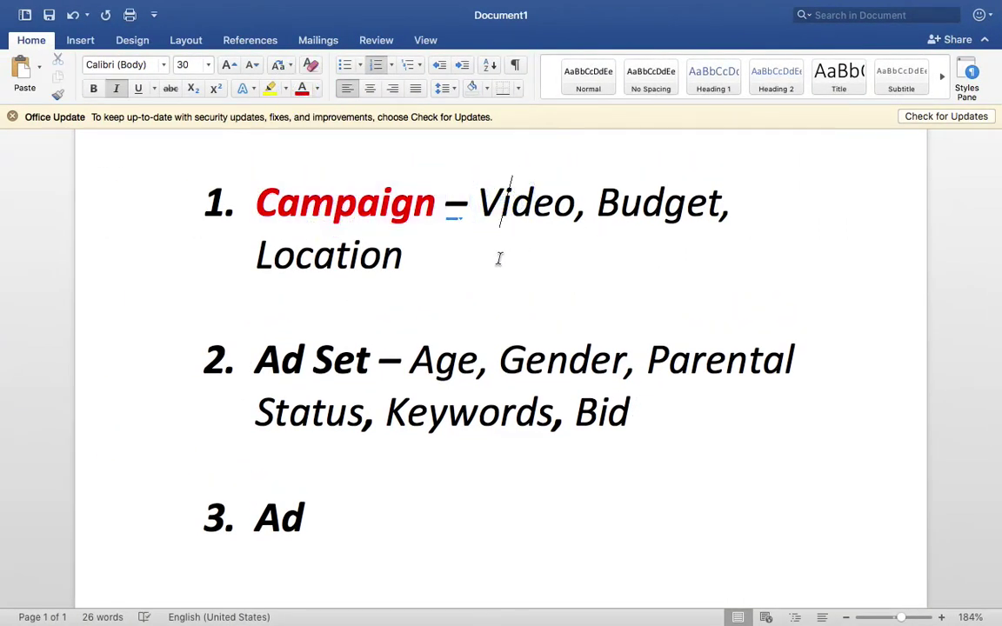
{"action": "scroll", "coordinate": [435, 333], "scroll_direction": "down", "scroll_amount": 1}
{"action": "left_click_drag", "start_coordinate": [370, 352], "coordinate": [255, 353]}
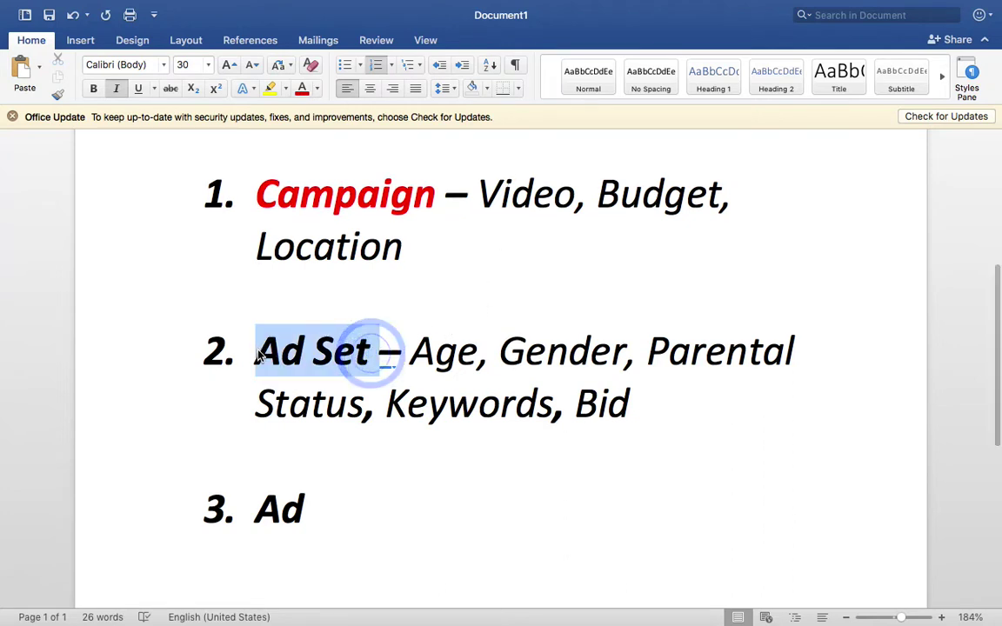
{"action": "left_click", "coordinate": [302, 90]}
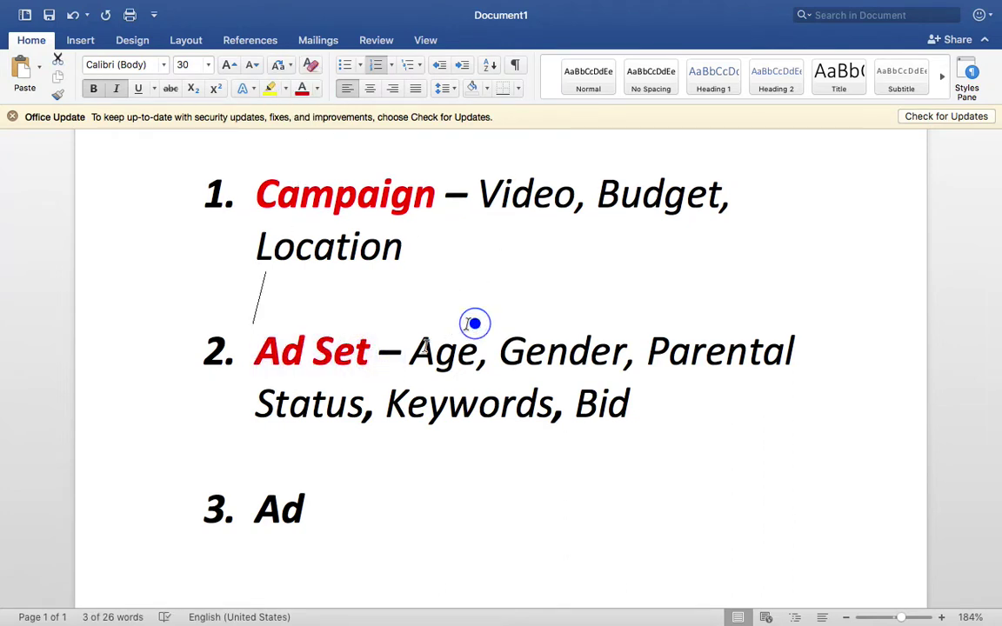
- Replace "Bid" with "placements" at the end of the Ad Set item
{"action": "left_click_drag", "start_coordinate": [396, 352], "coordinate": [633, 392]}
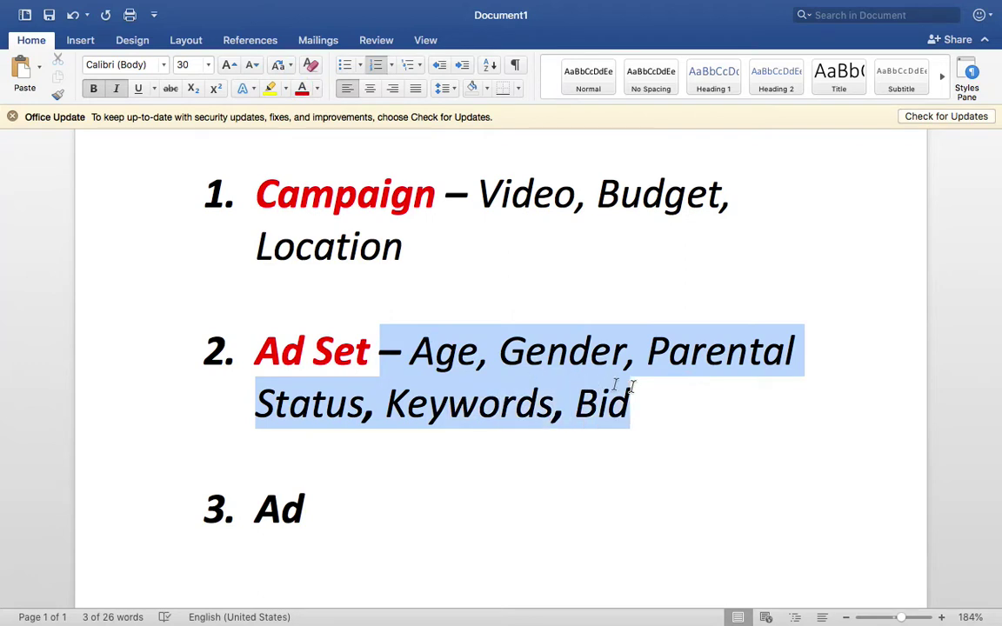
{"action": "double_click", "coordinate": [609, 403]}
{"action": "type", "text": "Ch"}
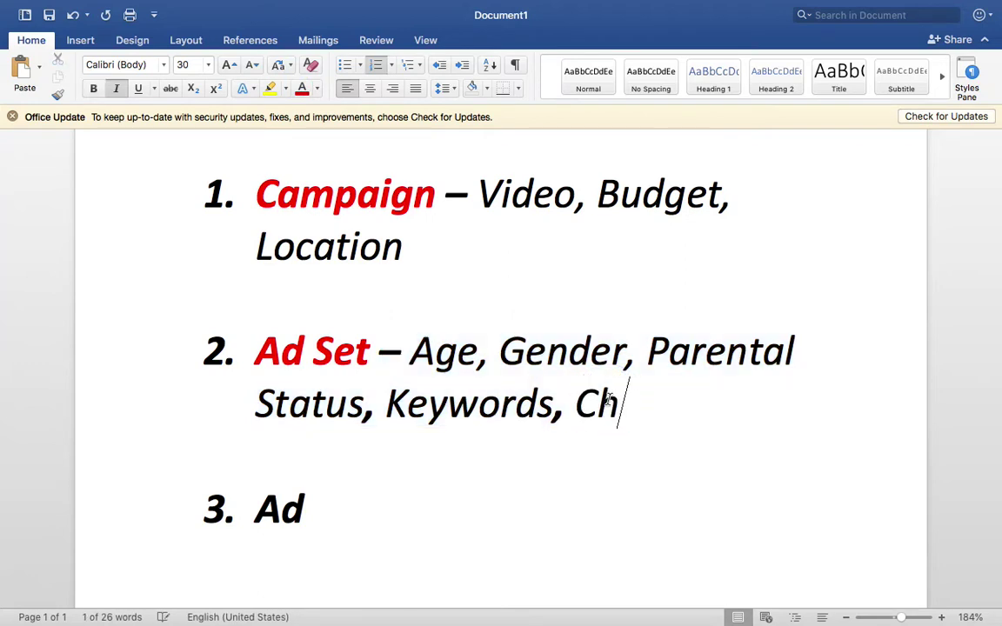
{"action": "key", "text": "BackSpace"}
{"action": "key", "text": "BackSpace"}
{"action": "type", "text": "placements"}
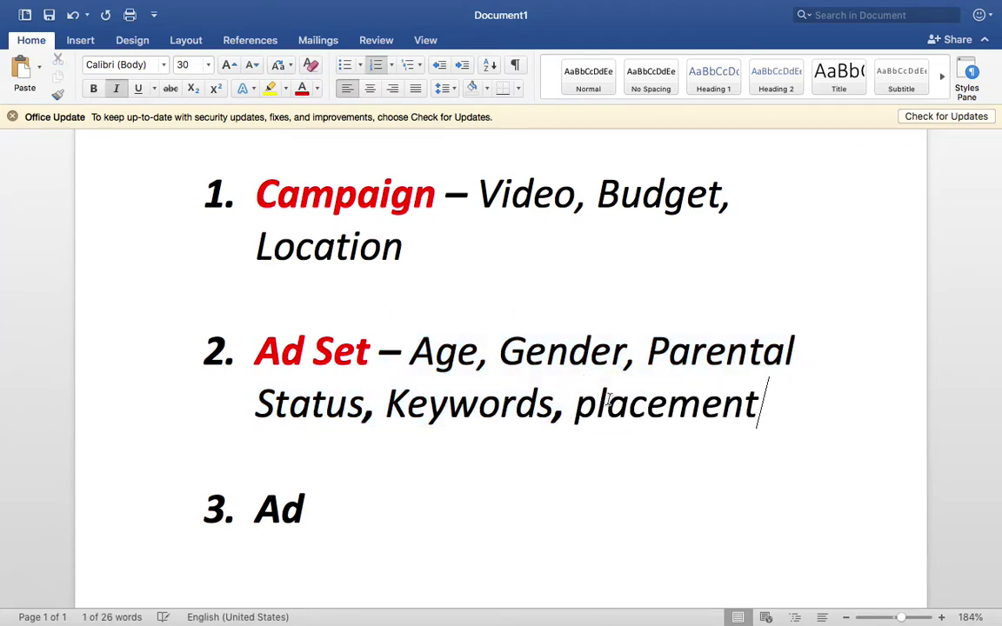
- Color the third list item, "Ad", red and append "- Video" to it
{"action": "triple_click", "coordinate": [279, 510]}
{"action": "left_click", "coordinate": [298, 89]}
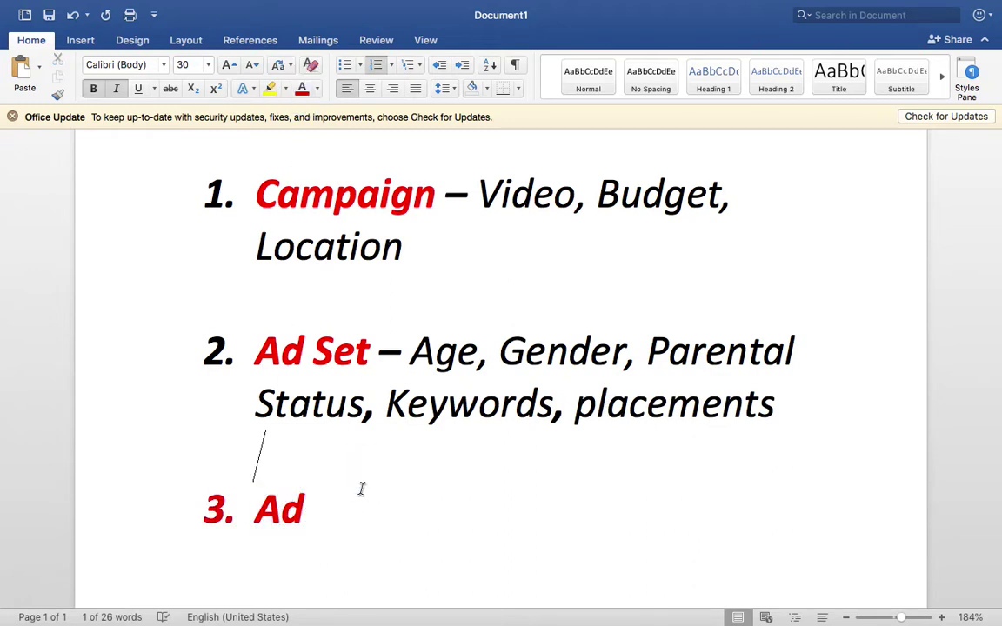
{"action": "left_click", "coordinate": [363, 485]}
{"action": "type", "text": "- Video"}
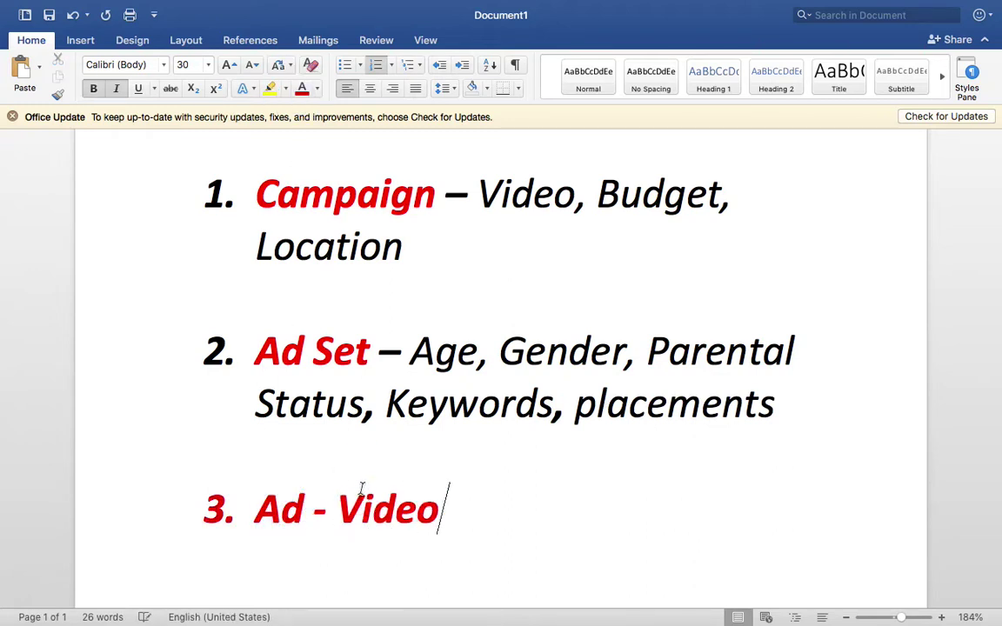
- On YouTube, open the video "BOL | Nitin Gadkari: People In My Department Think I'm An Engineer" from the search results and pause it
{"action": "key", "text": "super+Tab"}
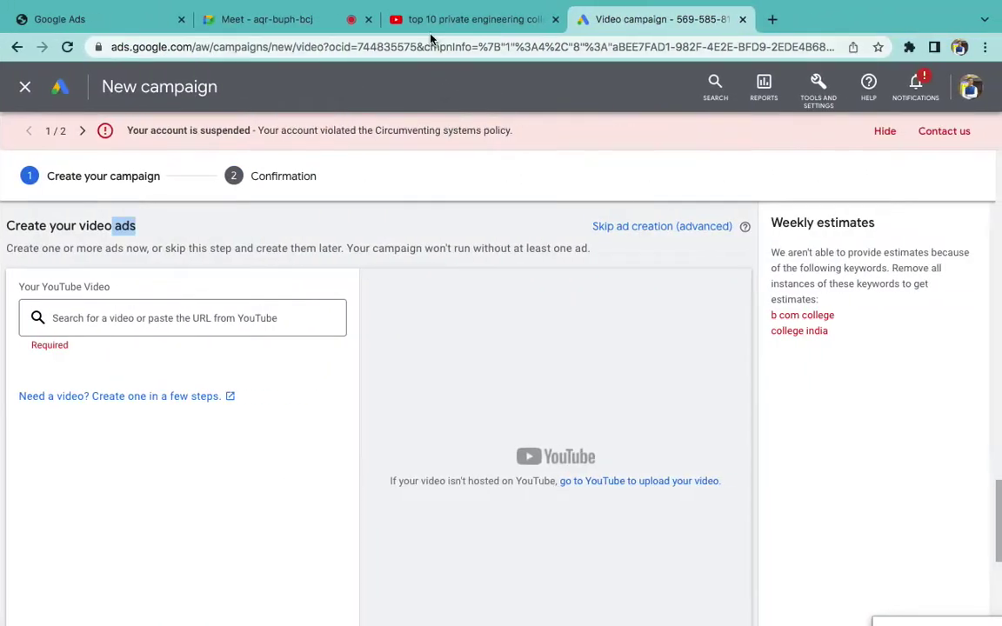
{"action": "left_click", "coordinate": [431, 24]}
{"action": "scroll", "coordinate": [389, 261], "scroll_direction": "down", "scroll_amount": 3}
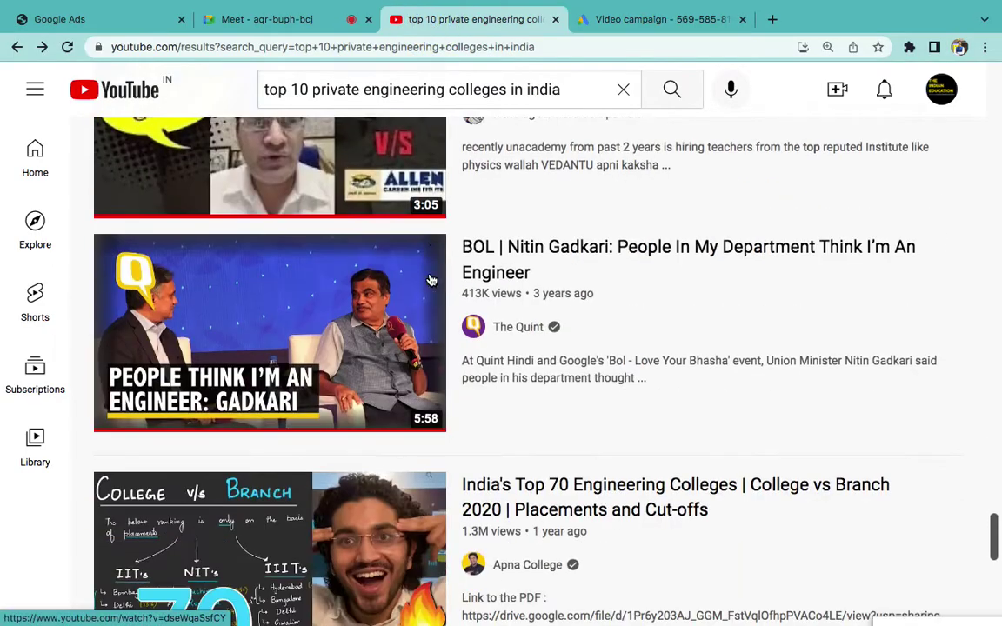
{"action": "left_click", "coordinate": [384, 361]}
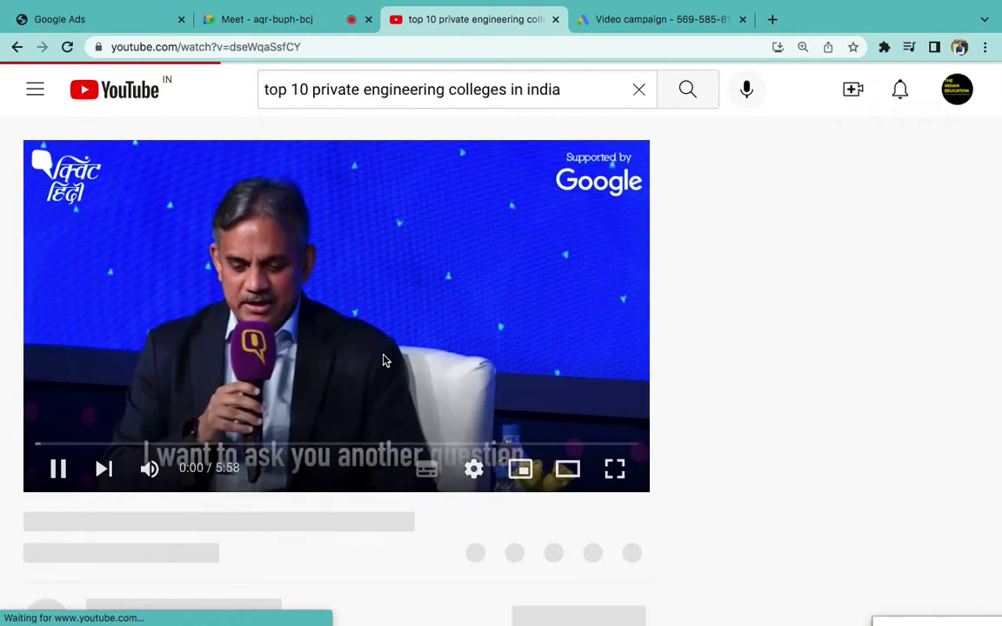
{"action": "left_click", "coordinate": [56, 470]}
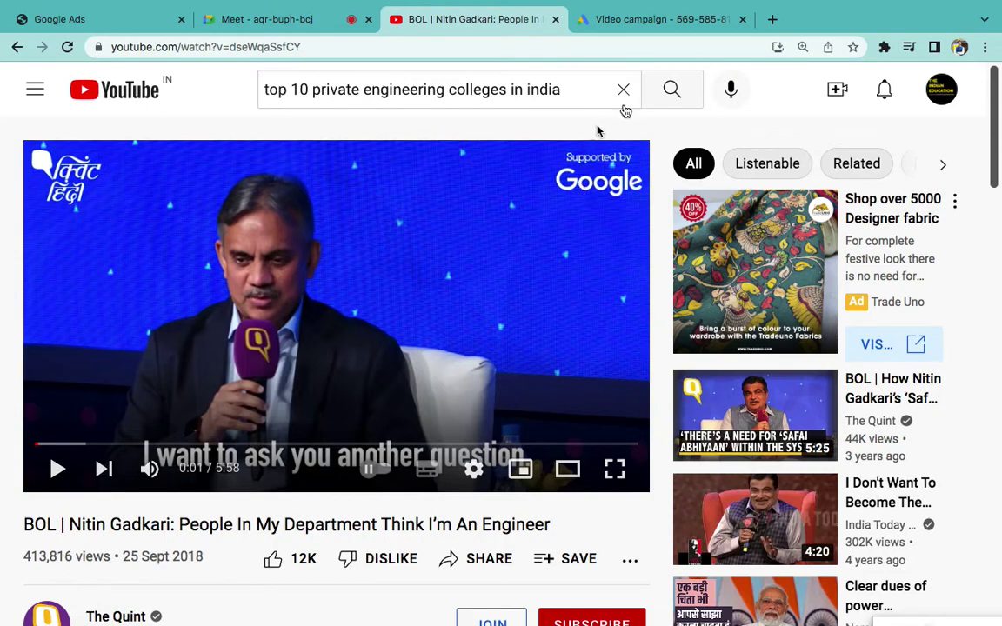
- Check the "Your YouTube Video" field in Google Ads, and search YouTube for "zomato ad"
{"action": "left_click", "coordinate": [609, 23]}
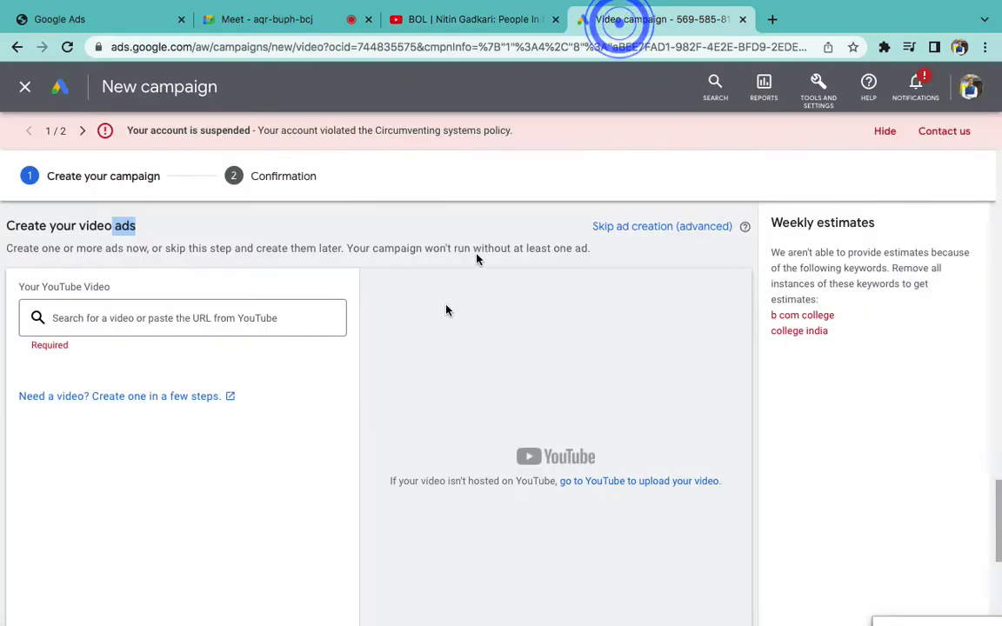
{"action": "left_click", "coordinate": [247, 315]}
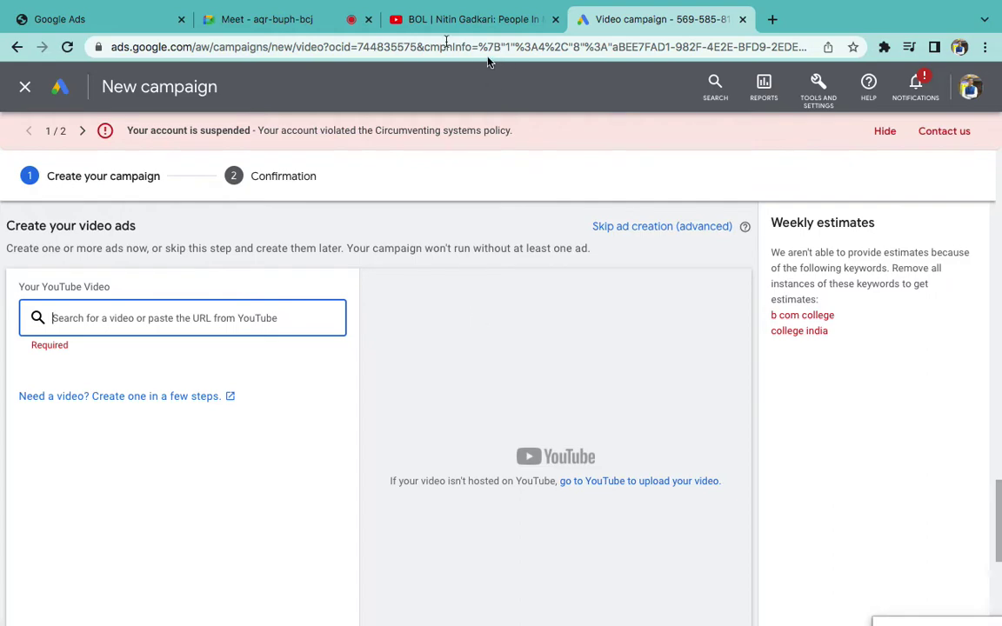
{"action": "left_click", "coordinate": [411, 19]}
{"action": "triple_click", "coordinate": [380, 98]}
{"action": "type", "text": "zomato a"}
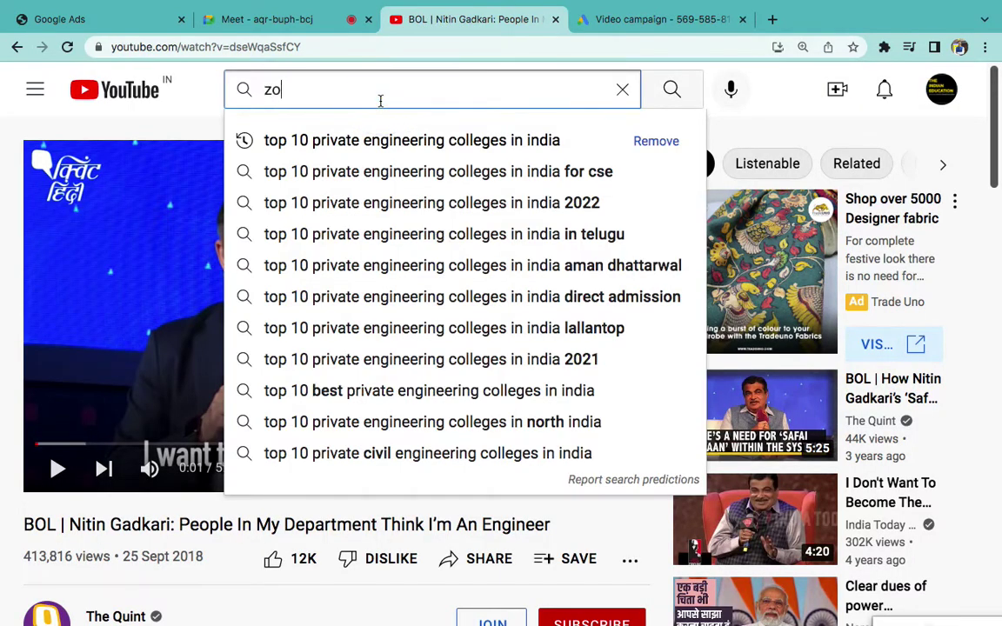
{"action": "type", "text": "d"}
{"action": "key", "text": "Return"}
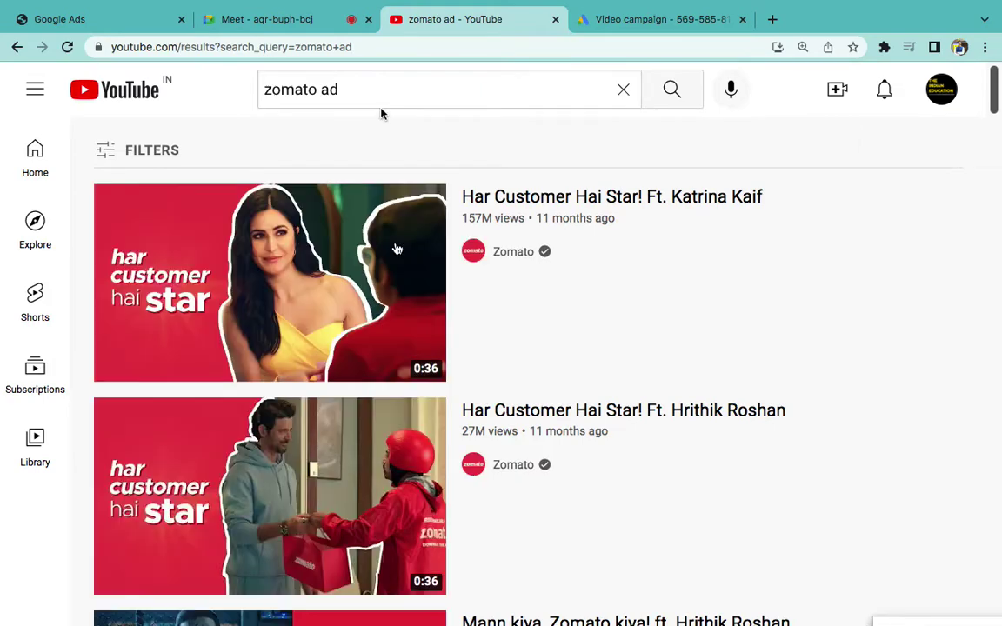
- Open the Zomato video "Har Customer Hai Star! Ft. Katrina Kaif" and pause it
{"action": "mouse_move", "coordinate": [397, 250]}
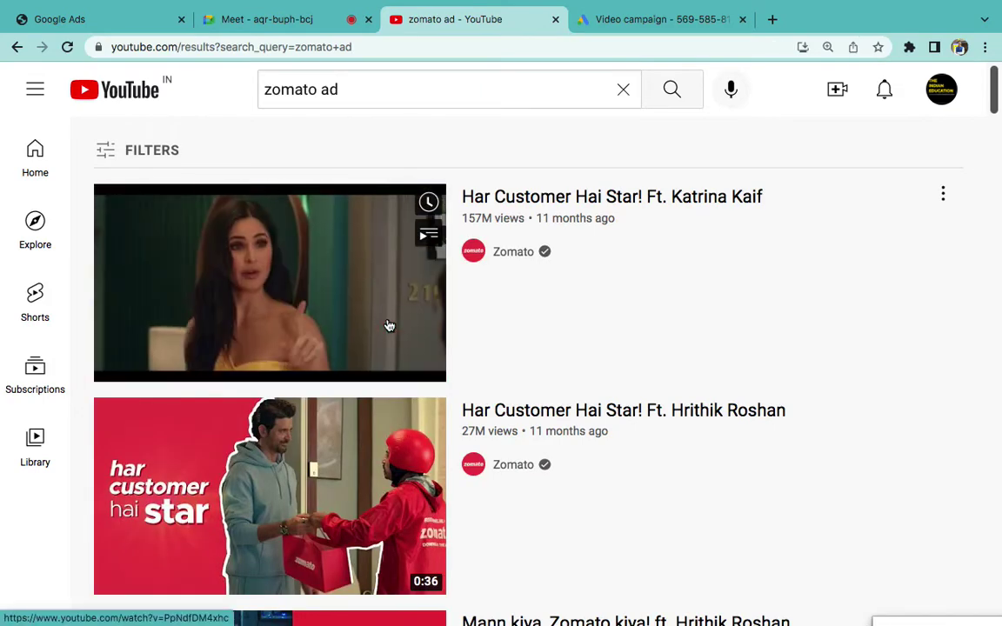
{"action": "left_click", "coordinate": [389, 325]}
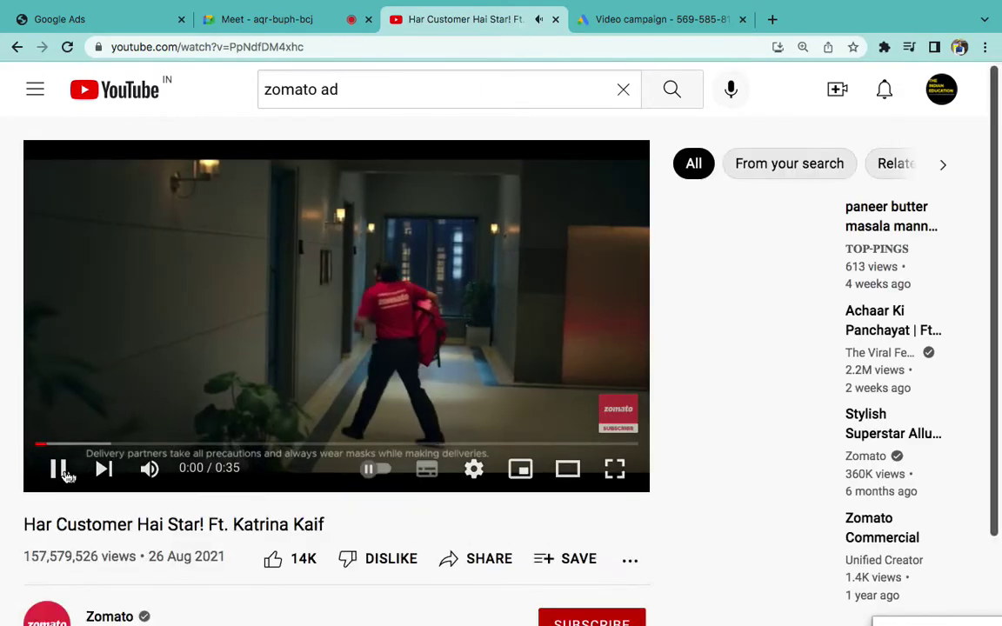
{"action": "left_click", "coordinate": [67, 475]}
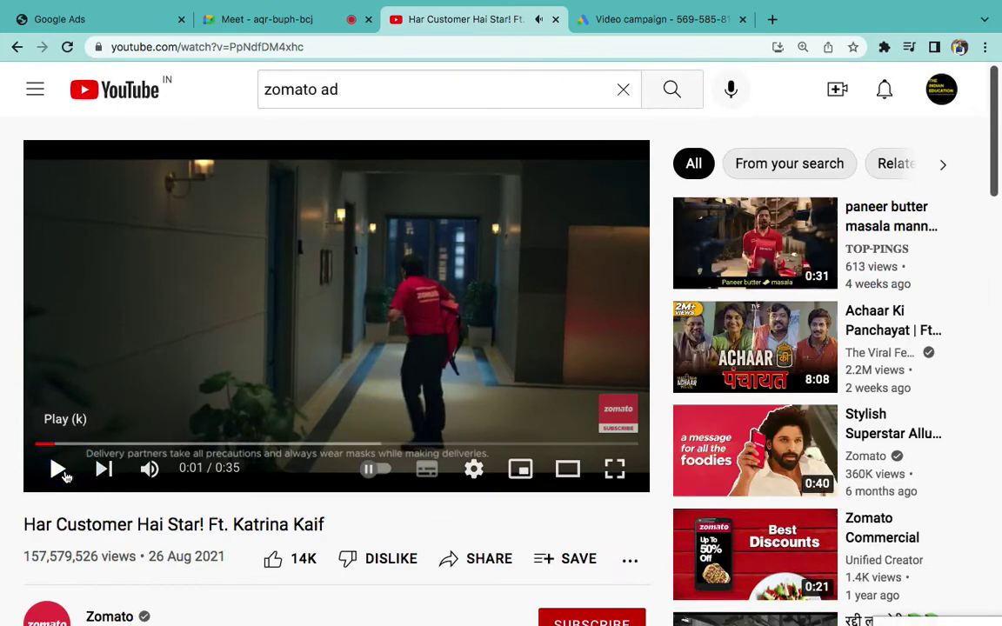
- Look over the Zomato video's channel details and open YouTube's options for creating content
{"action": "scroll", "coordinate": [65, 475], "scroll_direction": "down", "scroll_amount": 5}
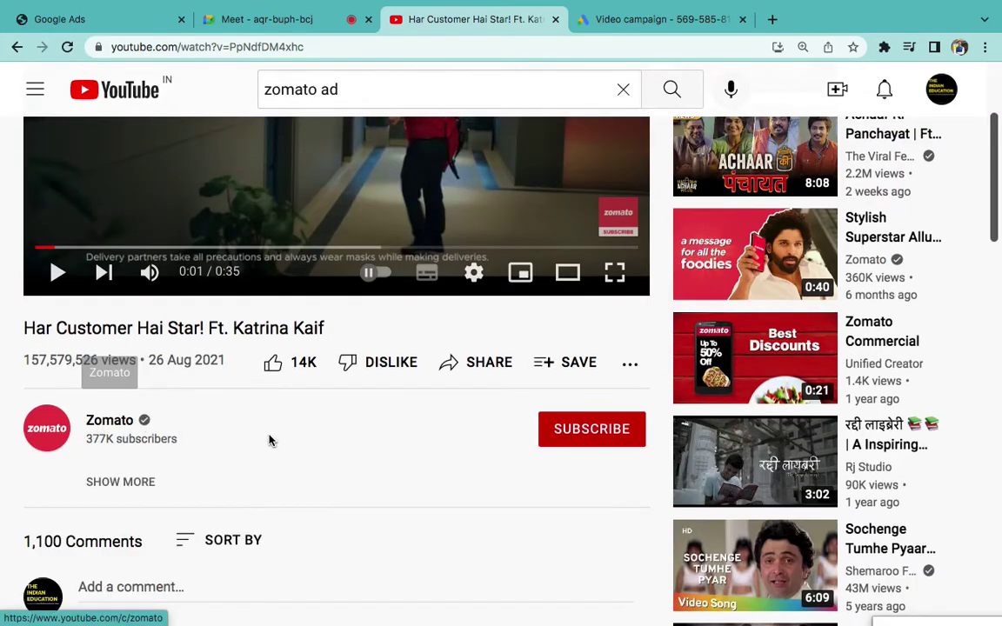
{"action": "scroll", "coordinate": [270, 441], "scroll_direction": "up", "scroll_amount": 5}
{"action": "left_click", "coordinate": [837, 91]}
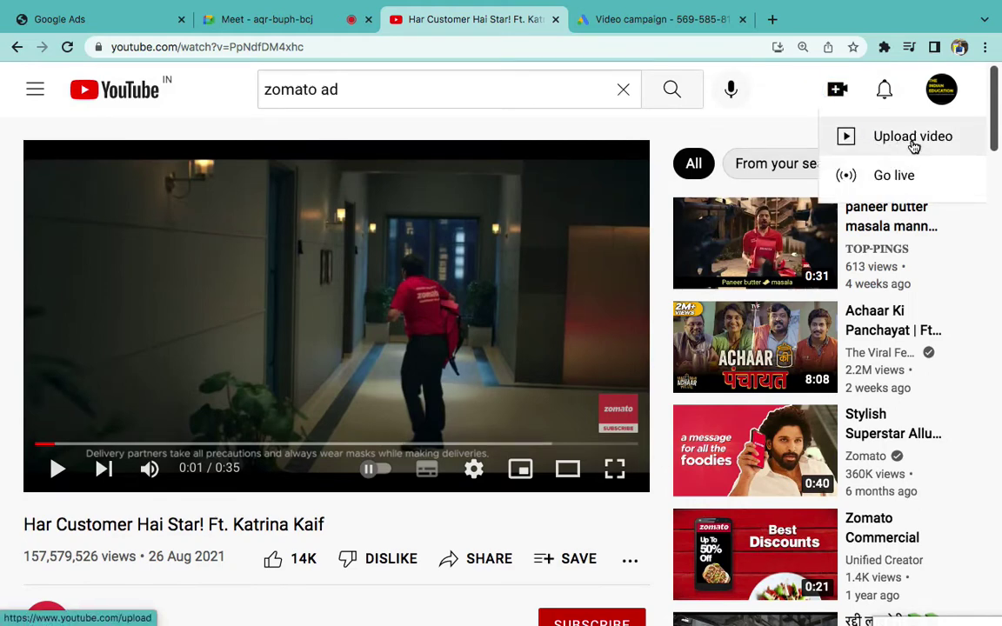
- Add the Zomato video's YouTube link as the campaign's ad video and select the skippable in-stream ad format
{"action": "left_click", "coordinate": [373, 44]}
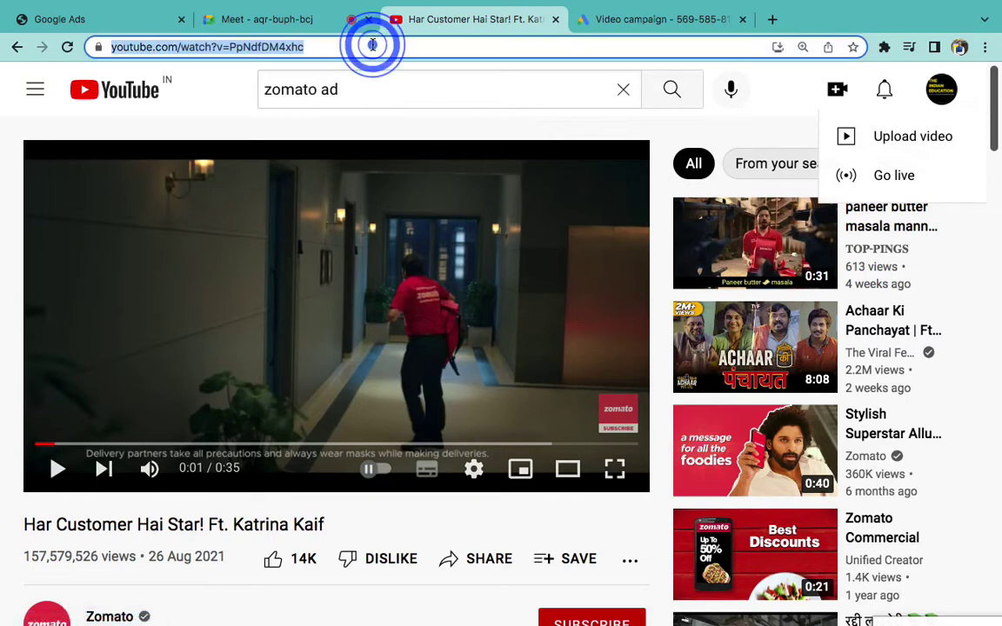
{"action": "key", "text": "ctrl+c"}
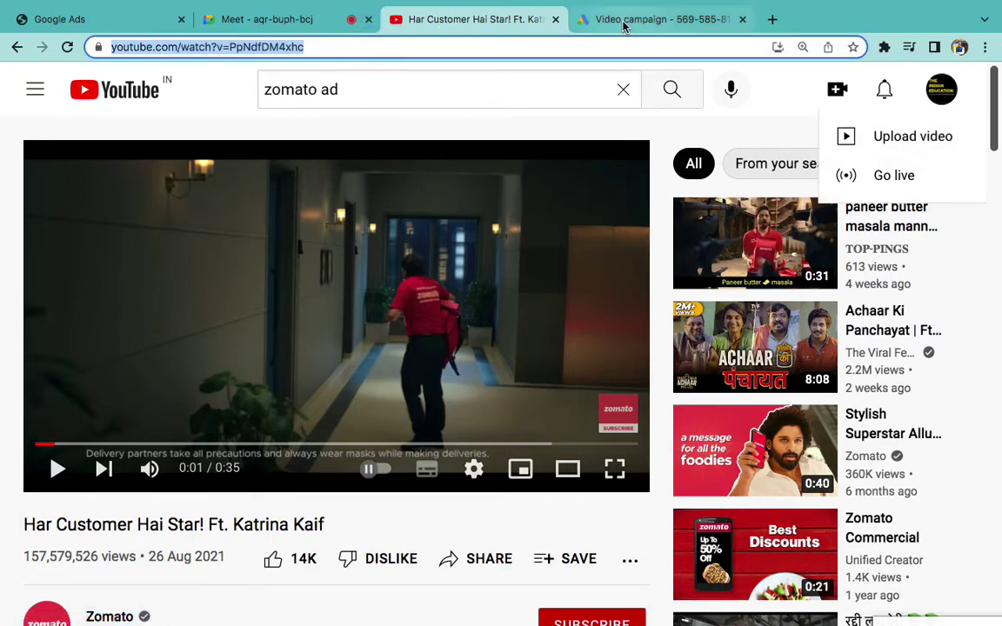
{"action": "left_click", "coordinate": [609, 19]}
{"action": "key", "text": "ctrl+v"}
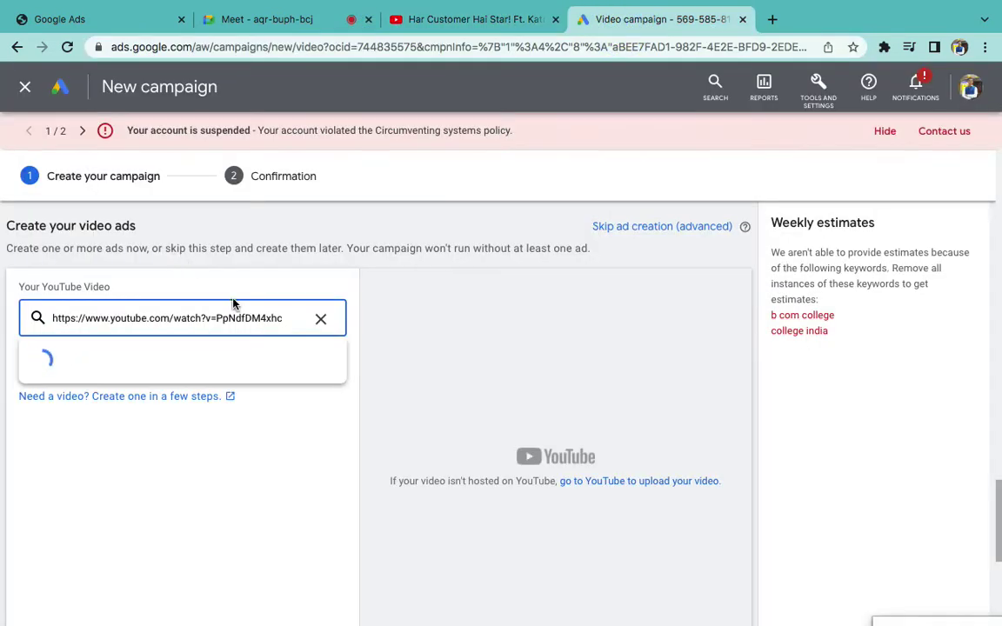
{"action": "left_click", "coordinate": [79, 440]}
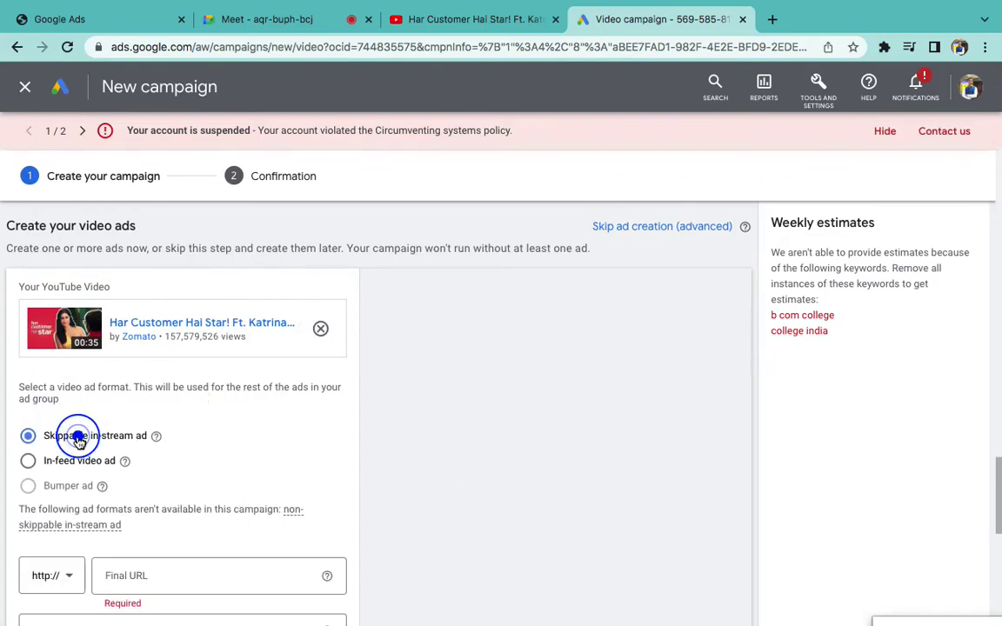
- Examine the skippable in-stream ad previews for Google video partners and for YouTube on mobile, computer and TV screens
{"action": "scroll", "coordinate": [552, 456], "scroll_direction": "down", "scroll_amount": 3}
{"action": "scroll", "coordinate": [502, 402], "scroll_direction": "down", "scroll_amount": 1}
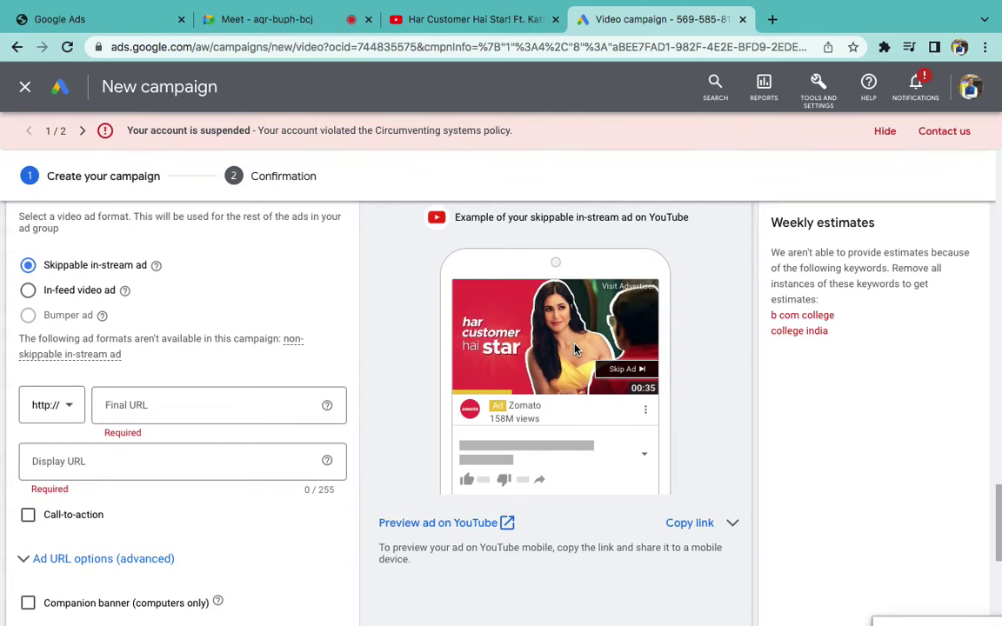
{"action": "scroll", "coordinate": [574, 348], "scroll_direction": "up", "scroll_amount": 4}
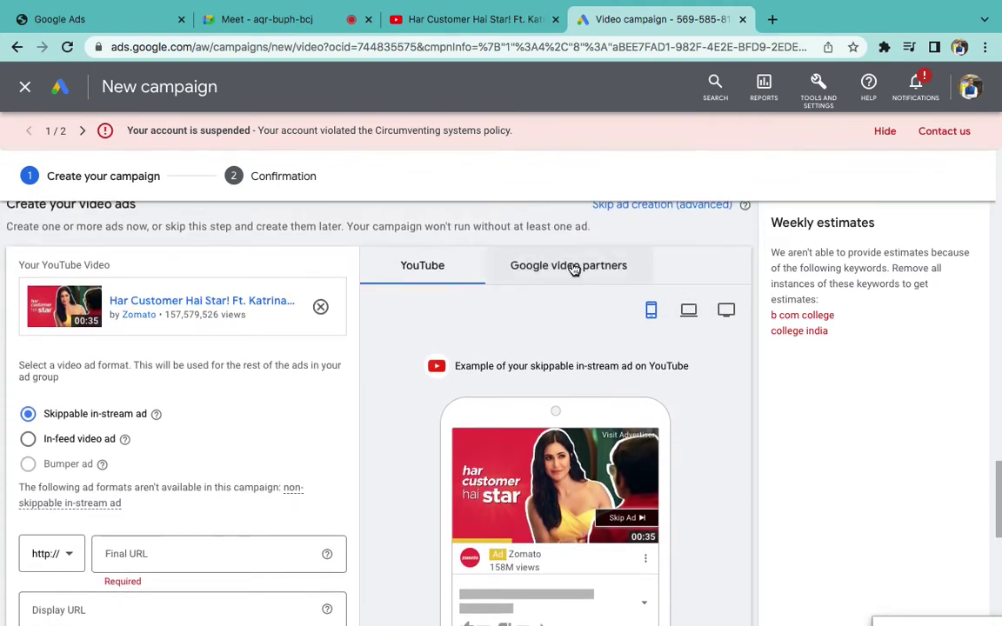
{"action": "left_click", "coordinate": [572, 267]}
{"action": "scroll", "coordinate": [519, 384], "scroll_direction": "down", "scroll_amount": 4}
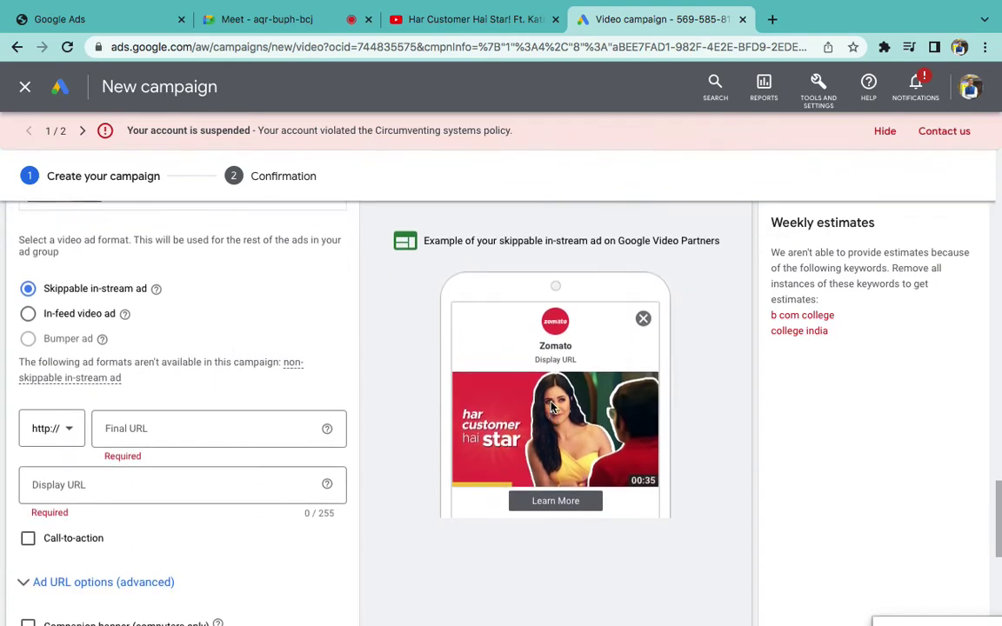
{"action": "scroll", "coordinate": [496, 361], "scroll_direction": "up", "scroll_amount": 4}
{"action": "left_click", "coordinate": [457, 277]}
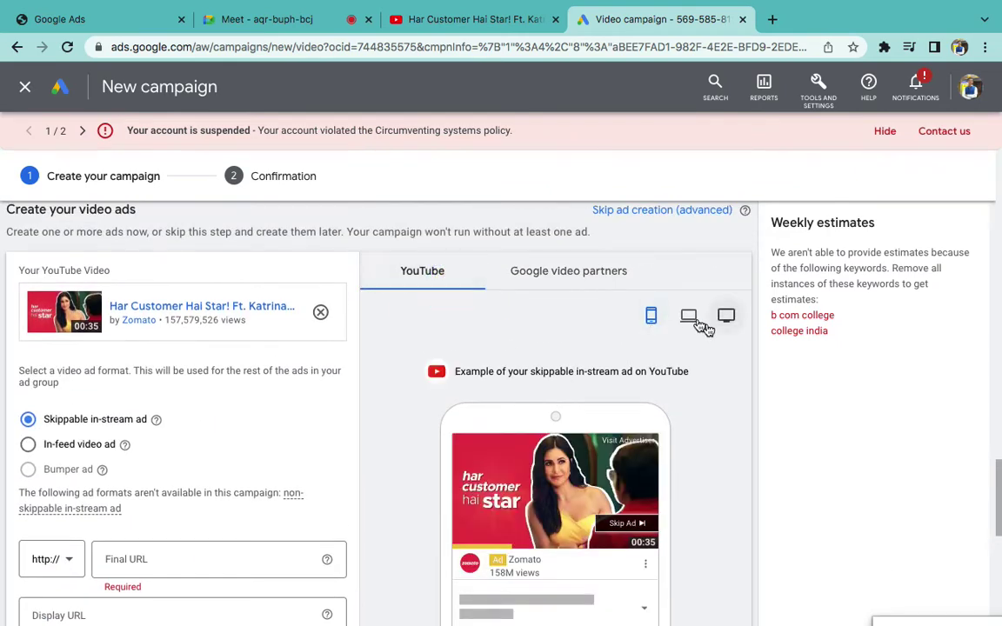
{"action": "left_click", "coordinate": [691, 318]}
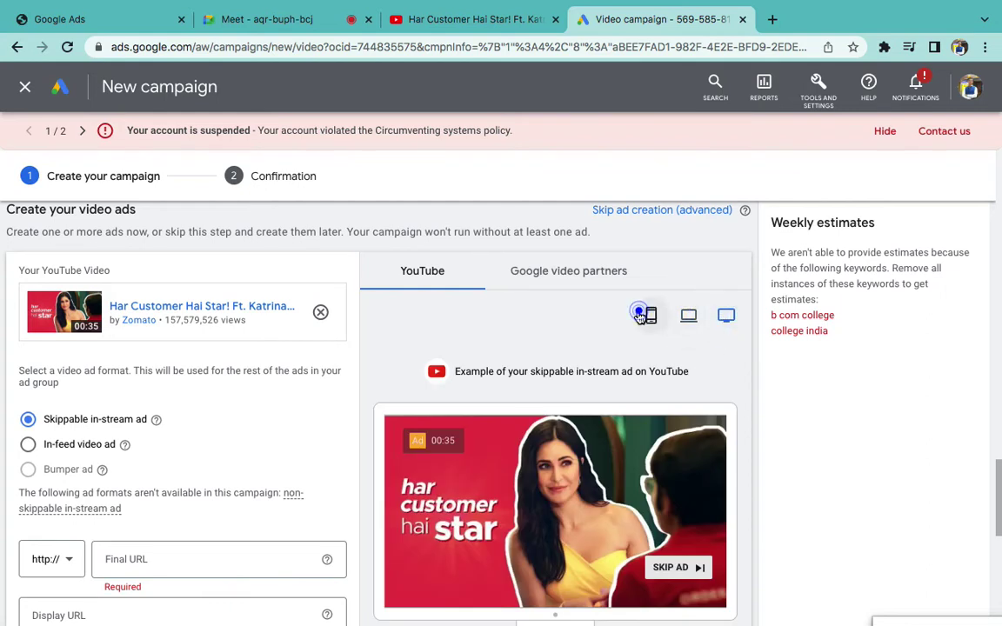
{"action": "scroll", "coordinate": [609, 417], "scroll_direction": "down", "scroll_amount": 2}
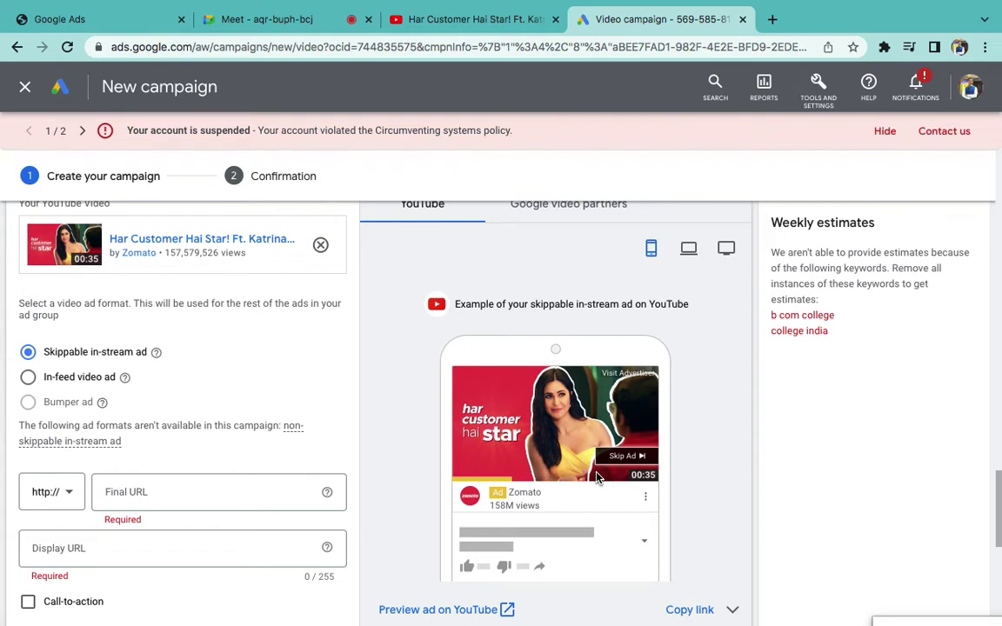
{"action": "scroll", "coordinate": [597, 477], "scroll_direction": "down", "scroll_amount": 1}
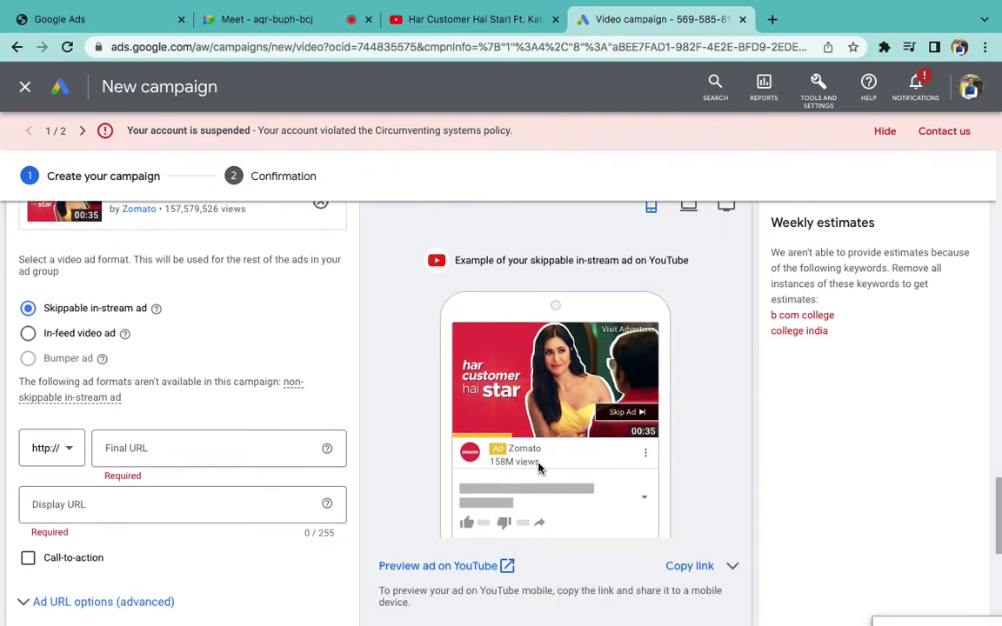
{"action": "scroll", "coordinate": [544, 461], "scroll_direction": "down", "scroll_amount": 2}
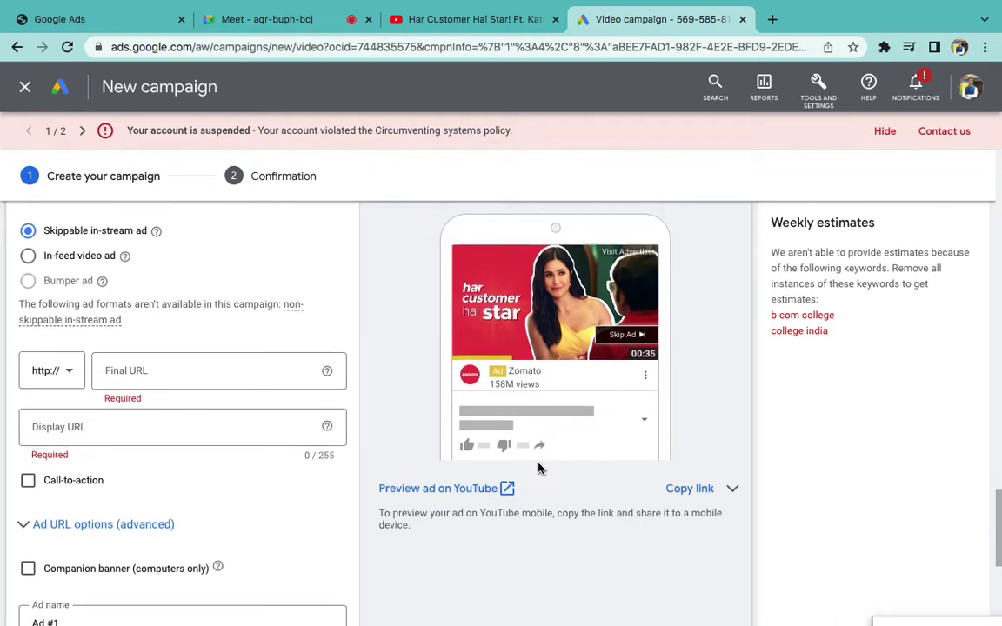
{"action": "scroll", "coordinate": [548, 449], "scroll_direction": "up", "scroll_amount": 2}
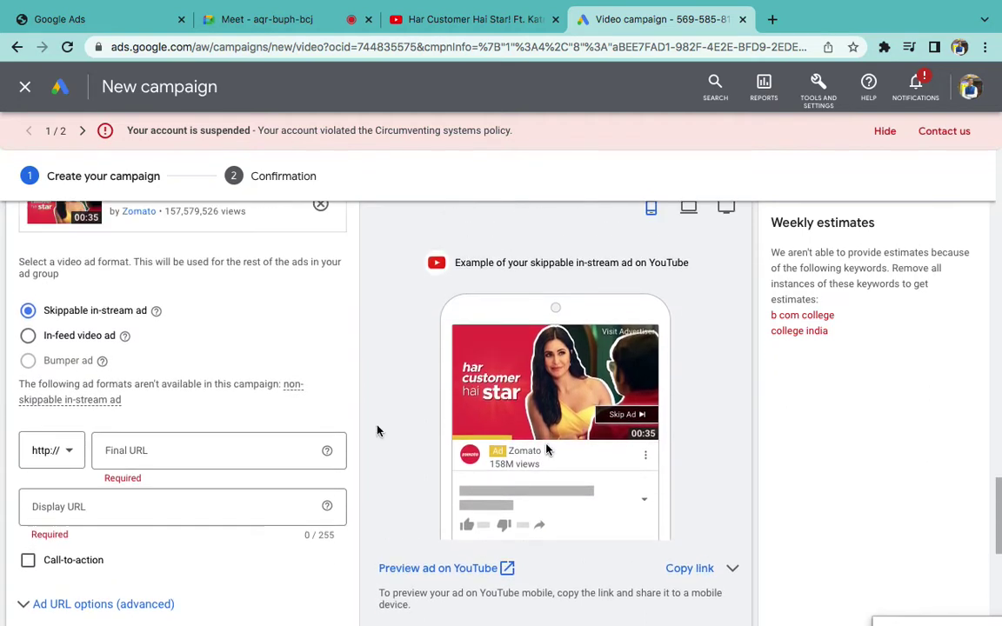
{"action": "left_click", "coordinate": [130, 451]}
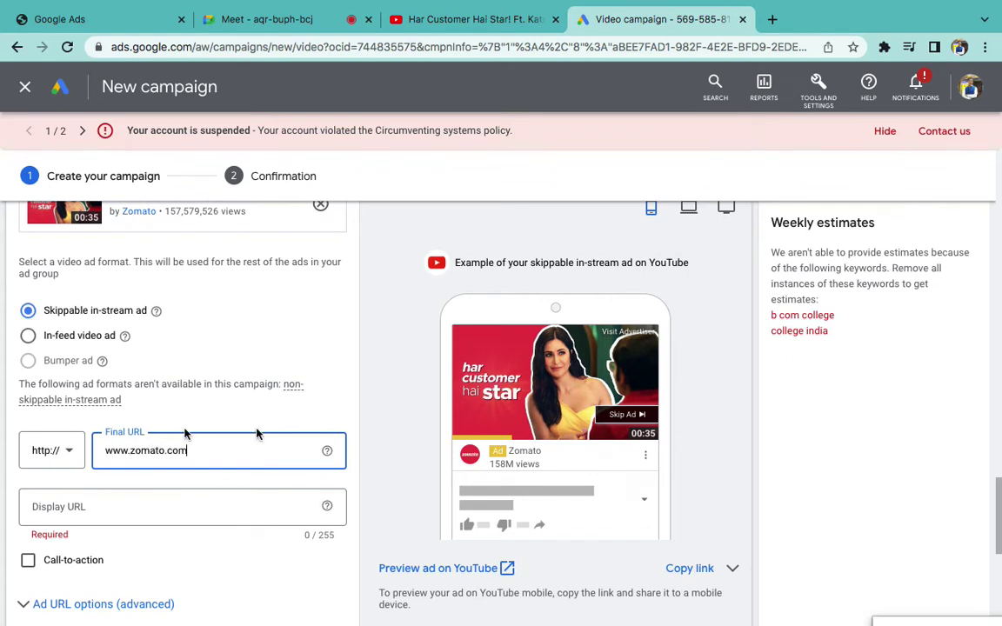
{"action": "type", "text": "www.zomato.com"}
{"action": "left_click", "coordinate": [403, 451]}
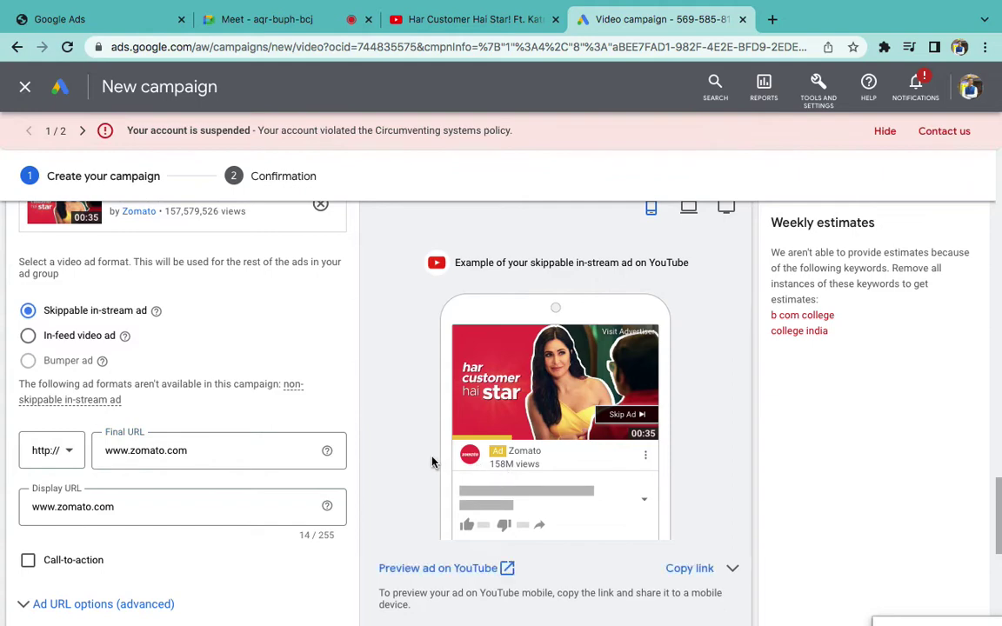
{"action": "scroll", "coordinate": [432, 462], "scroll_direction": "down", "scroll_amount": 3}
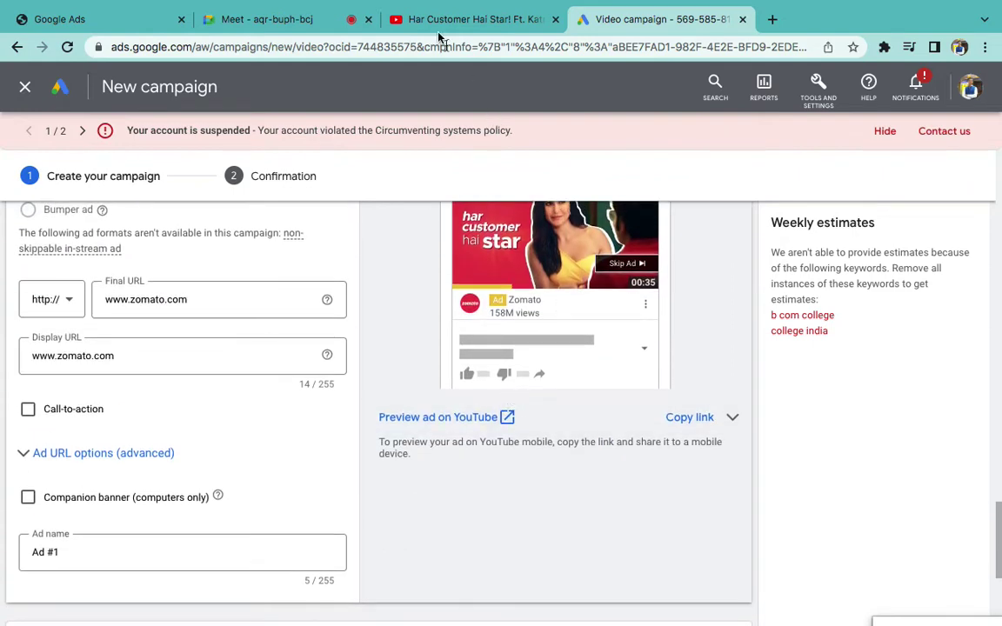
- On YouTube, open the suggested video "Achaar Ki Panchayat" and pause the in-stream ad that plays before it
{"action": "left_click", "coordinate": [432, 19]}
{"action": "left_click", "coordinate": [762, 361]}
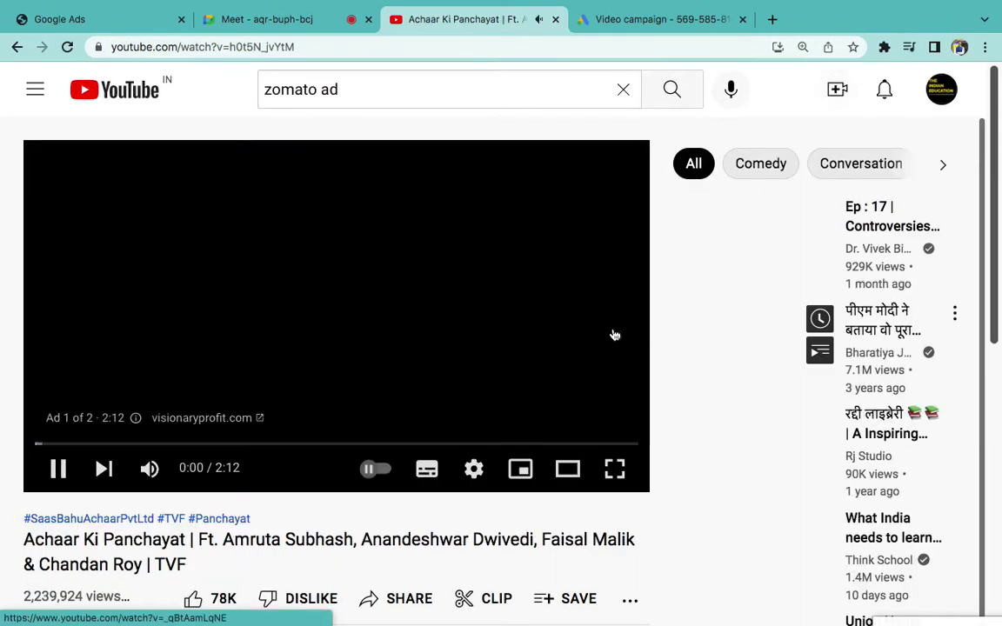
{"action": "left_click", "coordinate": [58, 469]}
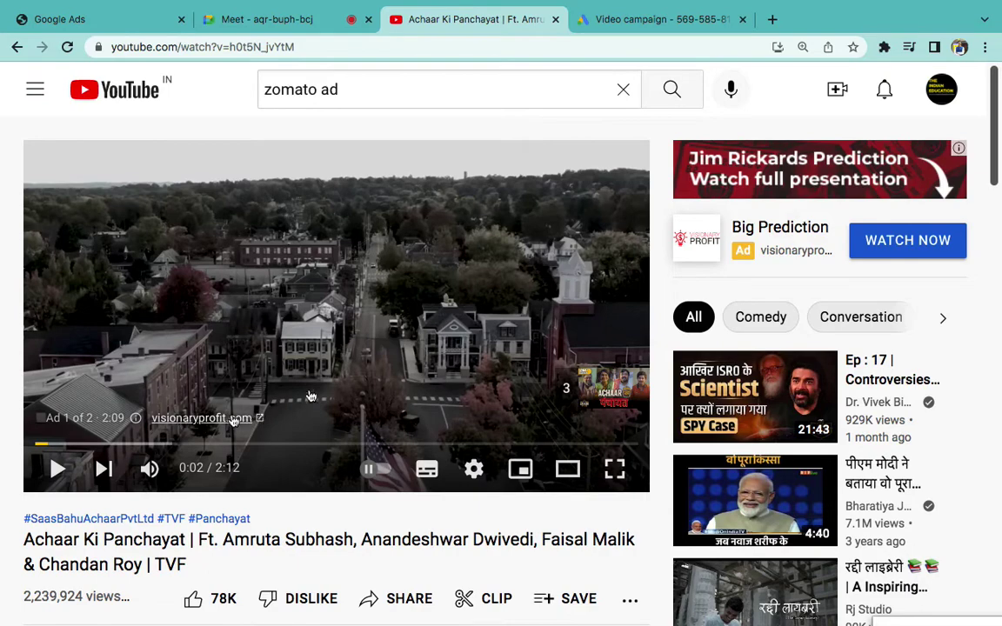
- Check suggested YouTube videos for ads, opening the Chinese Economic Crisis, "India is not sitting on the fence" and Liz Truss videos, and pause the last
{"action": "scroll", "coordinate": [738, 359], "scroll_direction": "down", "scroll_amount": 2}
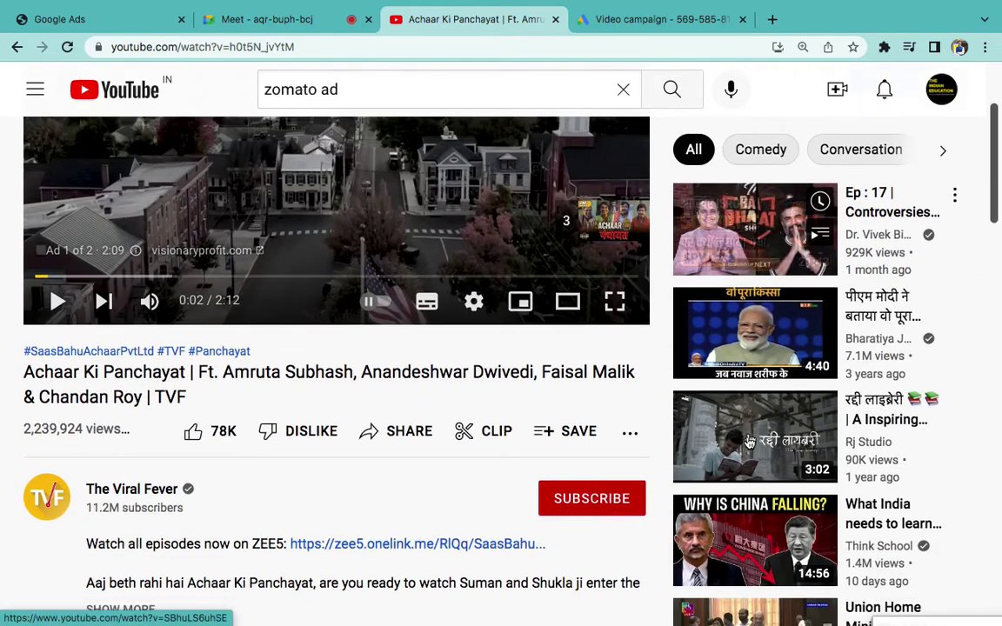
{"action": "left_click", "coordinate": [738, 544]}
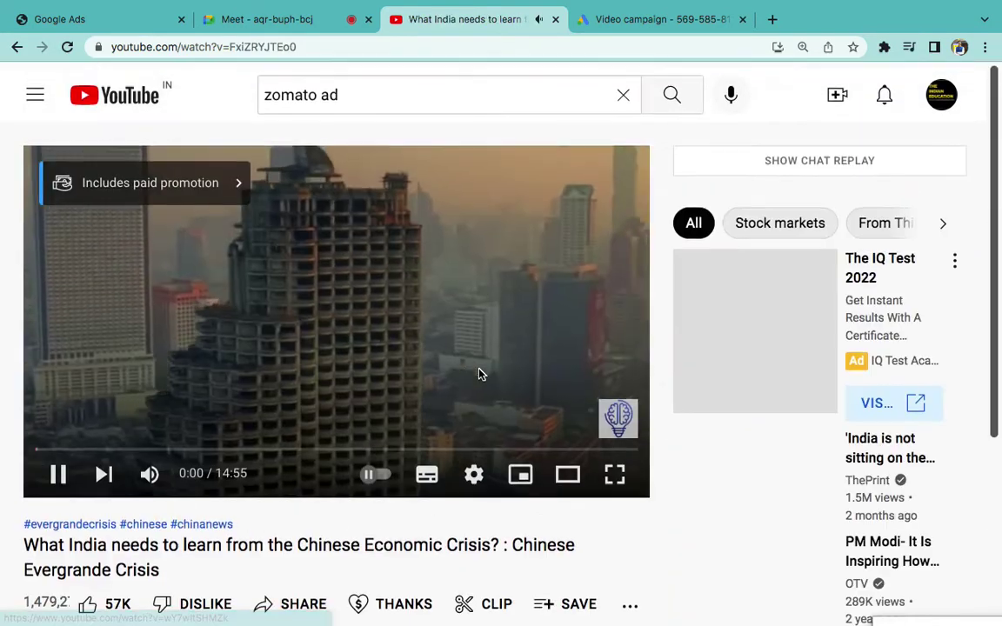
{"action": "scroll", "coordinate": [765, 520], "scroll_direction": "down", "scroll_amount": 1}
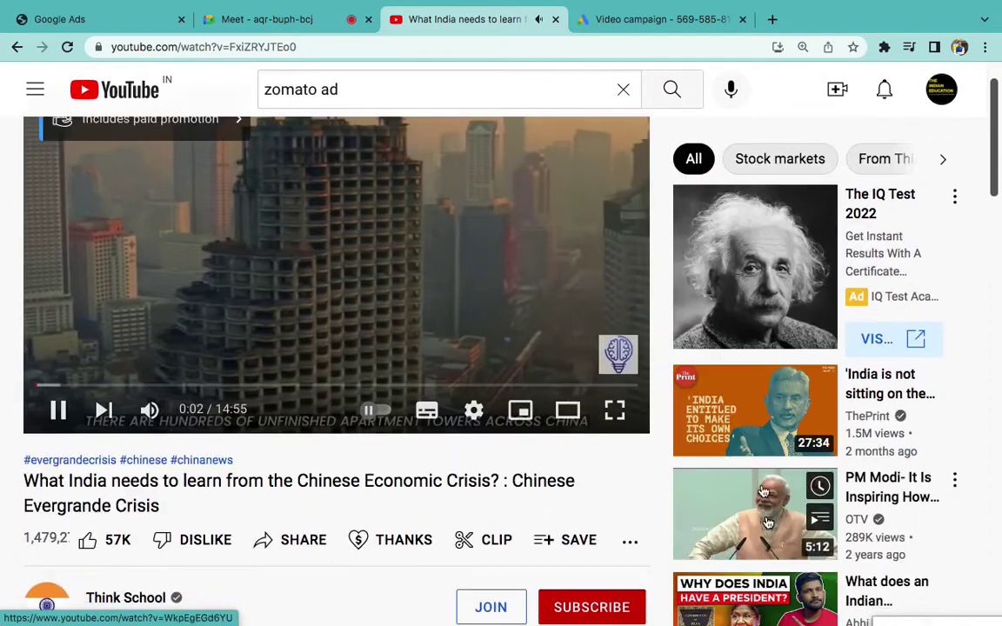
{"action": "left_click", "coordinate": [740, 413]}
{"action": "left_click", "coordinate": [741, 415]}
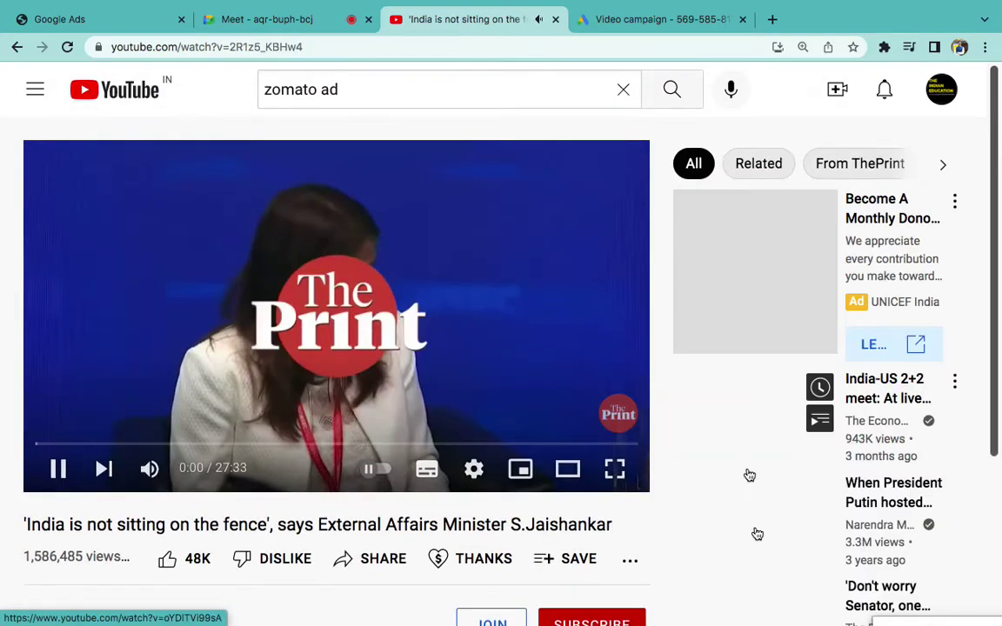
{"action": "scroll", "coordinate": [755, 553], "scroll_direction": "down", "scroll_amount": 1}
{"action": "scroll", "coordinate": [756, 554], "scroll_direction": "down", "scroll_amount": 10}
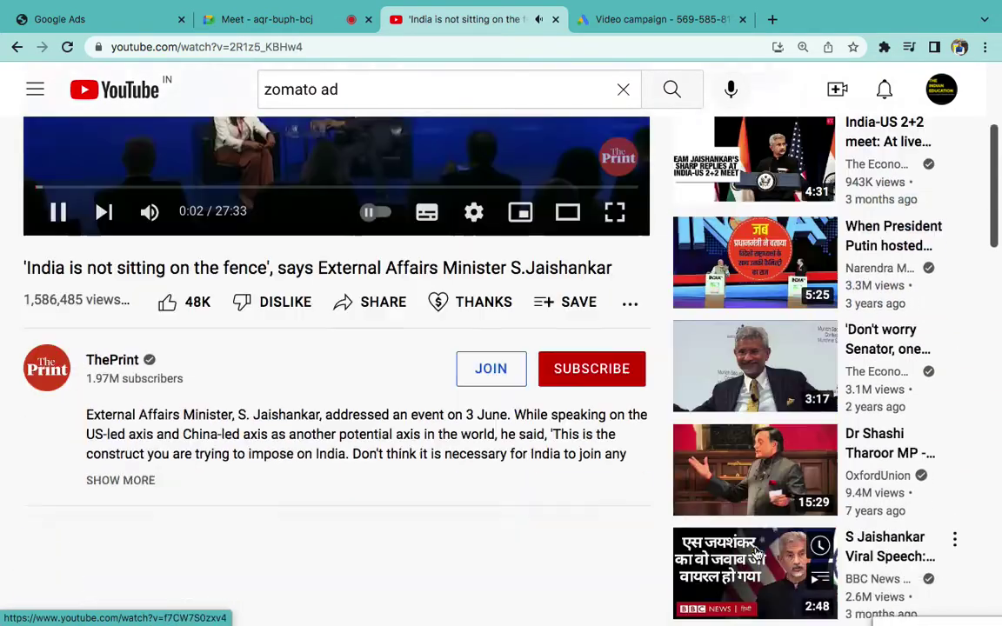
{"action": "left_click", "coordinate": [738, 341]}
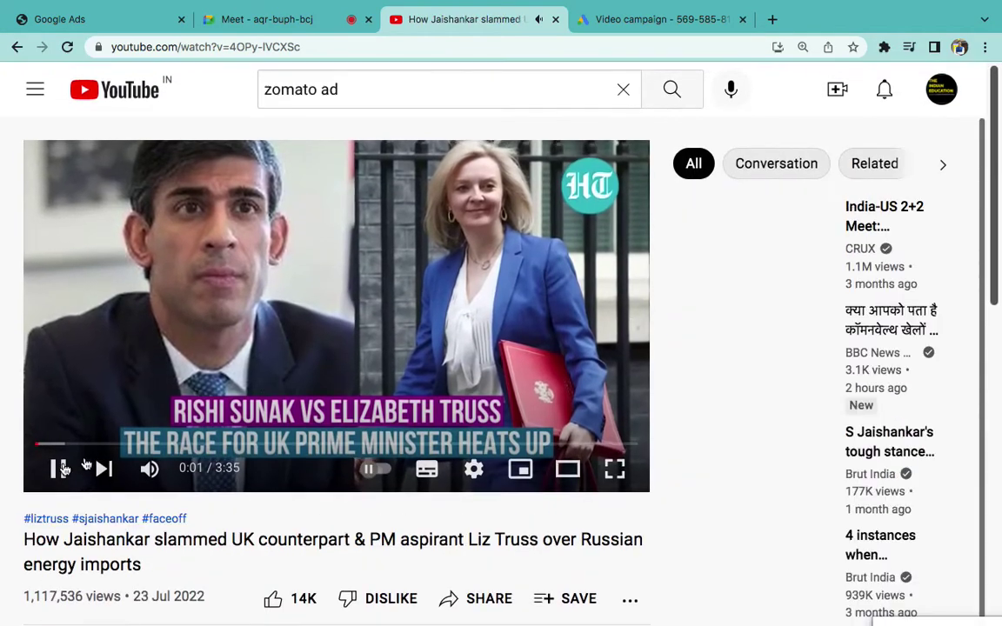
{"action": "left_click", "coordinate": [59, 468]}
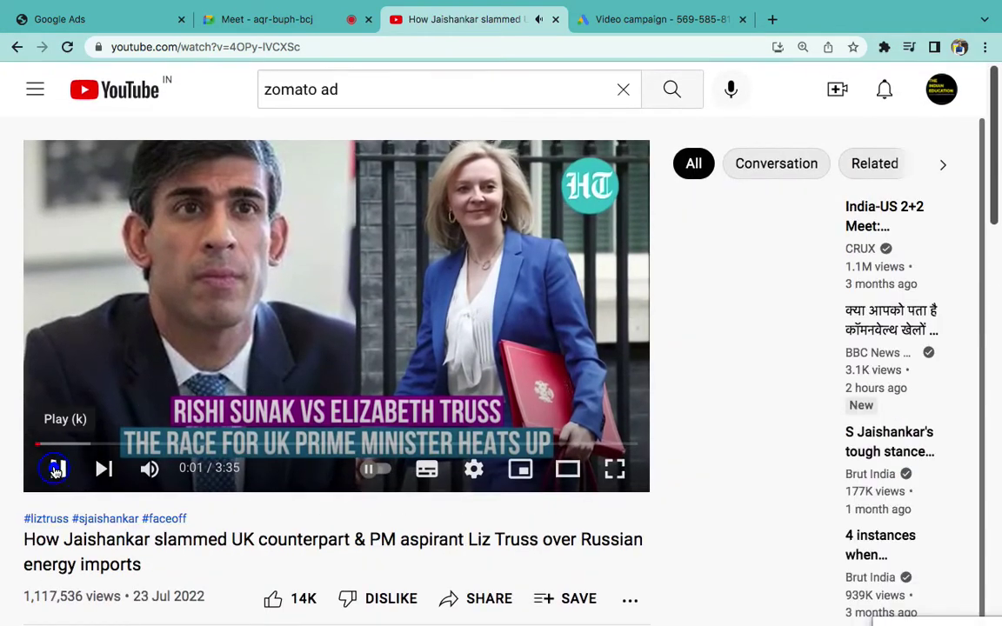
- Back in Google Ads, enable the video ad's call-to-action and set its text to "Order now"
{"action": "left_click", "coordinate": [632, 25]}
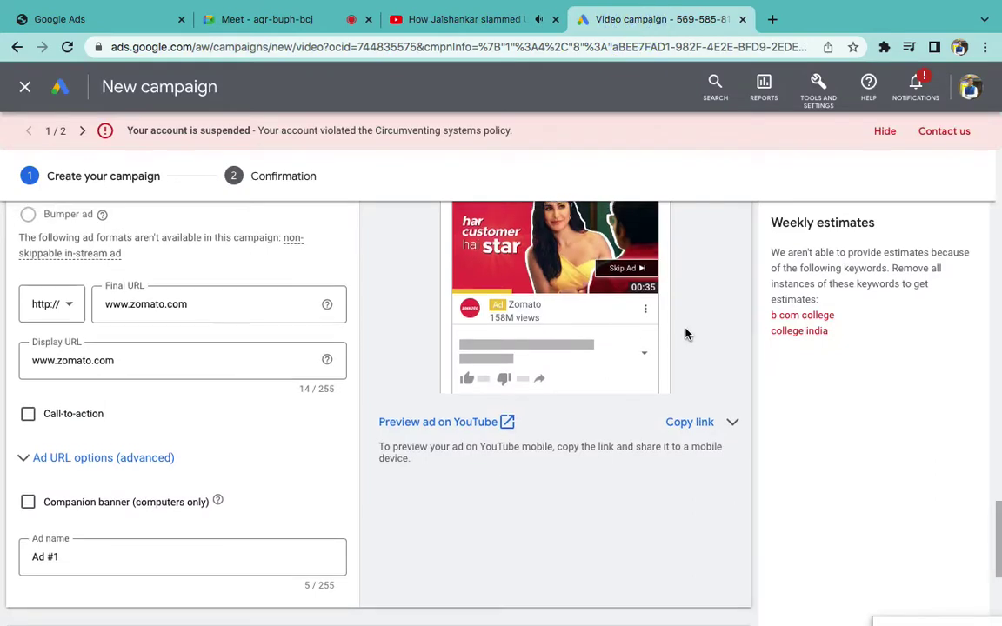
{"action": "scroll", "coordinate": [686, 331], "scroll_direction": "up", "scroll_amount": 1}
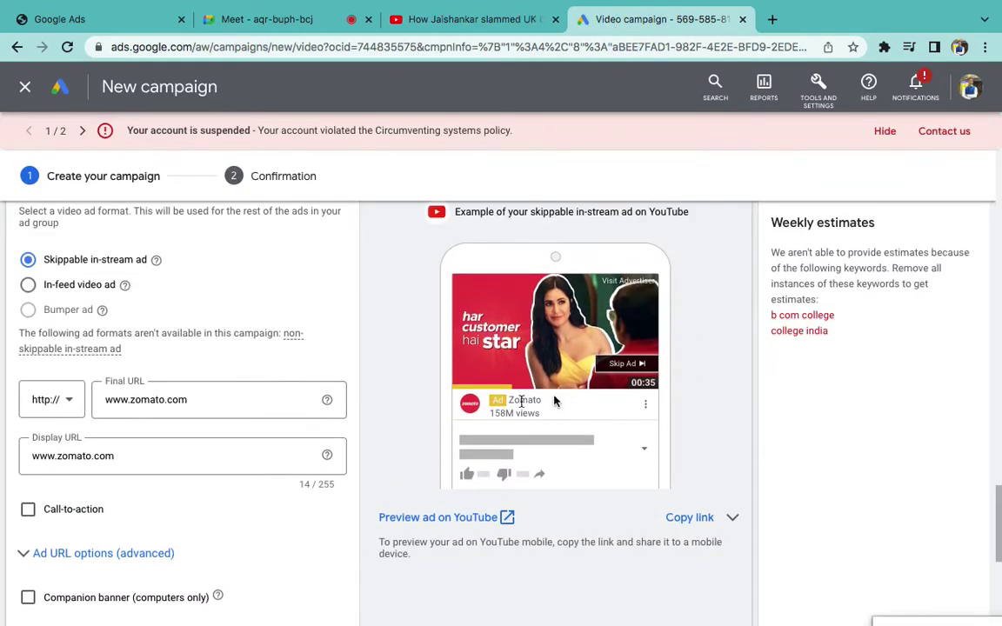
{"action": "scroll", "coordinate": [157, 468], "scroll_direction": "down", "scroll_amount": 1}
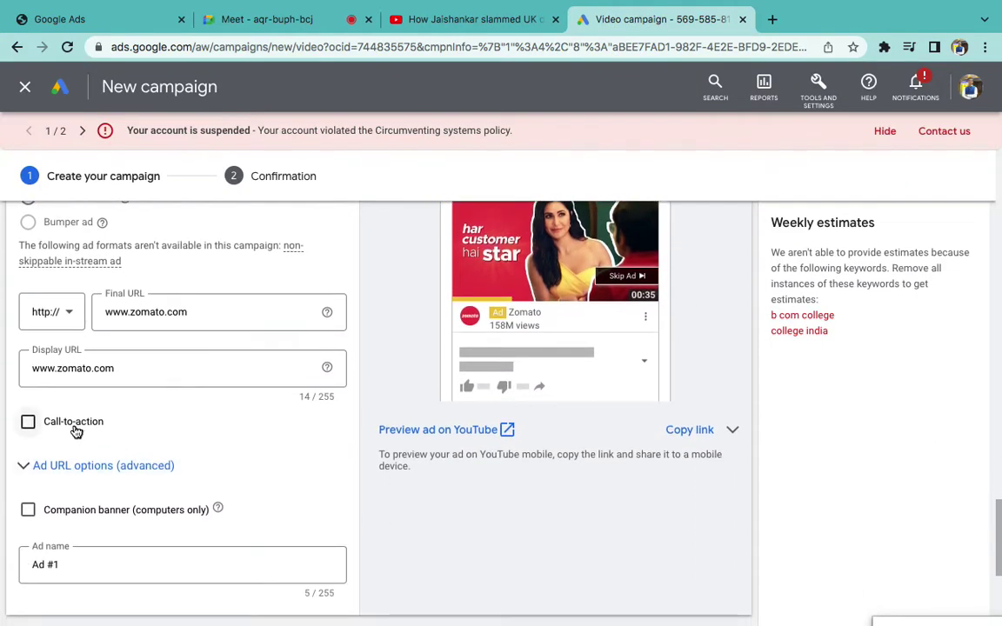
{"action": "left_click", "coordinate": [74, 424]}
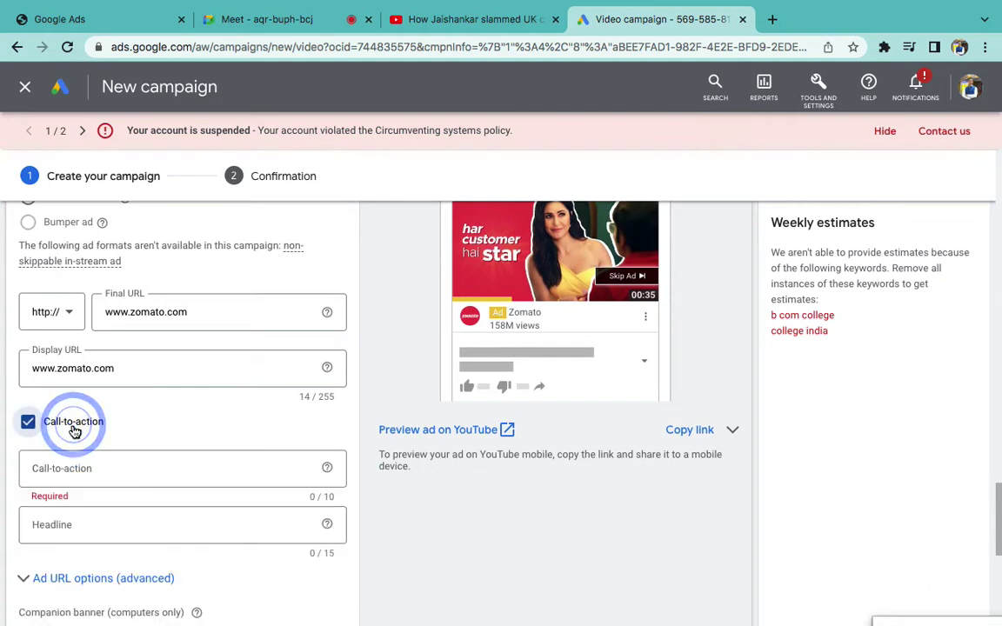
{"action": "left_click", "coordinate": [100, 465]}
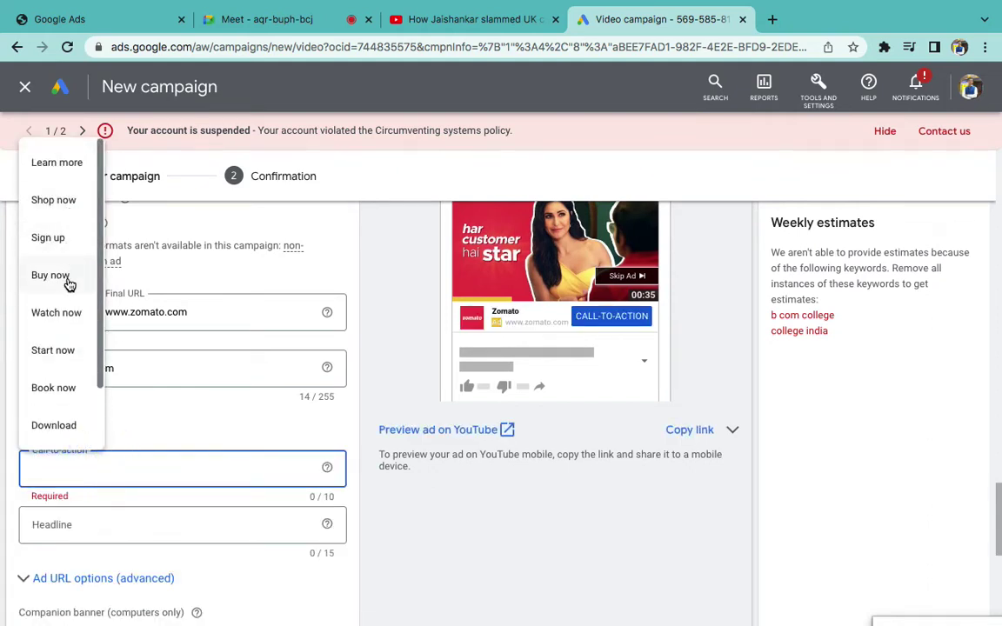
{"action": "scroll", "coordinate": [67, 352], "scroll_direction": "down", "scroll_amount": 2}
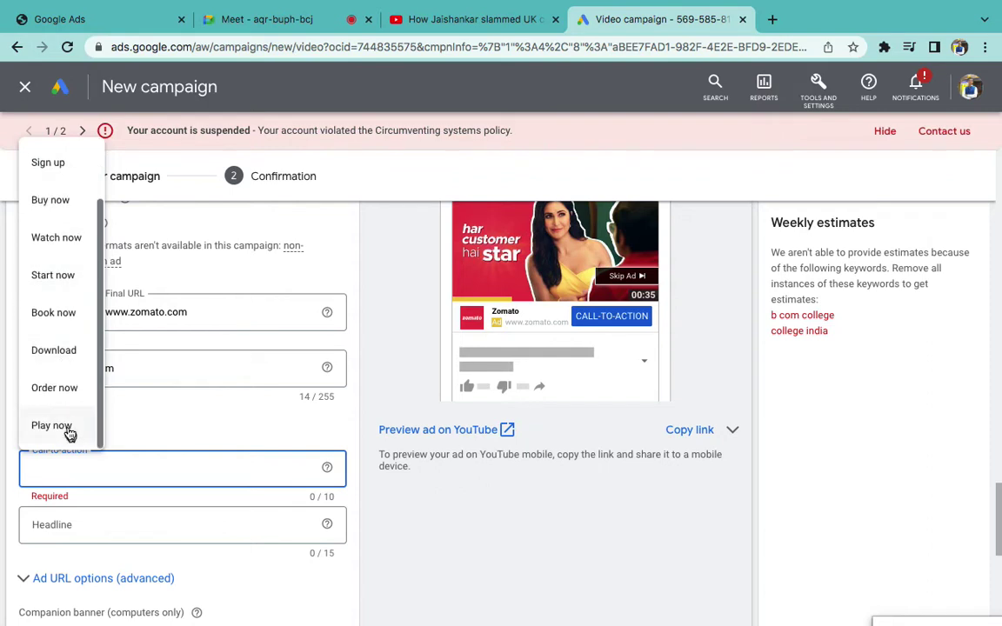
{"action": "left_click", "coordinate": [71, 388]}
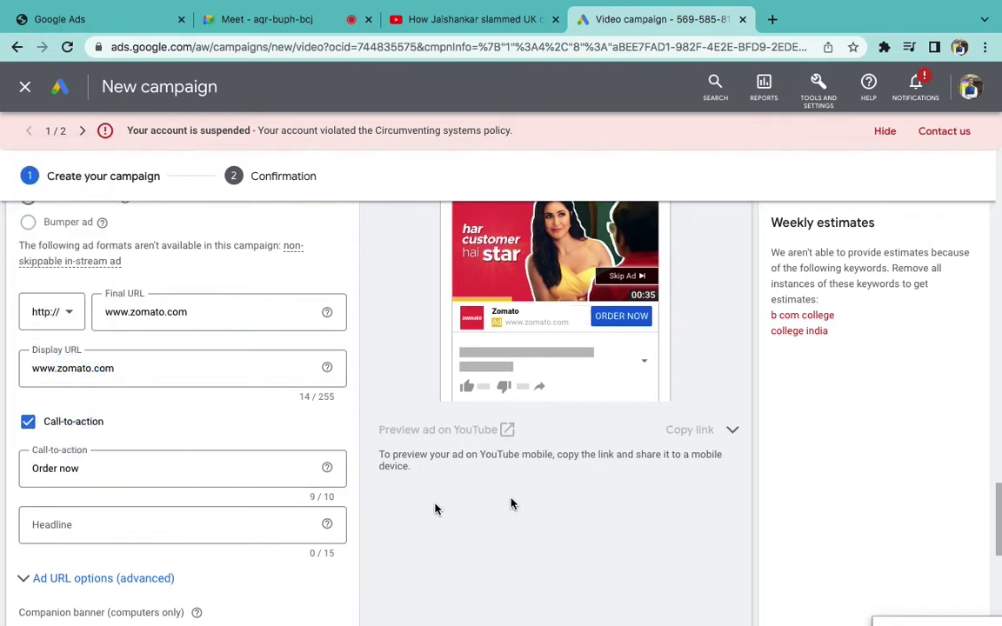
- Check the call-to-action in the ad preview and set the video ad's headline to "Order Food"
{"action": "scroll", "coordinate": [476, 513], "scroll_direction": "up", "scroll_amount": 3}
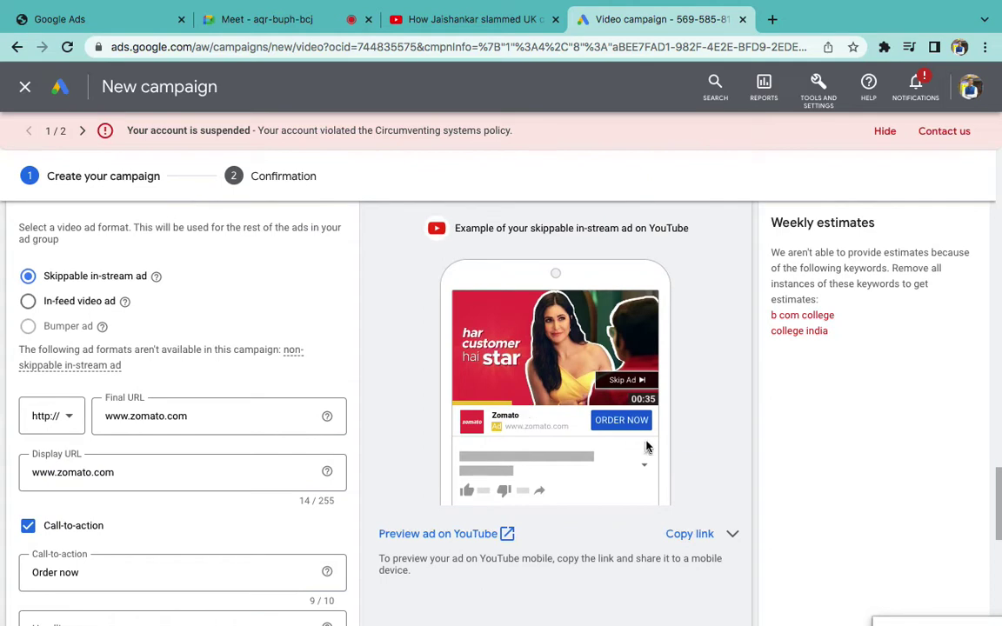
{"action": "scroll", "coordinate": [612, 459], "scroll_direction": "down", "scroll_amount": 1}
{"action": "scroll", "coordinate": [612, 459], "scroll_direction": "down", "scroll_amount": 2}
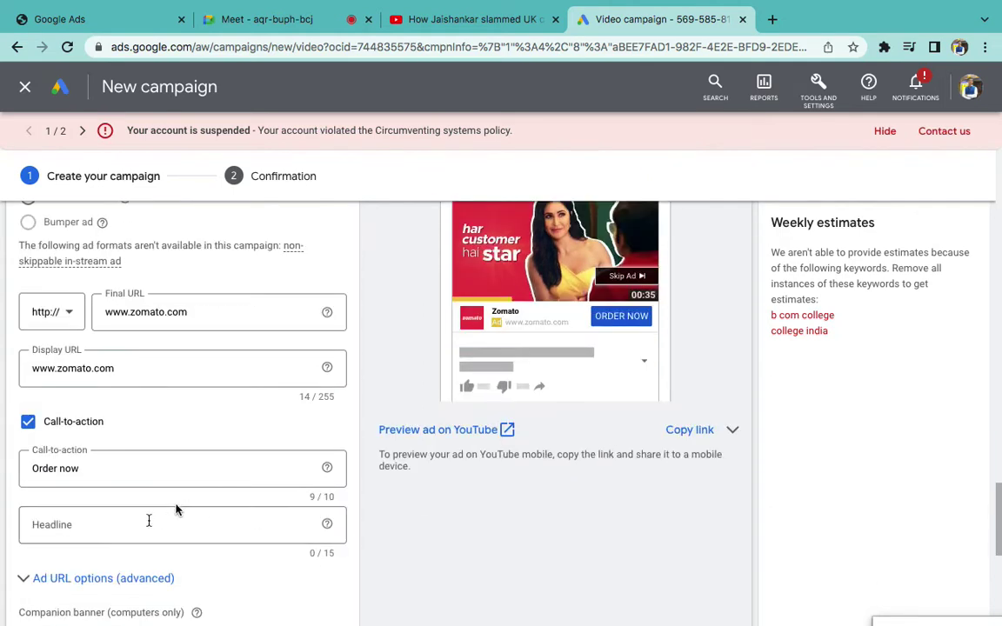
{"action": "left_click", "coordinate": [142, 522]}
{"action": "type", "text": "Order Food"}
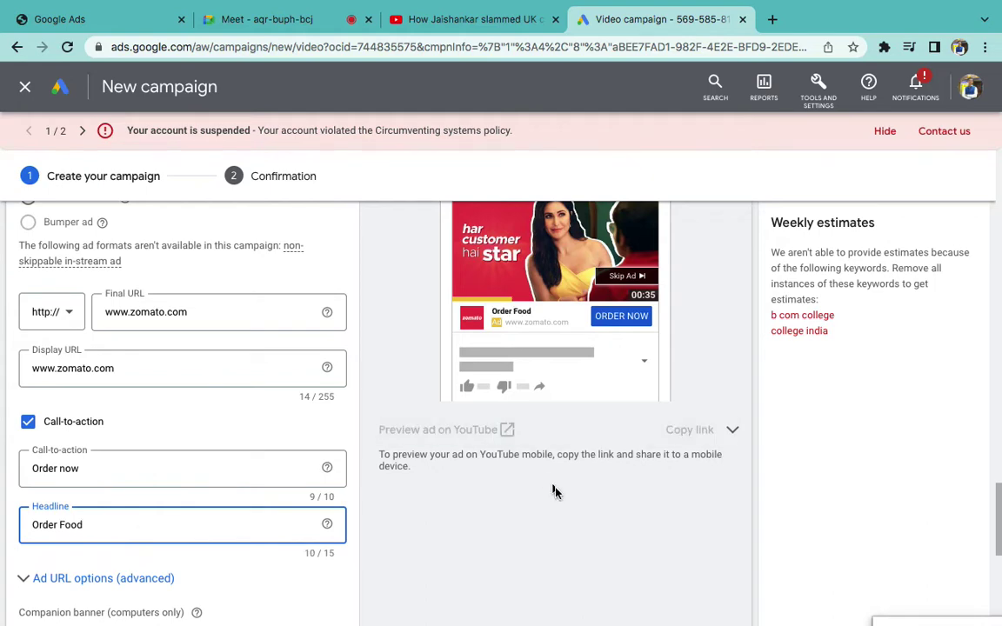
- Review the ad preview and remaining ad settings, create the video campaign, and continue to the campaign from the confirmation page
{"action": "left_click", "coordinate": [575, 520]}
{"action": "scroll", "coordinate": [575, 520], "scroll_direction": "up", "scroll_amount": 2}
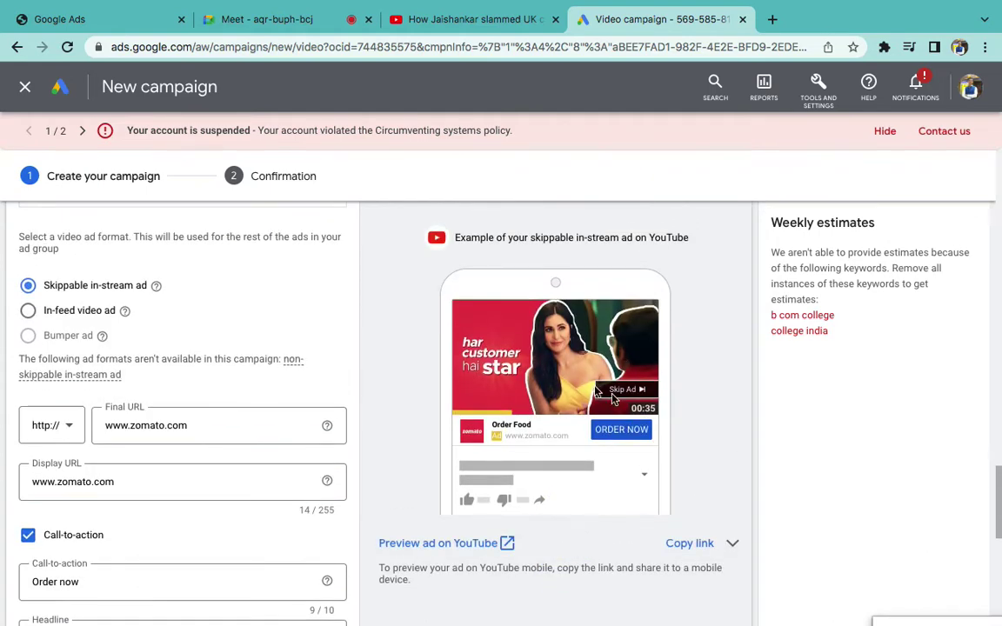
{"action": "scroll", "coordinate": [307, 486], "scroll_direction": "down", "scroll_amount": 6}
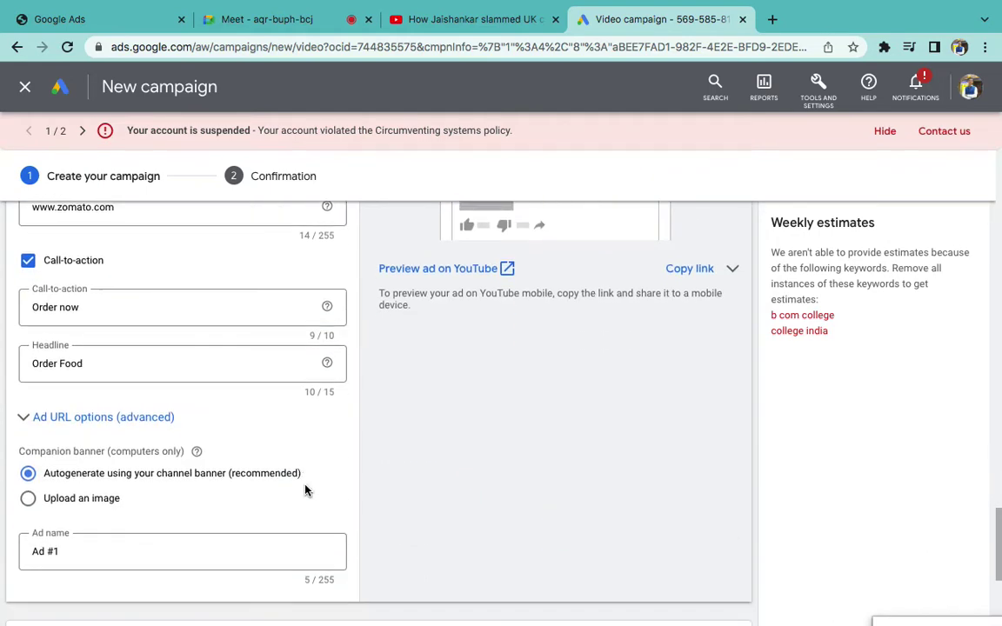
{"action": "left_click", "coordinate": [38, 527]}
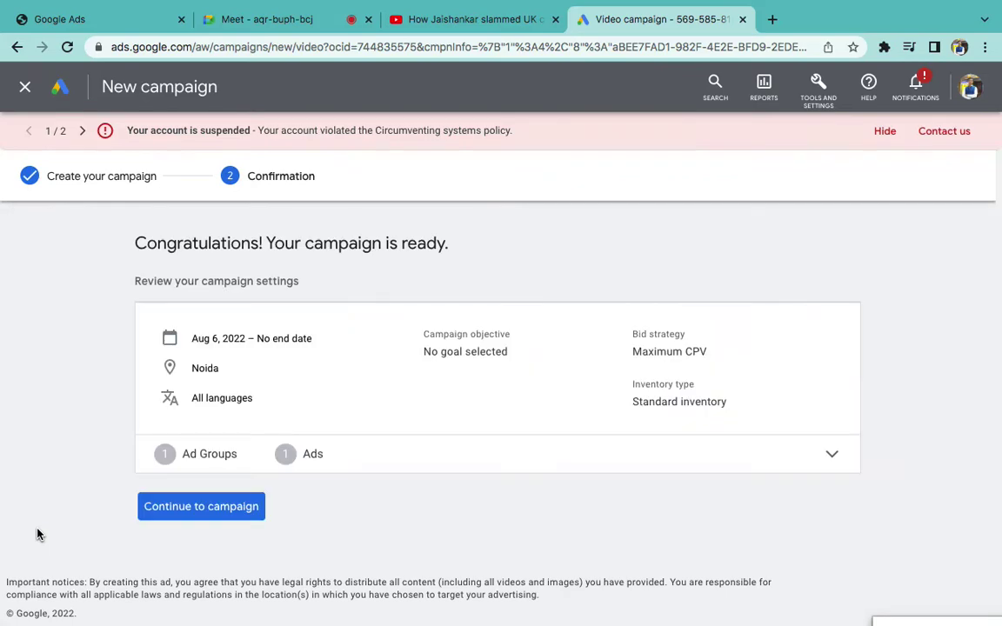
{"action": "left_click", "coordinate": [225, 511]}
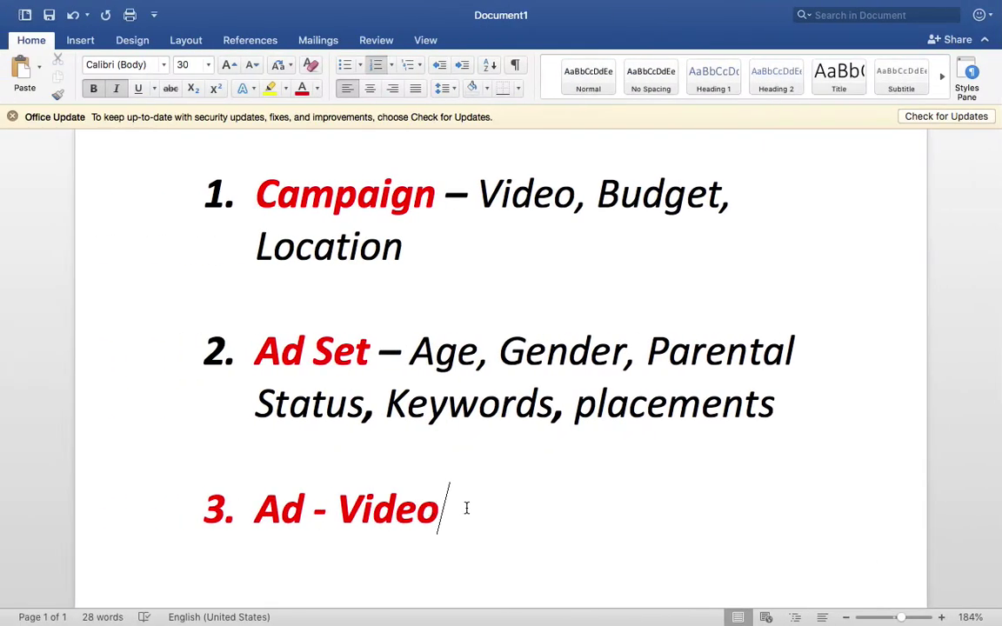
- In the Word outline, append ", Link, Button (CTA), Headline" after "Video" in the third item, Ad
{"action": "double_click", "coordinate": [392, 509]}
{"action": "left_click", "coordinate": [458, 521]}
{"action": "type", "text": ", Link,"}
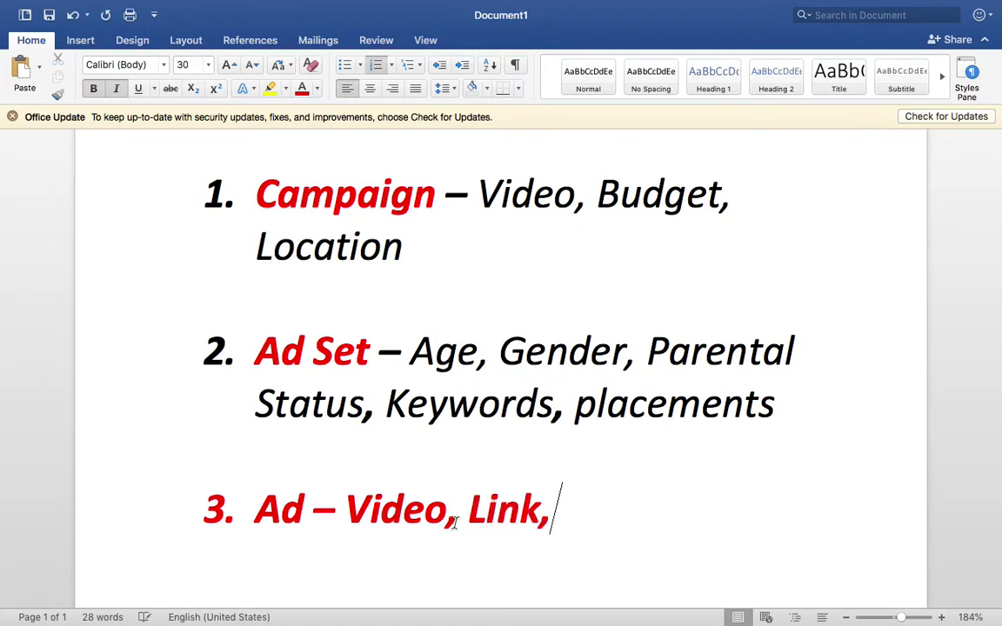
{"action": "type", "text": " Button (CTA,"}
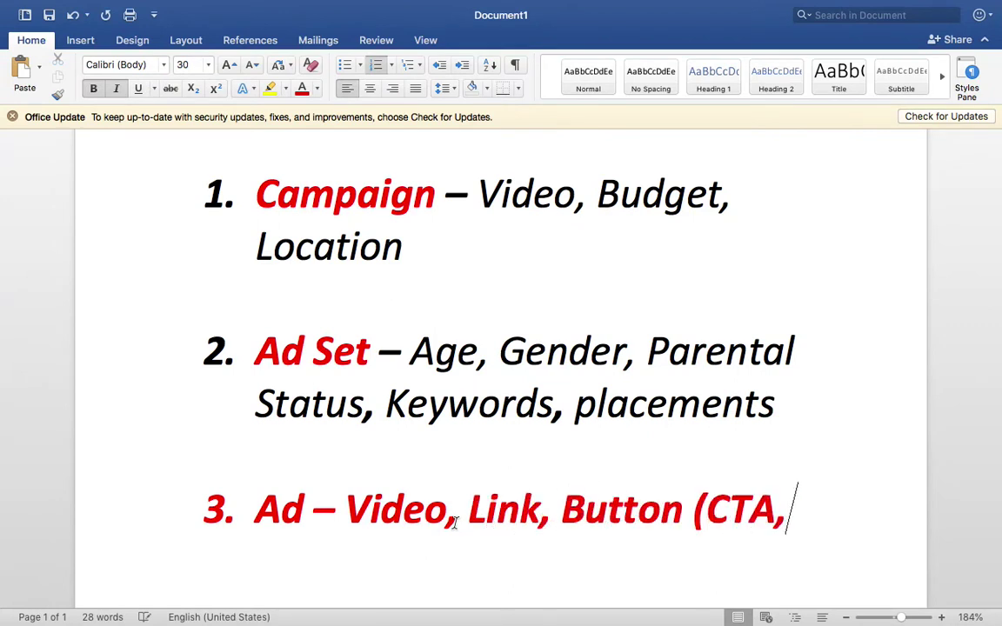
{"action": "key", "text": "BackSpace"}
{"action": "type", "text": "),"}
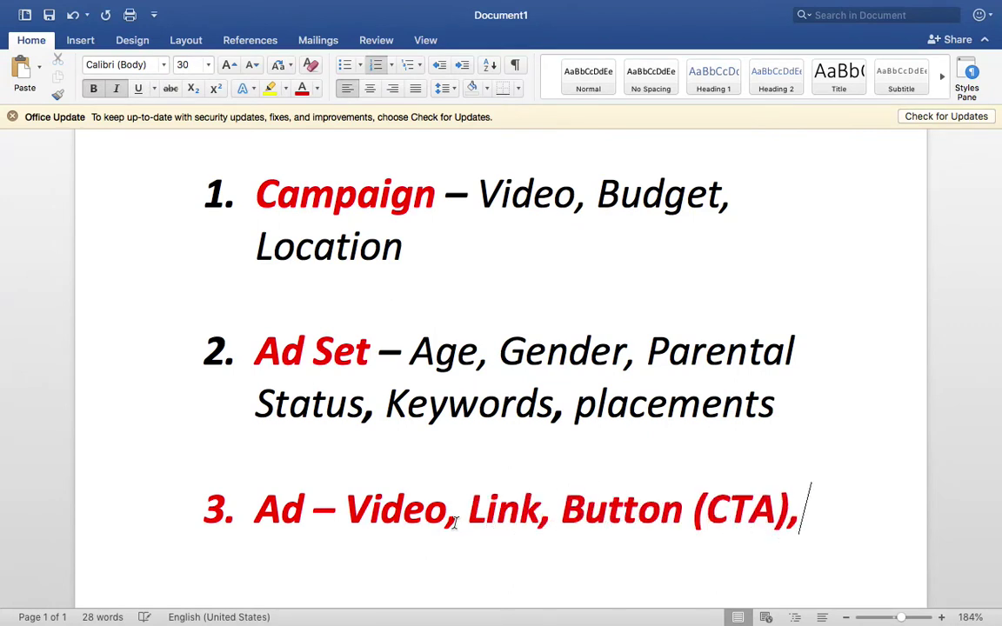
{"action": "scroll", "coordinate": [454, 522], "scroll_direction": "down", "scroll_amount": 1}
{"action": "type", "text": "Headline"}
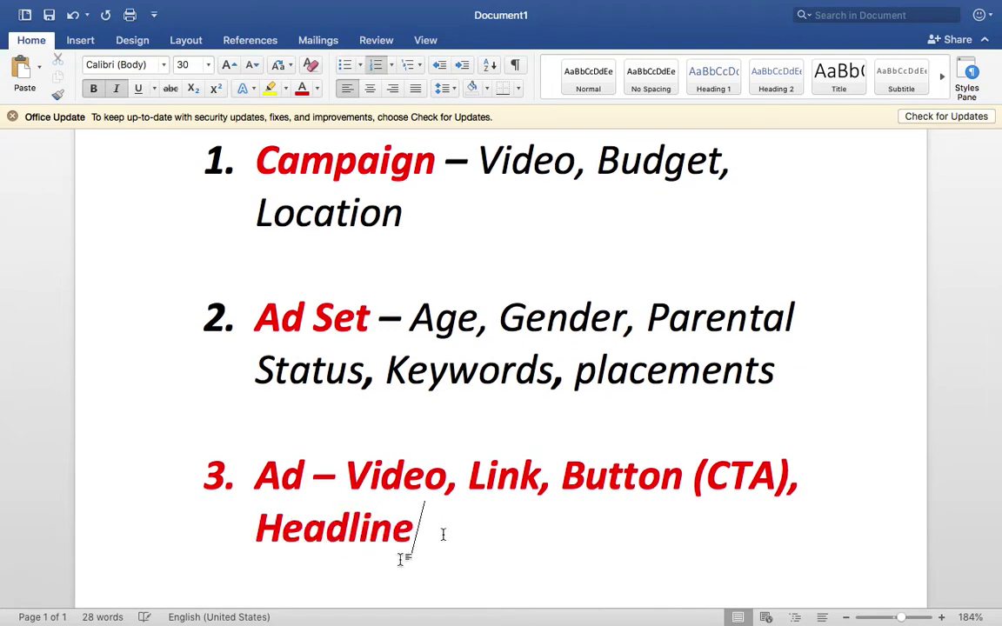
- Make the text "Video, Link, Button (CTA), Headline" black and remove its bold, keeping it italic
{"action": "left_click_drag", "start_coordinate": [451, 532], "coordinate": [371, 490]}
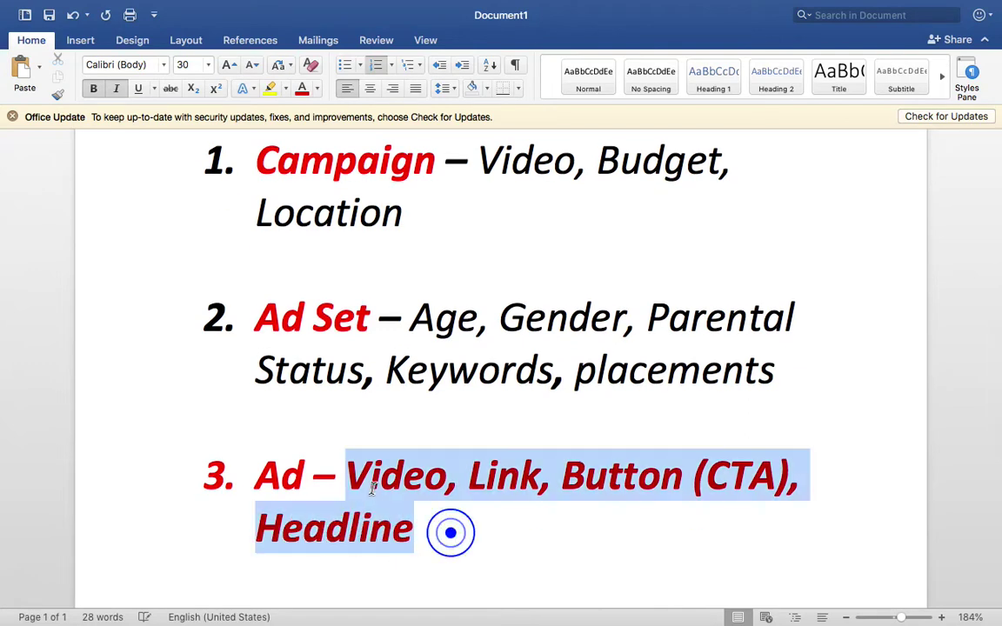
{"action": "left_click", "coordinate": [317, 88]}
{"action": "left_click", "coordinate": [319, 160]}
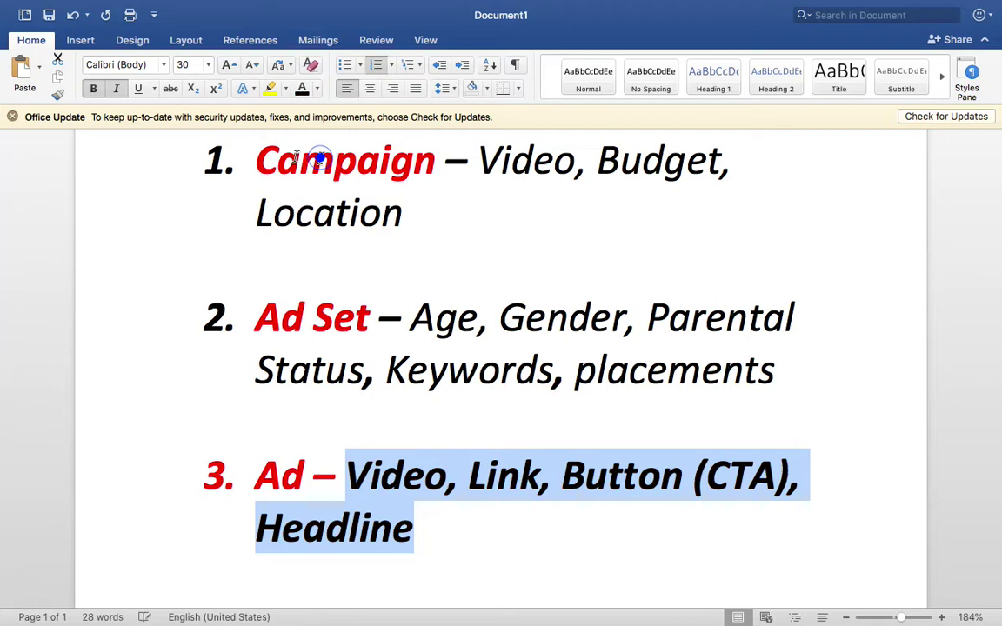
{"action": "left_click", "coordinate": [93, 88]}
{"action": "left_click", "coordinate": [116, 89]}
{"action": "left_click", "coordinate": [117, 90]}
{"action": "left_click", "coordinate": [532, 513]}
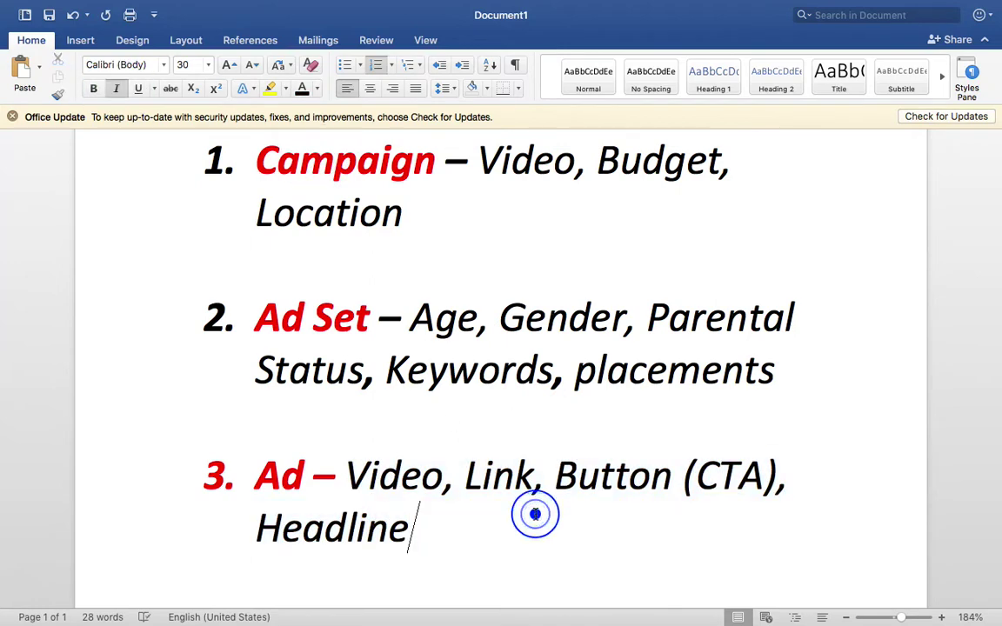
{"action": "scroll", "coordinate": [533, 512], "scroll_direction": "up", "scroll_amount": 1}
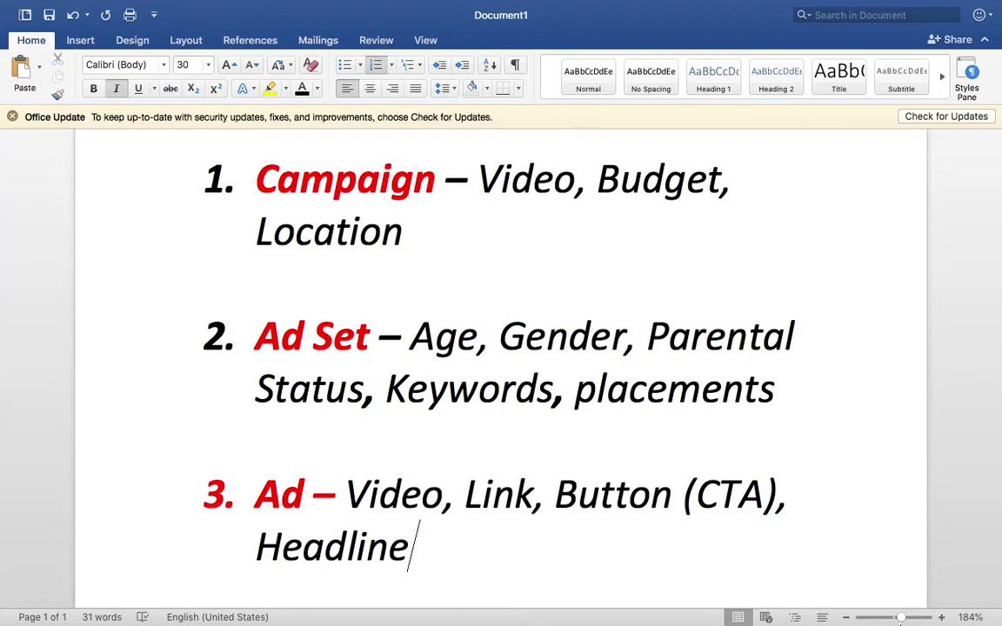
{"action": "left_click_drag", "start_coordinate": [905, 617], "coordinate": [897, 617]}
{"action": "scroll", "coordinate": [599, 524], "scroll_direction": "down", "scroll_amount": 2}
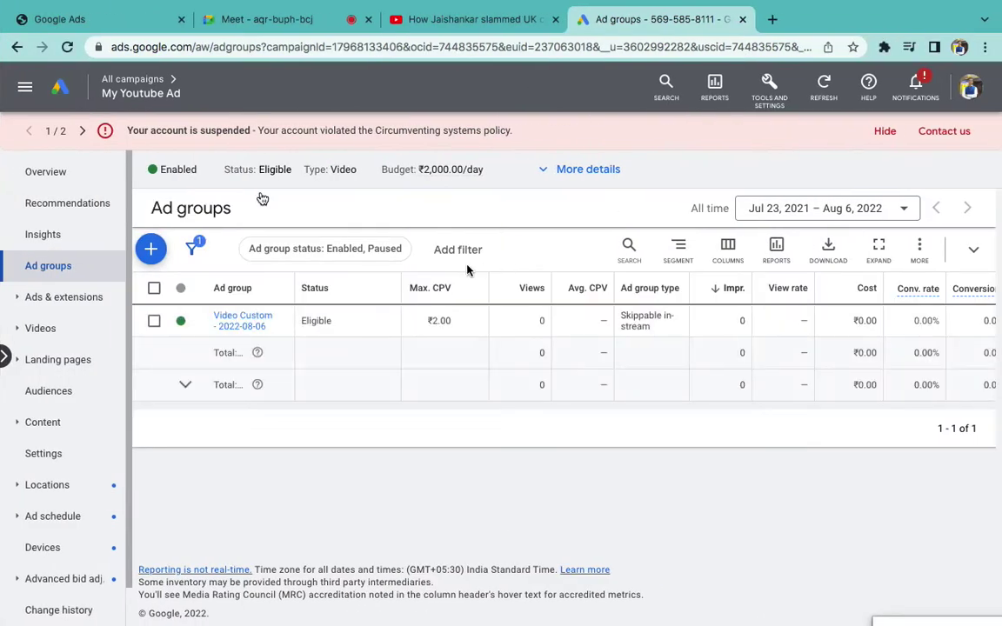
- Back in Google Ads, go from the ad groups to all campaigns and start a new campaign
{"action": "left_click", "coordinate": [161, 80]}
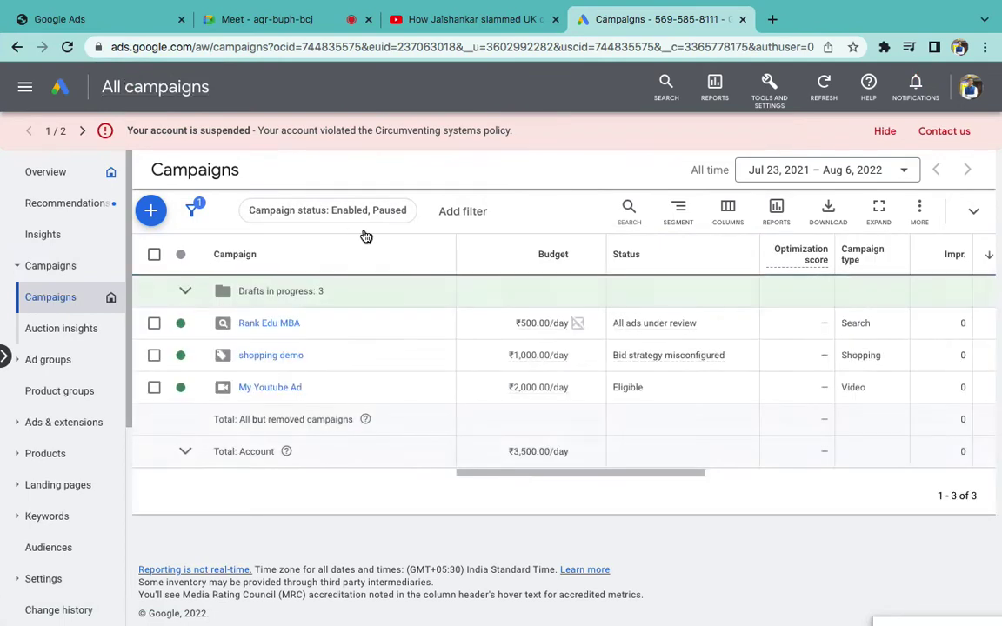
{"action": "left_click", "coordinate": [18, 272]}
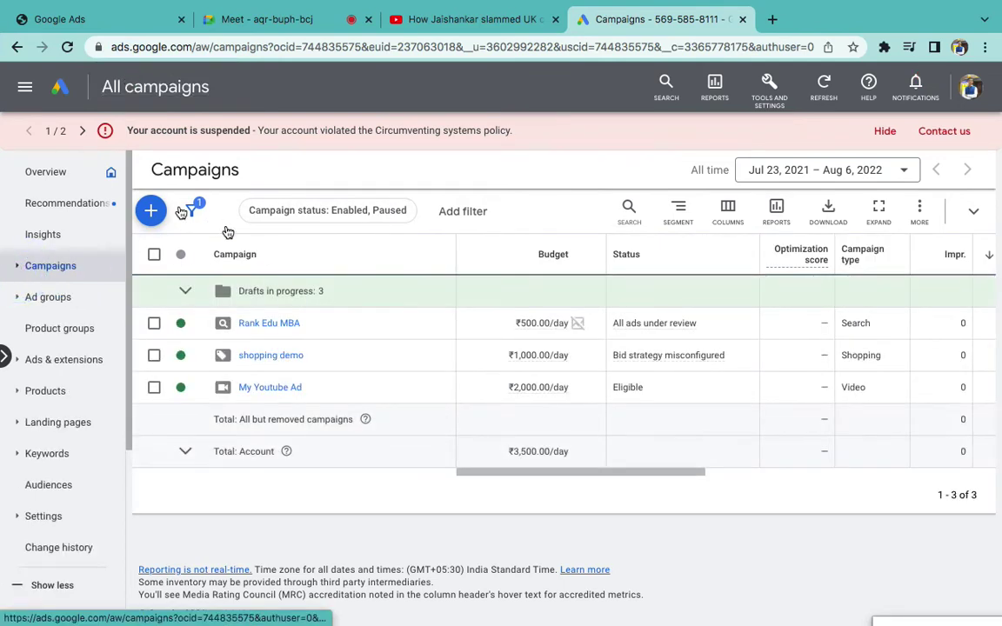
{"action": "left_click", "coordinate": [151, 214]}
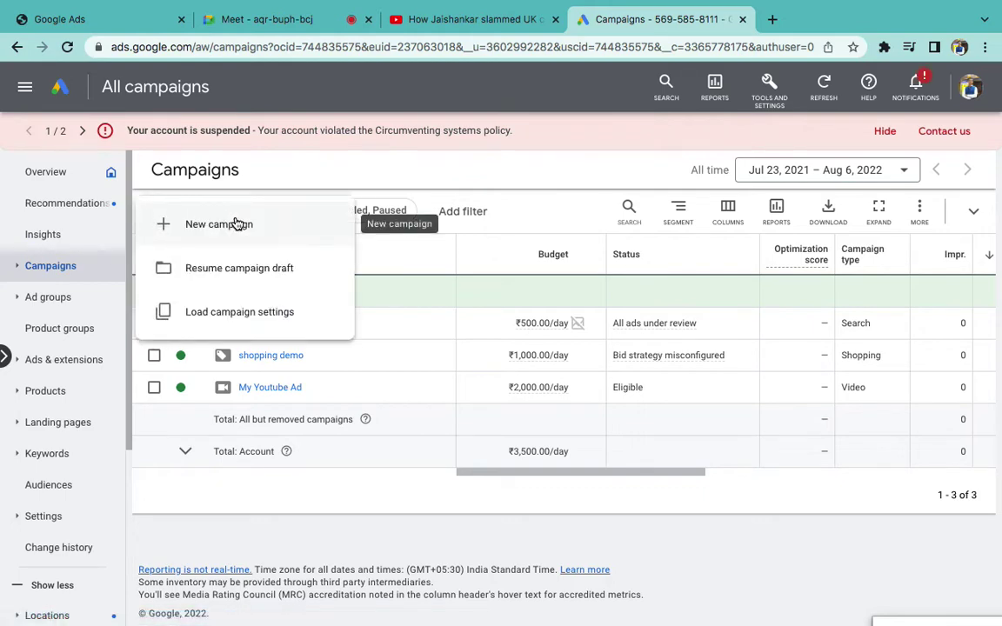
{"action": "left_click", "coordinate": [240, 224]}
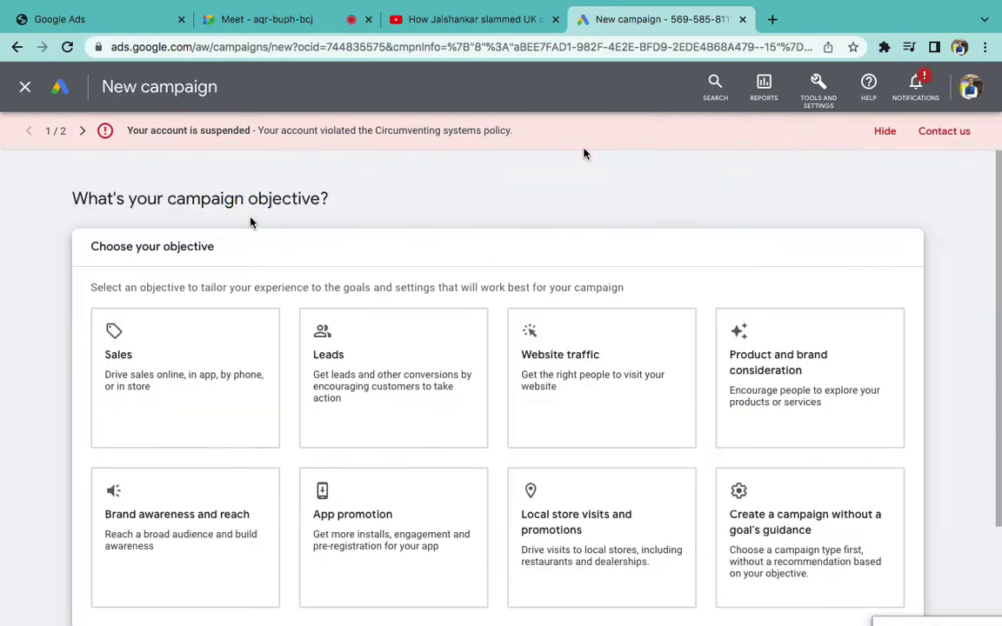
- Choose to create the campaign without a goal's guidance and select Video as the campaign type
{"action": "scroll", "coordinate": [966, 391], "scroll_direction": "down", "scroll_amount": 2}
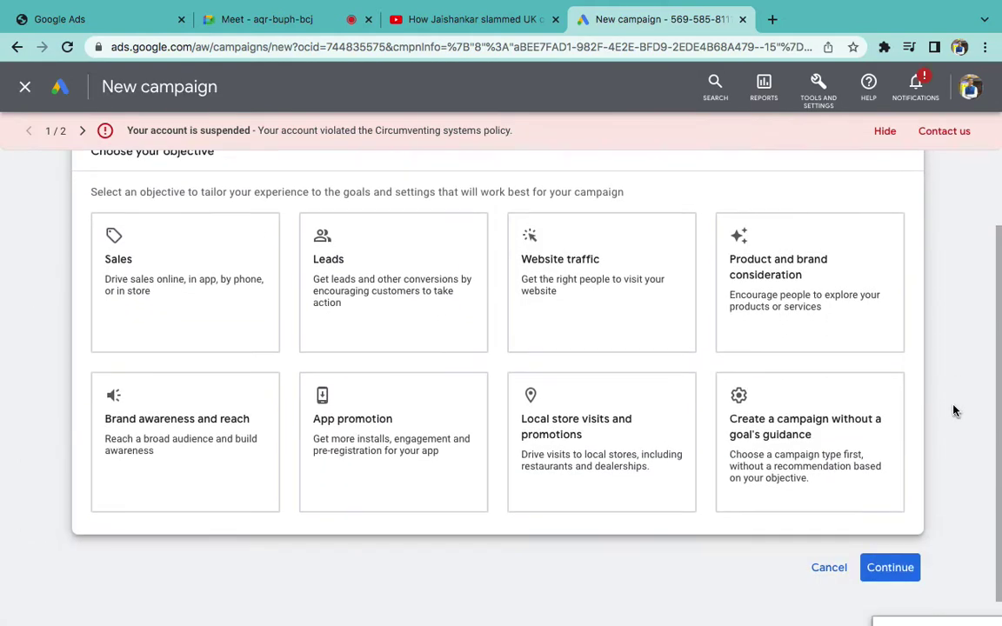
{"action": "left_click", "coordinate": [796, 440]}
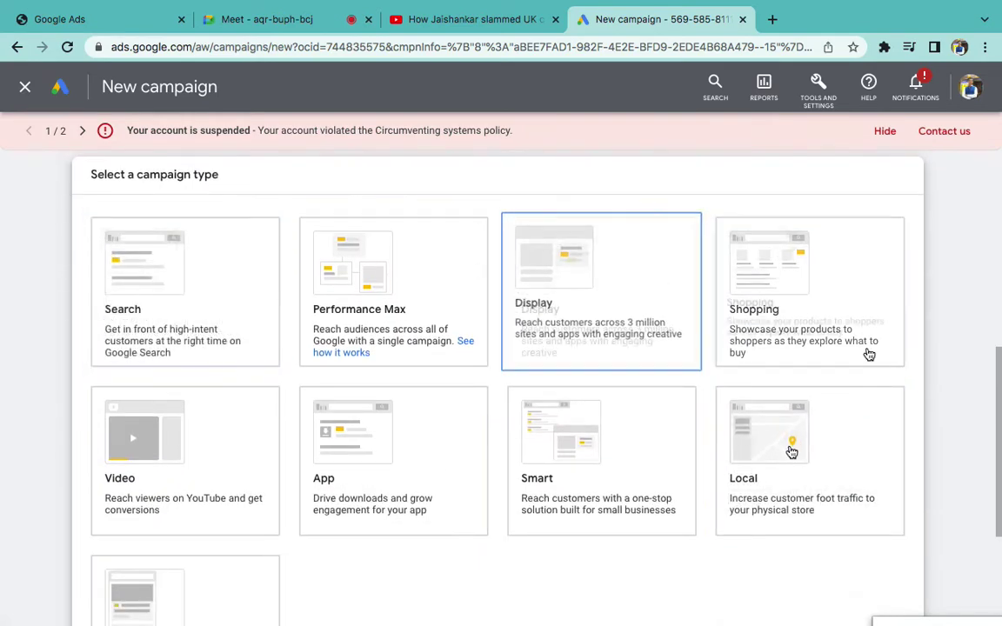
{"action": "scroll", "coordinate": [267, 556], "scroll_direction": "down", "scroll_amount": 1}
{"action": "scroll", "coordinate": [267, 557], "scroll_direction": "down", "scroll_amount": 1}
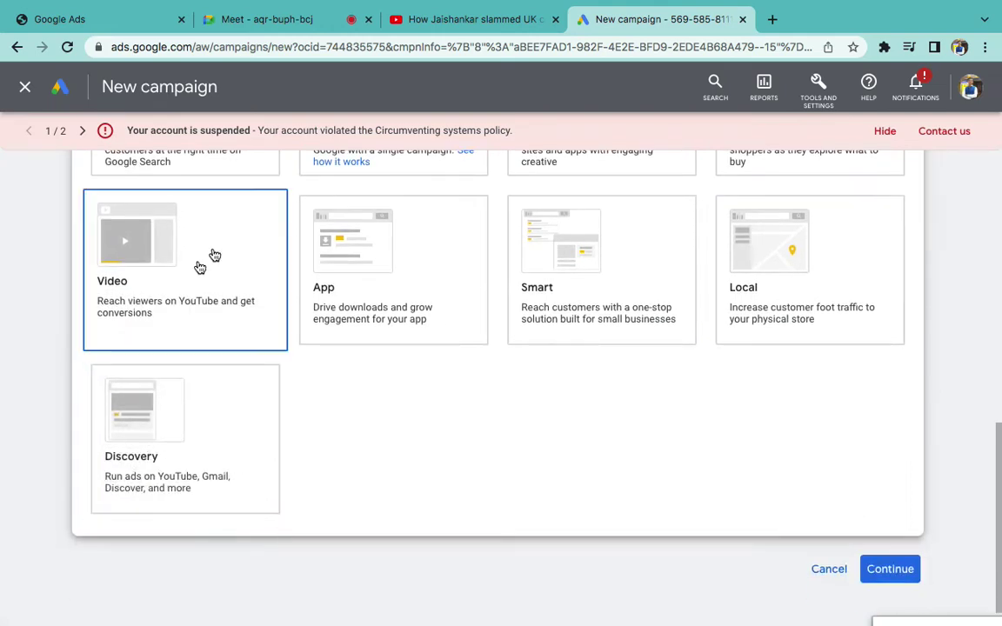
{"action": "left_click", "coordinate": [205, 270]}
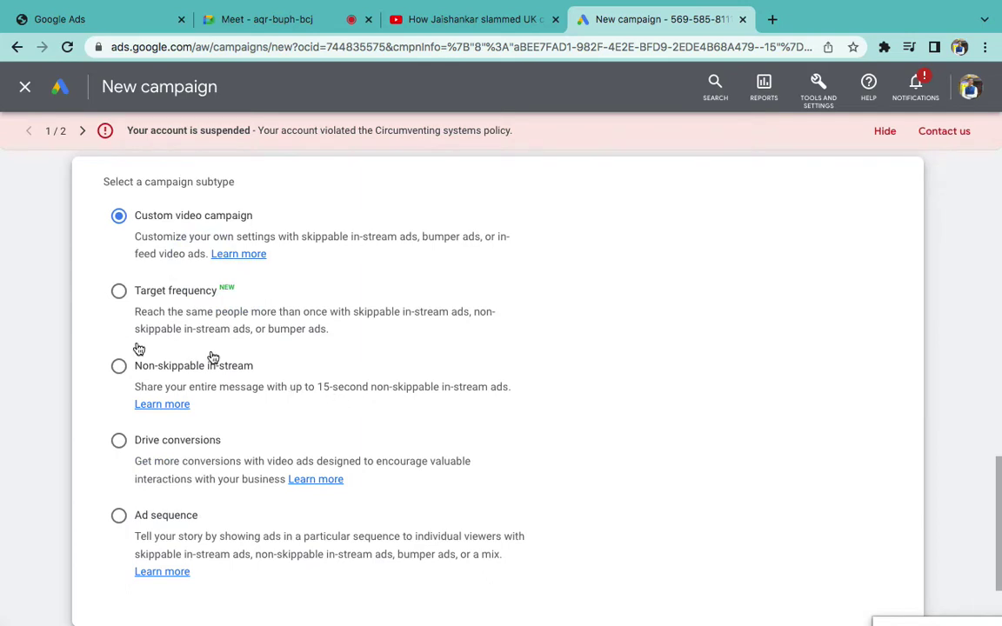
- Try the Non-skippable in-stream and Ad sequence campaign subtypes and look over the subtype descriptions
{"action": "left_click", "coordinate": [117, 367]}
{"action": "scroll", "coordinate": [117, 369], "scroll_direction": "down", "scroll_amount": 1}
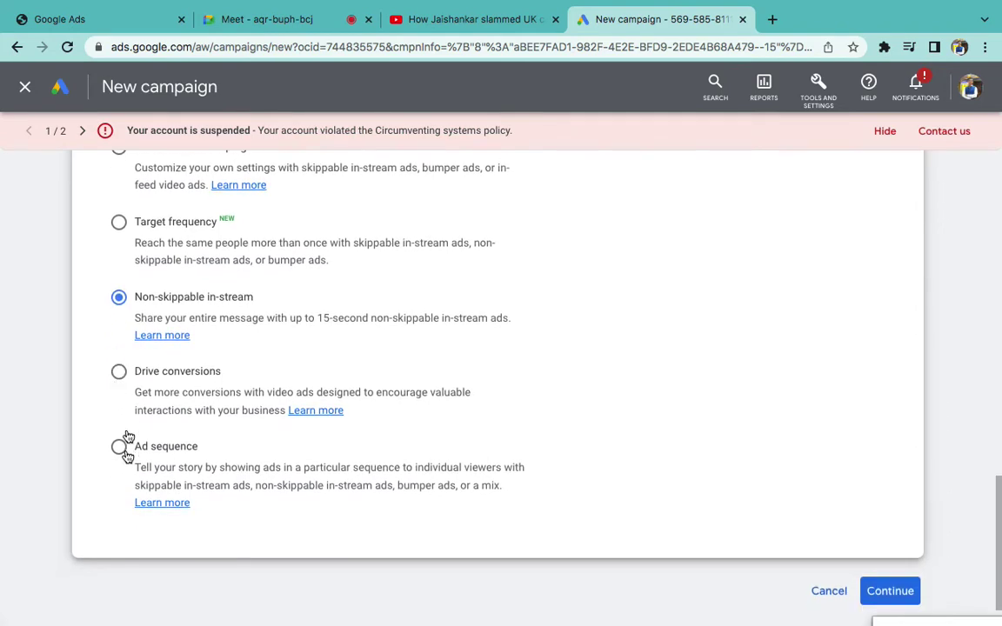
{"action": "left_click", "coordinate": [119, 454]}
{"action": "scroll", "coordinate": [338, 476], "scroll_direction": "up", "scroll_amount": 2}
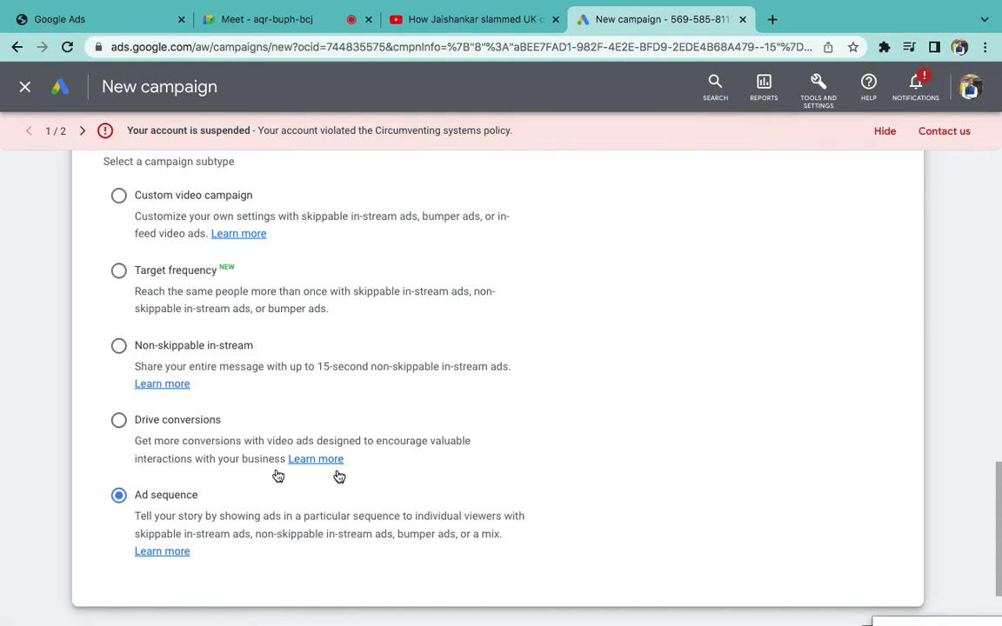
{"action": "scroll", "coordinate": [148, 377], "scroll_direction": "up", "scroll_amount": 1}
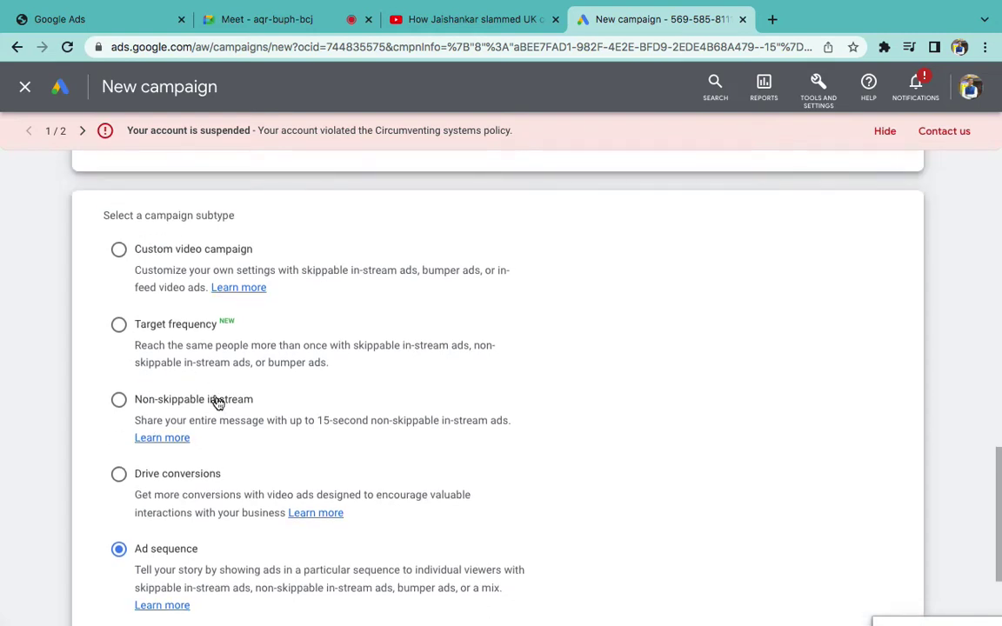
{"action": "scroll", "coordinate": [271, 474], "scroll_direction": "down", "scroll_amount": 1}
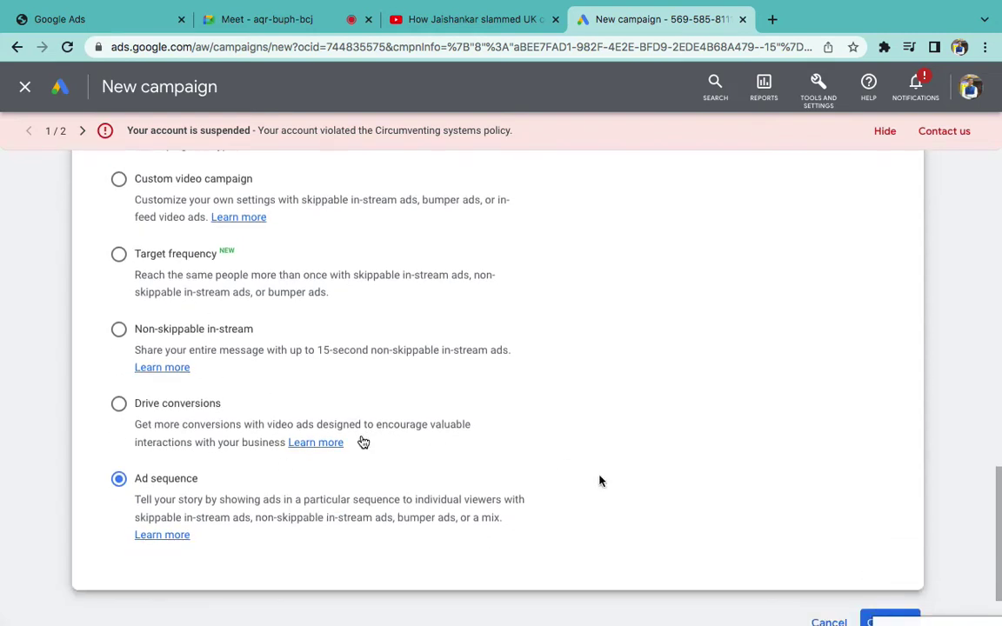
- Select the Non-skippable in-stream subtype, check its 15-second limit, and continue to the campaign settings
{"action": "left_click", "coordinate": [118, 329]}
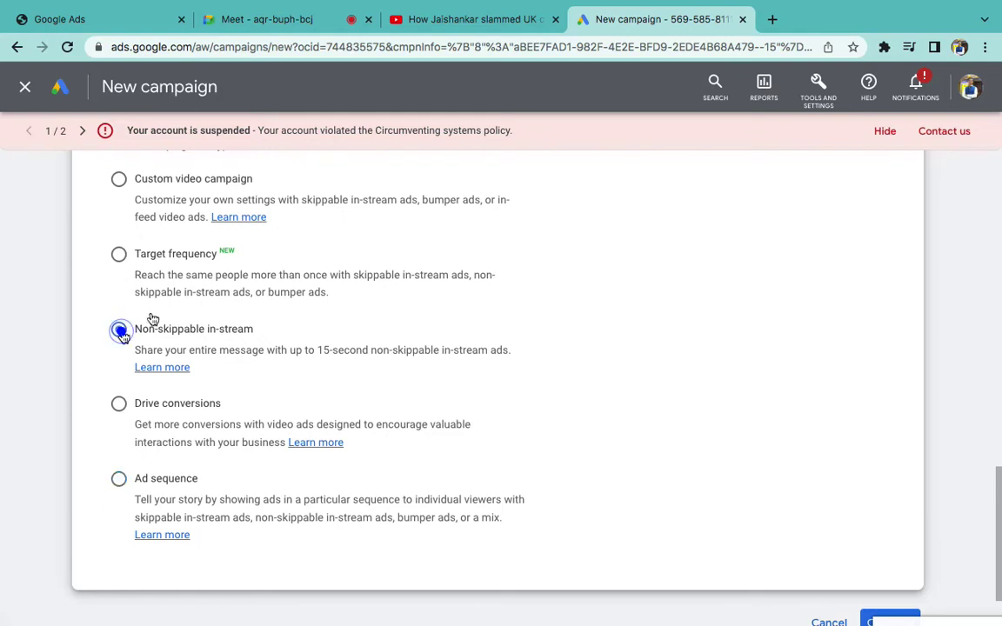
{"action": "scroll", "coordinate": [786, 476], "scroll_direction": "down", "scroll_amount": 1}
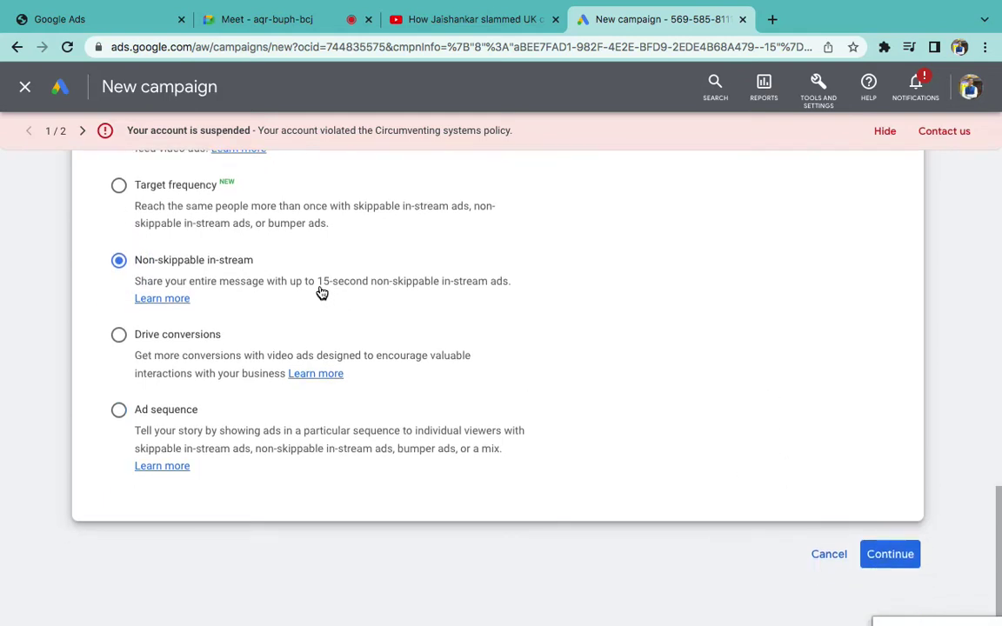
{"action": "left_click_drag", "start_coordinate": [318, 287], "coordinate": [441, 290]}
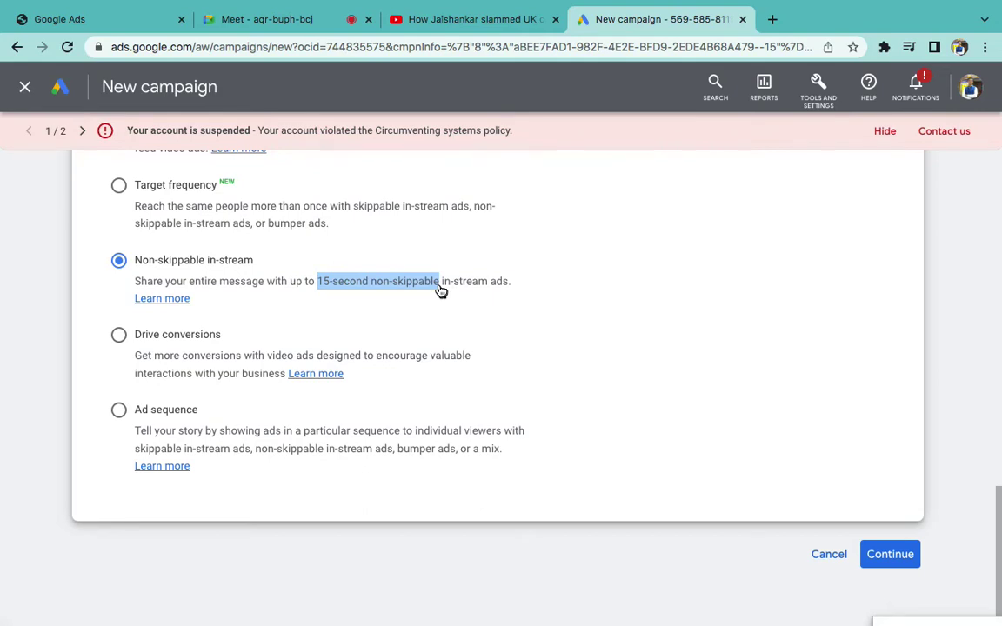
{"action": "left_click", "coordinate": [892, 568]}
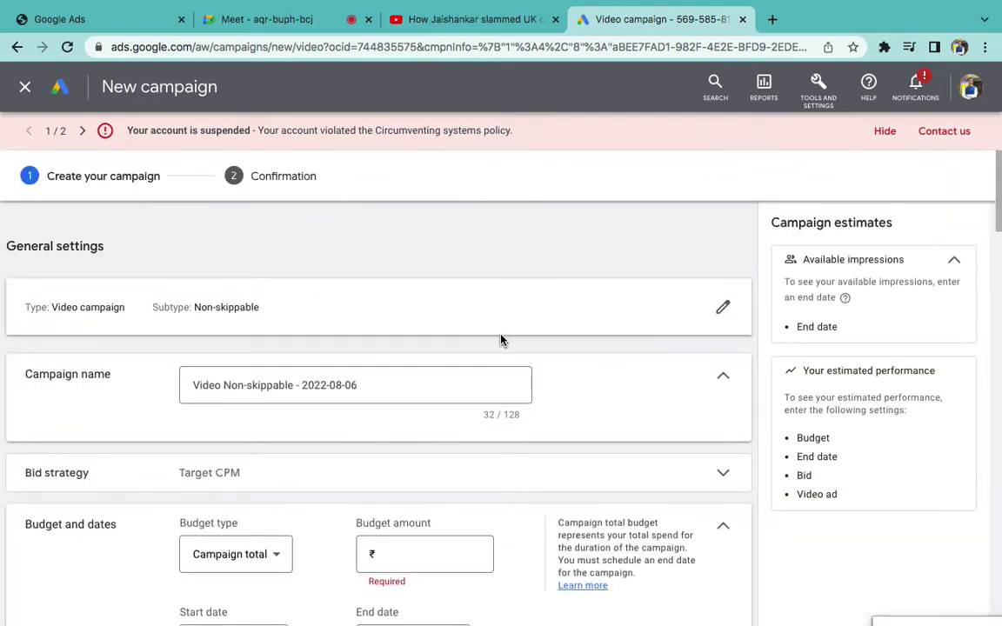
- Replace the non-skippable campaign's default name with "Bumper Ad"
{"action": "key", "text": "ctrl+Left"}
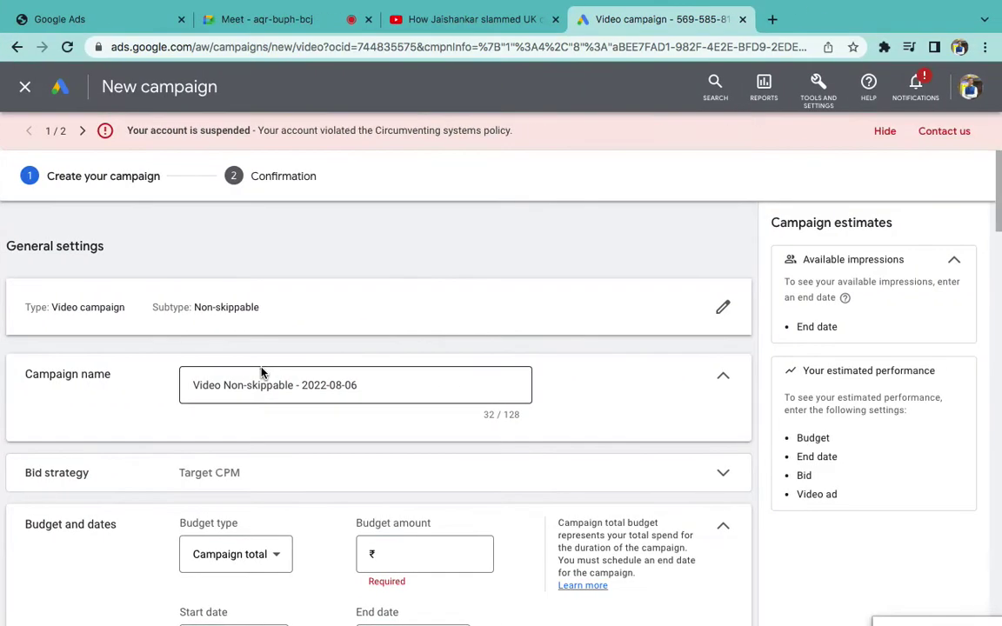
{"action": "left_click", "coordinate": [260, 385]}
{"action": "triple_click", "coordinate": [259, 388]}
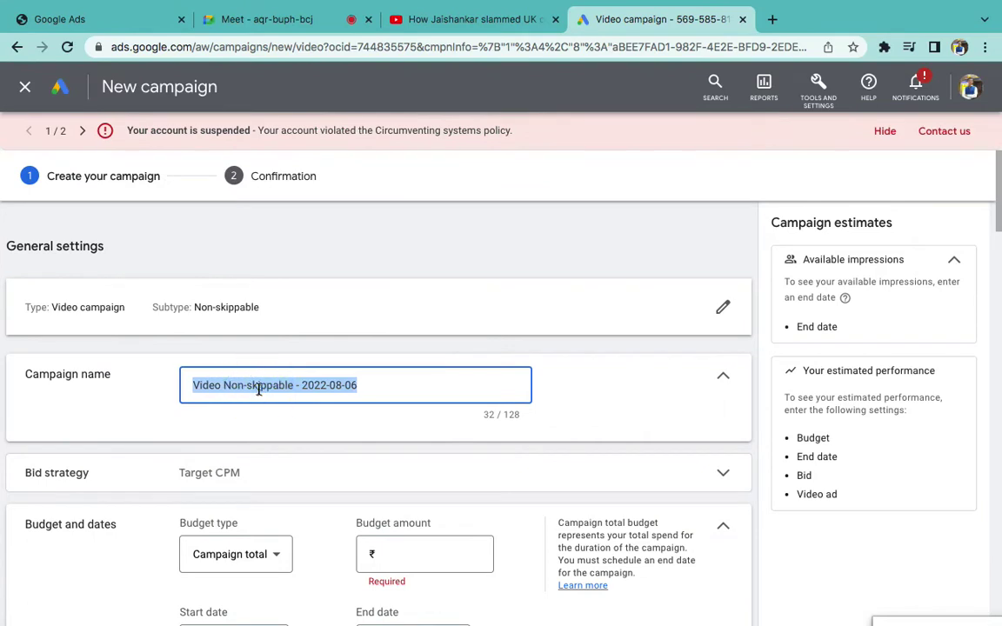
{"action": "type", "text": "Bumper Ad"}
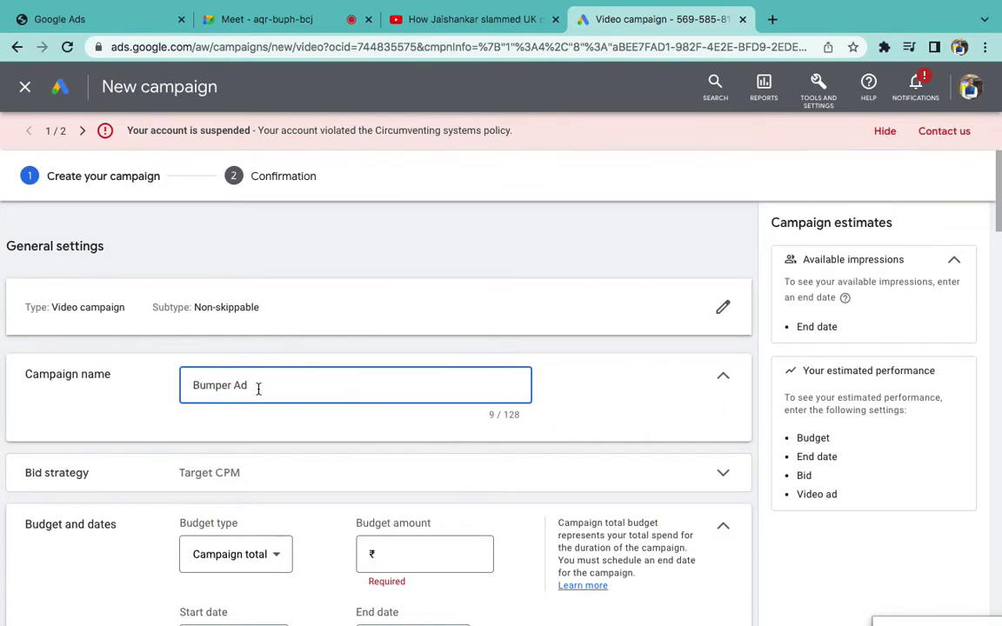
{"action": "scroll", "coordinate": [258, 391], "scroll_direction": "down", "scroll_amount": 1}
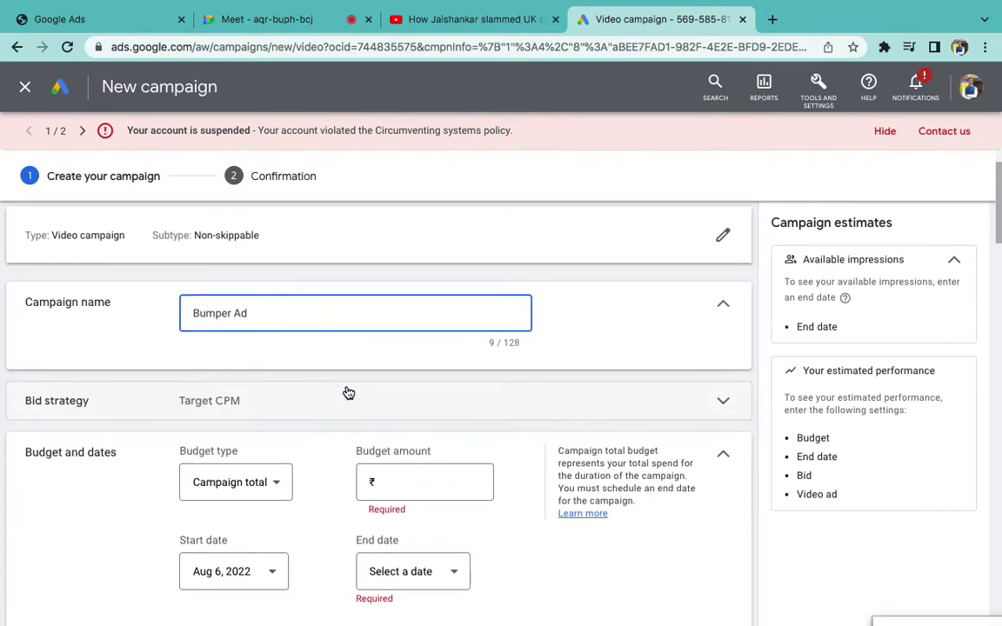
{"action": "scroll", "coordinate": [347, 393], "scroll_direction": "down", "scroll_amount": 1}
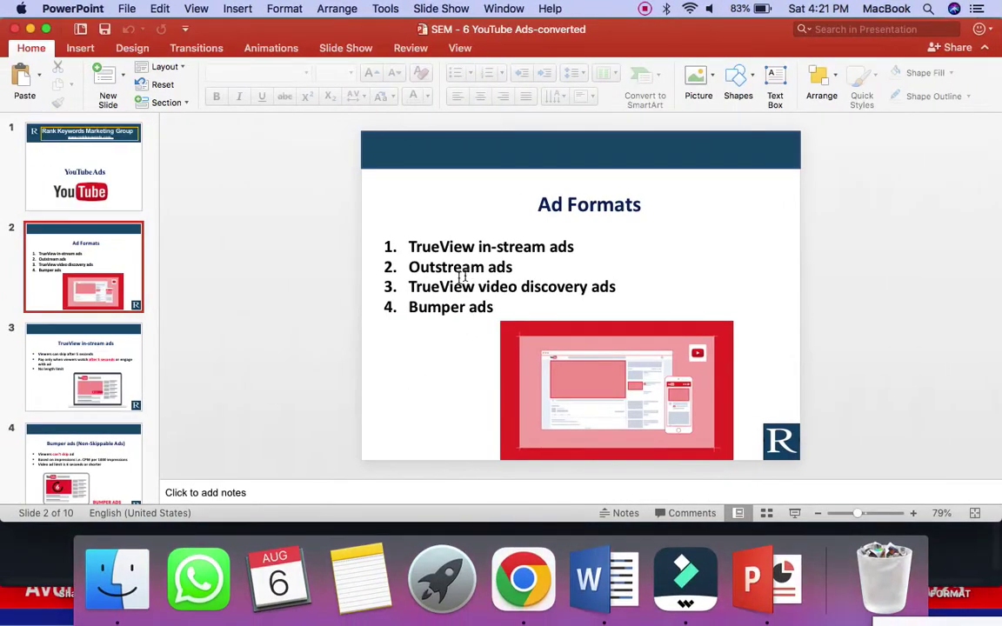
- Review the presentation's Bumper ads (Non-Skippable Ads) slide and return to the Google Ads campaign form
{"action": "left_click", "coordinate": [98, 347]}
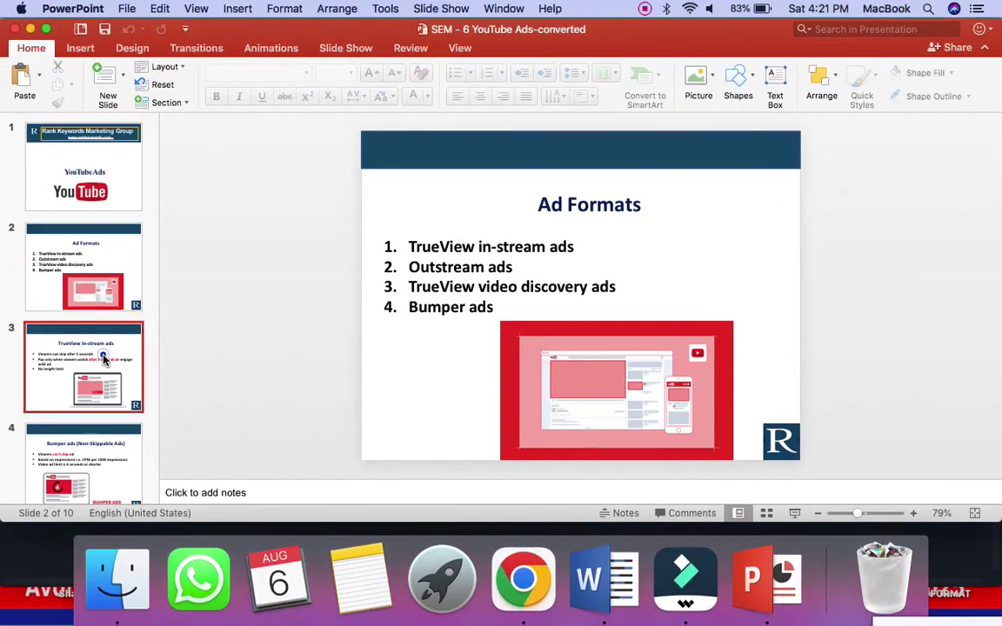
{"action": "left_click", "coordinate": [94, 381]}
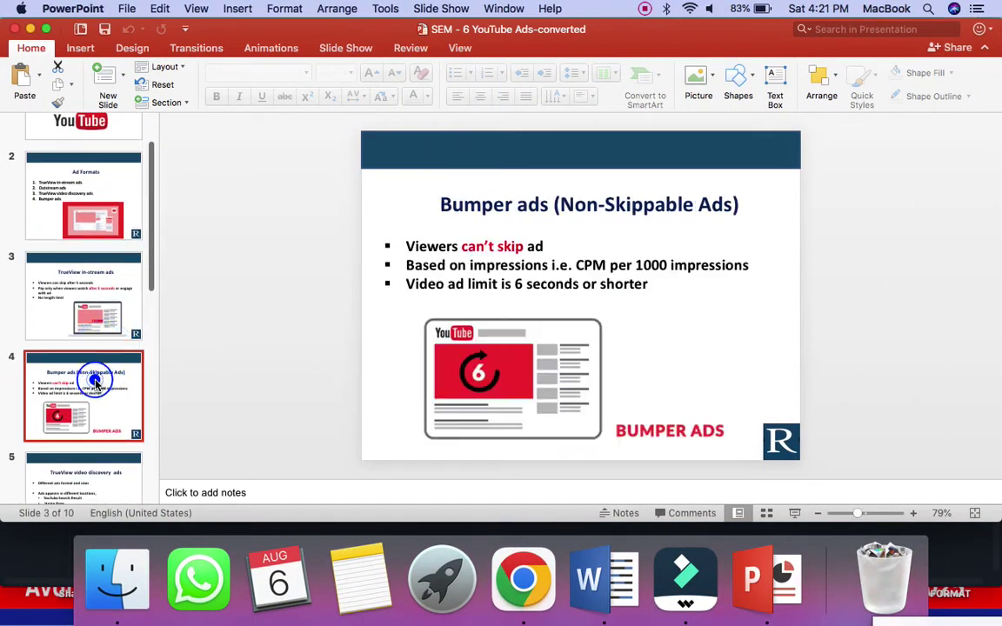
{"action": "left_click", "coordinate": [494, 204]}
{"action": "left_click", "coordinate": [445, 198]}
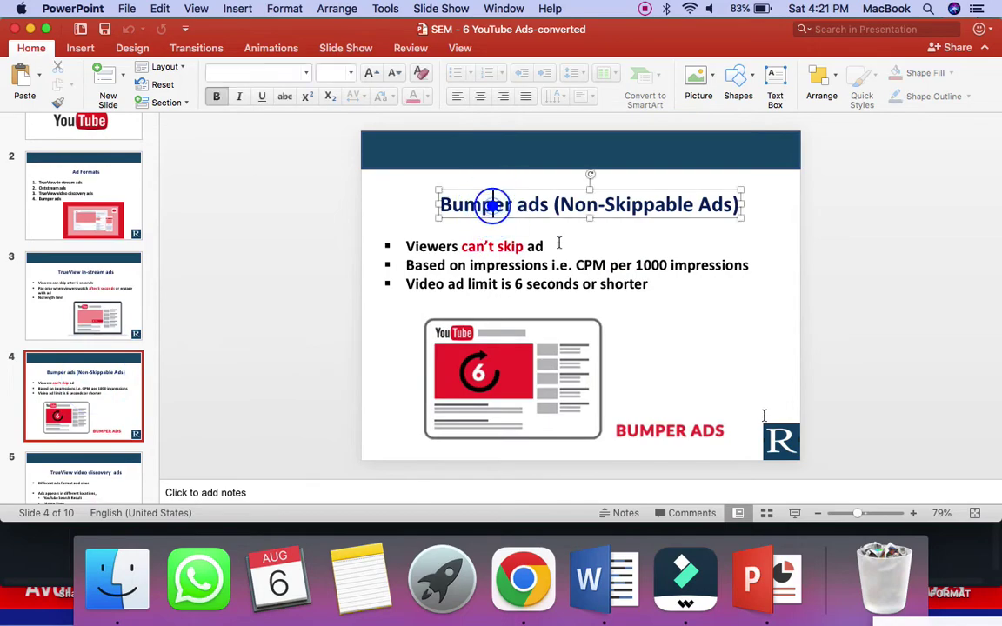
{"action": "left_click", "coordinate": [880, 372]}
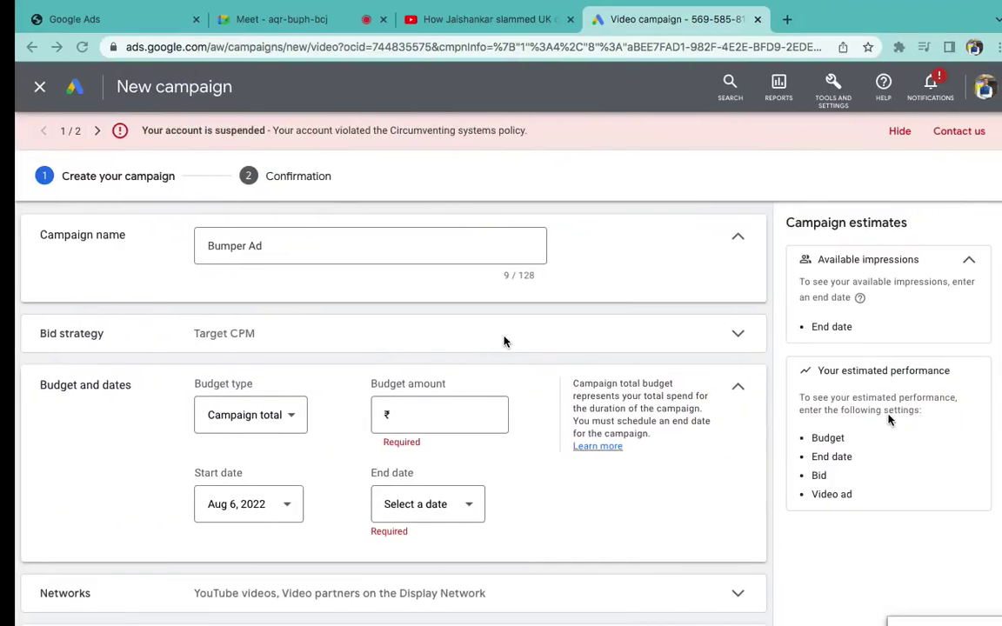
- Set the Bumper Ad campaign's budget type to Daily with a budget amount of ₹500.00
{"action": "left_click", "coordinate": [360, 258]}
{"action": "scroll", "coordinate": [348, 304], "scroll_direction": "down", "scroll_amount": 1}
{"action": "scroll", "coordinate": [335, 339], "scroll_direction": "down", "scroll_amount": 1}
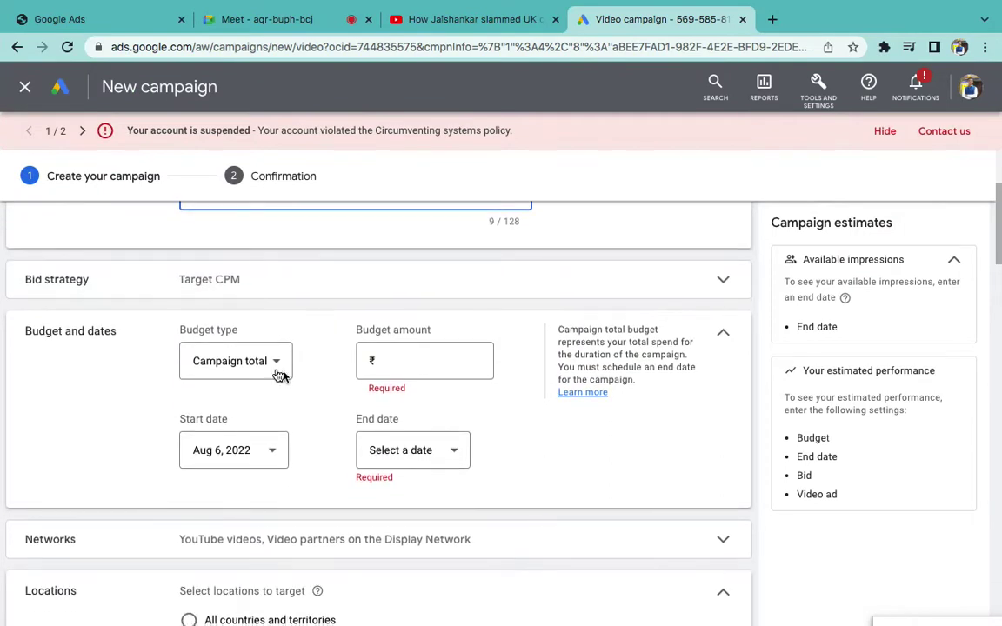
{"action": "left_click", "coordinate": [250, 361]}
{"action": "left_click", "coordinate": [214, 374]}
{"action": "left_click", "coordinate": [432, 360]}
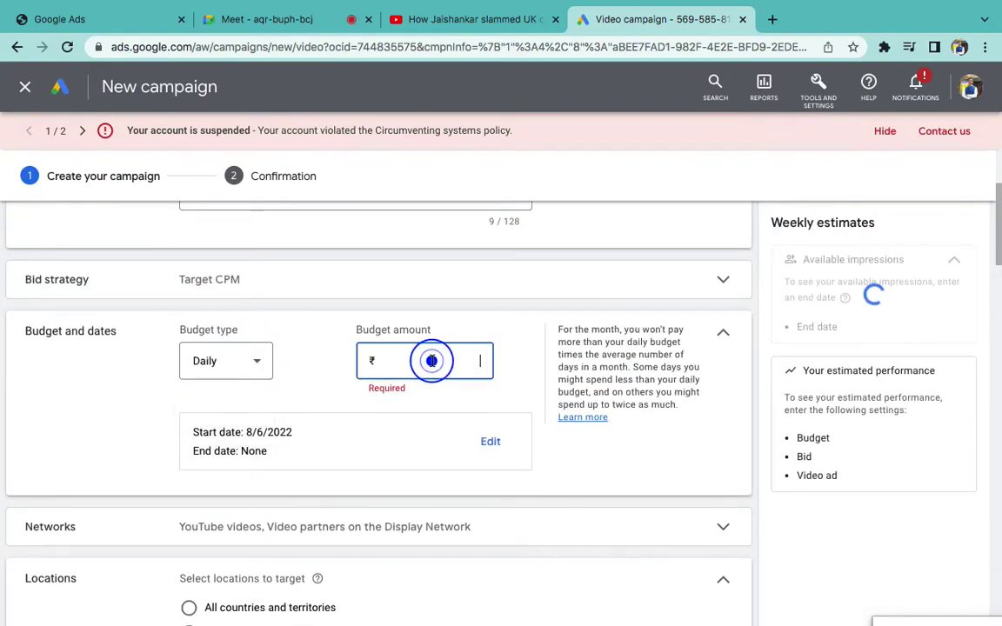
{"action": "type", "text": "500.00"}
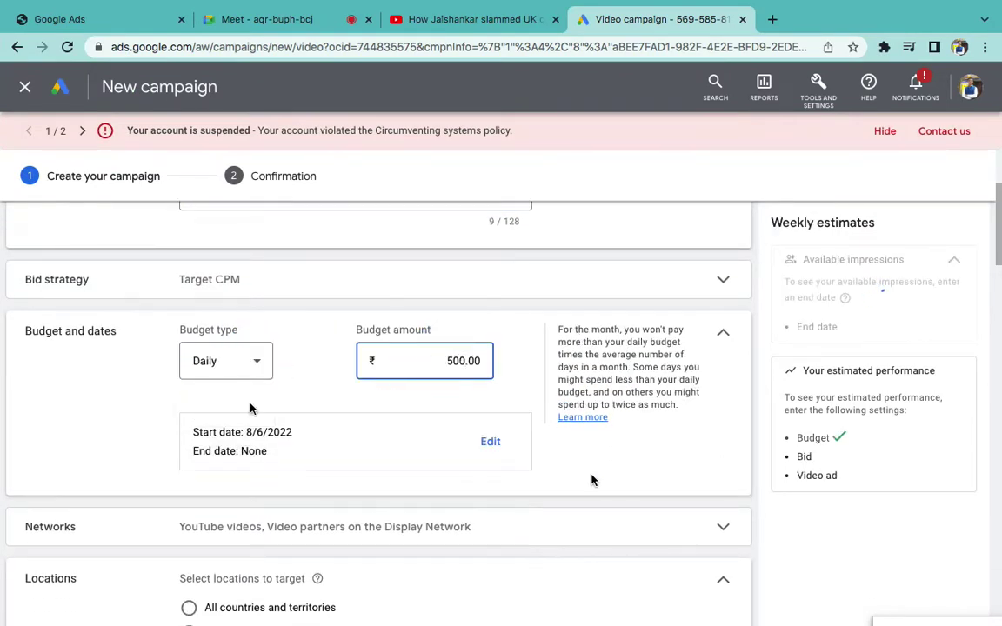
- Review the campaign's locations and languages, the ad group name section and the demographic targeting options
{"action": "scroll", "coordinate": [225, 444], "scroll_direction": "down", "scroll_amount": 3}
{"action": "scroll", "coordinate": [224, 444], "scroll_direction": "down", "scroll_amount": 1}
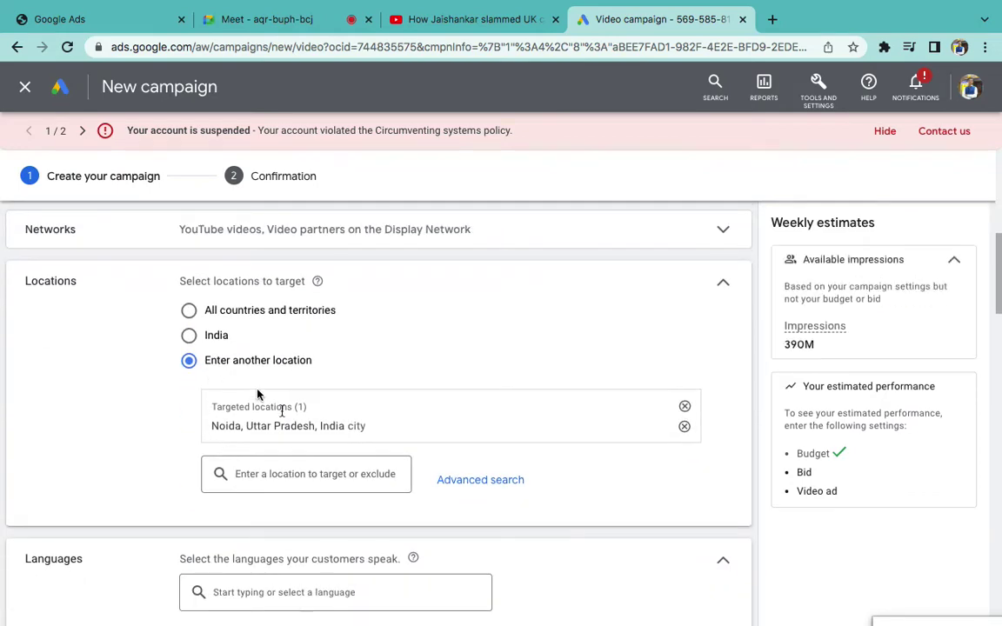
{"action": "scroll", "coordinate": [277, 438], "scroll_direction": "down", "scroll_amount": 10}
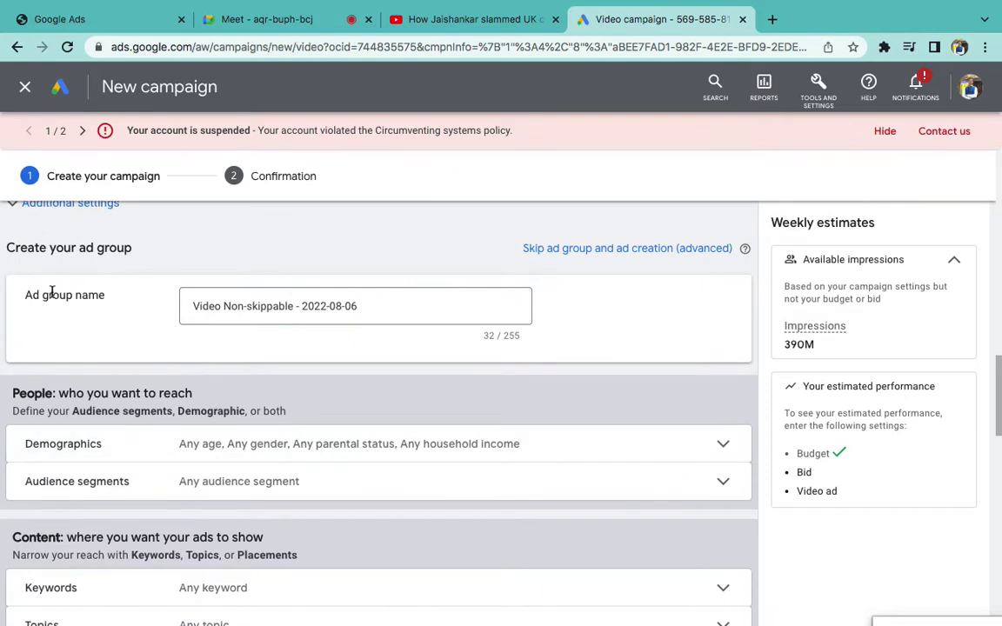
{"action": "left_click_drag", "start_coordinate": [99, 297], "coordinate": [24, 295]}
{"action": "scroll", "coordinate": [50, 293], "scroll_direction": "down", "scroll_amount": 2}
{"action": "left_click", "coordinate": [100, 283]}
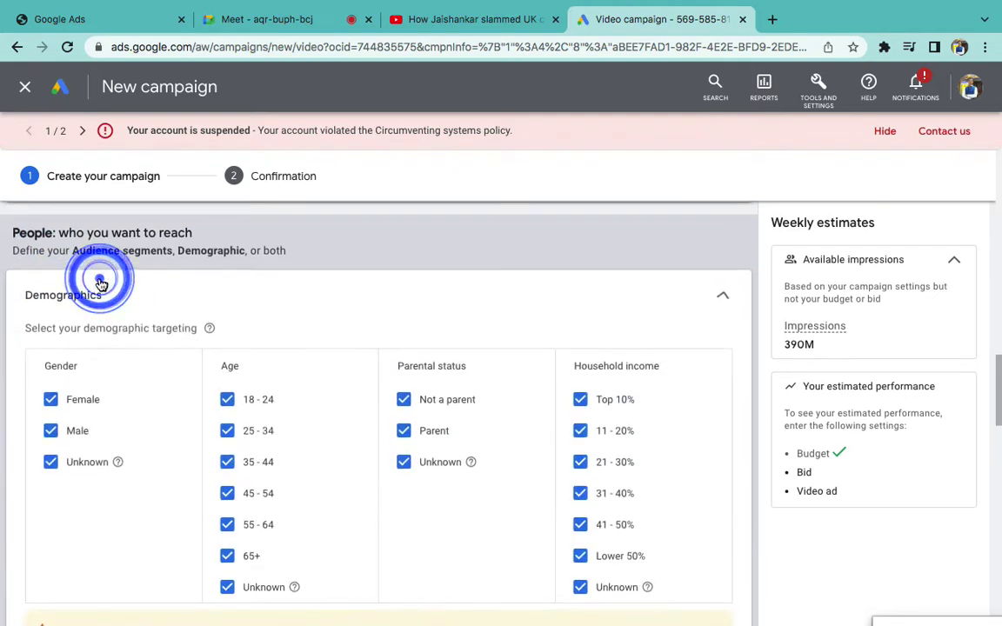
{"action": "scroll", "coordinate": [560, 425], "scroll_direction": "down", "scroll_amount": 5}
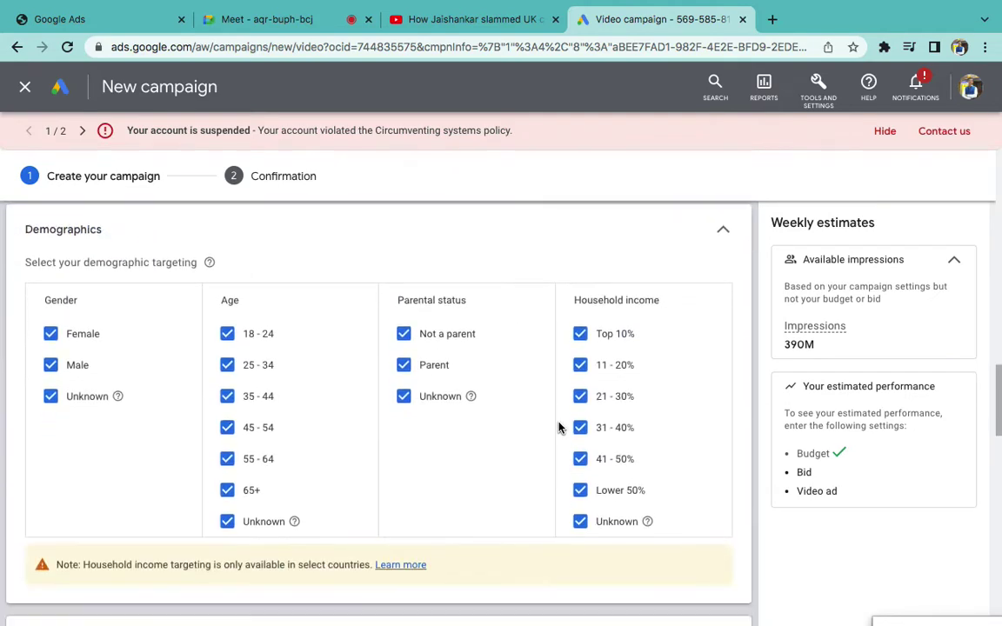
{"action": "scroll", "coordinate": [559, 426], "scroll_direction": "down", "scroll_amount": 1}
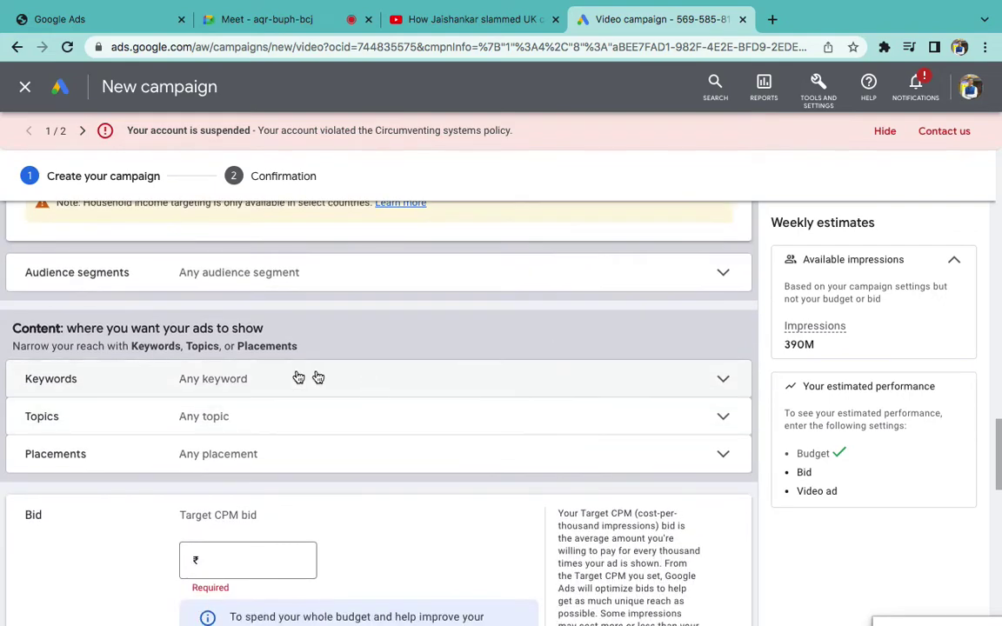
- Expand the Placements and Keywords targeting sections and look over their options
{"action": "left_click", "coordinate": [192, 454]}
{"action": "scroll", "coordinate": [192, 455], "scroll_direction": "down", "scroll_amount": 2}
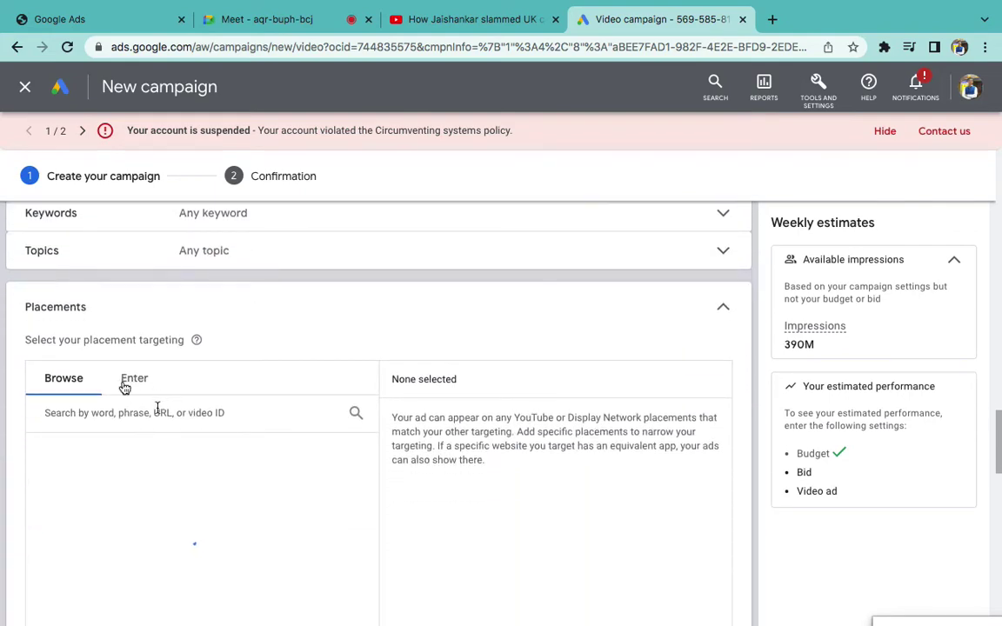
{"action": "left_click", "coordinate": [123, 245]}
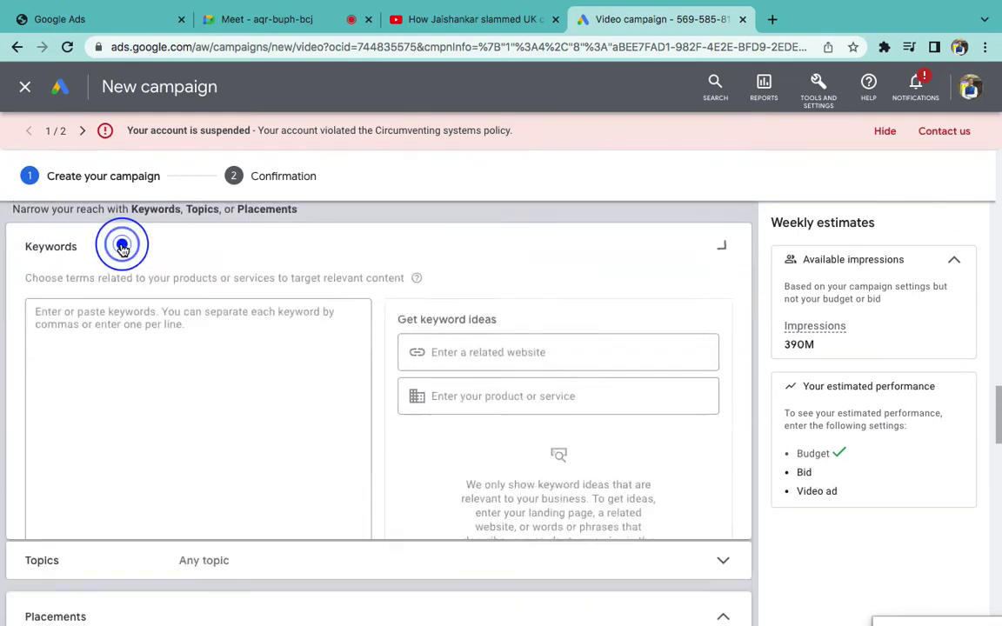
{"action": "scroll", "coordinate": [178, 343], "scroll_direction": "down", "scroll_amount": 10}
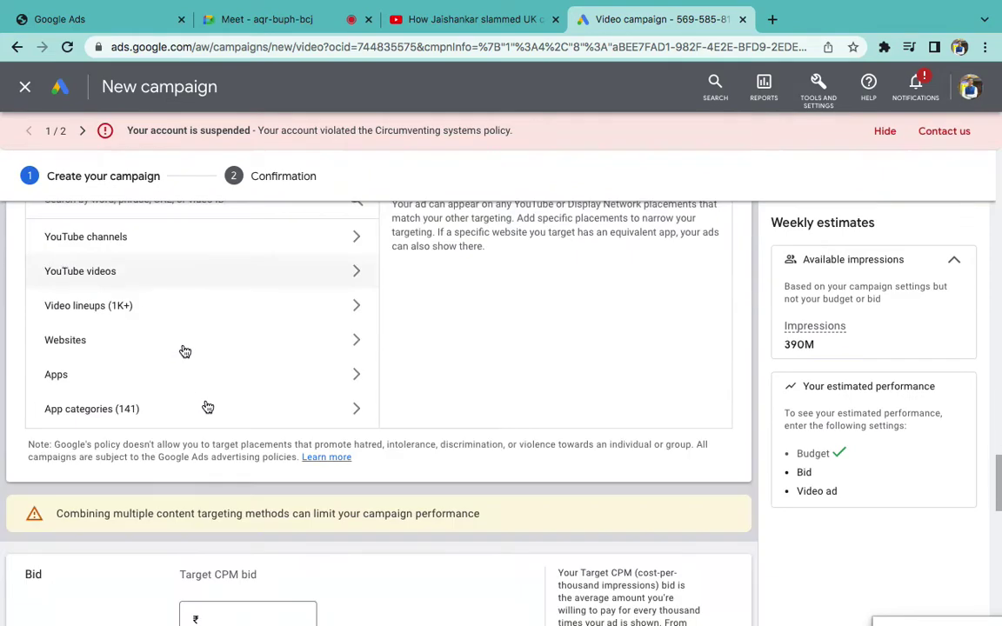
- Set the ad group's Target CPM bid to ₹3.80
{"action": "left_click", "coordinate": [235, 378]}
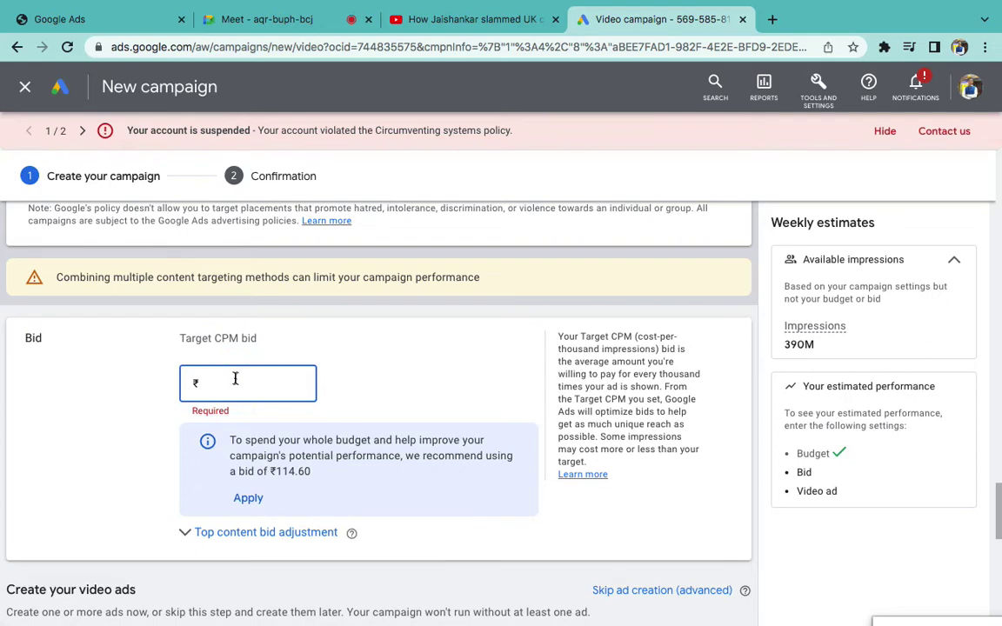
{"action": "type", "text": "3.80"}
{"action": "left_click", "coordinate": [391, 346]}
{"action": "scroll", "coordinate": [394, 346], "scroll_direction": "down", "scroll_amount": 3}
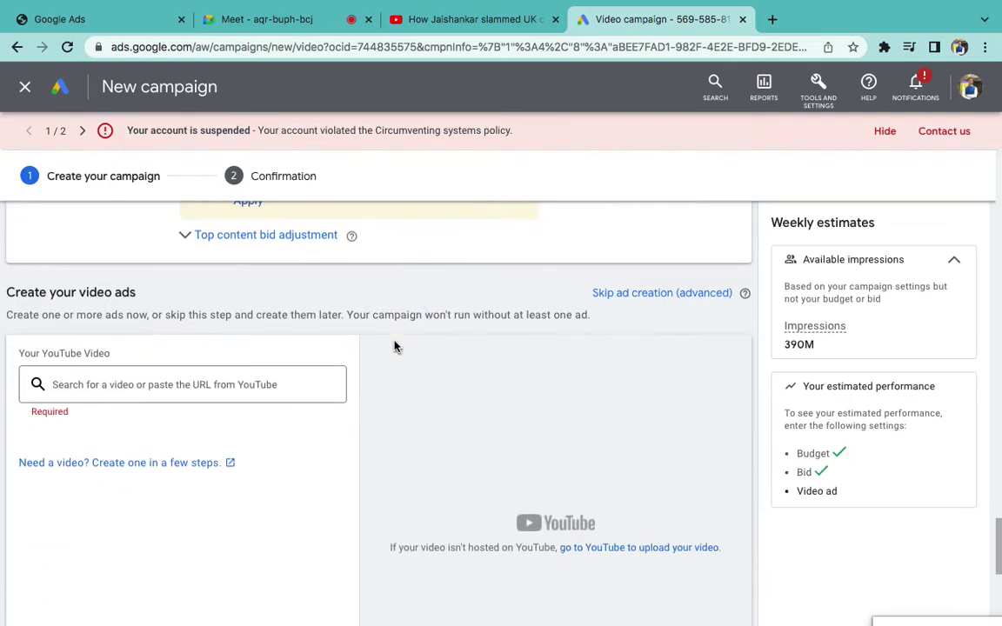
{"action": "left_click", "coordinate": [174, 339]}
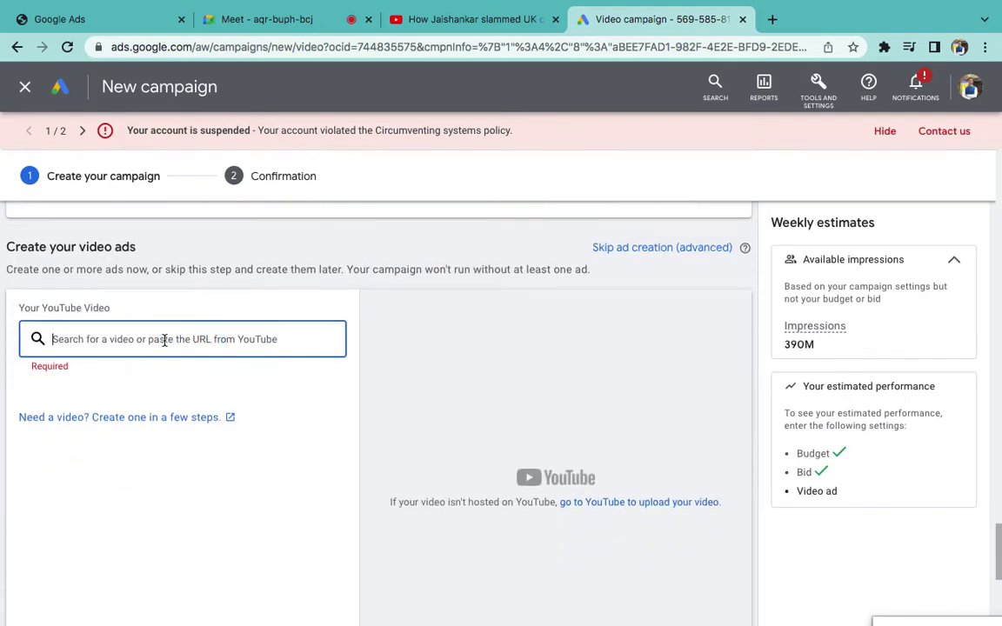
{"action": "type", "text": "https://www.youtube.com/watch?v=Pg9rlfDM4Ho"}
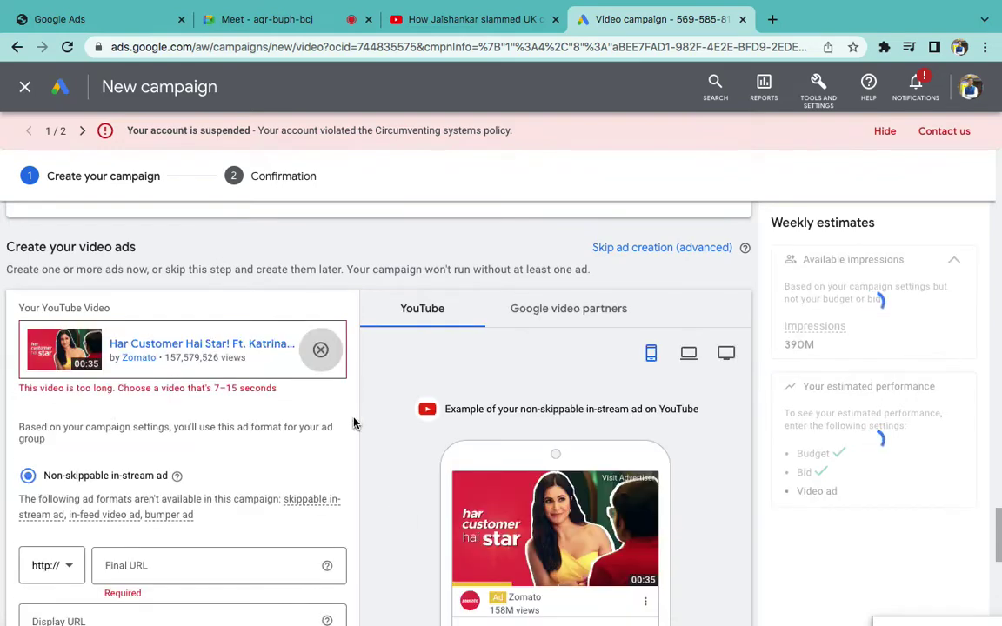
- Look over the remaining ad fields and leave the new campaign without saving it
{"action": "scroll", "coordinate": [353, 424], "scroll_direction": "down", "scroll_amount": 2}
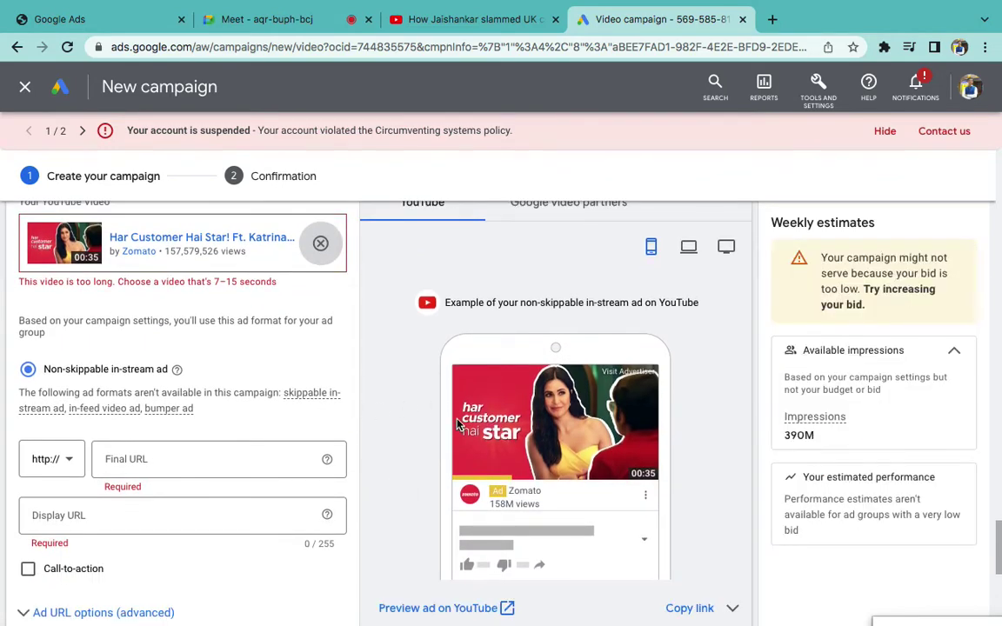
{"action": "scroll", "coordinate": [458, 425], "scroll_direction": "down", "scroll_amount": 4}
{"action": "left_click", "coordinate": [30, 84]}
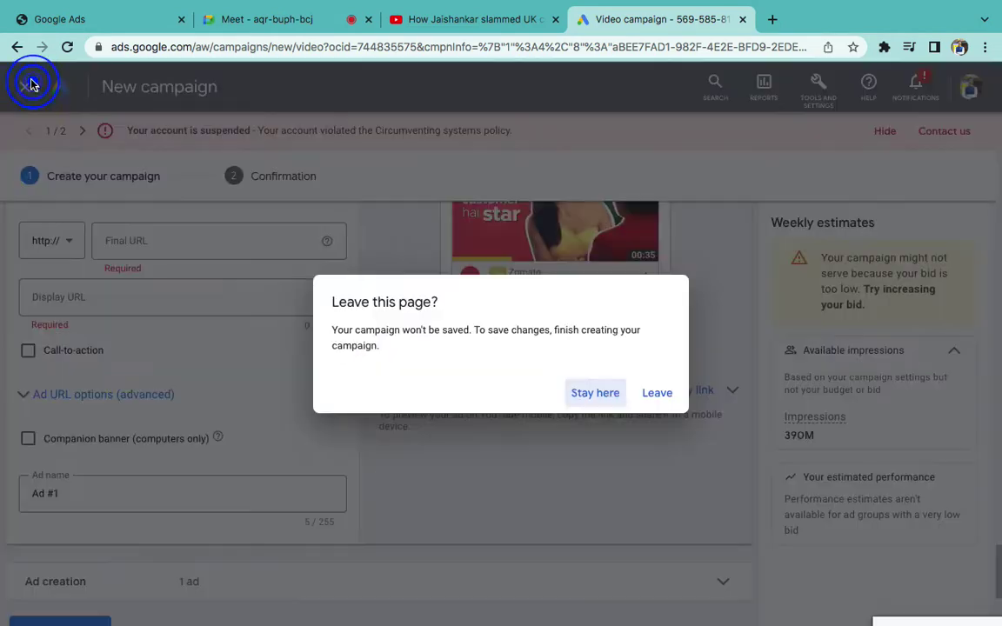
{"action": "left_click", "coordinate": [658, 396]}
- Switch to the Word notes and add a blank line and a bold fourth list item, "Billing", after the Ad item
{"action": "key", "text": "ctrl+Left"}
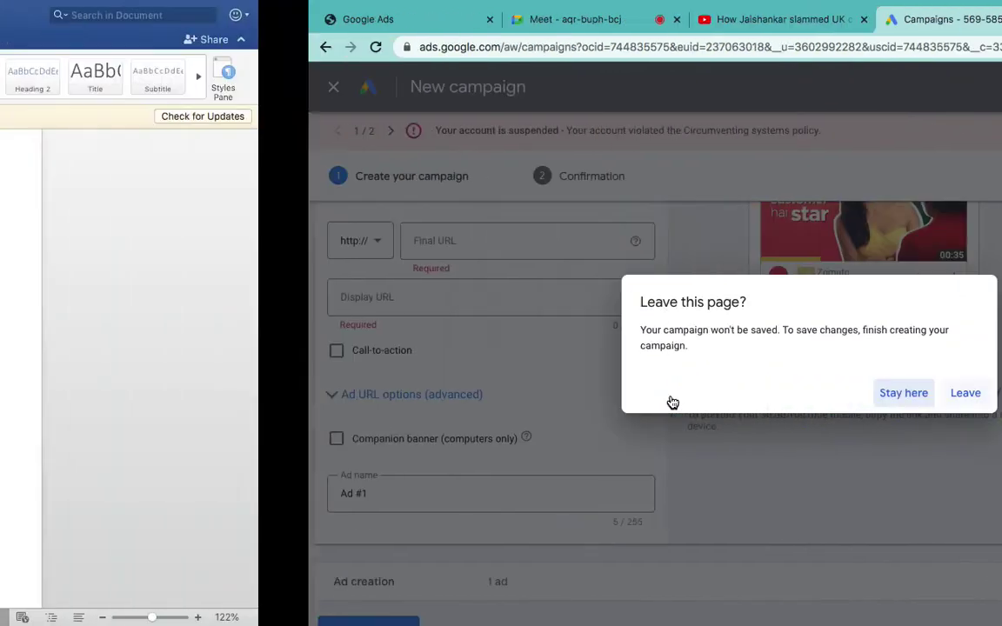
{"action": "key", "text": "Return"}
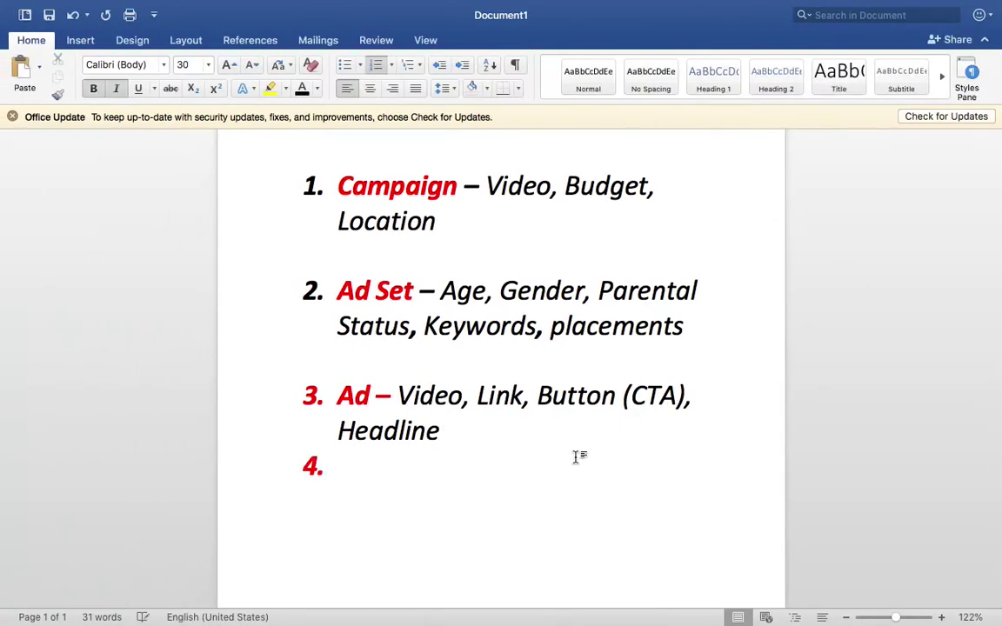
{"action": "left_click", "coordinate": [504, 433]}
{"action": "key", "text": "Down"}
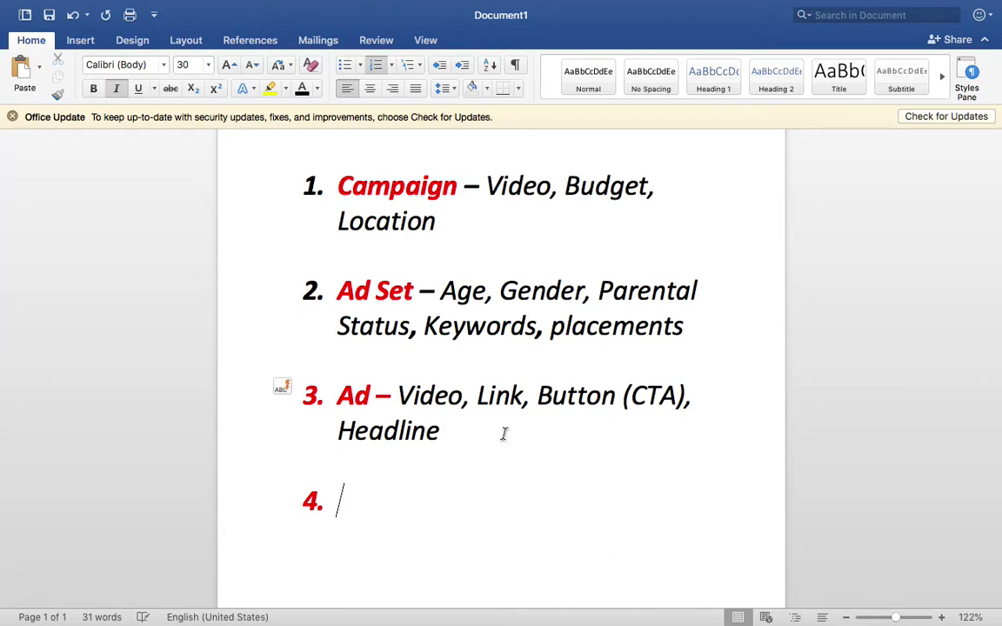
{"action": "key", "text": "super+b"}
{"action": "type", "text": "Bil"}
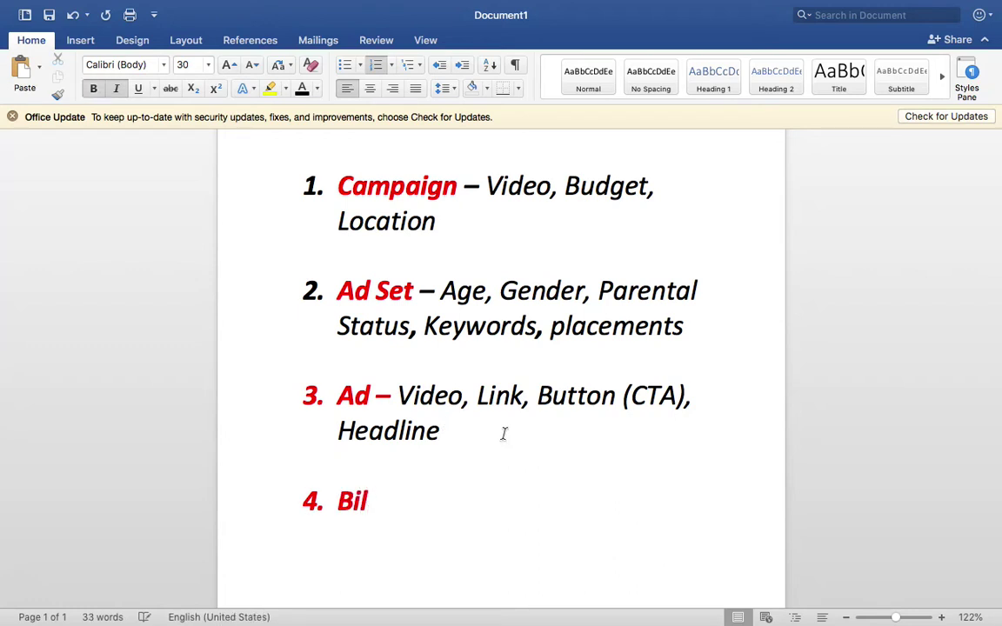
{"action": "type", "text": "ling"}
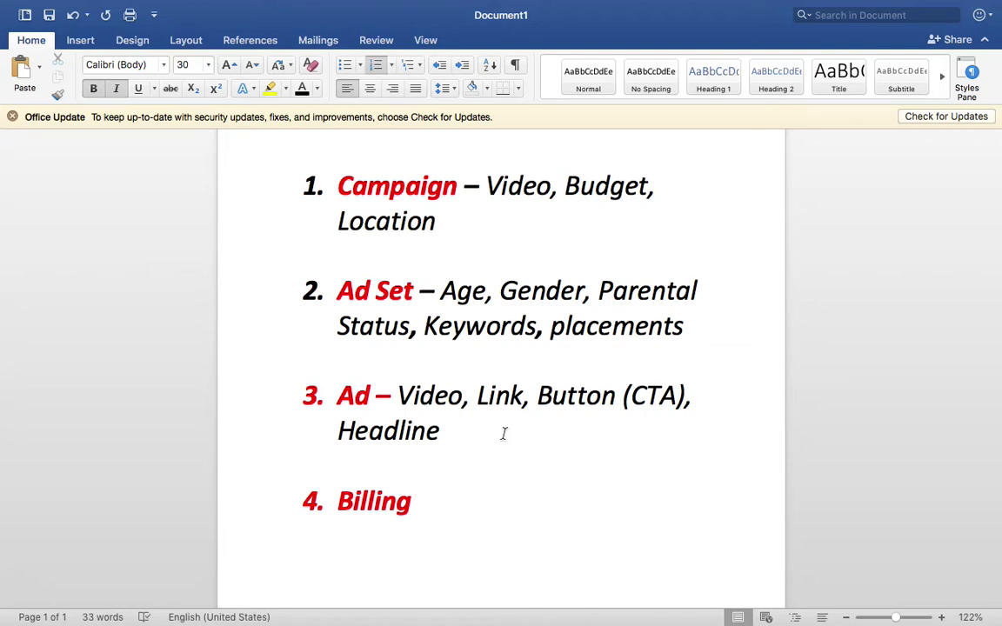
- Return to Google Ads, open the Billing summary and show the second account notice
{"action": "key", "text": "ctrl+Right"}
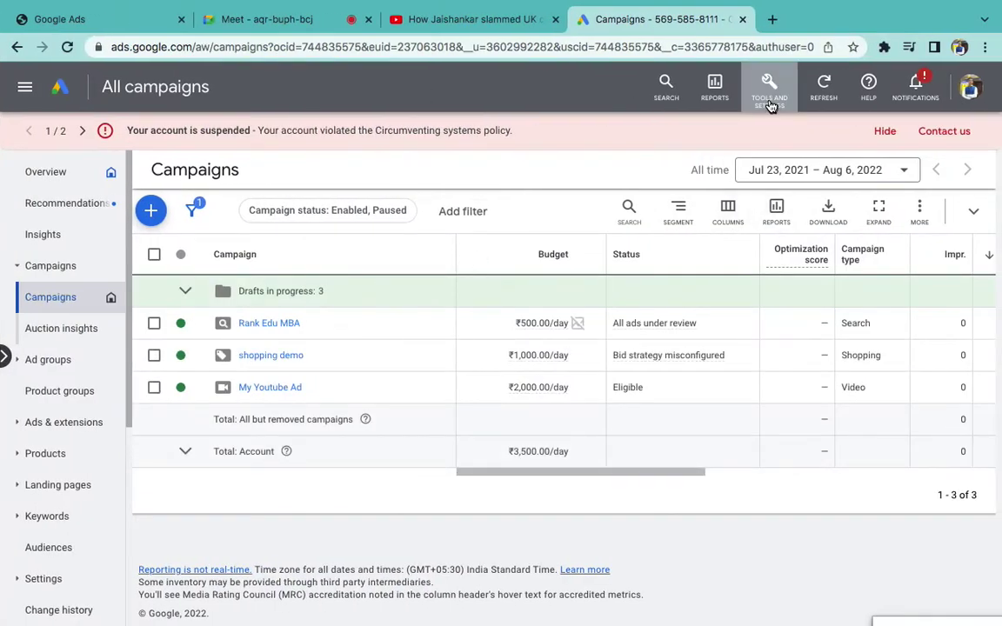
{"action": "left_click", "coordinate": [770, 104]}
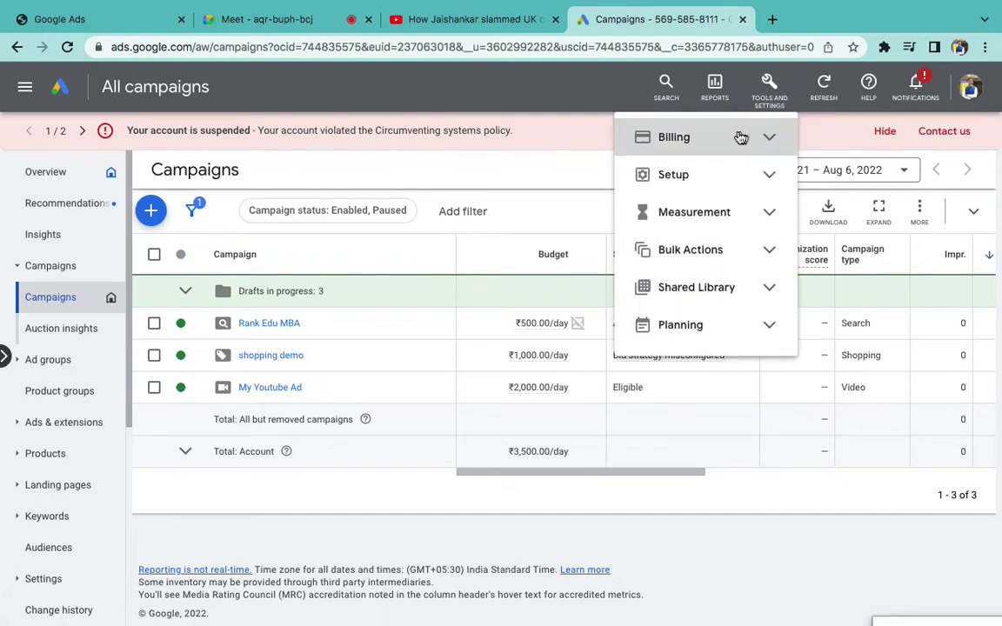
{"action": "left_click", "coordinate": [740, 137]}
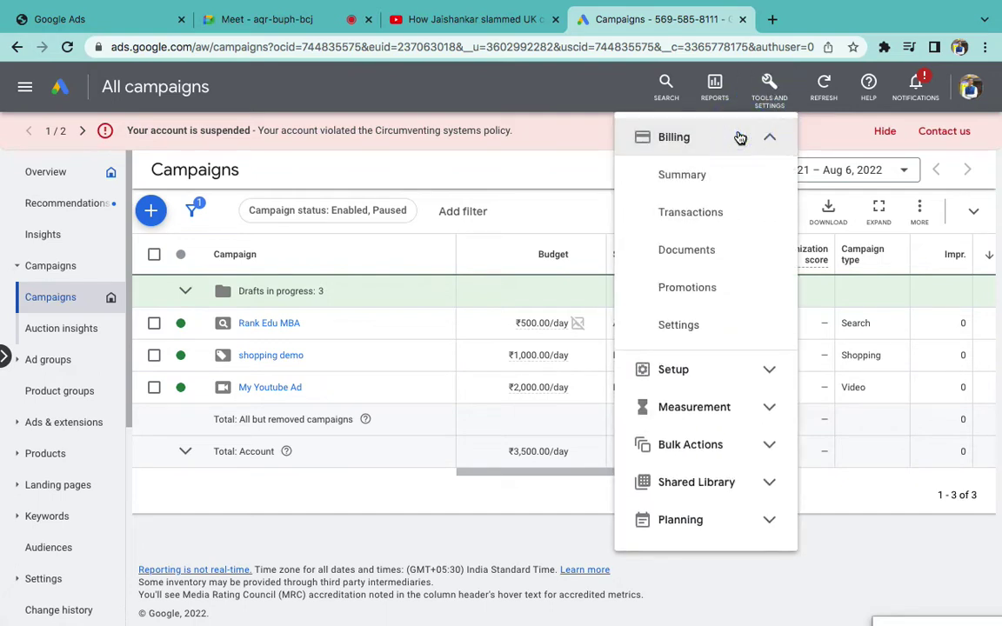
{"action": "left_click", "coordinate": [697, 176]}
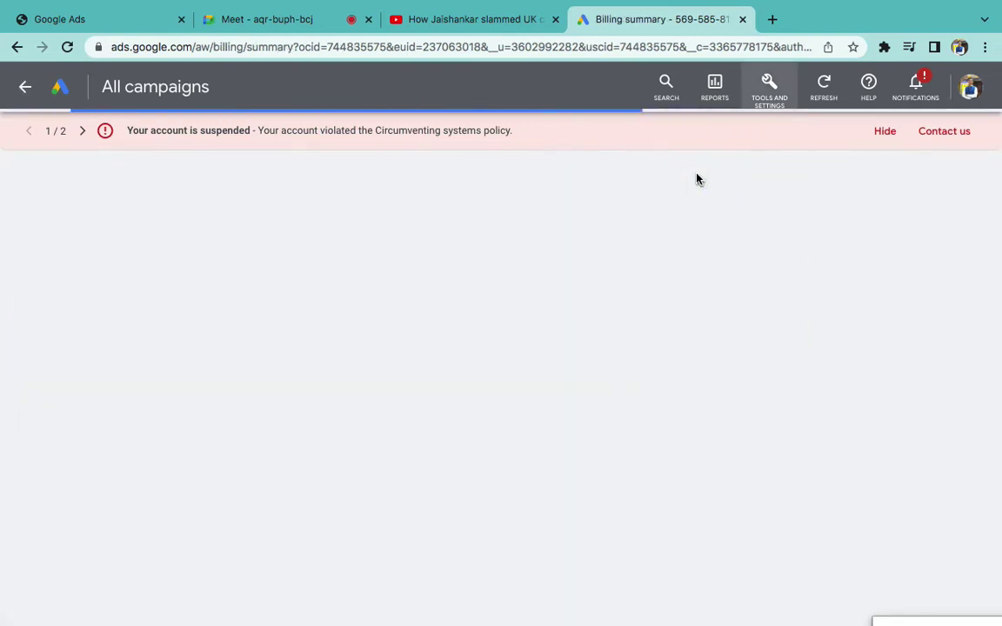
{"action": "left_click", "coordinate": [83, 130]}
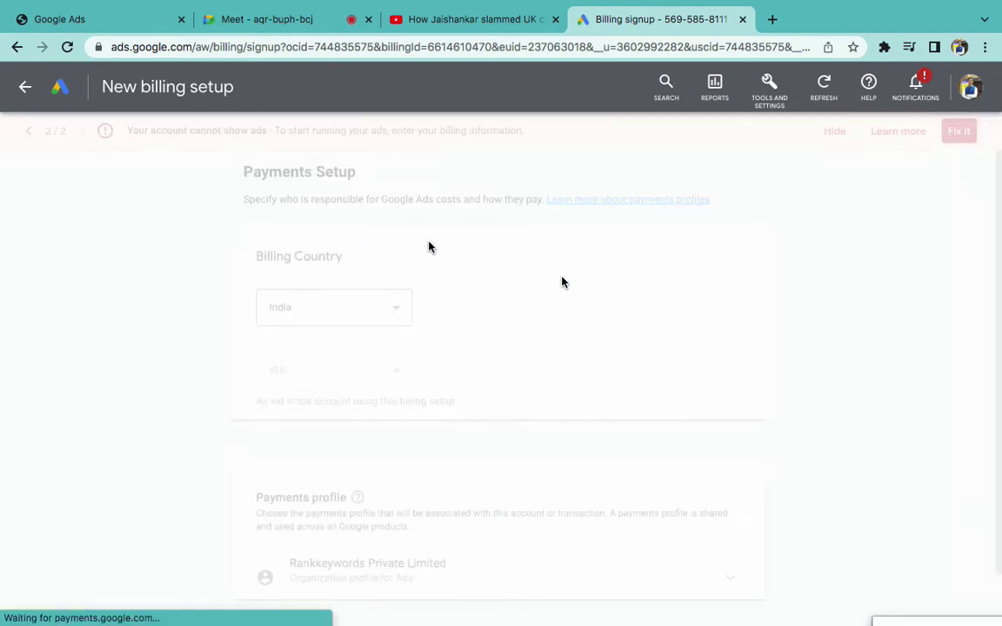
- Review the payments setup page, including the payment method options and payment amount section, and return to the campaigns list
{"action": "scroll", "coordinate": [724, 380], "scroll_direction": "down", "scroll_amount": 3}
{"action": "scroll", "coordinate": [727, 380], "scroll_direction": "down", "scroll_amount": 4}
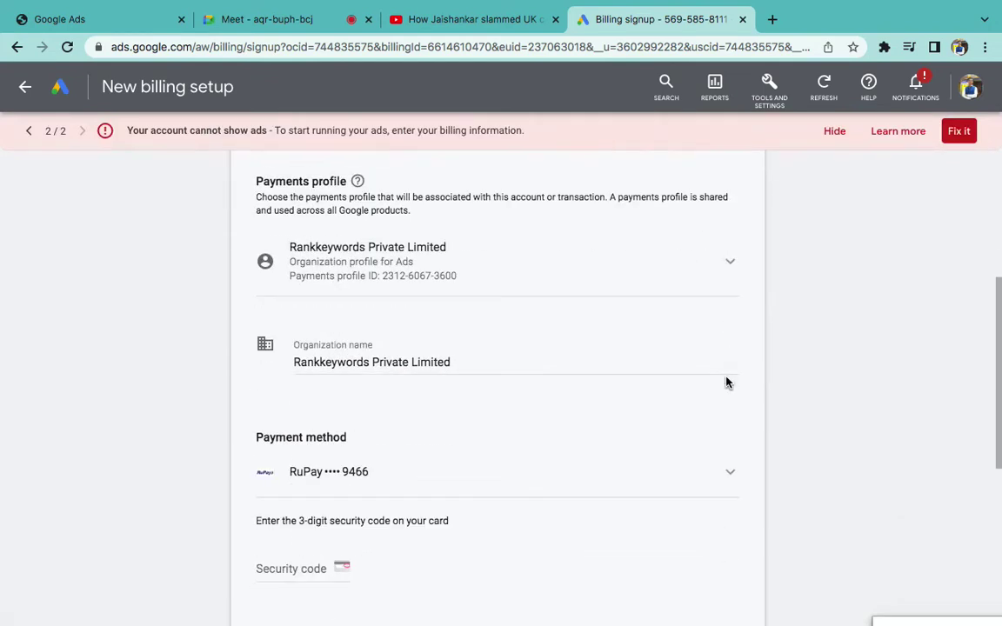
{"action": "scroll", "coordinate": [725, 382], "scroll_direction": "down", "scroll_amount": 4}
{"action": "left_click", "coordinate": [601, 302]}
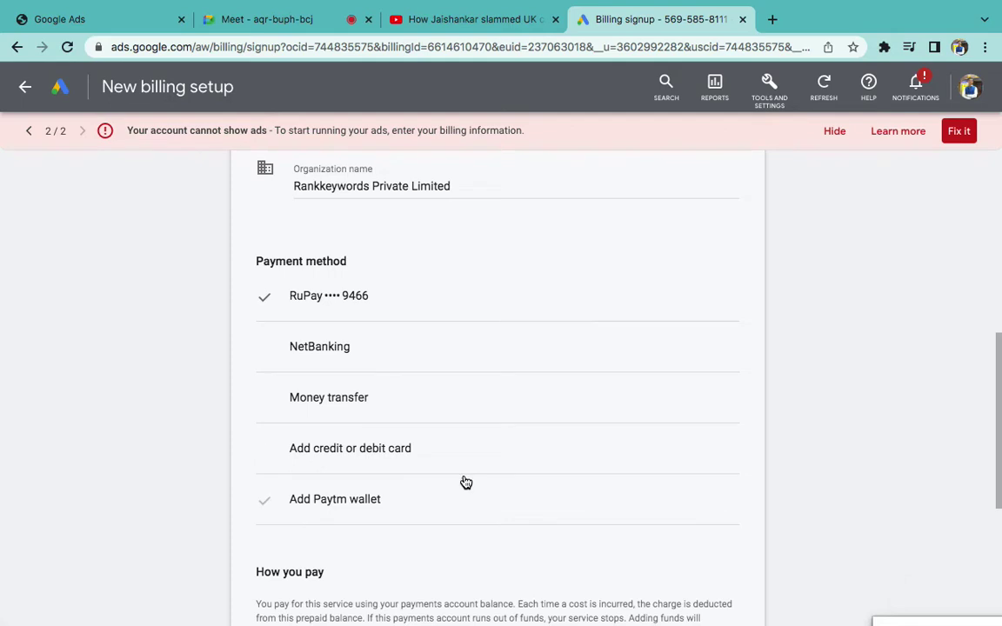
{"action": "scroll", "coordinate": [467, 483], "scroll_direction": "down", "scroll_amount": 7}
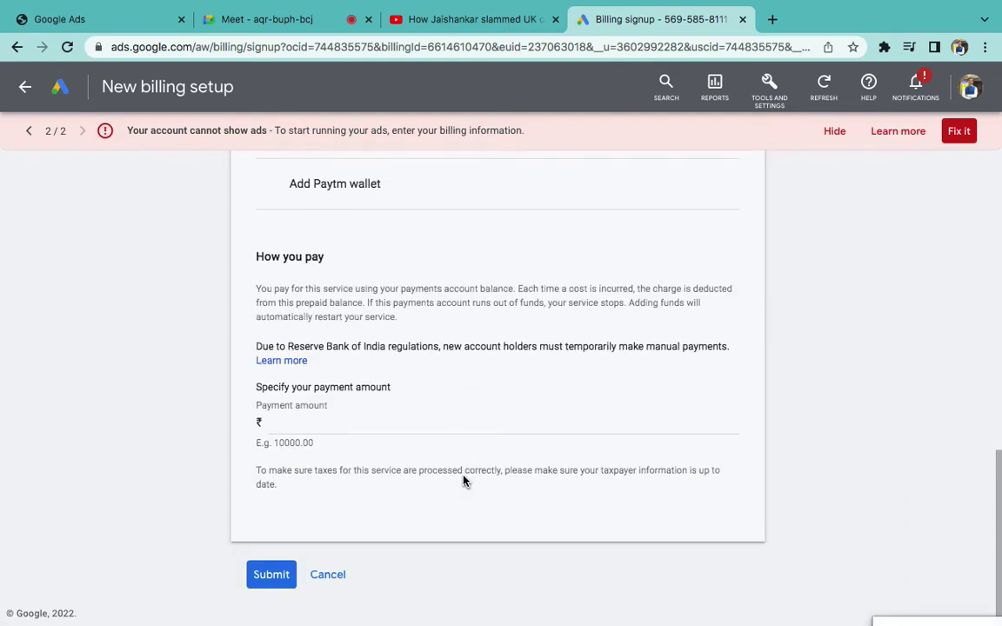
{"action": "scroll", "coordinate": [342, 347], "scroll_direction": "up", "scroll_amount": 15}
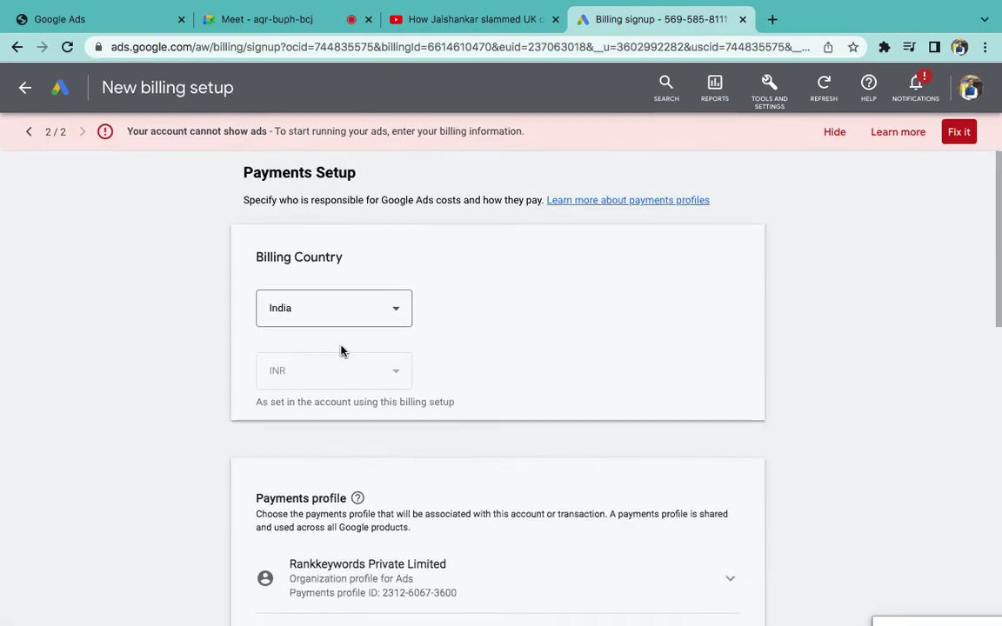
{"action": "left_click", "coordinate": [21, 91]}
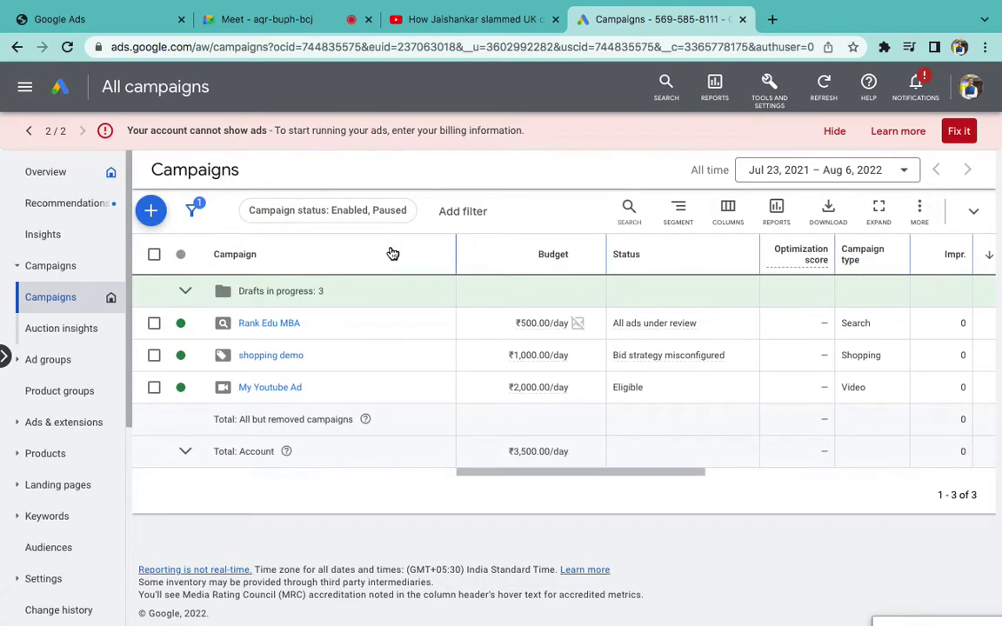
- Switch to YouTube, open its home page and select the existing search query
{"action": "left_click", "coordinate": [492, 19]}
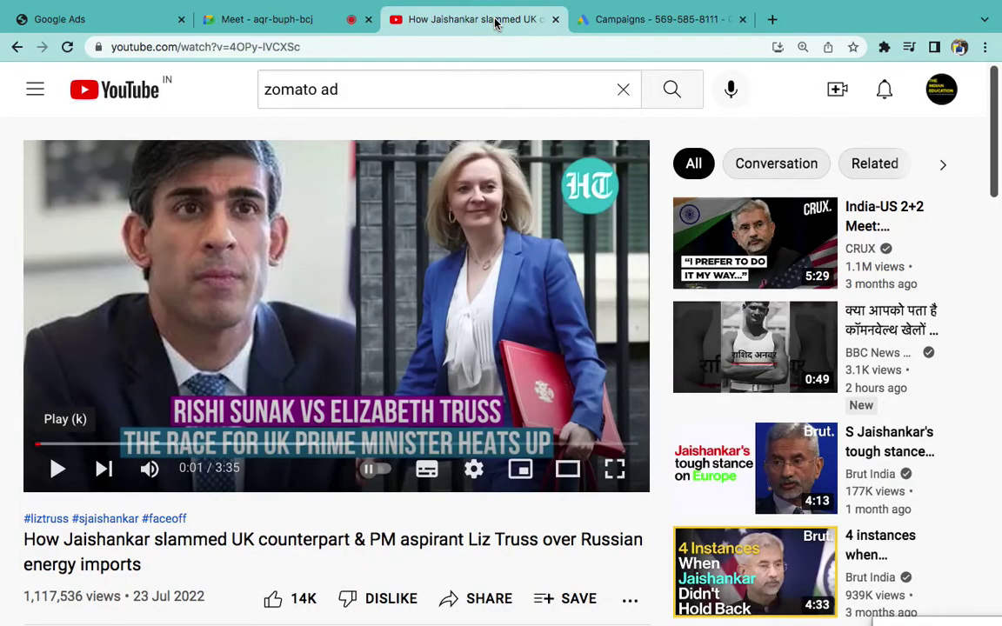
{"action": "left_click", "coordinate": [126, 97]}
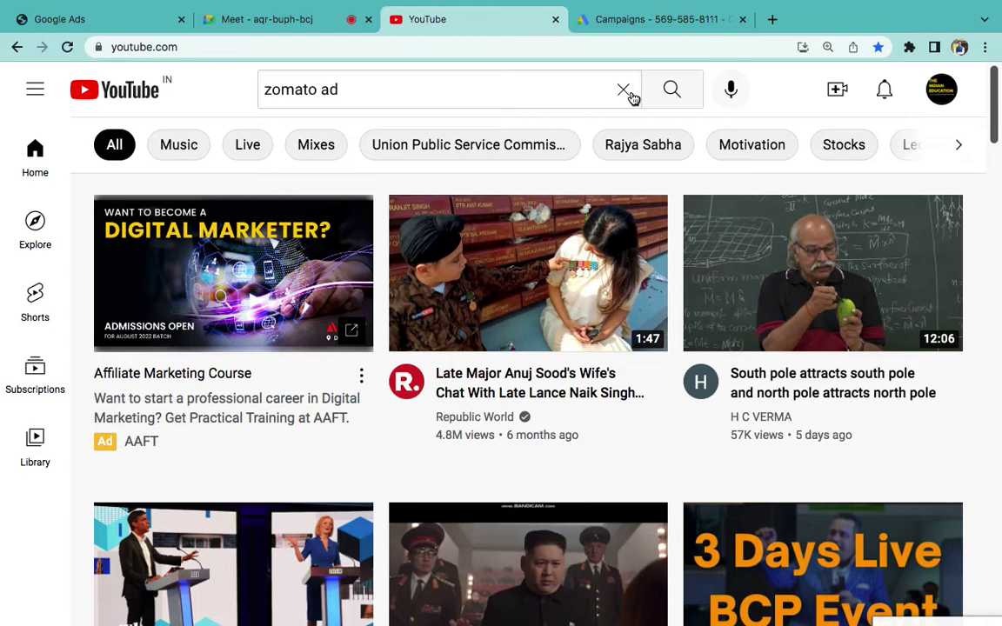
{"action": "left_click", "coordinate": [536, 91]}
{"action": "triple_click", "coordinate": [537, 91]}
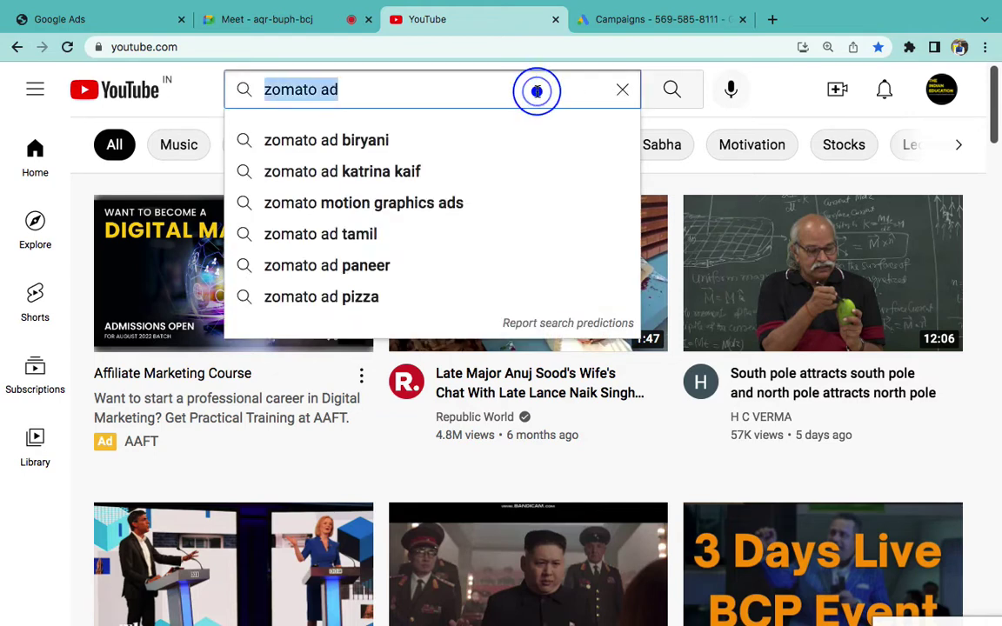
{"action": "left_click", "coordinate": [191, 102]}
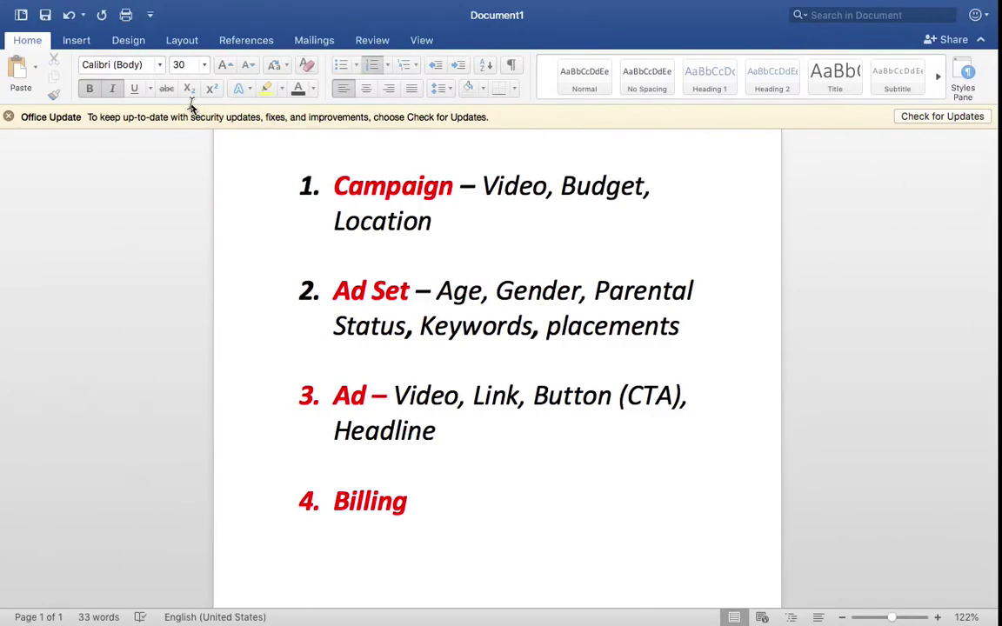
- In the Word document, add an empty fifth numbered item below Billing, separated from it by a blank line
{"action": "scroll", "coordinate": [508, 478], "scroll_direction": "up", "scroll_amount": 3}
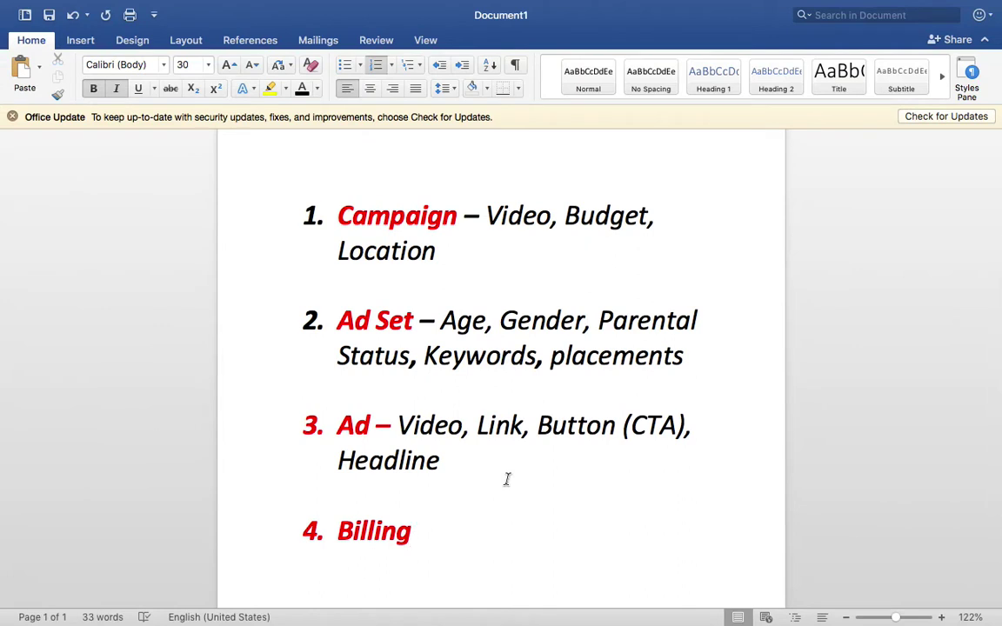
{"action": "scroll", "coordinate": [507, 478], "scroll_direction": "down", "scroll_amount": 2}
{"action": "key", "text": "Return"}
{"action": "scroll", "coordinate": [454, 482], "scroll_direction": "down", "scroll_amount": 1}
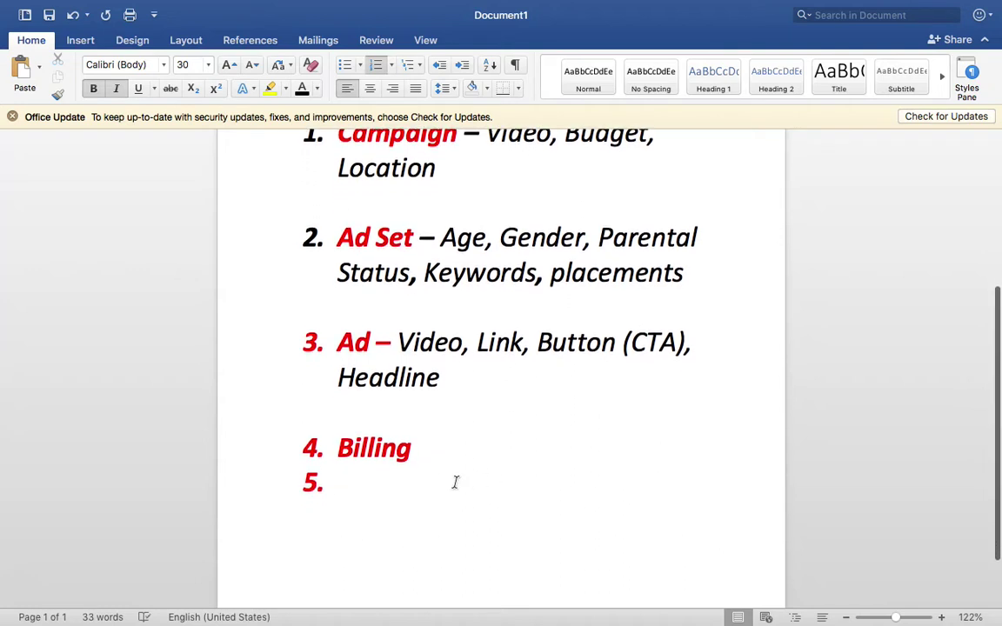
{"action": "left_click", "coordinate": [457, 479]}
{"action": "left_click", "coordinate": [450, 447]}
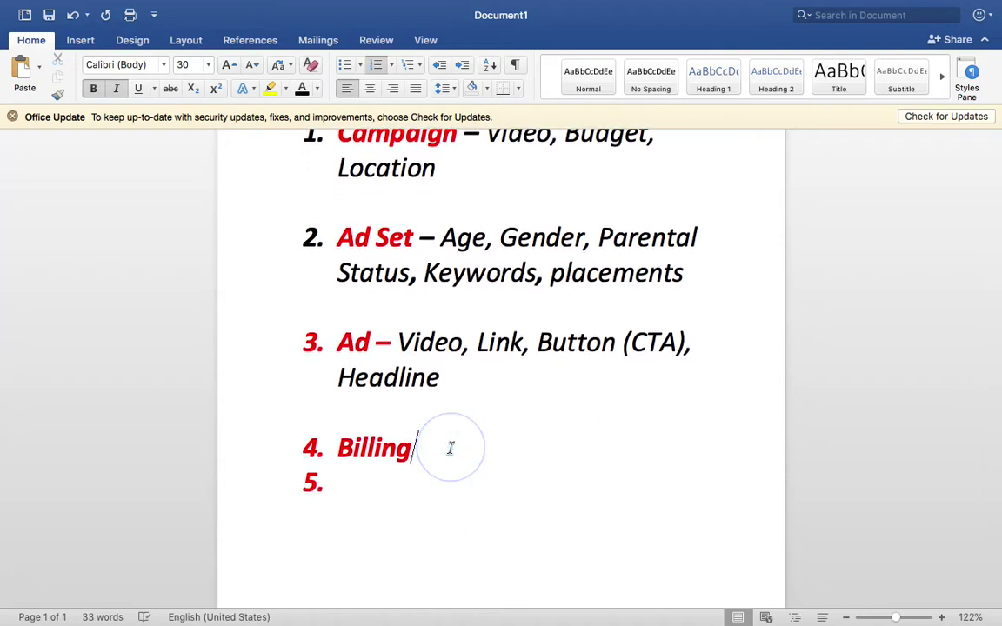
{"action": "key", "text": "shift+Return"}
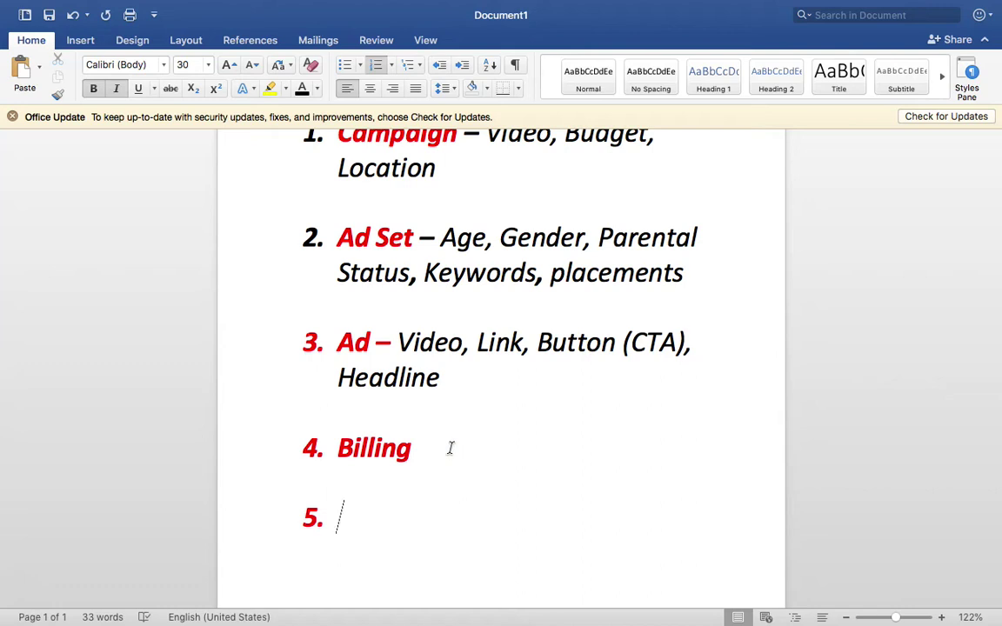
- Switch to the Google Meet call in Chrome, view the in-call messages and check the Wi-Fi connection
{"action": "key", "text": "ctrl+Right"}
{"action": "left_click", "coordinate": [217, 21]}
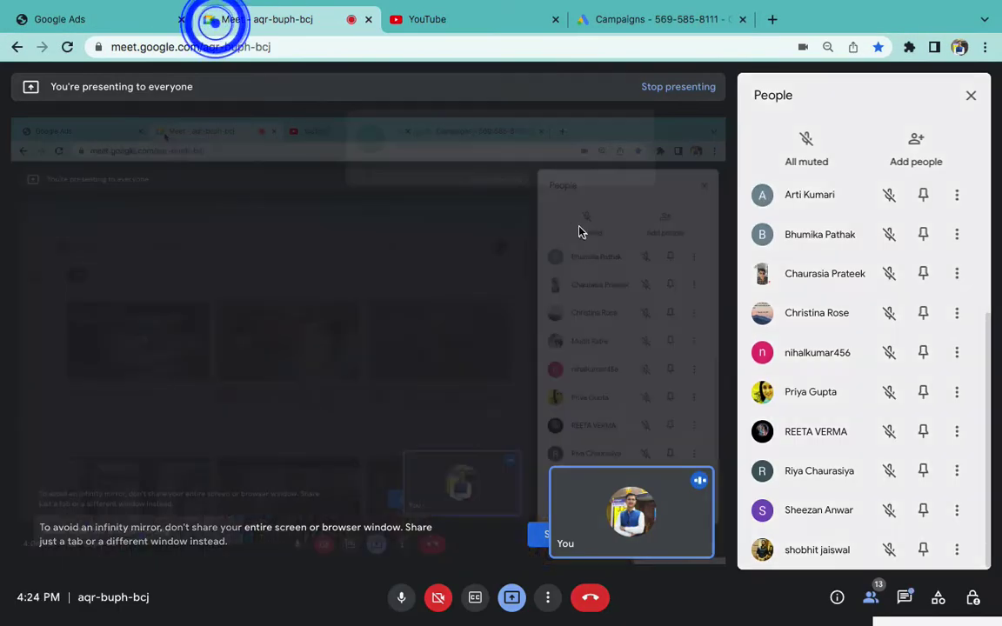
{"action": "left_click", "coordinate": [647, 142]}
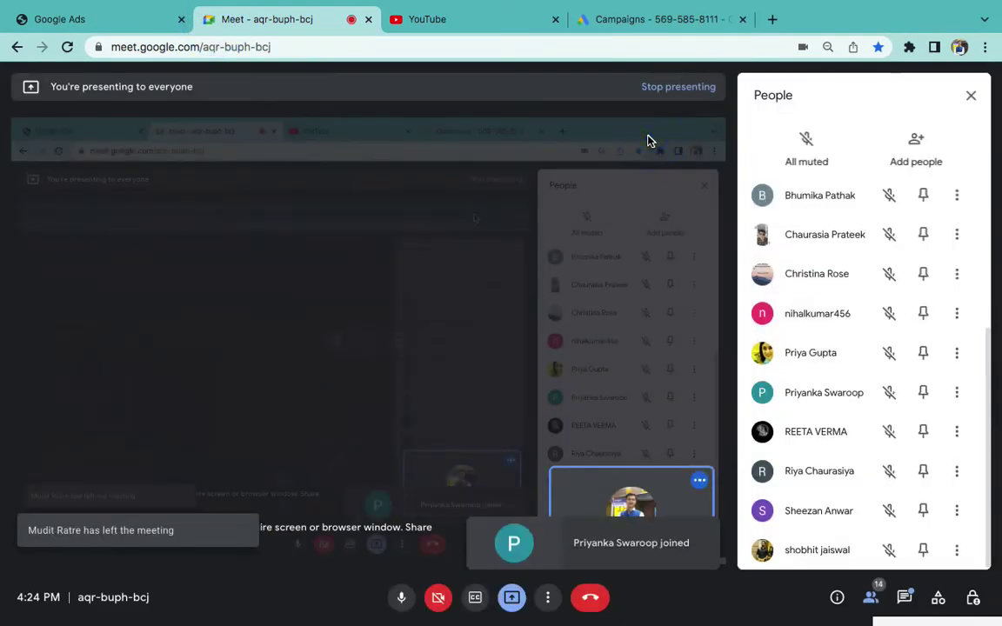
{"action": "left_click", "coordinate": [904, 598]}
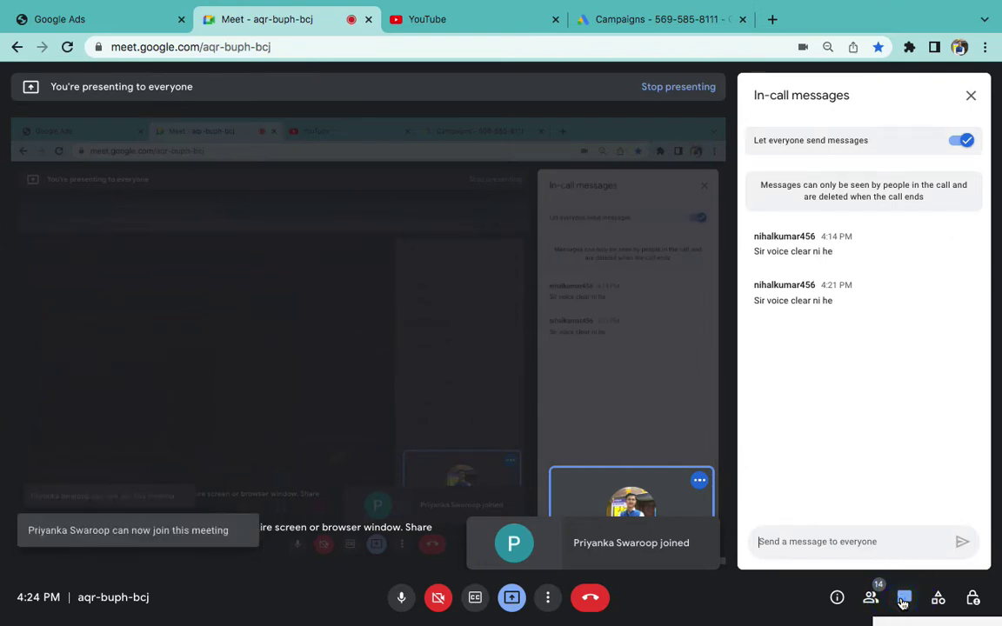
{"action": "left_click", "coordinate": [690, 9]}
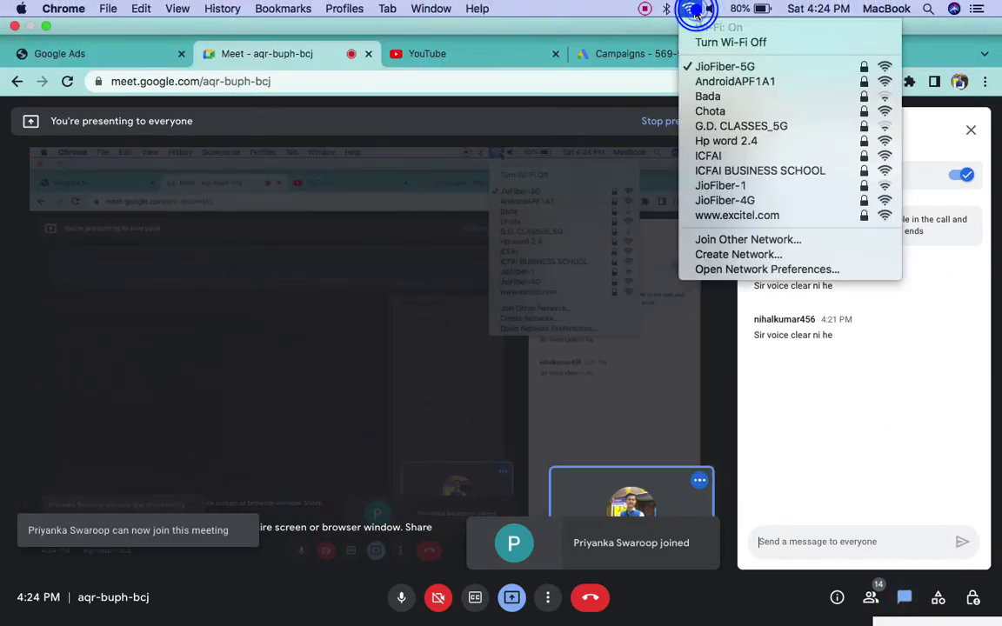
{"action": "left_click", "coordinate": [696, 11]}
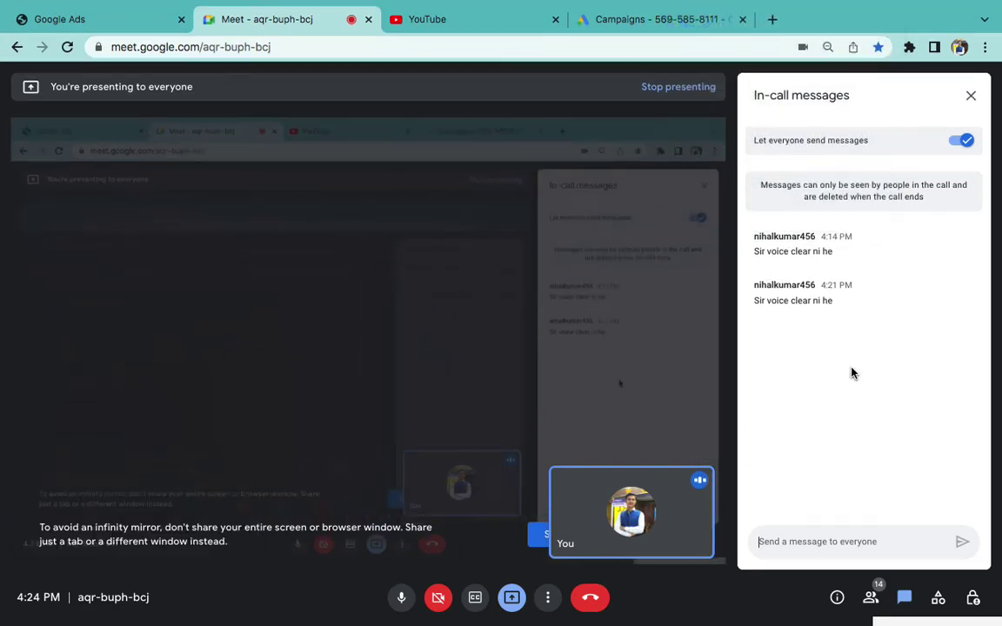
- Return to the Word document and highlight the Campaign, Ad Set and Ad items, followed by the Billing item
{"action": "key", "text": "ctrl+Left"}
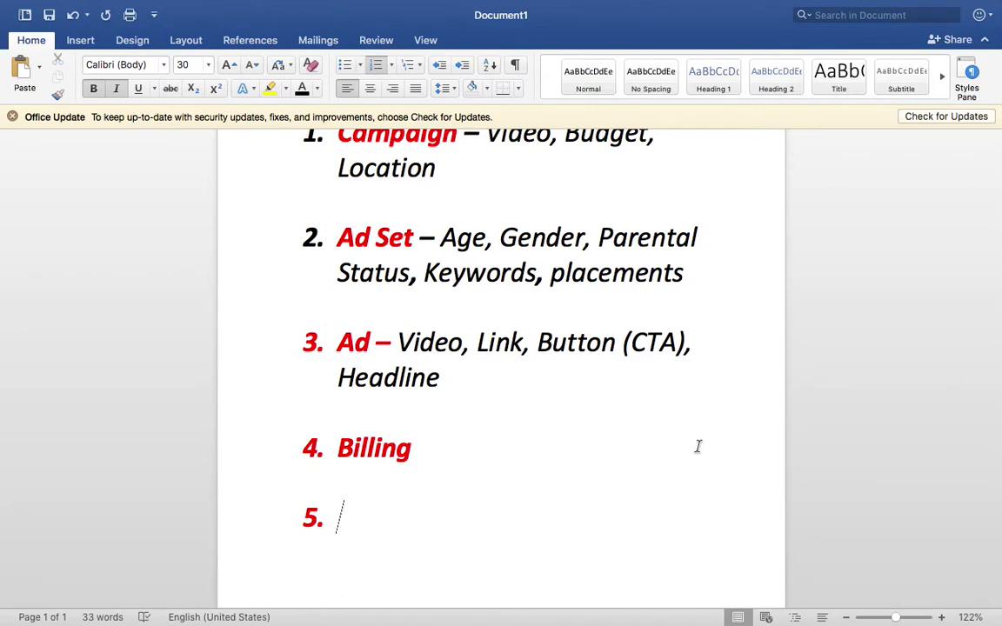
{"action": "scroll", "coordinate": [670, 448], "scroll_direction": "up", "scroll_amount": 2}
{"action": "left_click_drag", "start_coordinate": [555, 439], "coordinate": [338, 174]}
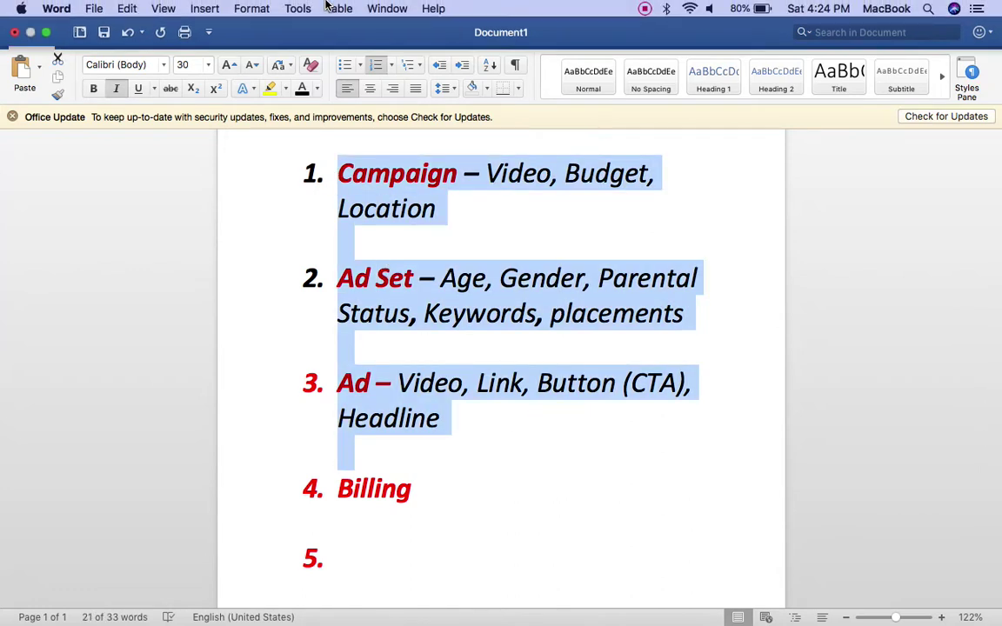
{"action": "scroll", "coordinate": [501, 516], "scroll_direction": "down", "scroll_amount": 2}
{"action": "double_click", "coordinate": [387, 435]}
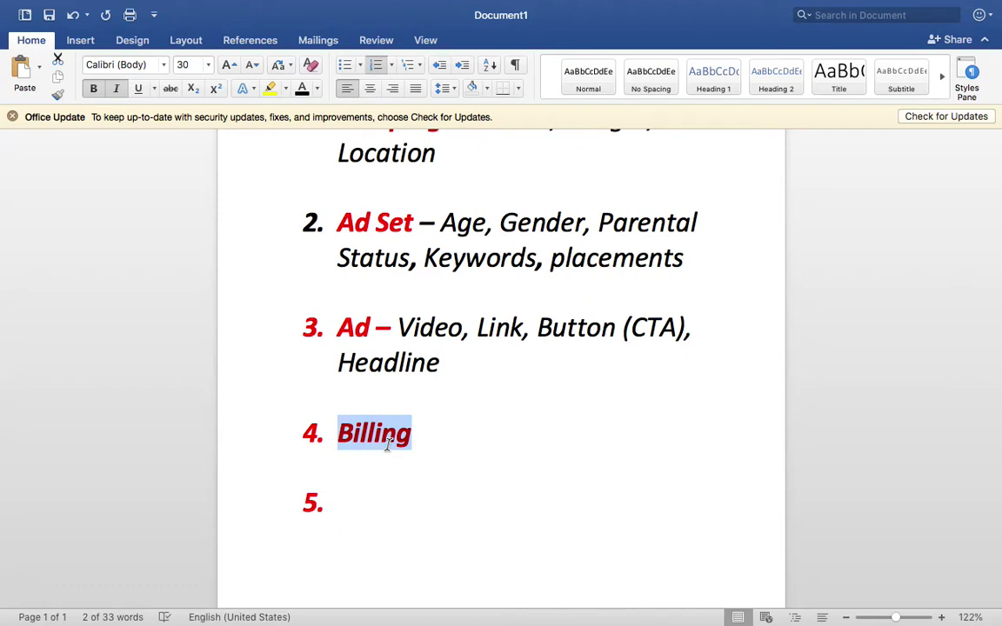
- Enter "Reports" as the fifth item of the numbered list and look over the whole list
{"action": "key", "text": "Down"}
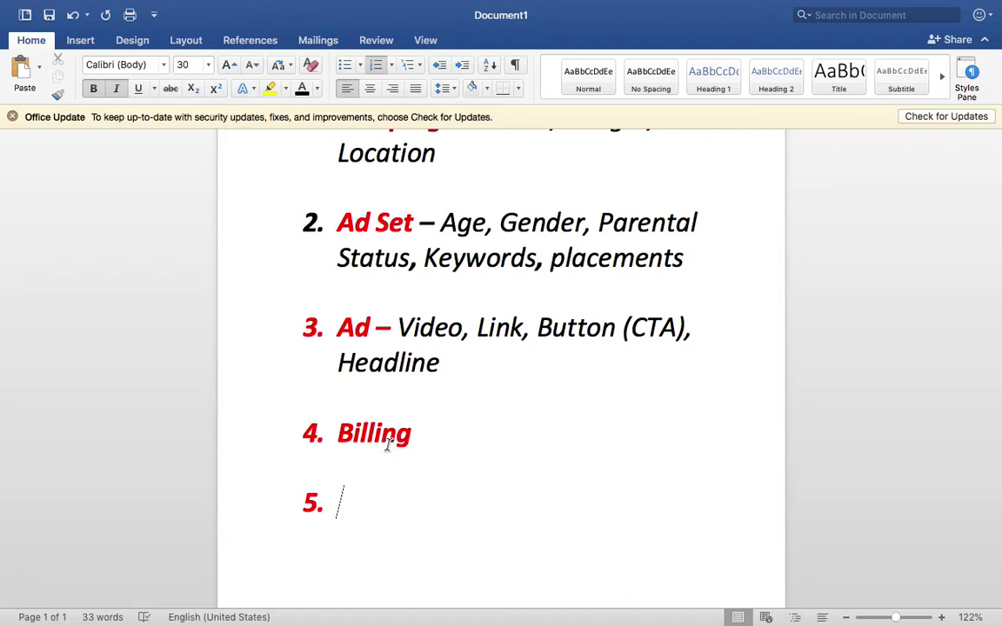
{"action": "type", "text": "Re"}
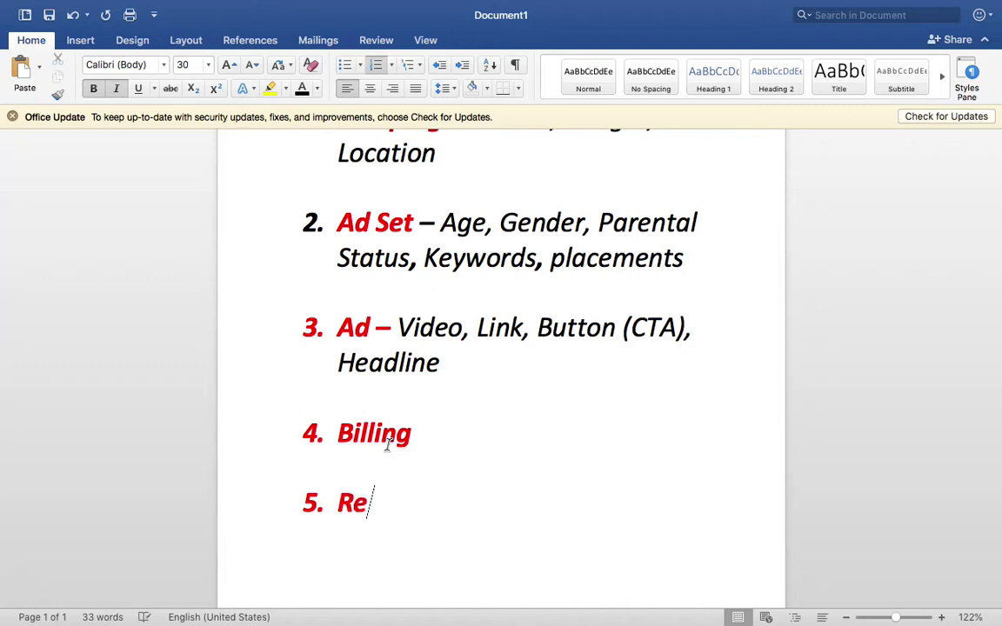
{"action": "type", "text": "ports"}
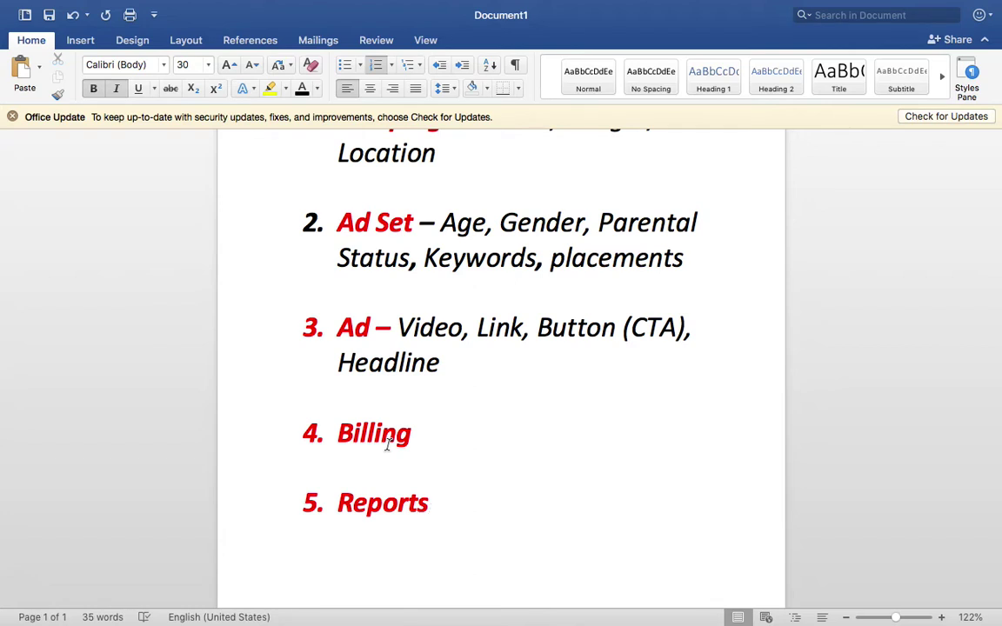
{"action": "scroll", "coordinate": [387, 441], "scroll_direction": "down", "scroll_amount": 3}
{"action": "scroll", "coordinate": [462, 453], "scroll_direction": "up", "scroll_amount": 6}
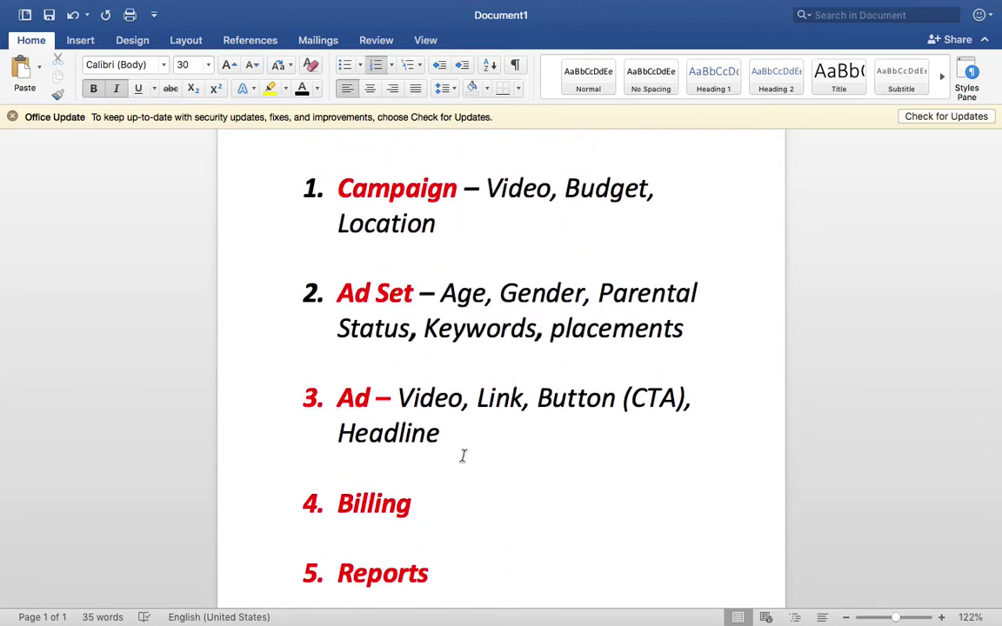
- Switch to PowerPoint and look through the last slides of the YouTube Ads presentation, ending on Campaign Reporting and Optimization
{"action": "mouse_move", "coordinate": [588, 623]}
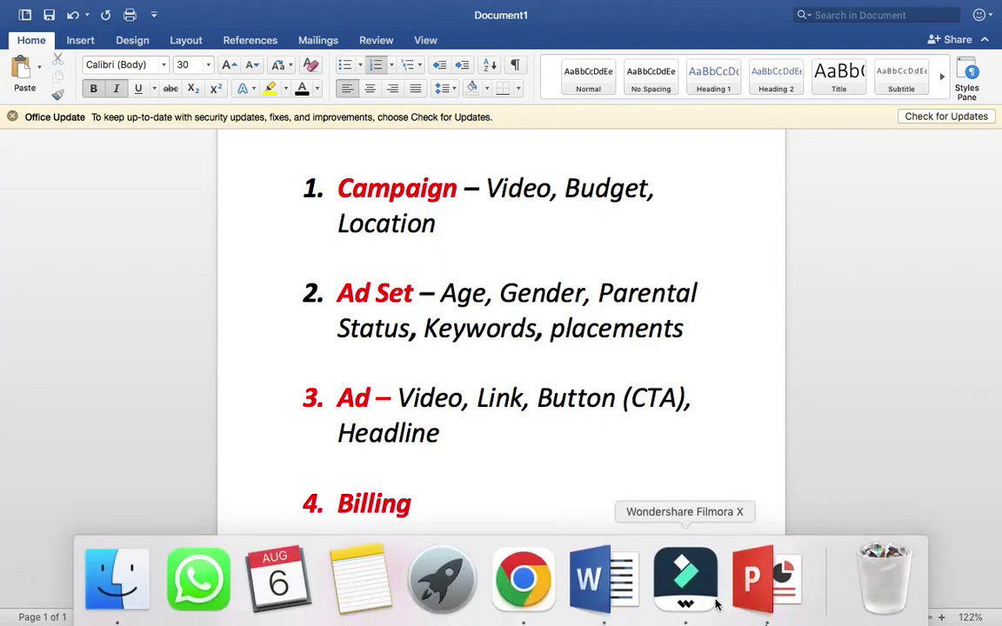
{"action": "left_click", "coordinate": [759, 578]}
{"action": "scroll", "coordinate": [104, 331], "scroll_direction": "down", "scroll_amount": 8}
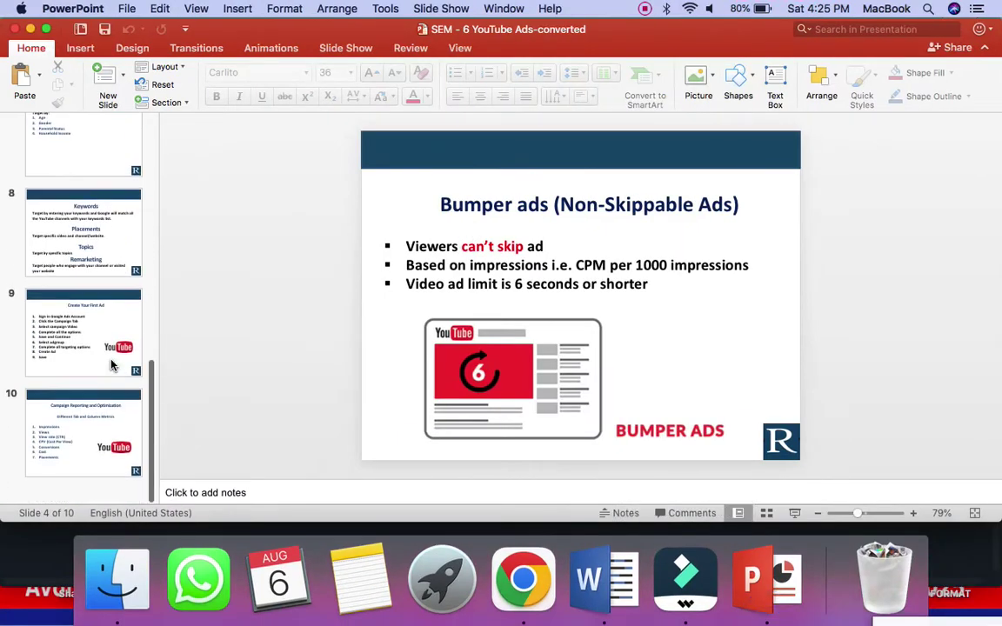
{"action": "left_click", "coordinate": [100, 323]}
{"action": "key", "text": "Up"}
{"action": "key", "text": "Down"}
{"action": "key", "text": "Down"}
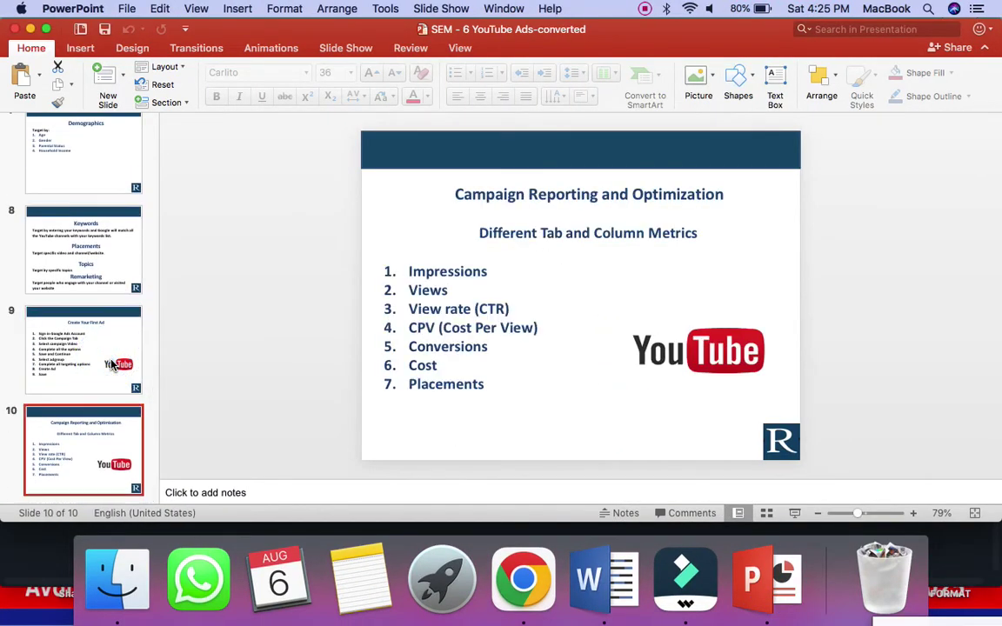
{"action": "key", "text": "Up"}
{"action": "key", "text": "Up"}
{"action": "key", "text": "Up"}
{"action": "key", "text": "Down"}
{"action": "key", "text": "Down"}
{"action": "key", "text": "Down"}
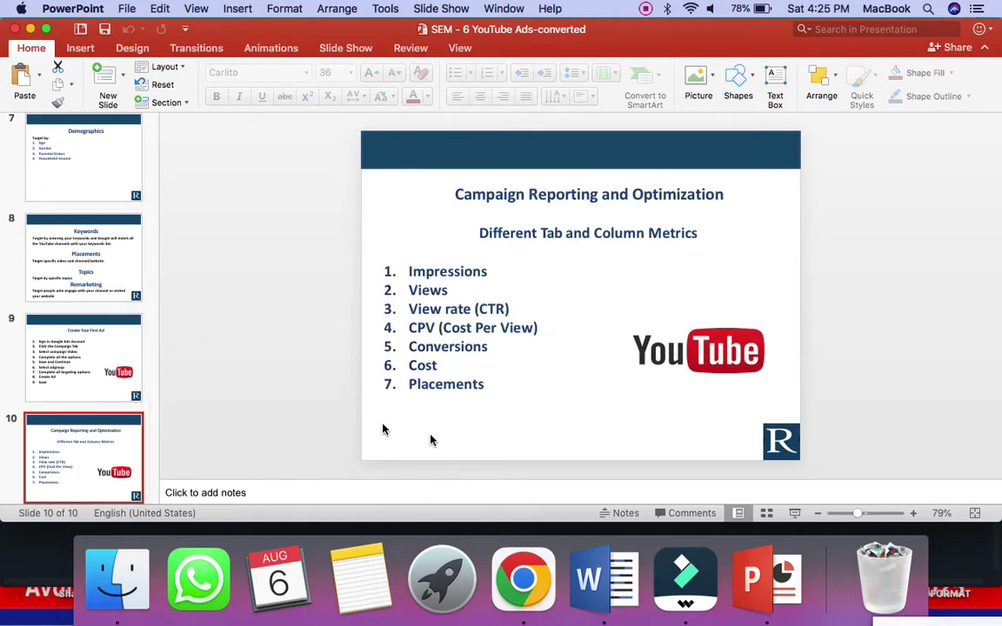
- Switch to the Word document and insert a page break after the Reports item of the numbered list
{"action": "left_click", "coordinate": [533, 584]}
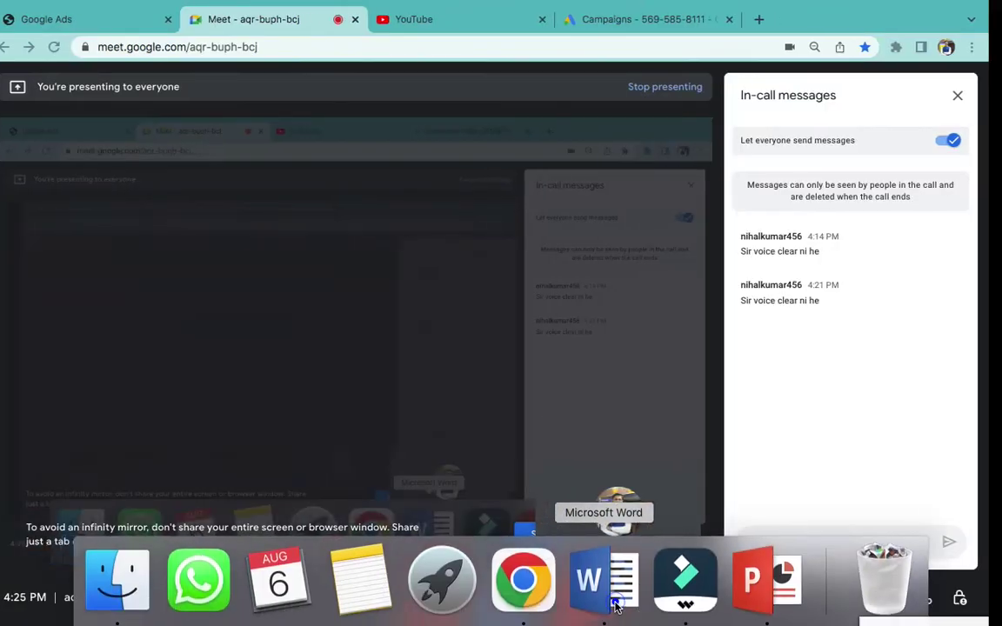
{"action": "left_click", "coordinate": [613, 593]}
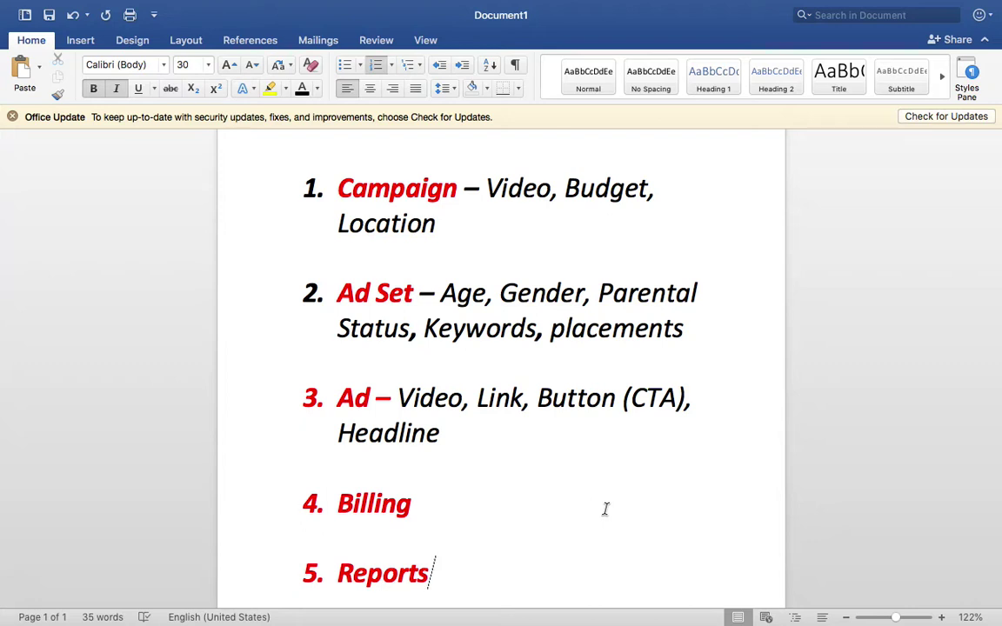
{"action": "scroll", "coordinate": [606, 509], "scroll_direction": "down", "scroll_amount": 4}
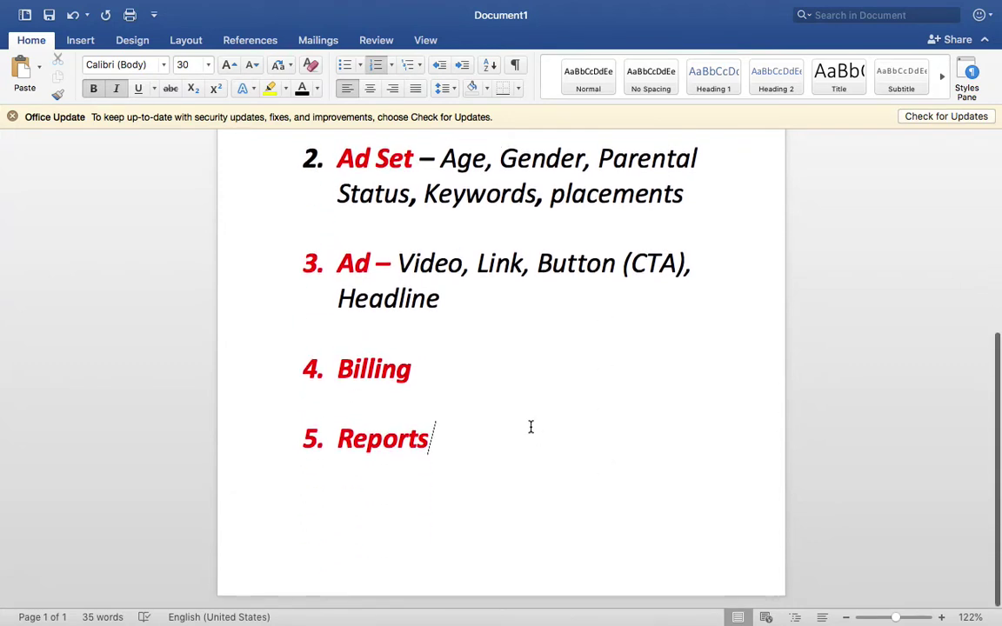
{"action": "key", "text": "Return"}
{"action": "key", "text": "BackSpace"}
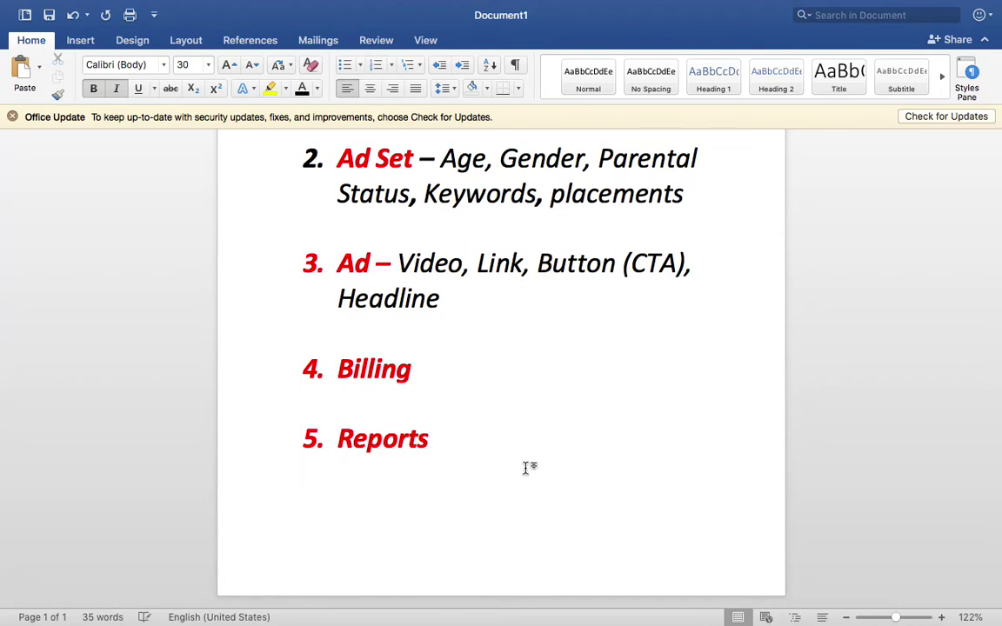
{"action": "key", "text": "super+Return"}
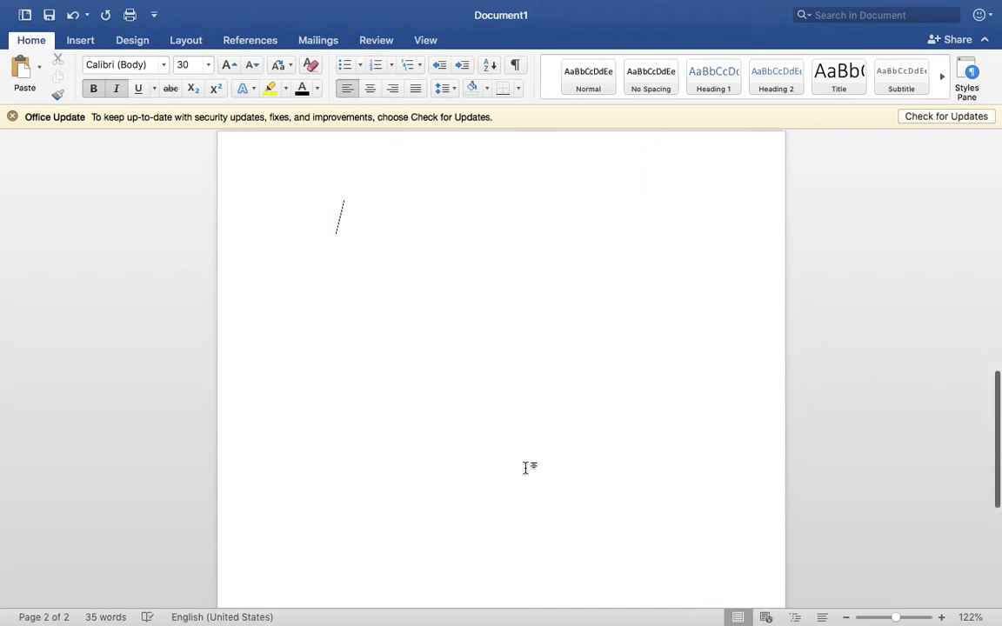
- Start an arrow-bulleted list on the new page with the items "Impressions", "Click" and "CPC (Cost-Per-Click)", leaving a further bullet ready
{"action": "type", "text": "> "}
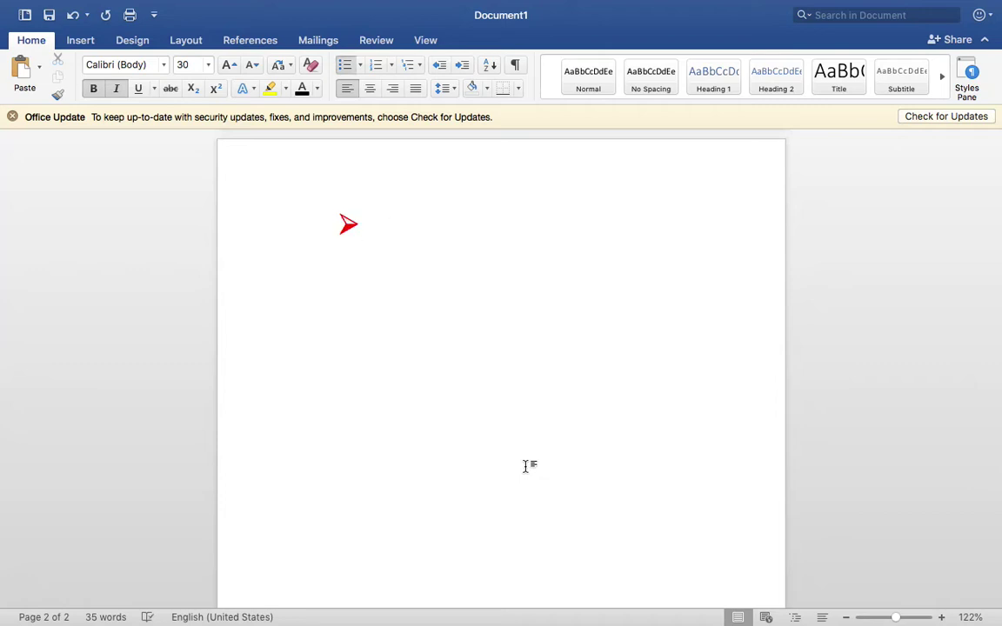
{"action": "type", "text": "Impres"}
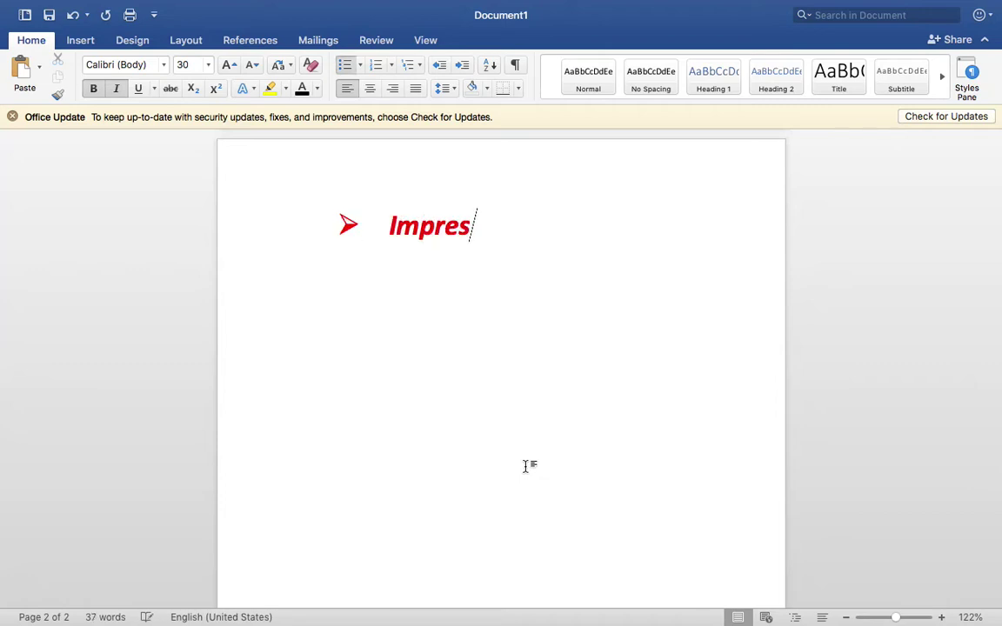
{"action": "type", "text": "sions"}
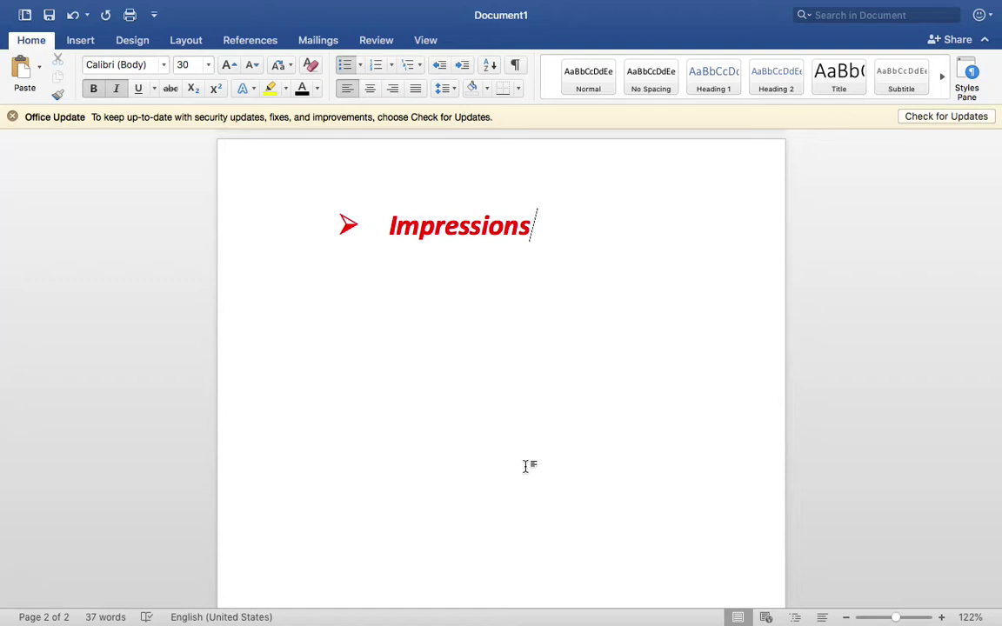
{"action": "key", "text": "Return"}
{"action": "type", "text": "Click"}
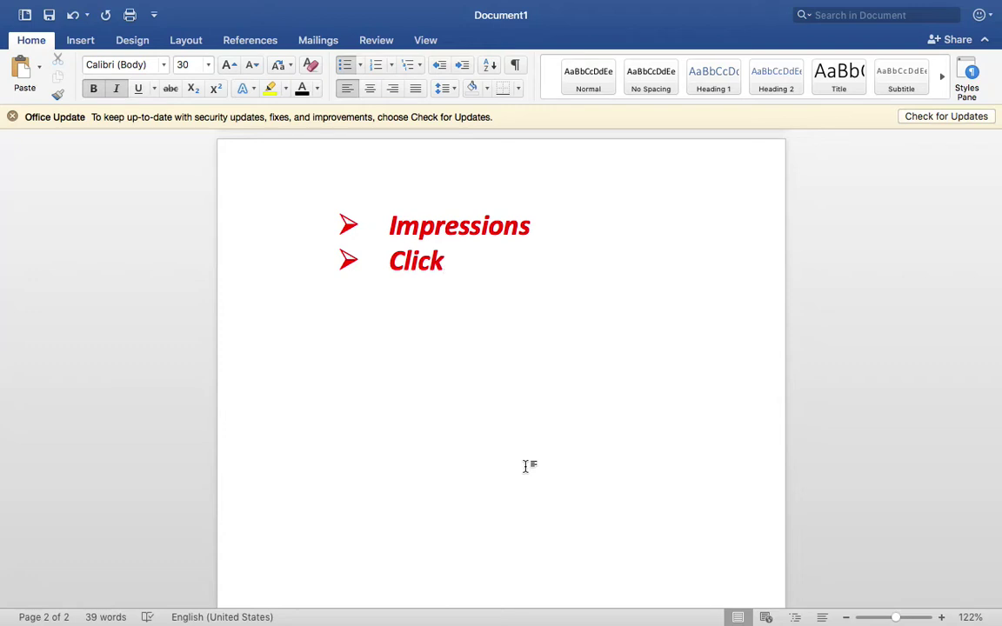
{"action": "key", "text": "Return"}
{"action": "type", "text": "CPC (Co"}
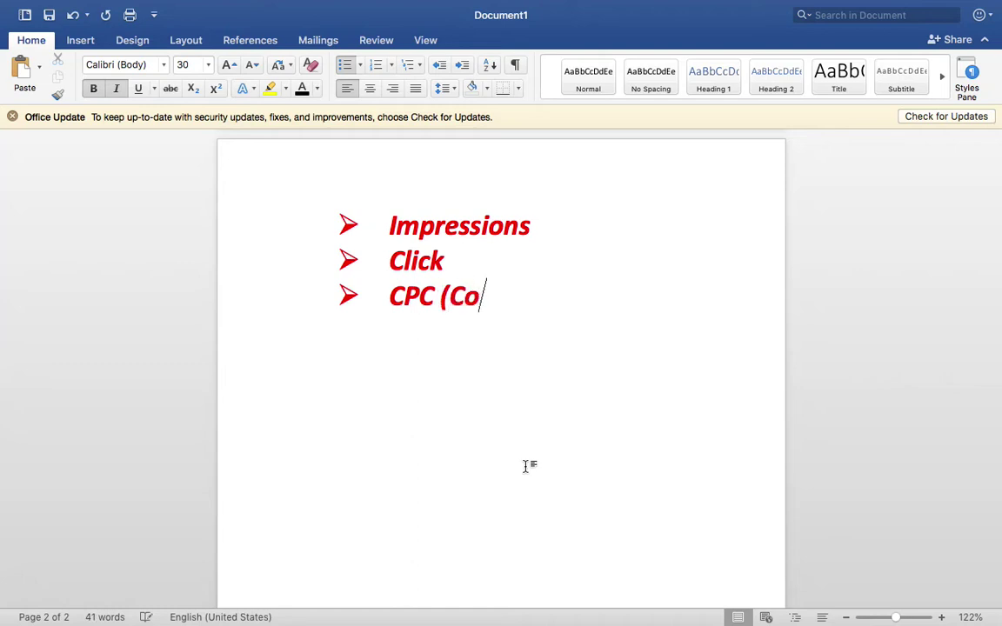
{"action": "type", "text": "st-Per-Click)"}
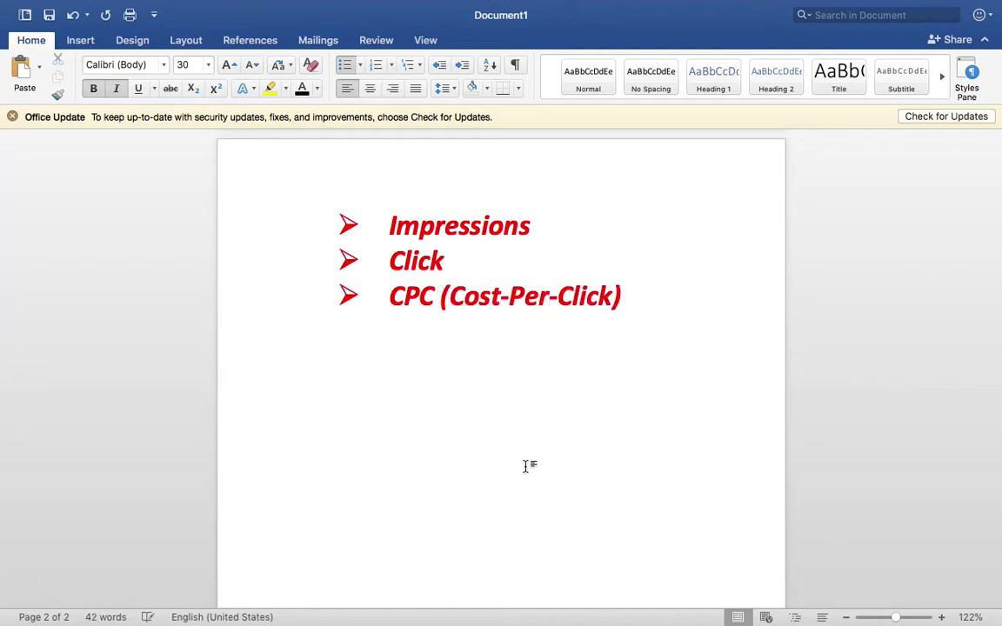
{"action": "key", "text": "Return"}
- Switch to Google Ads in Chrome, view the account Overview and open the Rank Keywords manager account
{"action": "key", "text": "ctrl+Left"}
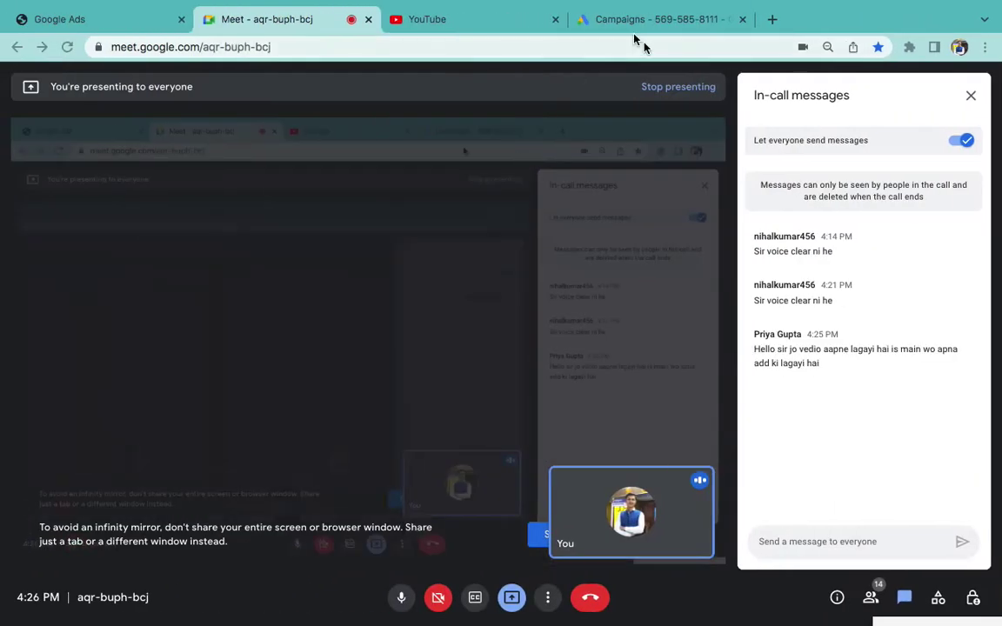
{"action": "left_click", "coordinate": [614, 21]}
{"action": "left_click", "coordinate": [73, 179]}
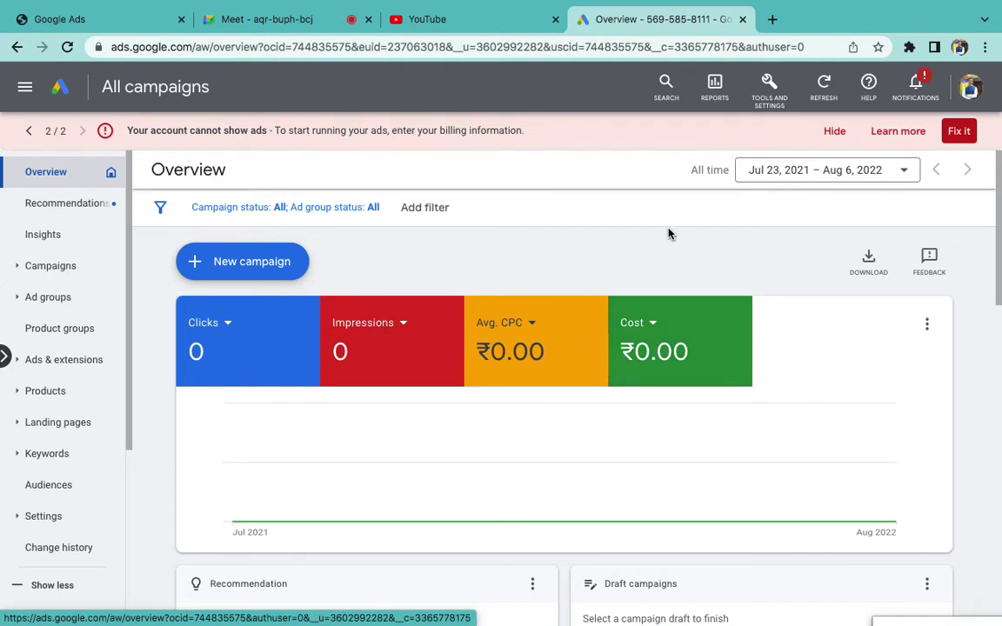
{"action": "left_click", "coordinate": [971, 87]}
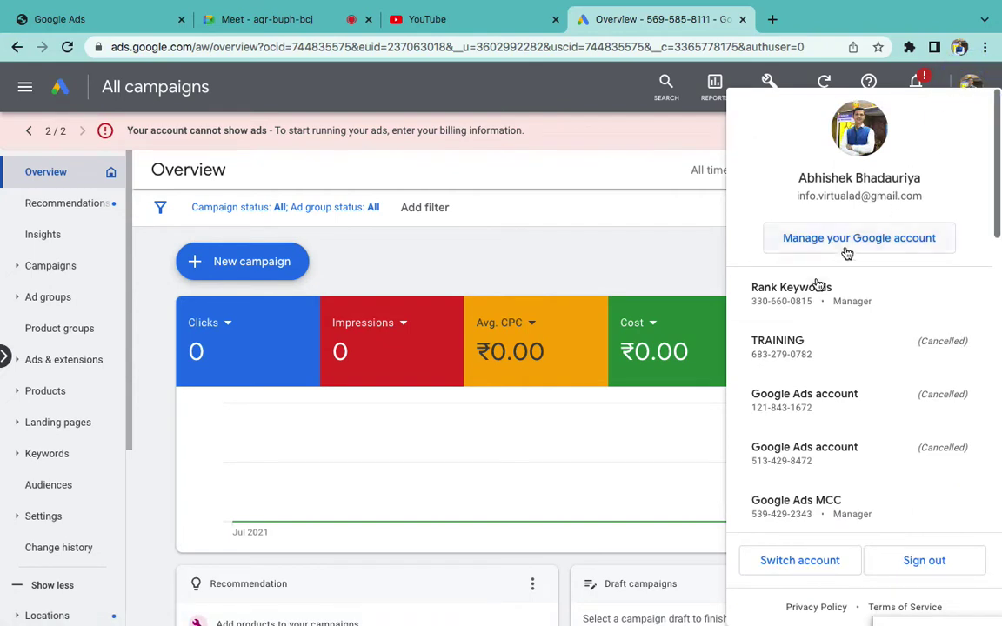
{"action": "left_click", "coordinate": [797, 312]}
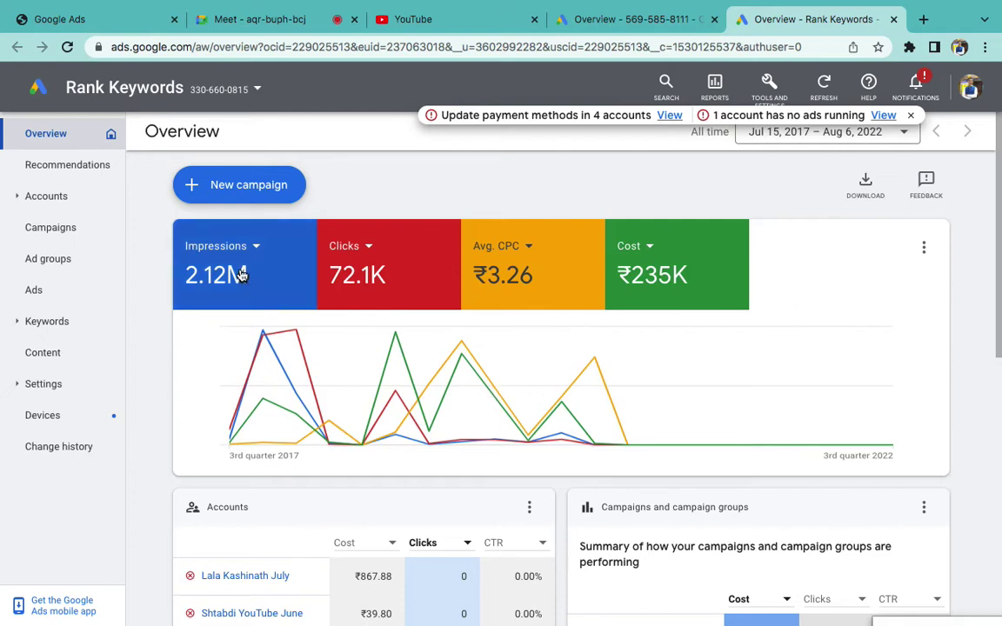
- Open the Rank Keywords campaigns table and examine its impressions, clicks, cost, average CPC and conversion columns
{"action": "mouse_move", "coordinate": [233, 285]}
{"action": "left_click", "coordinate": [81, 228]}
{"action": "left_click", "coordinate": [81, 231]}
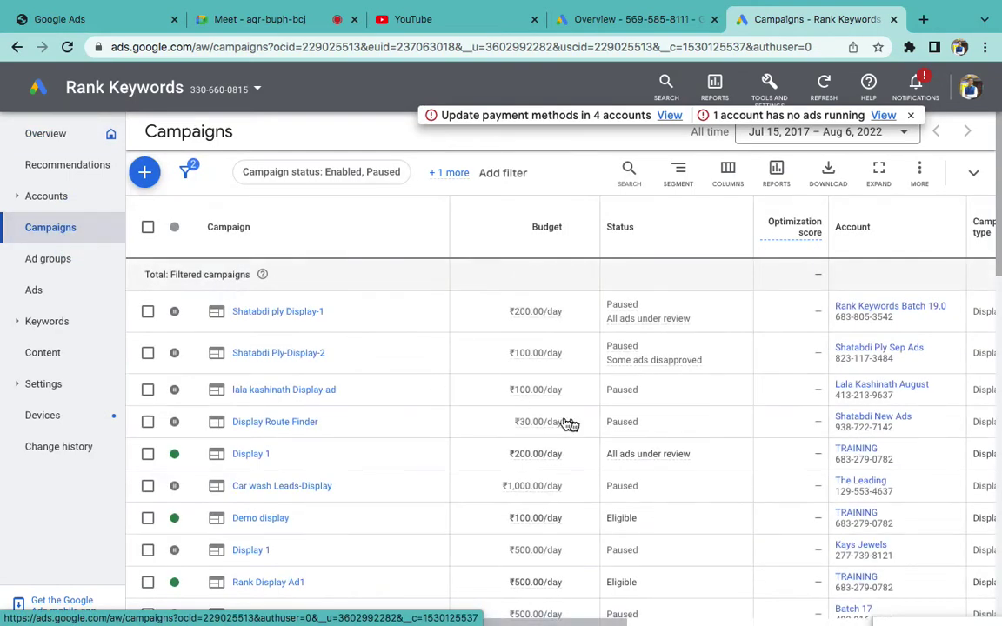
{"action": "scroll", "coordinate": [617, 483], "scroll_direction": "right", "scroll_amount": 10}
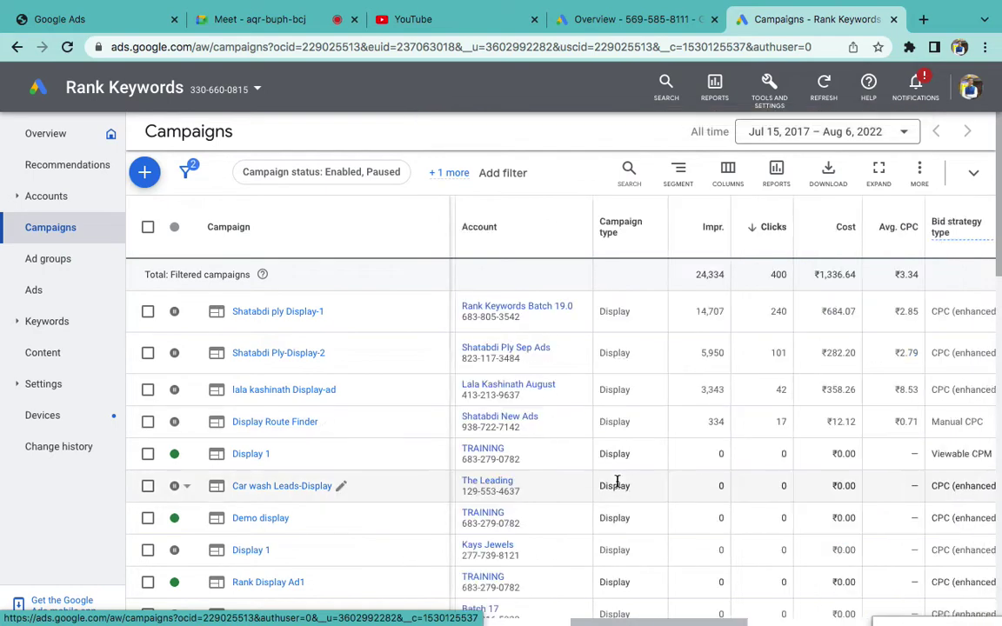
{"action": "scroll", "coordinate": [617, 483], "scroll_direction": "right", "scroll_amount": 6}
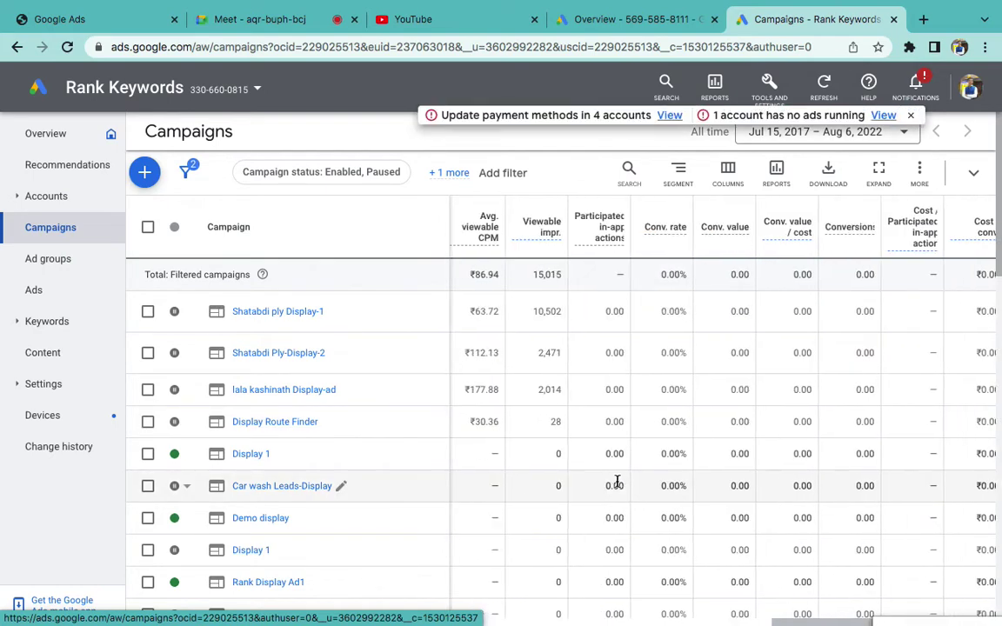
{"action": "scroll", "coordinate": [617, 474], "scroll_direction": "left", "scroll_amount": 10}
{"action": "scroll", "coordinate": [609, 454], "scroll_direction": "left", "scroll_amount": 3}
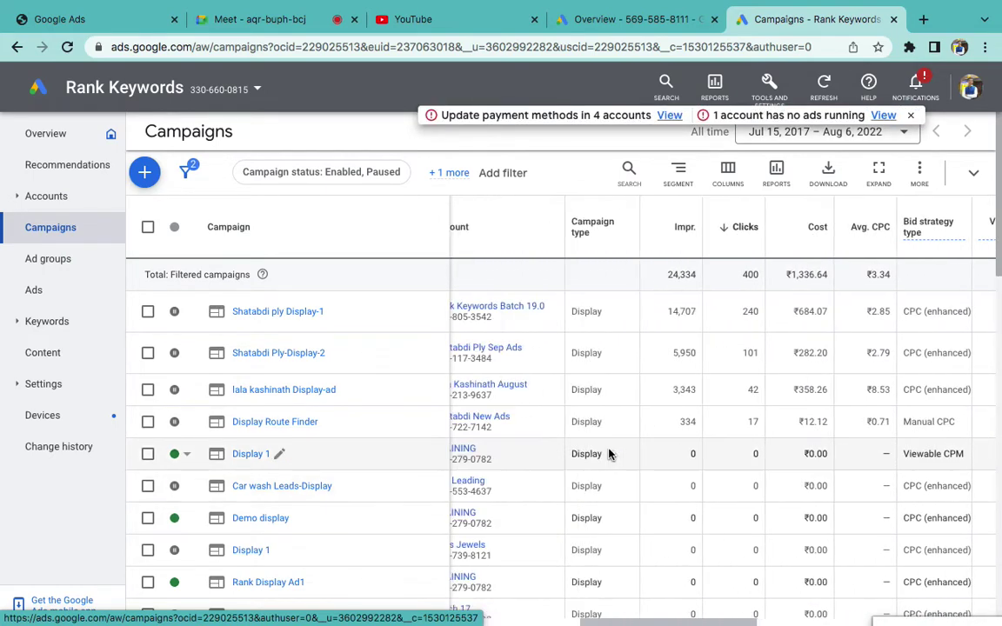
{"action": "scroll", "coordinate": [609, 452], "scroll_direction": "right", "scroll_amount": 5}
{"action": "scroll", "coordinate": [609, 450], "scroll_direction": "right", "scroll_amount": 1}
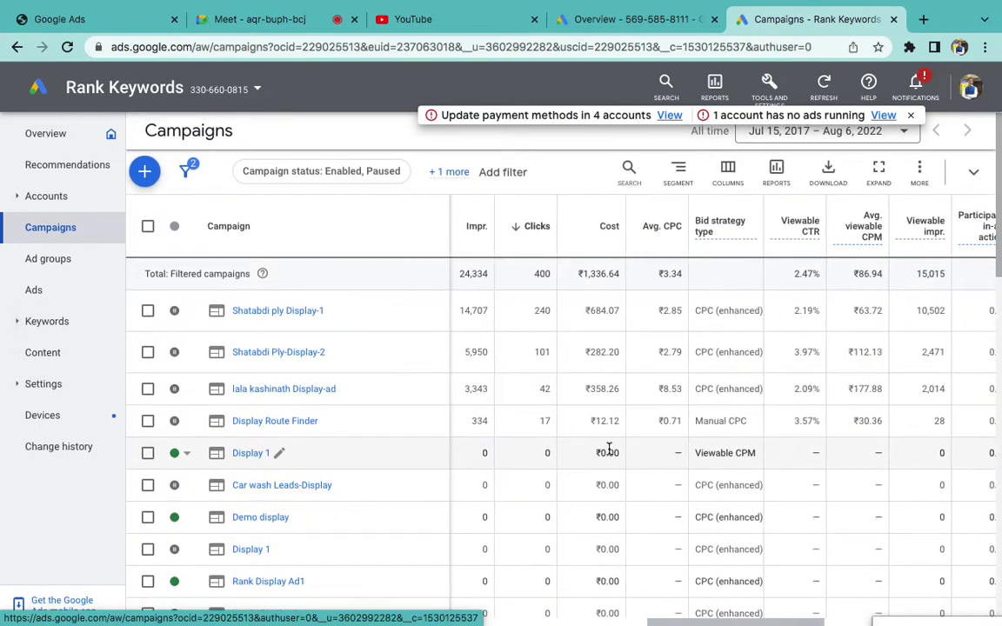
- Enlarge the campaigns table, highlight the average CPC of Shatabdi ply Display-1 and return to the Overview
{"action": "key", "text": "ctrl+plus"}
{"action": "key", "text": "ctrl+plus"}
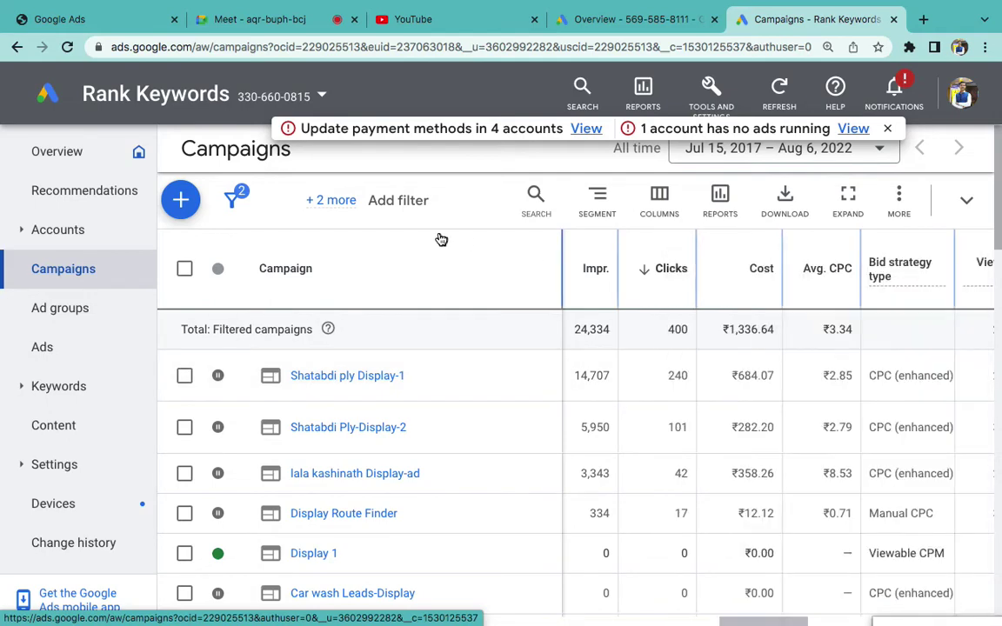
{"action": "double_click", "coordinate": [838, 376]}
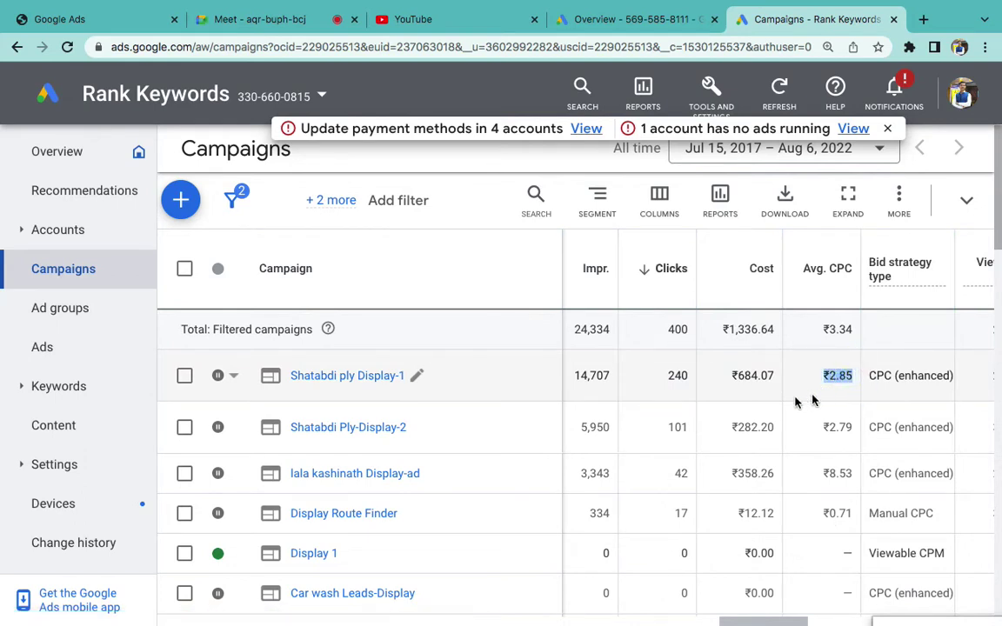
{"action": "left_click", "coordinate": [130, 153]}
- Return to the Word document and add "Cost" and "Placements" as the fourth and fifth items of the bulleted list
{"action": "key", "text": "ctrl+Left"}
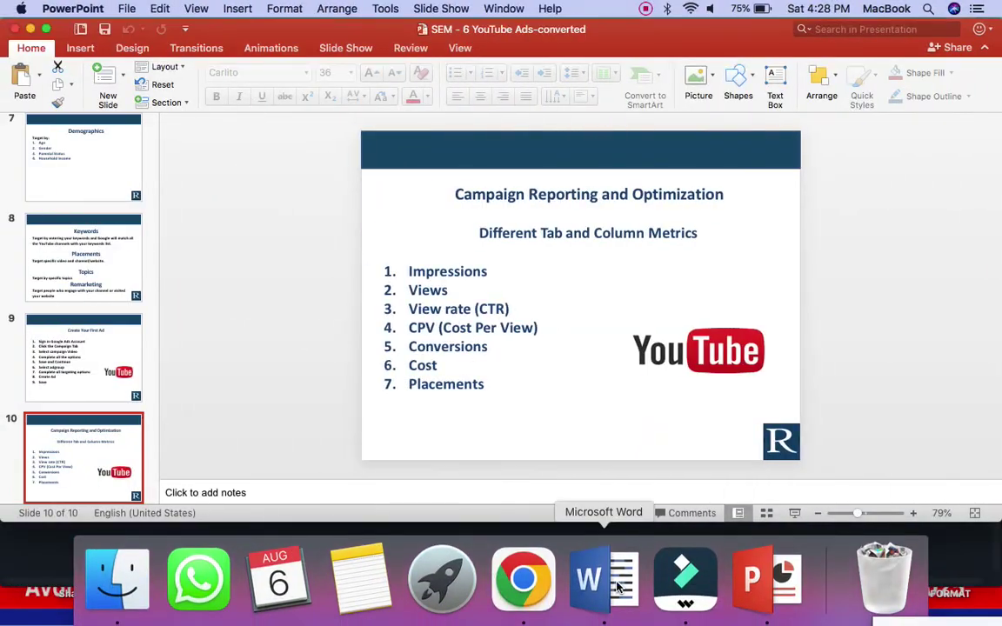
{"action": "left_click", "coordinate": [618, 580]}
{"action": "type", "text": "Cost"}
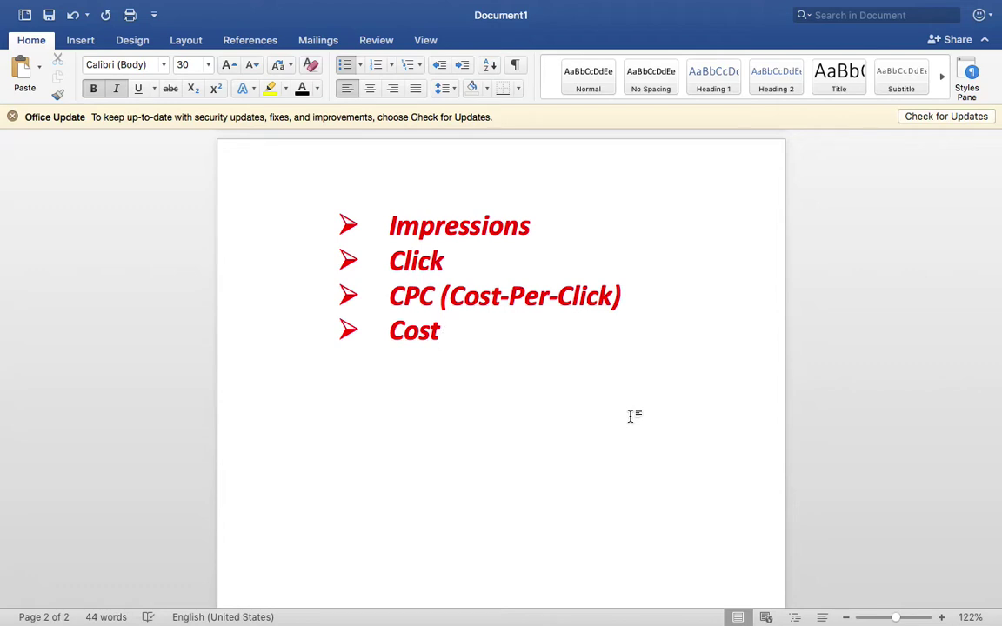
{"action": "key", "text": "Return"}
{"action": "type", "text": "Plac"}
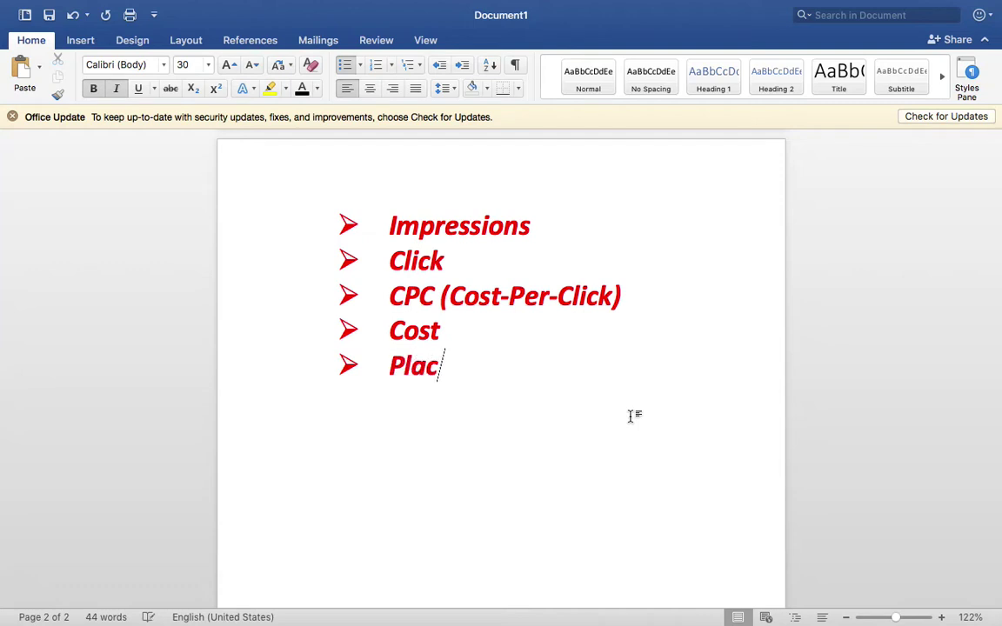
{"action": "type", "text": "ements"}
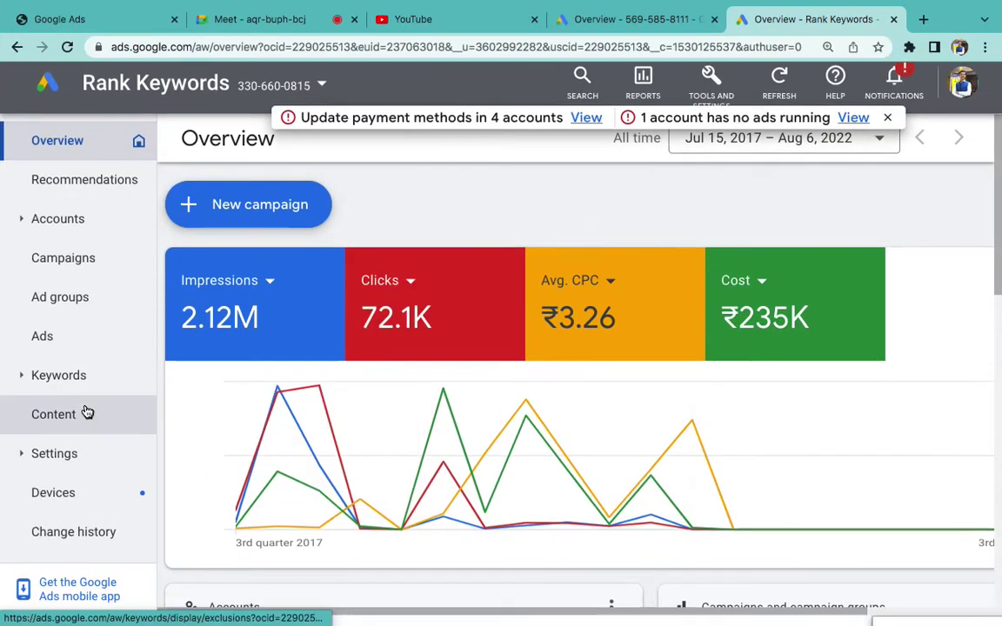
- Back in Google Ads, list the performance of the managed accounts and open the first Shatabdi Ply account
{"action": "left_click", "coordinate": [76, 228]}
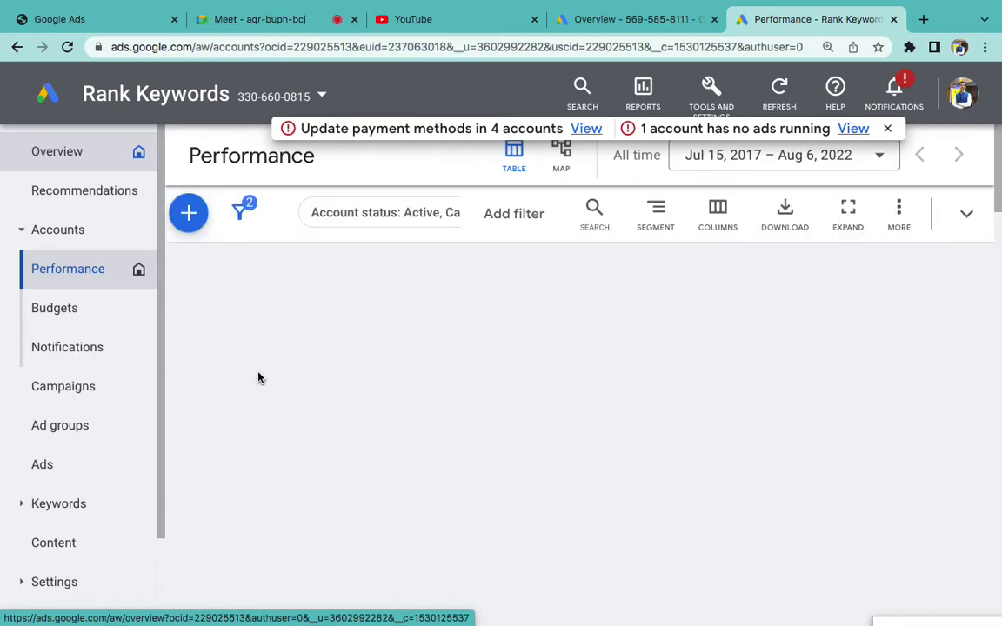
{"action": "scroll", "coordinate": [257, 348], "scroll_direction": "down", "scroll_amount": 1}
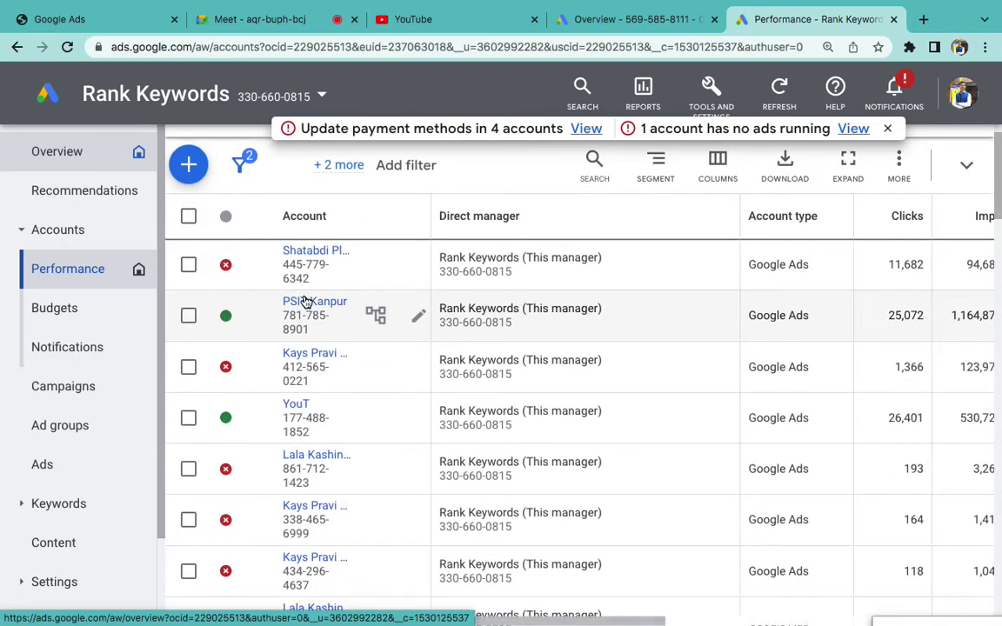
{"action": "left_click", "coordinate": [299, 253]}
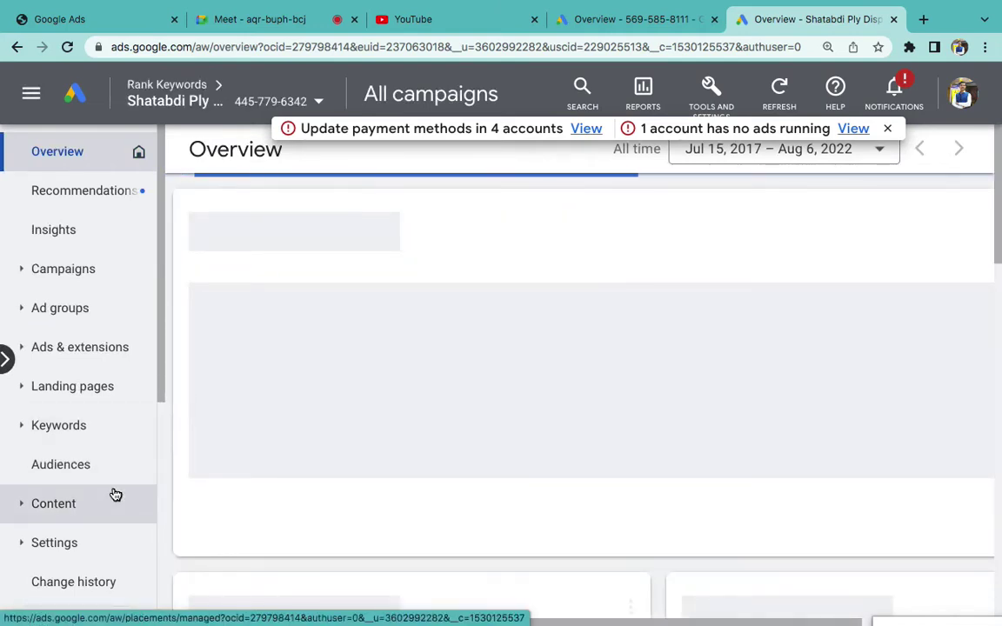
- Open the Placements report under Content for the Shatabdi Ply account
{"action": "scroll", "coordinate": [115, 495], "scroll_direction": "down", "scroll_amount": 5}
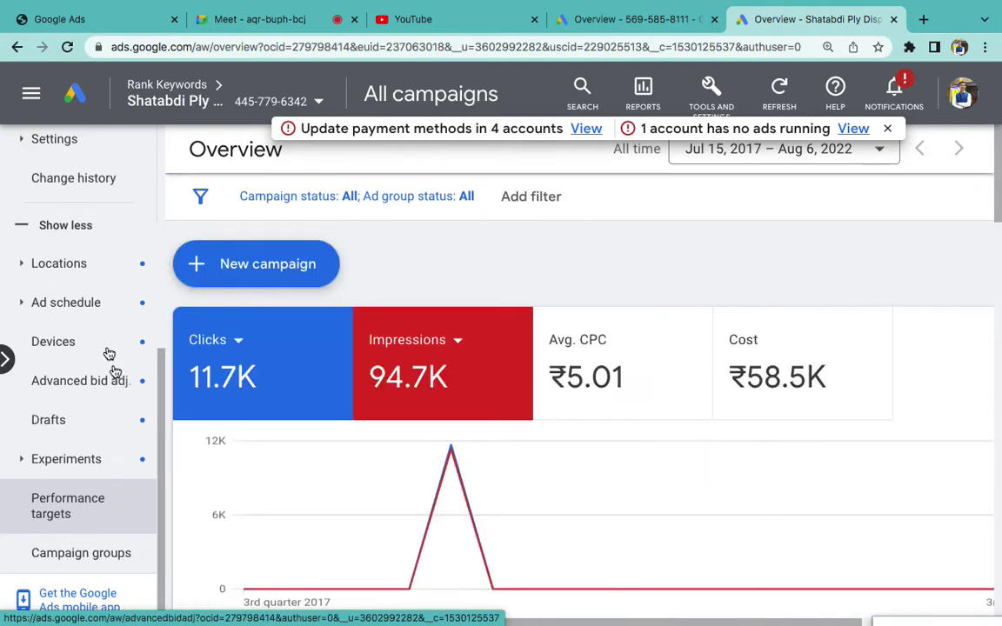
{"action": "left_click", "coordinate": [22, 227]}
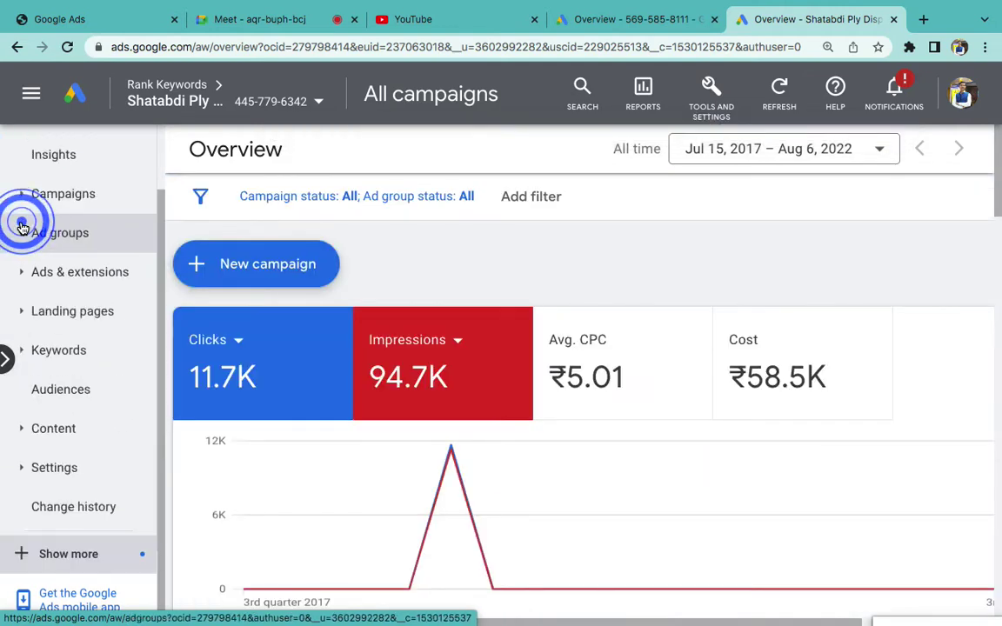
{"action": "scroll", "coordinate": [69, 422], "scroll_direction": "down", "scroll_amount": 2}
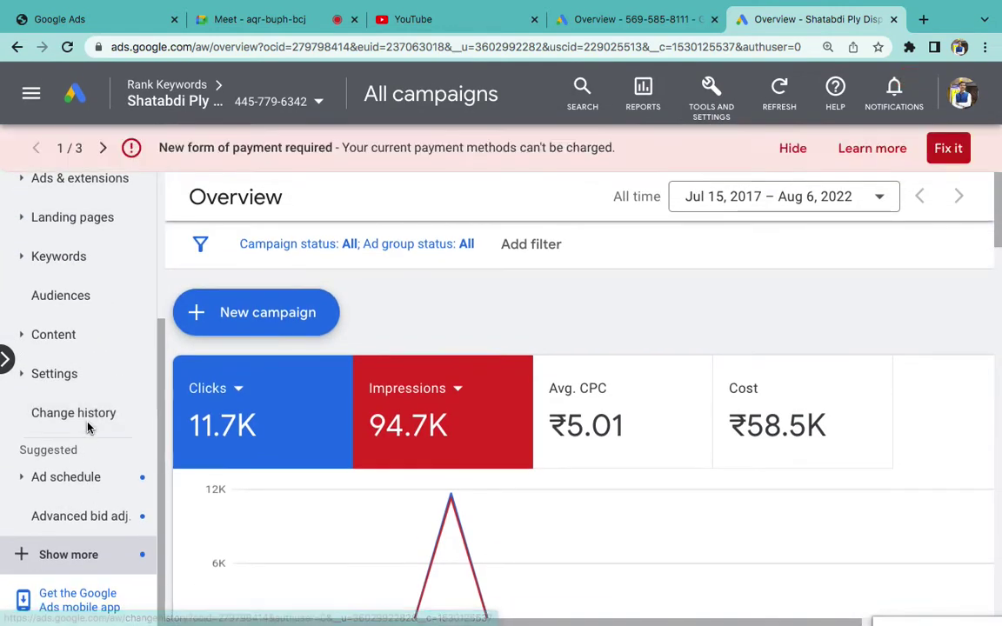
{"action": "scroll", "coordinate": [87, 419], "scroll_direction": "up", "scroll_amount": 3}
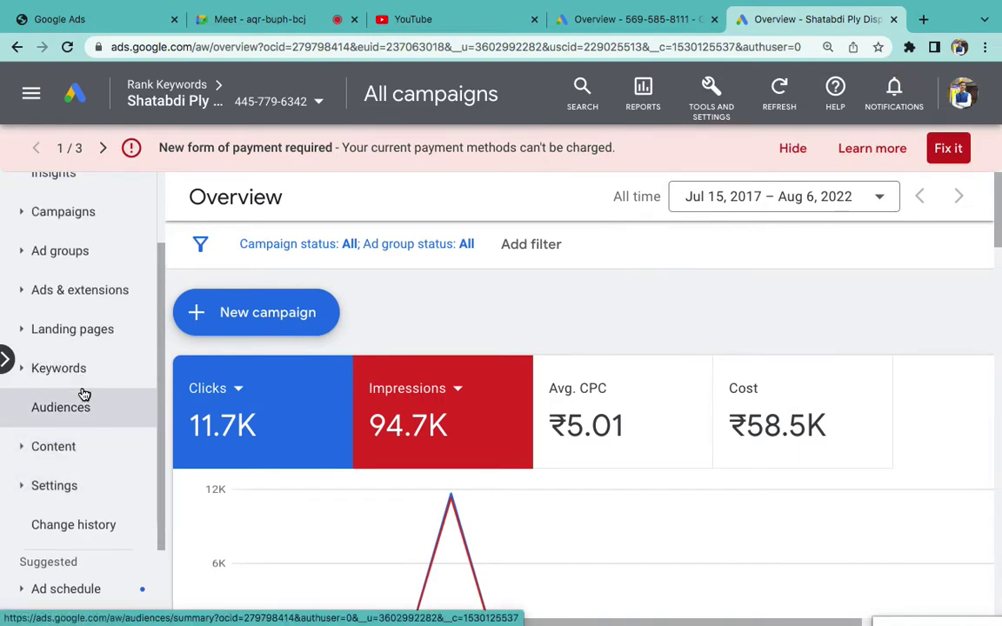
{"action": "scroll", "coordinate": [93, 415], "scroll_direction": "down", "scroll_amount": 1}
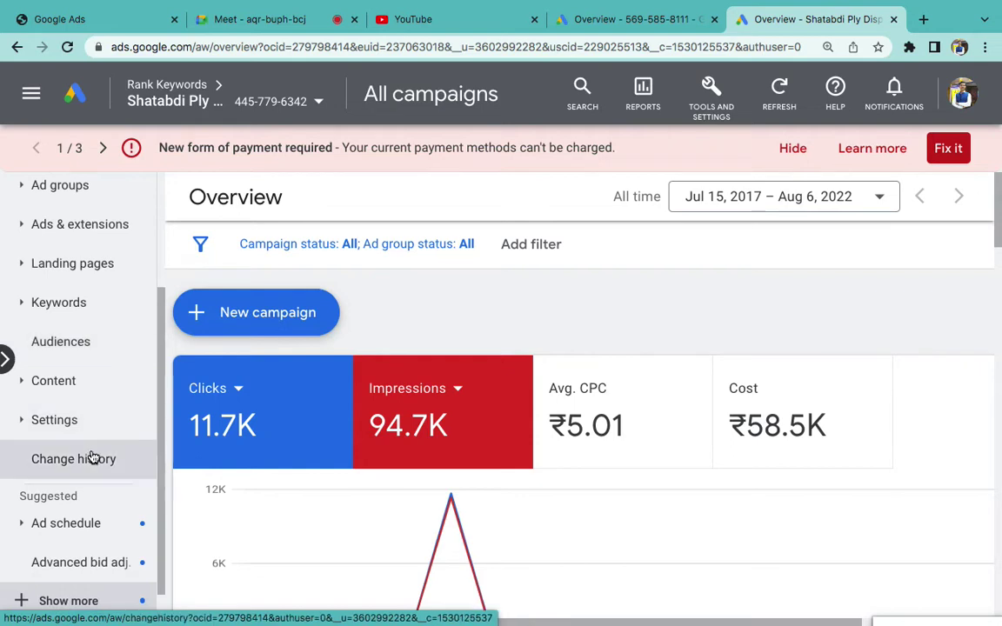
{"action": "scroll", "coordinate": [94, 454], "scroll_direction": "up", "scroll_amount": 3}
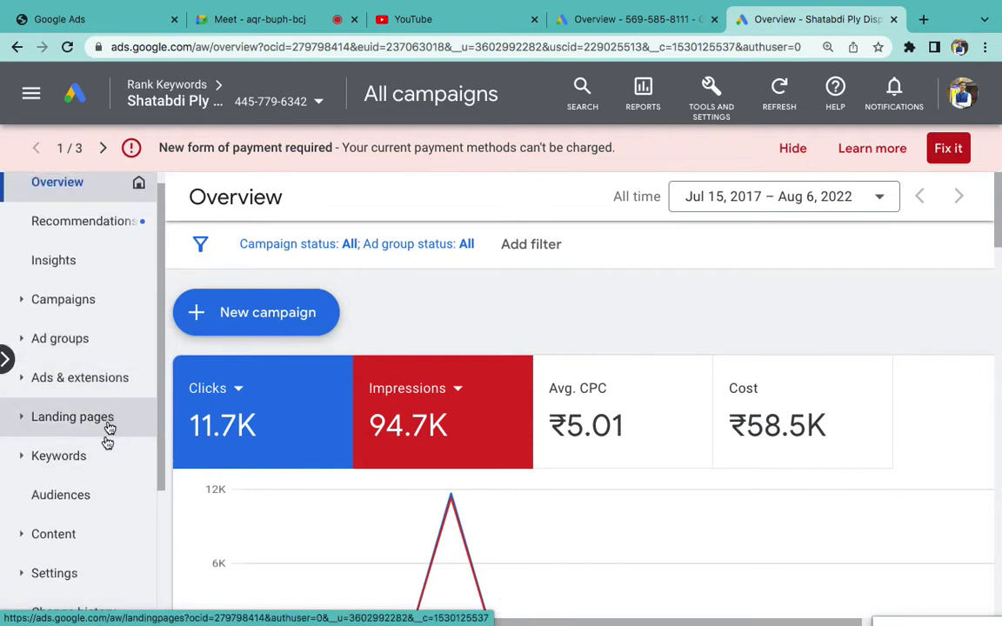
{"action": "scroll", "coordinate": [105, 444], "scroll_direction": "down", "scroll_amount": 2}
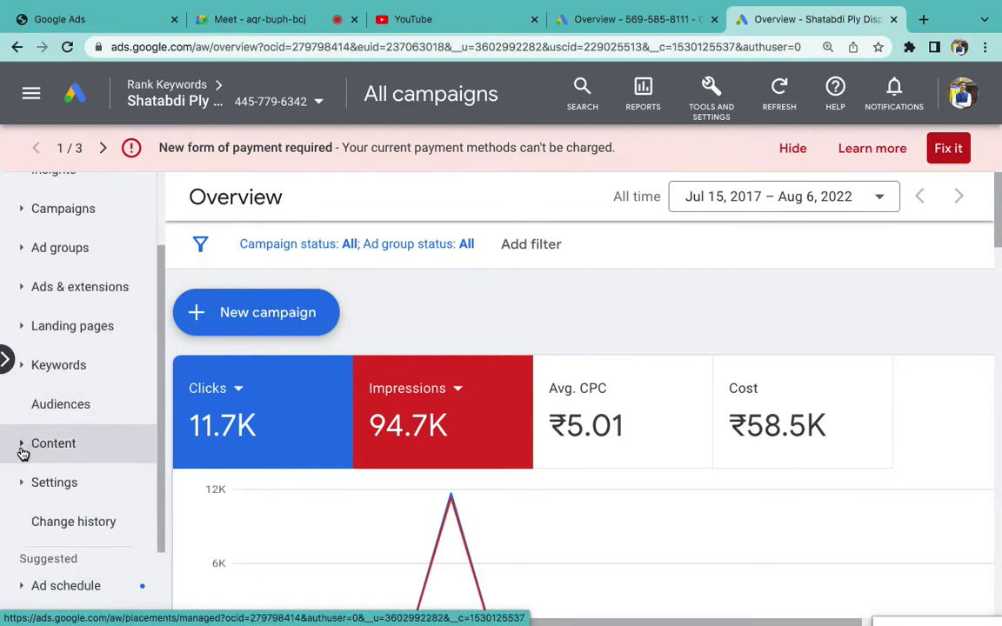
{"action": "left_click", "coordinate": [21, 445]}
{"action": "left_click", "coordinate": [55, 486]}
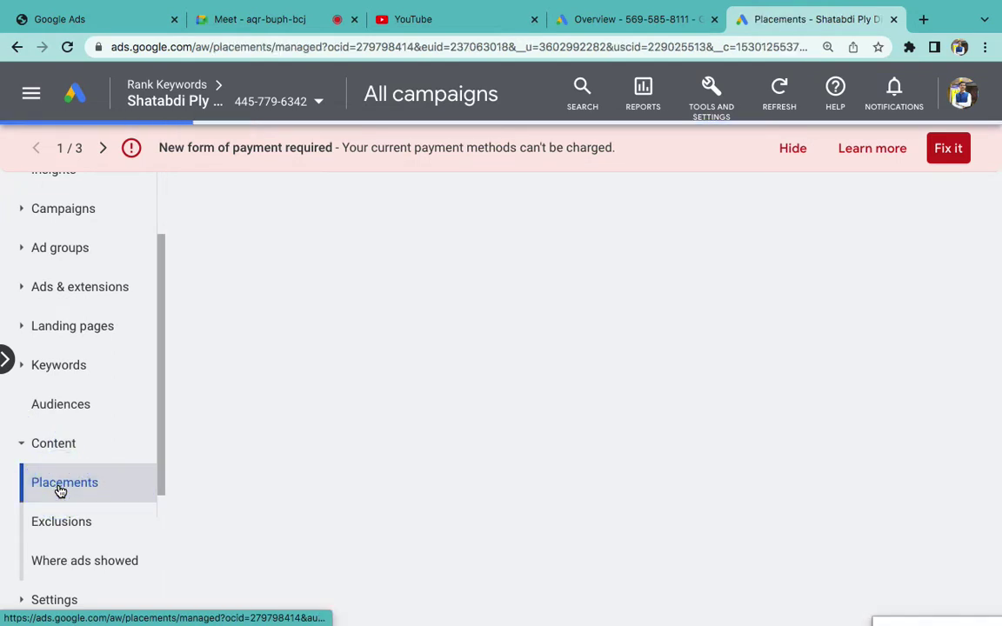
{"action": "left_click", "coordinate": [27, 454]}
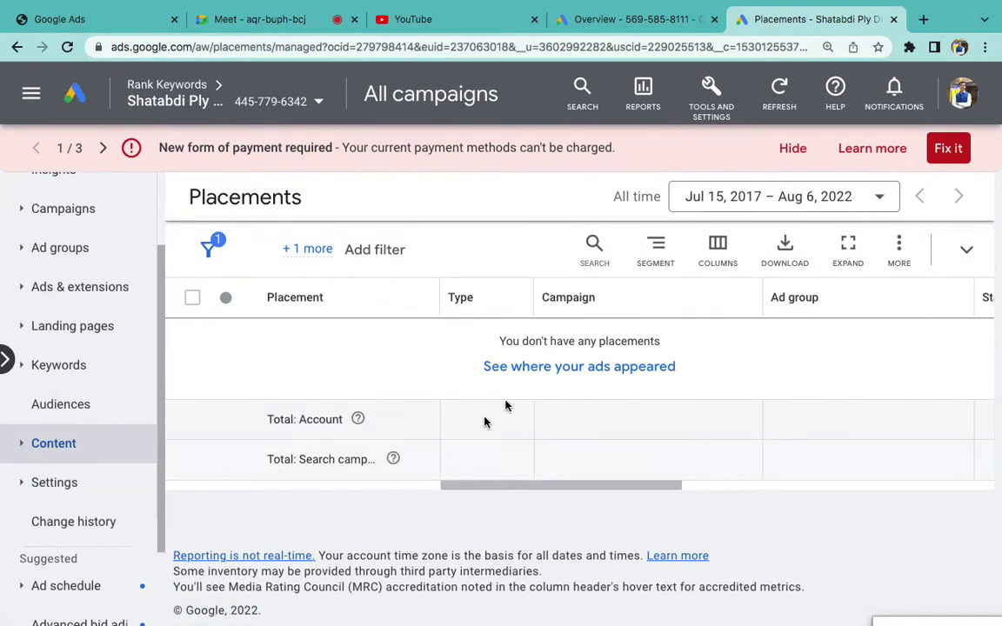
- Open the report of where the ads appeared and examine its click, impression, CTR, average CPC, cost and conversion columns
{"action": "left_click", "coordinate": [537, 368]}
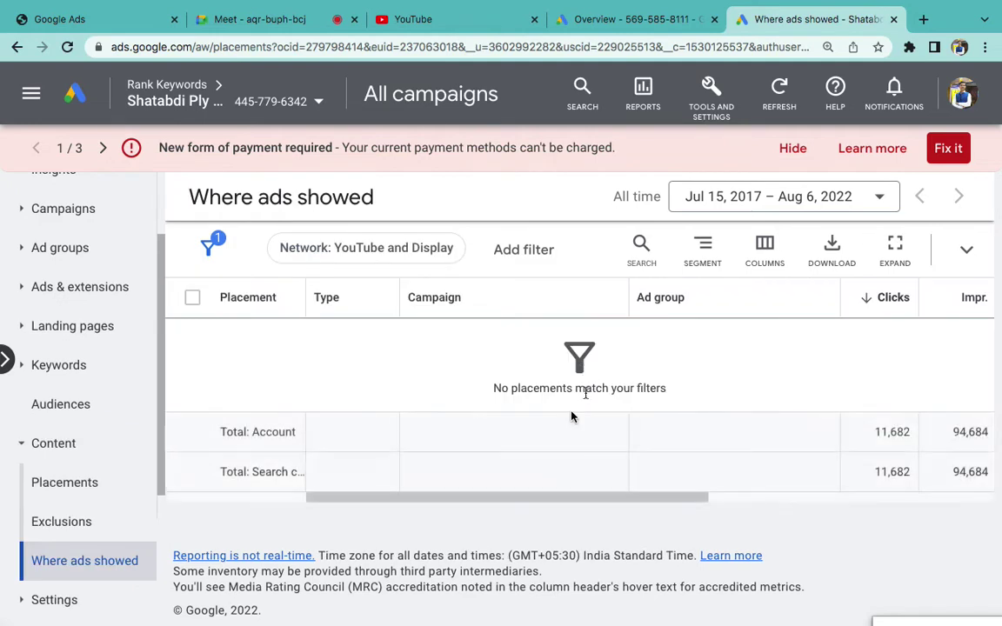
{"action": "scroll", "coordinate": [561, 429], "scroll_direction": "right", "scroll_amount": 5}
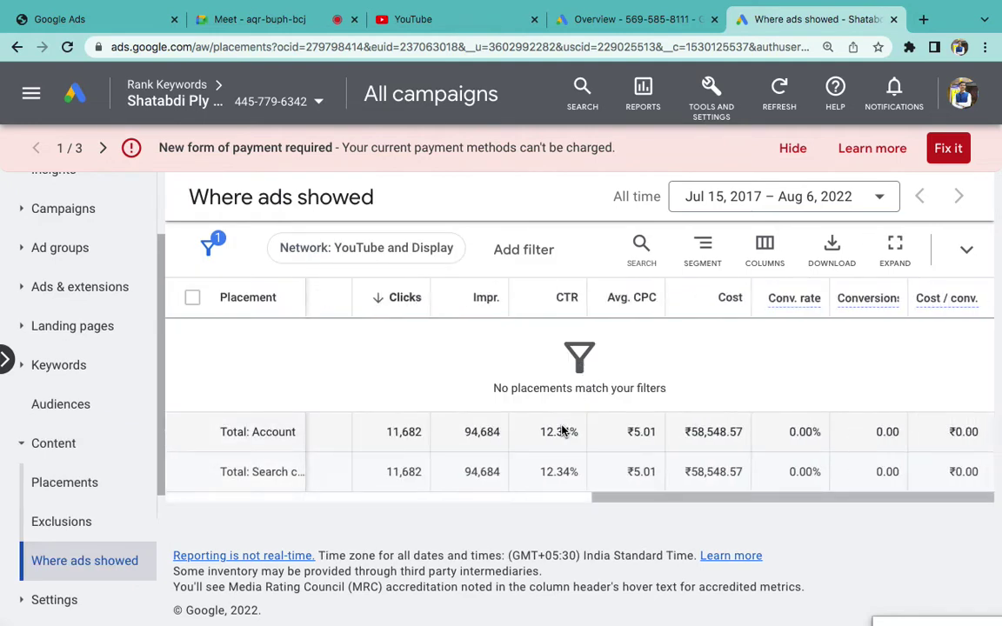
{"action": "triple_click", "coordinate": [515, 384]}
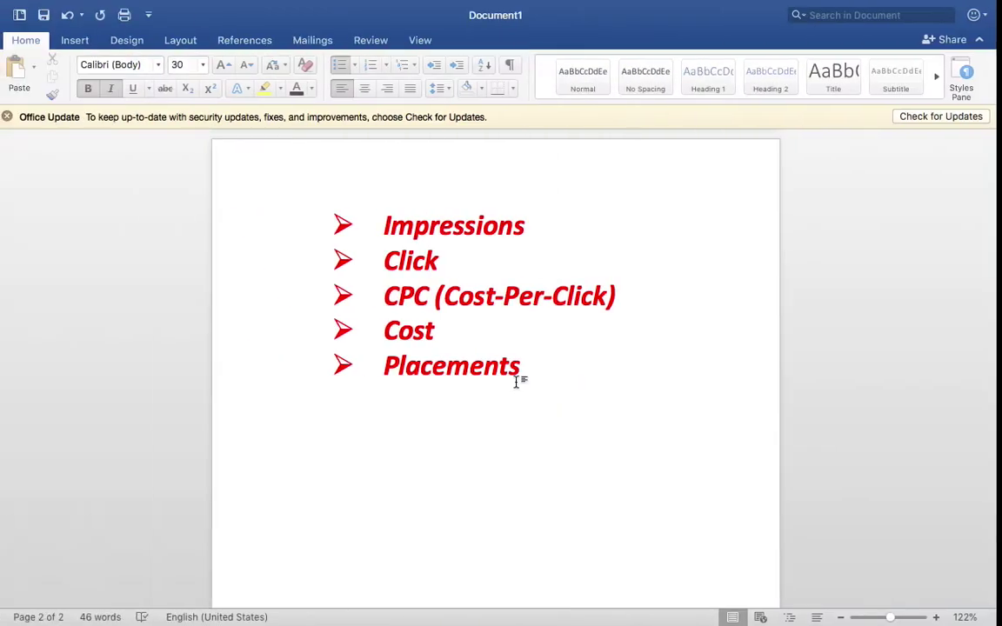
- Highlight "CPV (Cost Per View)" on the PowerPoint reporting slide, then return to Word and highlight the CPC bullet
{"action": "key", "text": "ctrl+Left"}
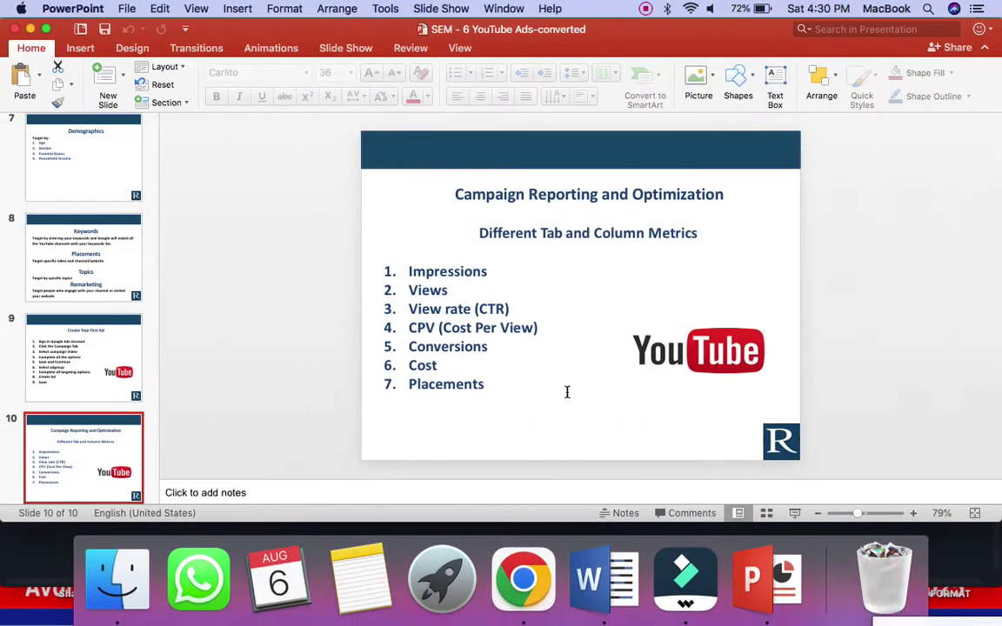
{"action": "triple_click", "coordinate": [476, 327]}
{"action": "key", "text": "ctrl+Right"}
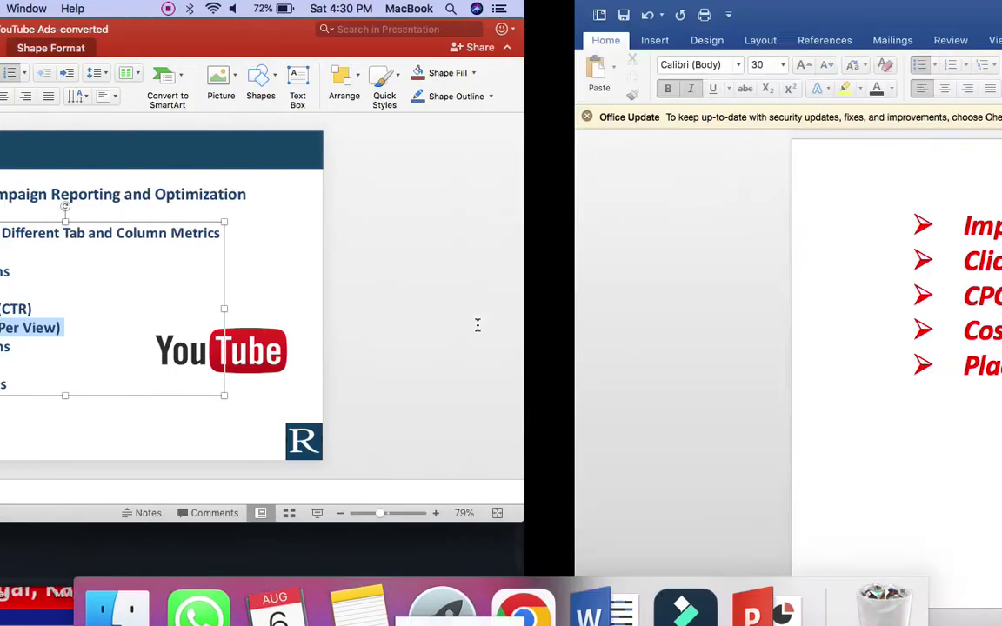
{"action": "triple_click", "coordinate": [457, 294]}
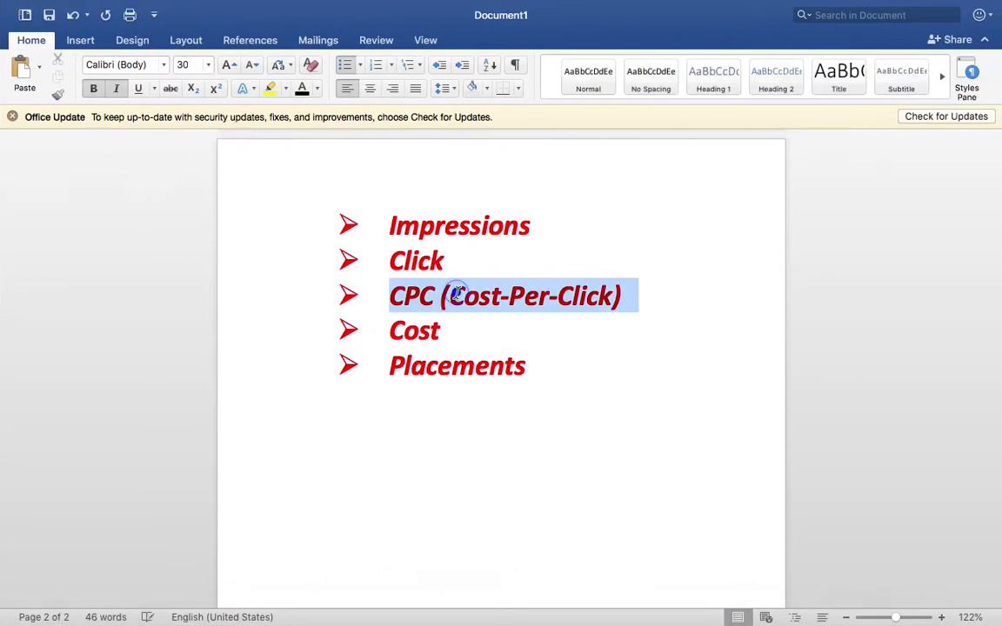
- Add "CPV (Cost-Per-Click)" and "View Rate" as the sixth and seventh items of the bulleted list
{"action": "left_click", "coordinate": [595, 376]}
{"action": "key", "text": "Return"}
{"action": "type", "text": "C"}
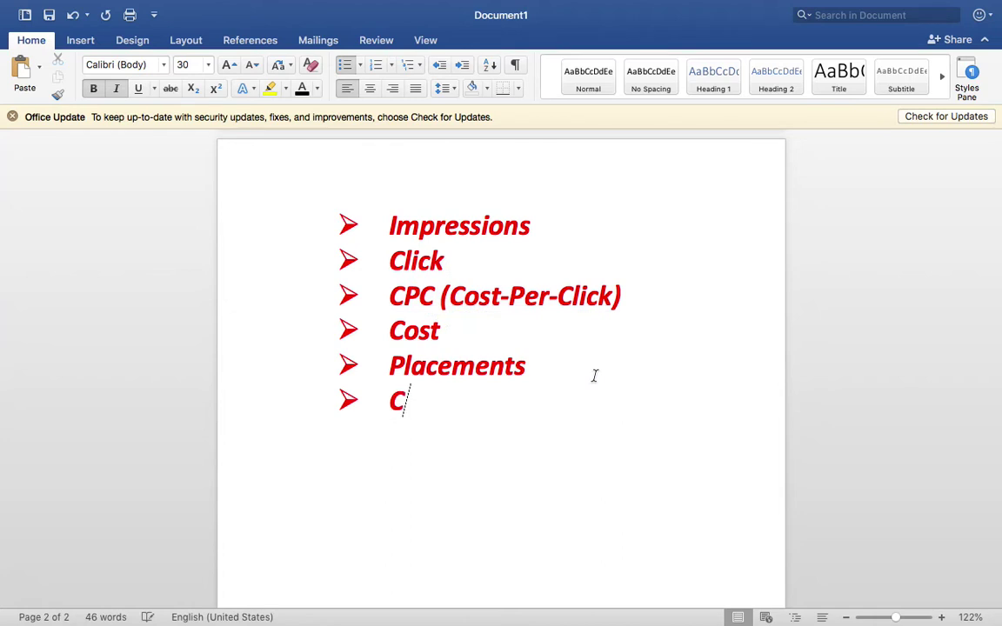
{"action": "type", "text": "PV (Co"}
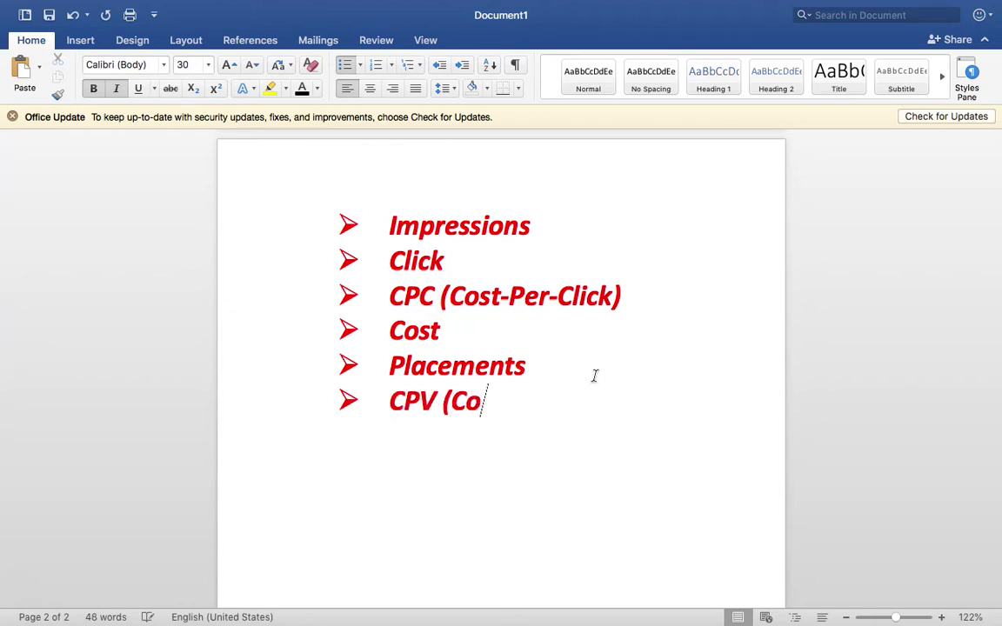
{"action": "type", "text": "st-Pe"}
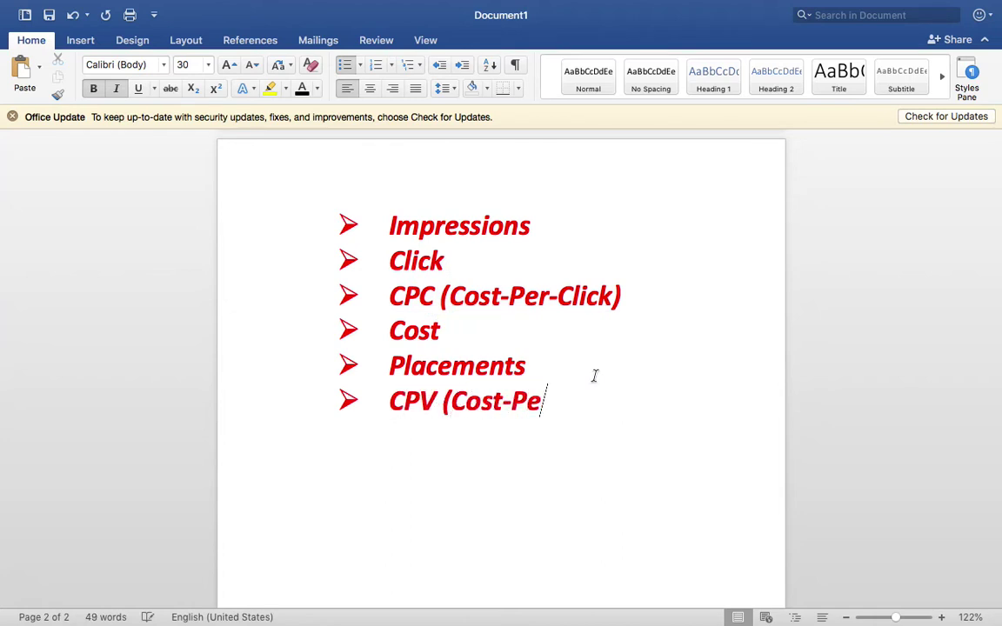
{"action": "type", "text": "r-Click)"}
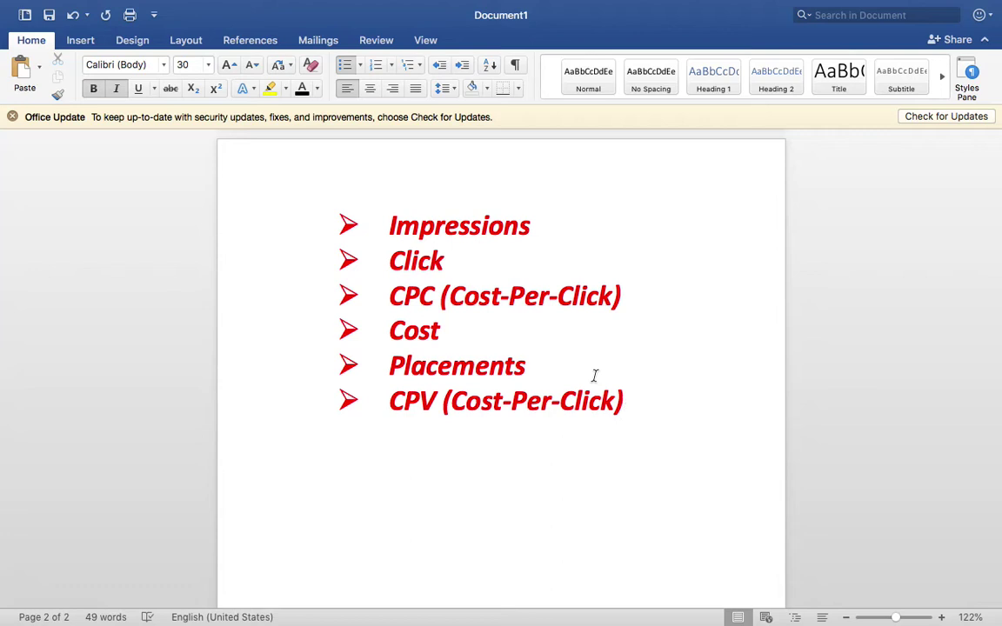
{"action": "key", "text": "Return"}
{"action": "type", "text": "View Rate"}
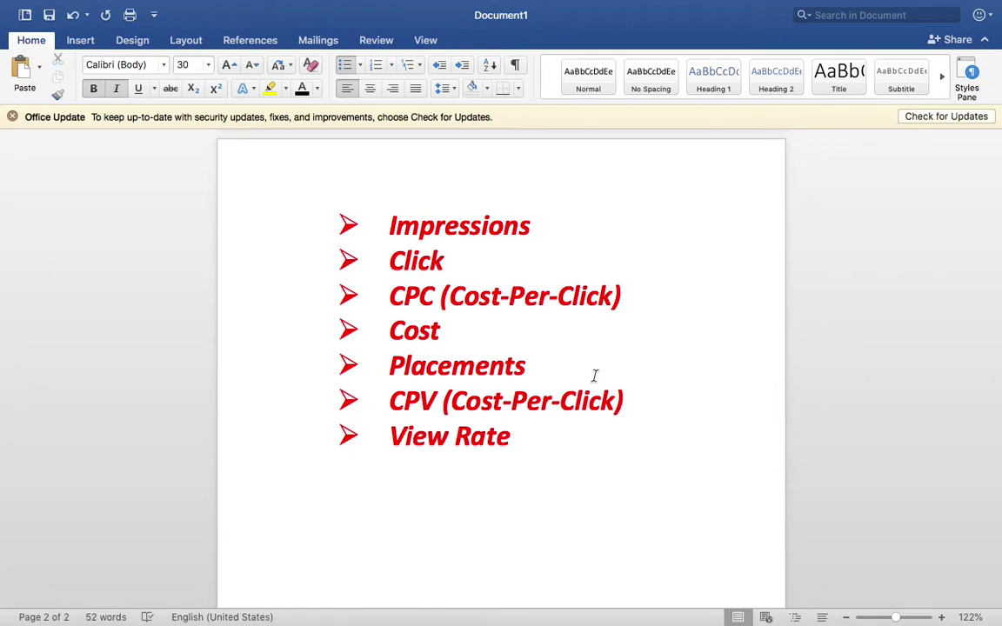
- Go back to the ad types list at the start of the document and highlight the word "Skip"
{"action": "scroll", "coordinate": [595, 376], "scroll_direction": "up", "scroll_amount": 15}
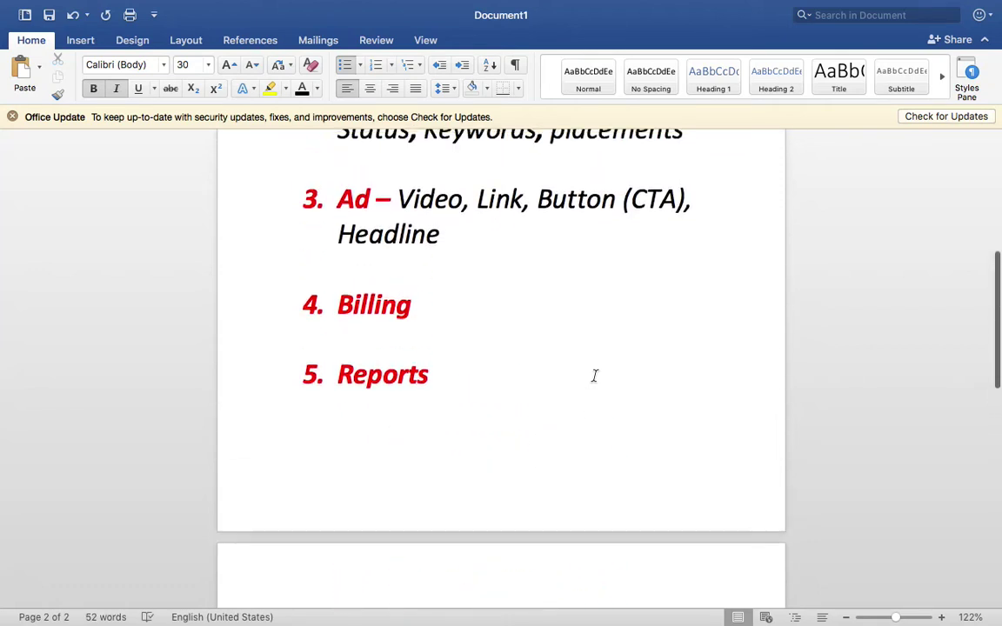
{"action": "scroll", "coordinate": [541, 265], "scroll_direction": "up", "scroll_amount": 4}
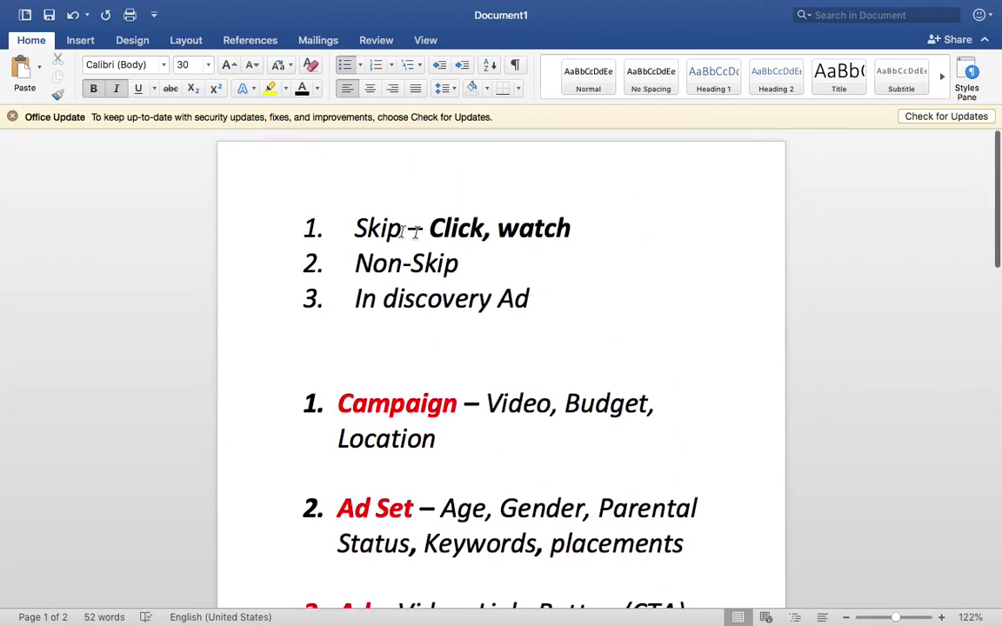
{"action": "double_click", "coordinate": [382, 229]}
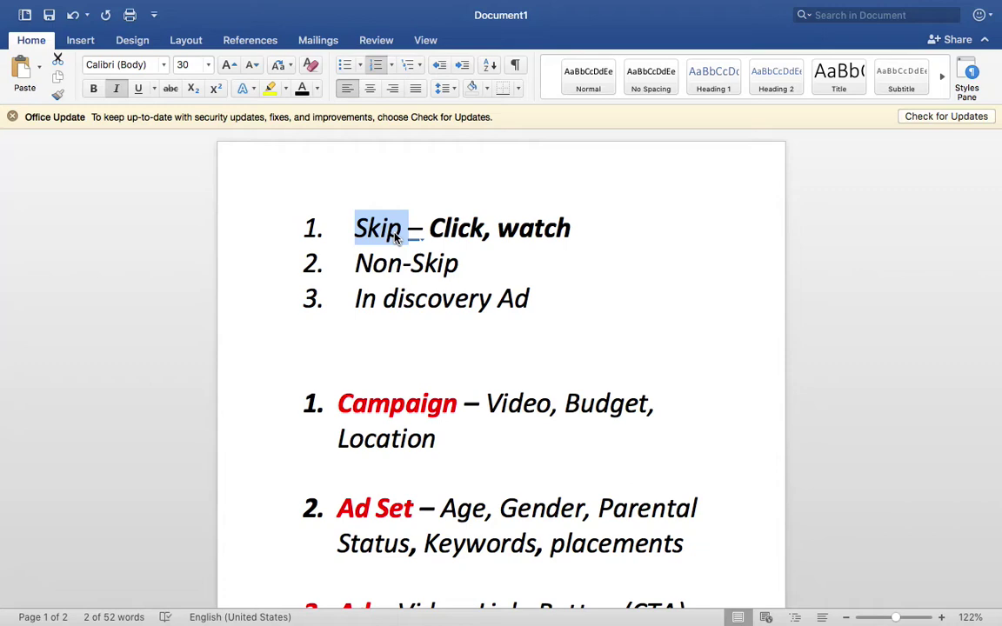
- Change the wording in brackets after CPV in the metrics list to "Cost-Per-View"
{"action": "scroll", "coordinate": [454, 315], "scroll_direction": "down", "scroll_amount": 10}
{"action": "scroll", "coordinate": [454, 315], "scroll_direction": "up", "scroll_amount": 3}
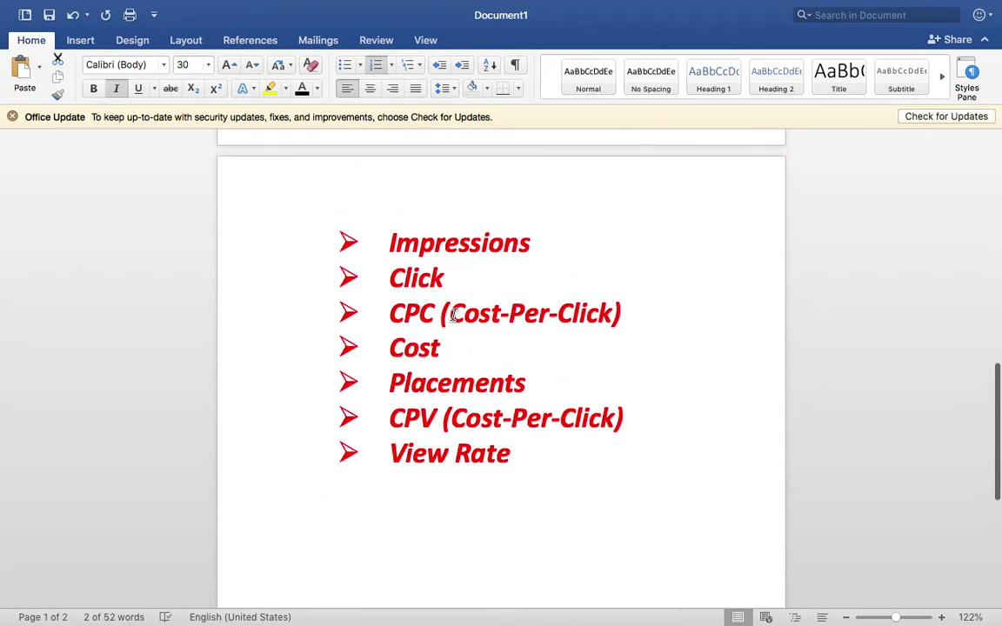
{"action": "double_click", "coordinate": [528, 421]}
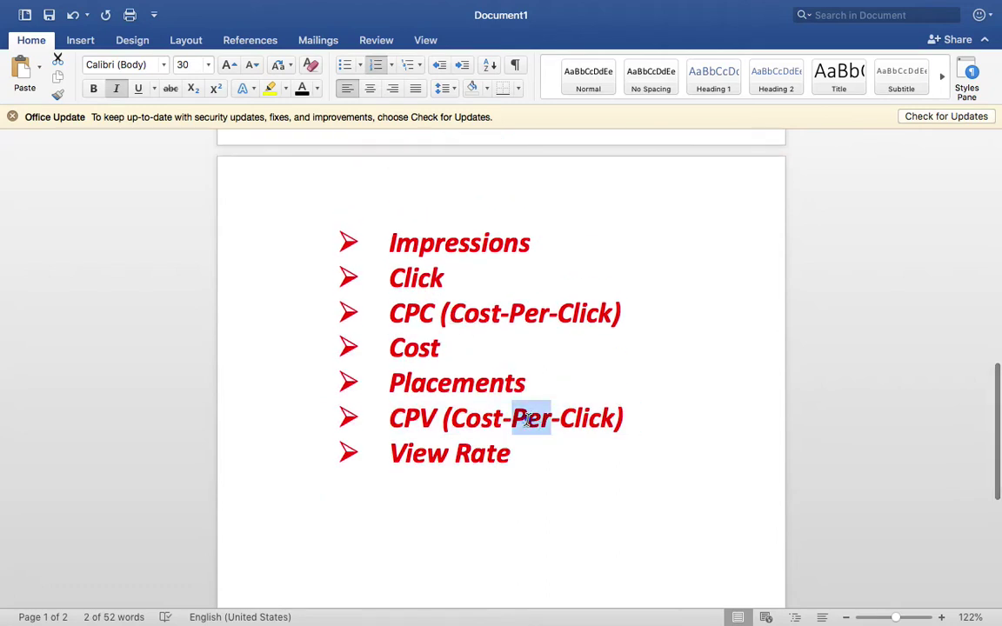
{"action": "triple_click", "coordinate": [527, 420]}
{"action": "double_click", "coordinate": [590, 420]}
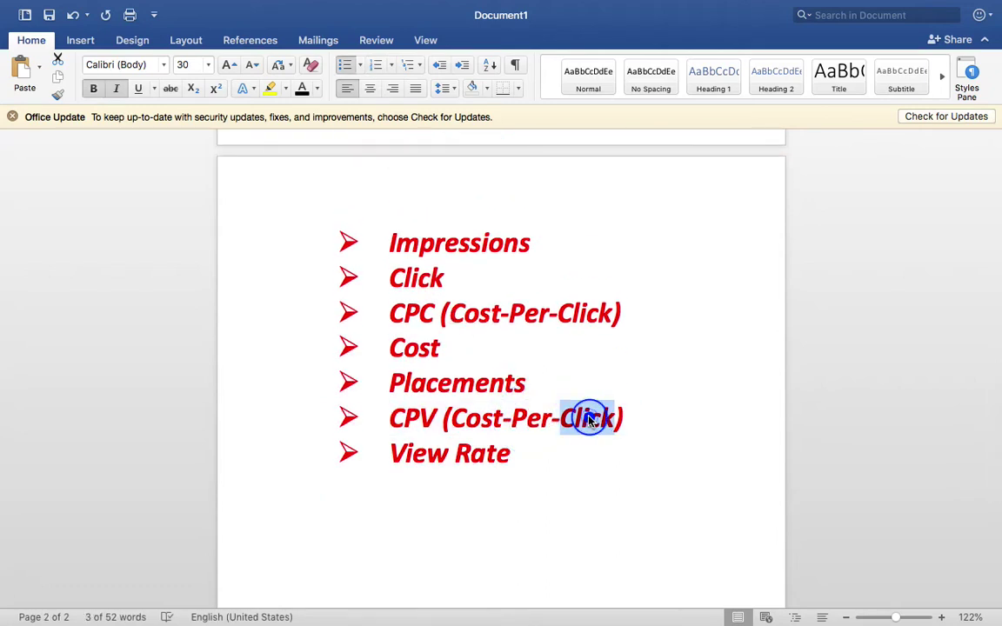
{"action": "type", "text": "View"}
- Extend the View Rate bullet with the formula "= Views/Imp*100"
{"action": "left_click", "coordinate": [561, 472]}
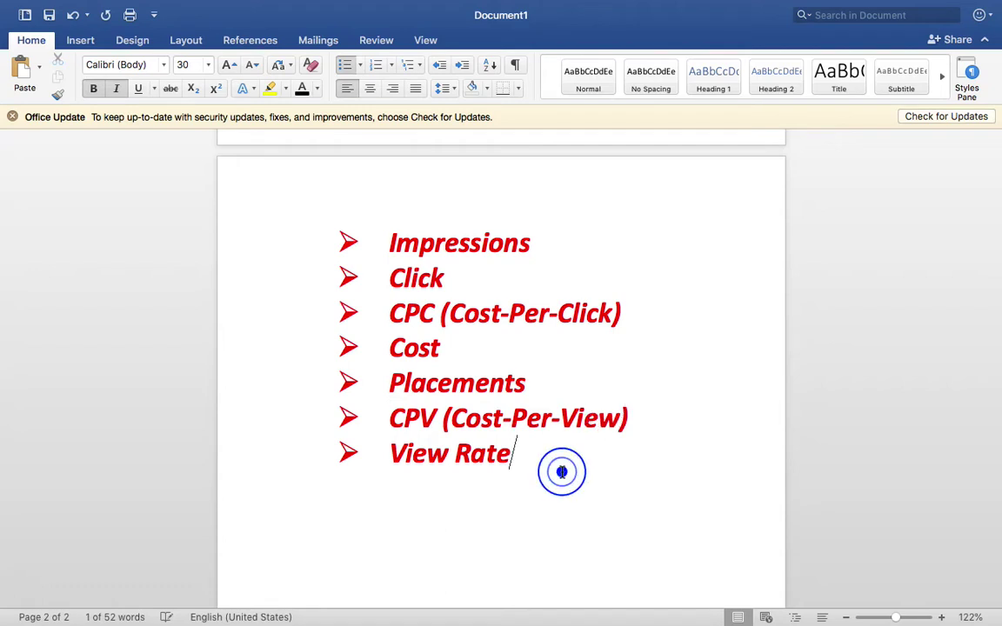
{"action": "scroll", "coordinate": [562, 472], "scroll_direction": "down", "scroll_amount": 1}
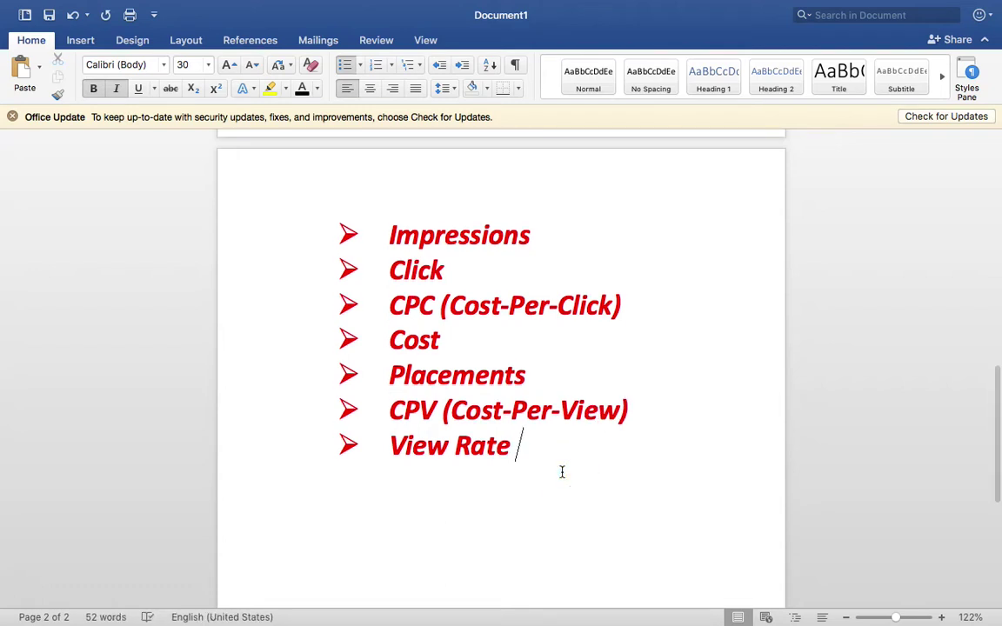
{"action": "type", "text": "= "}
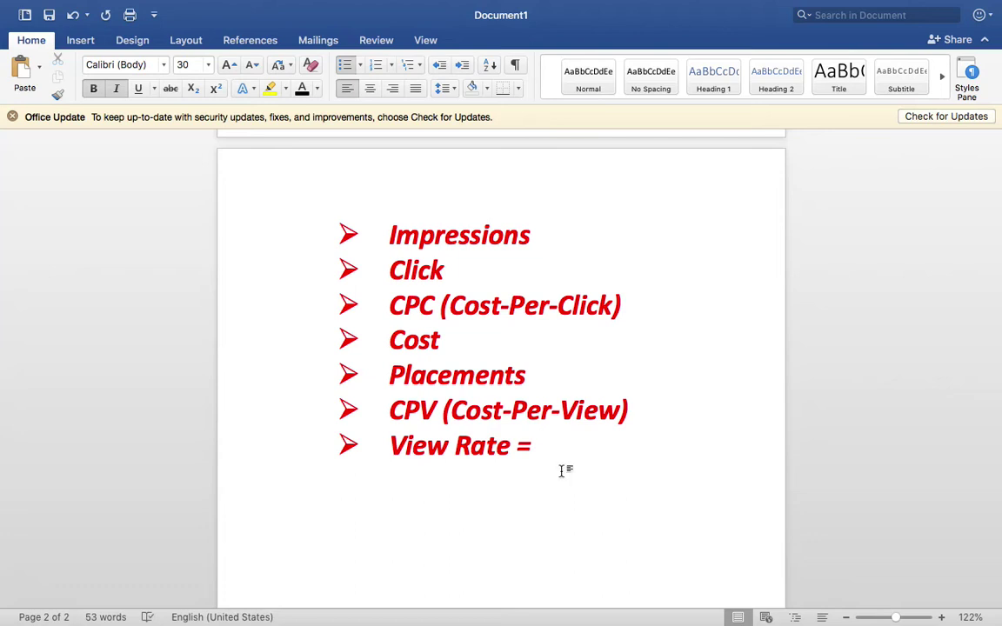
{"action": "type", "text": "Views/Im"}
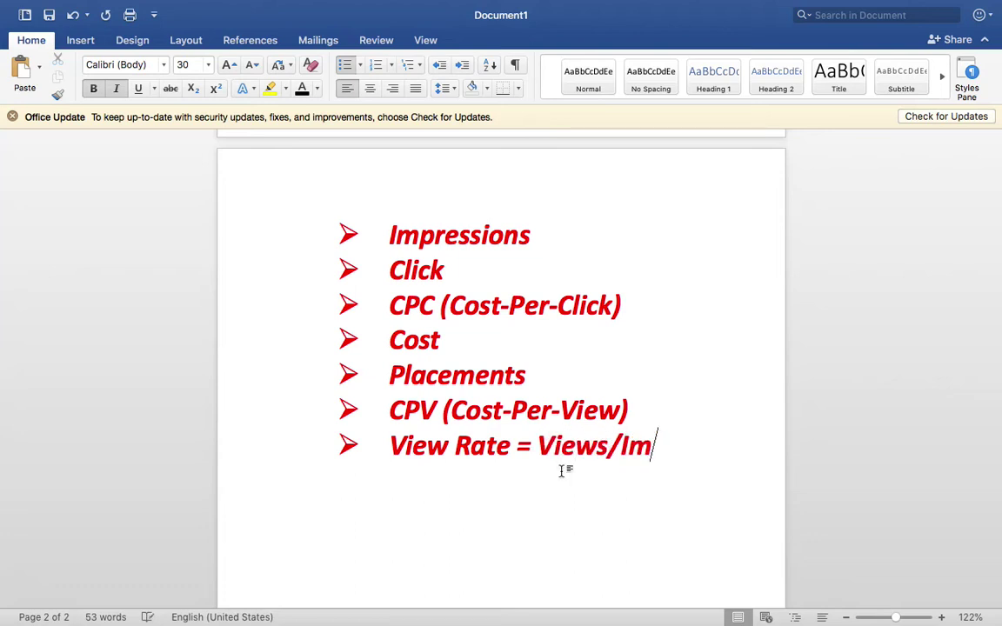
{"action": "type", "text": "p*100"}
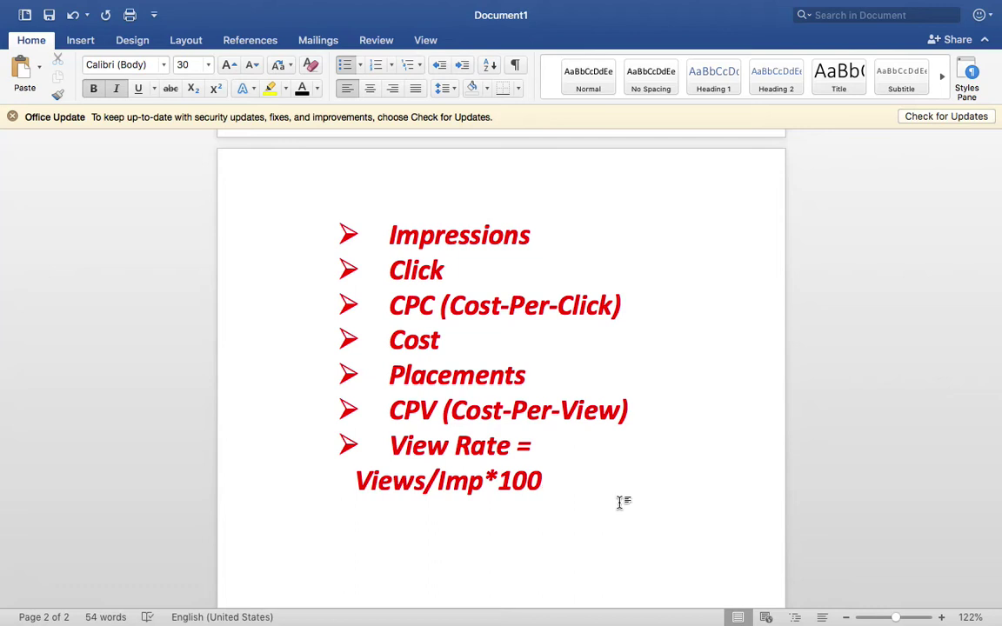
- End the bulleted list and add the example lines "Imp:: 100" and "View:: 10" below it
{"action": "key", "text": "Return"}
{"action": "key", "text": "Return"}
{"action": "scroll", "coordinate": [620, 503], "scroll_direction": "down", "scroll_amount": 2}
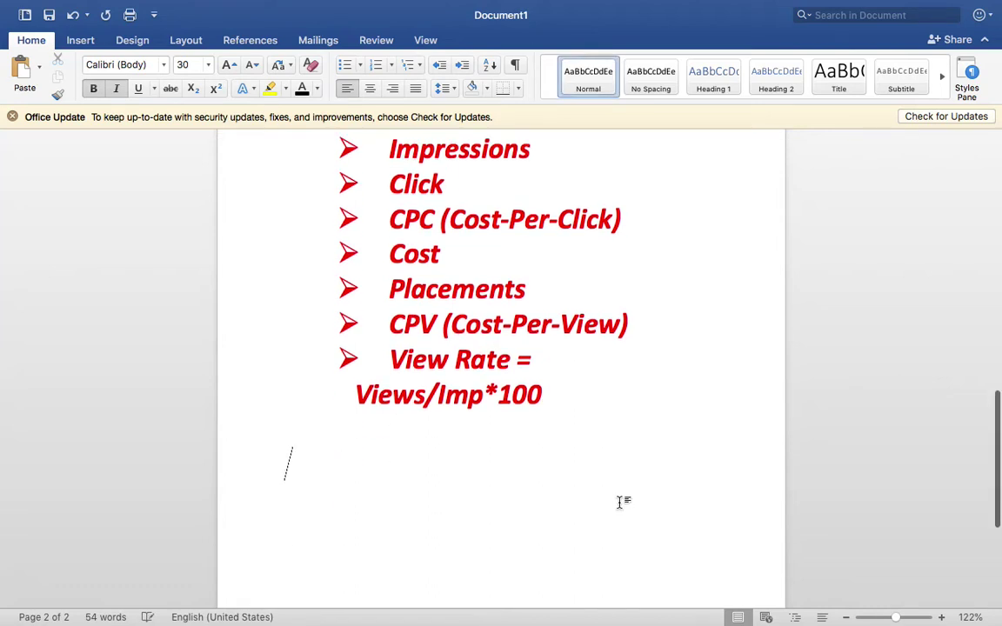
{"action": "type", "text": "Imp:: 100"}
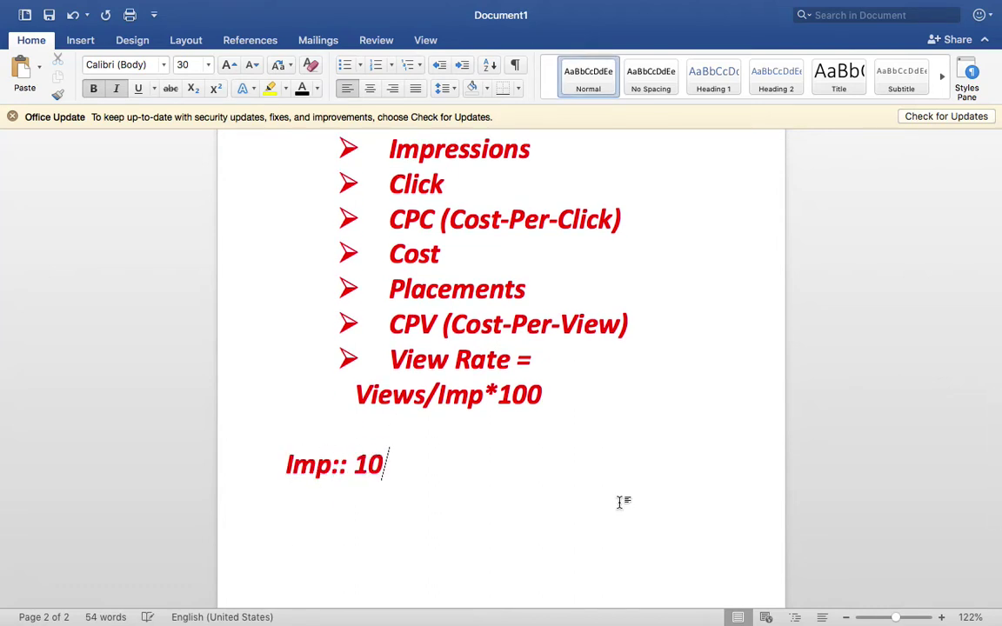
{"action": "key", "text": "Return"}
{"action": "type", "text": "View:"}
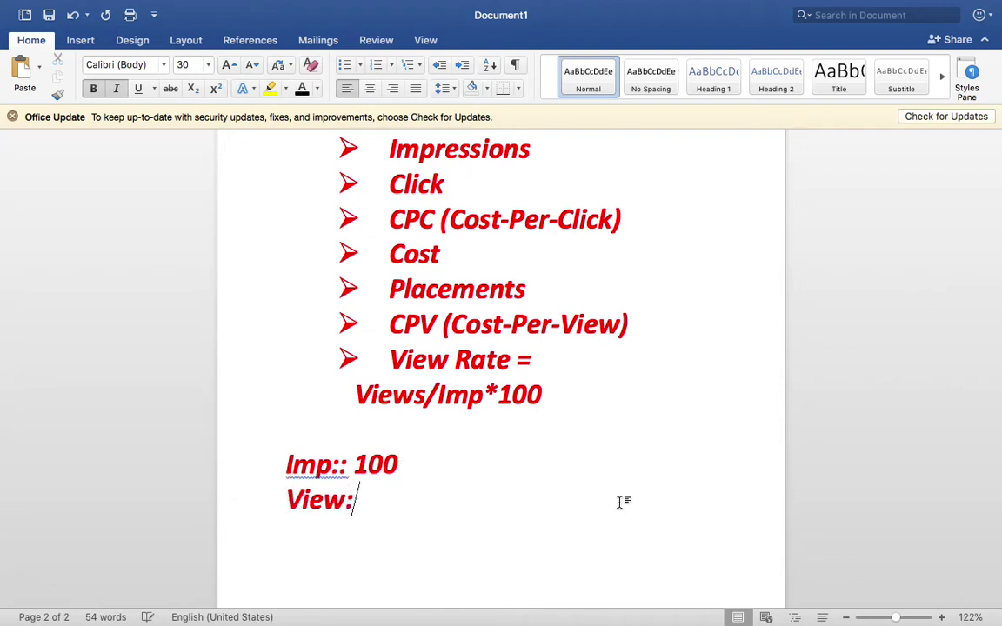
{"action": "type", "text": ": 10"}
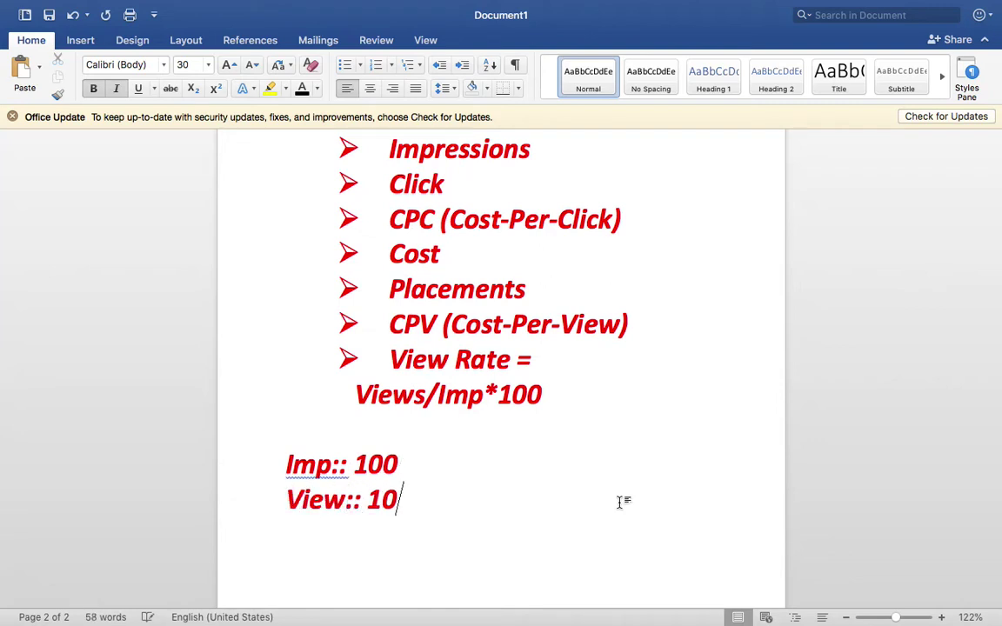
- Add the line "V.R. = 10%" below the Imp and View example figures
{"action": "key", "text": "Return"}
{"action": "type", "text": "V."}
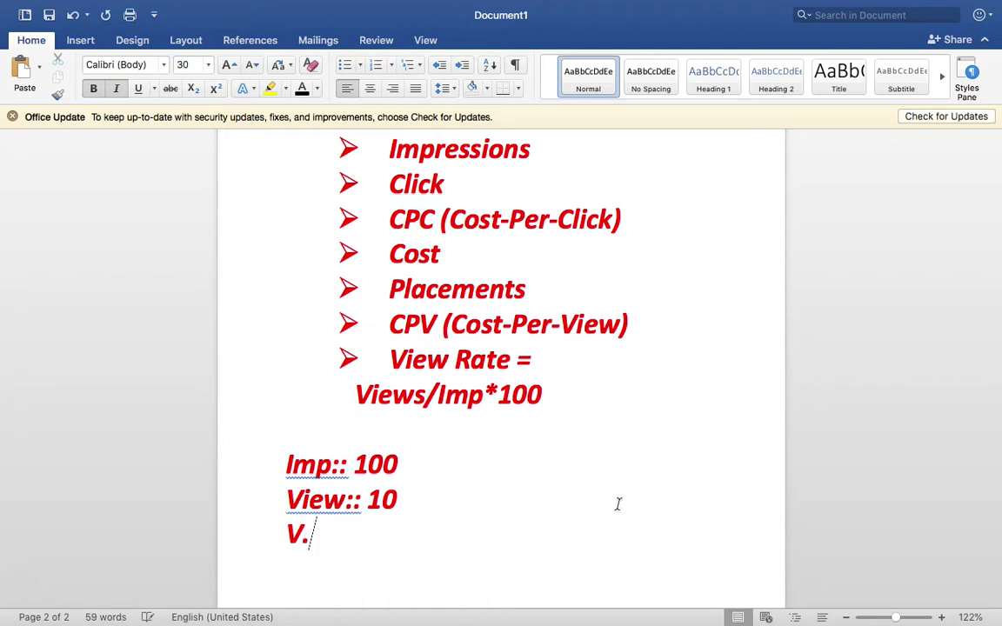
{"action": "type", "text": "R. = 1"}
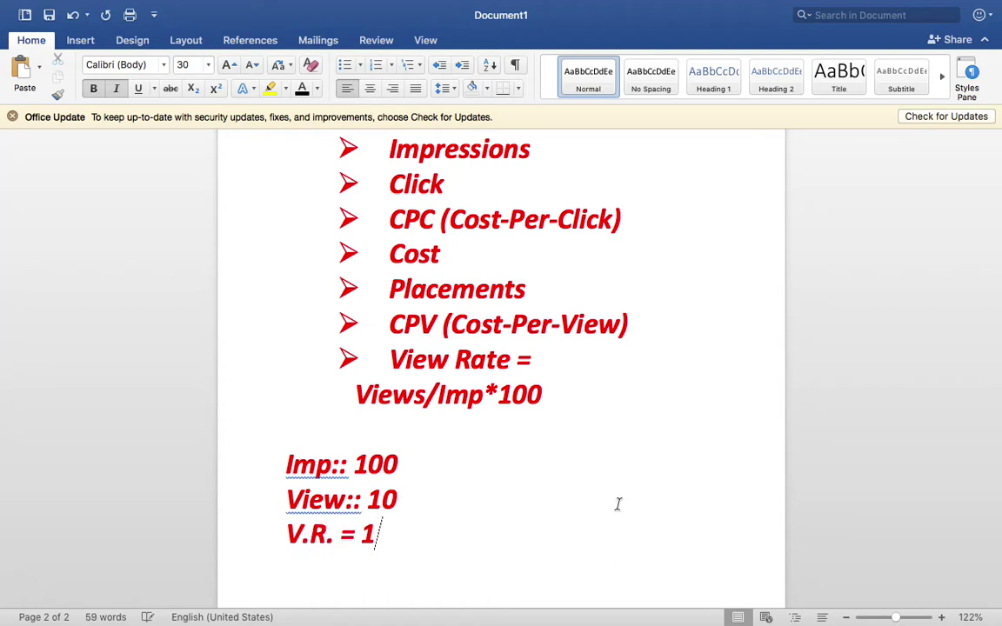
{"action": "type", "text": "0%"}
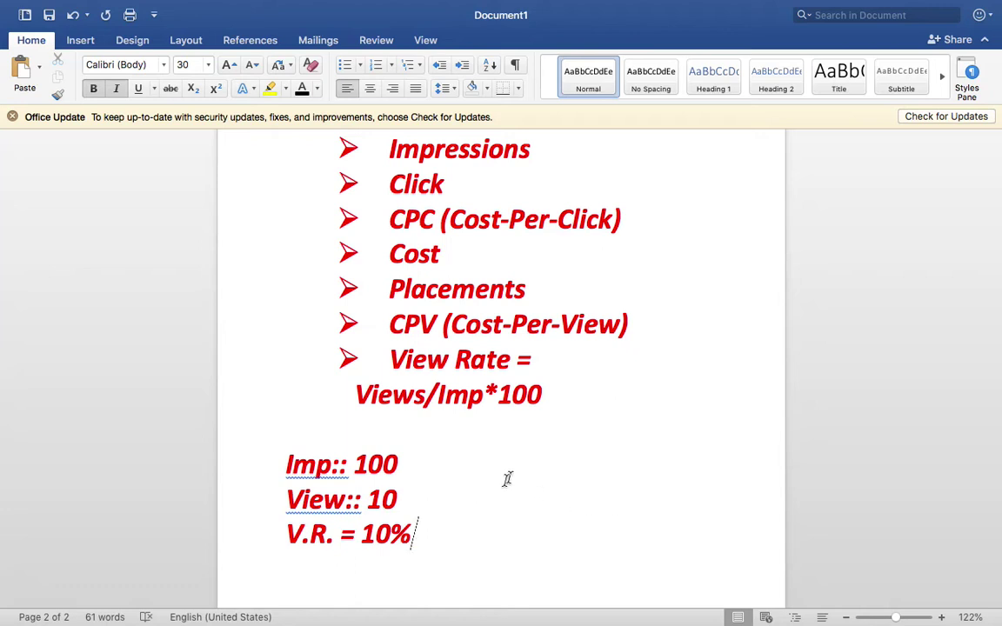
- Delete the three example lines for Imp, View and V.R. below the metrics list
{"action": "left_click_drag", "start_coordinate": [498, 491], "coordinate": [278, 516]}
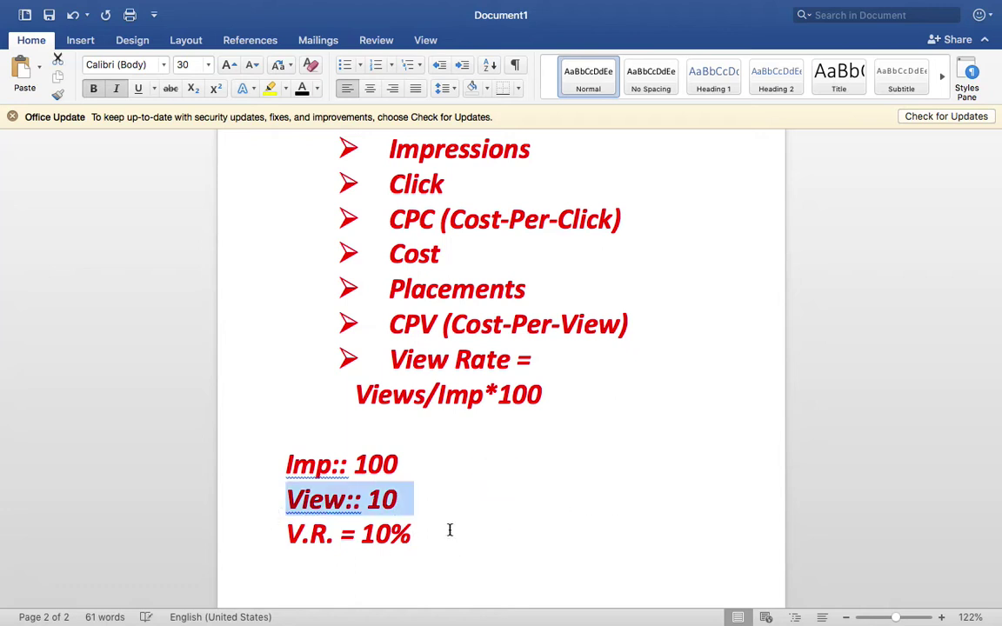
{"action": "left_click_drag", "start_coordinate": [450, 530], "coordinate": [297, 469]}
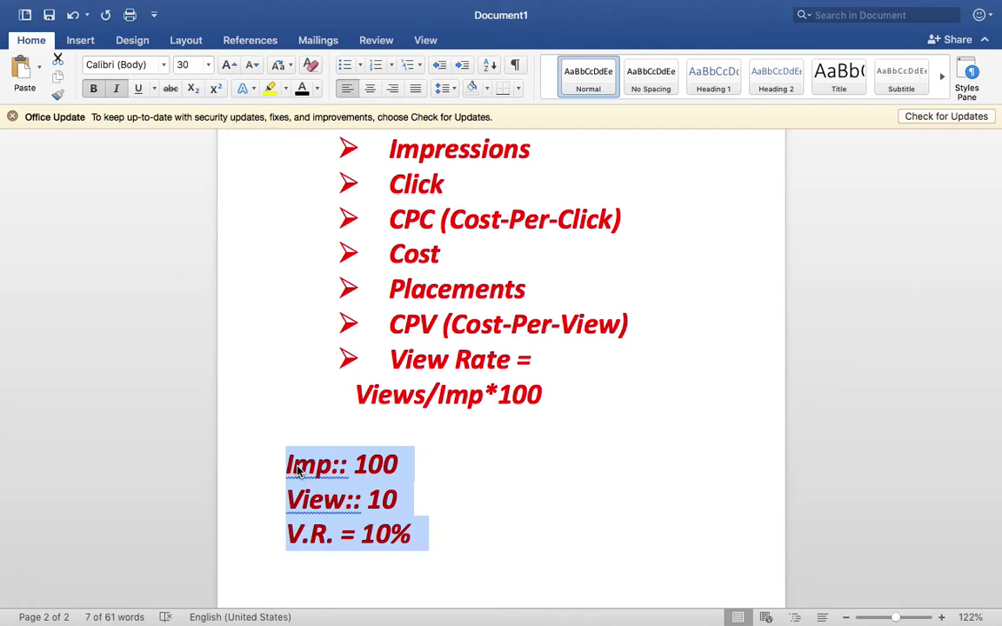
{"action": "key", "text": "BackSpace"}
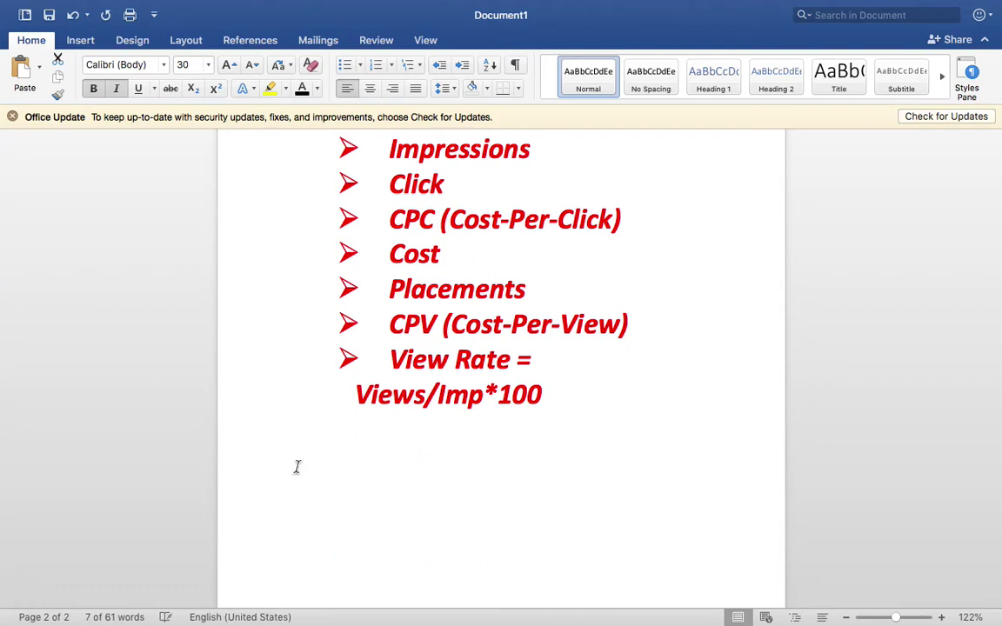
- Format the formula "Views/Imp*100" under View Rate in black and remove its bold
{"action": "left_click_drag", "start_coordinate": [562, 394], "coordinate": [355, 395]}
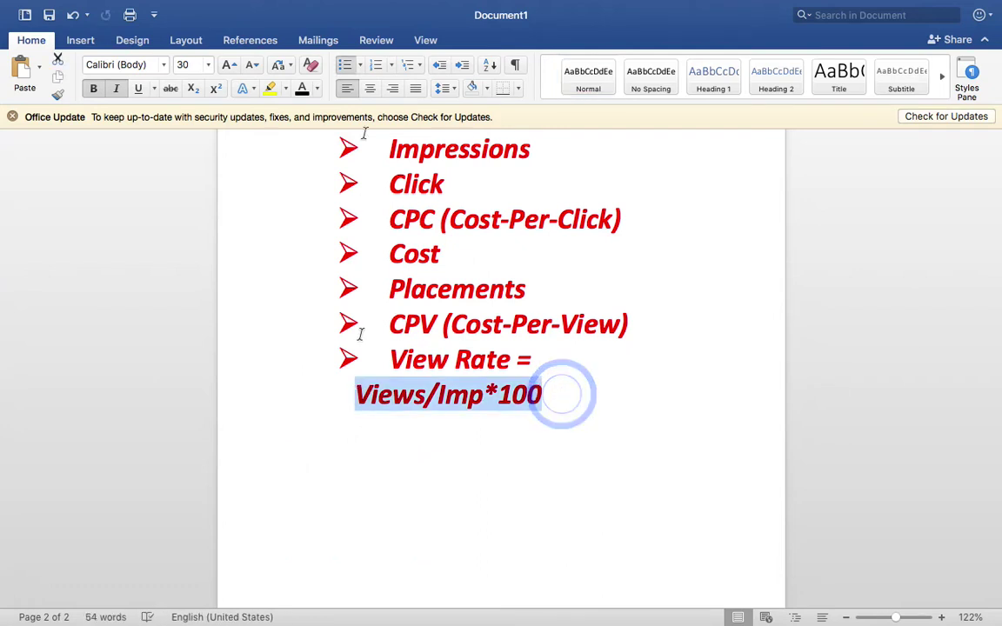
{"action": "left_click", "coordinate": [302, 88]}
{"action": "scroll", "coordinate": [530, 329], "scroll_direction": "up", "scroll_amount": 3}
{"action": "left_click", "coordinate": [577, 422]}
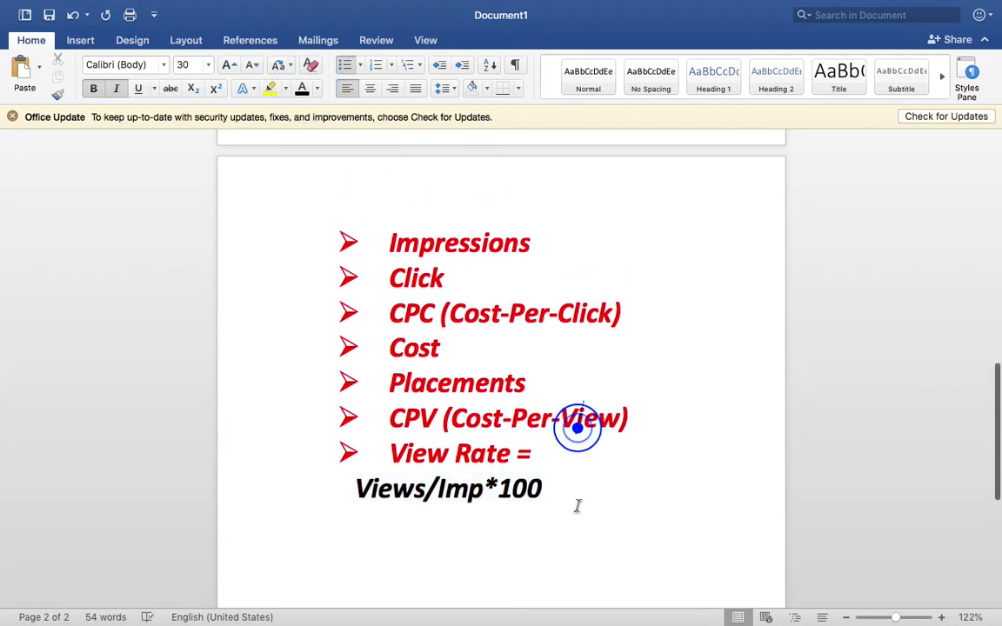
{"action": "left_click_drag", "start_coordinate": [580, 506], "coordinate": [336, 506]}
{"action": "key", "text": "super+b"}
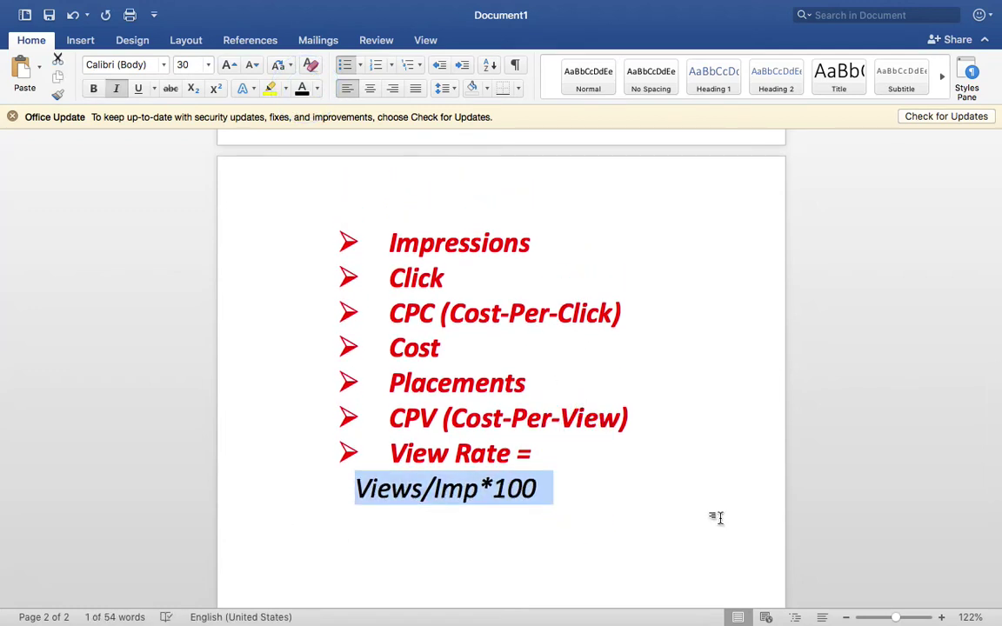
{"action": "left_click", "coordinate": [648, 467]}
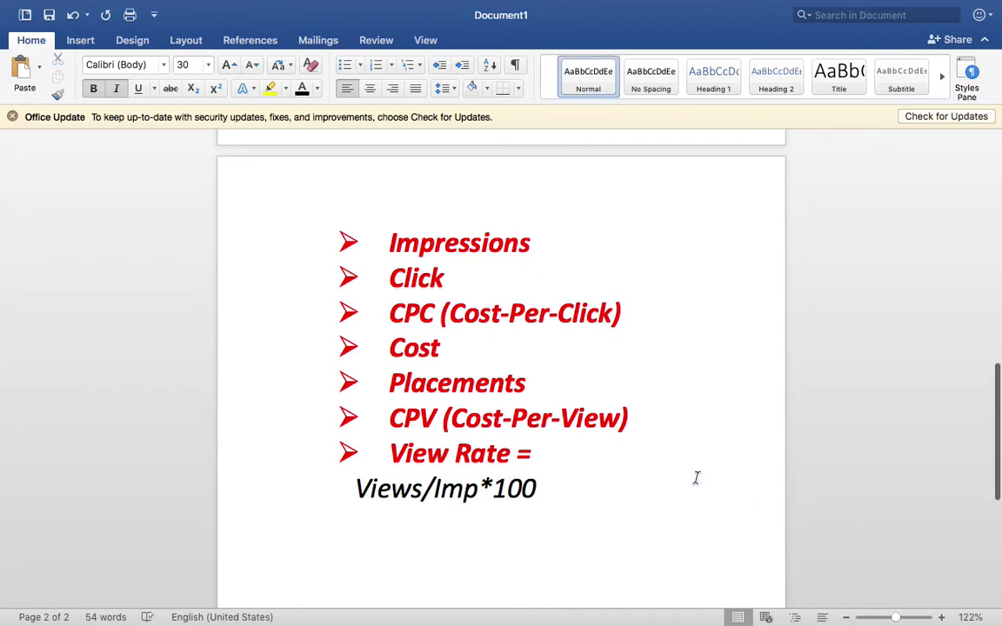
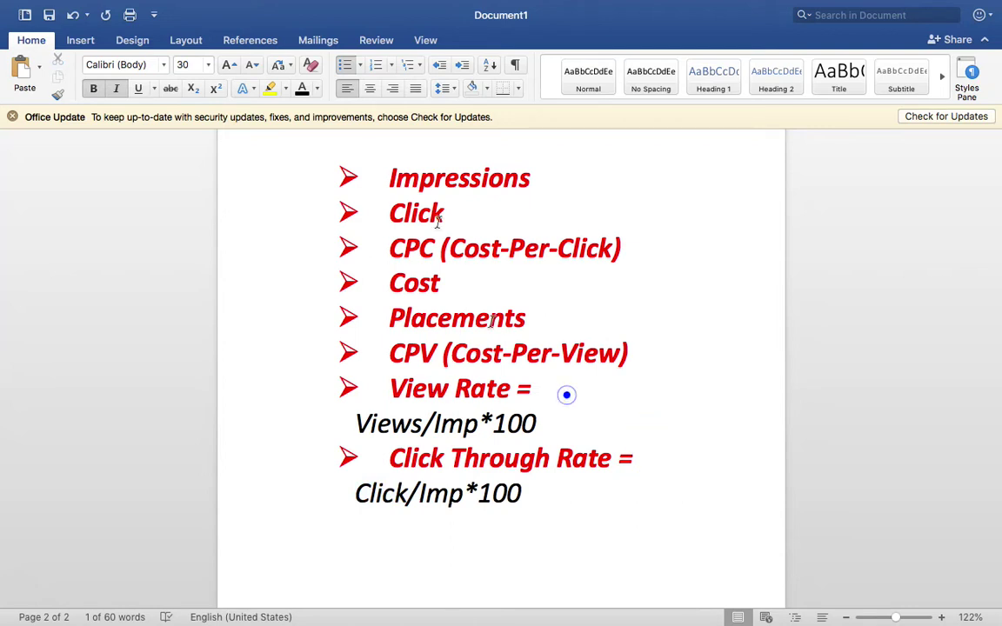
- Review the whole metrics list and single out the Click Through Rate bullet with its formula
{"action": "left_click", "coordinate": [583, 477]}
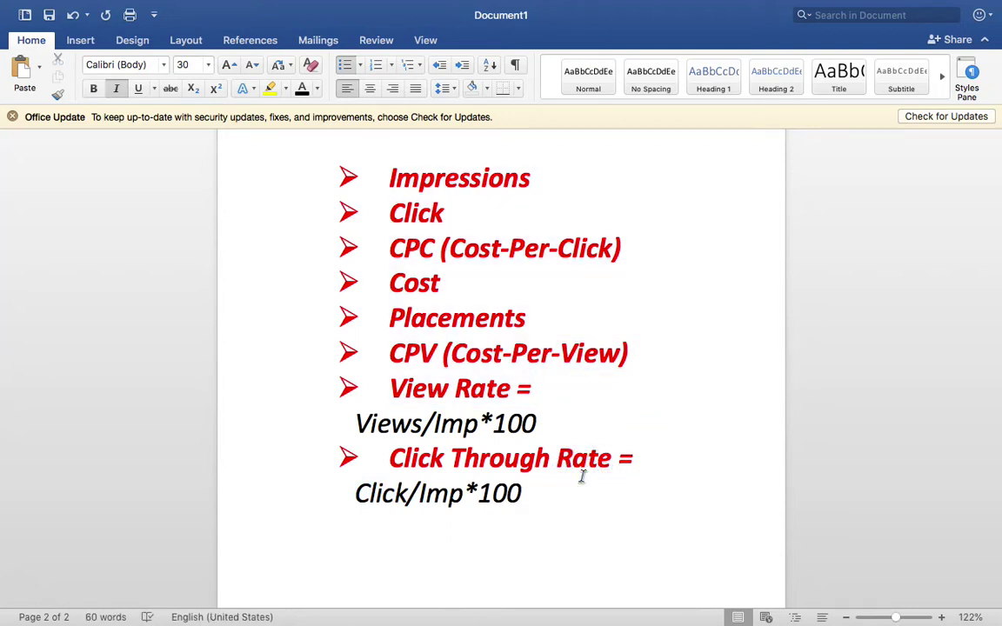
{"action": "left_click_drag", "start_coordinate": [425, 276], "coordinate": [384, 174]}
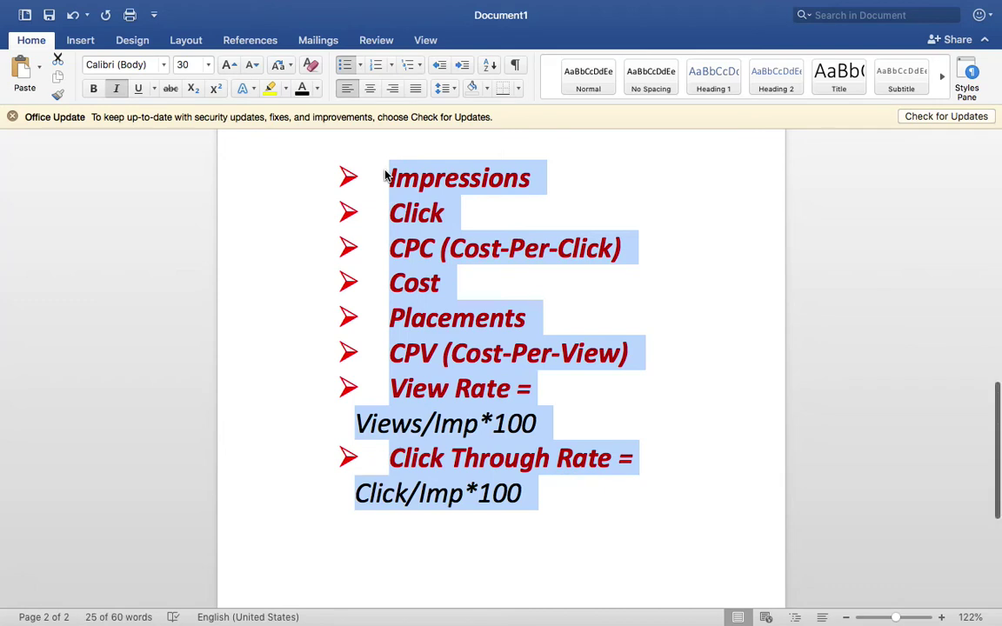
{"action": "scroll", "coordinate": [386, 177], "scroll_direction": "up", "scroll_amount": 2}
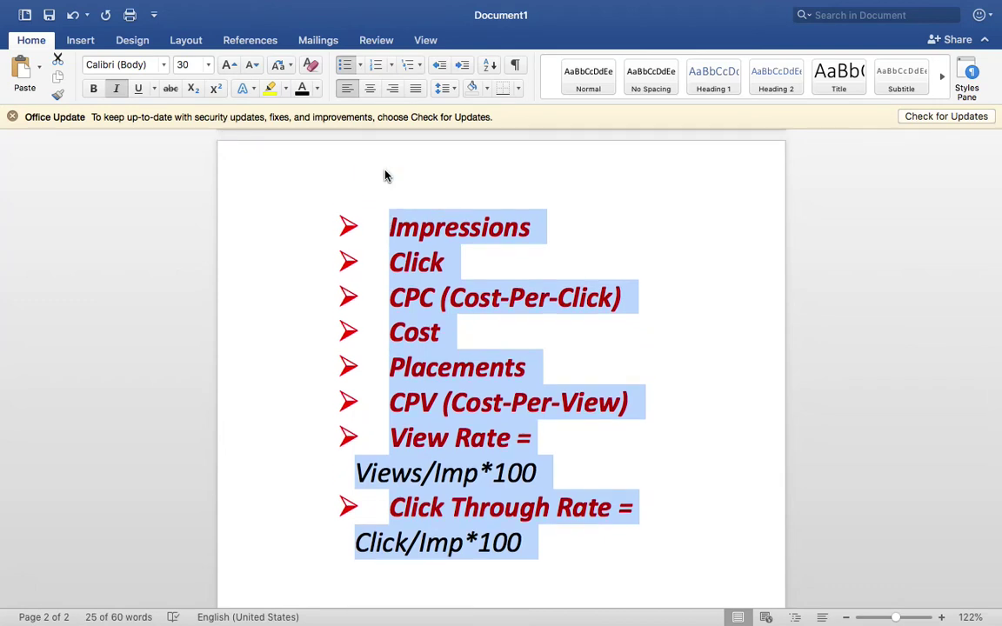
{"action": "left_click", "coordinate": [387, 177]}
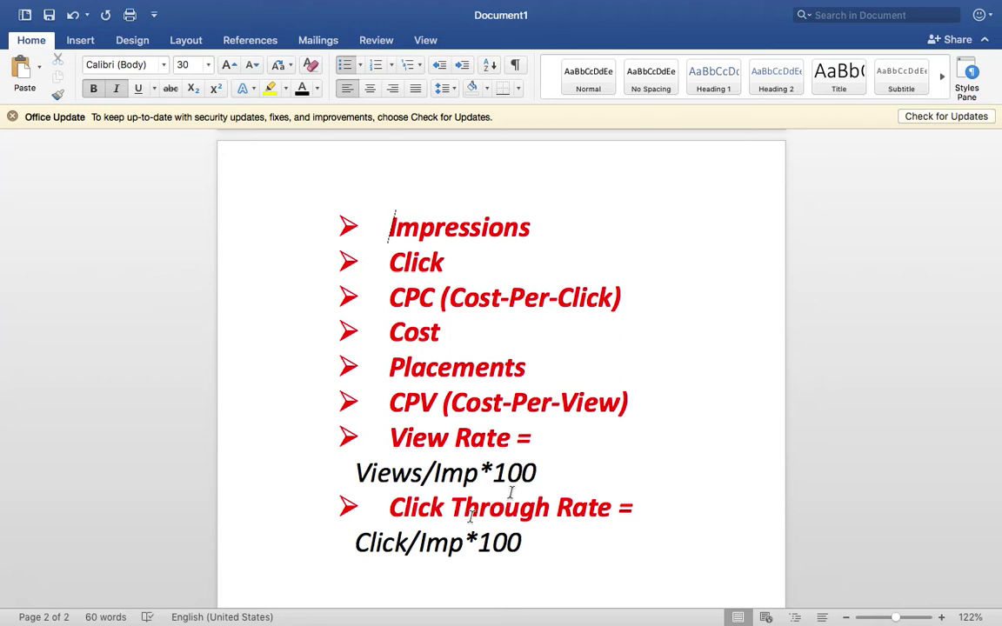
{"action": "triple_click", "coordinate": [391, 532]}
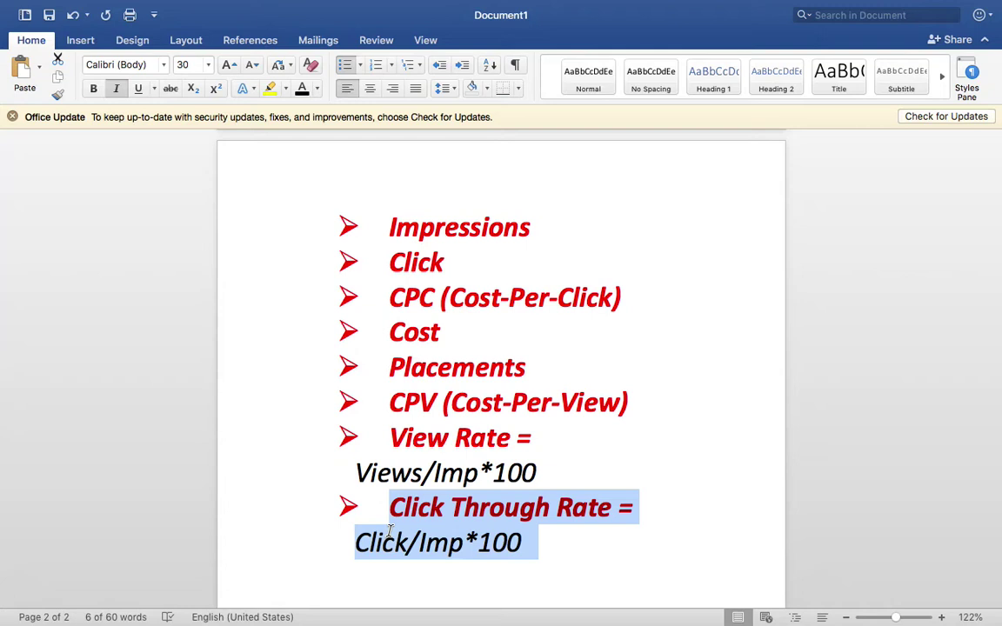
{"action": "left_click", "coordinate": [588, 606]}
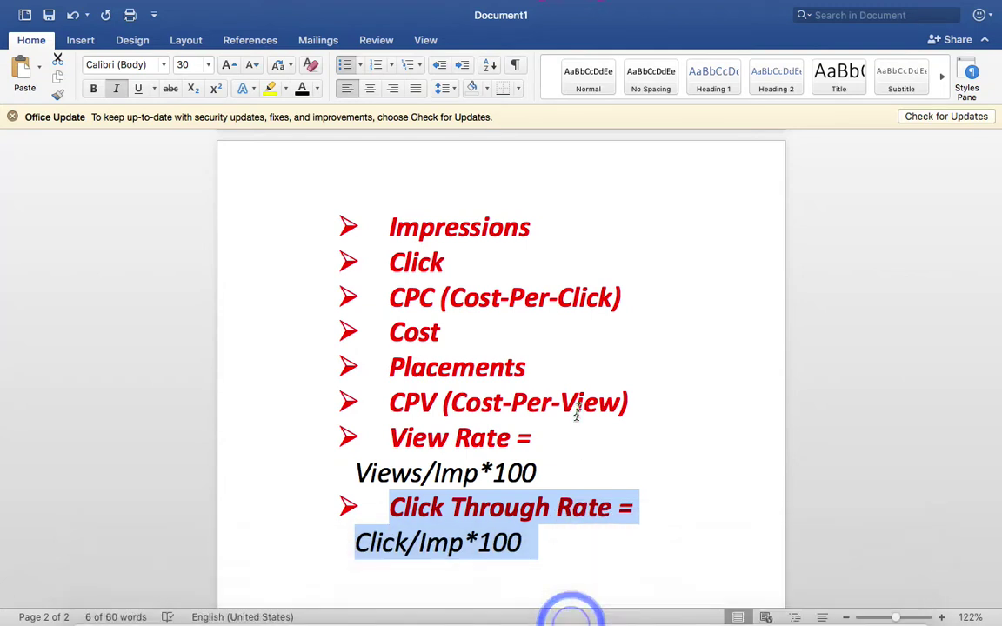
- End the bulleted list after the Click Through Rate formula and add blank lines until a third page starts
{"action": "left_click", "coordinate": [565, 535]}
{"action": "scroll", "coordinate": [563, 533], "scroll_direction": "down", "scroll_amount": 2}
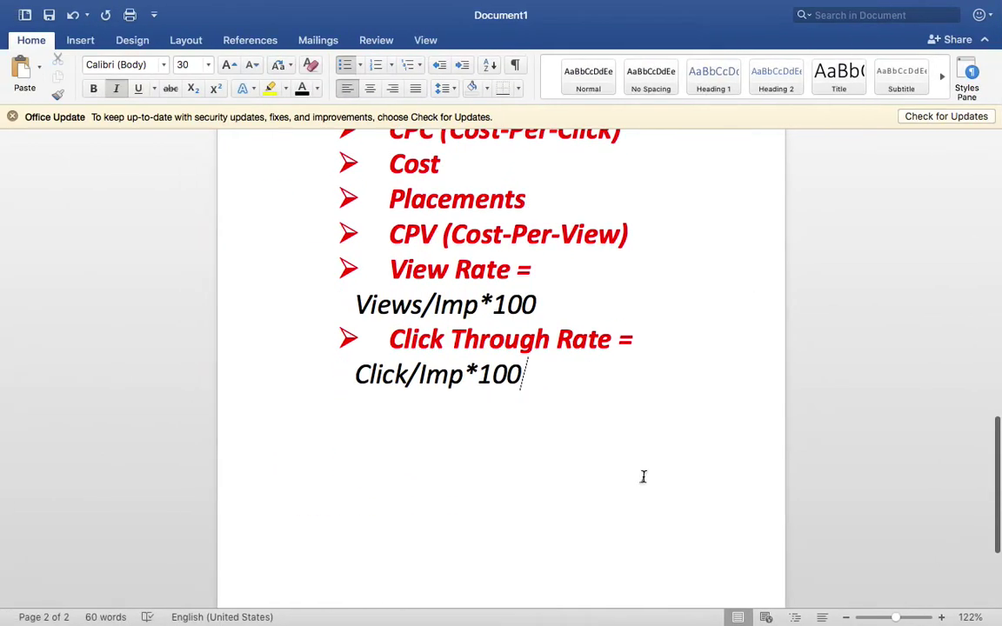
{"action": "key", "text": "Return"}
{"action": "key", "text": "BackSpace"}
{"action": "key", "text": "Return"}
{"action": "key", "text": "Return"}
{"action": "key", "text": "Return"}
{"action": "key", "text": "Return"}
{"action": "key", "text": "Return"}
{"action": "key", "text": "Return"}
{"action": "key", "text": "Return"}
{"action": "key", "text": "Return"}
{"action": "key", "text": "Return"}
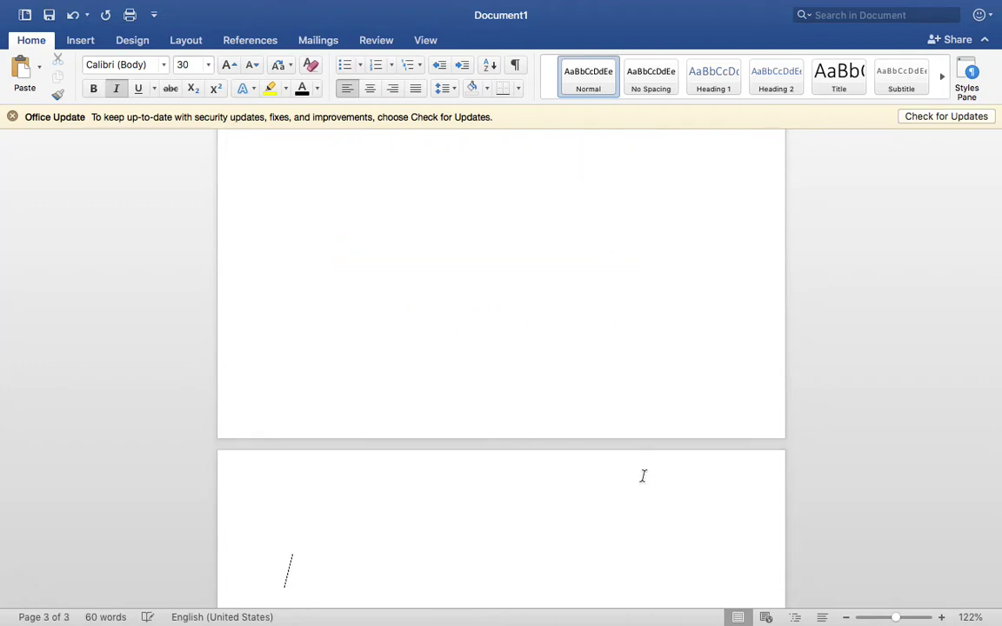
- Enter the heading "Ads Extensions" in red on the third page
{"action": "scroll", "coordinate": [644, 476], "scroll_direction": "down", "scroll_amount": 5}
{"action": "left_click", "coordinate": [401, 337]}
{"action": "type", "text": "Ads Ext"}
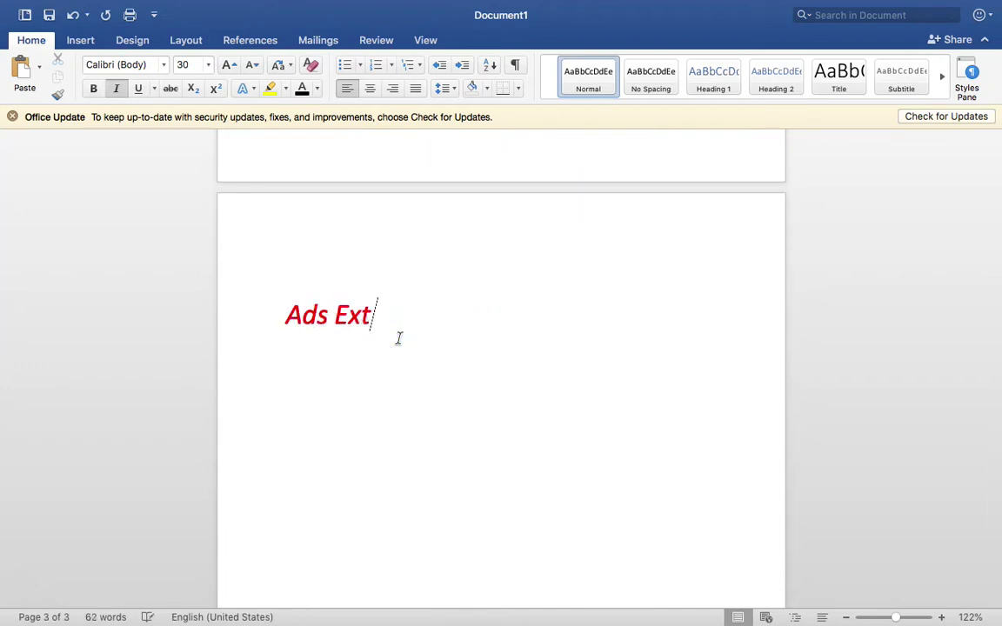
{"action": "type", "text": "ensions"}
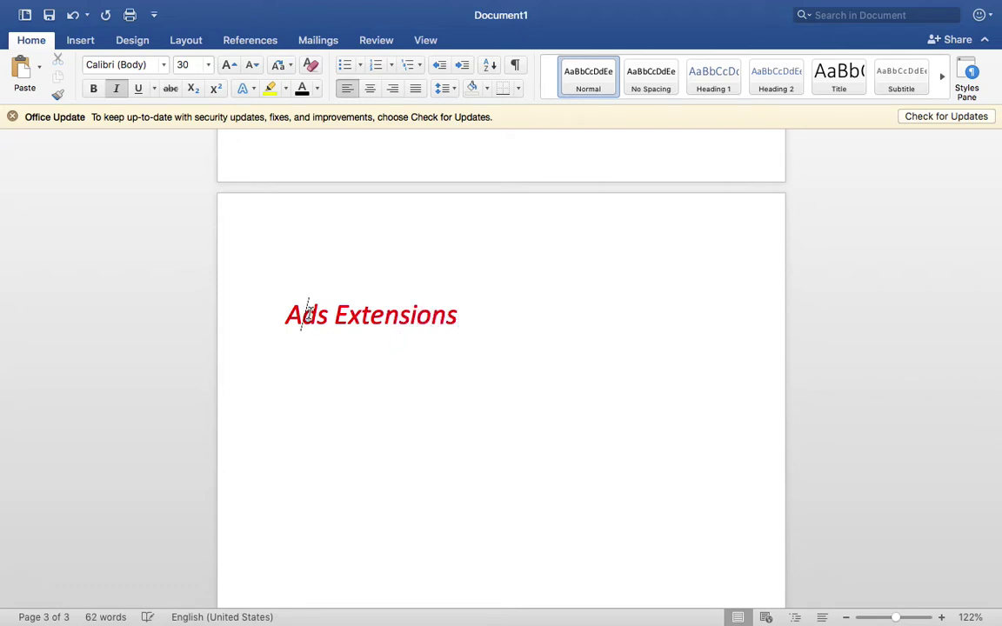
- Make the "Ads Extensions" heading bold with yellow highlighting and add blank lines
{"action": "triple_click", "coordinate": [307, 314]}
{"action": "left_click", "coordinate": [93, 88]}
{"action": "scroll", "coordinate": [367, 235], "scroll_direction": "down", "scroll_amount": 2}
{"action": "left_click", "coordinate": [273, 88]}
{"action": "key", "text": "Return"}
{"action": "key", "text": "Return"}
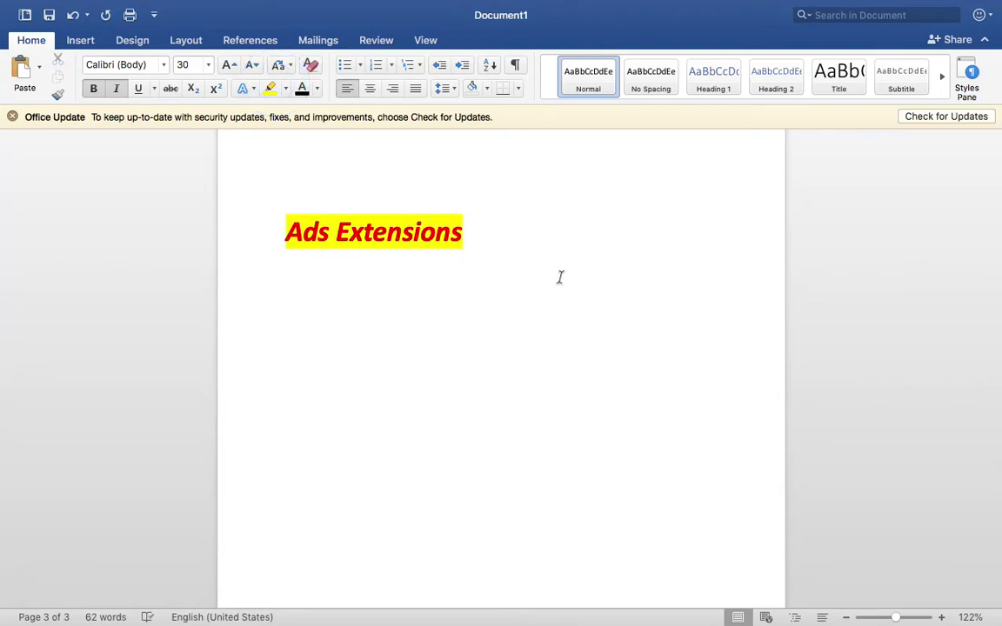
- Switch to Chrome, open a new tab and change the Wi-Fi connection to the MacBook's iPhone hotspot
{"action": "key", "text": "ctrl+Right"}
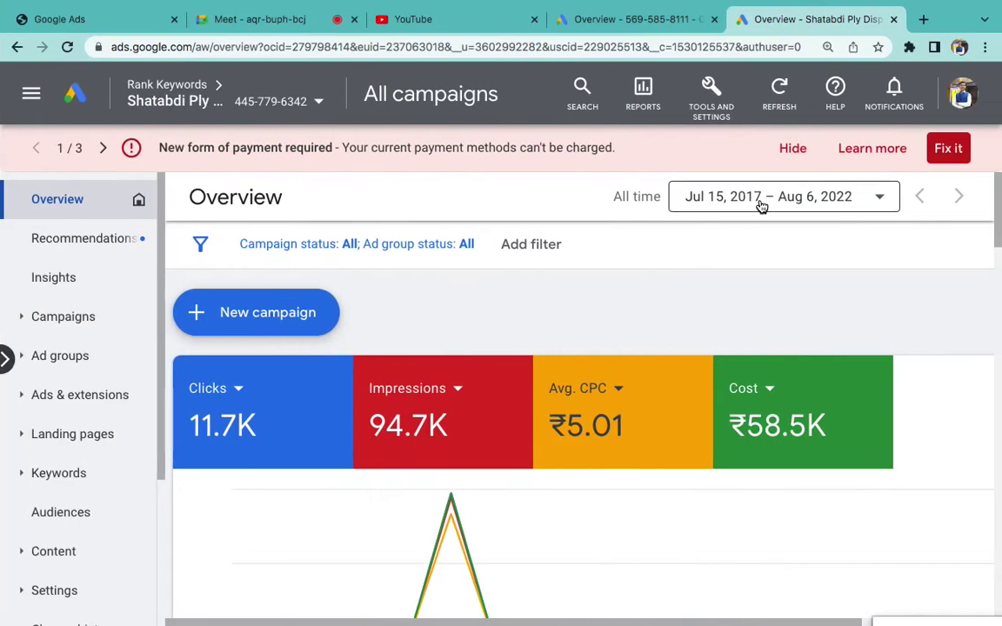
{"action": "left_click", "coordinate": [924, 19]}
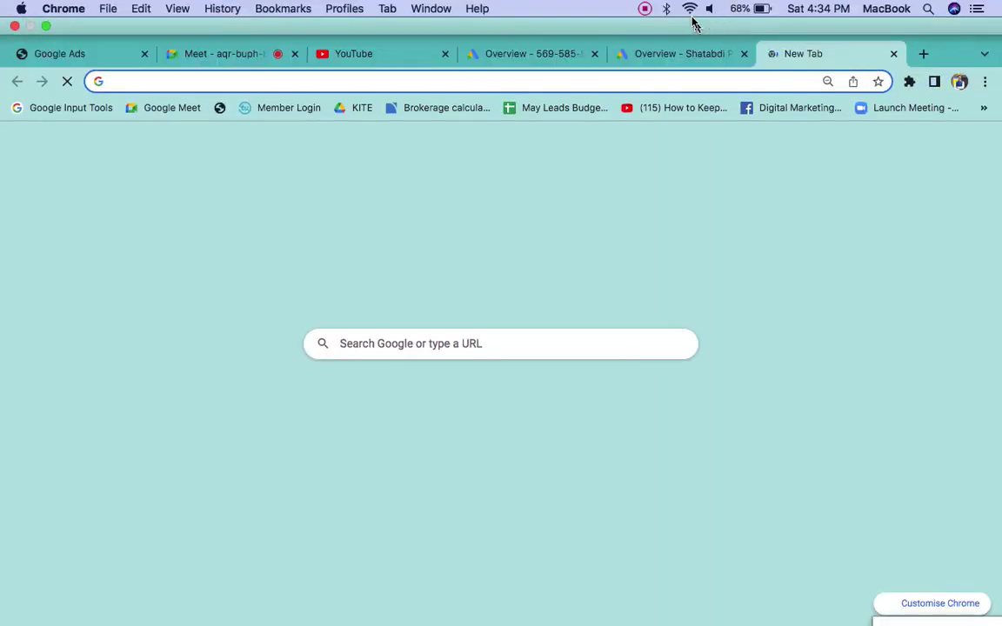
{"action": "left_click", "coordinate": [692, 11]}
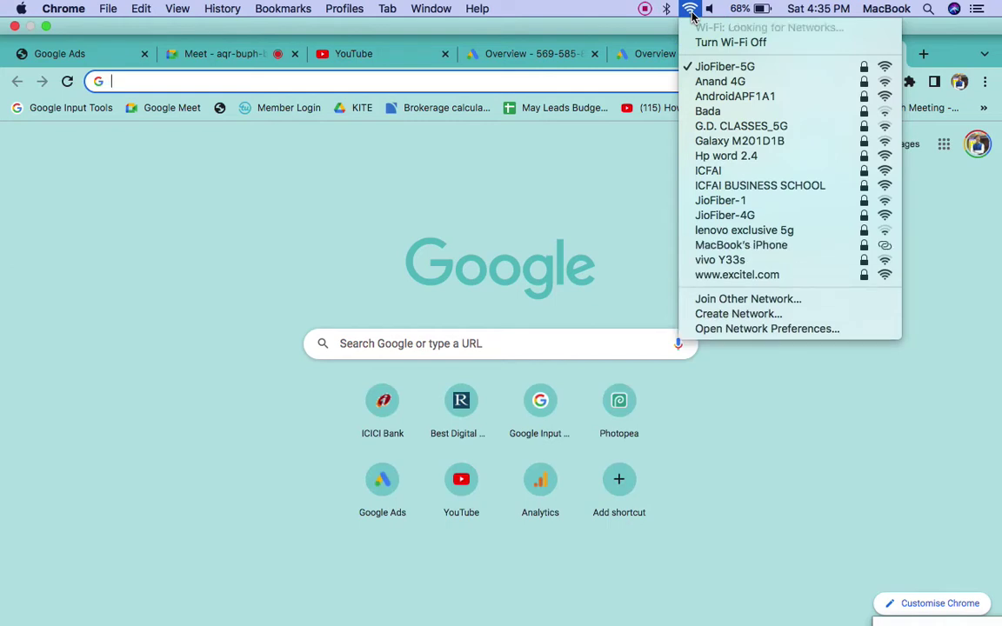
{"action": "left_click", "coordinate": [727, 248]}
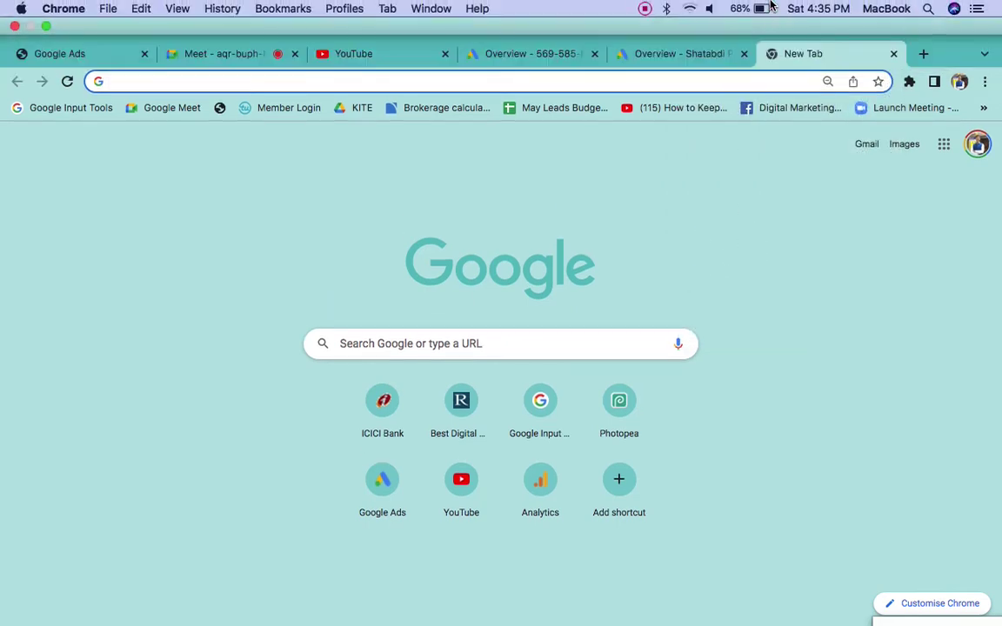
{"action": "left_click", "coordinate": [689, 8]}
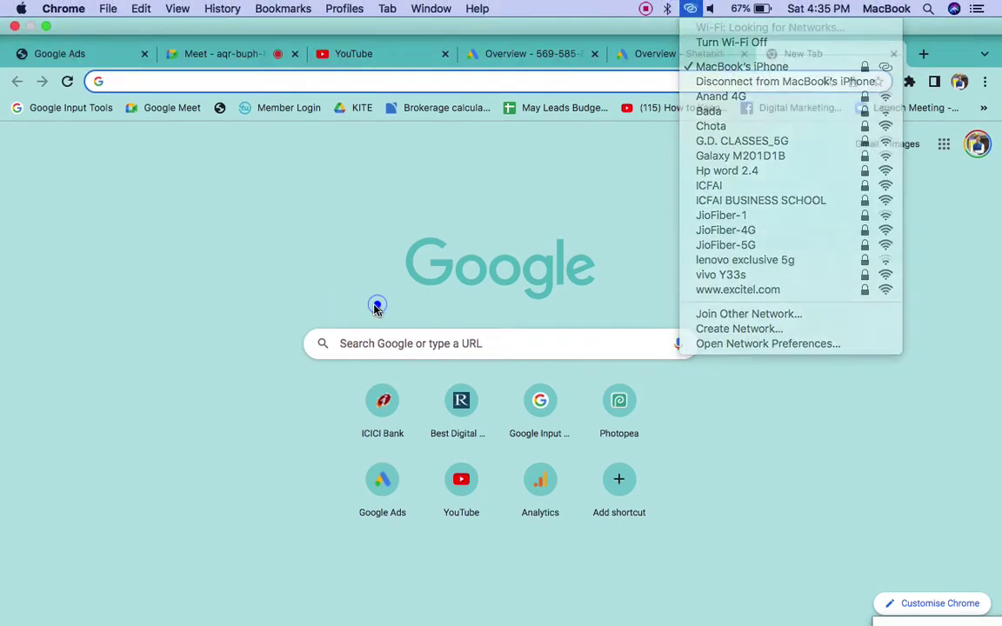
{"action": "left_click", "coordinate": [376, 306]}
- Read the latest in-call message in the Google Meet chat and return to the Google Ads campaigns overview
{"action": "left_click", "coordinate": [188, 21]}
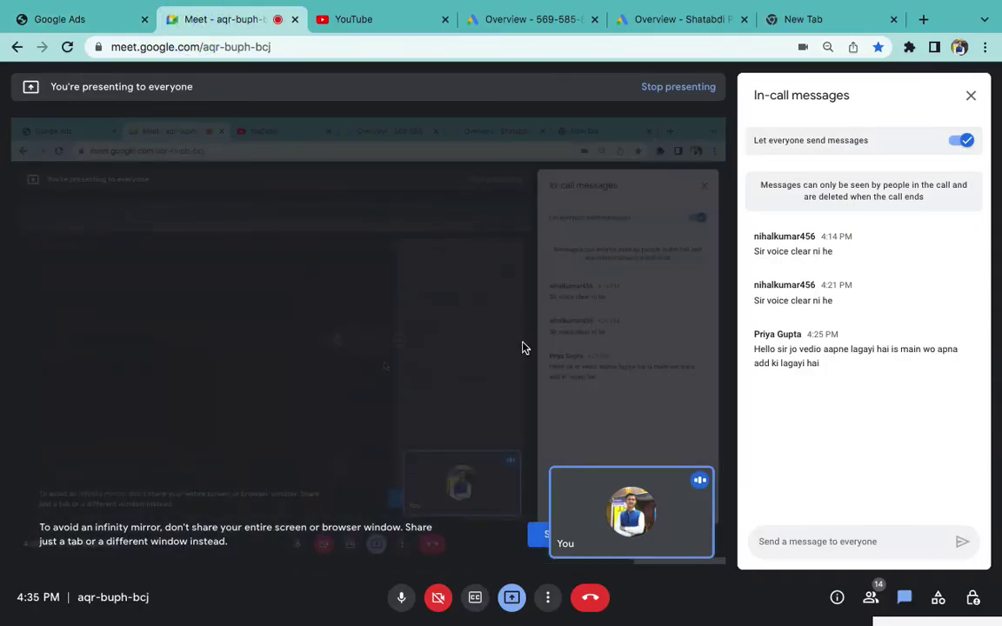
{"action": "triple_click", "coordinate": [786, 359]}
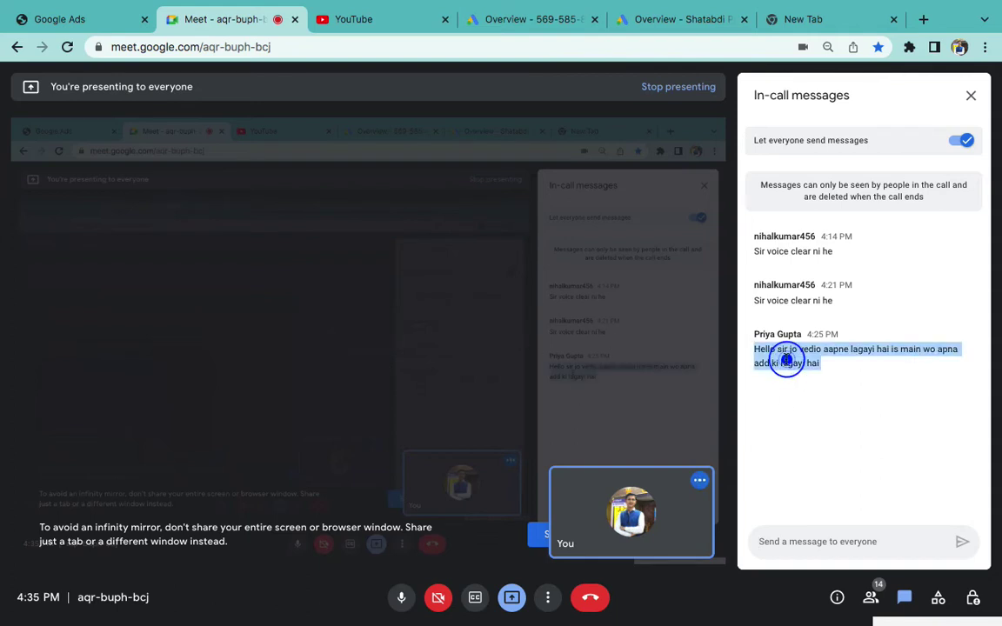
{"action": "left_click", "coordinate": [778, 18]}
{"action": "left_click", "coordinate": [693, 19]}
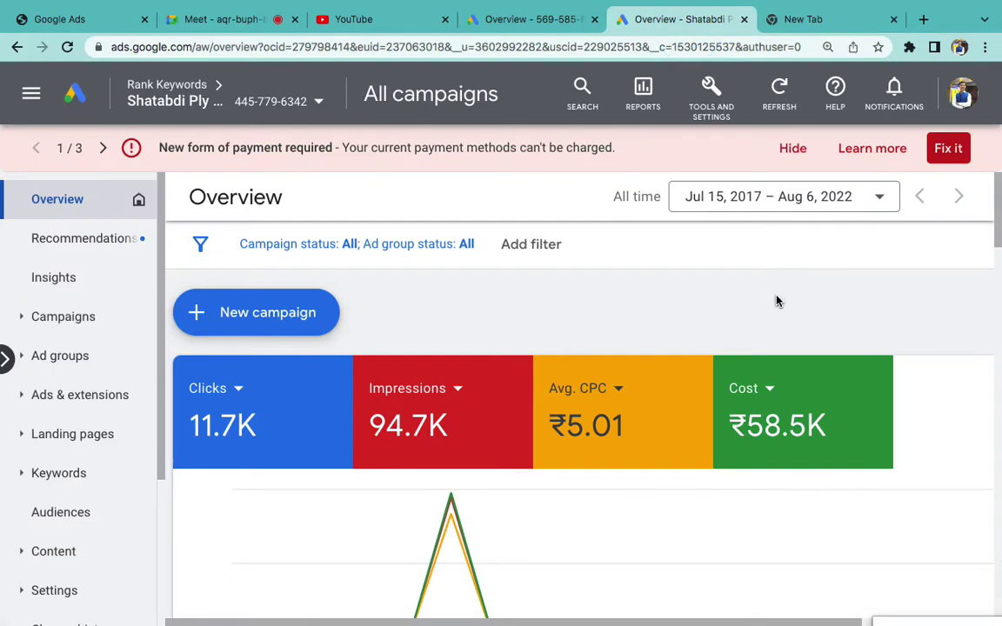
- Return to the new tab in Chrome and look through the list of available Wi-Fi networks
{"action": "left_click", "coordinate": [805, 13]}
{"action": "left_click", "coordinate": [798, 18]}
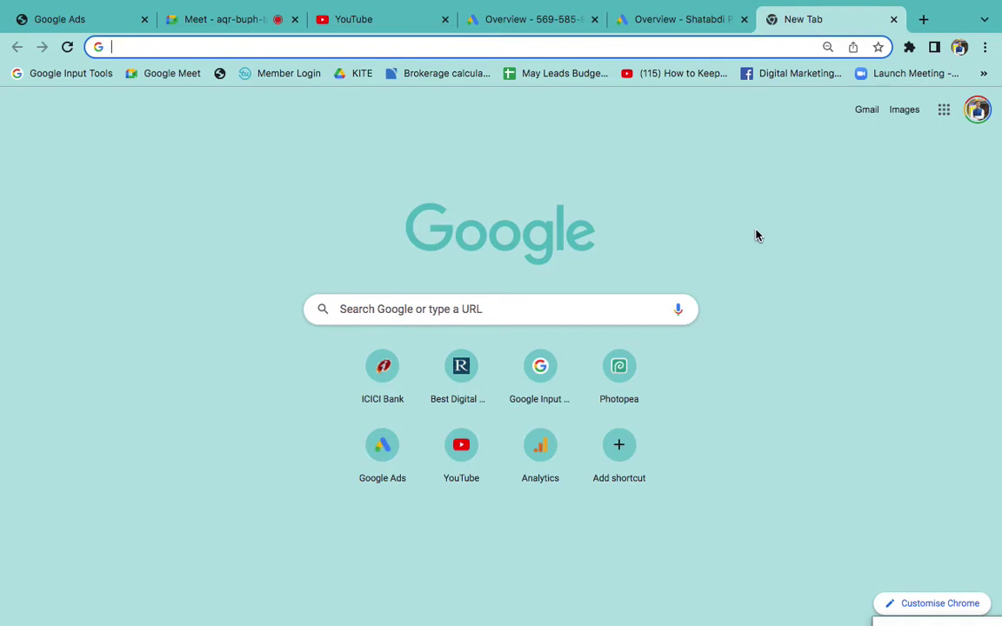
{"action": "left_click", "coordinate": [697, 9]}
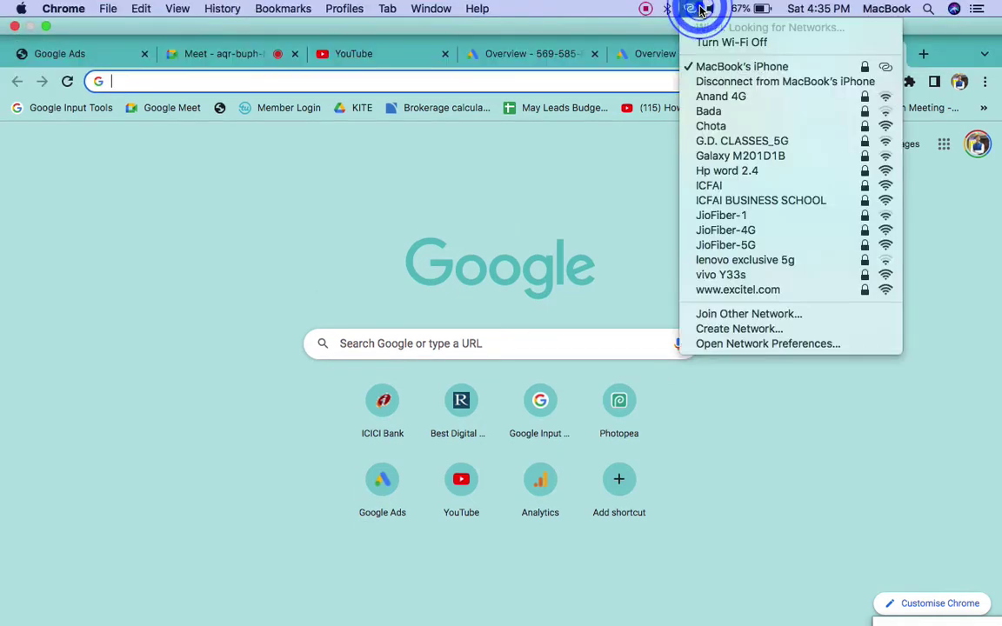
{"action": "left_click", "coordinate": [326, 239]}
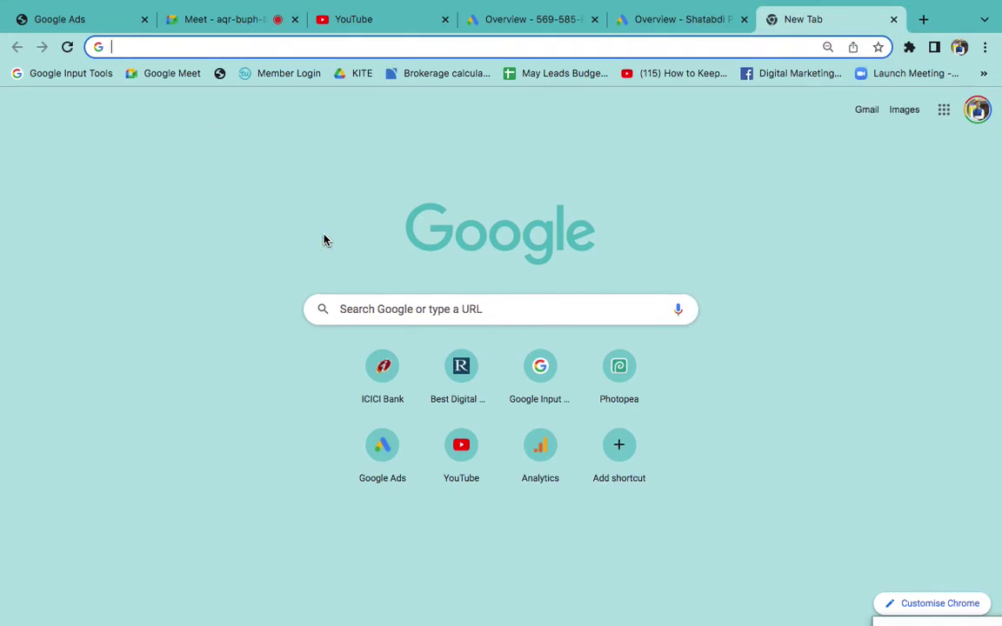
{"action": "mouse_move", "coordinate": [497, 7]}
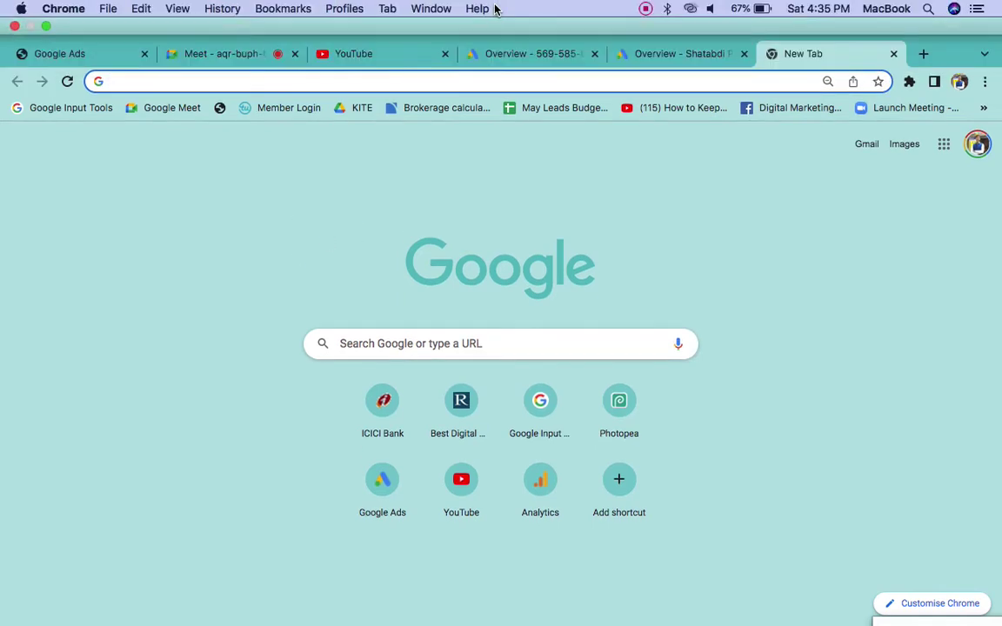
{"action": "left_click", "coordinate": [696, 7]}
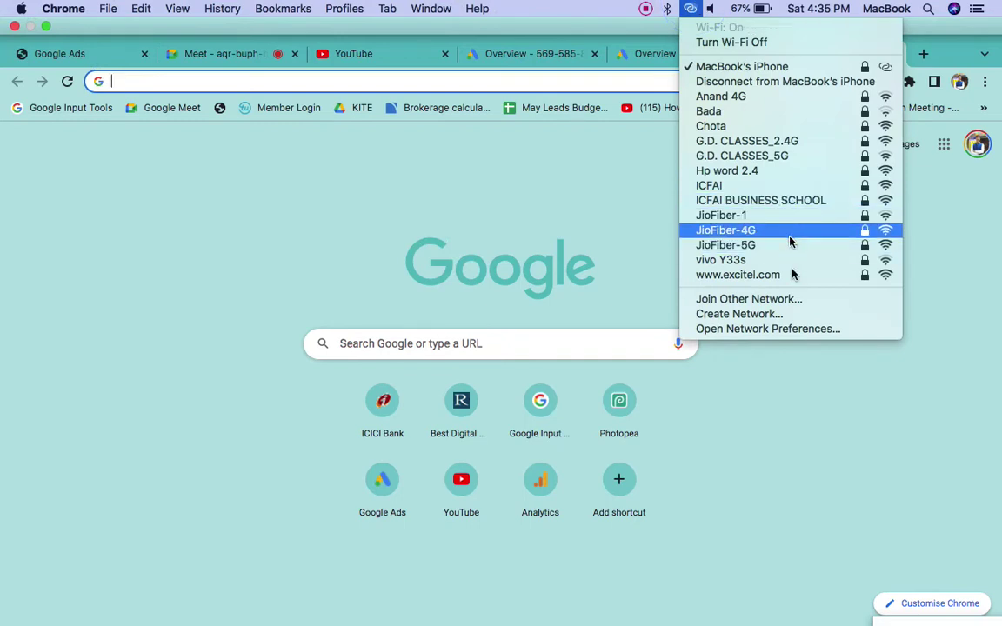
{"action": "left_click", "coordinate": [690, 7]}
{"action": "left_click", "coordinate": [689, 7]}
{"action": "left_click", "coordinate": [552, 197]}
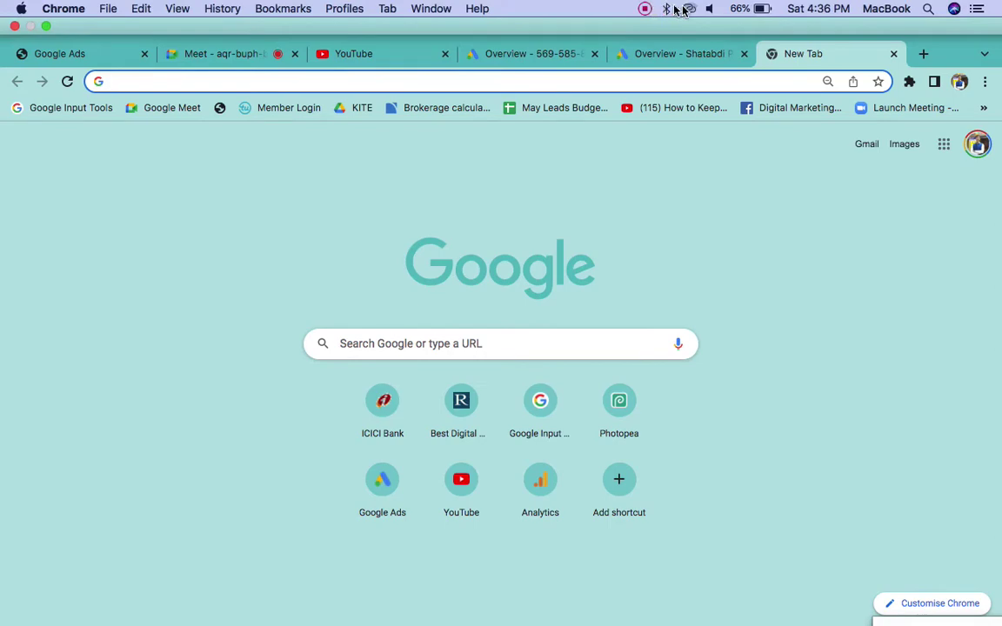
- Change the Wi-Fi connection to JioFiber-5G and check the Google Meet call
{"action": "left_click", "coordinate": [687, 8]}
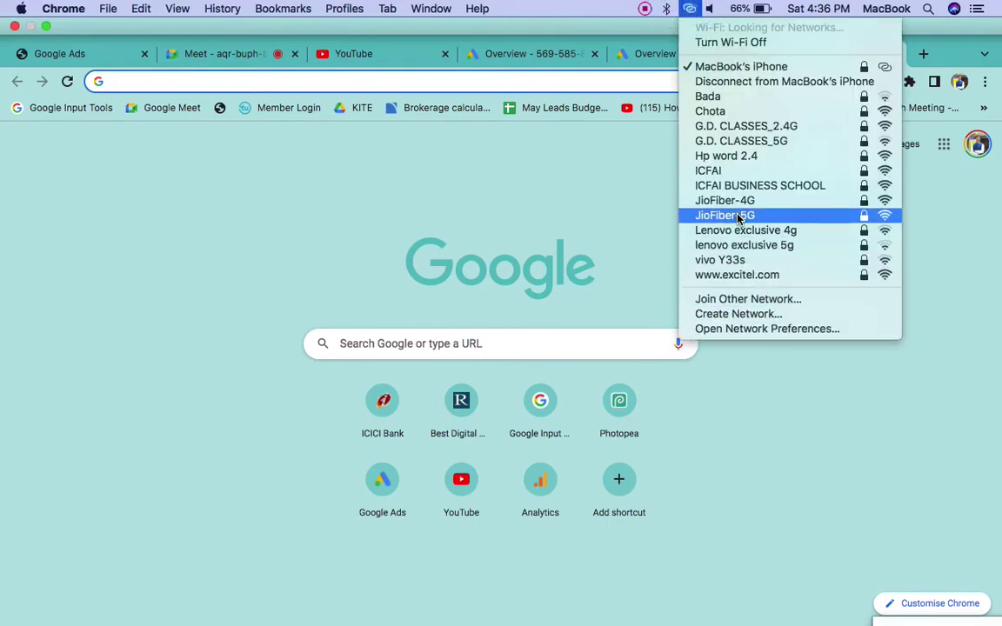
{"action": "left_click", "coordinate": [737, 215]}
{"action": "left_click", "coordinate": [687, 7]}
{"action": "left_click", "coordinate": [270, 234]}
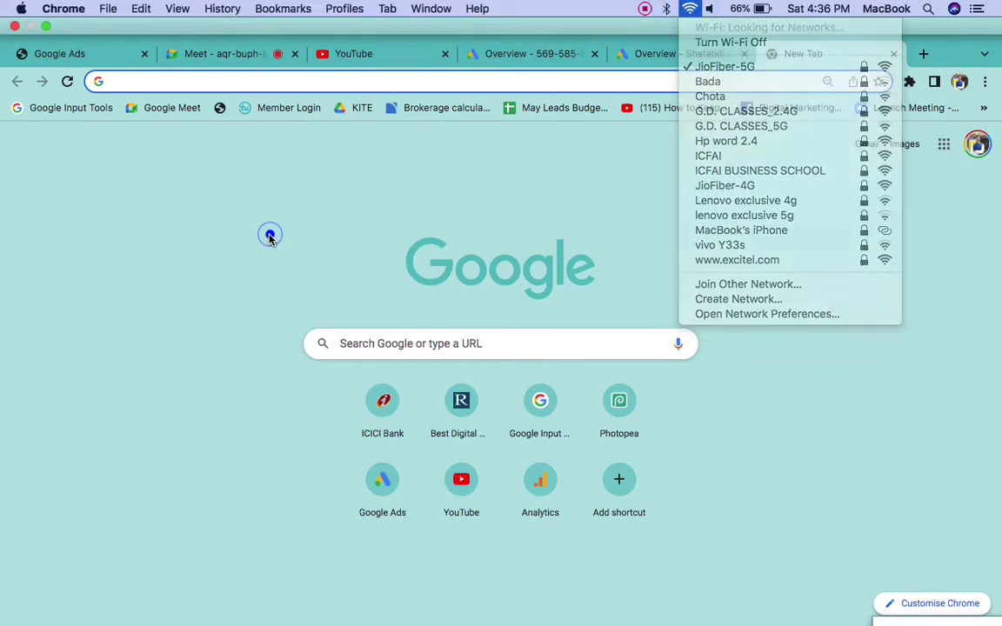
{"action": "left_click", "coordinate": [247, 25]}
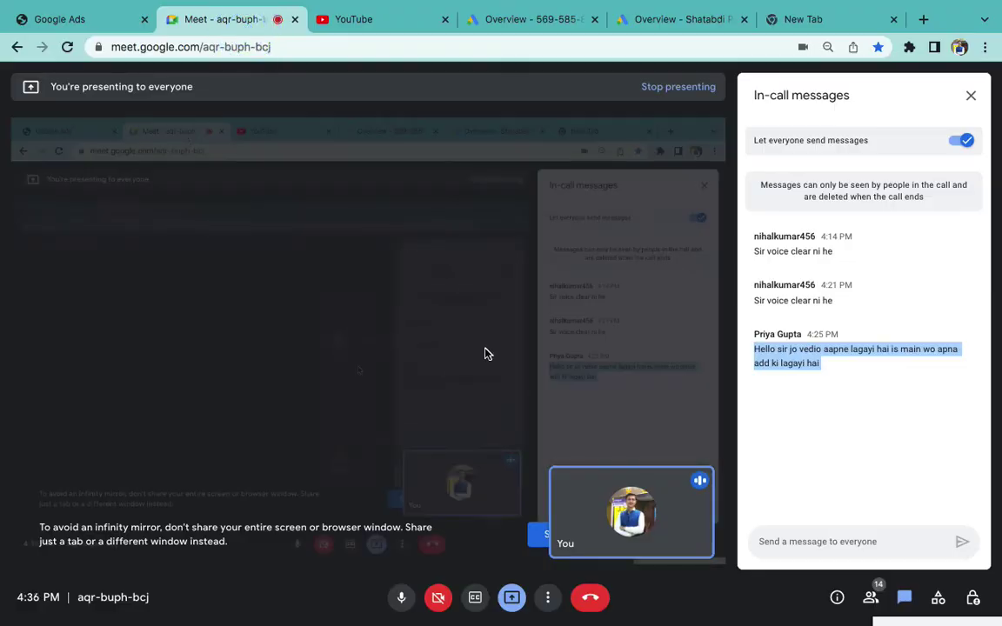
- Search Google for "buy flats in noida" in the new tab
{"action": "left_click", "coordinate": [811, 21]}
{"action": "type", "text": "buy f"}
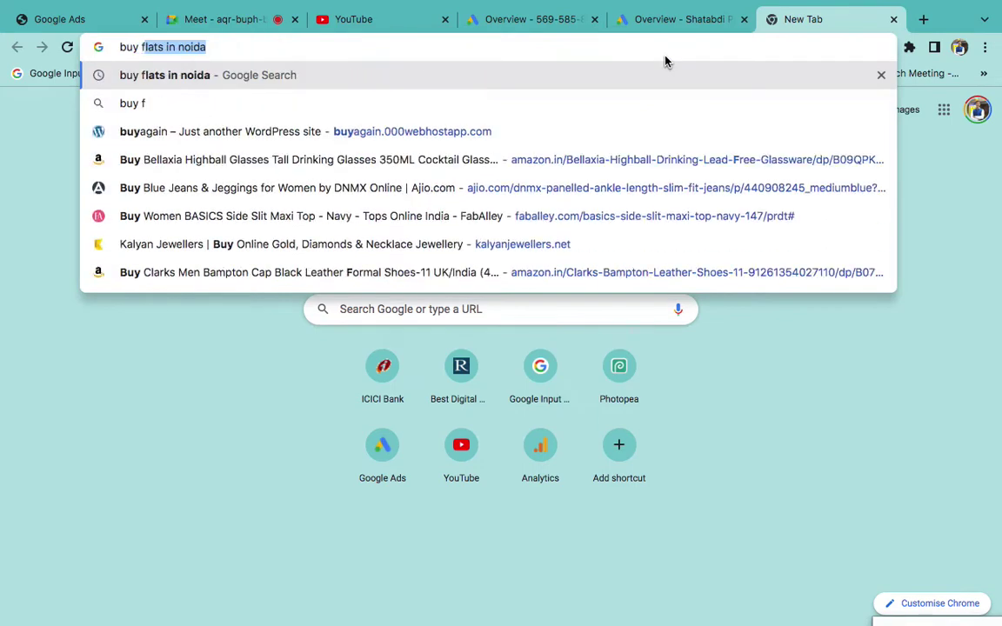
{"action": "key", "text": "Return"}
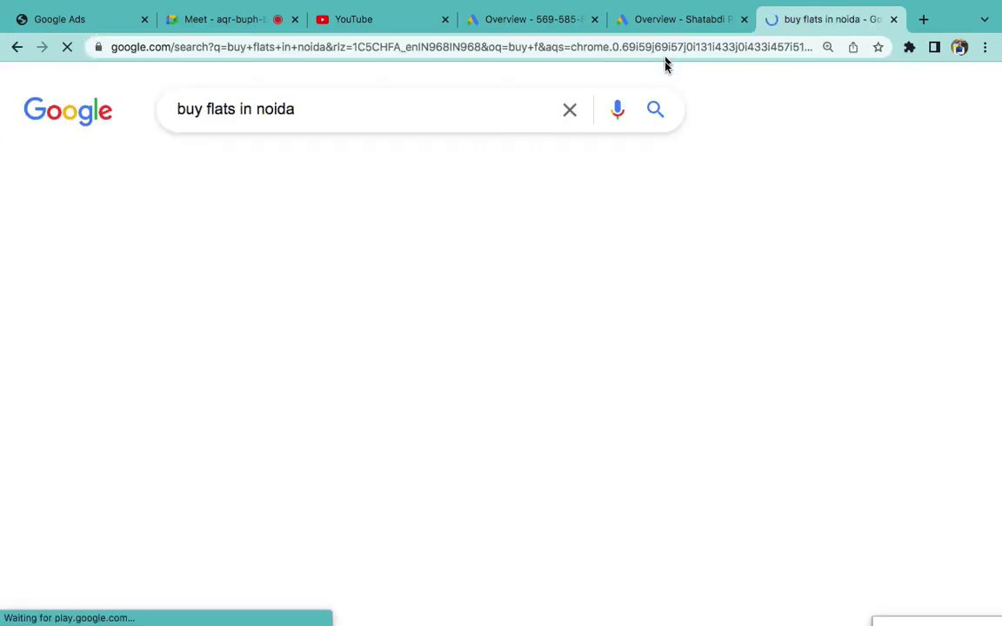
- Examine the sitelinks under the search ads, highlighting those of the nobroker.in ad and "Price & Plans" of the ska-orion ad
{"action": "scroll", "coordinate": [521, 224], "scroll_direction": "down", "scroll_amount": 2}
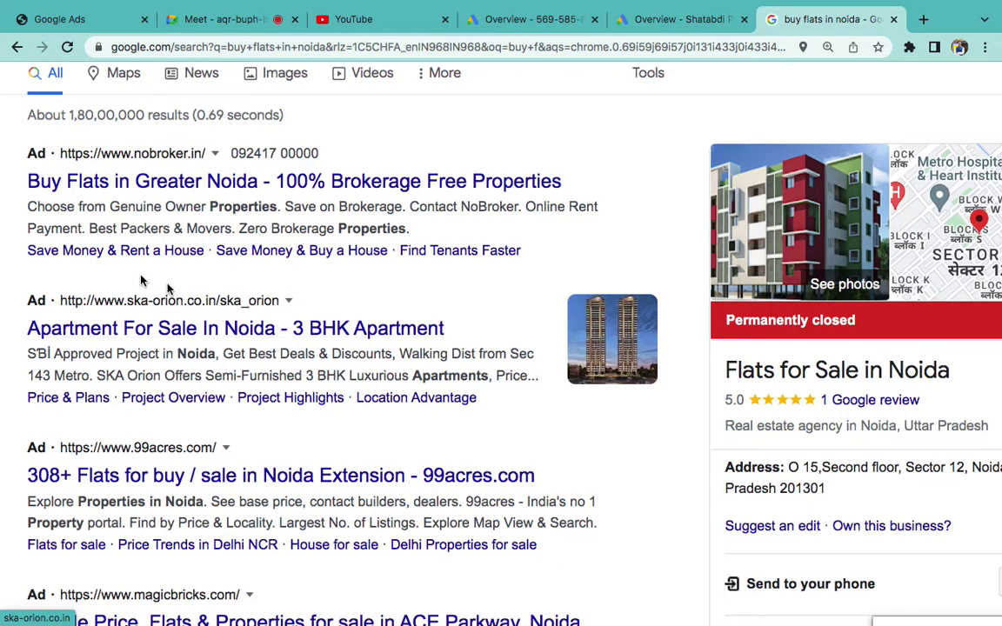
{"action": "left_click_drag", "start_coordinate": [12, 250], "coordinate": [207, 250]}
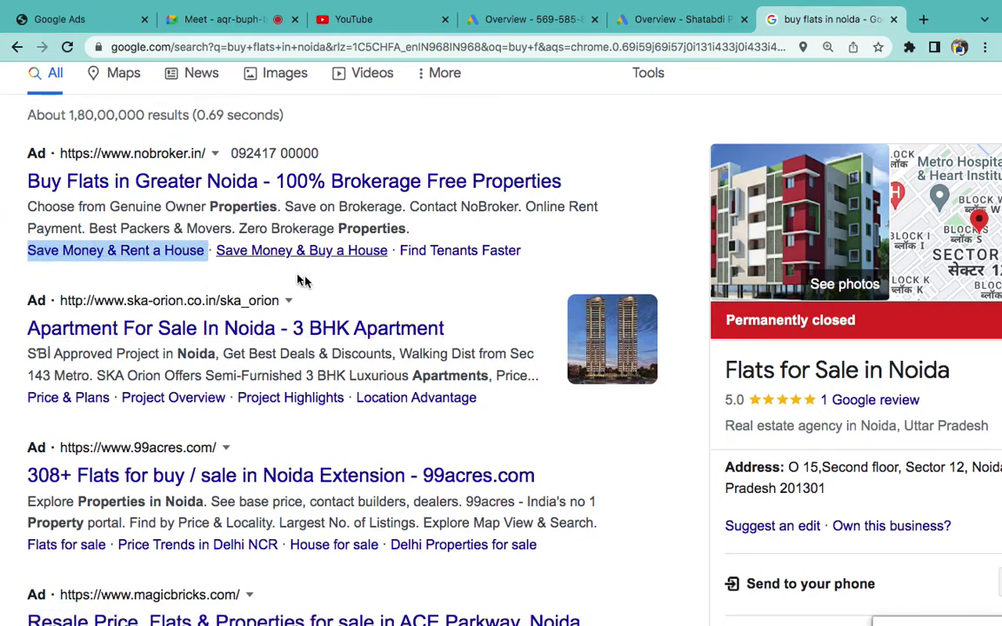
{"action": "left_click_drag", "start_coordinate": [559, 250], "coordinate": [26, 250]}
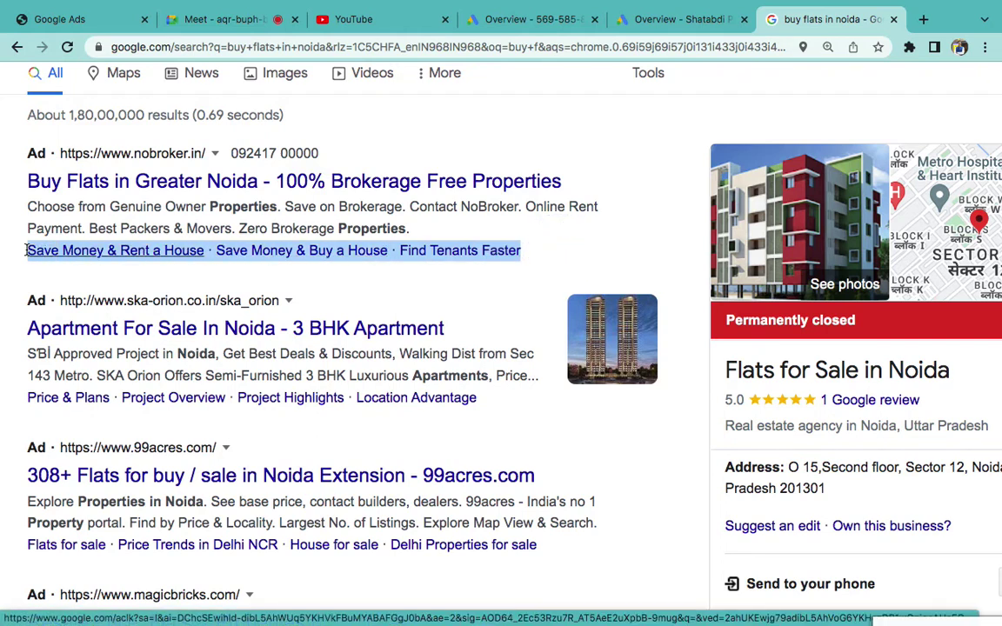
{"action": "scroll", "coordinate": [18, 420], "scroll_direction": "down", "scroll_amount": 2}
{"action": "left_click", "coordinate": [25, 327]}
{"action": "left_click_drag", "start_coordinate": [24, 327], "coordinate": [112, 322]}
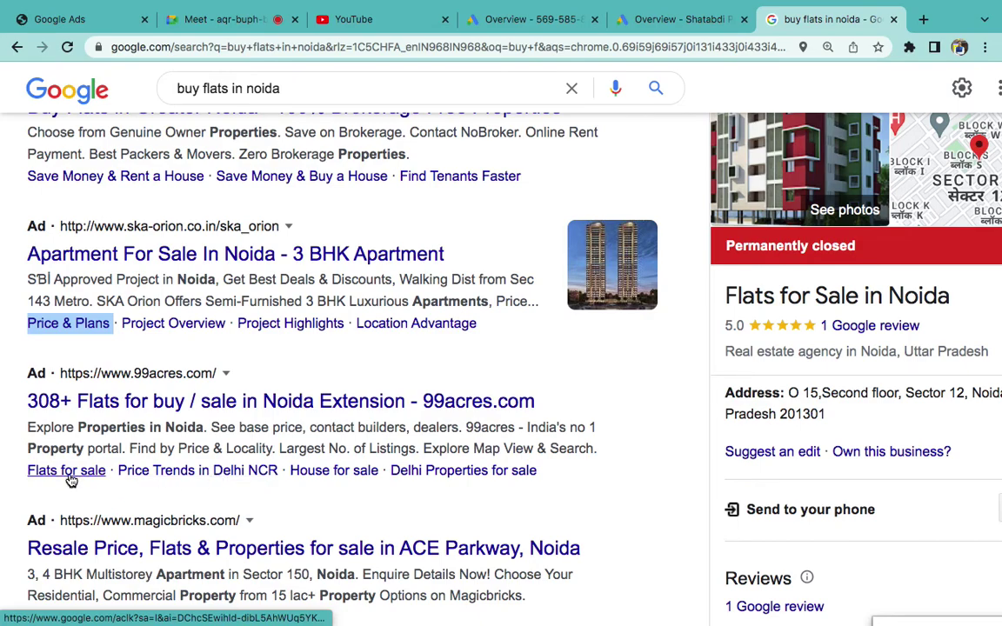
{"action": "scroll", "coordinate": [45, 472], "scroll_direction": "down", "scroll_amount": 2}
{"action": "scroll", "coordinate": [44, 473], "scroll_direction": "up", "scroll_amount": 4}
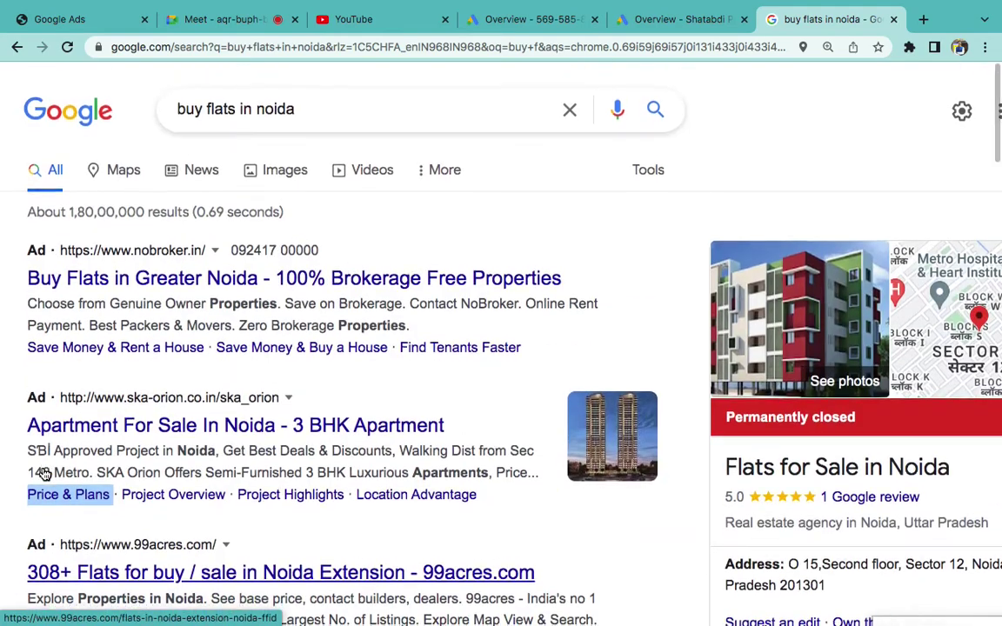
- Switch to Word and start a numbered list under "Ads Extensions" with Call, Callout and App
{"action": "key", "text": "ctrl+Left"}
{"action": "type", "text": "1"}
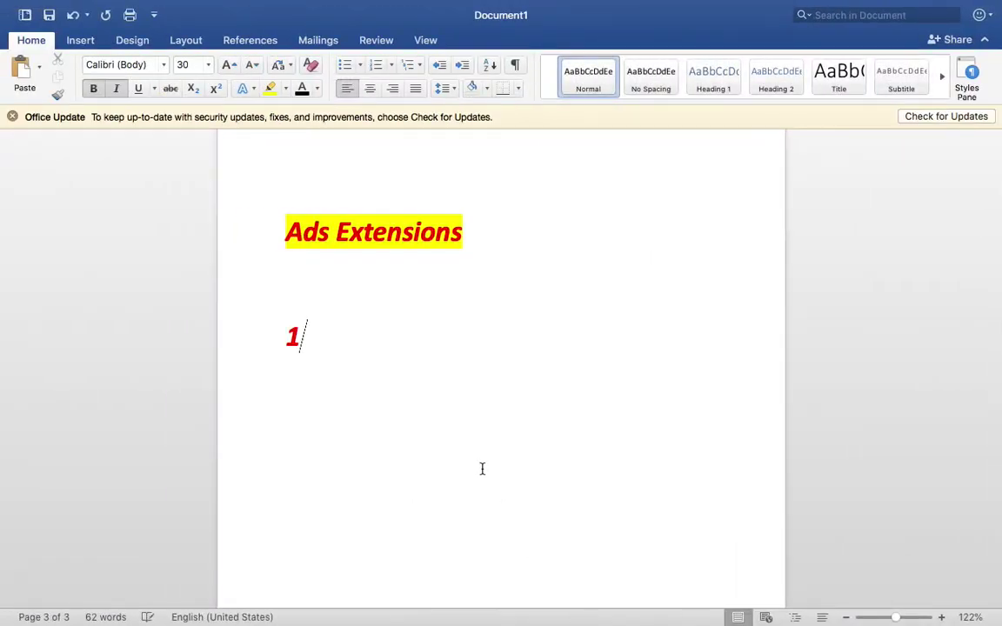
{"action": "type", "text": ". Call"}
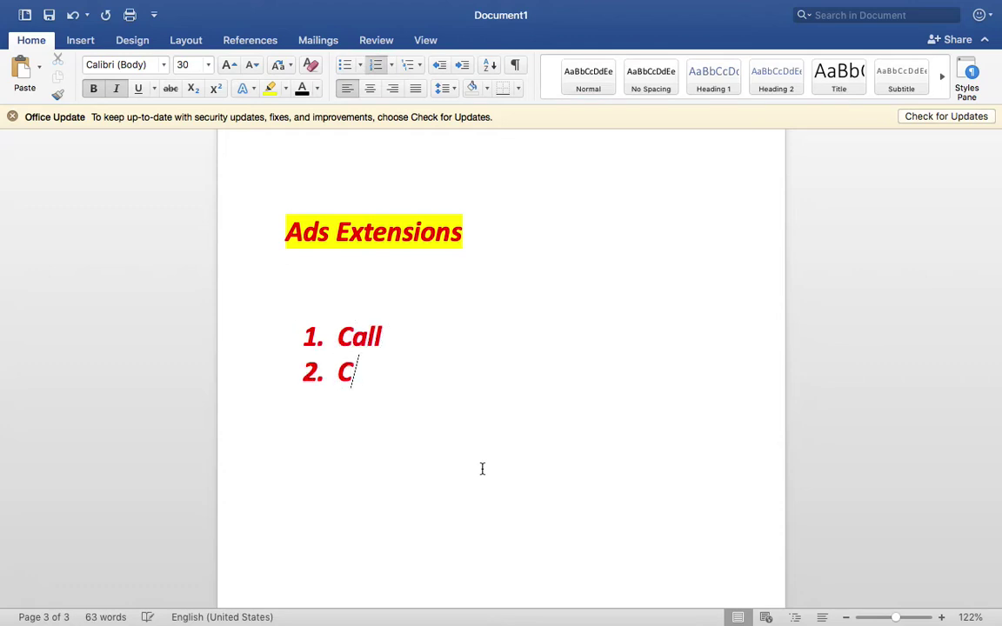
{"action": "type", "text": "out"}
{"action": "key", "text": "Return"}
{"action": "type", "text": "Ad"}
{"action": "key", "text": "BackSpace"}
{"action": "type", "text": "pp"}
{"action": "key", "text": "Return"}
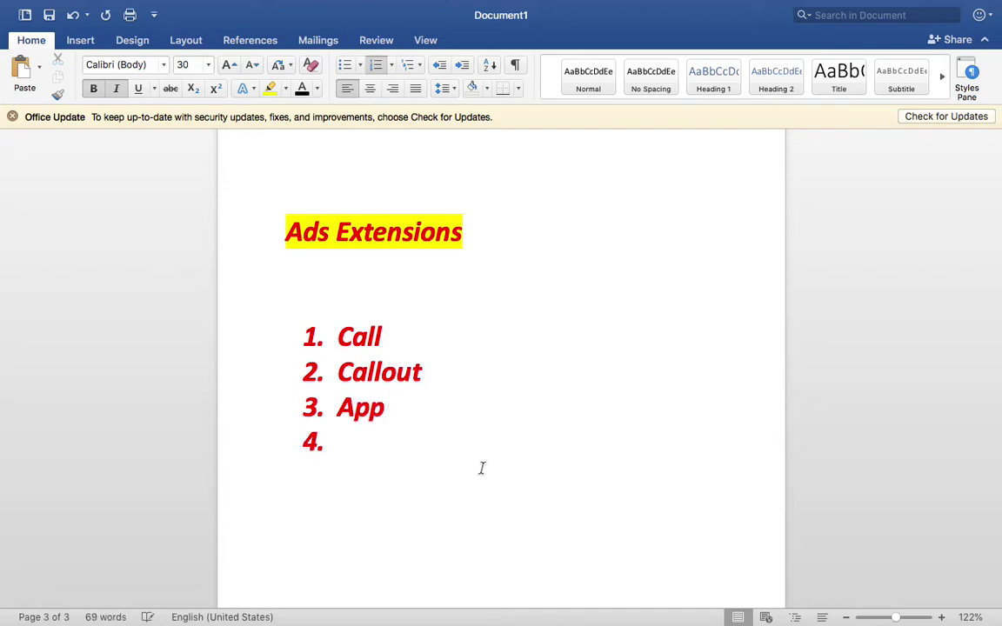
- Add "Structured Snippet" and "Sitelinks Extenions" as the fourth and fifth list items
{"action": "type", "text": "Struct"}
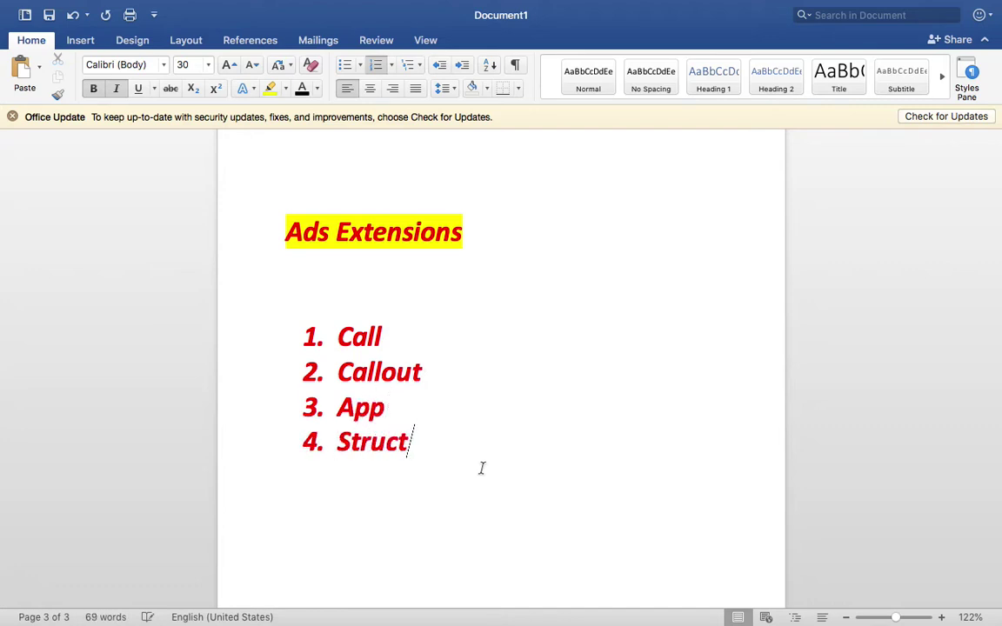
{"action": "type", "text": "ured Snippet"}
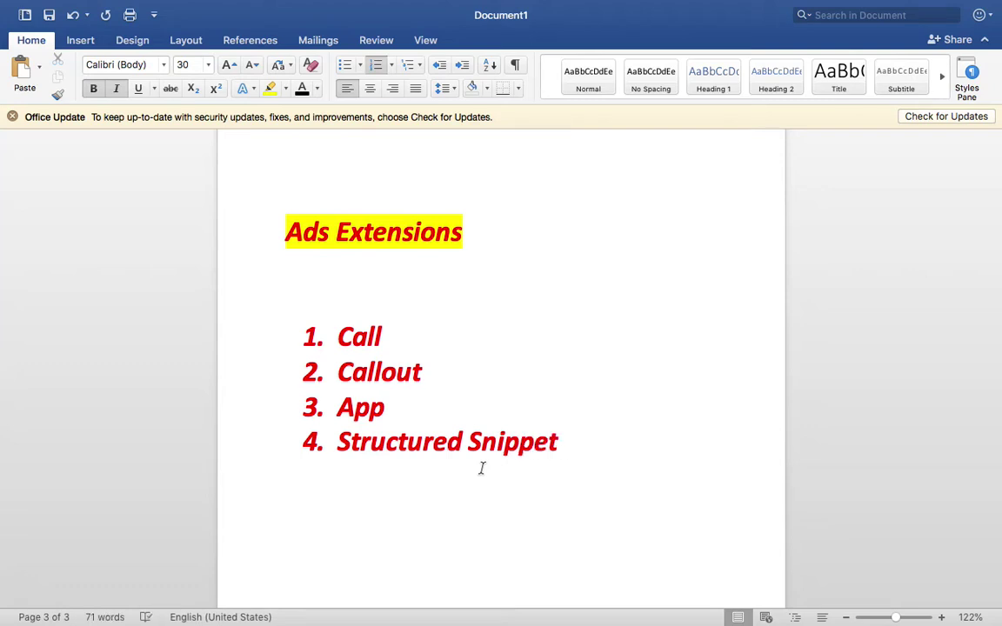
{"action": "key", "text": "Return"}
{"action": "type", "text": "Sitelinks Extenio"}
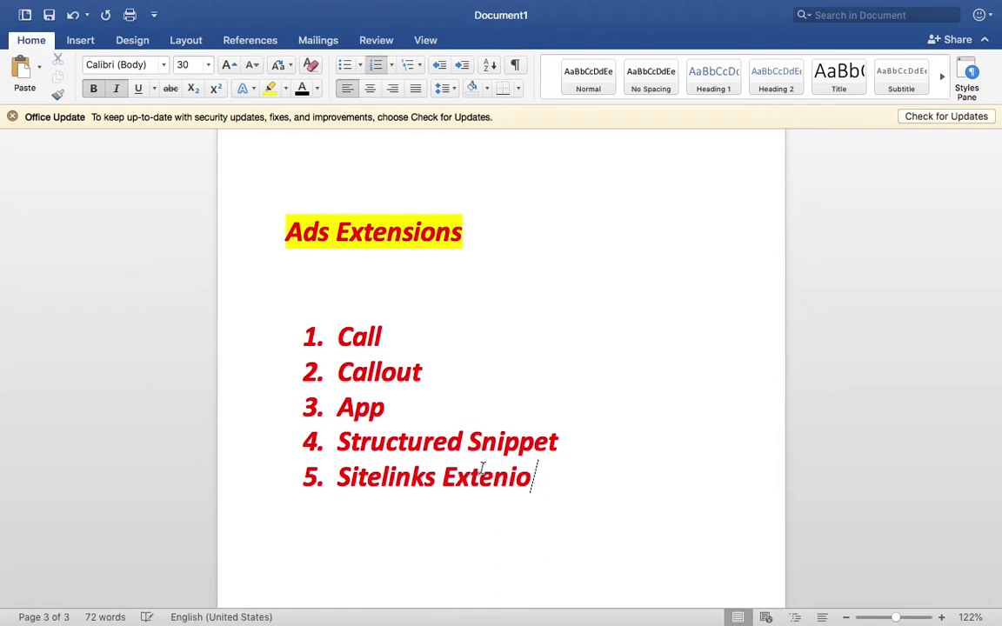
{"action": "key", "text": "BackSpace"}
{"action": "key", "text": "BackSpace"}
{"action": "type", "text": "ons"}
- Colour the fifth list item black and correct its misspelled word to "Extensions"
{"action": "scroll", "coordinate": [476, 465], "scroll_direction": "down", "scroll_amount": 2}
{"action": "triple_click", "coordinate": [528, 441]}
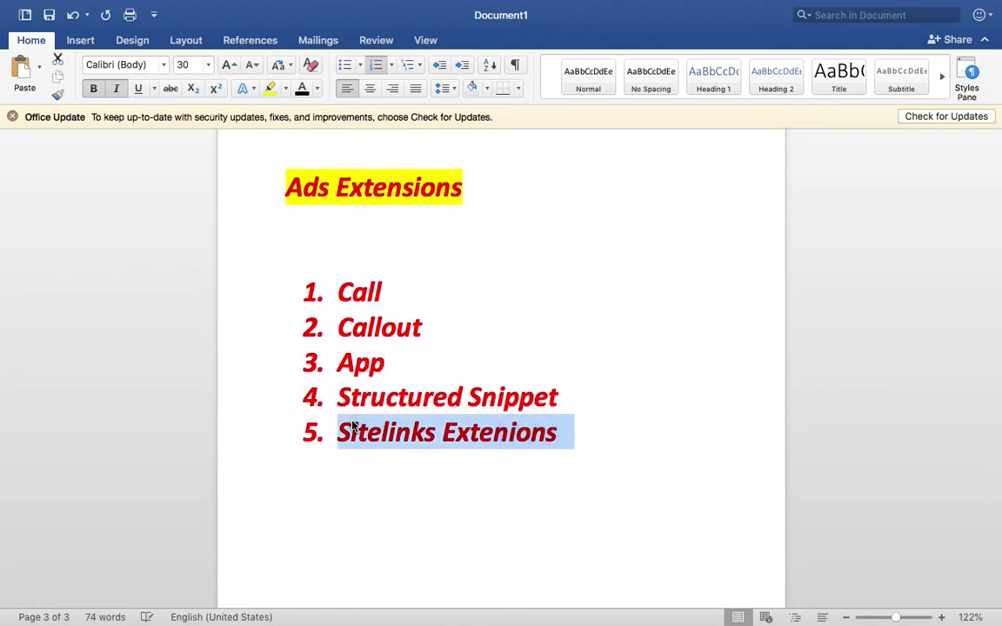
{"action": "left_click", "coordinate": [303, 93]}
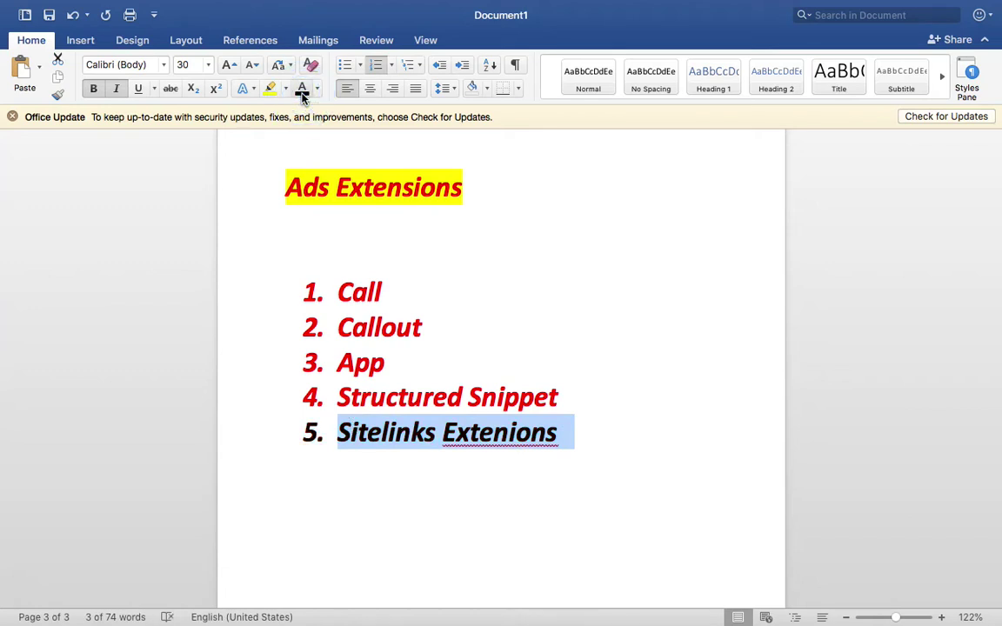
{"action": "left_click", "coordinate": [547, 448]}
{"action": "right_click", "coordinate": [547, 448]}
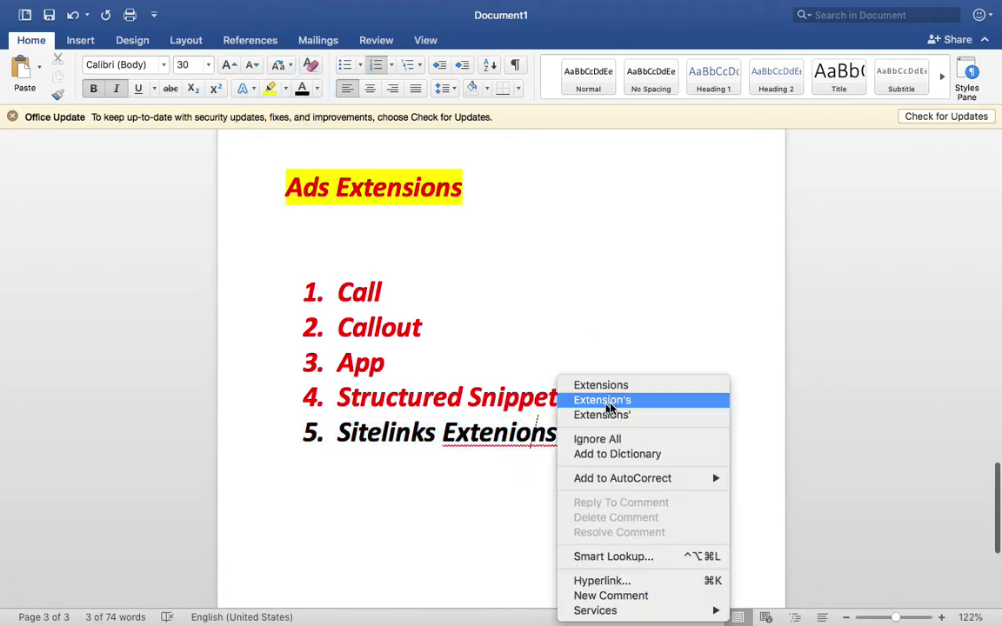
{"action": "left_click", "coordinate": [613, 388]}
{"action": "left_click", "coordinate": [628, 432]}
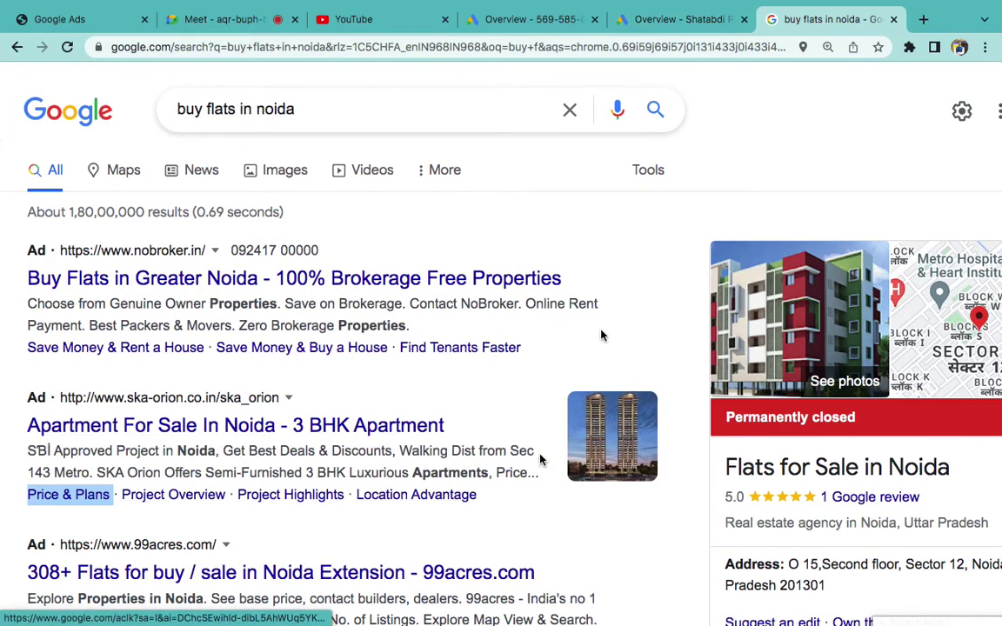
- Switch to Chrome, show the other Google Ads account's overview, close its account list and set the page zoom to 110%
{"action": "left_click", "coordinate": [644, 17]}
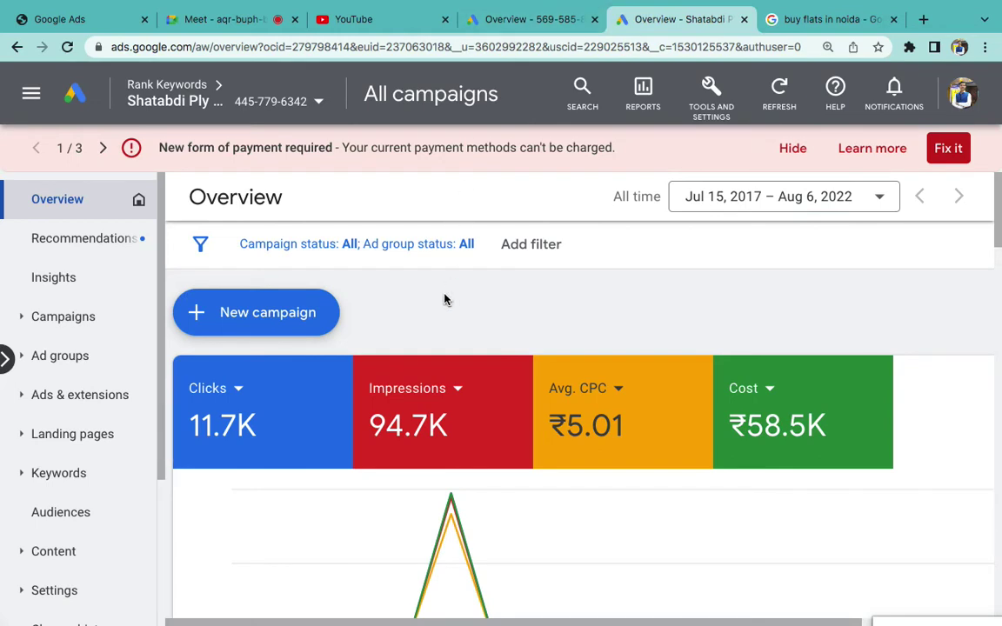
{"action": "left_click", "coordinate": [502, 325]}
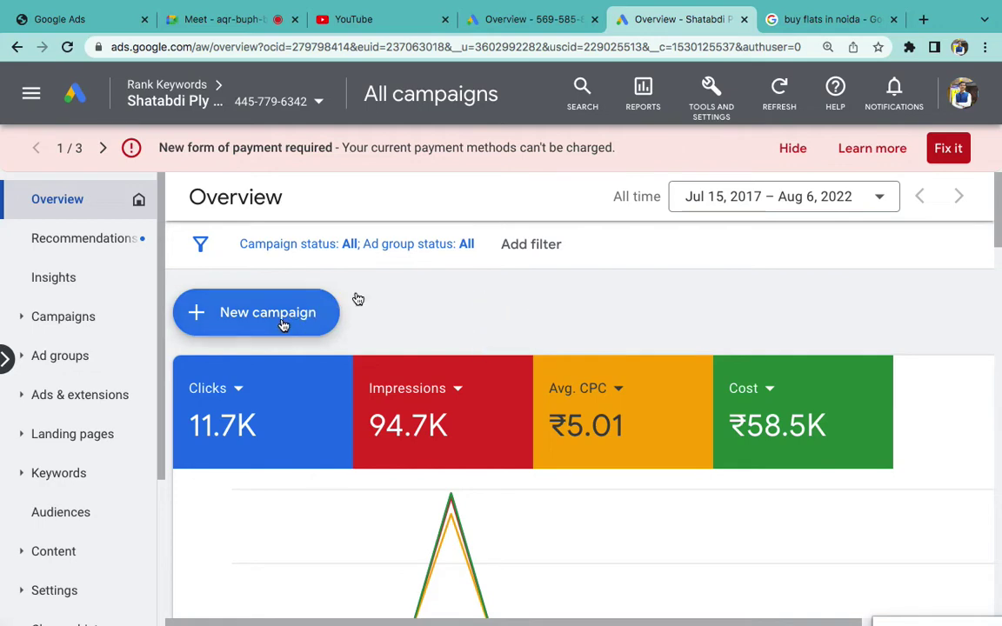
{"action": "left_click", "coordinate": [511, 17]}
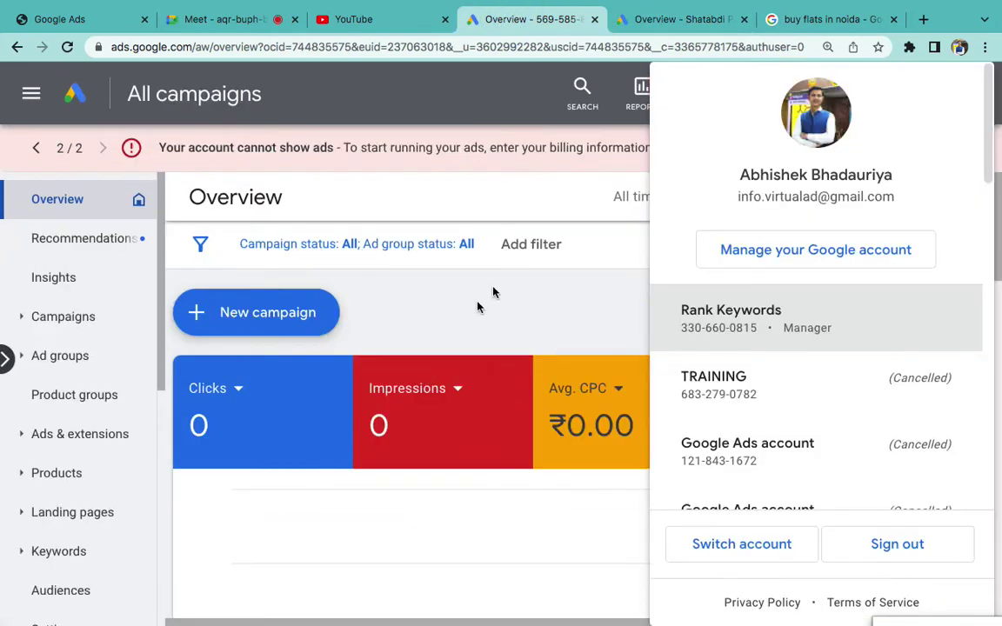
{"action": "left_click", "coordinate": [474, 307]}
{"action": "key", "text": "ctrl+plus"}
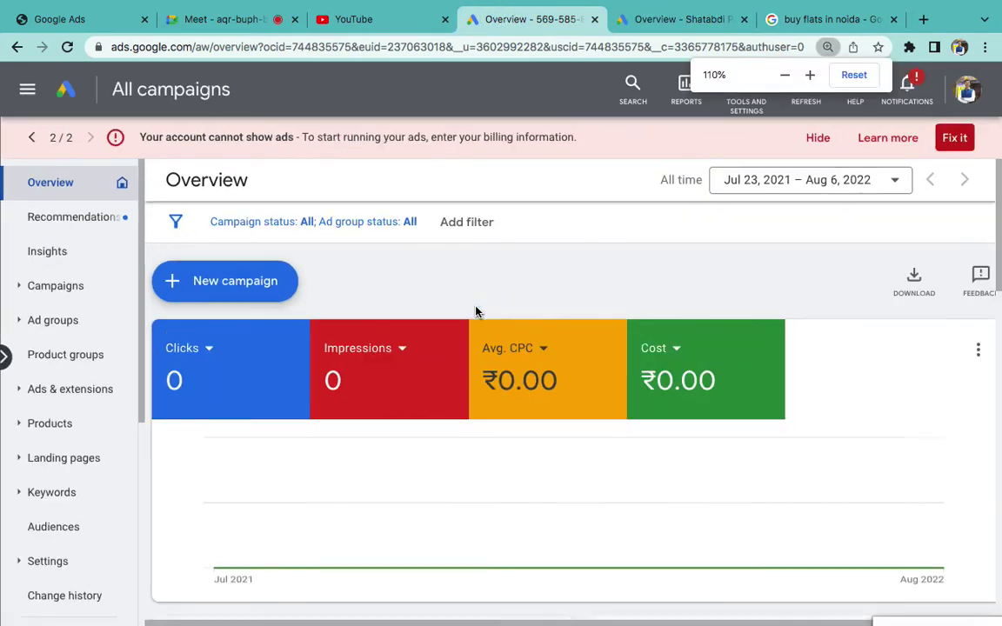
- Start a new campaign without a goal's guidance and look through the available campaign types
{"action": "left_click", "coordinate": [271, 293]}
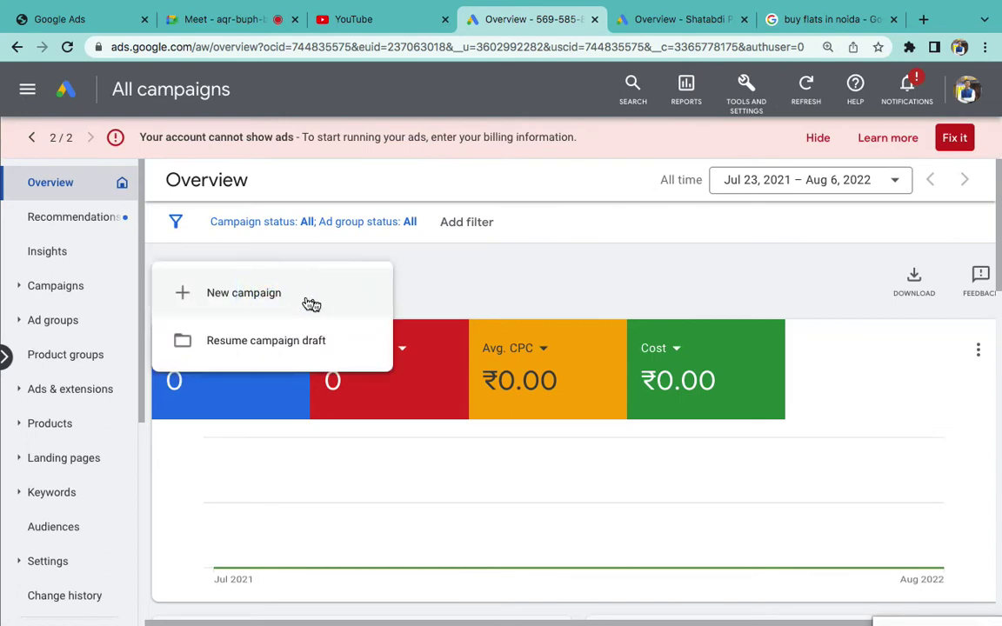
{"action": "left_click", "coordinate": [308, 300]}
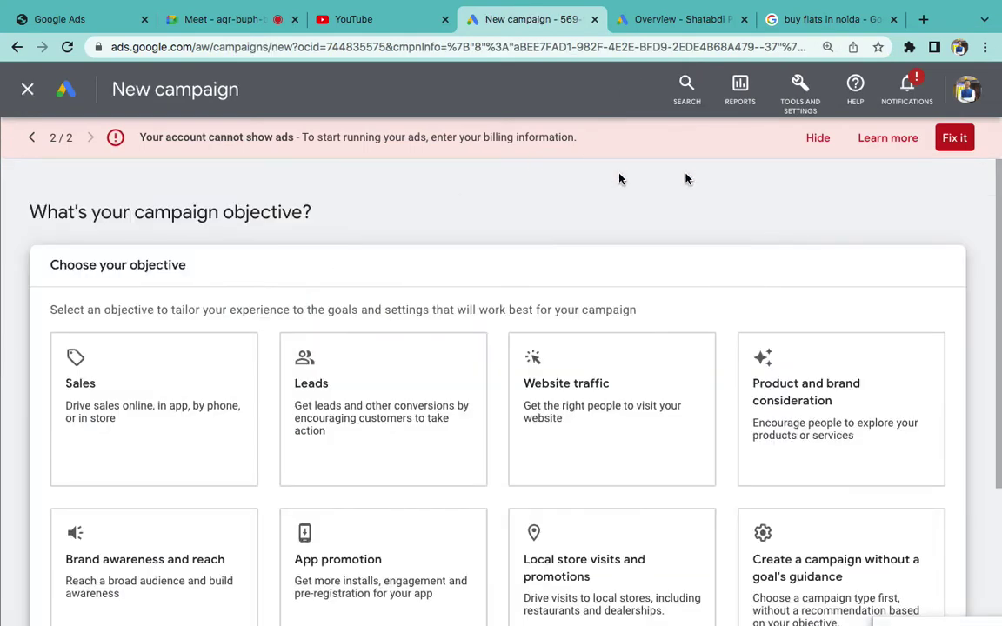
{"action": "scroll", "coordinate": [984, 415], "scroll_direction": "down", "scroll_amount": 4}
{"action": "left_click", "coordinate": [856, 422]}
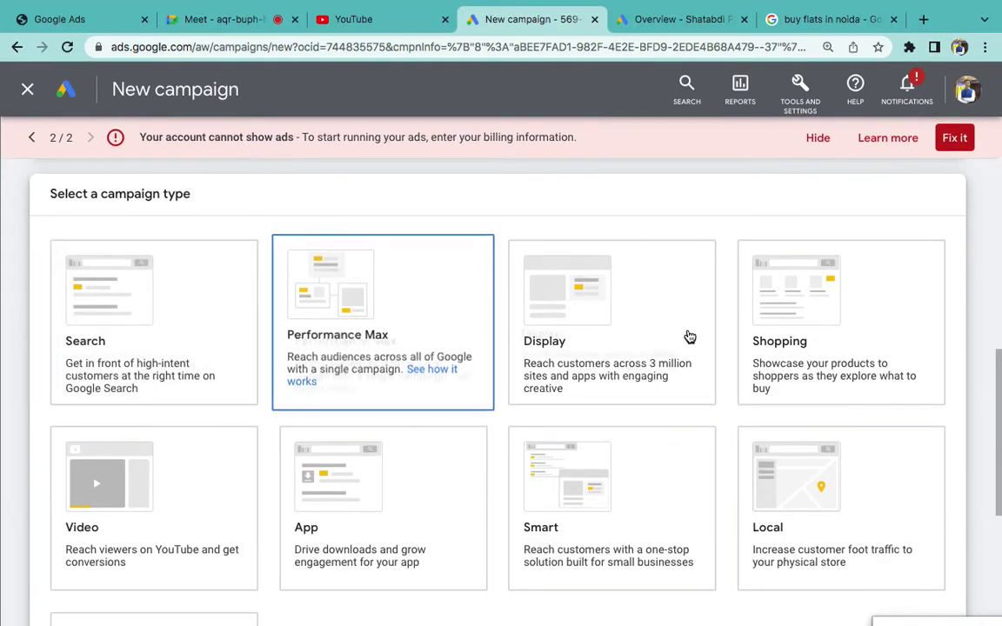
{"action": "scroll", "coordinate": [164, 496], "scroll_direction": "down", "scroll_amount": 4}
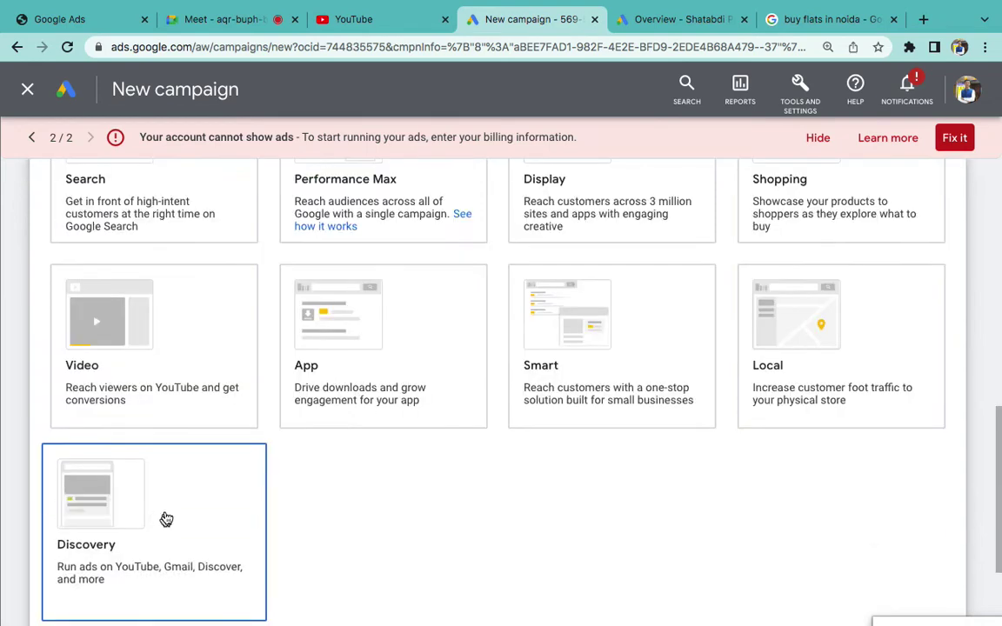
{"action": "scroll", "coordinate": [235, 498], "scroll_direction": "up", "scroll_amount": 3}
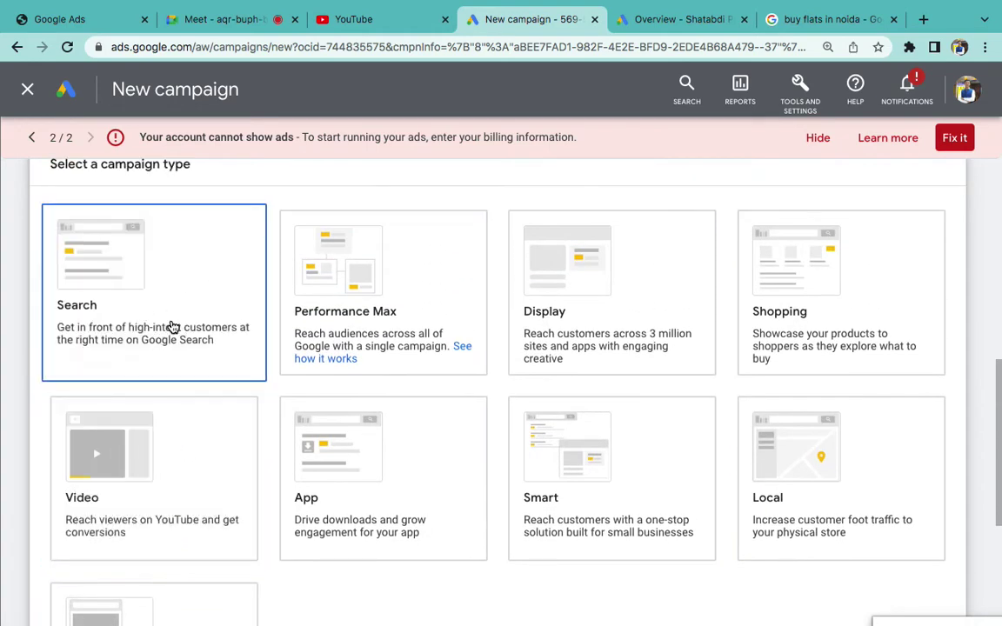
- Choose Search as the campaign type, dismissing the offer to upgrade a Local campaign to Performance Max
{"action": "left_click", "coordinate": [167, 319]}
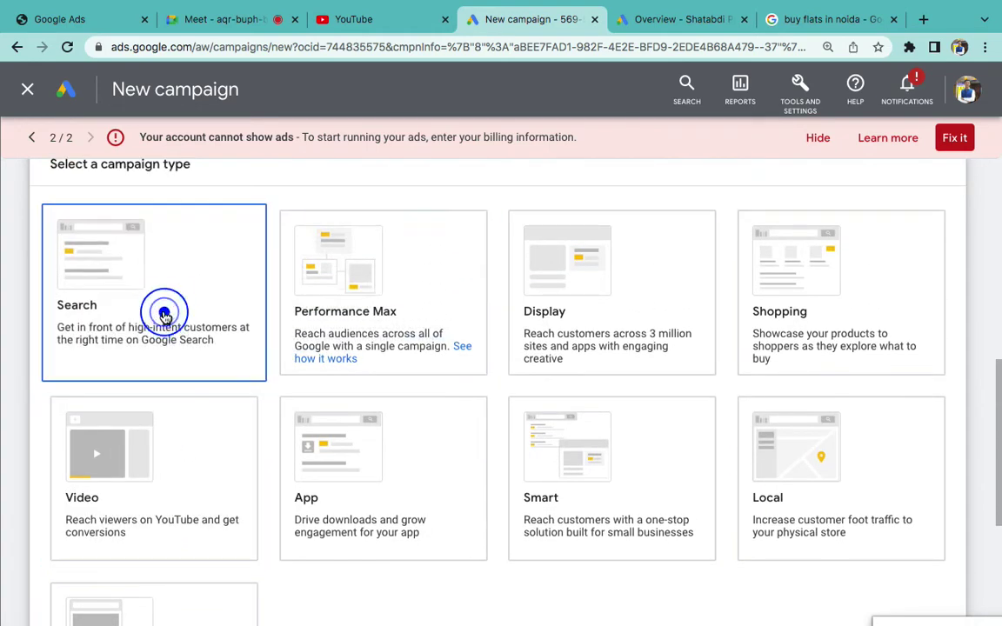
{"action": "left_click", "coordinate": [167, 315]}
{"action": "scroll", "coordinate": [493, 569], "scroll_direction": "down", "scroll_amount": 6}
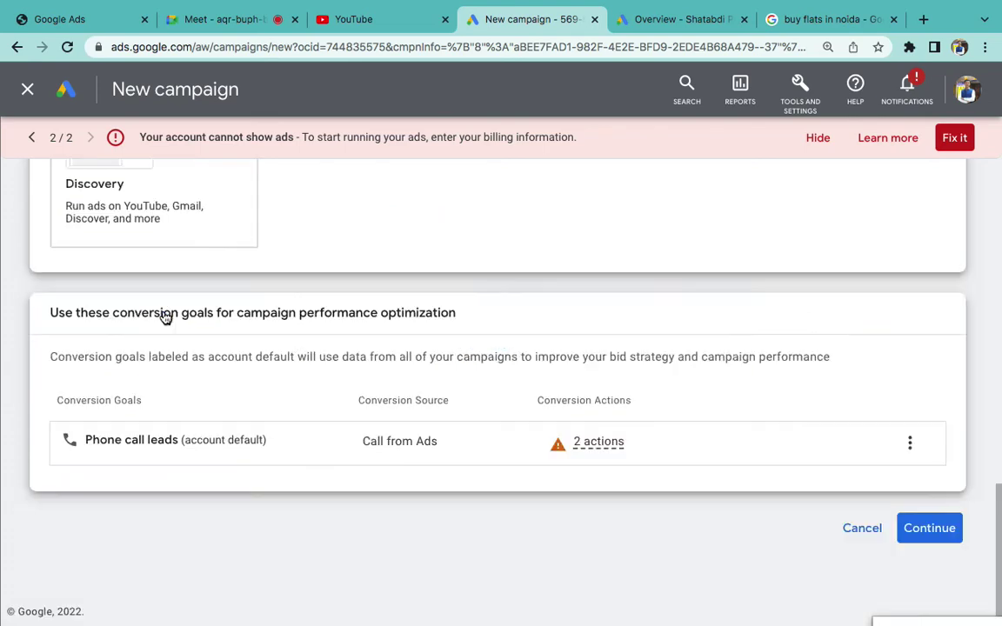
{"action": "left_click", "coordinate": [939, 530]}
{"action": "scroll", "coordinate": [940, 540], "scroll_direction": "up", "scroll_amount": 6}
{"action": "left_click", "coordinate": [937, 552]}
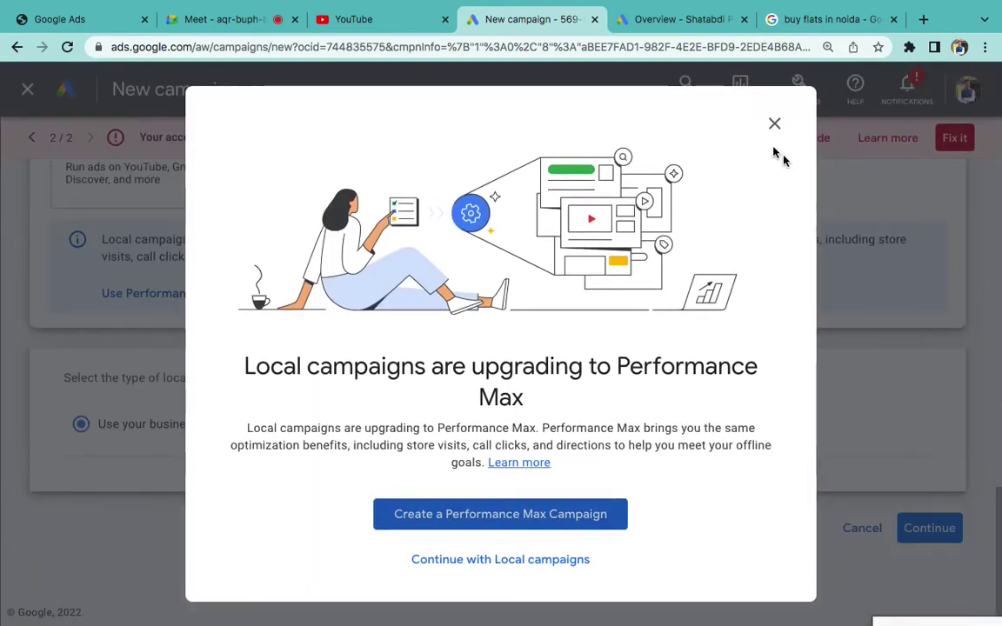
{"action": "left_click", "coordinate": [772, 130]}
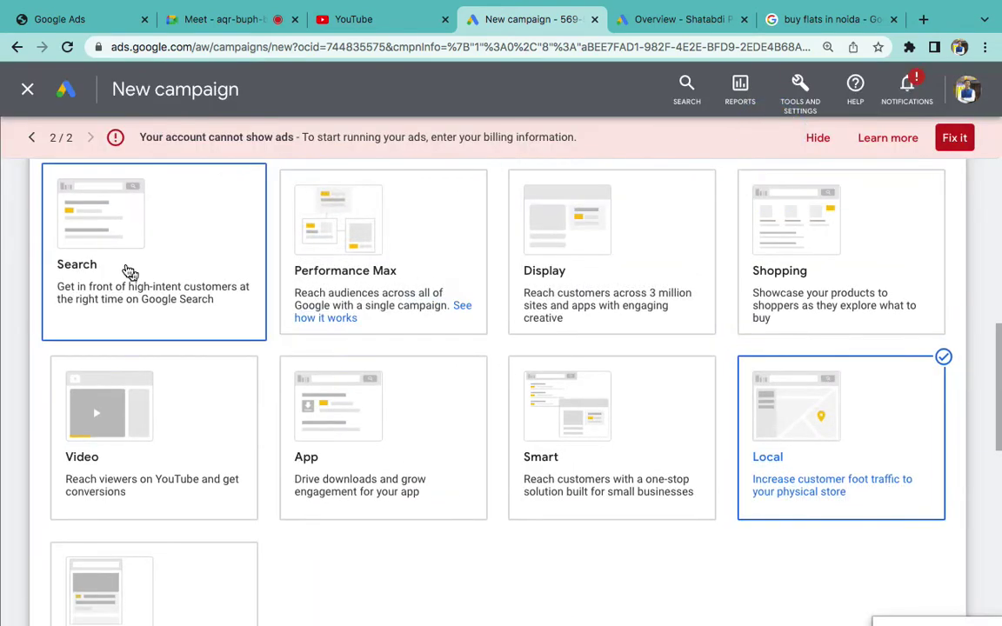
{"action": "left_click", "coordinate": [127, 270]}
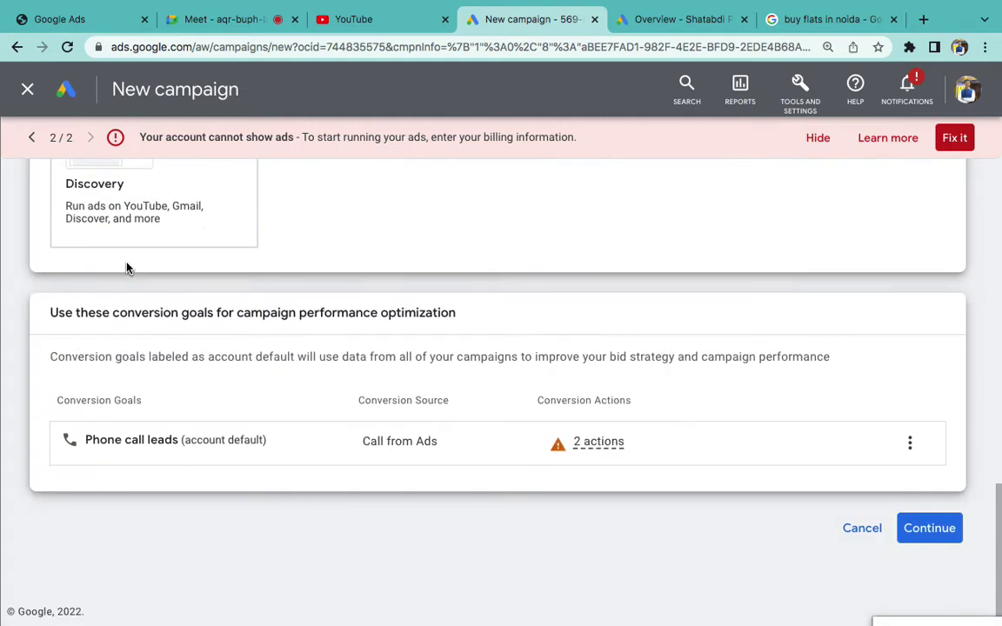
- Name the Search campaign "Google Ad", enlarge the page to 125%, and start it as new rather than finishing a saved draft
{"action": "left_click", "coordinate": [923, 528]}
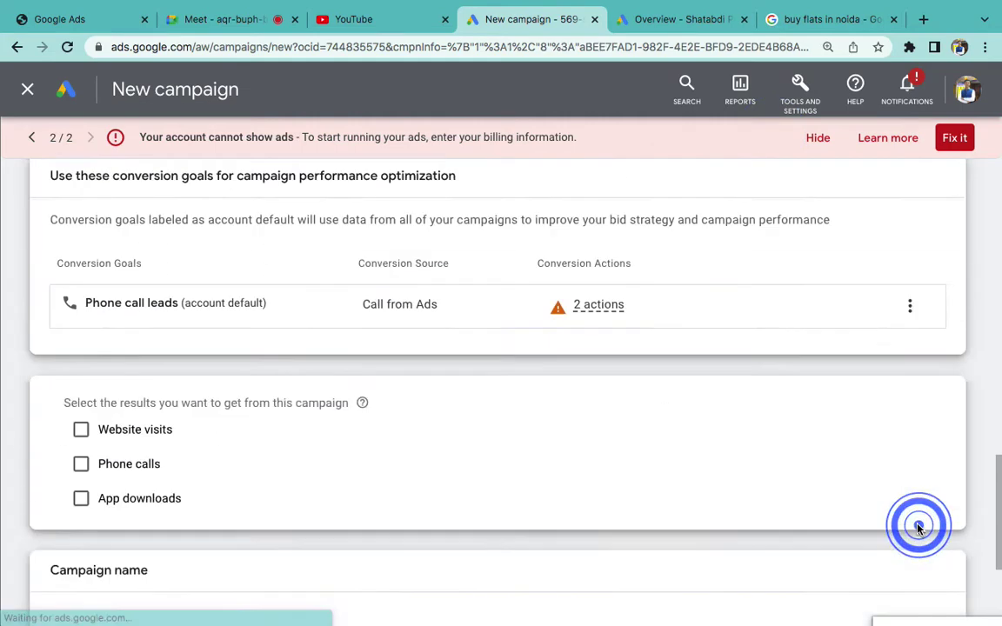
{"action": "triple_click", "coordinate": [156, 421]}
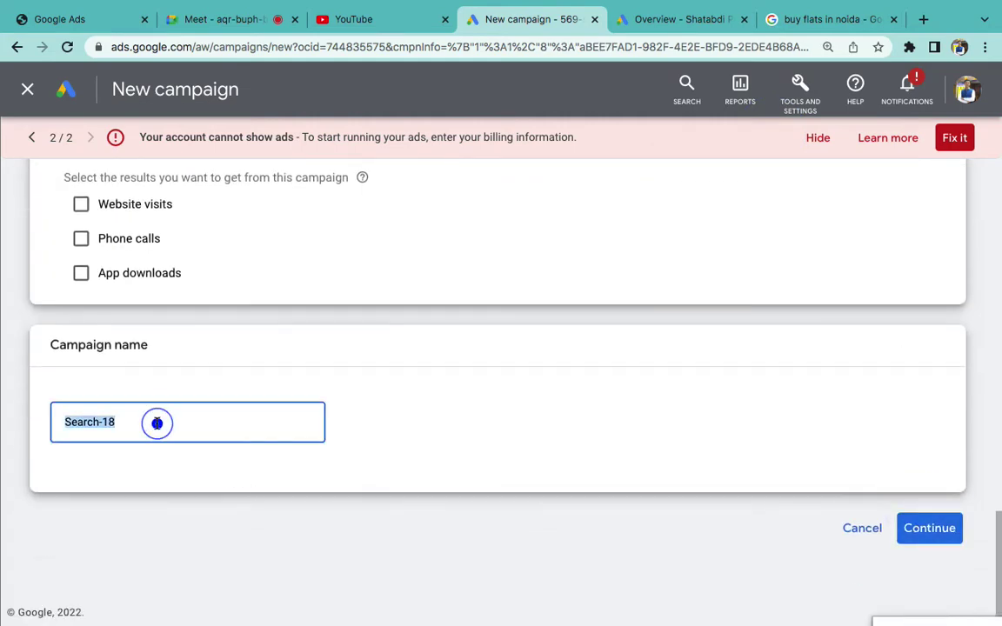
{"action": "key", "text": "super+equal"}
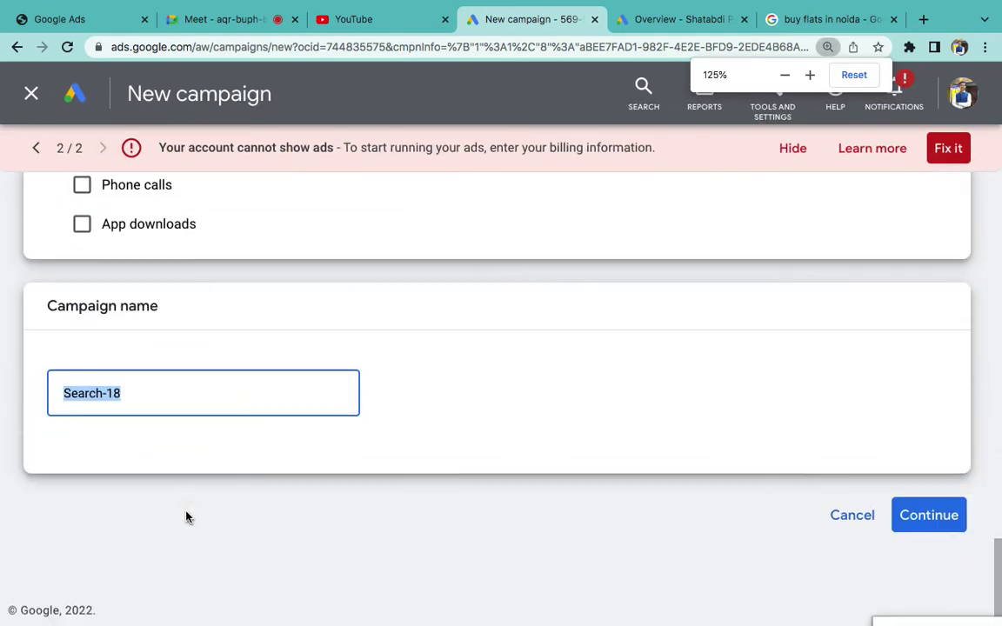
{"action": "type", "text": "C"}
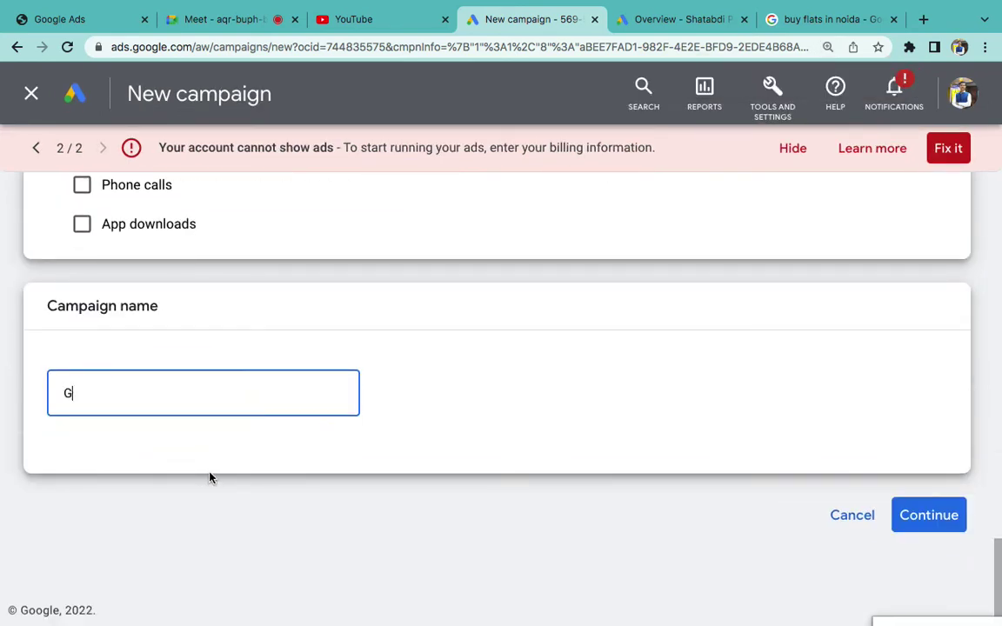
{"action": "left_click", "coordinate": [920, 514]}
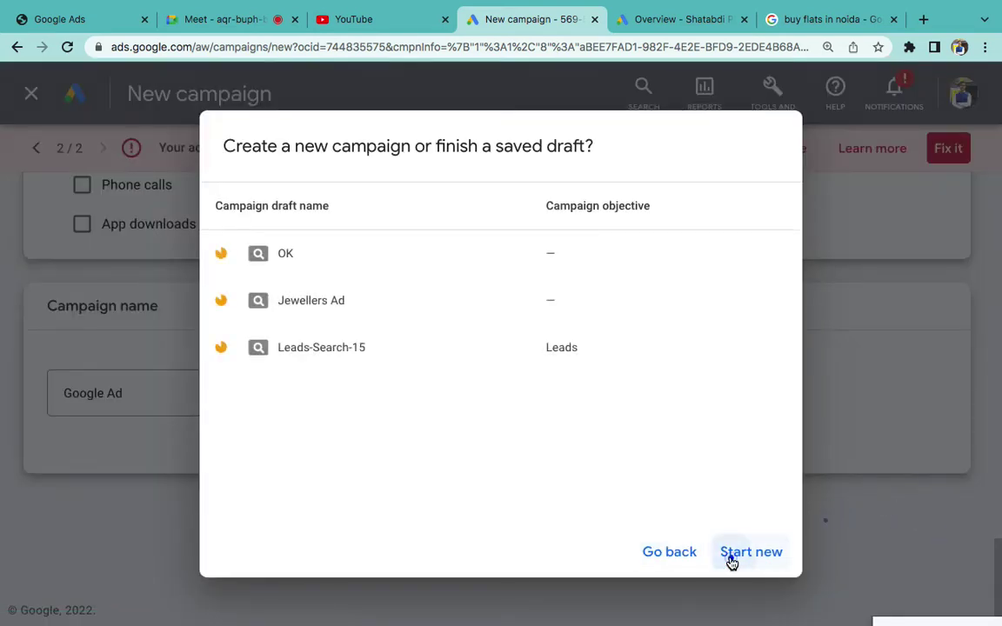
{"action": "left_click", "coordinate": [732, 562]}
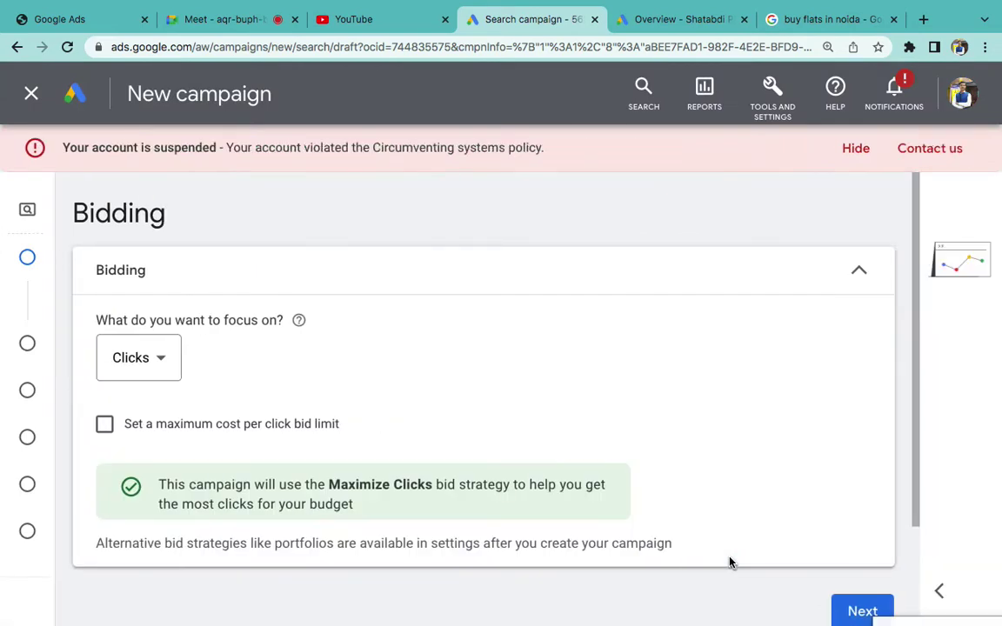
- Keep the Maximize clicks bidding and continue to the campaign settings
{"action": "left_click", "coordinate": [689, 279]}
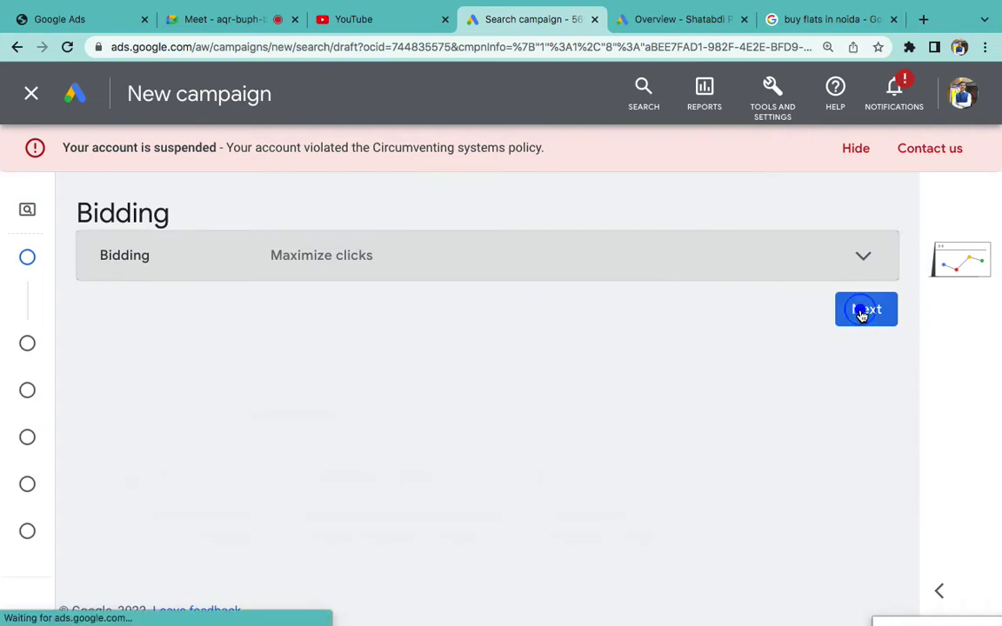
{"action": "left_click", "coordinate": [862, 314]}
{"action": "left_click", "coordinate": [858, 310]}
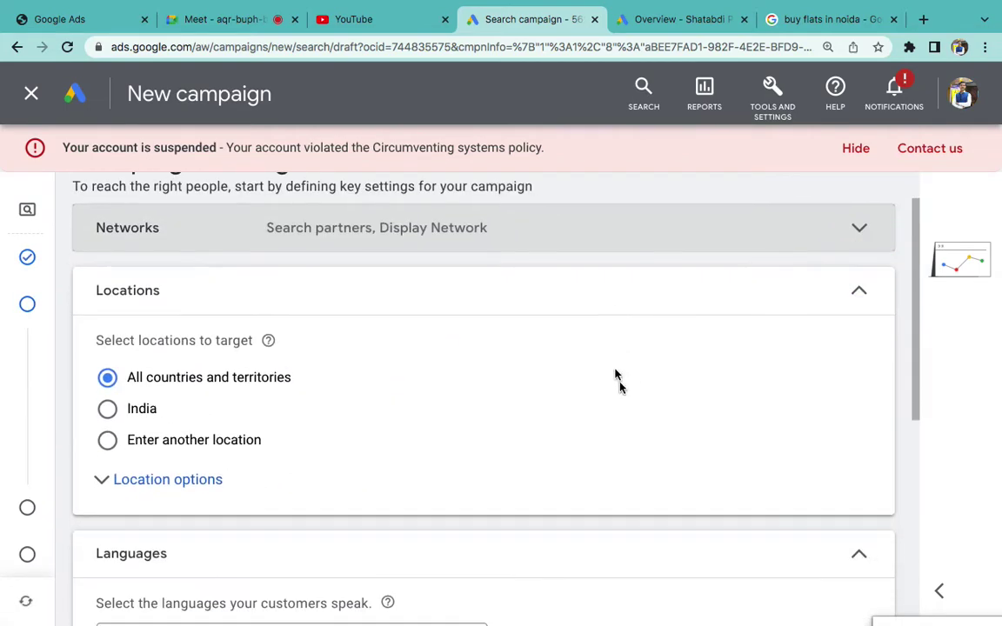
- Exclude the Google Display Network and target India in the campaign settings, continuing to the keywords and ads page
{"action": "left_click", "coordinate": [515, 246]}
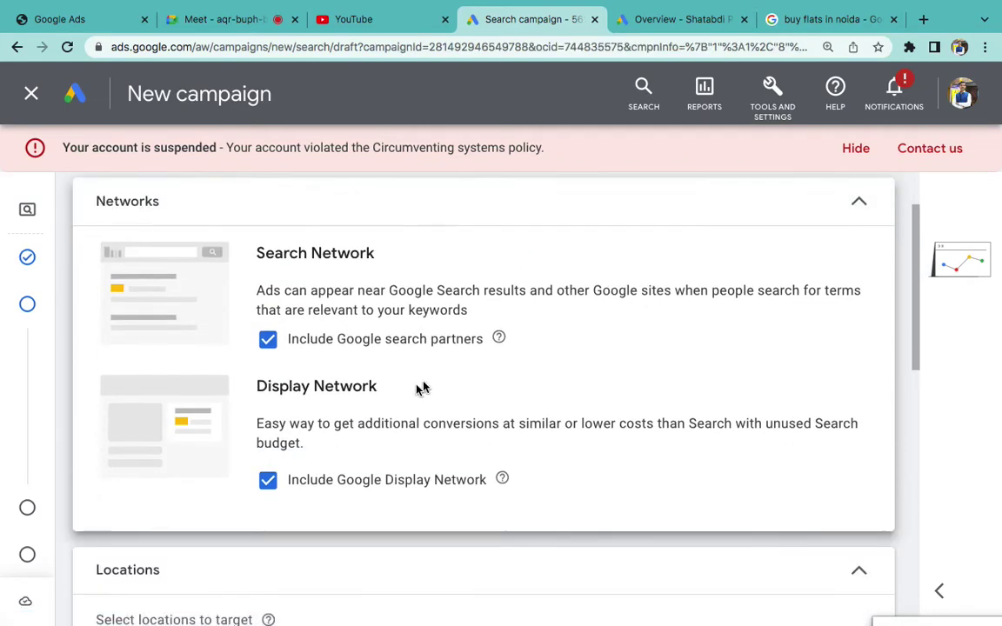
{"action": "left_click", "coordinate": [270, 484]}
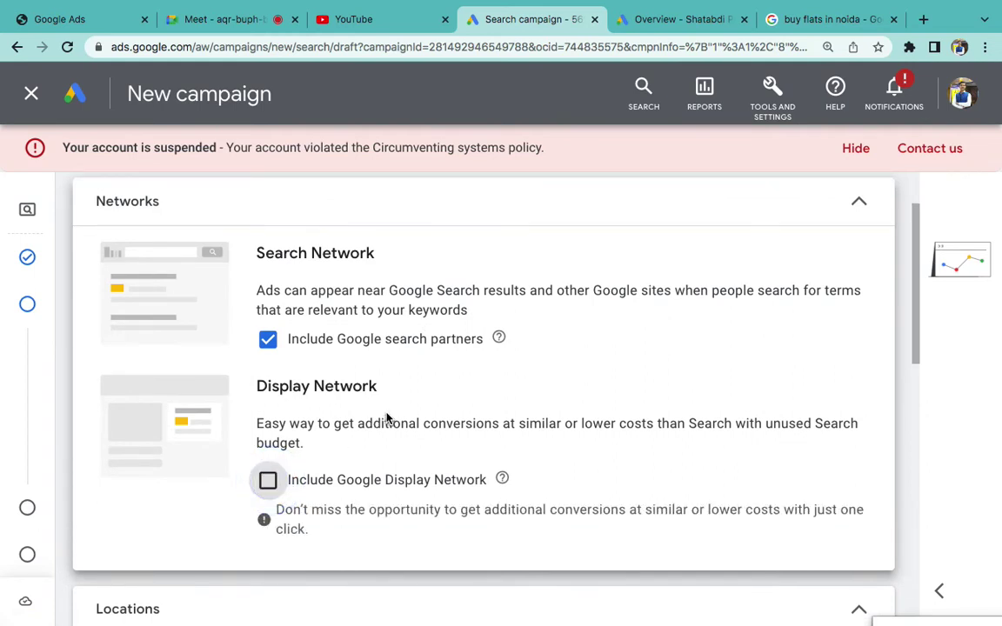
{"action": "scroll", "coordinate": [387, 466], "scroll_direction": "down", "scroll_amount": 2}
{"action": "scroll", "coordinate": [388, 465], "scroll_direction": "down", "scroll_amount": 3}
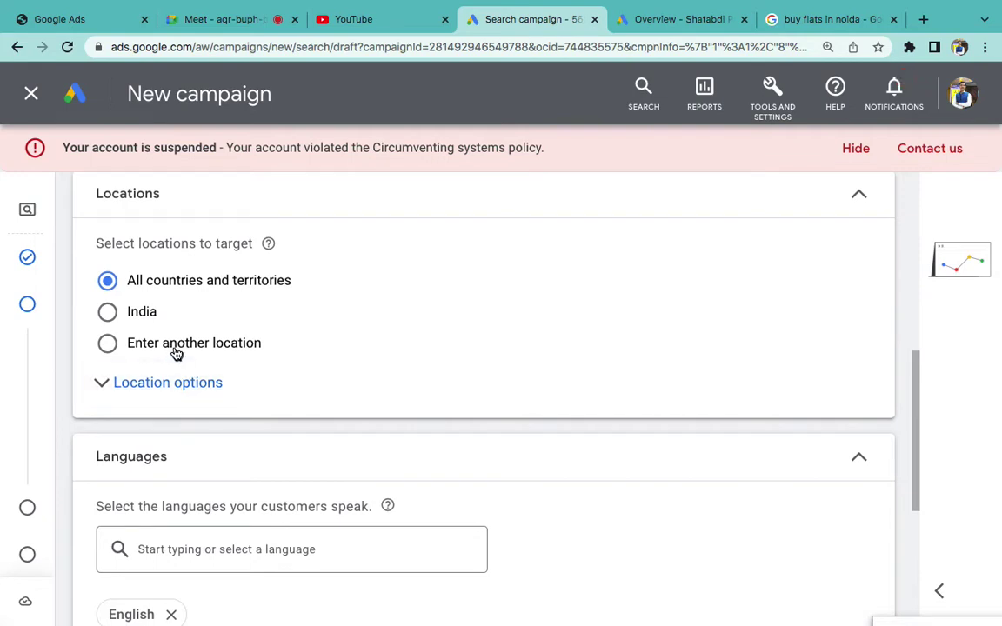
{"action": "left_click", "coordinate": [107, 310]}
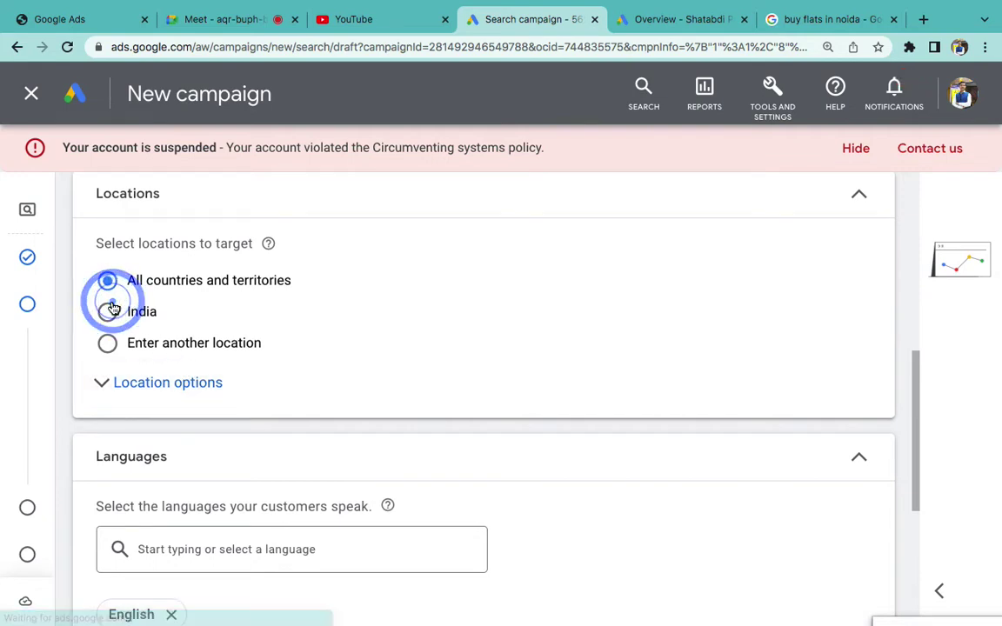
{"action": "scroll", "coordinate": [473, 526], "scroll_direction": "down", "scroll_amount": 4}
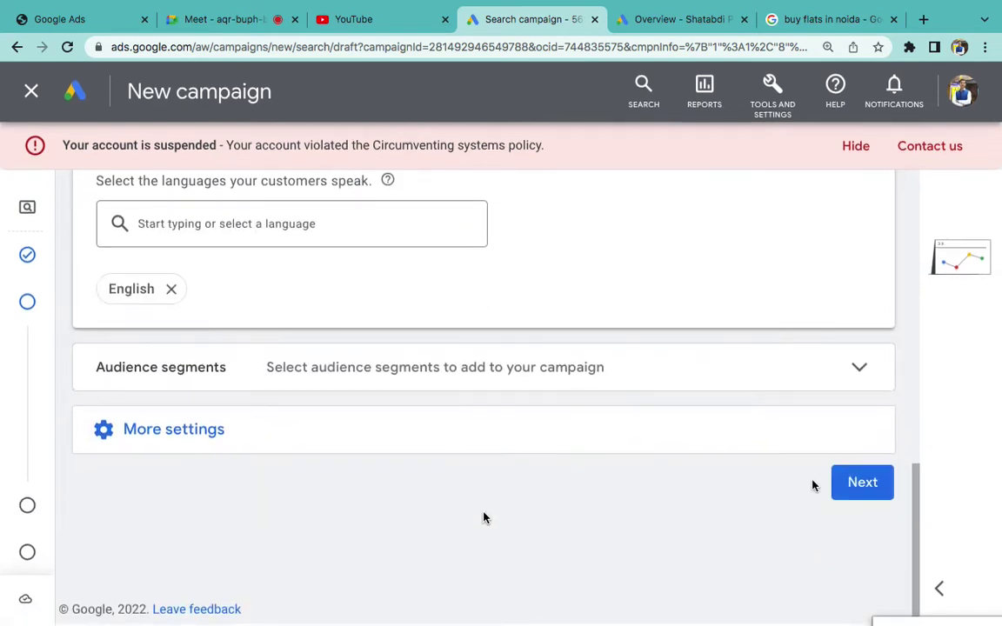
{"action": "left_click", "coordinate": [862, 486]}
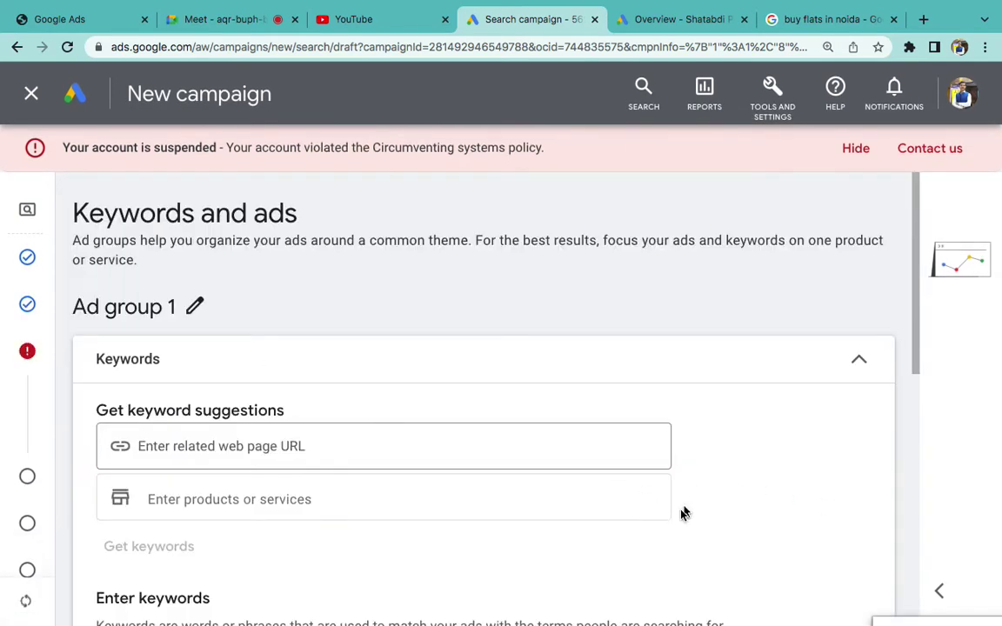
- Enter "best school in kanpur" as the keyword for Ad group 1
{"action": "scroll", "coordinate": [680, 514], "scroll_direction": "down", "scroll_amount": 3}
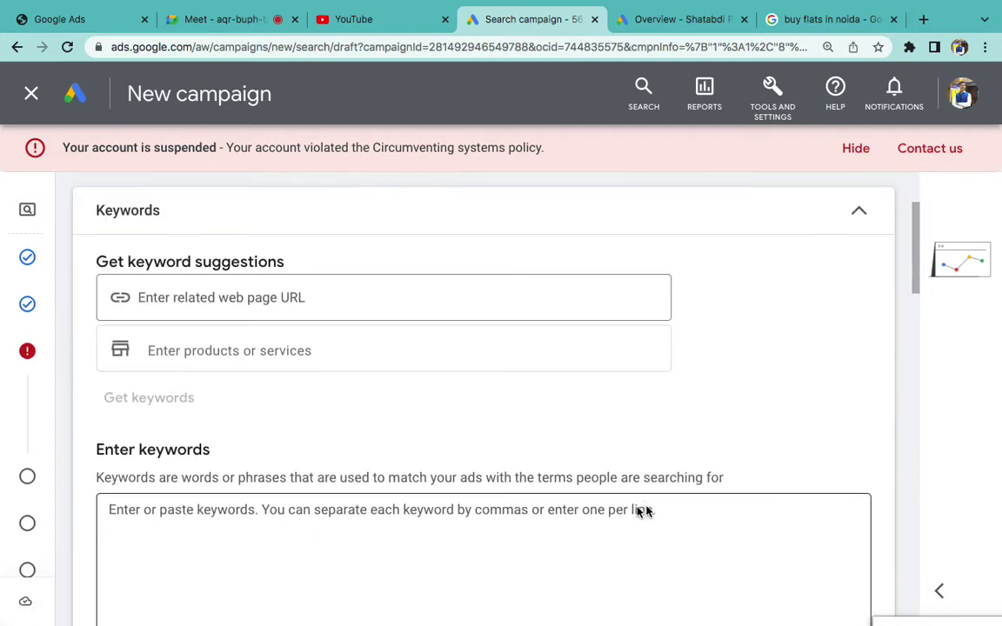
{"action": "scroll", "coordinate": [588, 504], "scroll_direction": "down", "scroll_amount": 3}
{"action": "left_click", "coordinate": [586, 510]}
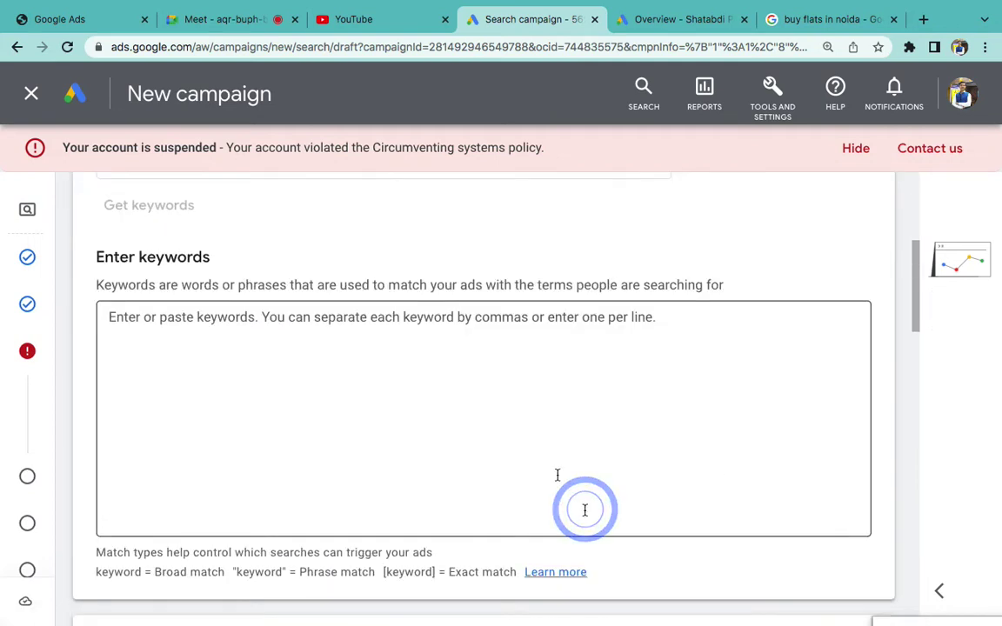
{"action": "left_click", "coordinate": [553, 465]}
{"action": "scroll", "coordinate": [553, 465], "scroll_direction": "down", "scroll_amount": 2}
{"action": "left_click", "coordinate": [550, 463]}
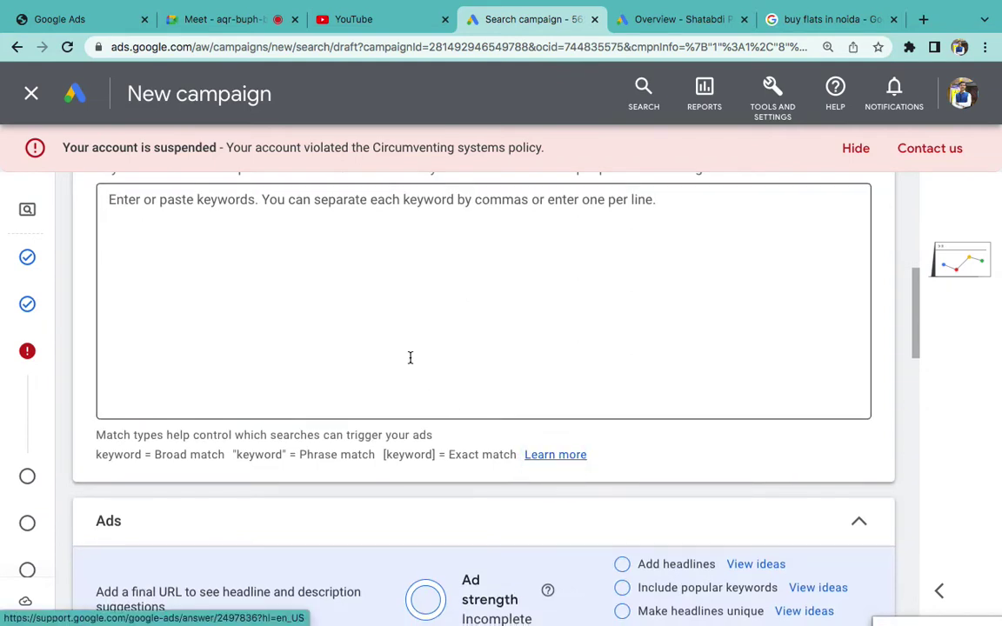
{"action": "left_click", "coordinate": [360, 309]}
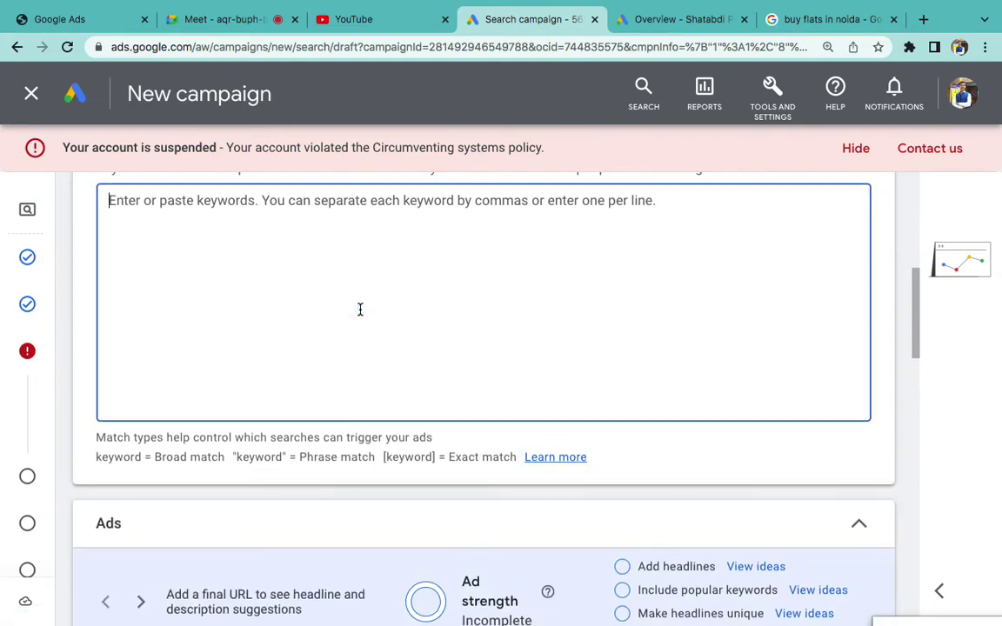
{"action": "type", "text": "best school in kanpur"}
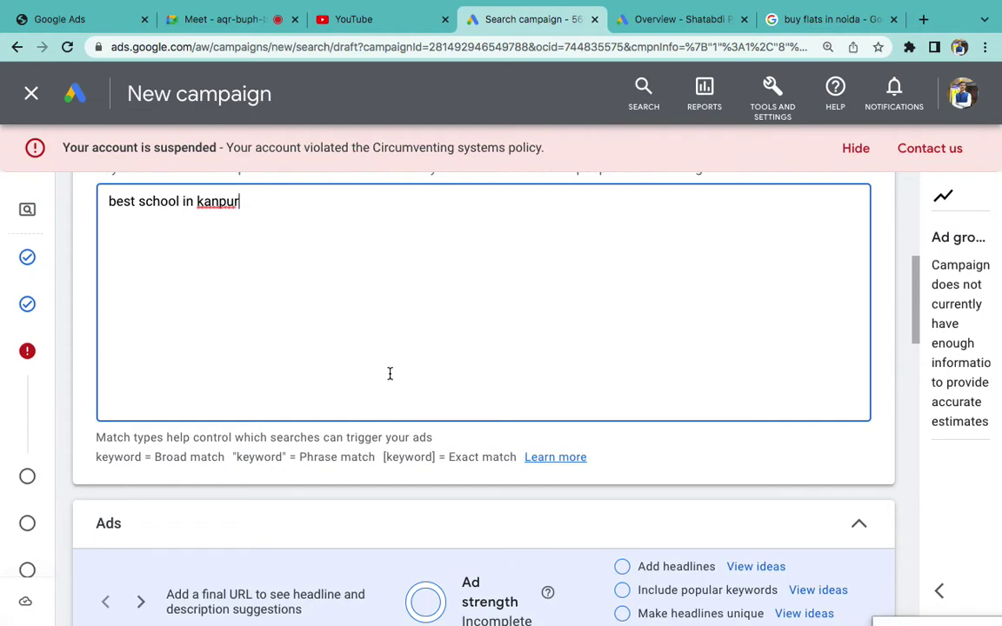
- Copy "Buy Flats in Greater Noida" from the nobroker.in search ad into the ad's first headline
{"action": "scroll", "coordinate": [675, 465], "scroll_direction": "down", "scroll_amount": 10}
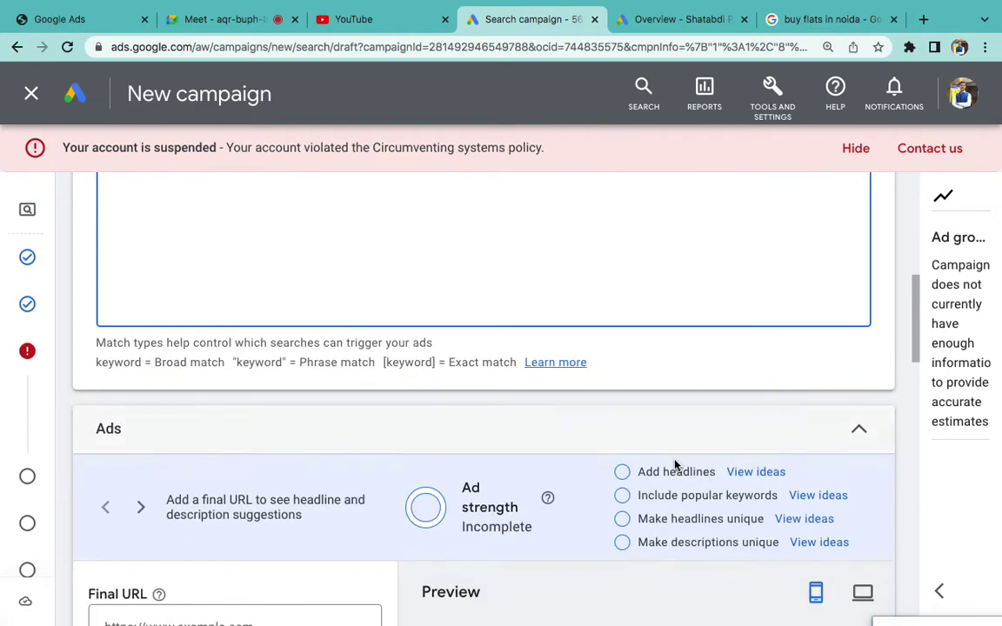
{"action": "scroll", "coordinate": [675, 465], "scroll_direction": "down", "scroll_amount": 5}
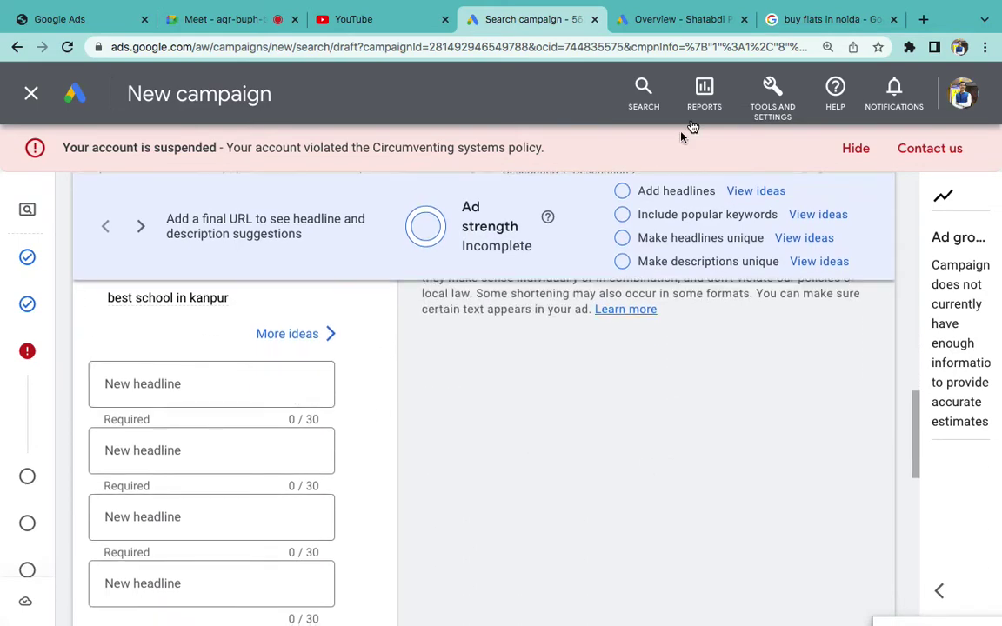
{"action": "left_click", "coordinate": [776, 20]}
{"action": "left_click_drag", "start_coordinate": [7, 277], "coordinate": [257, 276]}
{"action": "key", "text": "ctrl+c"}
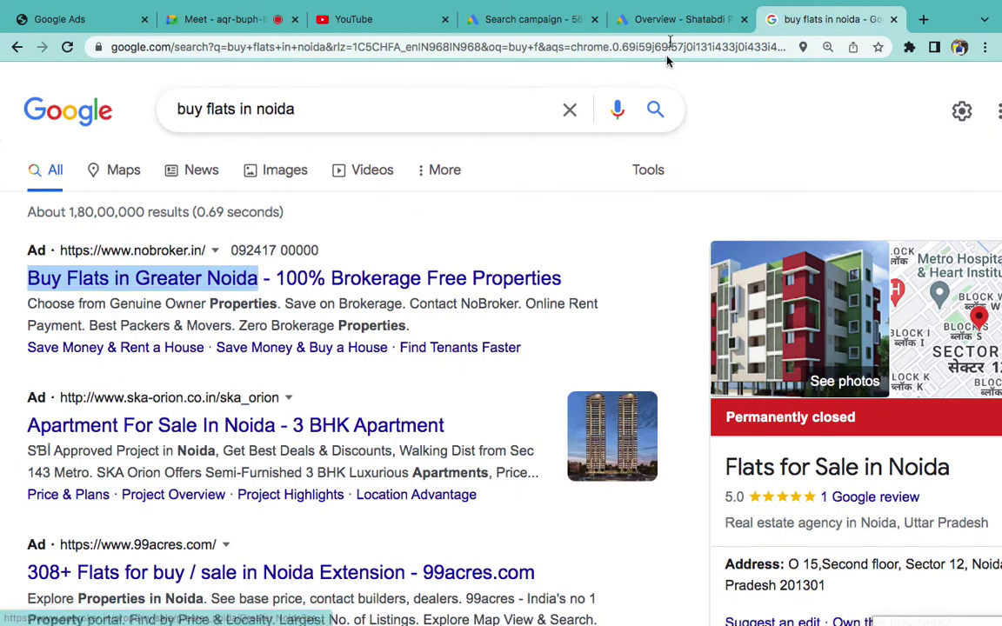
{"action": "left_click", "coordinate": [667, 21]}
{"action": "left_click", "coordinate": [555, 25]}
{"action": "left_click", "coordinate": [188, 380]}
{"action": "key", "text": "ctrl+v"}
- Copy "100% Brokerage Free Properties" from the same search ad into the second headline and check the ad preview
{"action": "left_click", "coordinate": [157, 440]}
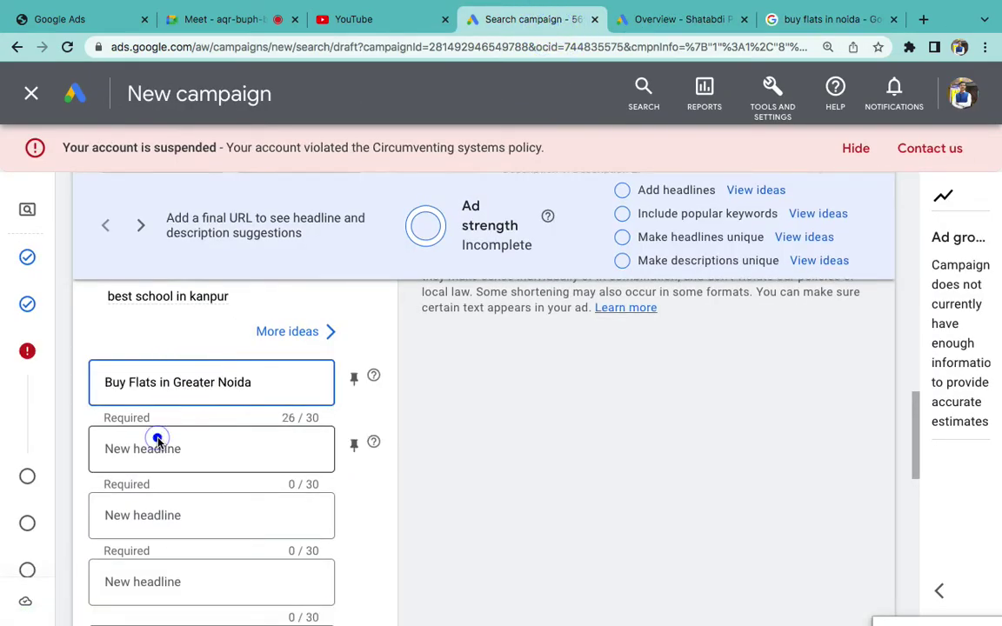
{"action": "left_click", "coordinate": [831, 19]}
{"action": "left_click", "coordinate": [589, 275]}
{"action": "left_click_drag", "start_coordinate": [280, 277], "coordinate": [586, 271]}
{"action": "key", "text": "ctrl+c"}
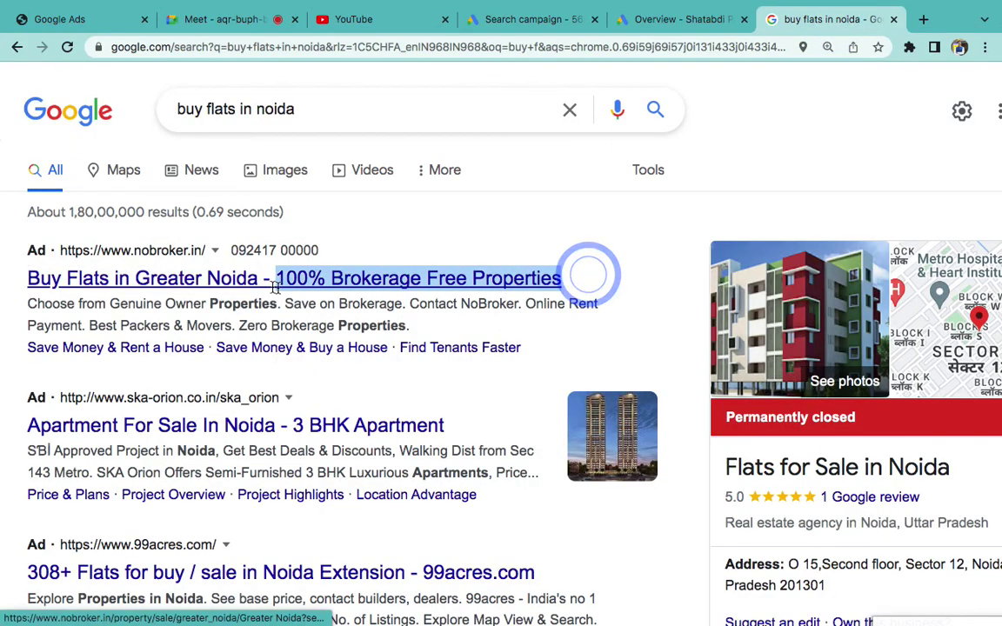
{"action": "left_click", "coordinate": [514, 21]}
{"action": "key", "text": "ctrl+v"}
{"action": "scroll", "coordinate": [513, 452], "scroll_direction": "up", "scroll_amount": 3}
{"action": "scroll", "coordinate": [512, 452], "scroll_direction": "up", "scroll_amount": 2}
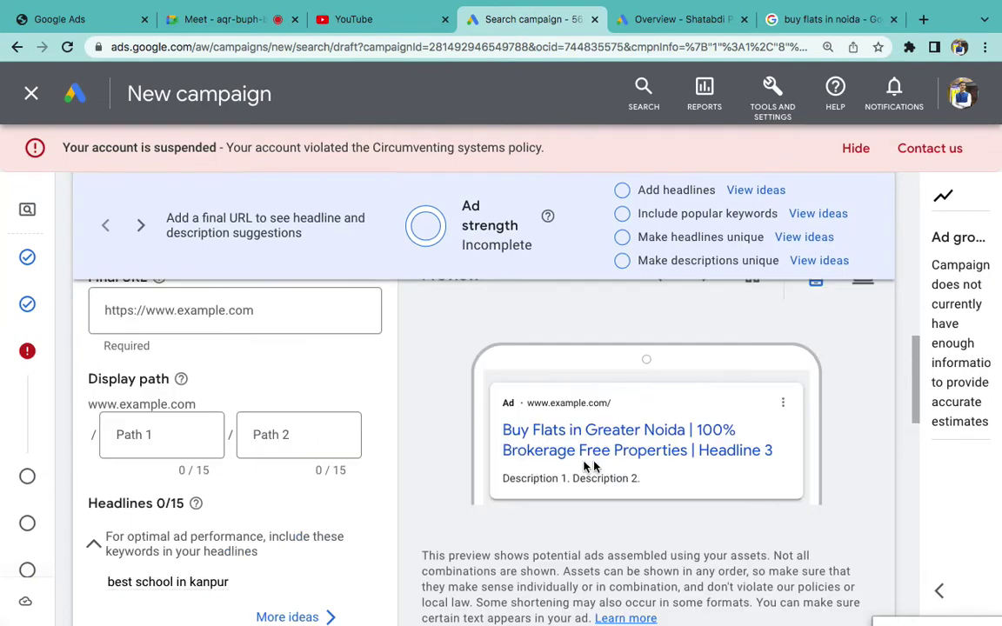
{"action": "scroll", "coordinate": [513, 503], "scroll_direction": "down", "scroll_amount": 2}
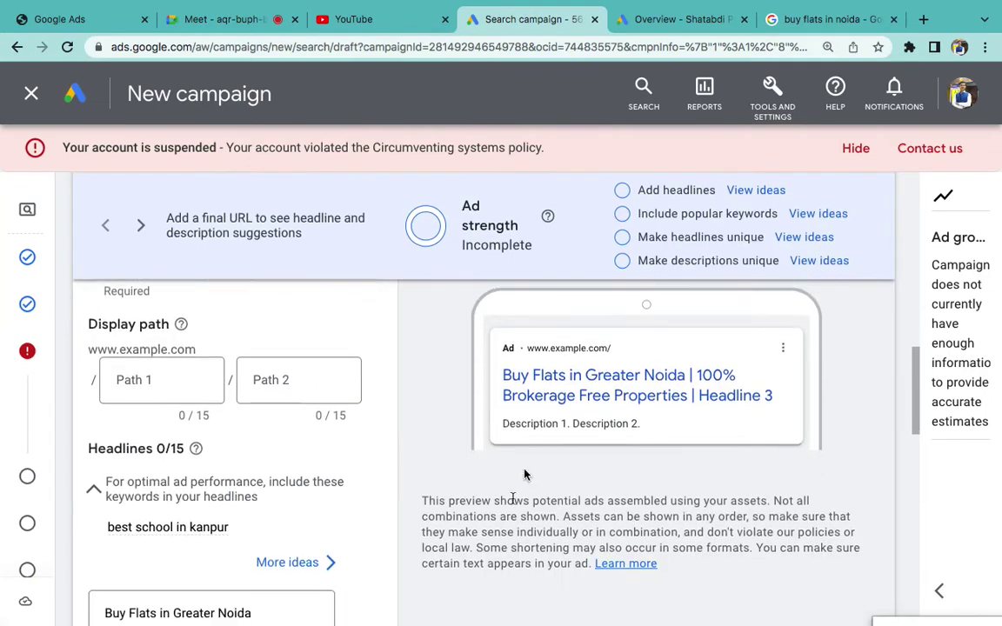
- Highlight the row of sitelinks under the nobroker.in ad in the search results, returning to the campaign draft
{"action": "left_click", "coordinate": [804, 21]}
{"action": "left_click_drag", "start_coordinate": [8, 347], "coordinate": [555, 354]}
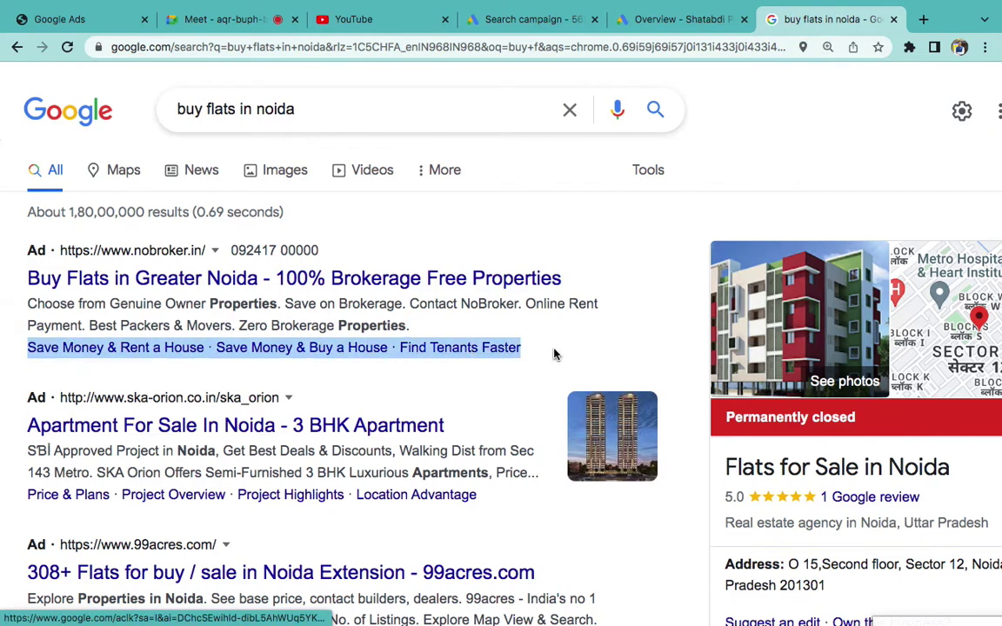
{"action": "left_click", "coordinate": [660, 19]}
{"action": "left_click", "coordinate": [526, 21]}
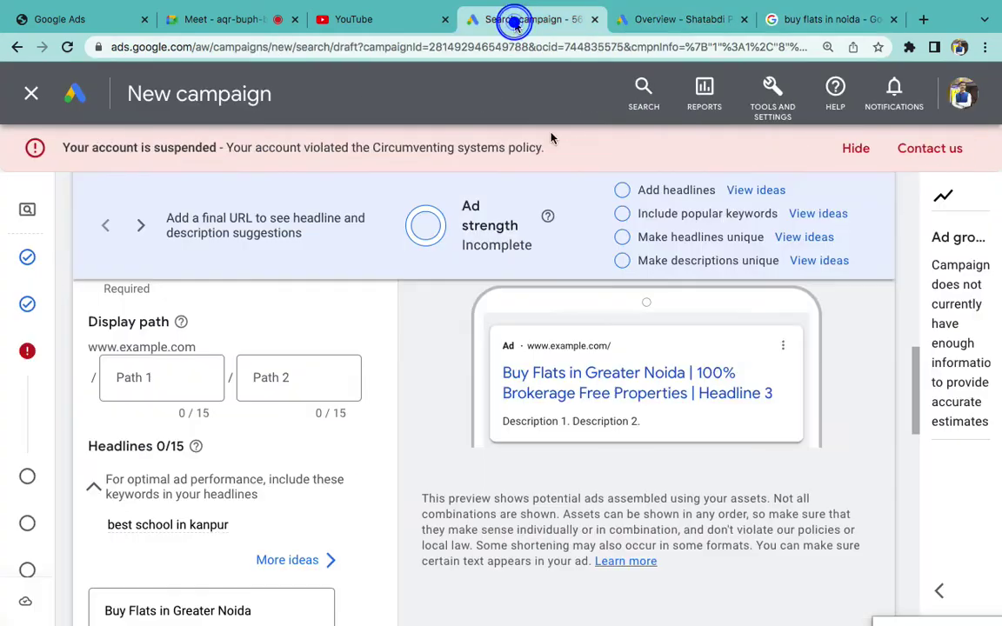
- Skip the remaining ad fields and continue to the campaign's Extensions page
{"action": "scroll", "coordinate": [599, 443], "scroll_direction": "down", "scroll_amount": 5}
{"action": "scroll", "coordinate": [598, 444], "scroll_direction": "down", "scroll_amount": 5}
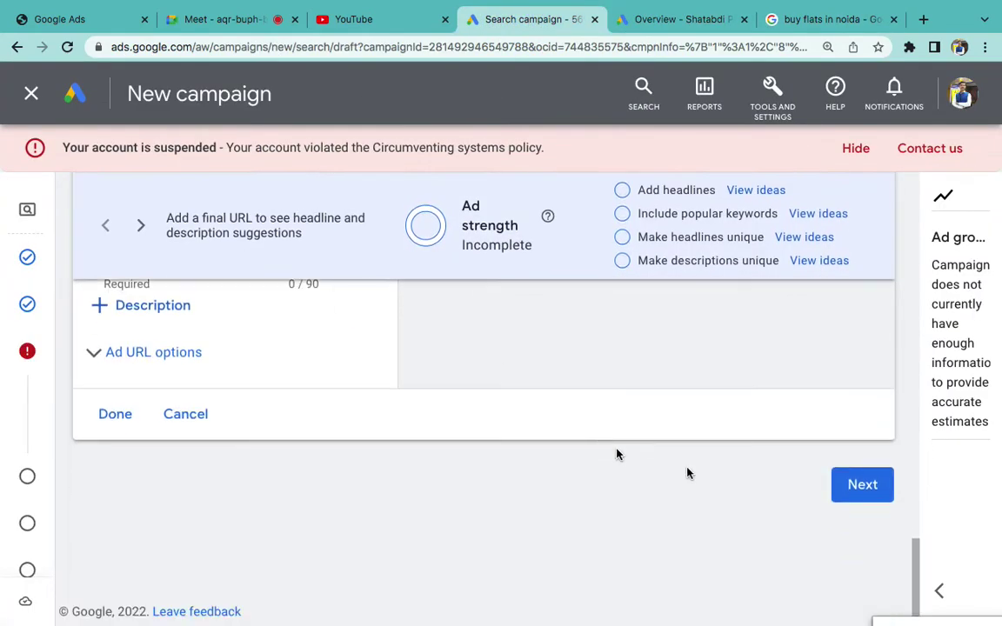
{"action": "left_click", "coordinate": [865, 488]}
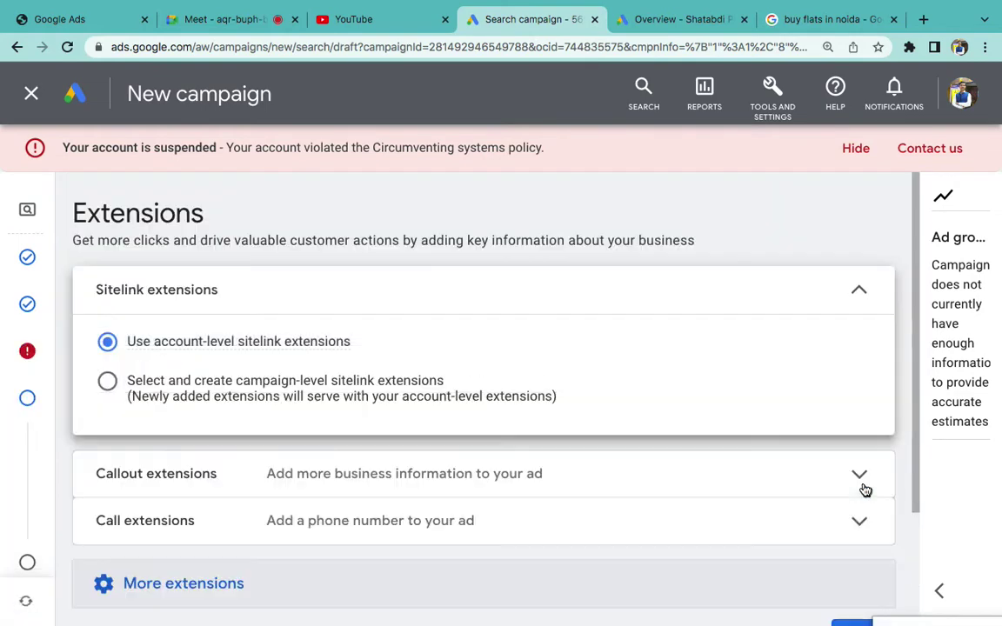
- Review the additional extension types on the Extensions page and revisit the sitelinks under the nobroker.in search ad
{"action": "left_click", "coordinate": [859, 307]}
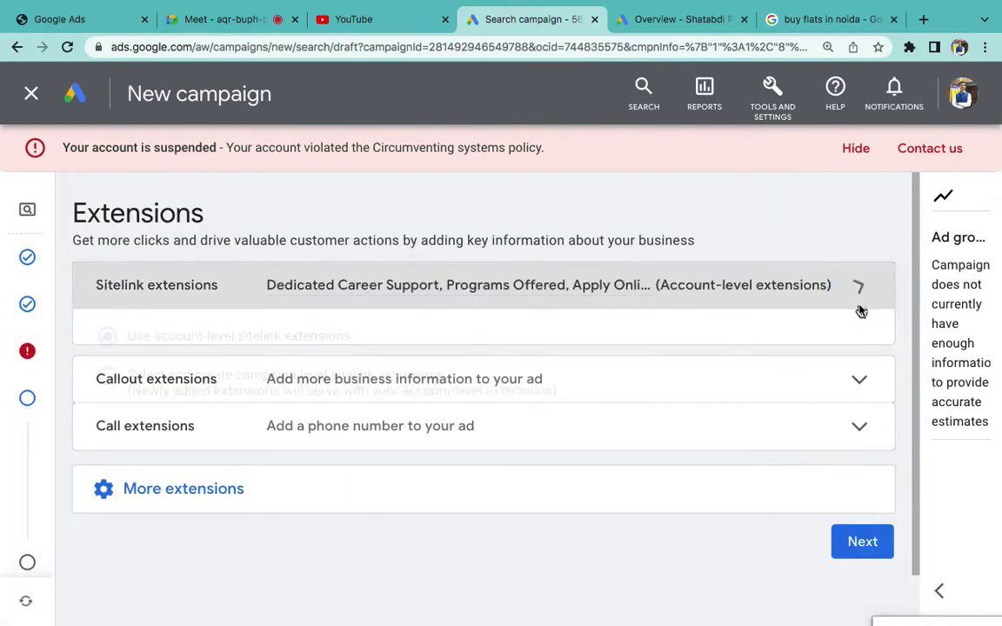
{"action": "double_click", "coordinate": [157, 216]}
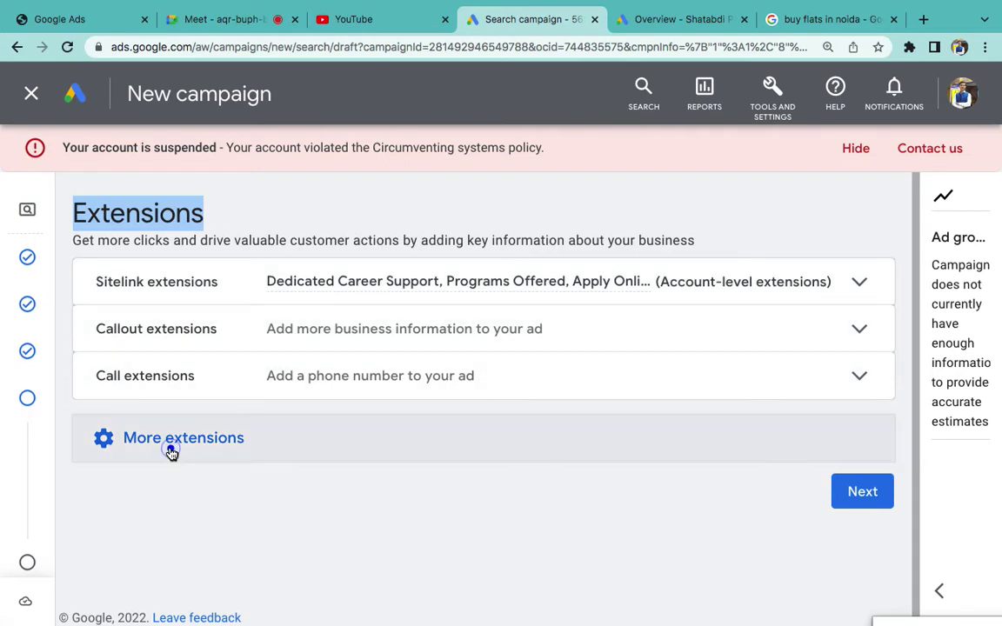
{"action": "left_click", "coordinate": [172, 443]}
{"action": "scroll", "coordinate": [258, 483], "scroll_direction": "down", "scroll_amount": 4}
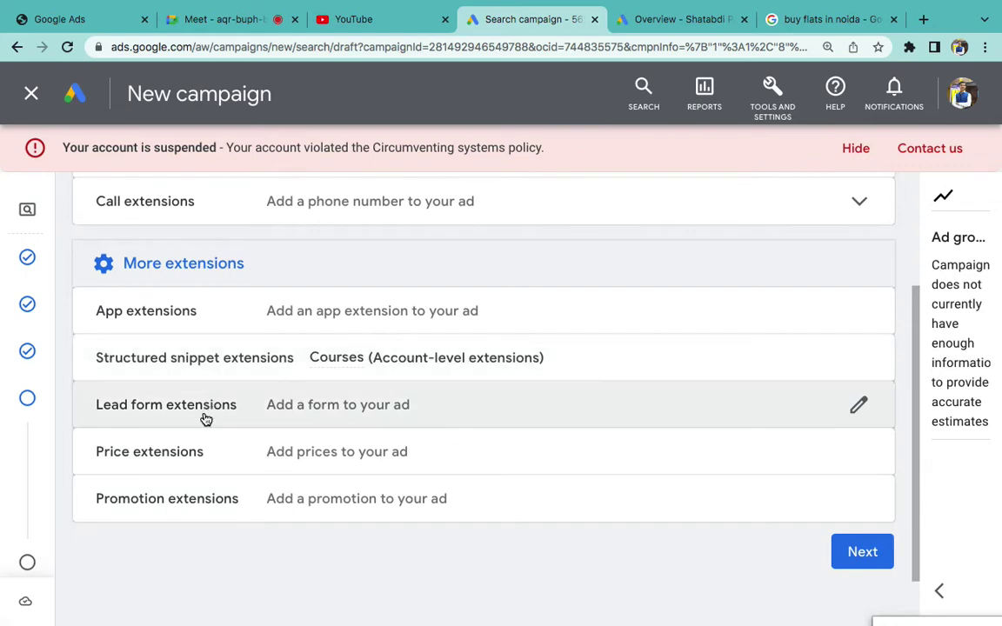
{"action": "scroll", "coordinate": [206, 418], "scroll_direction": "up", "scroll_amount": 4}
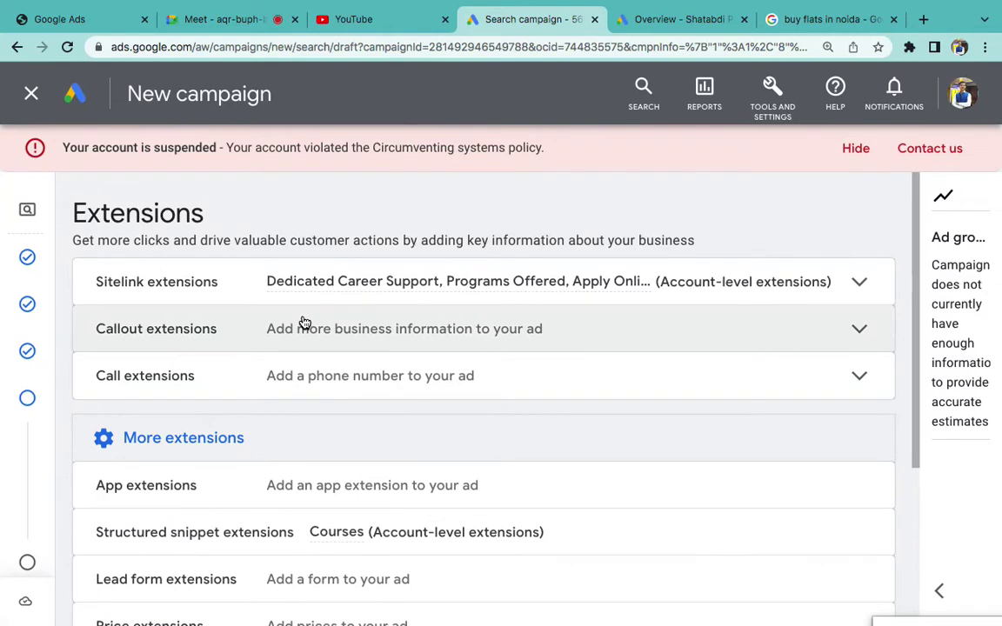
{"action": "left_click", "coordinate": [809, 19]}
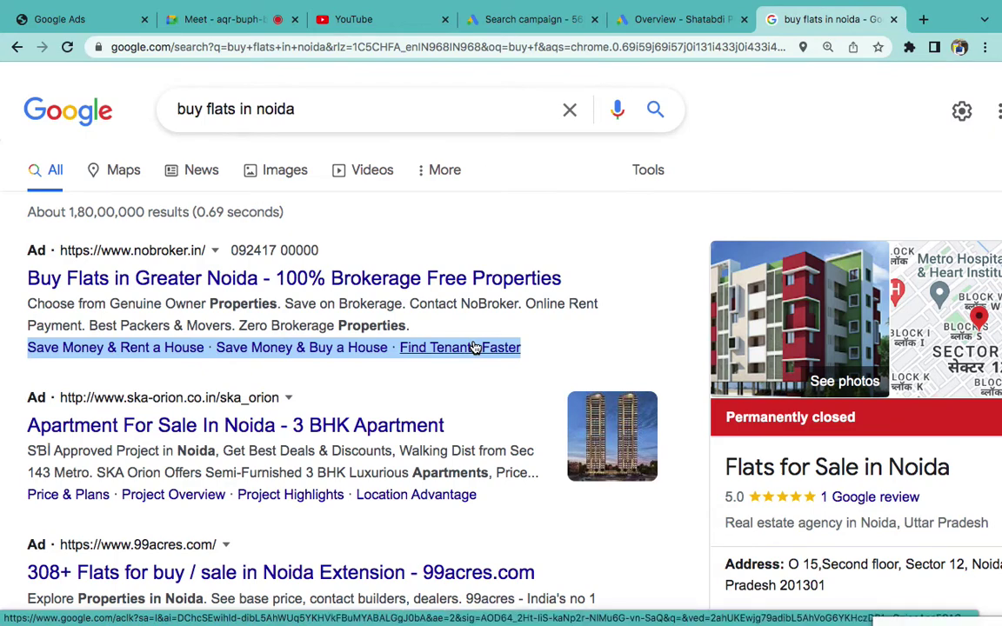
{"action": "left_click", "coordinate": [662, 26]}
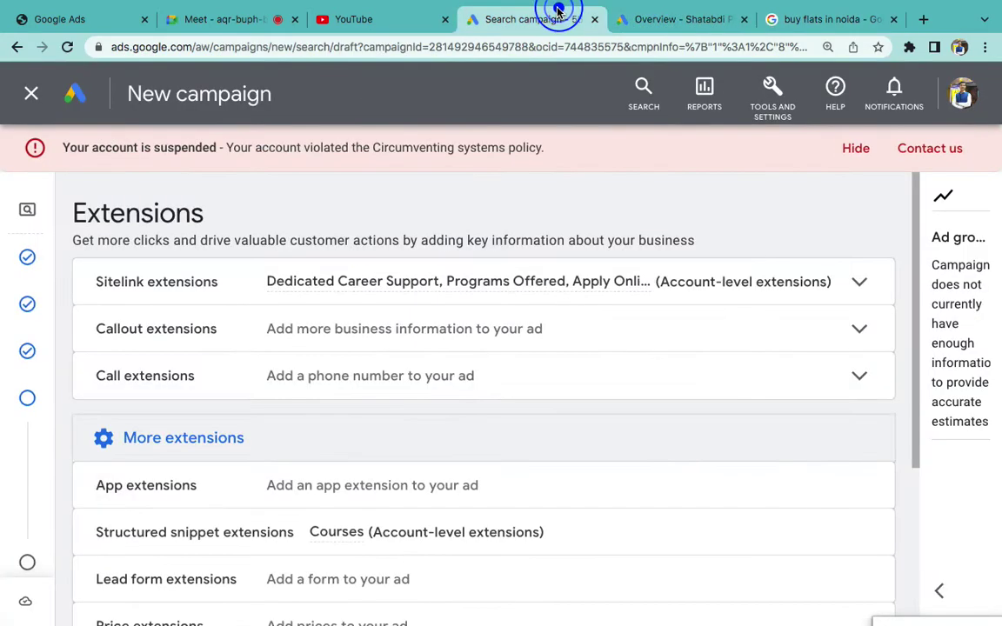
- Choose to select and create campaign-level sitelink extensions and start adding a new sitelink extension
{"action": "left_click", "coordinate": [246, 287]}
{"action": "left_click", "coordinate": [219, 384]}
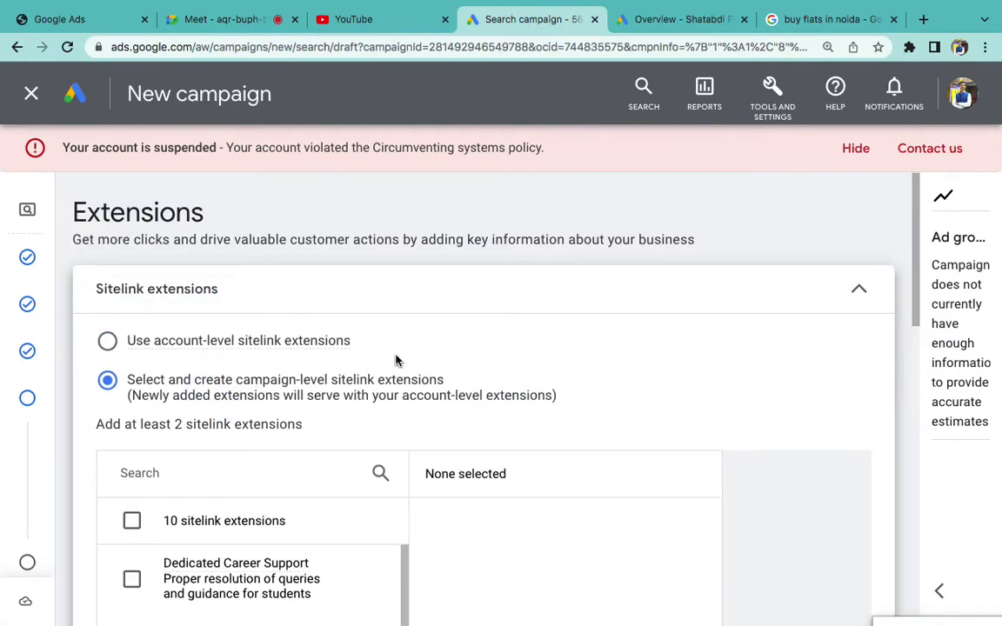
{"action": "scroll", "coordinate": [396, 358], "scroll_direction": "down", "scroll_amount": 5}
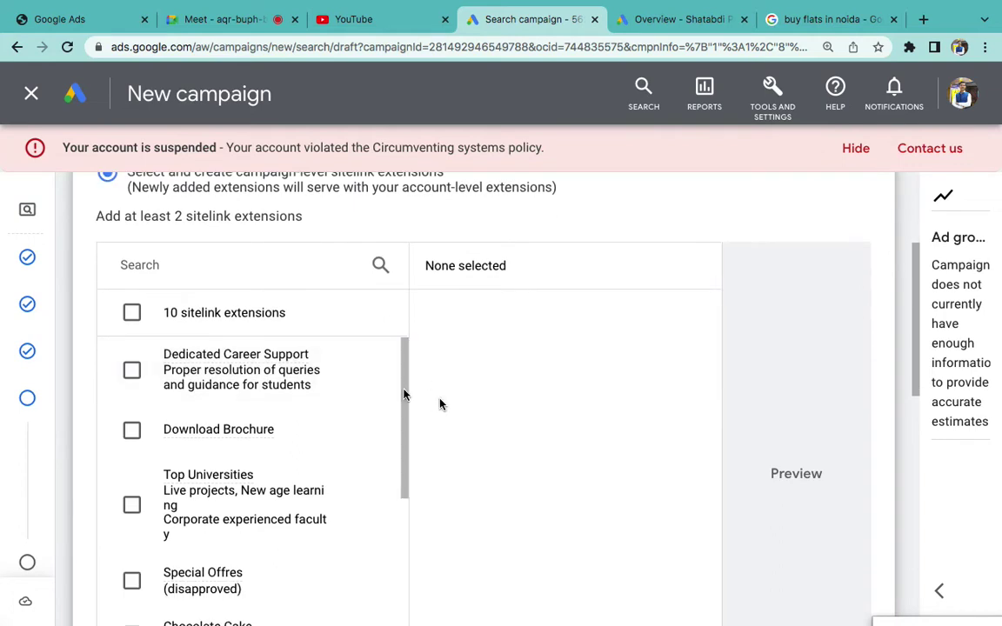
{"action": "scroll", "coordinate": [485, 490], "scroll_direction": "down", "scroll_amount": 6}
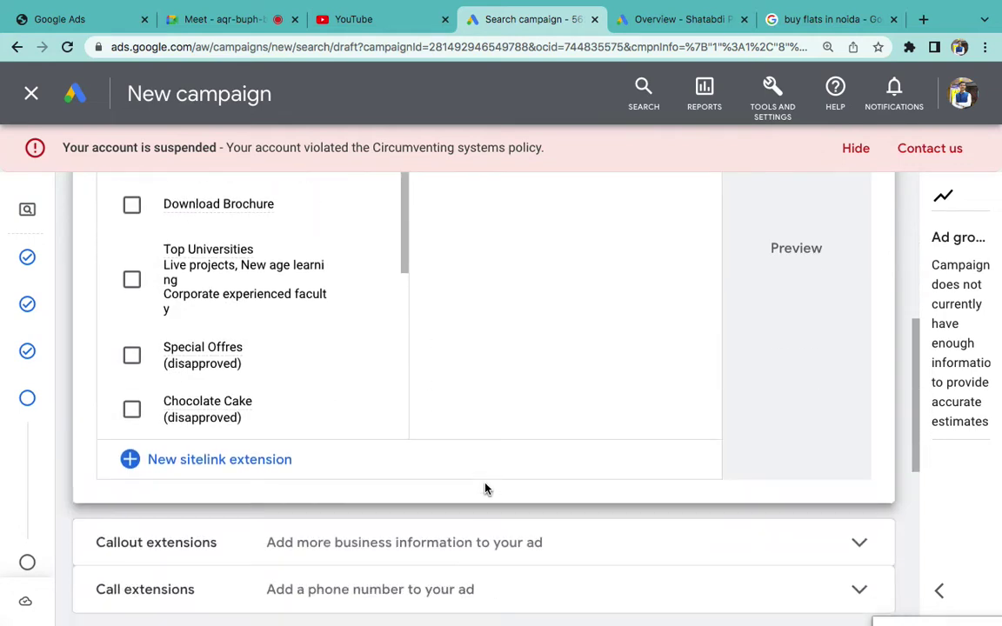
{"action": "left_click", "coordinate": [226, 444]}
{"action": "scroll", "coordinate": [373, 389], "scroll_direction": "down", "scroll_amount": 5}
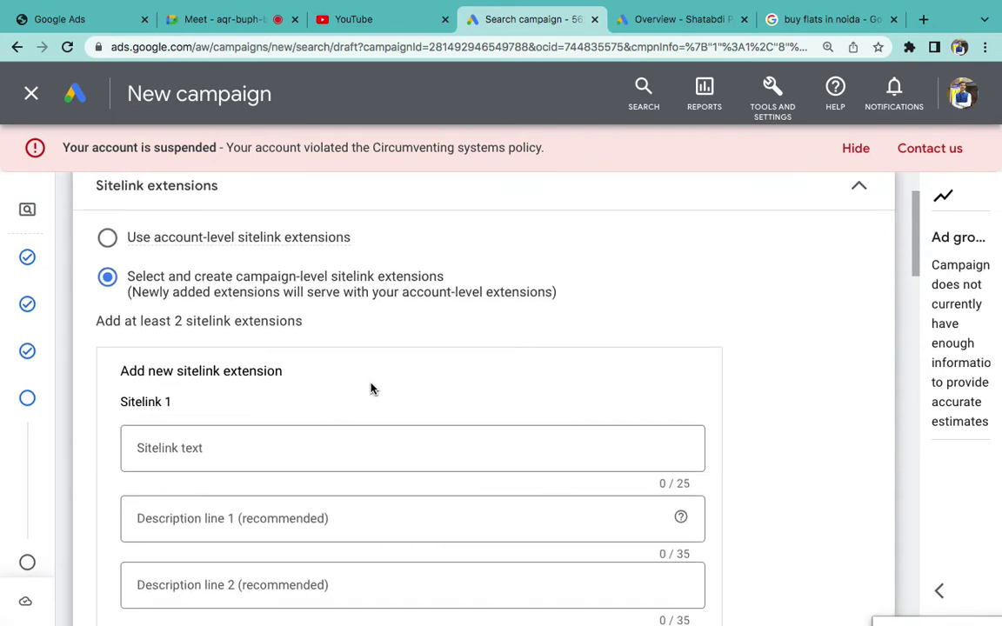
{"action": "left_click", "coordinate": [239, 314]}
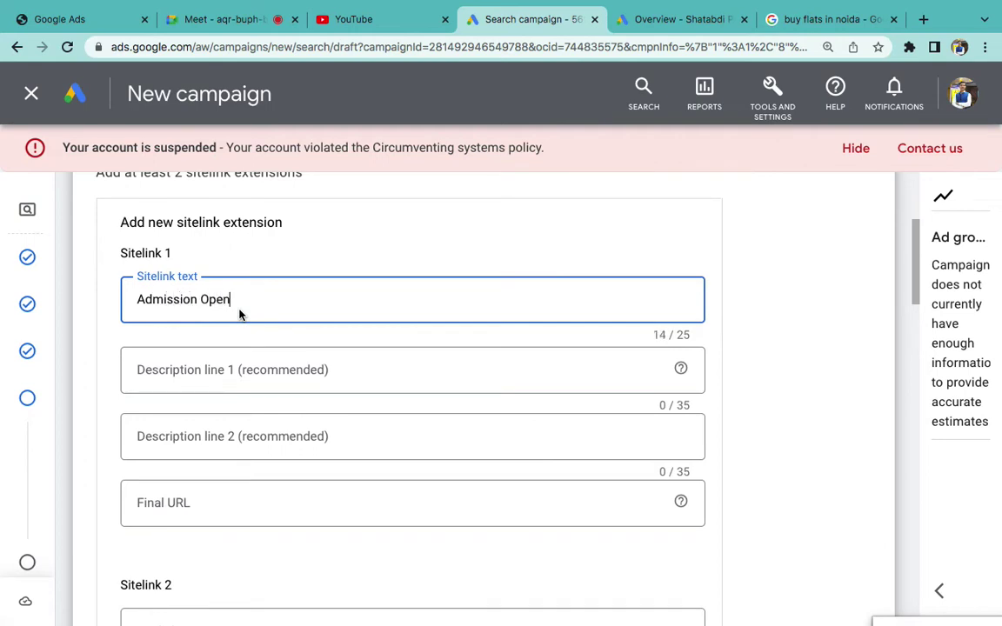
{"action": "left_click", "coordinate": [208, 509]}
{"action": "type", "text": "www"}
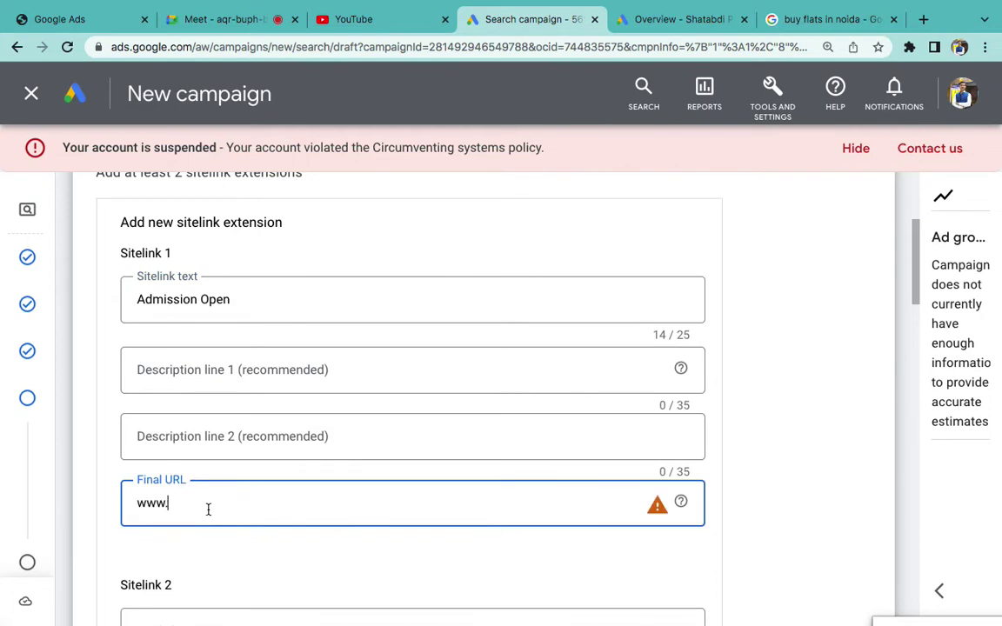
{"action": "type", "text": ".dps.com/admissionopen"}
- Fill Sitelink 1's description lines with "Best School In Kanpur" and "Admission Open For"
{"action": "left_click", "coordinate": [239, 375]}
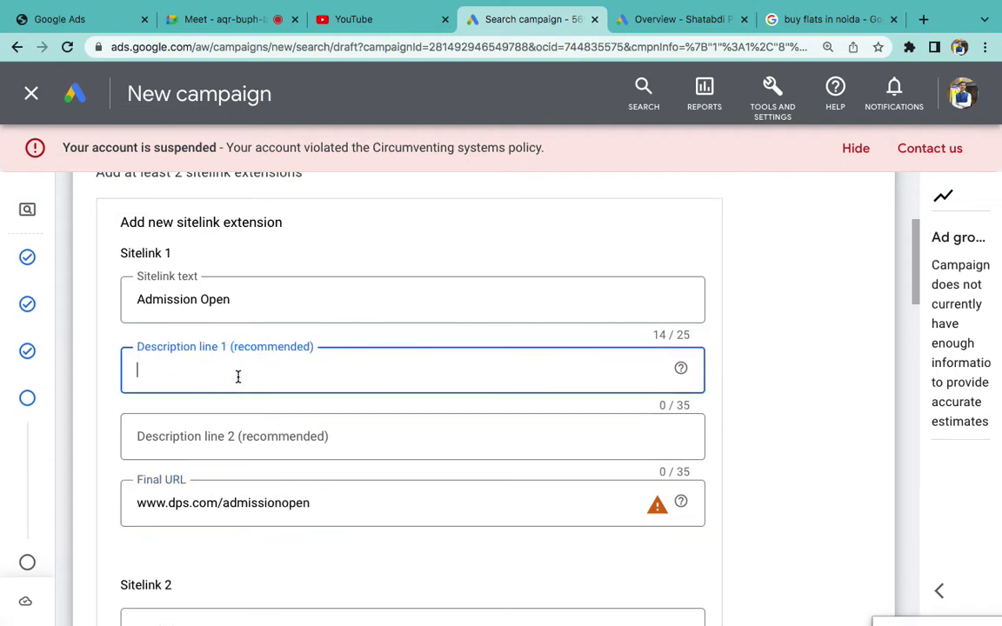
{"action": "type", "text": "Best School In Kanpur"}
{"action": "key", "text": "Tab"}
{"action": "type", "text": "A"}
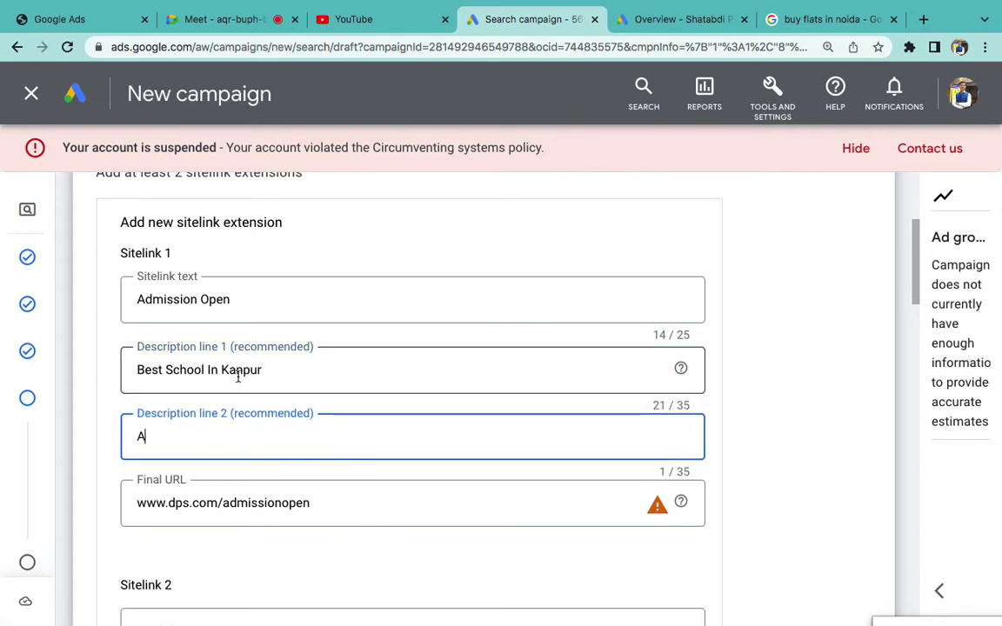
{"action": "type", "text": "dmission"}
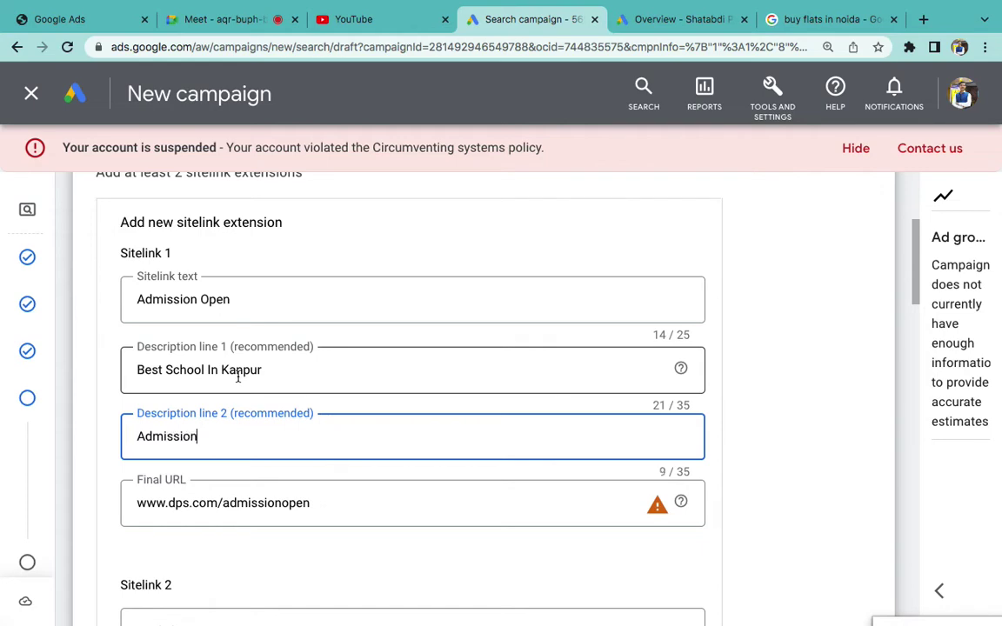
{"action": "type", "text": " Open For"}
- Point out the "Save Money & Rent a House" sitelink in the nobroker.in search ad and return to the campaign draft
{"action": "left_click", "coordinate": [788, 19]}
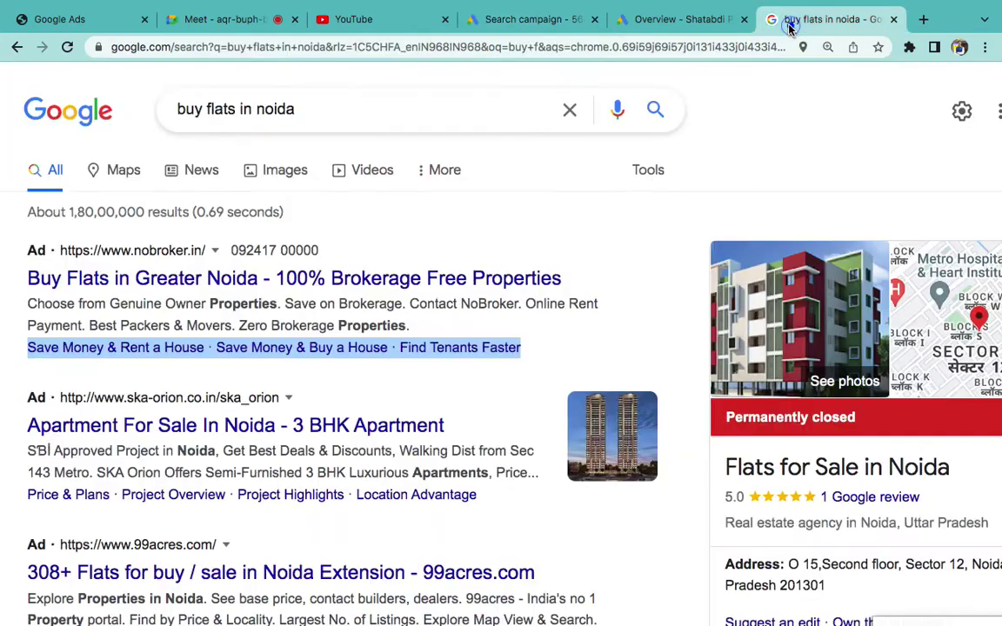
{"action": "left_click", "coordinate": [7, 356]}
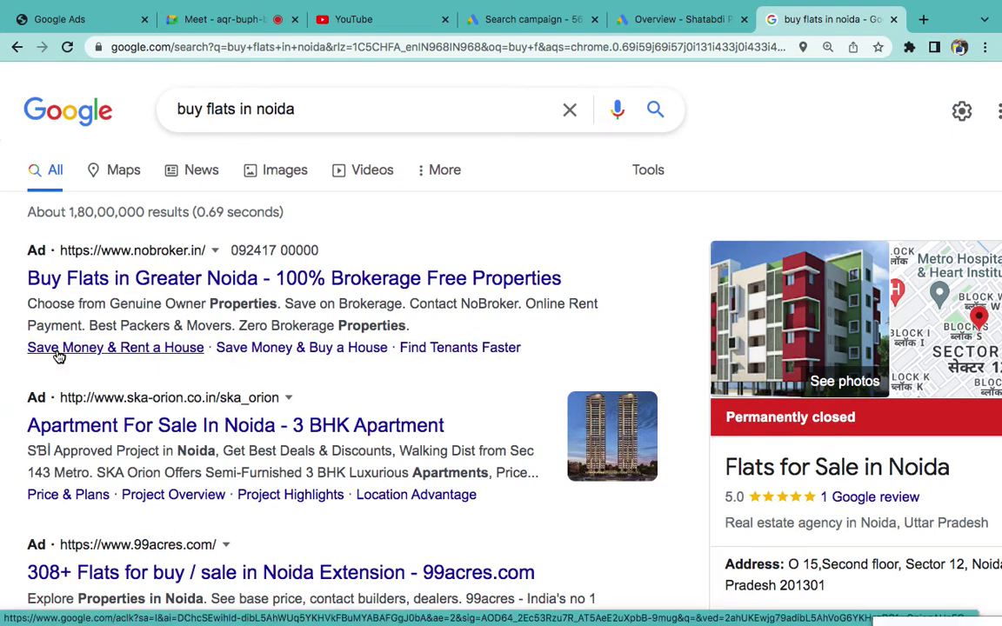
{"action": "left_click", "coordinate": [521, 19]}
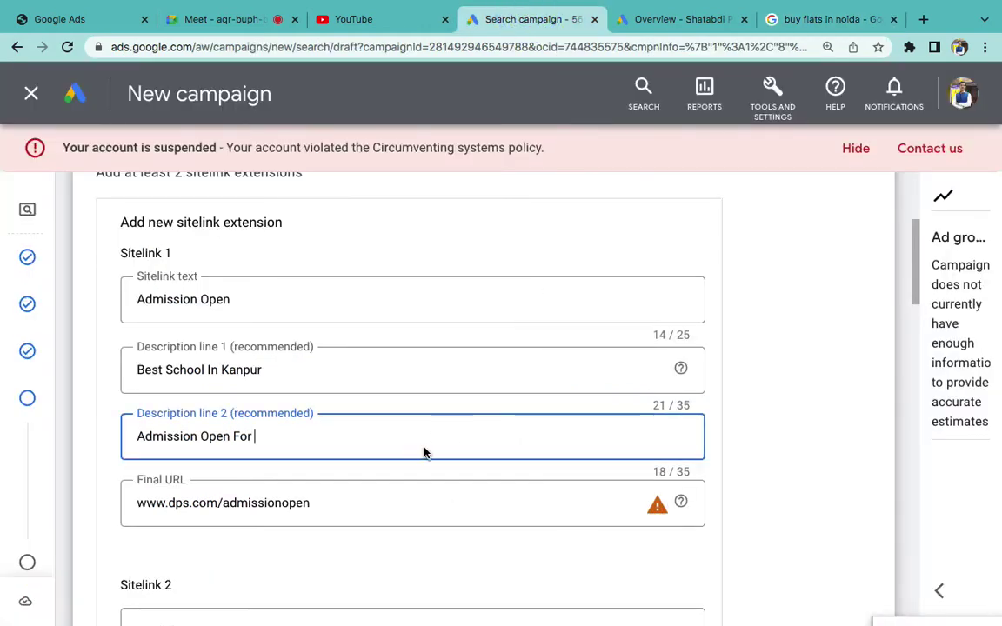
- Set Sitelink 2's text to "Fee Structure", correcting the spelling of the second word
{"action": "scroll", "coordinate": [425, 452], "scroll_direction": "down", "scroll_amount": 3}
{"action": "scroll", "coordinate": [393, 409], "scroll_direction": "up", "scroll_amount": 4}
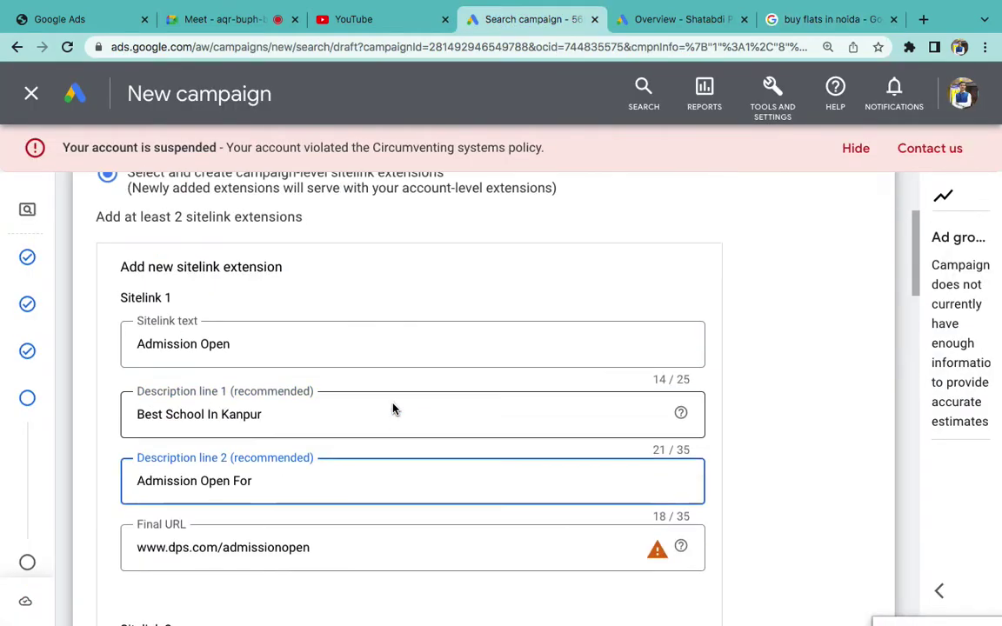
{"action": "scroll", "coordinate": [393, 409], "scroll_direction": "down", "scroll_amount": 5}
{"action": "left_click", "coordinate": [265, 348]}
{"action": "scroll", "coordinate": [242, 329], "scroll_direction": "down", "scroll_amount": 3}
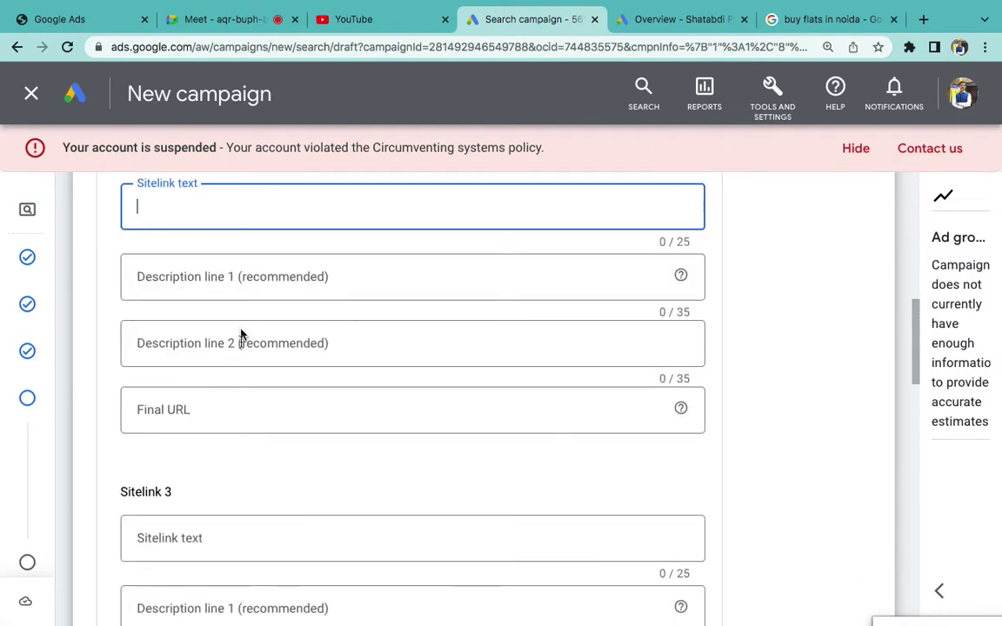
{"action": "left_click", "coordinate": [216, 527]}
{"action": "scroll", "coordinate": [215, 525], "scroll_direction": "up", "scroll_amount": 3}
{"action": "left_click", "coordinate": [188, 339]}
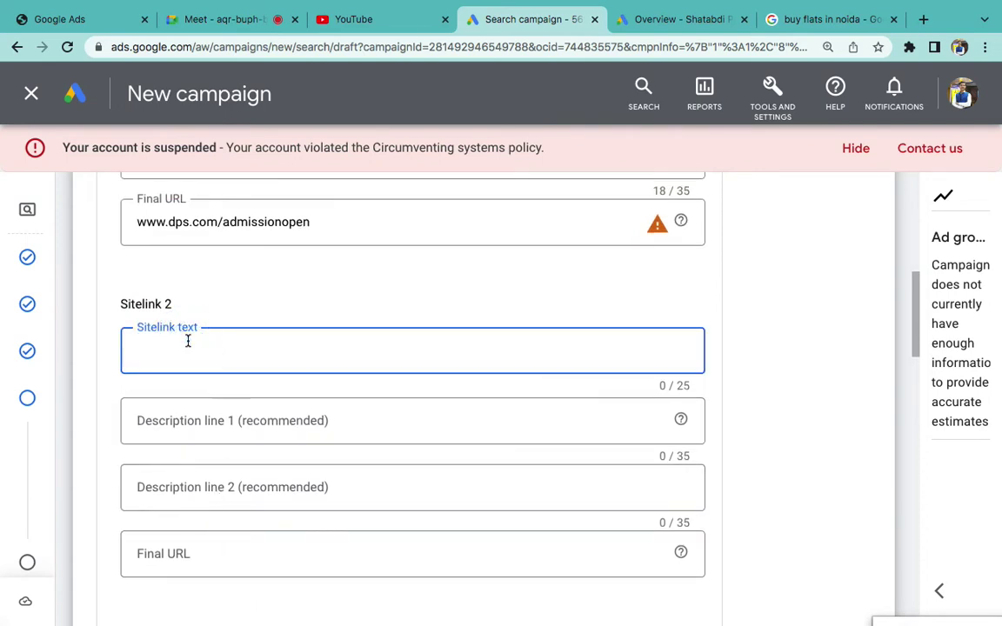
{"action": "type", "text": "Fee Strcture"}
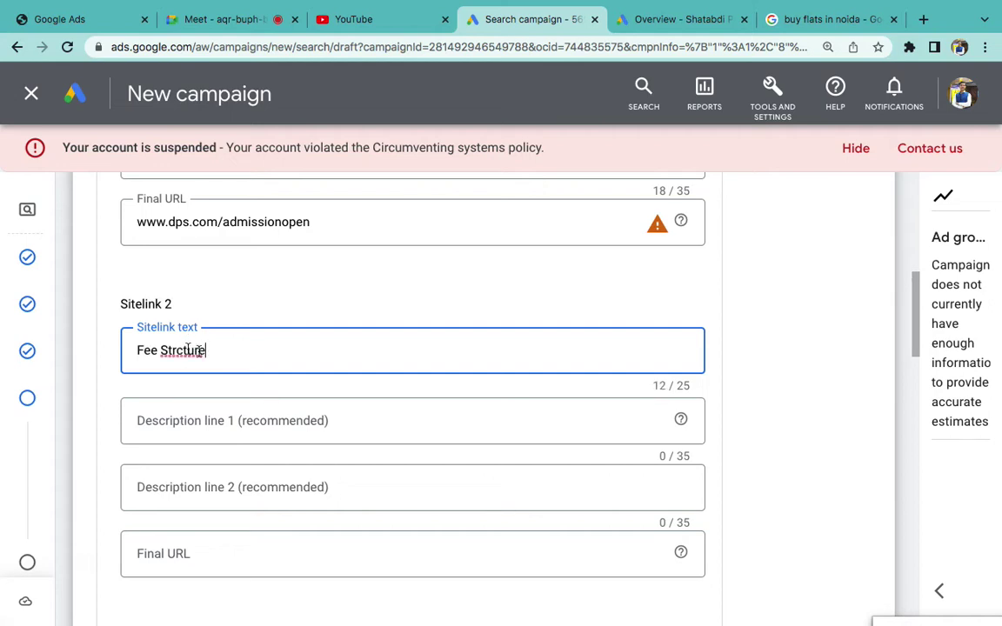
{"action": "right_click", "coordinate": [199, 341]}
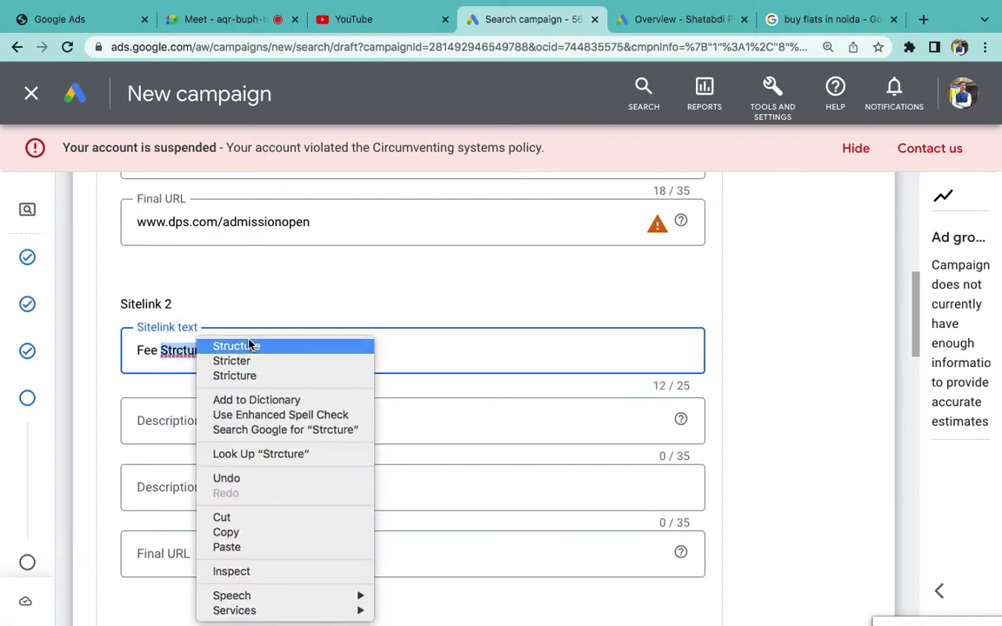
{"action": "left_click", "coordinate": [251, 345]}
{"action": "left_click", "coordinate": [250, 422]}
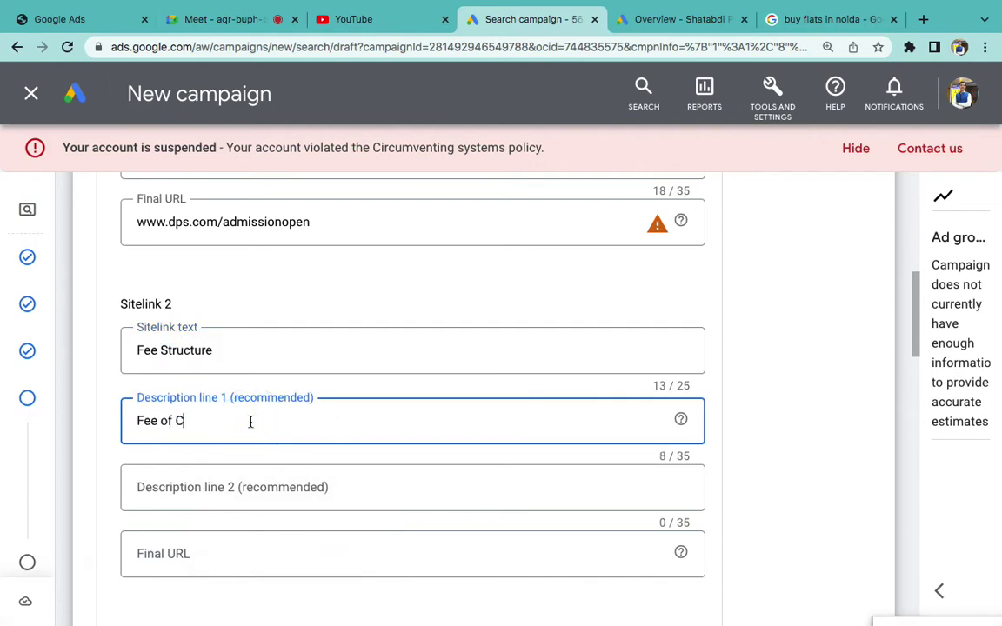
{"action": "type", "text": "Fee of Class I - IX"}
{"action": "left_click", "coordinate": [251, 481]}
{"action": "type", "text": "Check Now"}
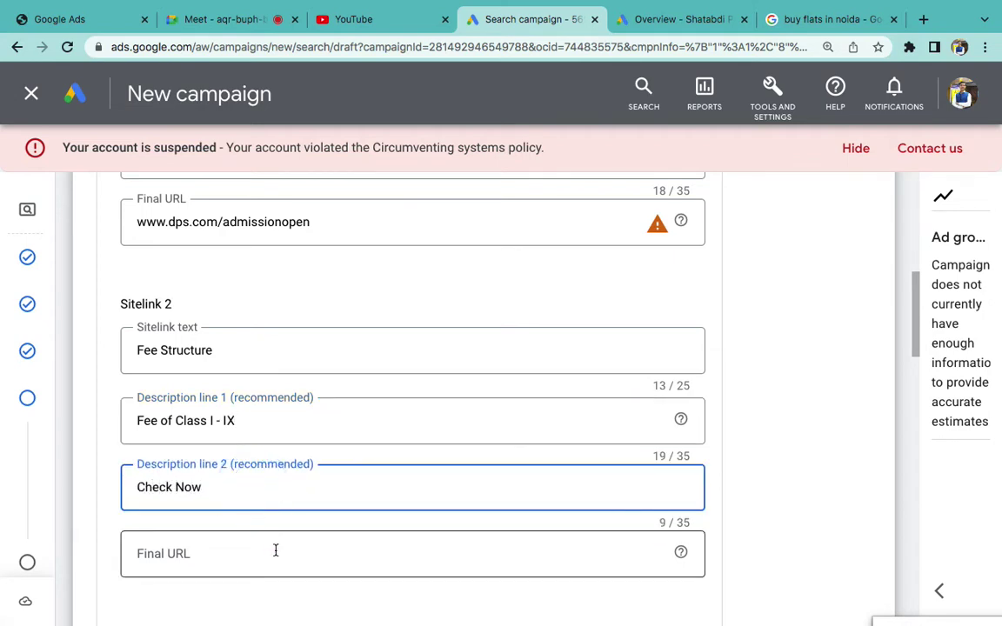
{"action": "left_click", "coordinate": [274, 550]}
{"action": "type", "text": "www.dps.com"}
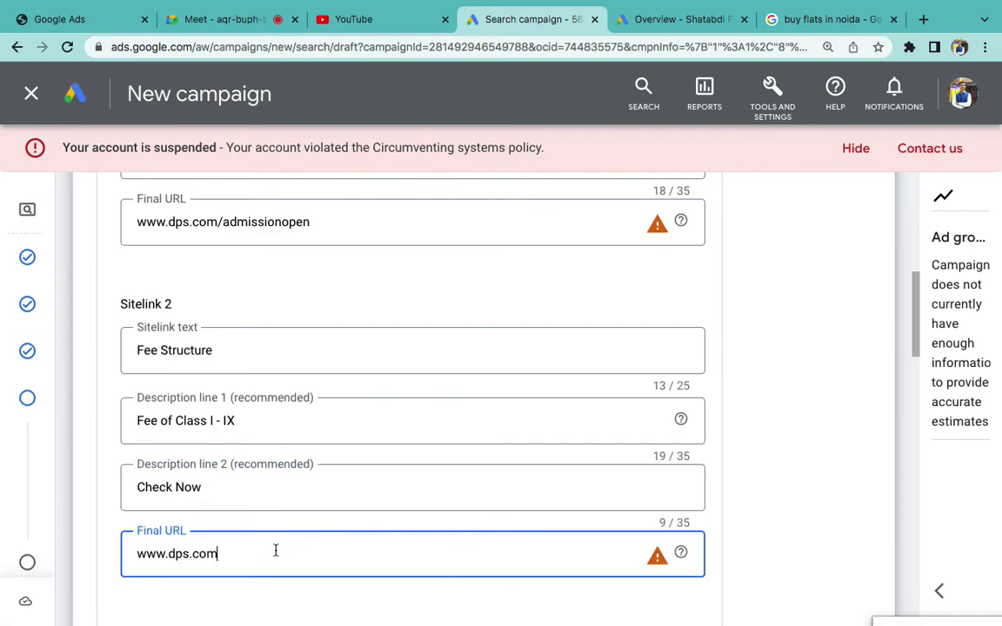
{"action": "type", "text": "/fee"}
- Leave Sitelinks 3 and 4 empty and save the new sitelink extensions
{"action": "scroll", "coordinate": [739, 426], "scroll_direction": "down", "scroll_amount": 4}
{"action": "scroll", "coordinate": [737, 427], "scroll_direction": "down", "scroll_amount": 2}
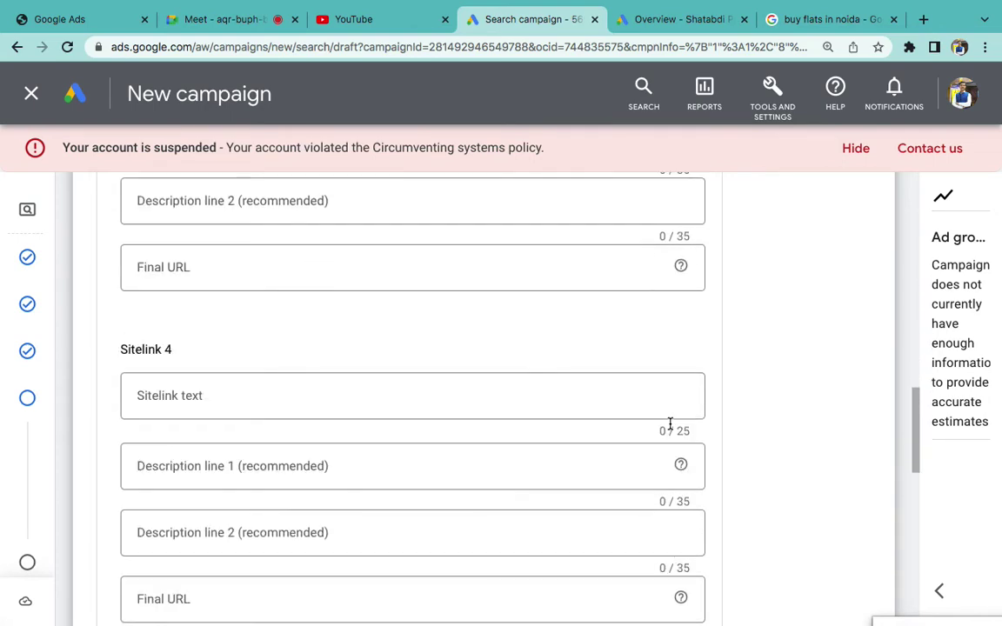
{"action": "scroll", "coordinate": [751, 374], "scroll_direction": "up", "scroll_amount": 5}
{"action": "scroll", "coordinate": [752, 370], "scroll_direction": "down", "scroll_amount": 5}
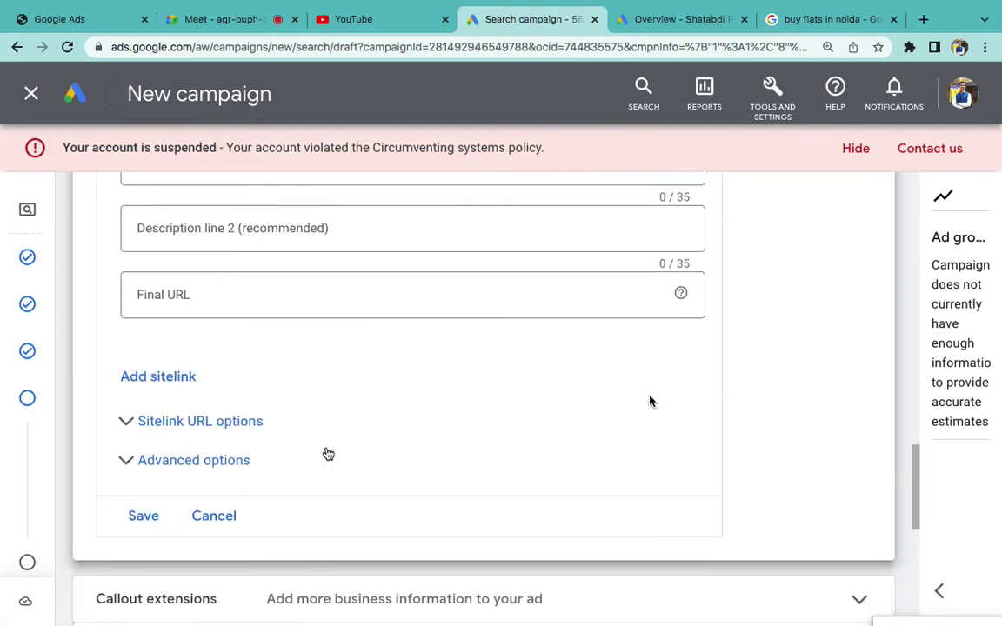
{"action": "left_click", "coordinate": [152, 516]}
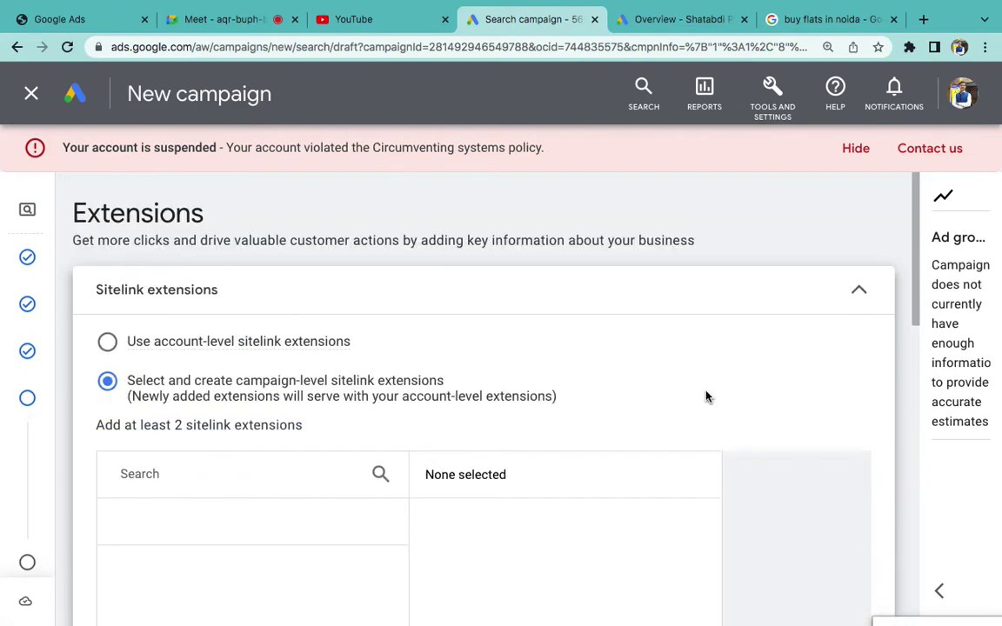
- Preview the two selected sitelinks in the mobile and desktop ad, closing the preview and collapsing the sitelink section
{"action": "scroll", "coordinate": [635, 350], "scroll_direction": "down", "scroll_amount": 3}
{"action": "scroll", "coordinate": [767, 466], "scroll_direction": "down", "scroll_amount": 2}
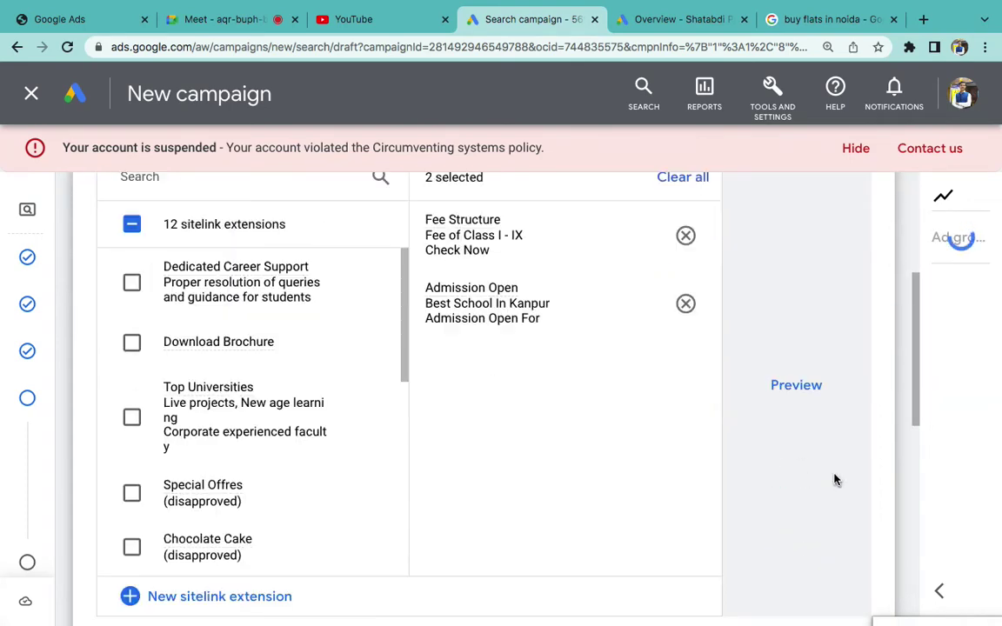
{"action": "left_click", "coordinate": [791, 391]}
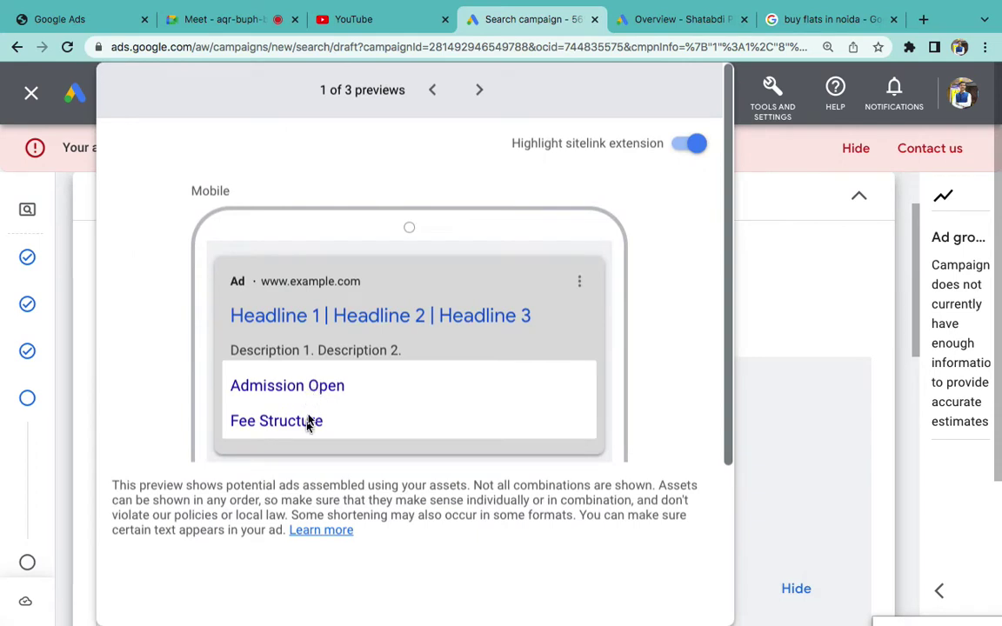
{"action": "left_click", "coordinate": [479, 89]}
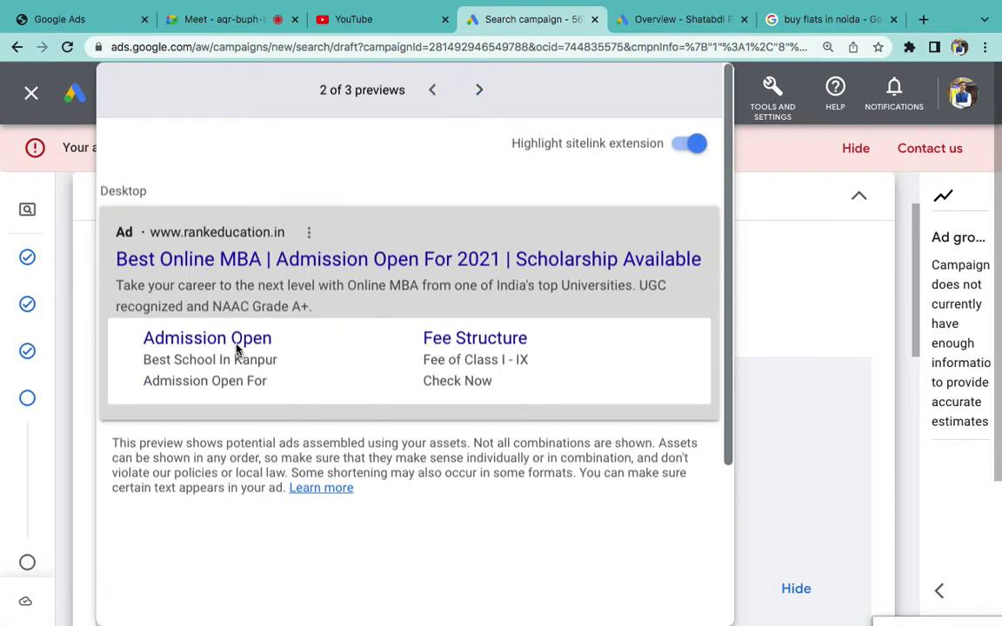
{"action": "left_click", "coordinate": [433, 90]}
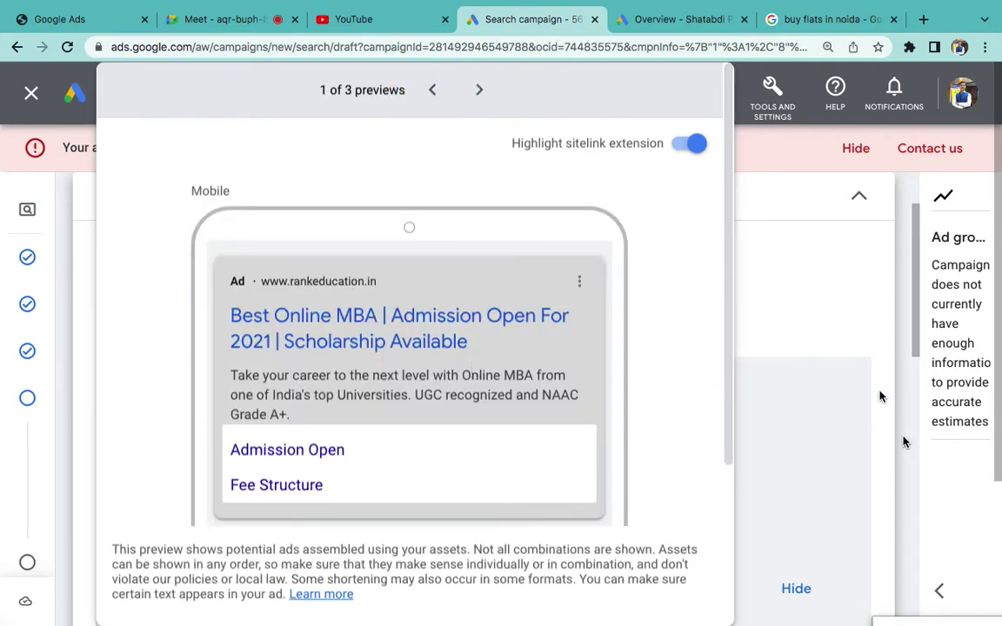
{"action": "left_click", "coordinate": [850, 288]}
{"action": "left_click", "coordinate": [858, 196]}
{"action": "left_click", "coordinate": [813, 219]}
- Switch to the Word document and highlight "Call" in the Ads Extensions list
{"action": "key", "text": "ctrl+Right"}
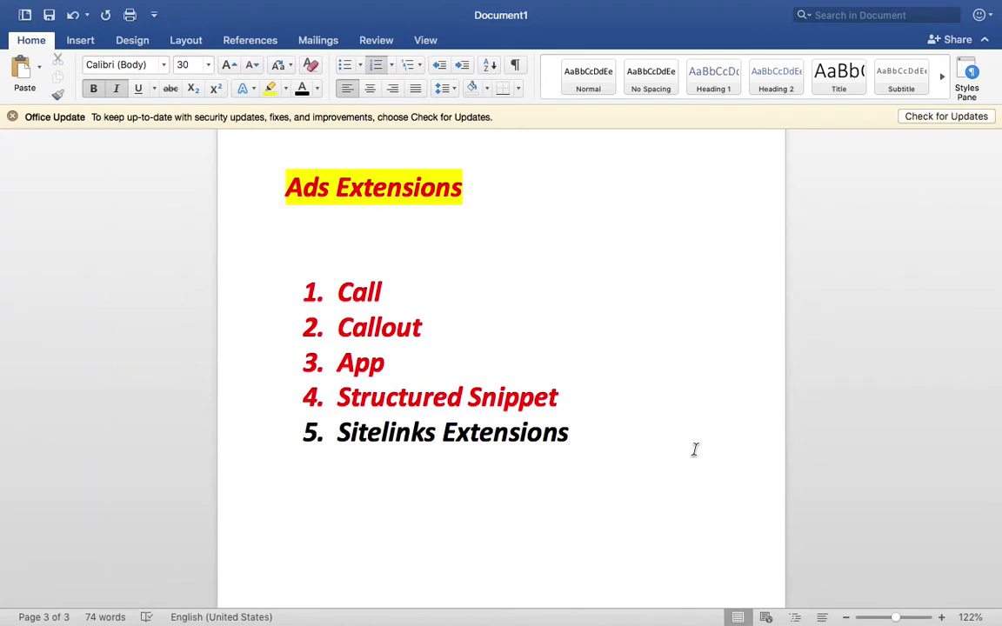
{"action": "double_click", "coordinate": [352, 287]}
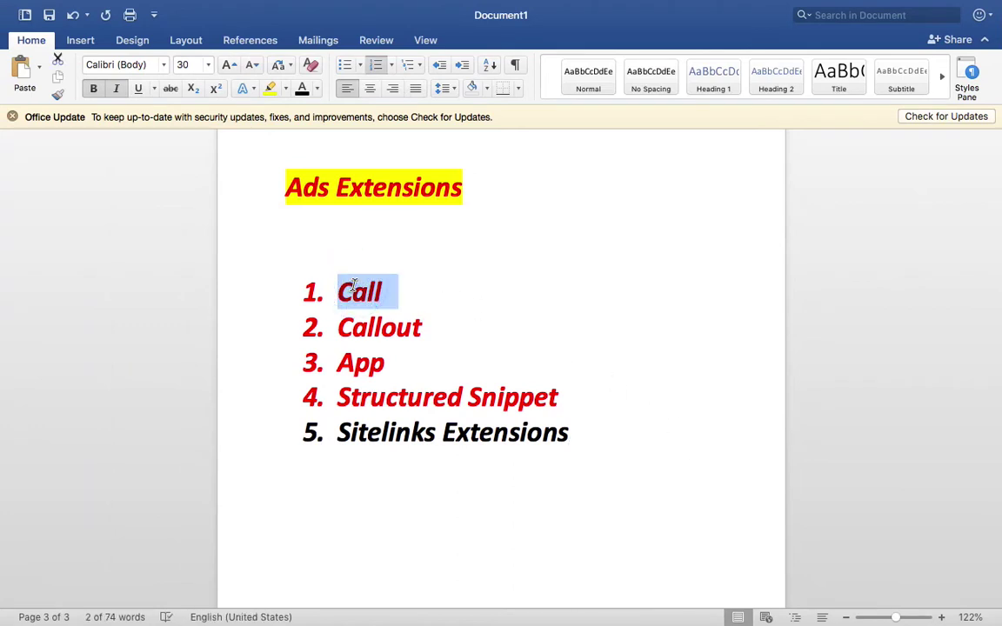
- Highlight "Callout" in the Word list, then switch to the browser's "buy flats in noida" results and examine the callout phrases in the 99acres ad
{"action": "double_click", "coordinate": [379, 325]}
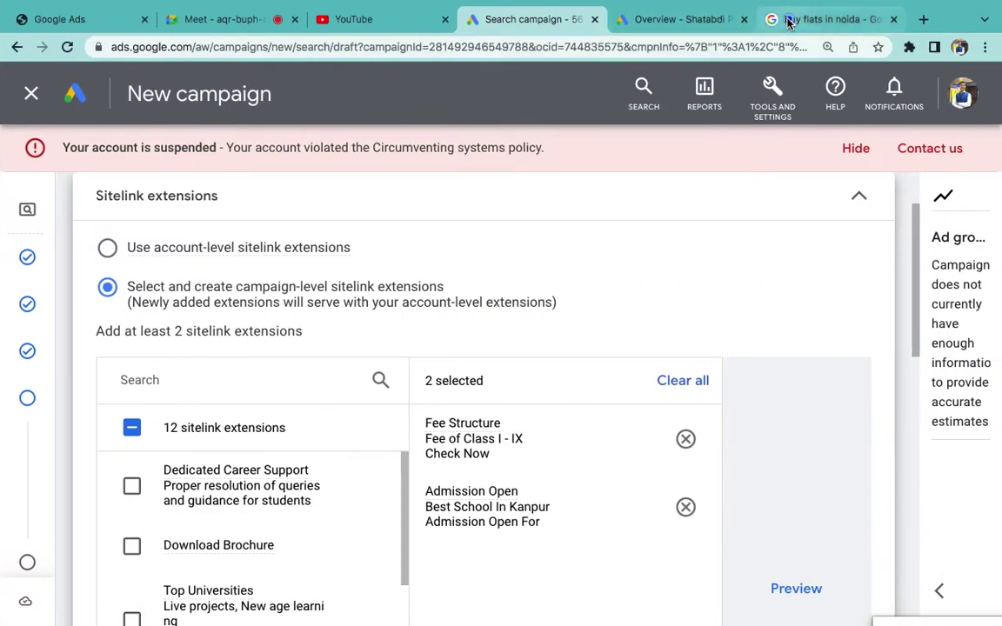
{"action": "left_click", "coordinate": [788, 19]}
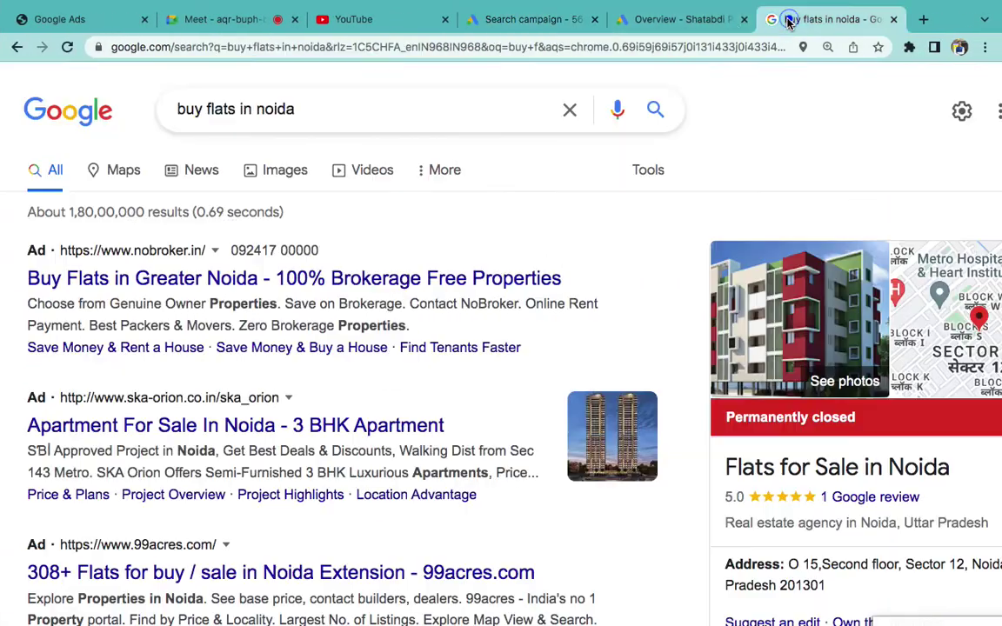
{"action": "scroll", "coordinate": [477, 414], "scroll_direction": "down", "scroll_amount": 1}
{"action": "scroll", "coordinate": [476, 414], "scroll_direction": "down", "scroll_amount": 2}
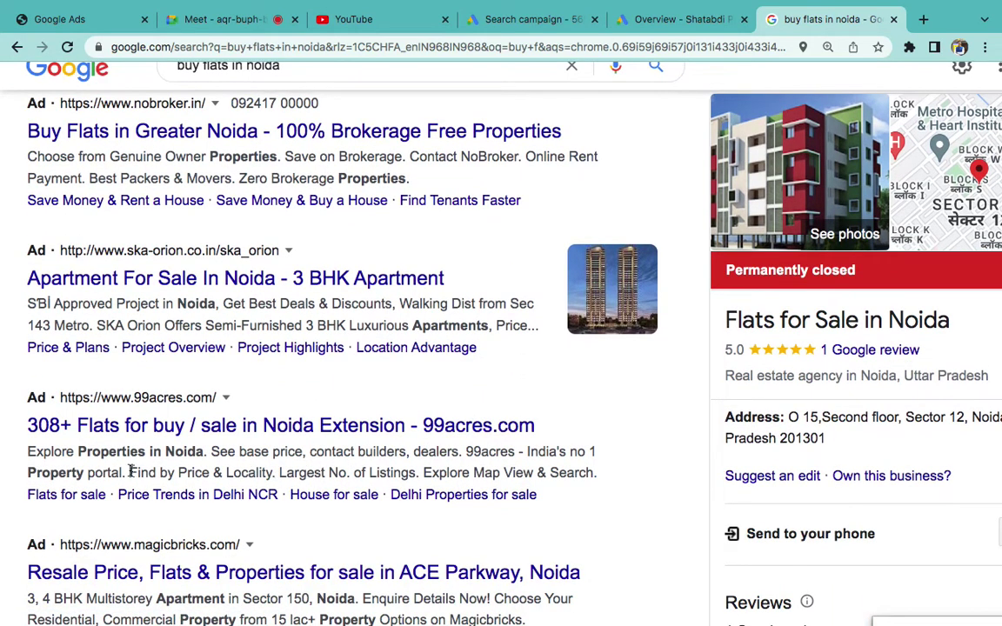
{"action": "left_click_drag", "start_coordinate": [131, 471], "coordinate": [414, 470]}
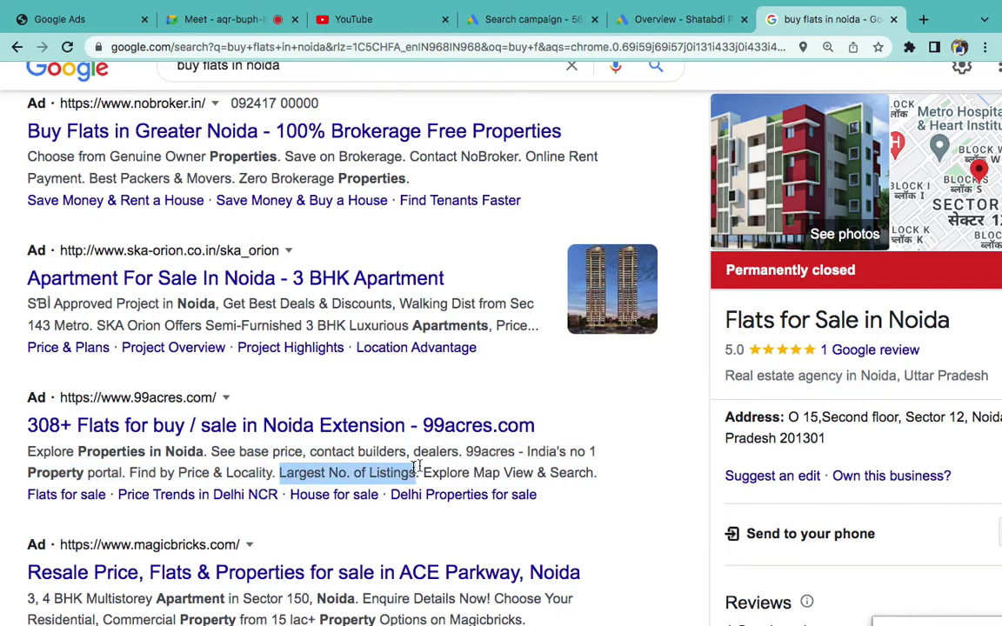
{"action": "left_click_drag", "start_coordinate": [427, 470], "coordinate": [597, 471]}
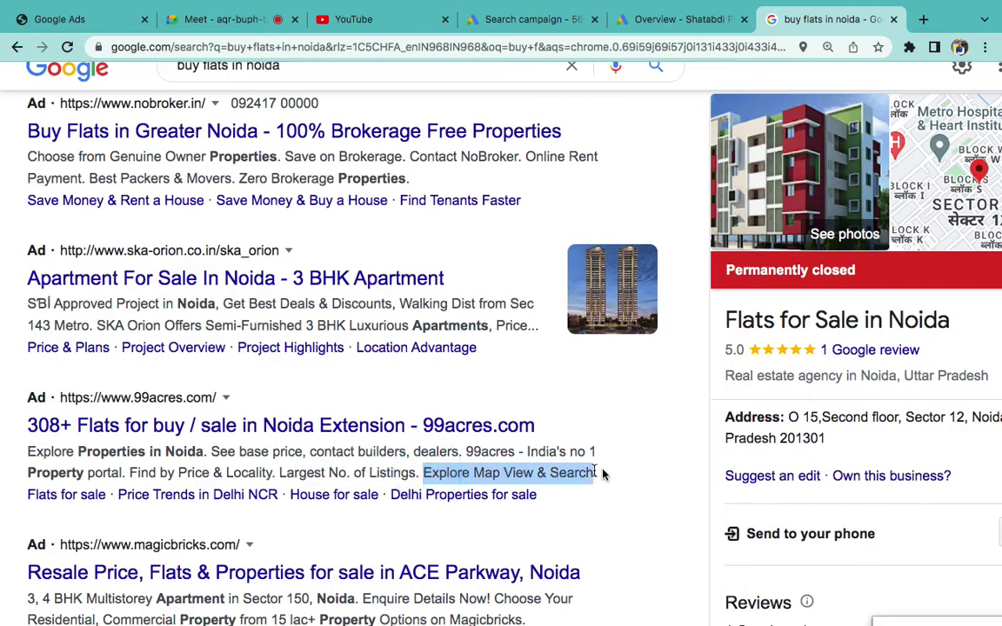
{"action": "scroll", "coordinate": [606, 473], "scroll_direction": "down", "scroll_amount": 3}
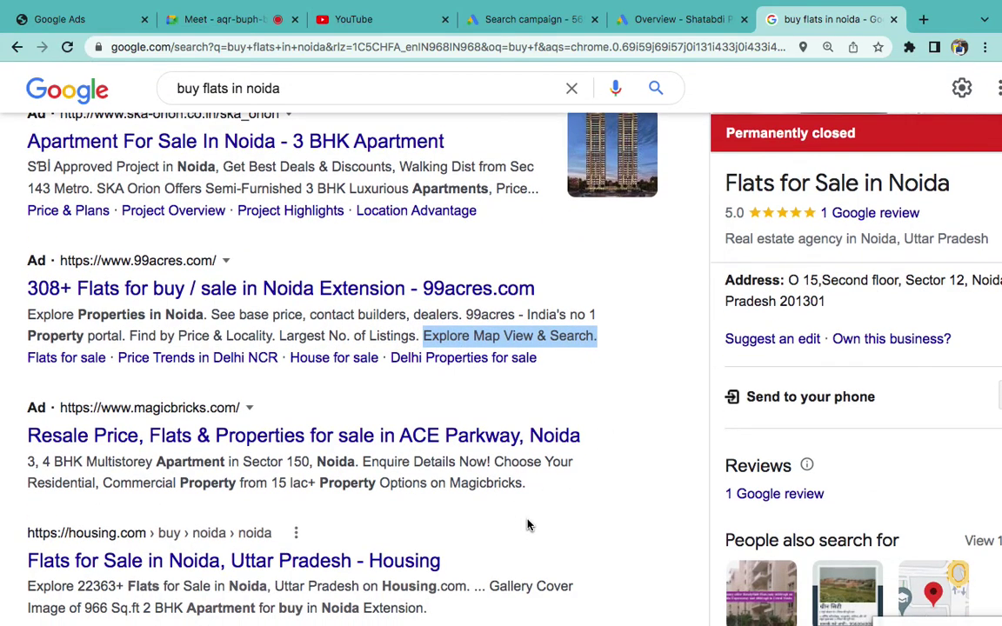
{"action": "scroll", "coordinate": [529, 525], "scroll_direction": "down", "scroll_amount": 10}
{"action": "scroll", "coordinate": [528, 525], "scroll_direction": "down", "scroll_amount": 10}
{"action": "scroll", "coordinate": [525, 510], "scroll_direction": "up", "scroll_amount": 15}
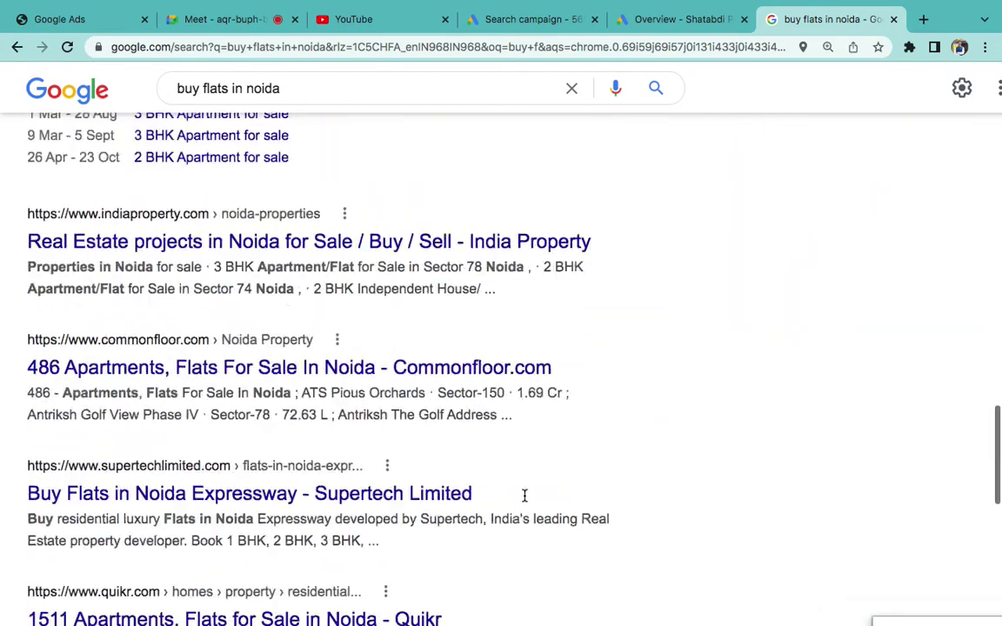
{"action": "scroll", "coordinate": [524, 496], "scroll_direction": "up", "scroll_amount": 10}
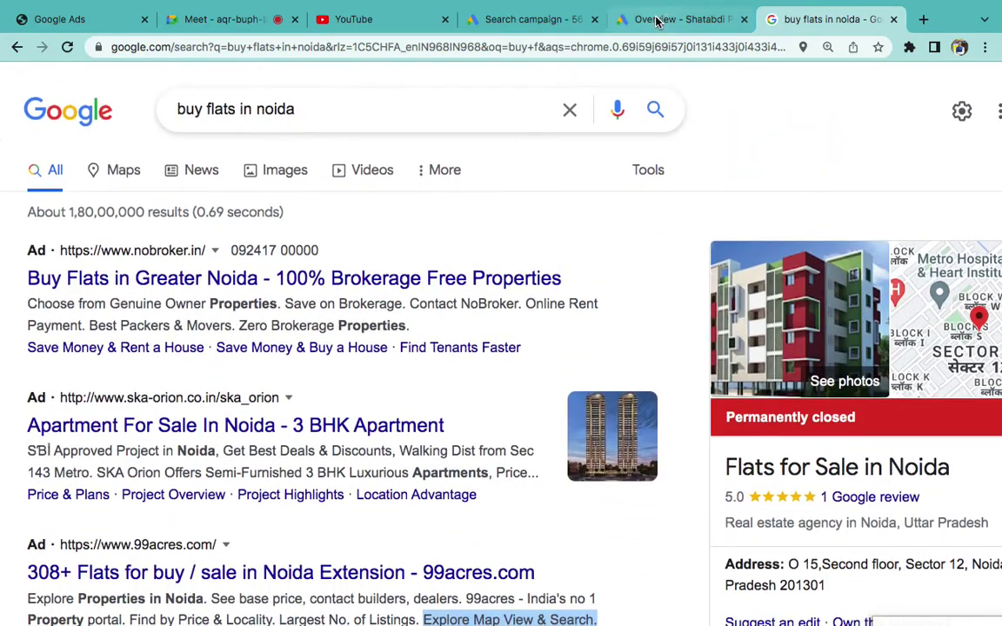
- Close the other account's Overview page, return to the Search campaign draft and collapse its sitelink extensions section
{"action": "left_click", "coordinate": [656, 19]}
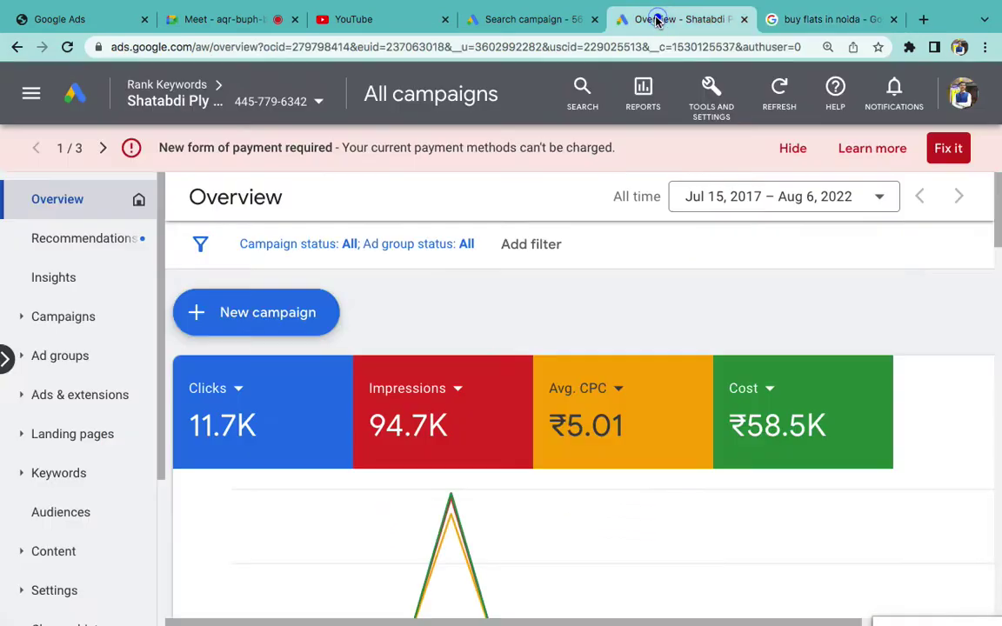
{"action": "left_click", "coordinate": [510, 20]}
{"action": "left_click", "coordinate": [744, 19]}
{"action": "left_click", "coordinate": [749, 184]}
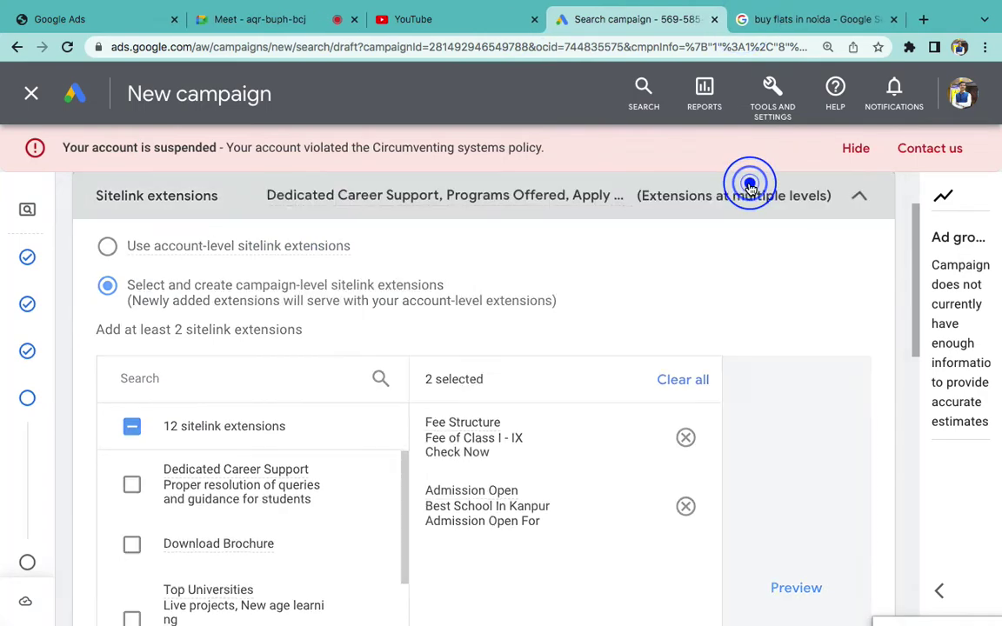
- Expand the callout extensions section and open the form for adding new campaign-level callouts
{"action": "left_click", "coordinate": [282, 238]}
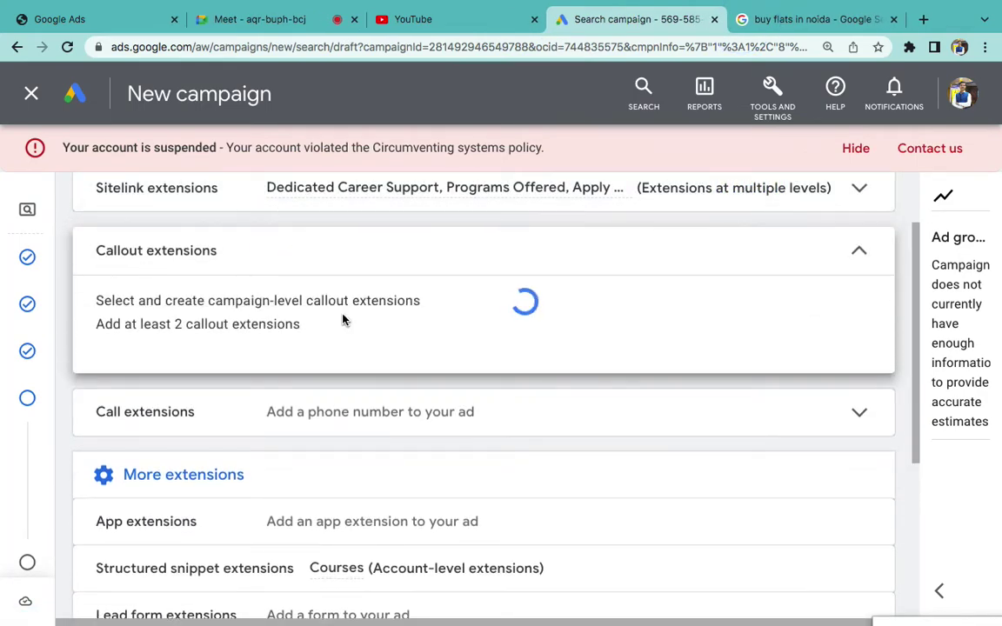
{"action": "scroll", "coordinate": [343, 321], "scroll_direction": "down", "scroll_amount": 2}
{"action": "scroll", "coordinate": [387, 425], "scroll_direction": "down", "scroll_amount": 2}
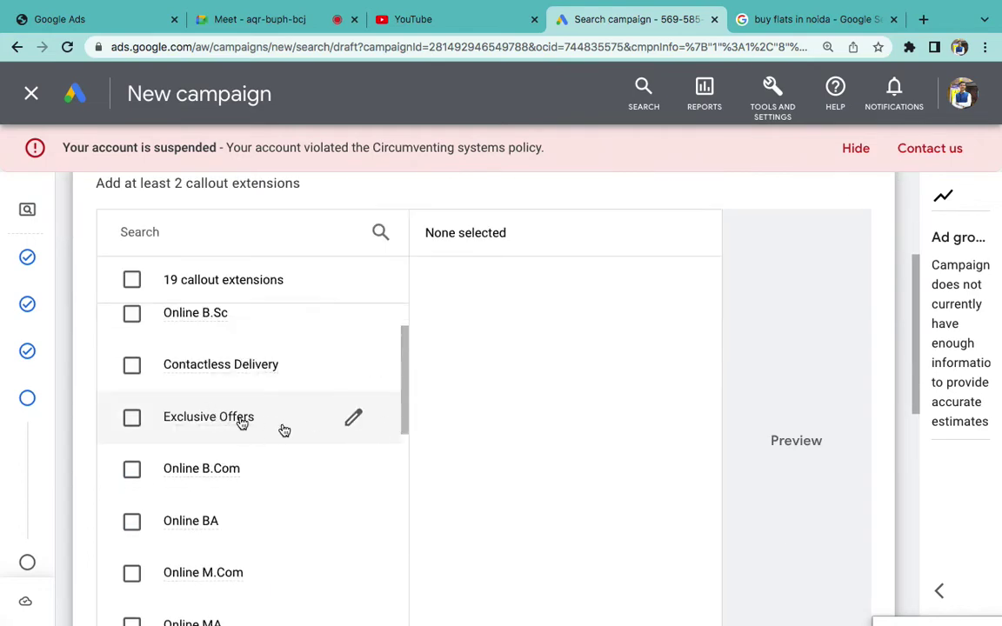
{"action": "scroll", "coordinate": [513, 450], "scroll_direction": "down", "scroll_amount": 3}
{"action": "left_click", "coordinate": [232, 451]}
{"action": "scroll", "coordinate": [275, 477], "scroll_direction": "down", "scroll_amount": 3}
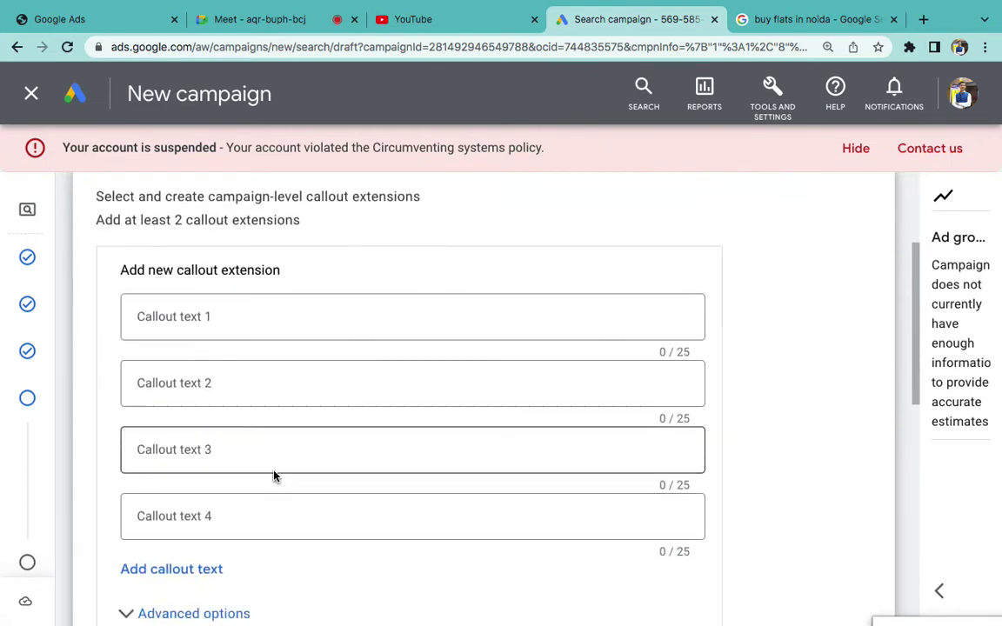
- Enter "Awarded School" as callout text 1 and "Trust of 50 Years" as callout text 2
{"action": "left_click", "coordinate": [192, 298]}
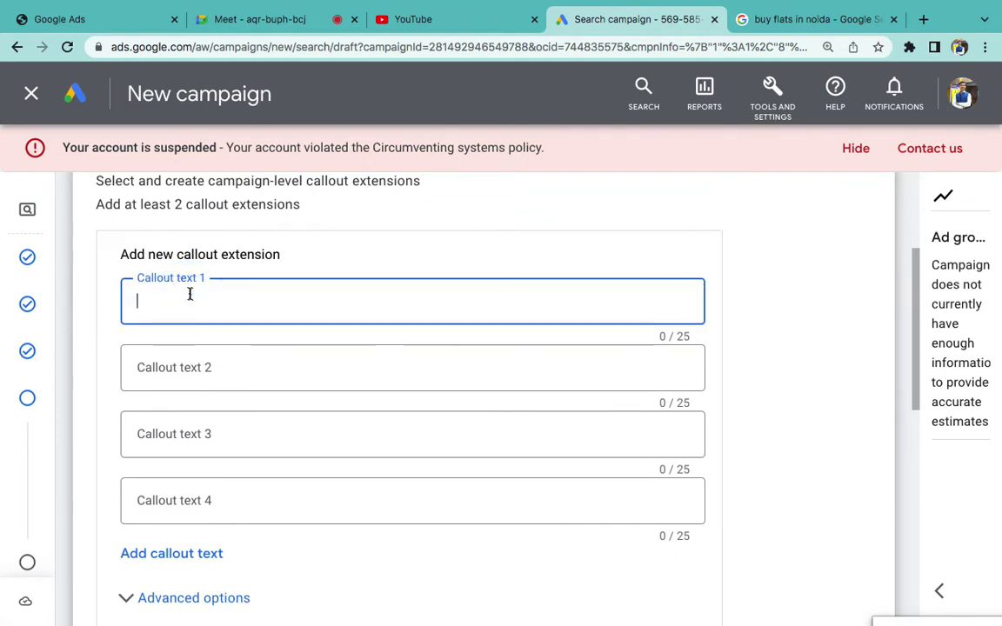
{"action": "type", "text": "Best"}
{"action": "key", "text": "BackSpace"}
{"action": "key", "text": "BackSpace"}
{"action": "key", "text": "BackSpace"}
{"action": "key", "text": "BackSpace"}
{"action": "type", "text": "Awarded"}
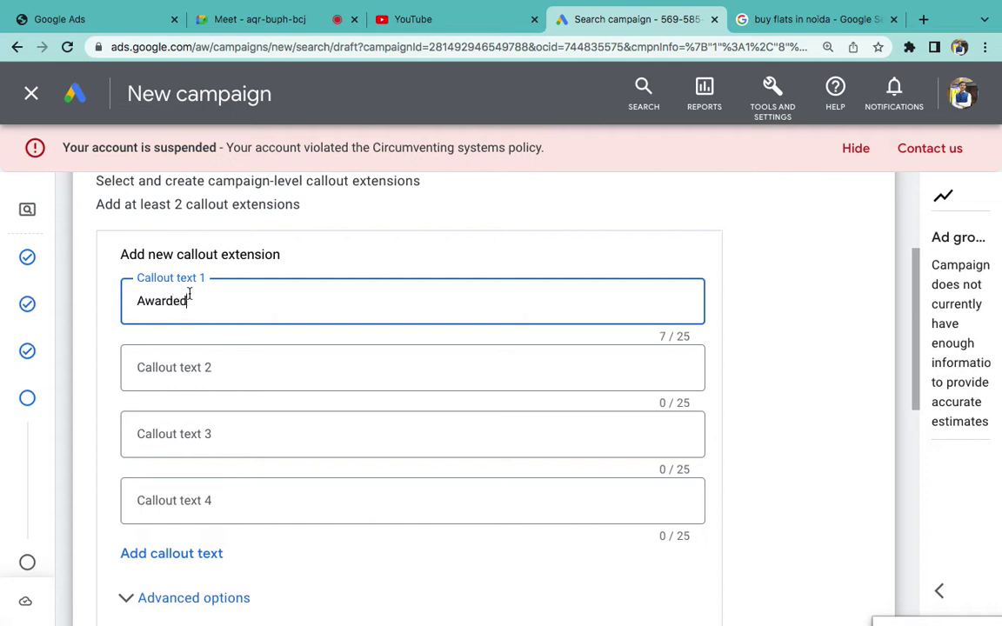
{"action": "type", "text": " School"}
{"action": "key", "text": "Tab"}
{"action": "type", "text": "T"}
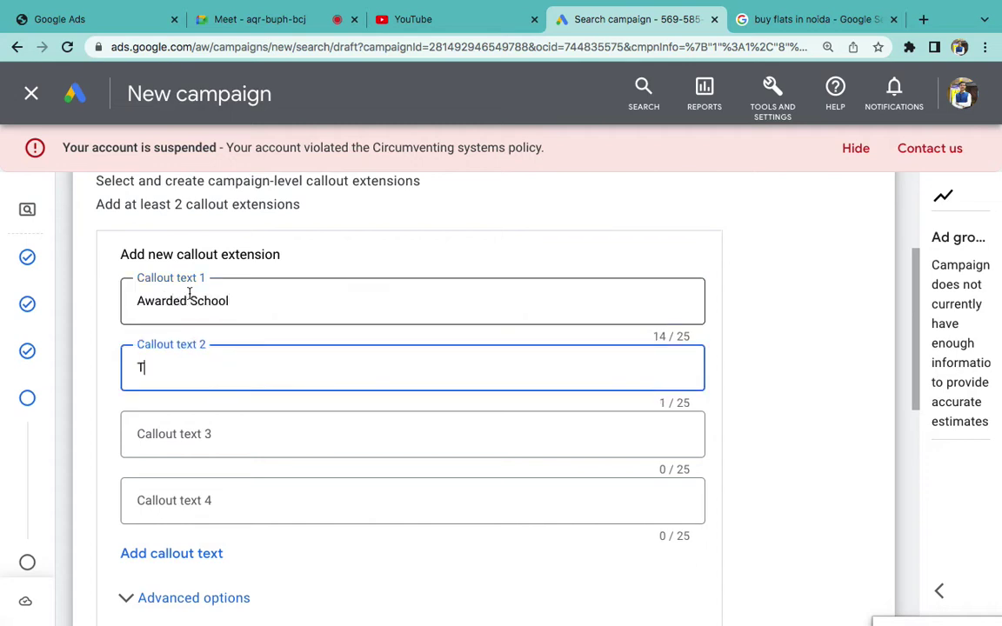
{"action": "type", "text": "rust of 50 Years"}
- Save the new callout extensions with texts 3 and 4 left empty, and collapse the callout section
{"action": "scroll", "coordinate": [353, 433], "scroll_direction": "down", "scroll_amount": 2}
{"action": "left_click", "coordinate": [145, 555]}
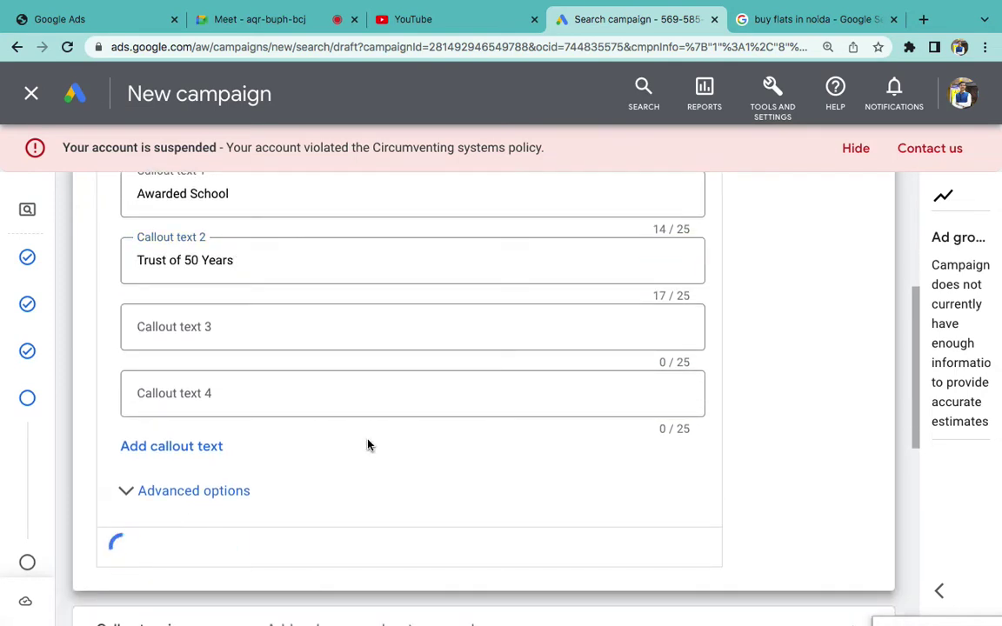
{"action": "left_click", "coordinate": [628, 359]}
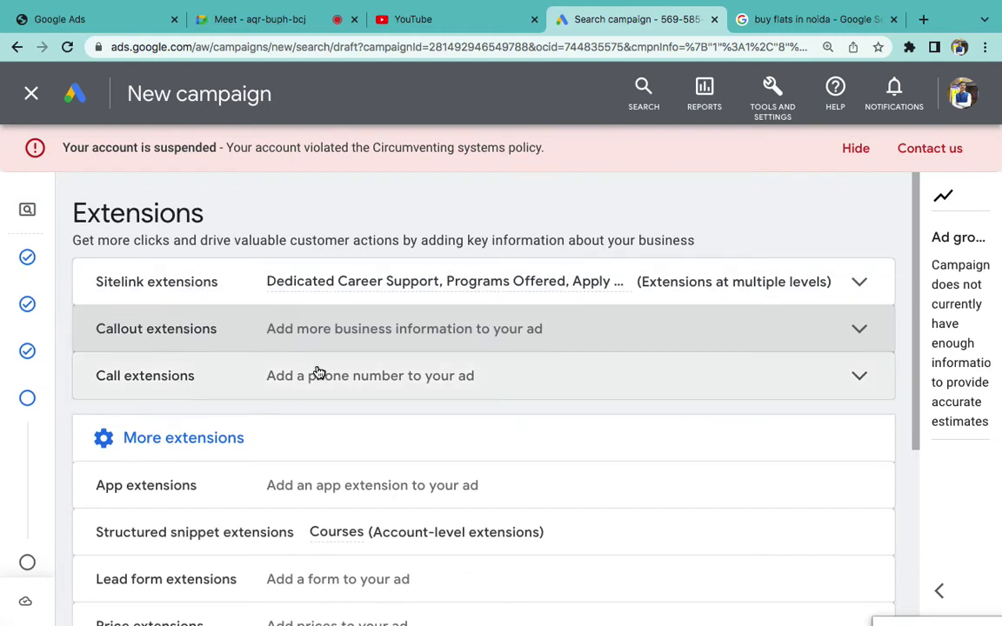
- Look through the remaining extension types and open the form for a new promotion extension
{"action": "scroll", "coordinate": [296, 382], "scroll_direction": "down", "scroll_amount": 2}
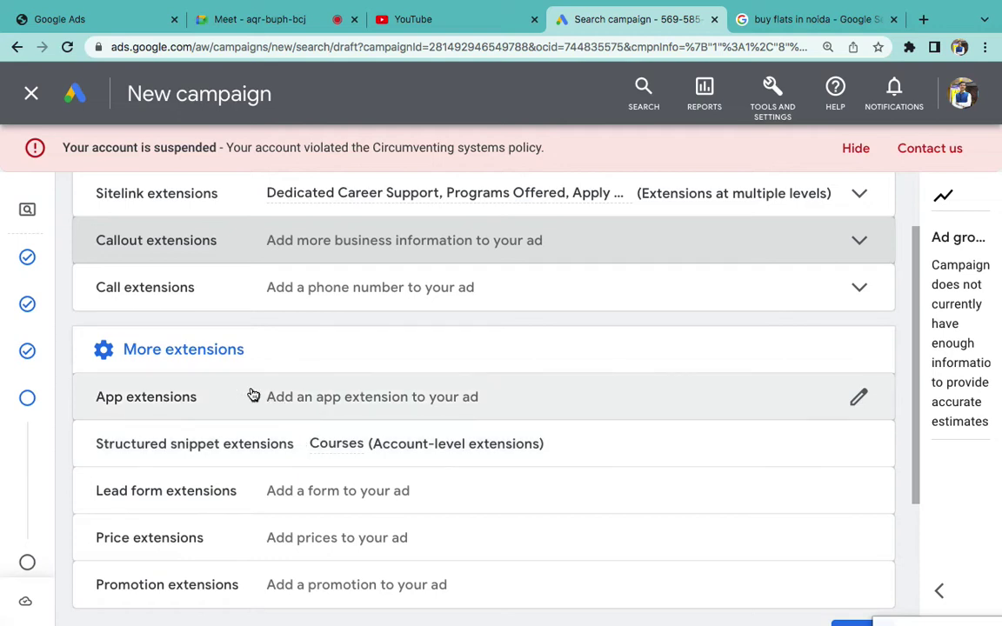
{"action": "scroll", "coordinate": [252, 396], "scroll_direction": "down", "scroll_amount": 3}
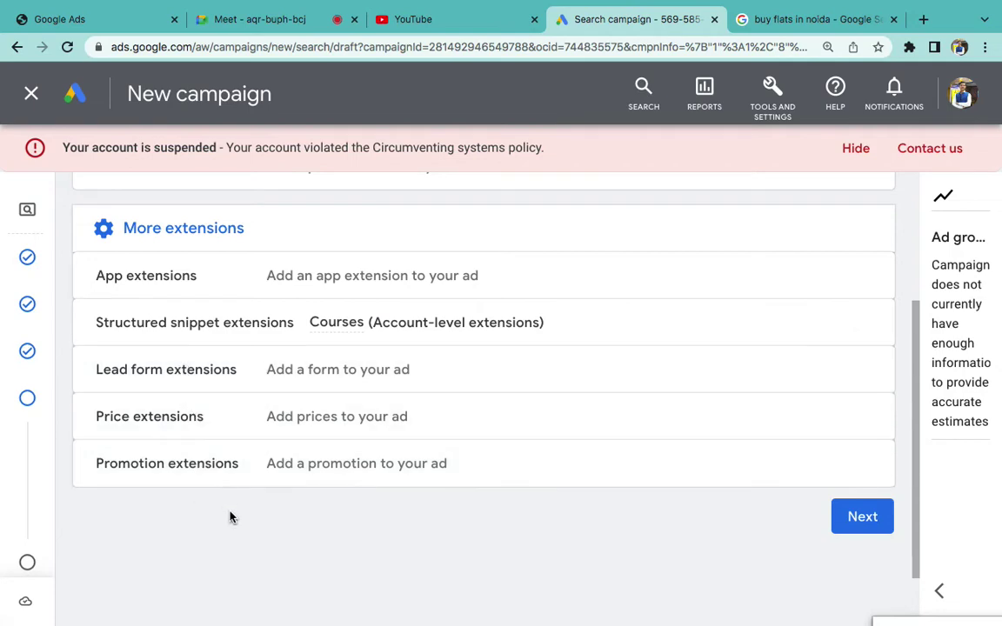
{"action": "left_click", "coordinate": [210, 480]}
- Switch to the Word document and add "Promotion Extension" as item 6 after "Sitelinks Extensions"
{"action": "key", "text": "ctrl+Left"}
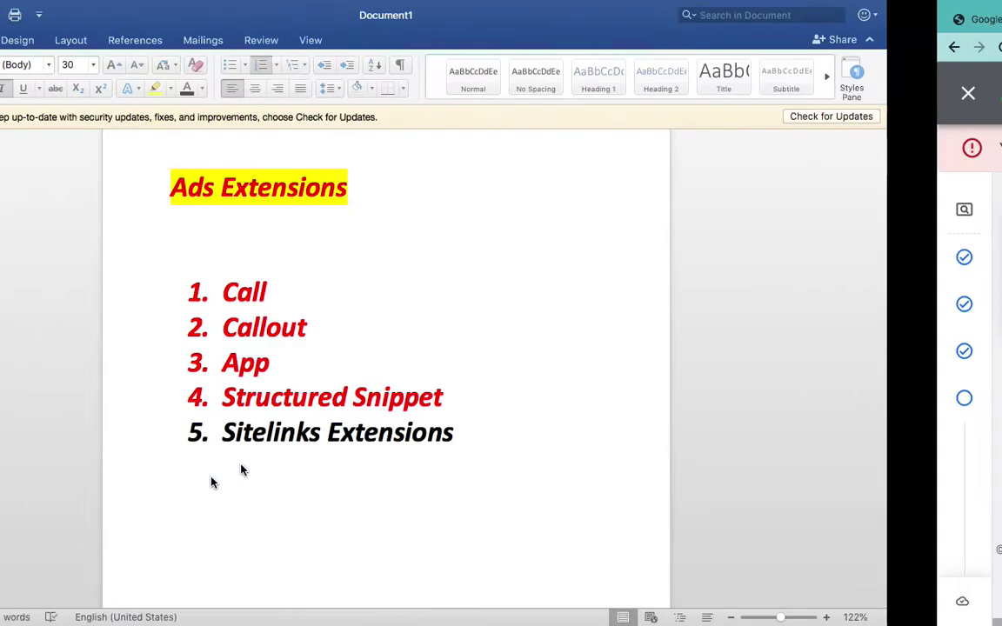
{"action": "left_click", "coordinate": [586, 419]}
{"action": "key", "text": "Return"}
{"action": "type", "text": "Promotion Exten"}
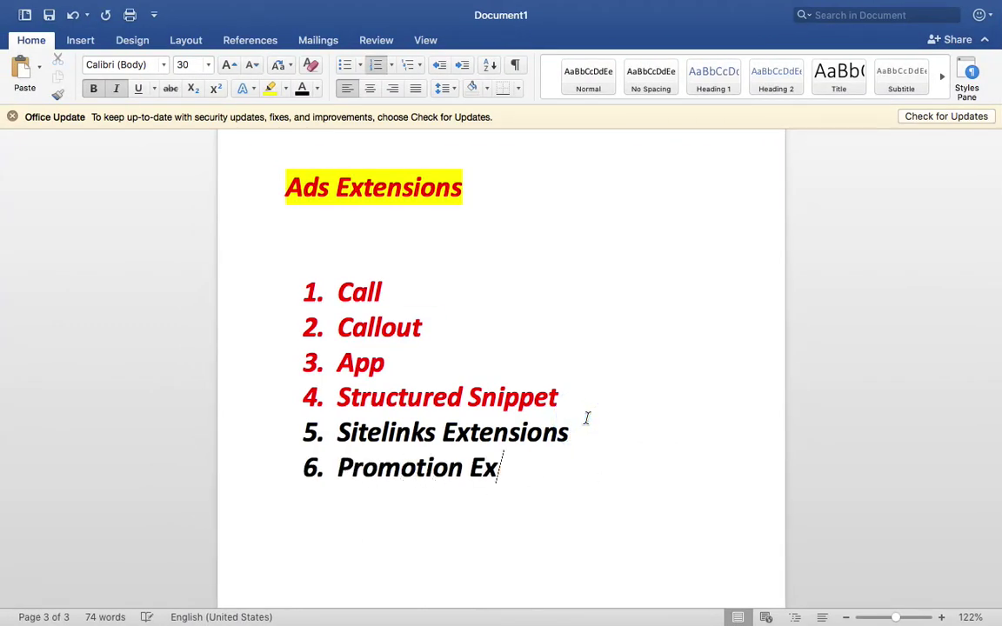
{"action": "type", "text": "sion"}
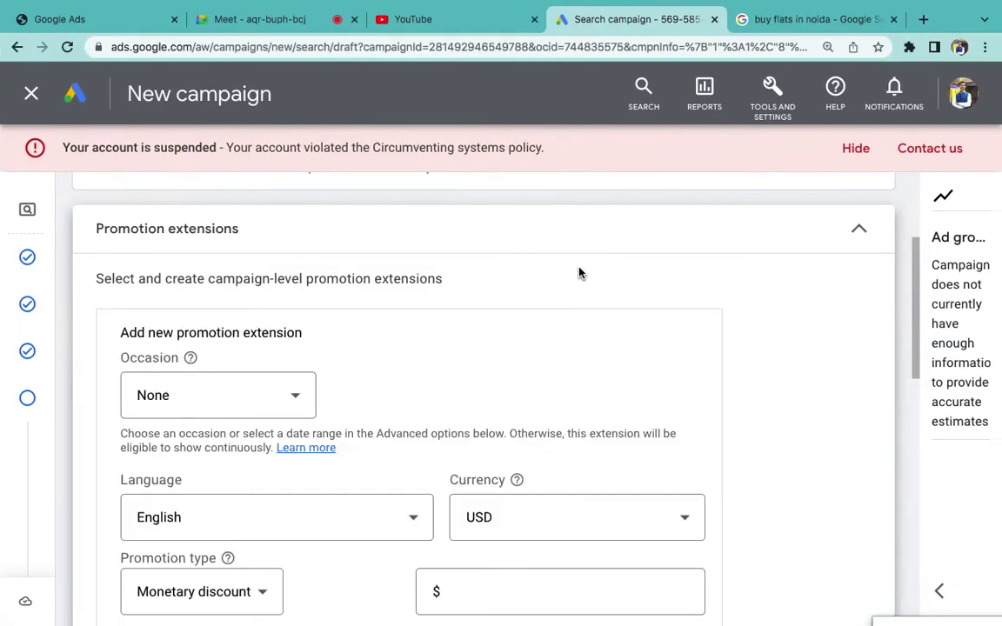
- Back in the Google Ads campaign draft, reopen the promotion extension form and set its currency to INR
{"action": "left_click", "coordinate": [561, 231]}
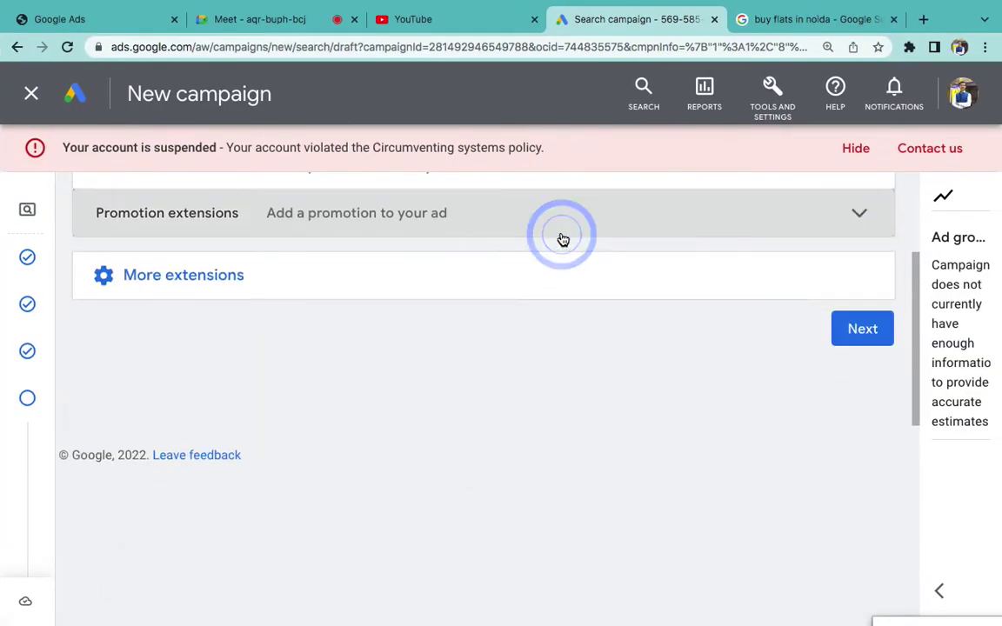
{"action": "left_click", "coordinate": [522, 230]}
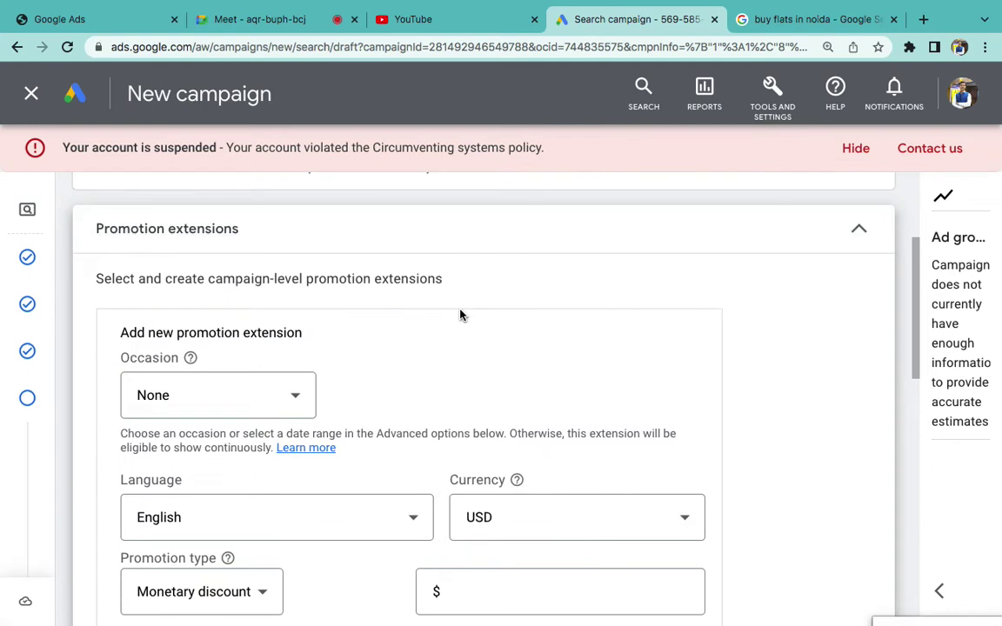
{"action": "scroll", "coordinate": [461, 313], "scroll_direction": "down", "scroll_amount": 2}
{"action": "left_click", "coordinate": [479, 406]}
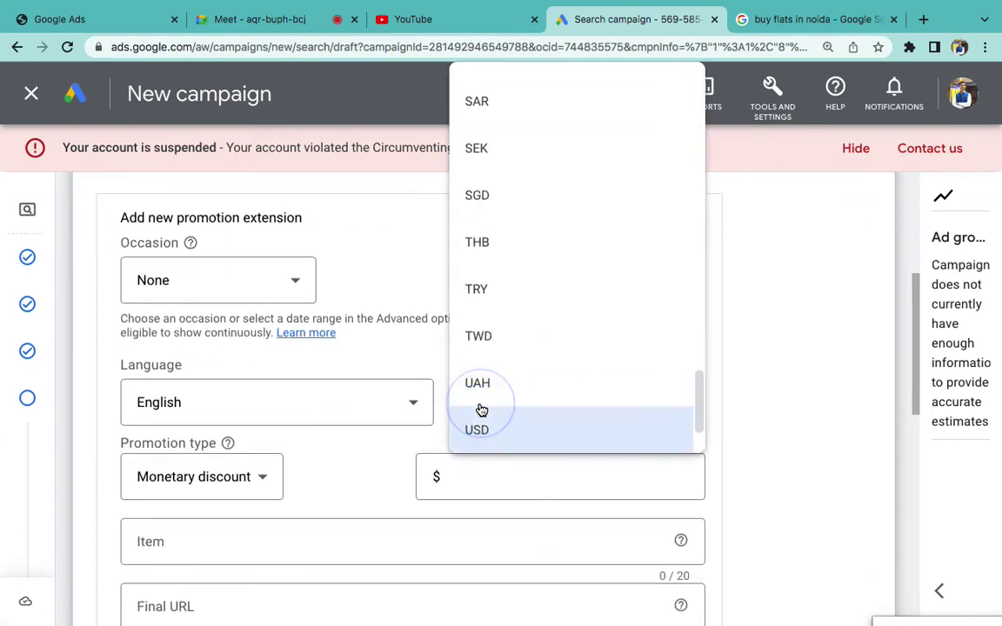
{"action": "scroll", "coordinate": [481, 409], "scroll_direction": "up", "scroll_amount": 8}
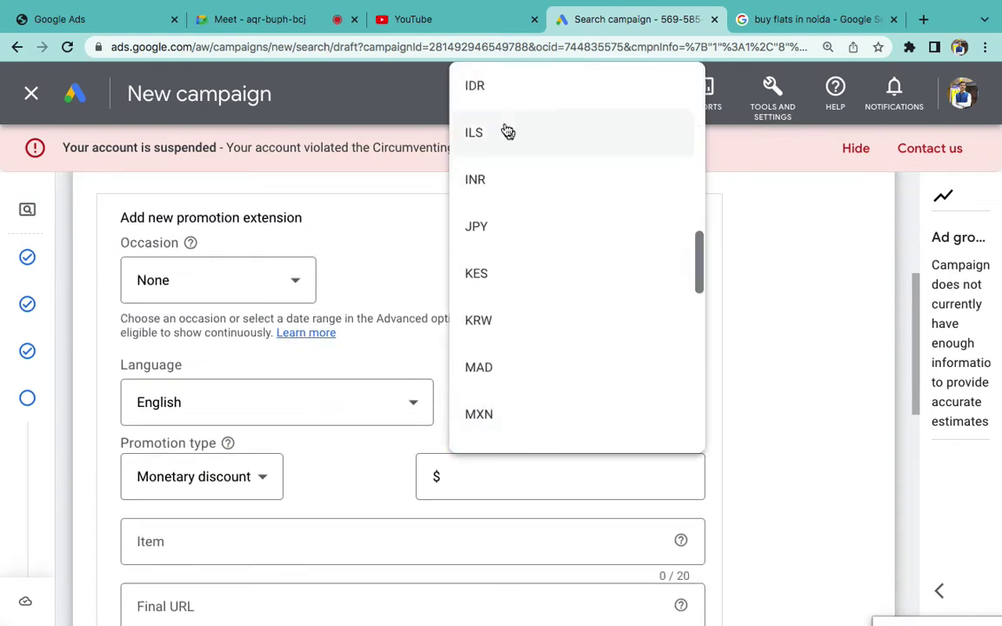
{"action": "left_click", "coordinate": [501, 181]}
{"action": "scroll", "coordinate": [444, 437], "scroll_direction": "down", "scroll_amount": 1}
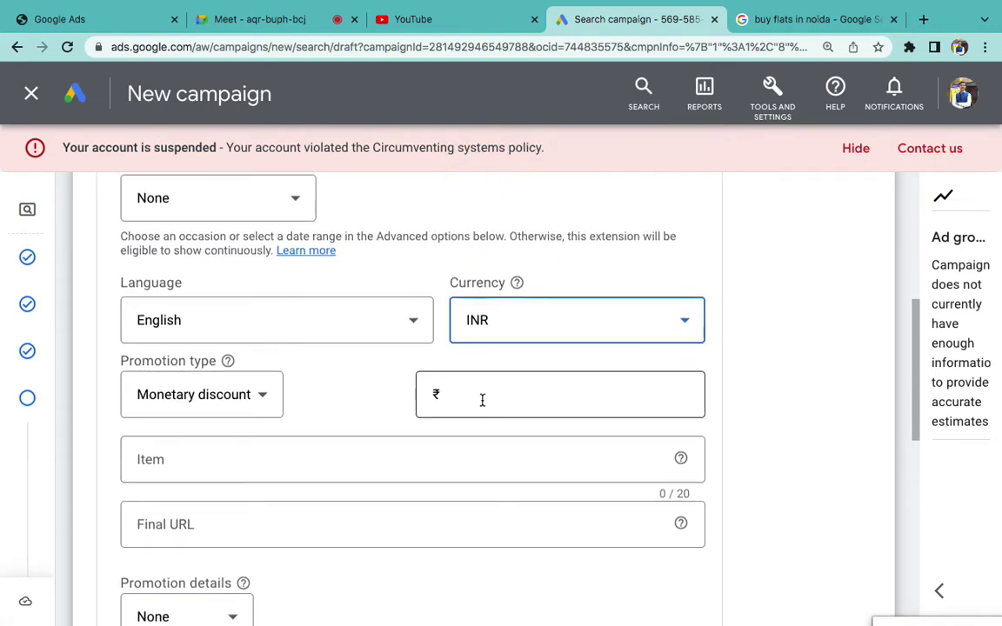
{"action": "scroll", "coordinate": [481, 400], "scroll_direction": "up", "scroll_amount": 2}
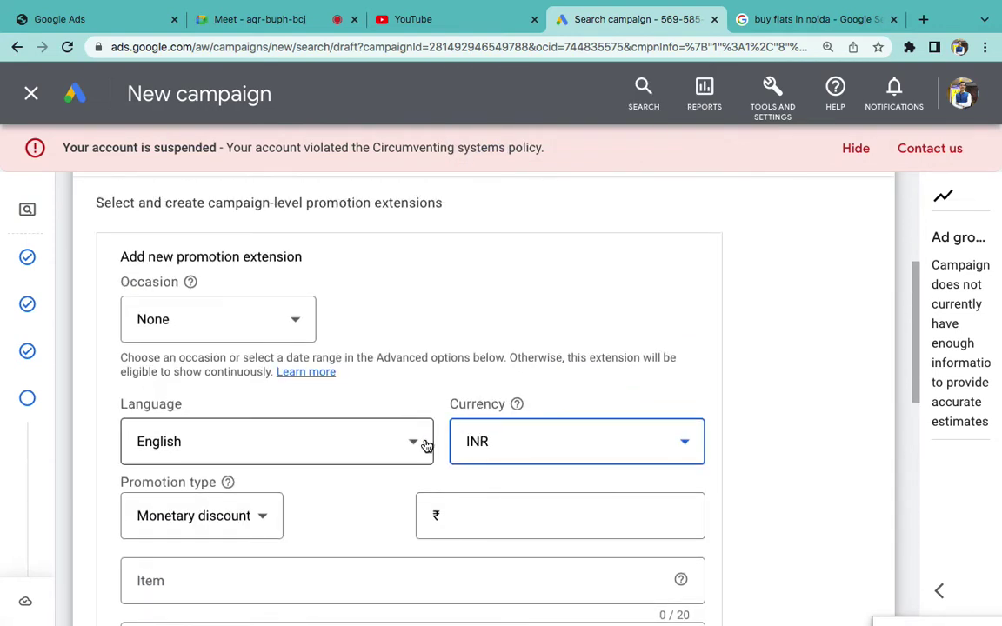
- Set the promotion type to Percent discount with a value of 10%
{"action": "scroll", "coordinate": [425, 443], "scroll_direction": "down", "scroll_amount": 2}
{"action": "left_click", "coordinate": [242, 400]}
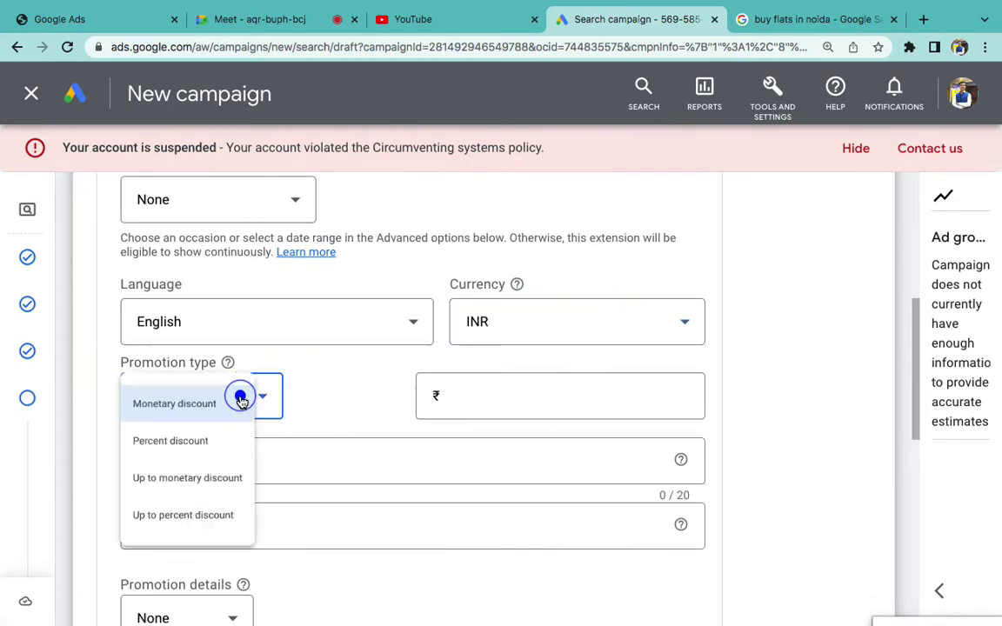
{"action": "left_click", "coordinate": [216, 453]}
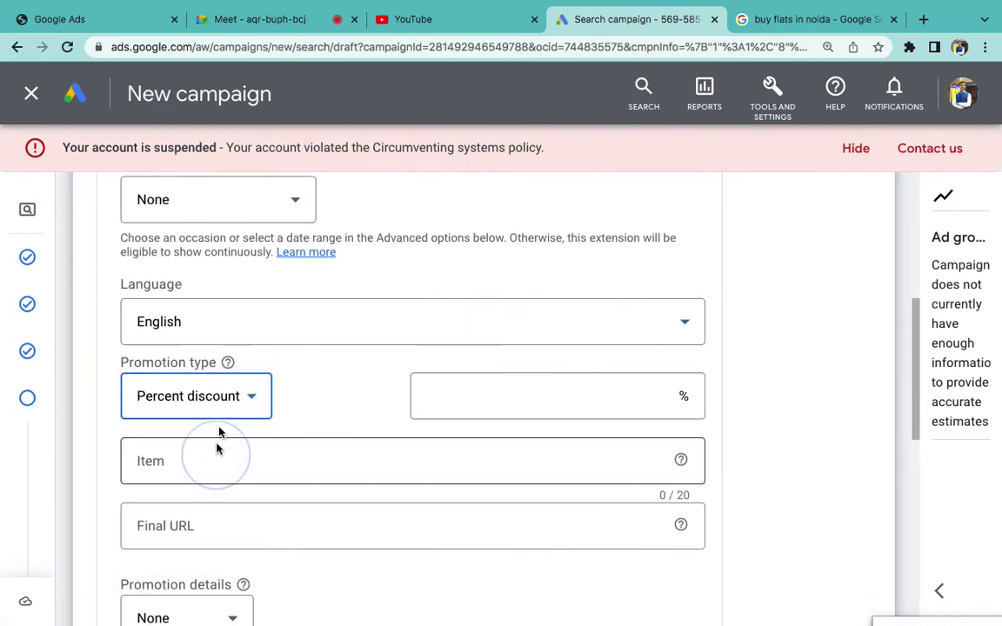
{"action": "left_click", "coordinate": [483, 403]}
{"action": "type", "text": "10"}
- Enter "On Admission" as the promotion's item text
{"action": "left_click", "coordinate": [358, 465]}
{"action": "scroll", "coordinate": [358, 470], "scroll_direction": "down", "scroll_amount": 1}
{"action": "type", "text": "On "}
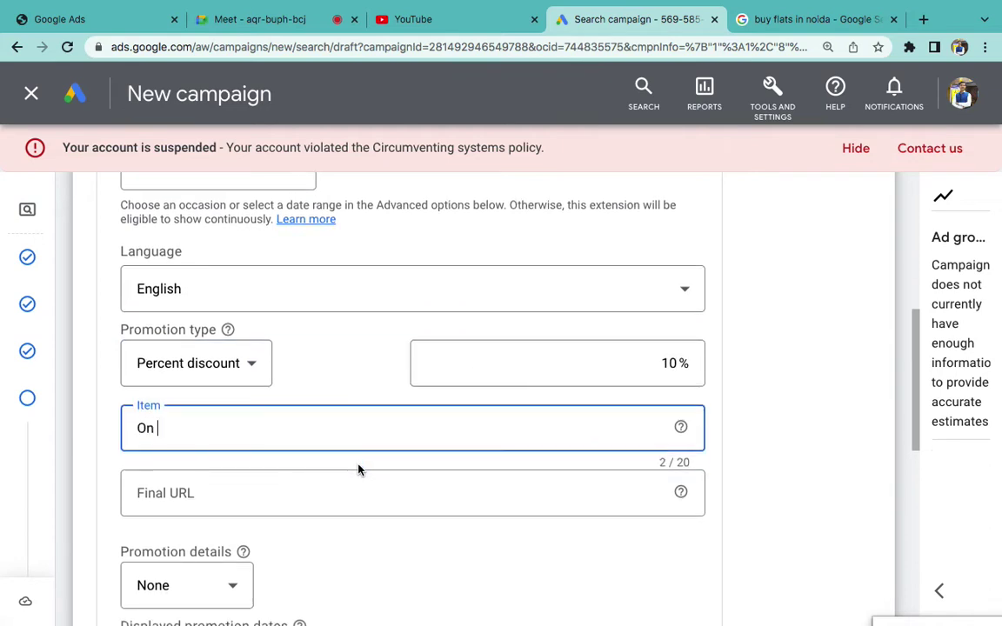
{"action": "type", "text": "Admissi"}
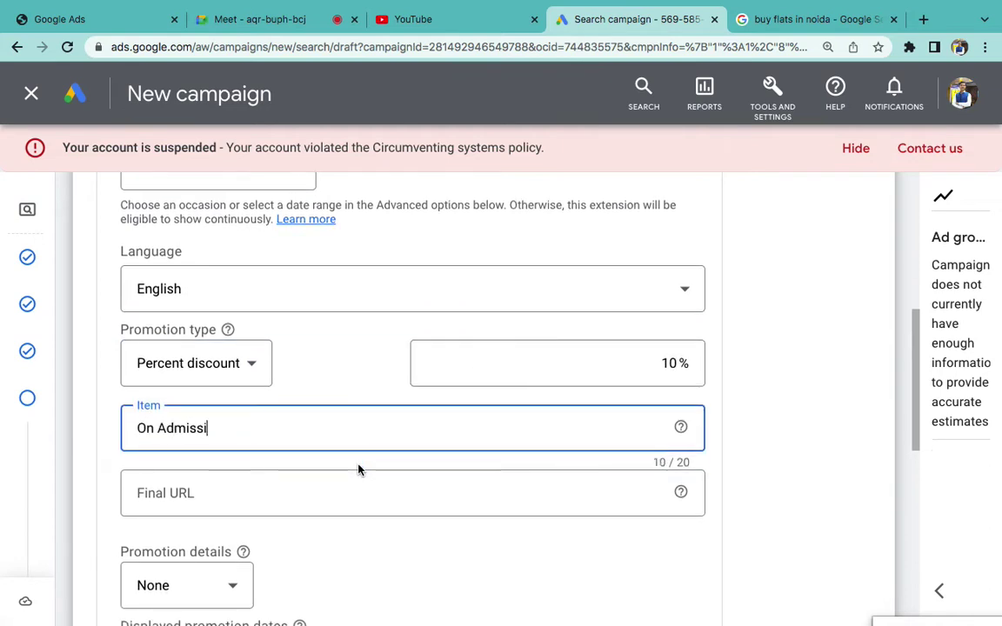
{"action": "type", "text": "on In Raksh"}
{"action": "key", "text": "BackSpace"}
{"action": "key", "text": "BackSpace"}
{"action": "key", "text": "BackSpace"}
{"action": "key", "text": "BackSpace"}
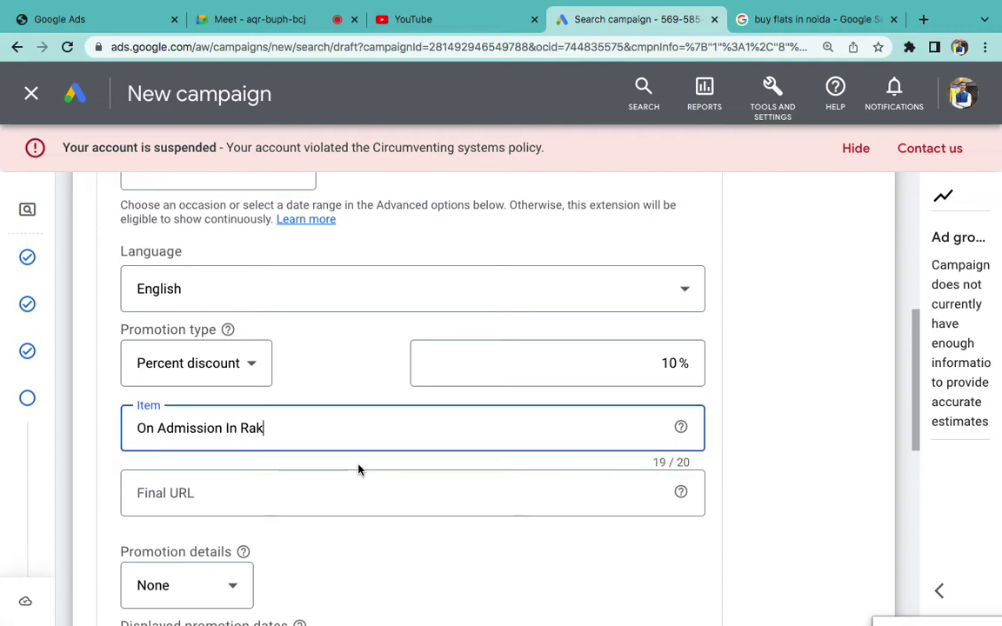
{"action": "scroll", "coordinate": [646, 486], "scroll_direction": "down", "scroll_amount": 3}
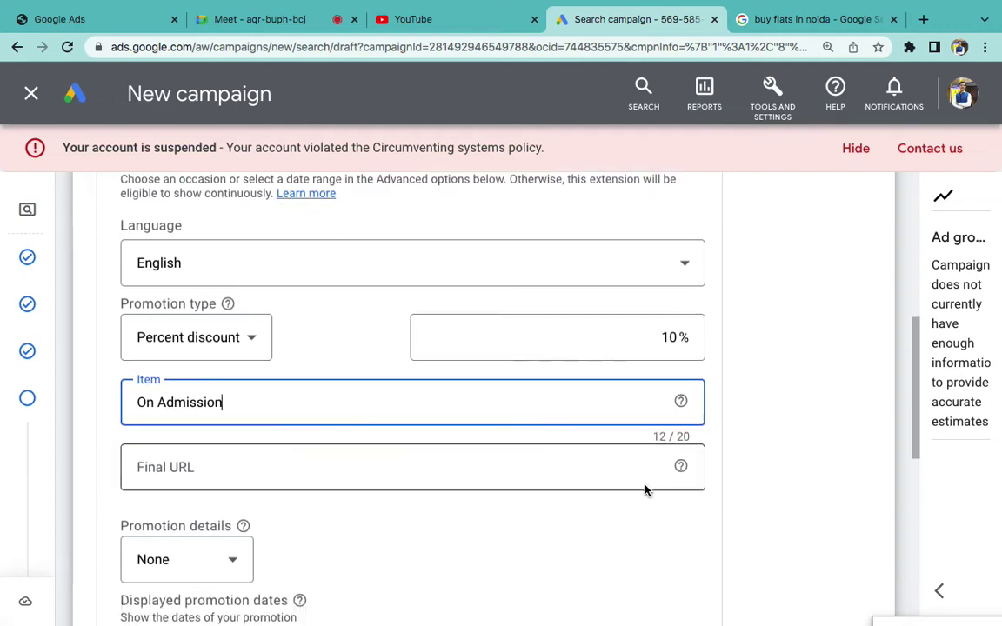
{"action": "left_click", "coordinate": [430, 382]}
{"action": "type", "text": "www.dps.com"}
{"action": "scroll", "coordinate": [470, 416], "scroll_direction": "down", "scroll_amount": 3}
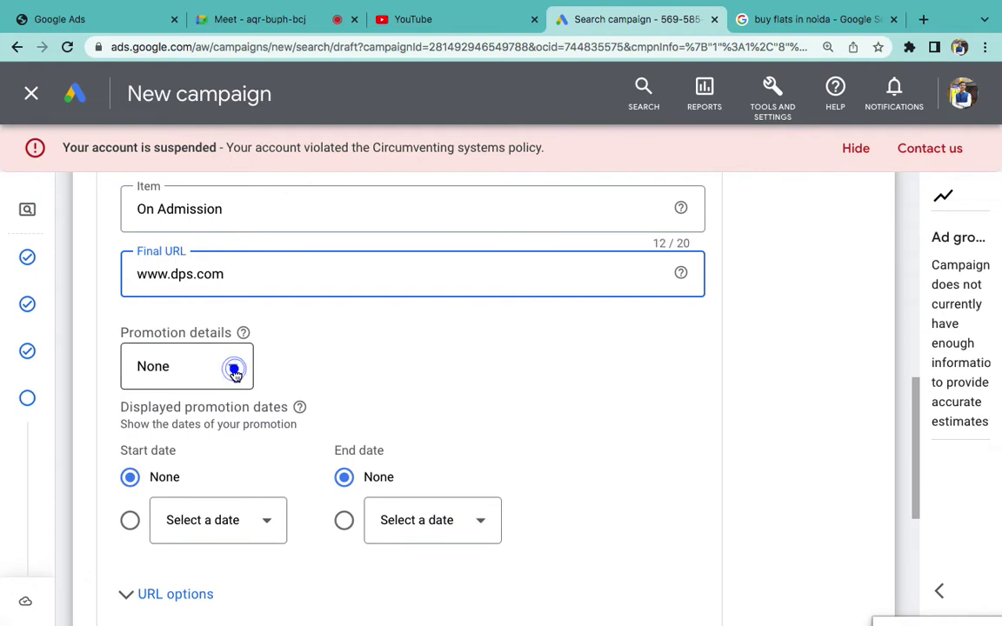
- Check which options are available for the promotion details
{"action": "left_click", "coordinate": [234, 372]}
{"action": "left_click", "coordinate": [376, 364]}
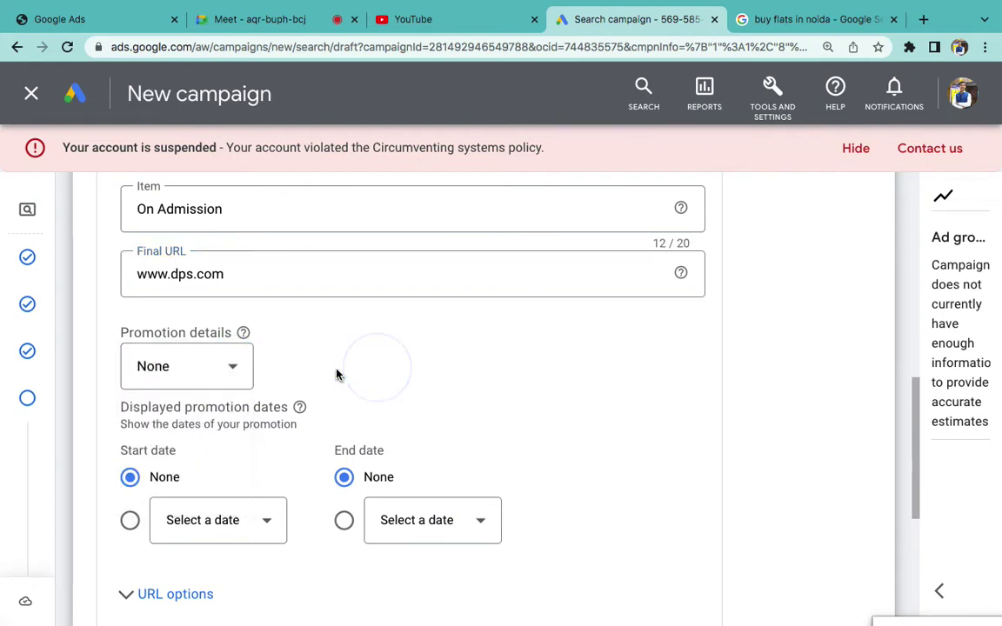
{"action": "scroll", "coordinate": [338, 374], "scroll_direction": "down", "scroll_amount": 2}
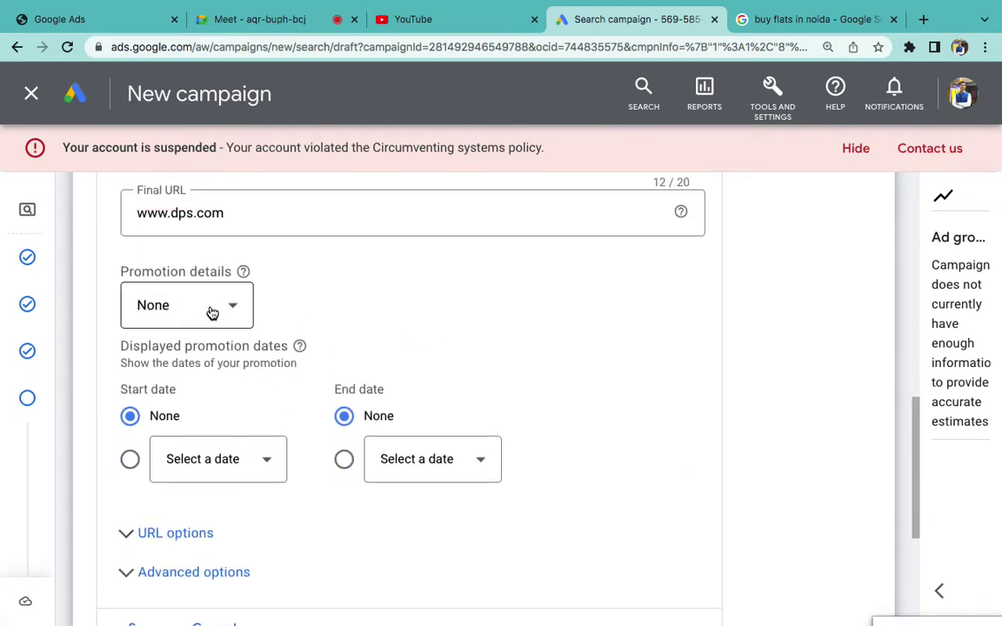
{"action": "left_click", "coordinate": [213, 314]}
{"action": "left_click", "coordinate": [351, 326]}
{"action": "scroll", "coordinate": [352, 326], "scroll_direction": "up", "scroll_amount": 2}
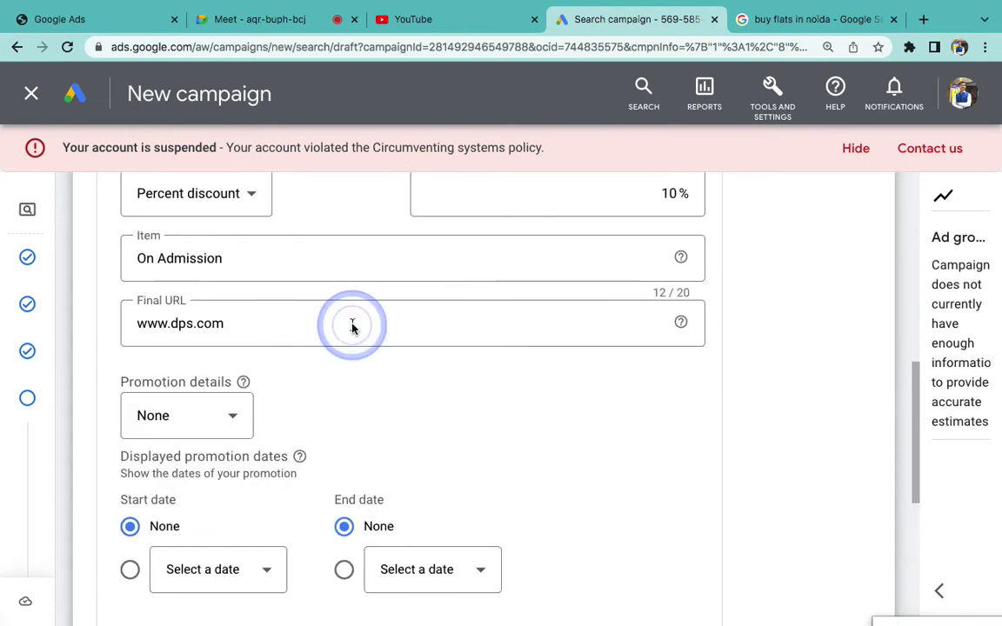
{"action": "scroll", "coordinate": [352, 329], "scroll_direction": "up", "scroll_amount": 5}
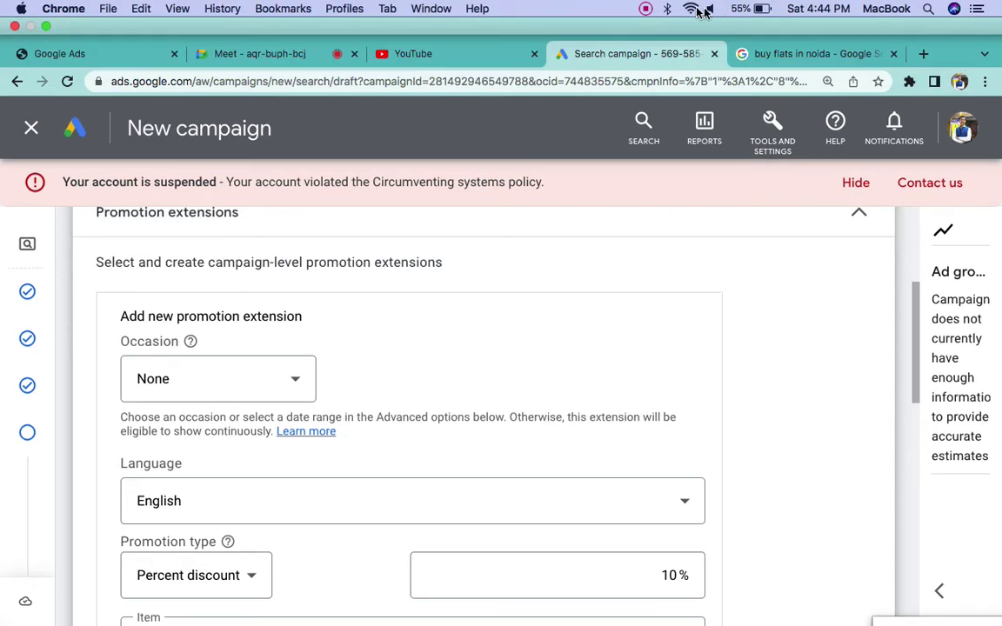
{"action": "left_click", "coordinate": [692, 9]}
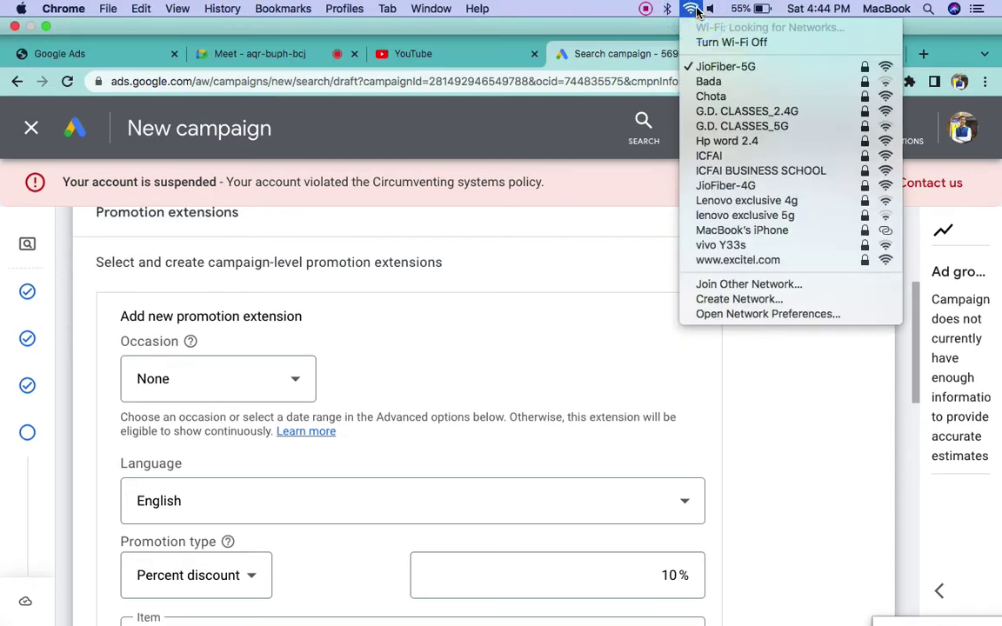
{"action": "left_click", "coordinate": [522, 324]}
- Set the promotion extension's occasion to Independence Day
{"action": "left_click", "coordinate": [247, 337]}
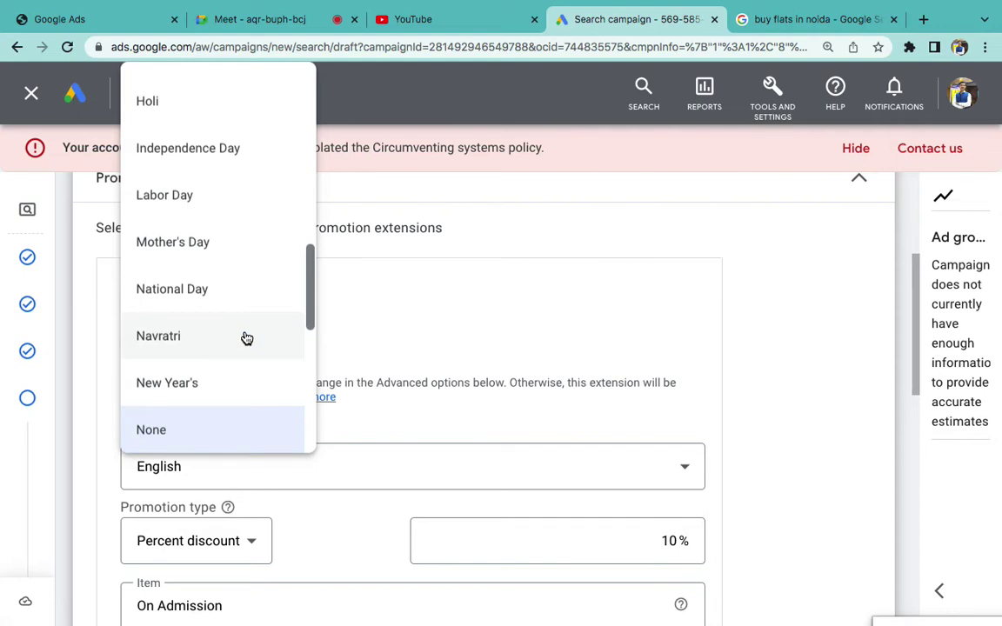
{"action": "left_click", "coordinate": [192, 163]}
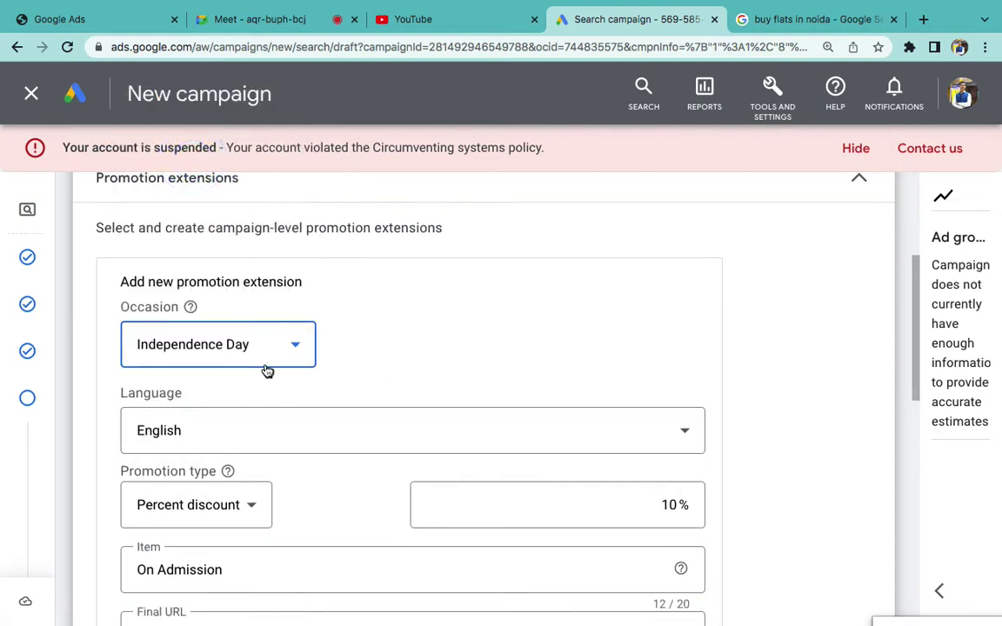
{"action": "scroll", "coordinate": [536, 501], "scroll_direction": "down", "scroll_amount": 7}
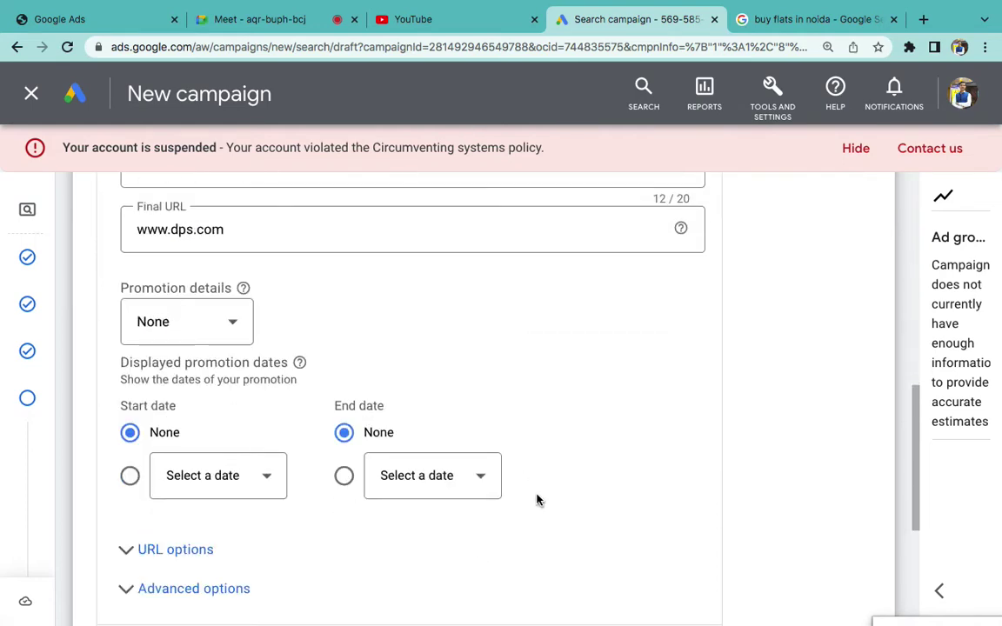
- Save the Independence Day promotion extension with 10% off On Admission, preview it in the mobile ad, and collapse the promotion extensions section
{"action": "left_click", "coordinate": [144, 472]}
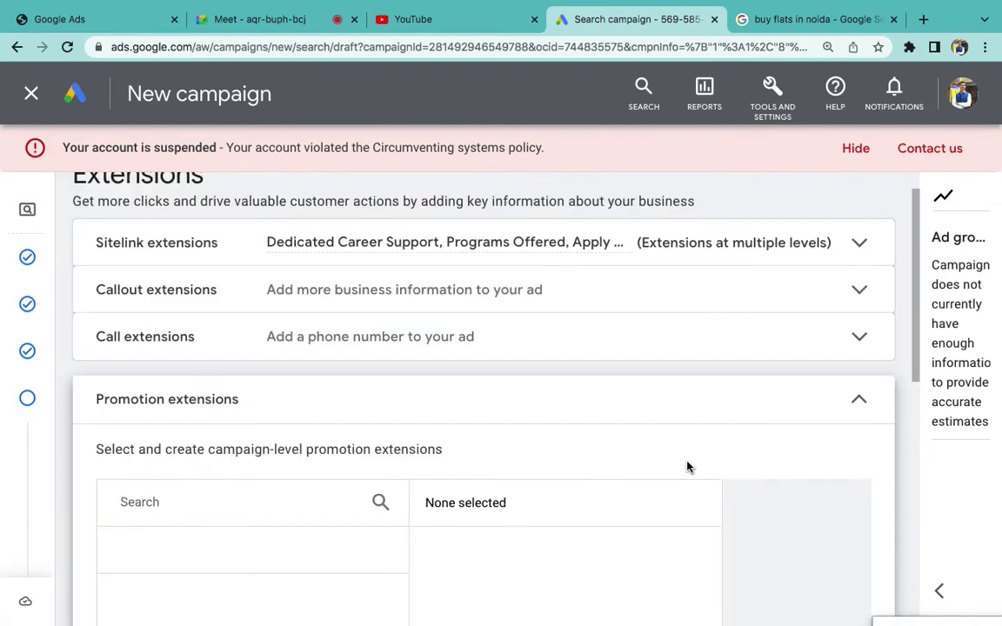
{"action": "scroll", "coordinate": [688, 467], "scroll_direction": "down", "scroll_amount": 3}
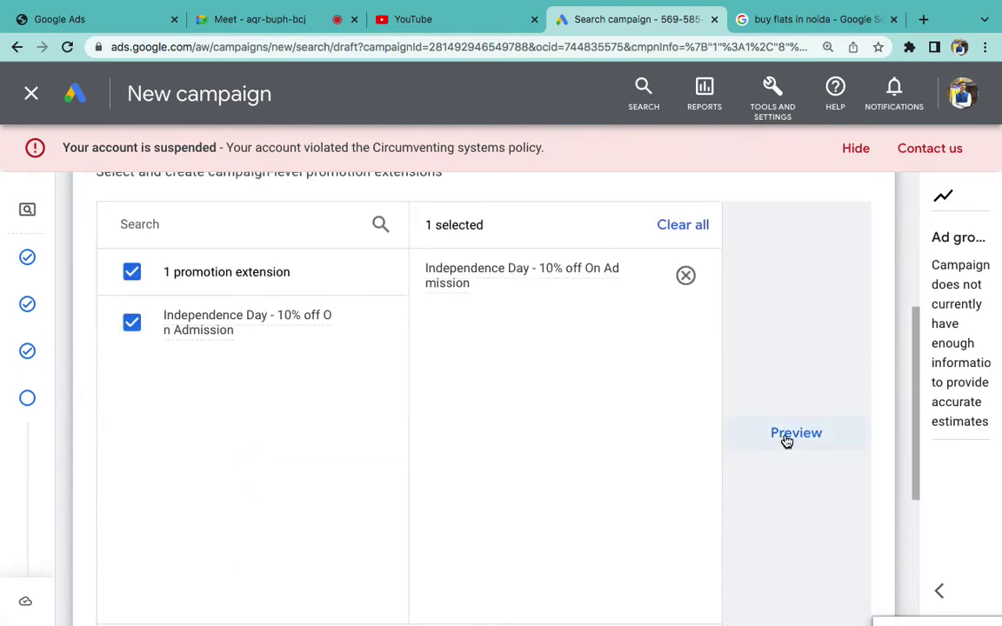
{"action": "left_click", "coordinate": [786, 441]}
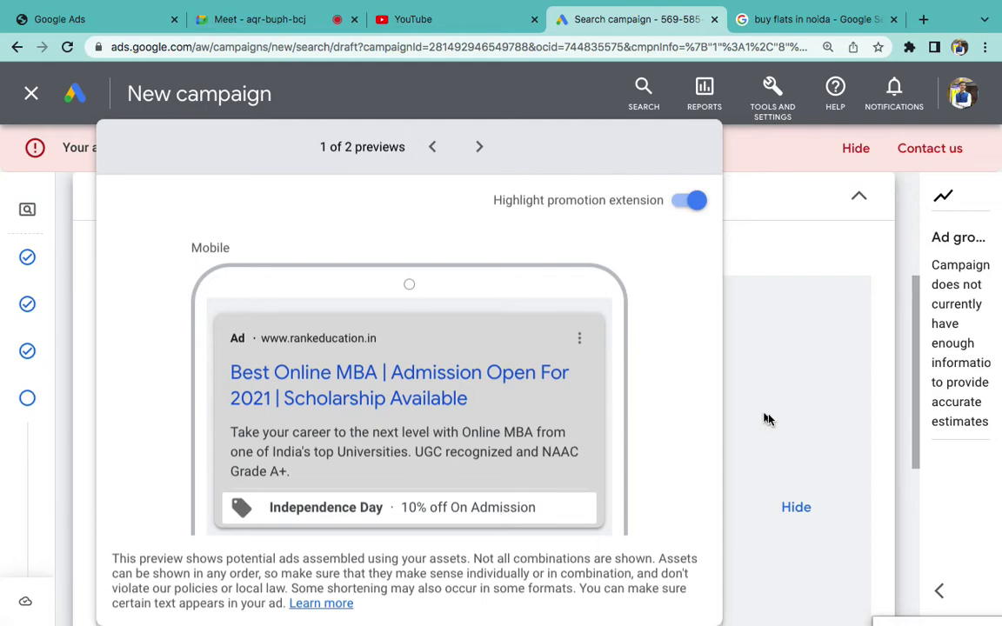
{"action": "left_click", "coordinate": [745, 312]}
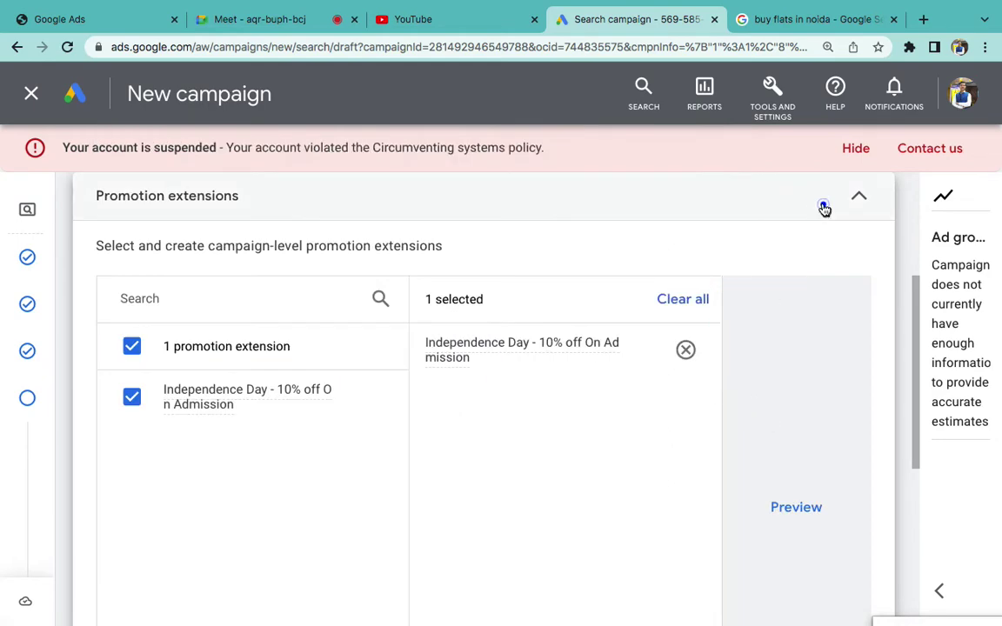
{"action": "left_click", "coordinate": [823, 206]}
- Switch to the Word document and add "Price Extension" and "Lead Extension" as items 7 and 8 of the Ads Extensions list
{"action": "key", "text": "ctrl+Left"}
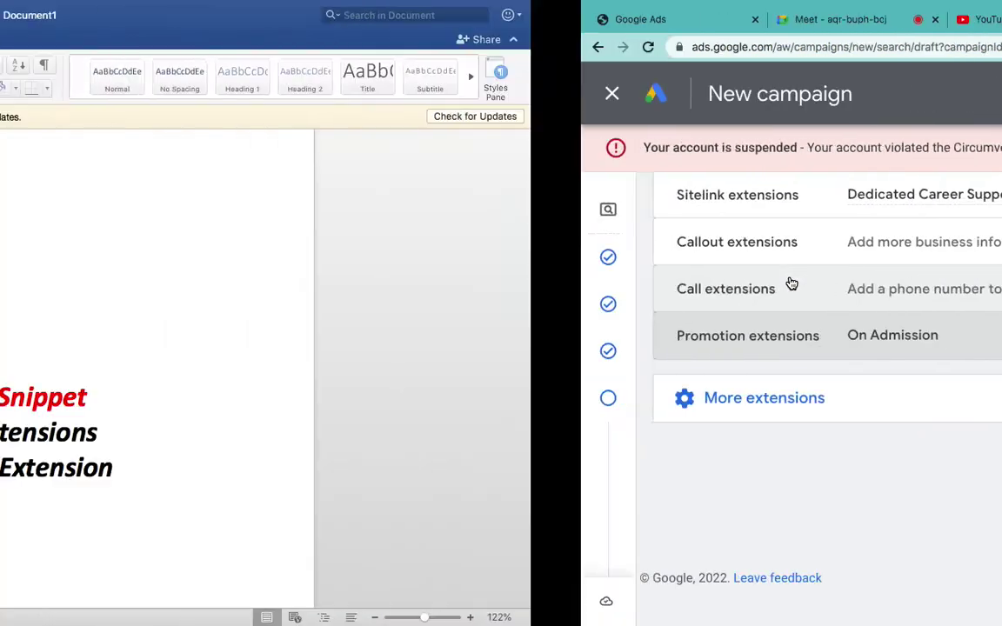
{"action": "key", "text": "Return"}
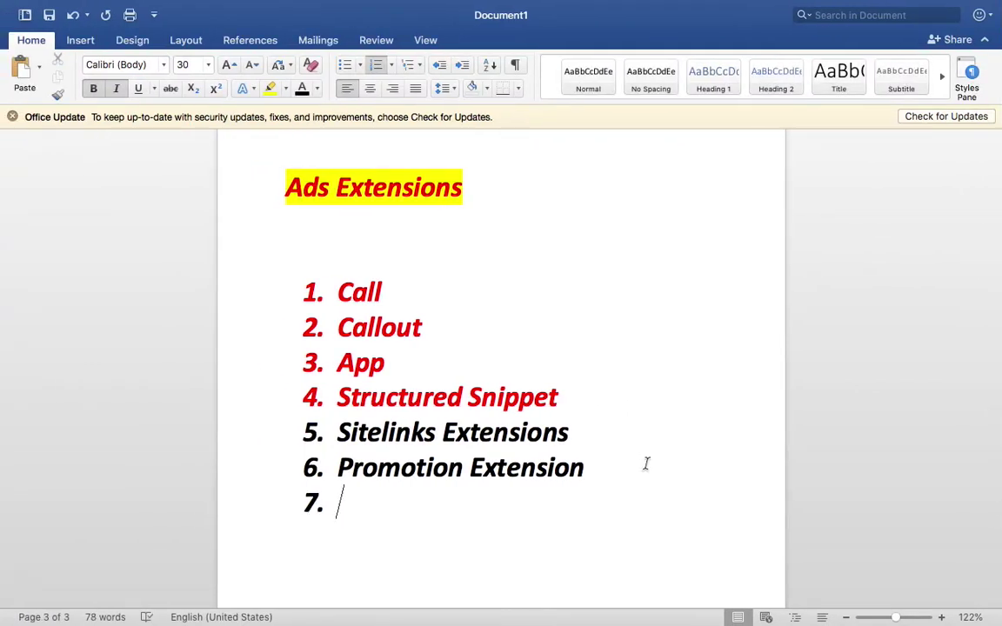
{"action": "type", "text": "Price"}
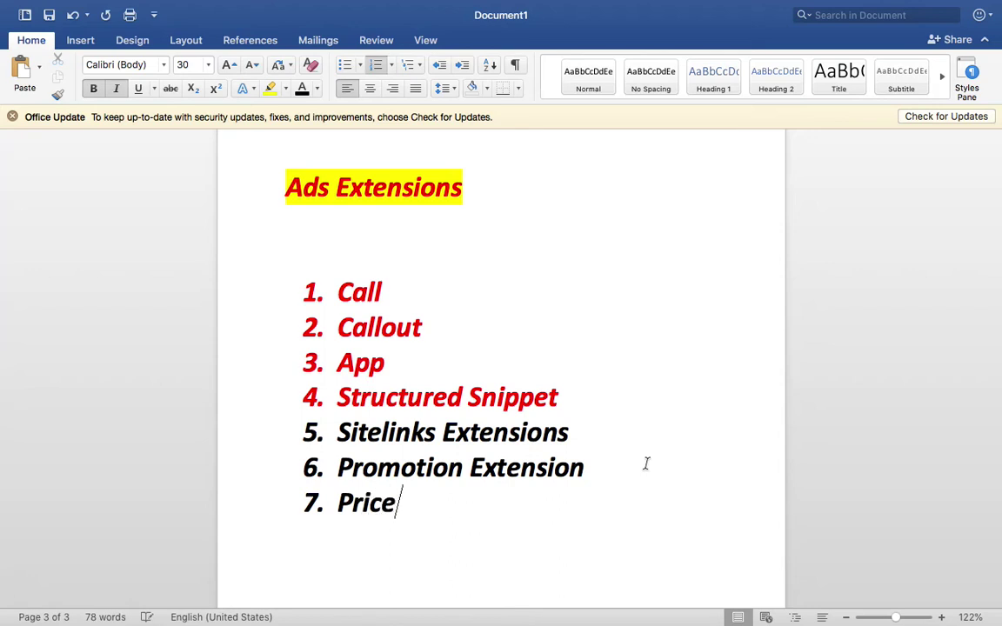
{"action": "type", "text": " Extension"}
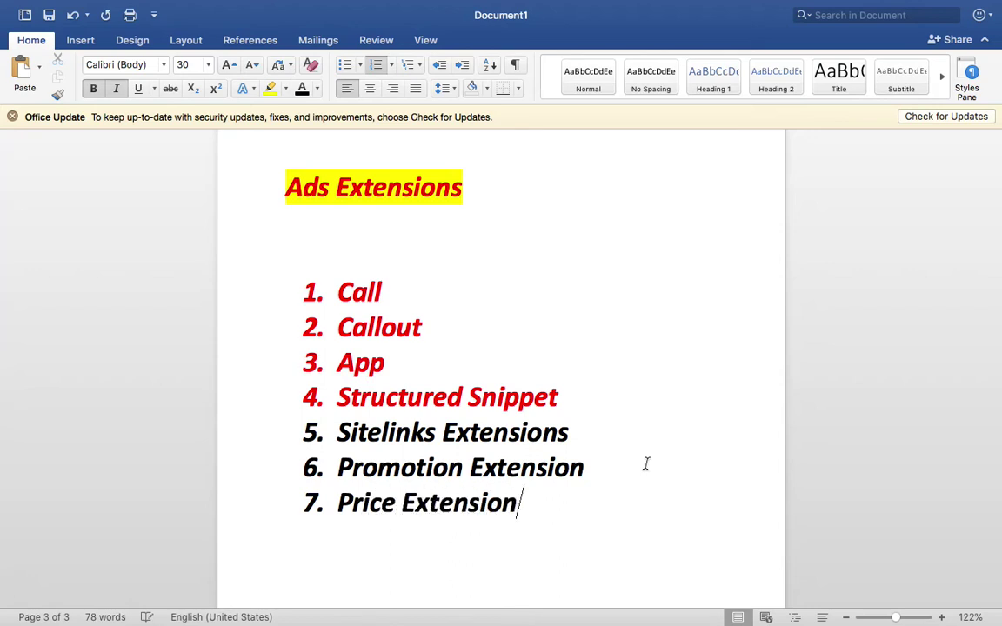
{"action": "key", "text": "Return"}
{"action": "type", "text": "Lead Ext"}
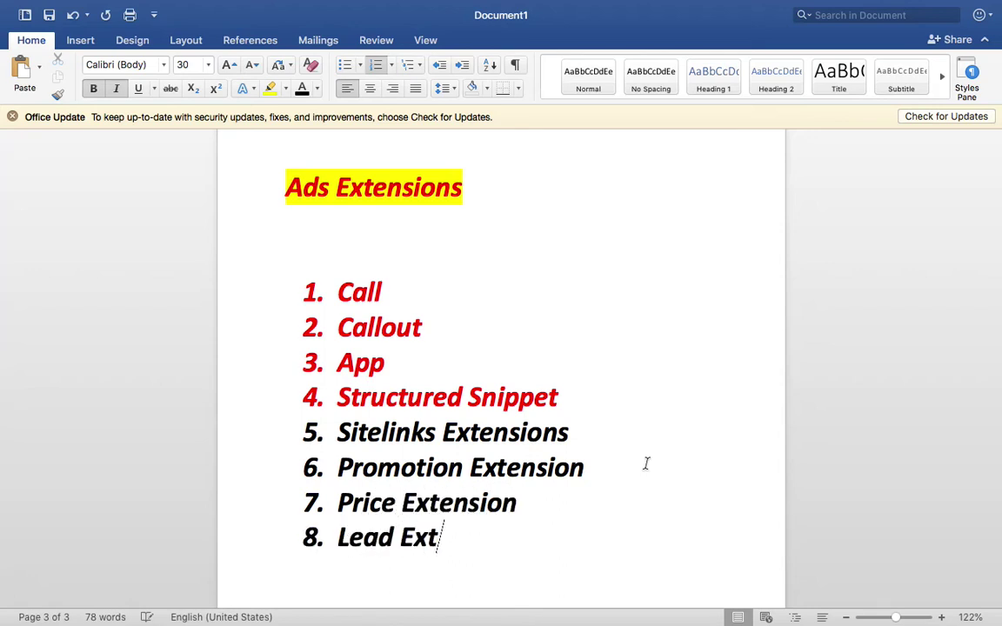
{"action": "type", "text": "ension"}
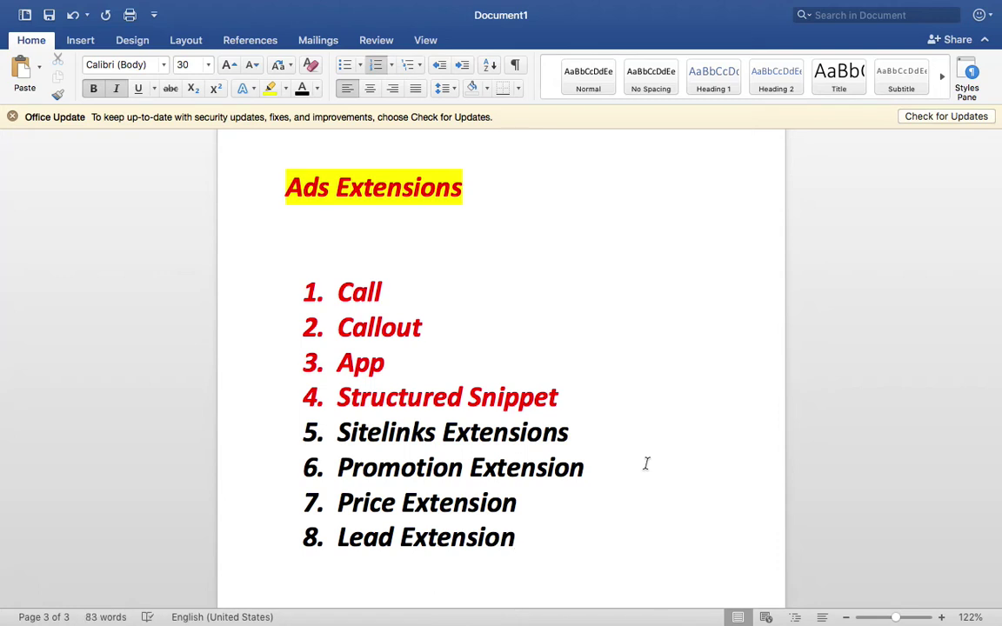
{"action": "triple_click", "coordinate": [366, 502]}
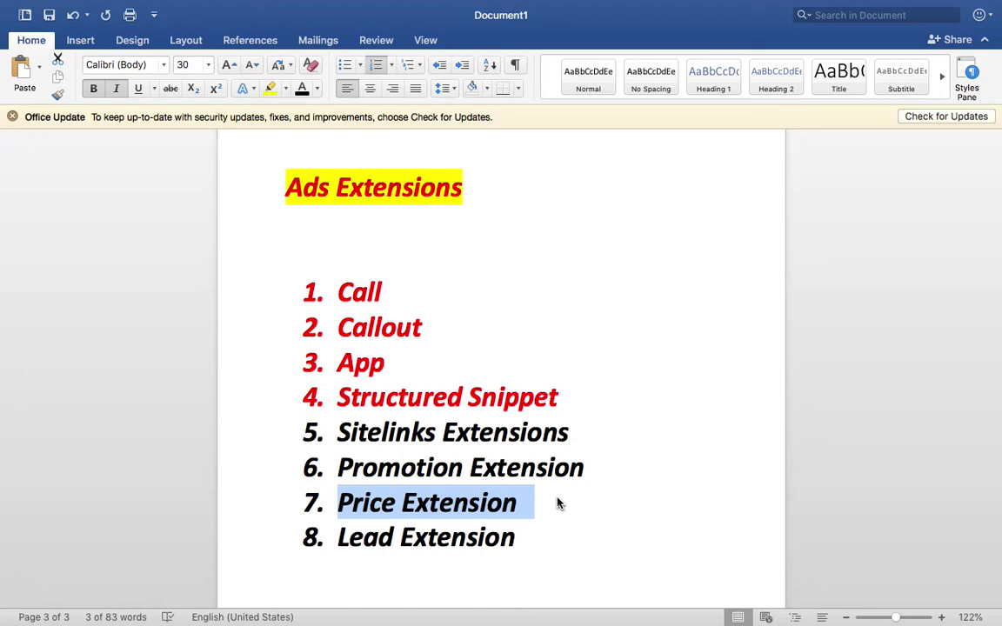
- Switch back to Google Ads and open the form for a new campaign-level price extension from the additional extension types
{"action": "key", "text": "super+Tab"}
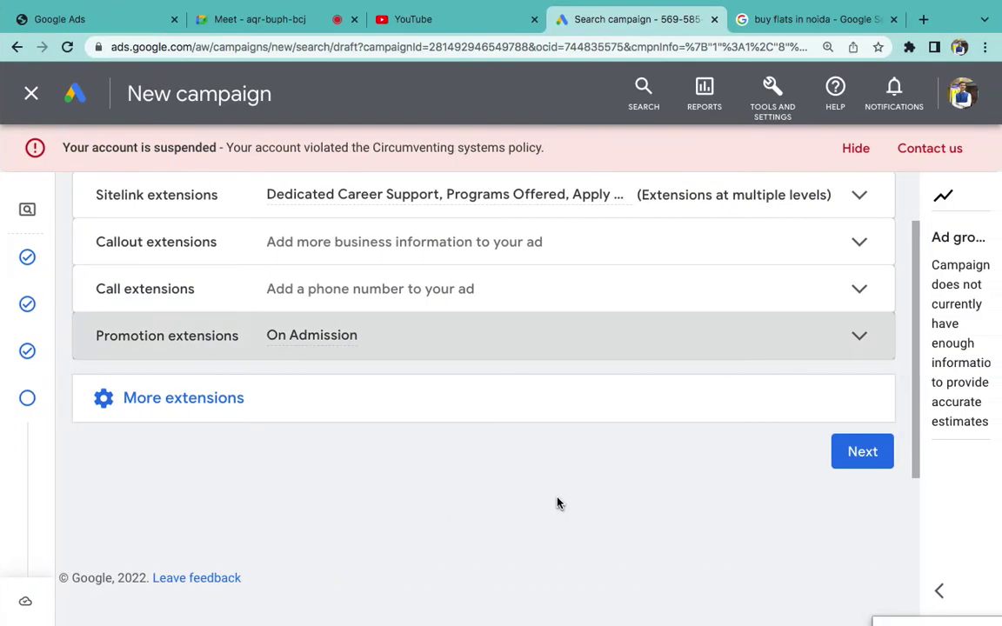
{"action": "scroll", "coordinate": [558, 503], "scroll_direction": "up", "scroll_amount": 2}
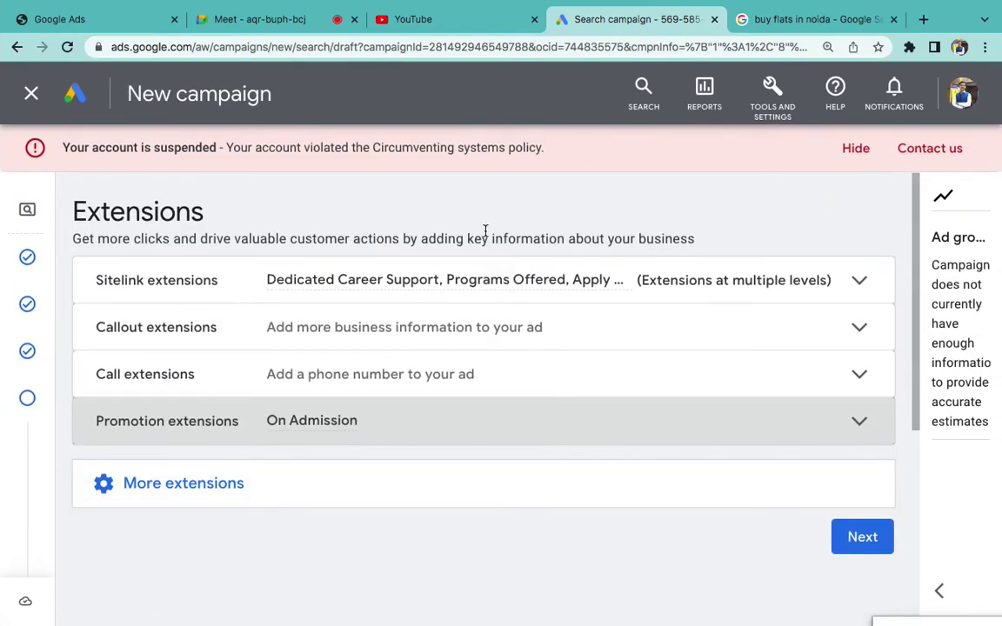
{"action": "triple_click", "coordinate": [485, 231]}
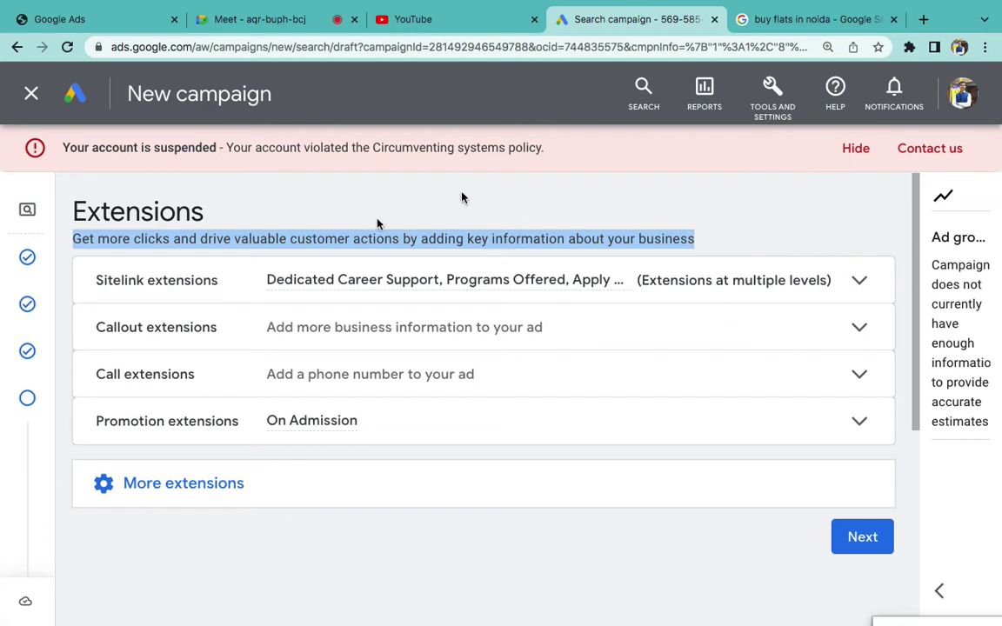
{"action": "left_click", "coordinate": [305, 544]}
{"action": "scroll", "coordinate": [261, 487], "scroll_direction": "down", "scroll_amount": 1}
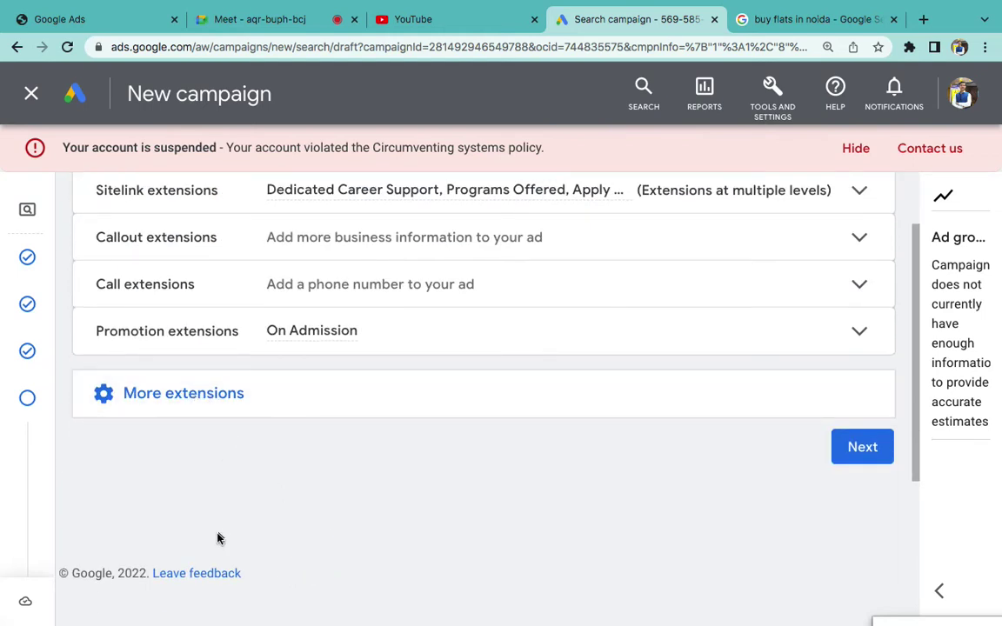
{"action": "scroll", "coordinate": [215, 525], "scroll_direction": "down", "scroll_amount": 1}
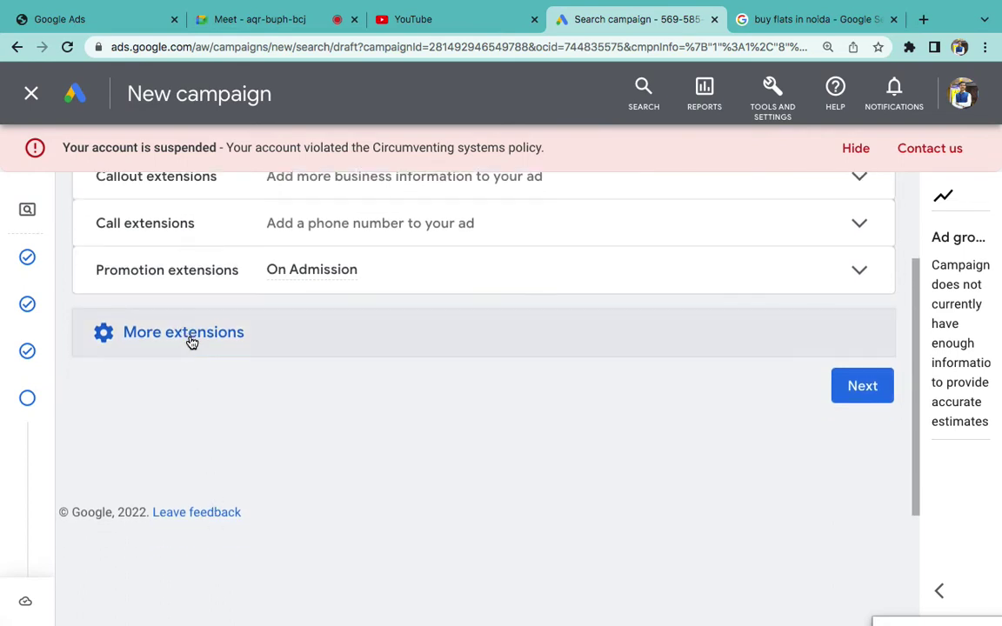
{"action": "left_click", "coordinate": [193, 340]}
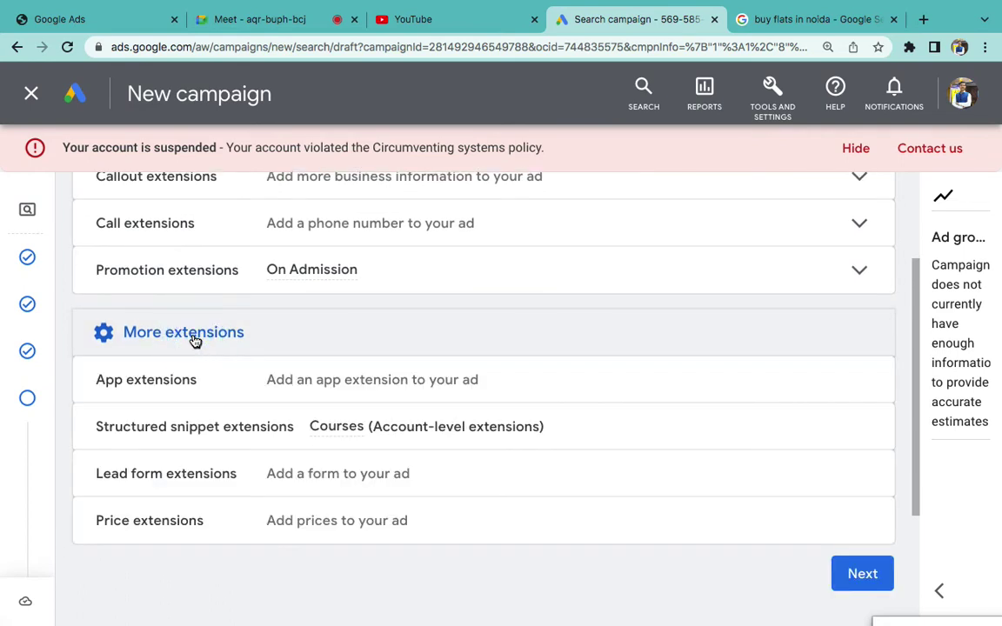
{"action": "scroll", "coordinate": [237, 374], "scroll_direction": "down", "scroll_amount": 1}
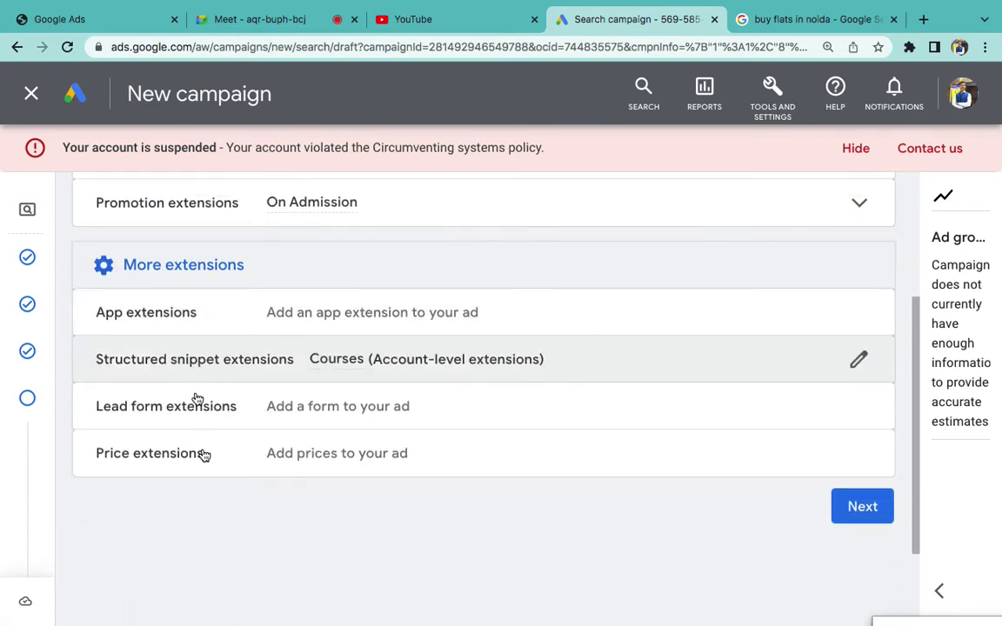
{"action": "left_click", "coordinate": [291, 470]}
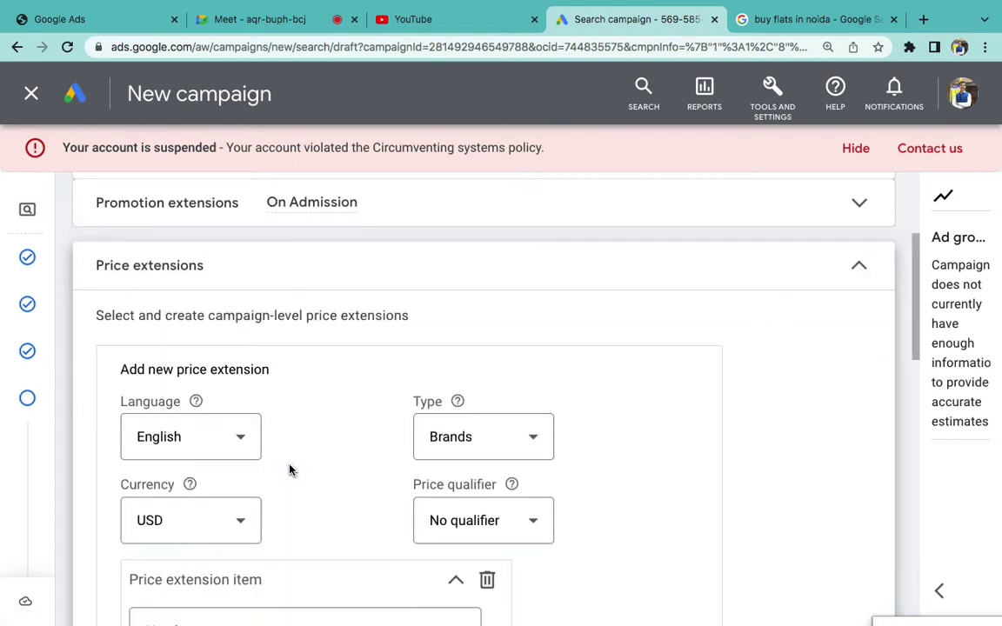
{"action": "scroll", "coordinate": [292, 470], "scroll_direction": "down", "scroll_amount": 2}
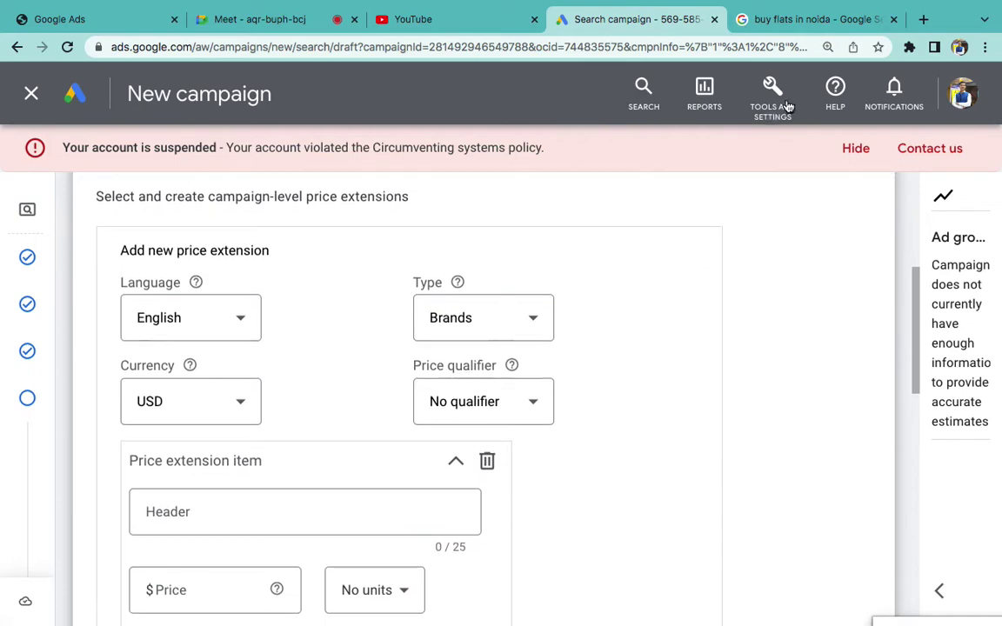
- Search Google for "price extension" in the open search results page and show the image results
{"action": "left_click", "coordinate": [783, 21]}
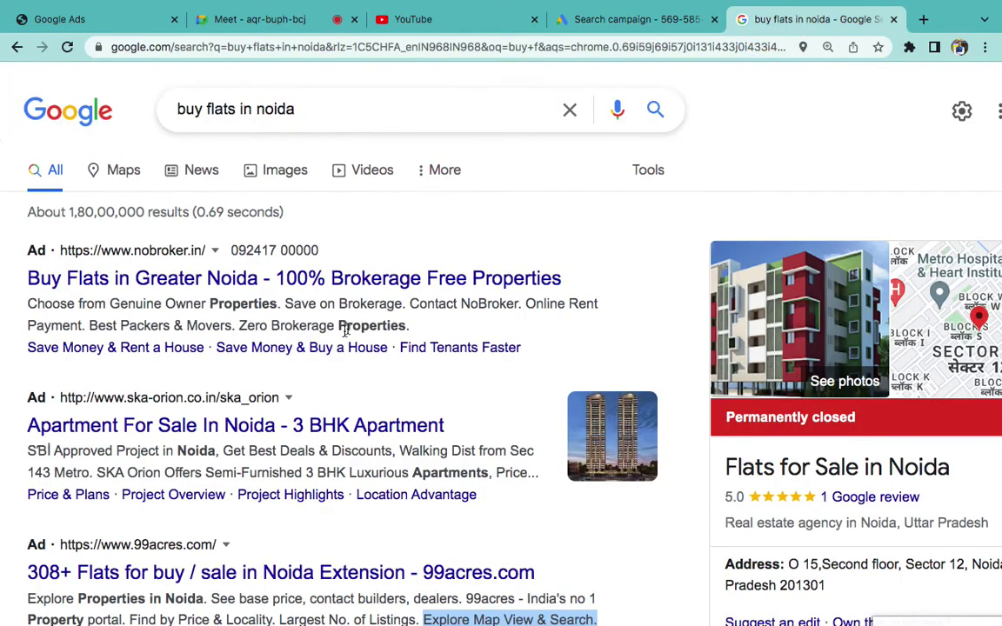
{"action": "triple_click", "coordinate": [299, 109]}
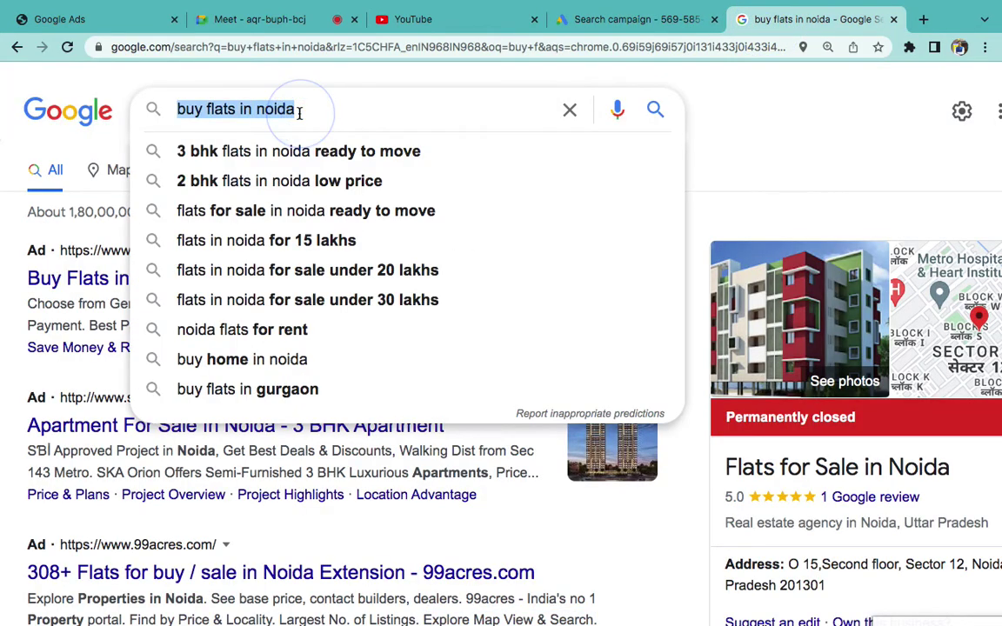
{"action": "type", "text": "price exten"}
{"action": "key", "text": "Down"}
{"action": "key", "text": "Return"}
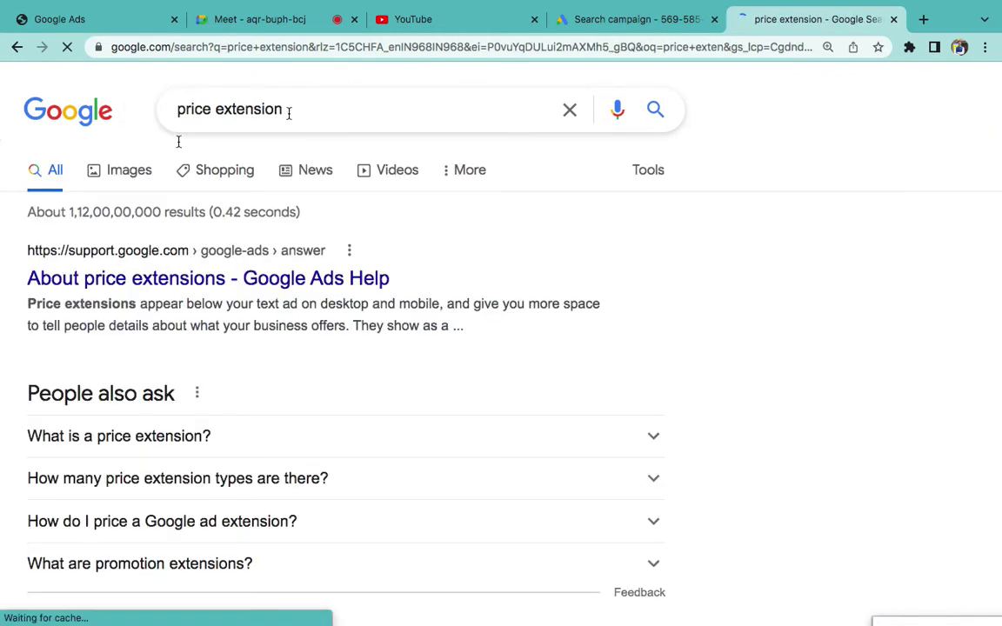
{"action": "left_click", "coordinate": [129, 171]}
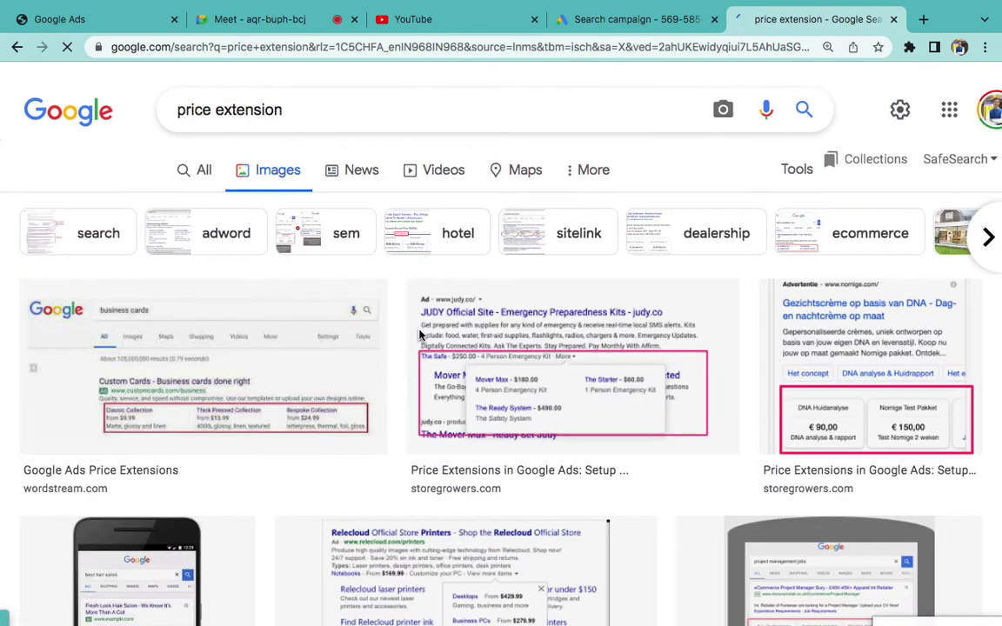
- Look at the price extension examples and open the "best hair salon" phone image in its own tab
{"action": "left_click", "coordinate": [264, 371]}
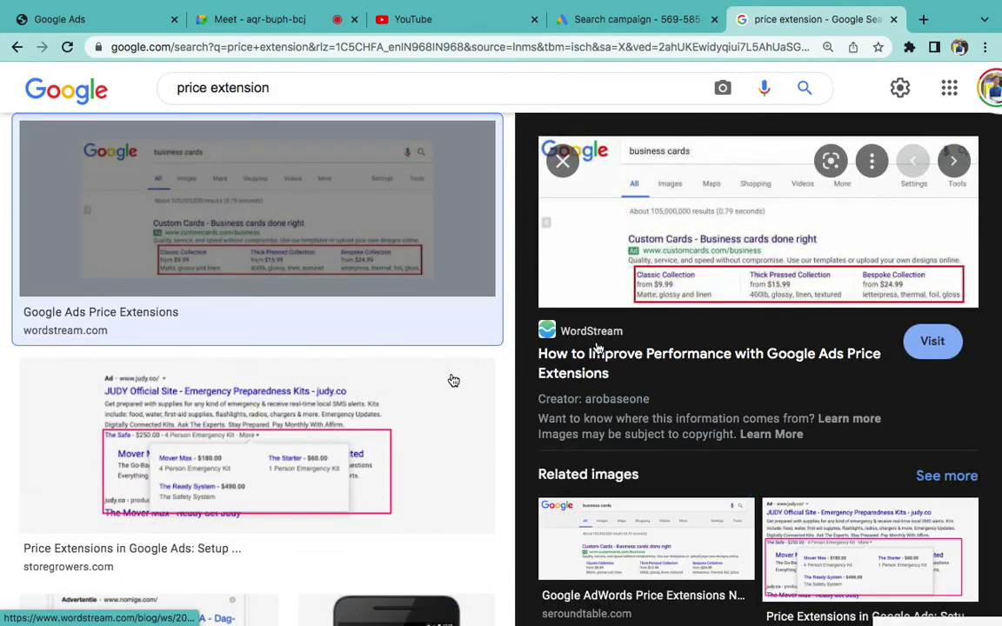
{"action": "scroll", "coordinate": [428, 409], "scroll_direction": "down", "scroll_amount": 3}
{"action": "left_click", "coordinate": [352, 398]}
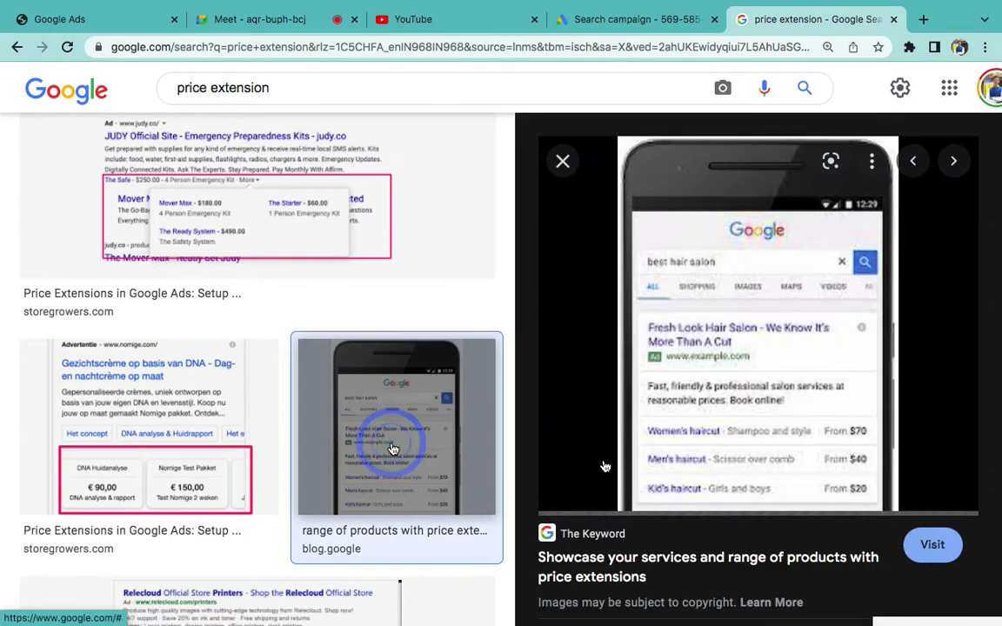
{"action": "right_click", "coordinate": [744, 441]}
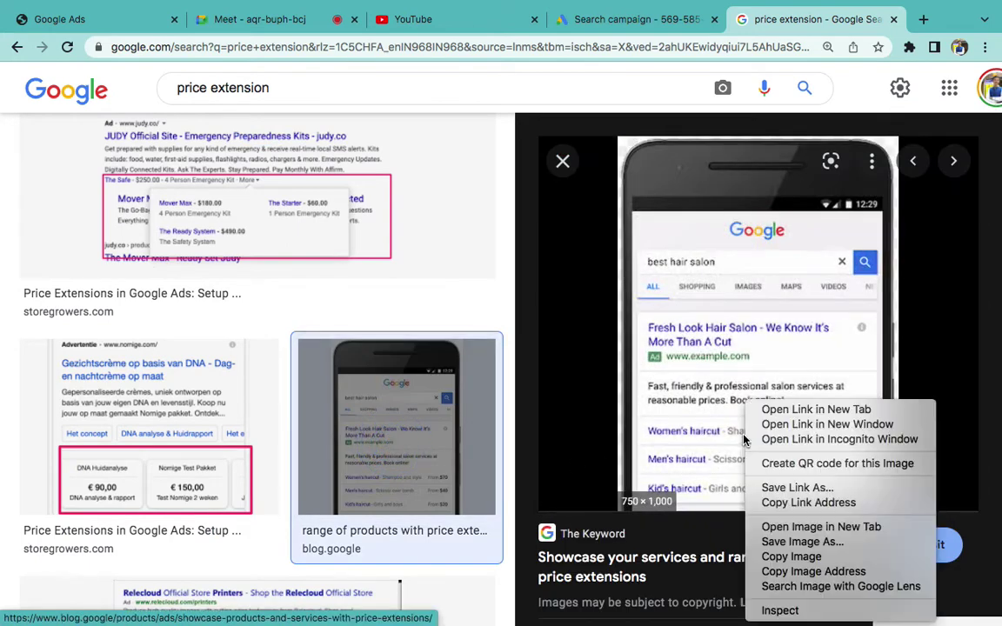
{"action": "left_click", "coordinate": [777, 526]}
{"action": "left_click", "coordinate": [792, 20]}
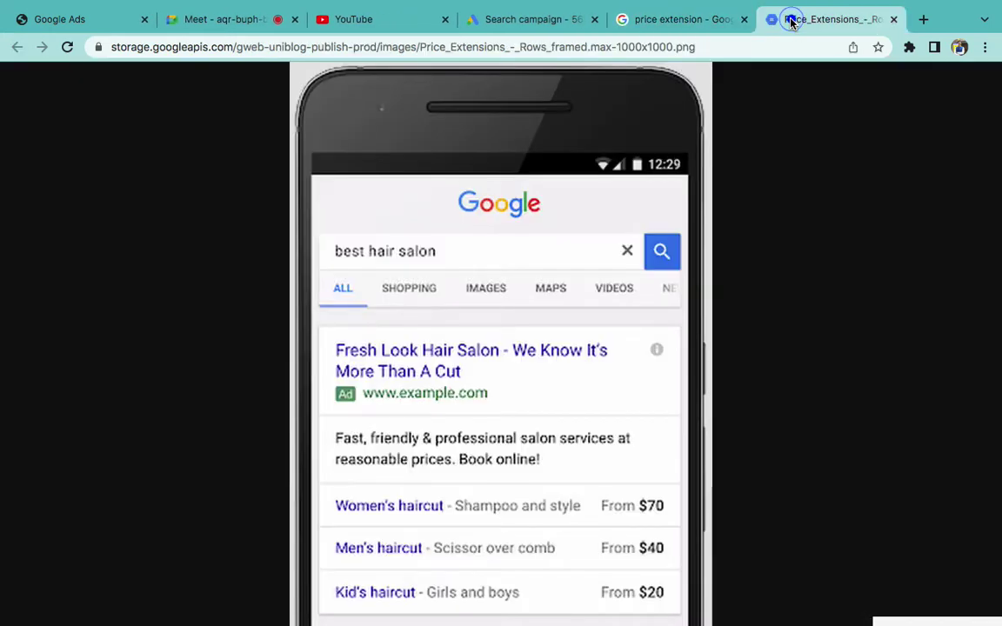
- Examine the haircut prices in the enlarged hair salon ad, and close the image and the image search results
{"action": "left_click", "coordinate": [580, 446]}
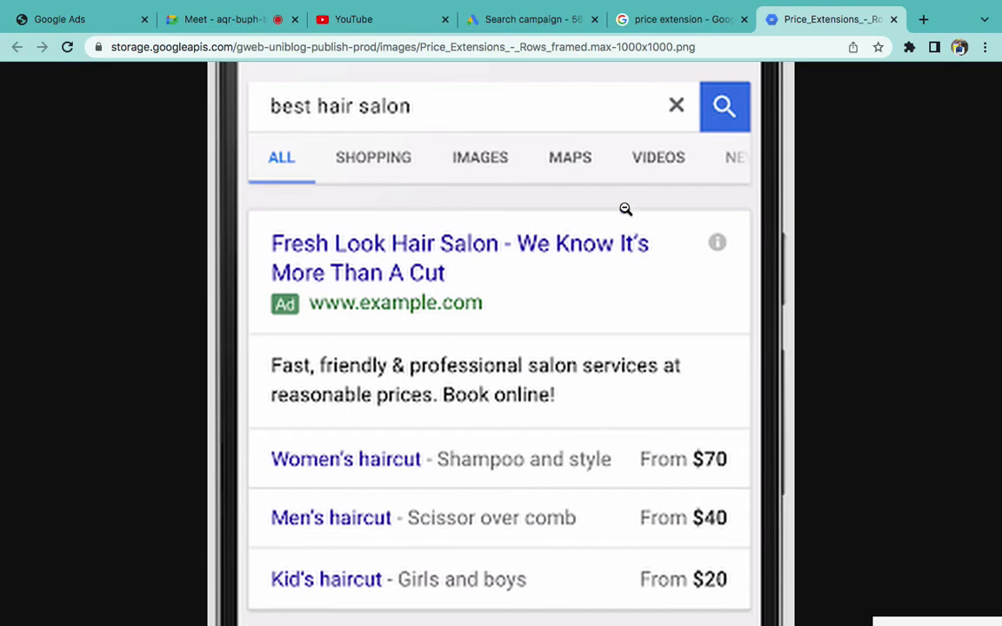
{"action": "left_click", "coordinate": [606, 295]}
{"action": "left_click", "coordinate": [607, 296]}
{"action": "scroll", "coordinate": [607, 295], "scroll_direction": "down", "scroll_amount": 5}
{"action": "left_click", "coordinate": [894, 19]}
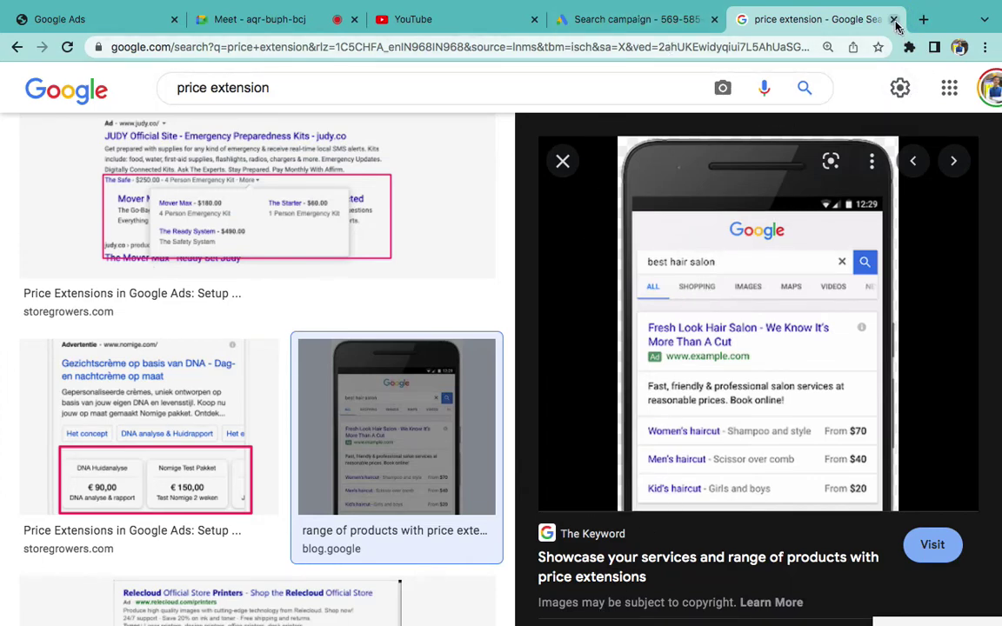
{"action": "left_click", "coordinate": [894, 19]}
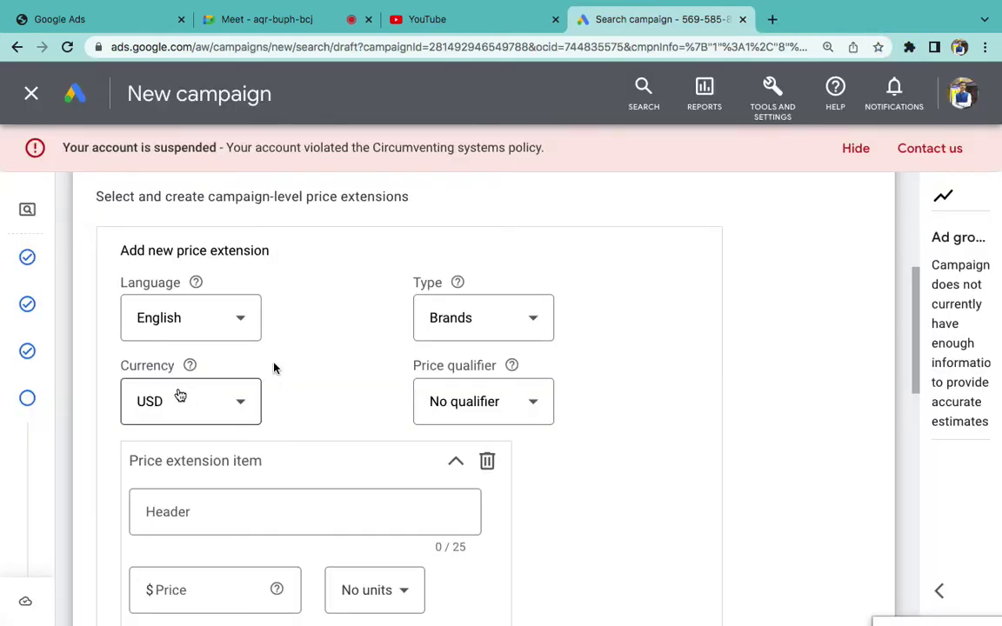
- Set the new price extension's currency to INR
{"action": "scroll", "coordinate": [266, 387], "scroll_direction": "up", "scroll_amount": 1}
{"action": "scroll", "coordinate": [289, 402], "scroll_direction": "down", "scroll_amount": 1}
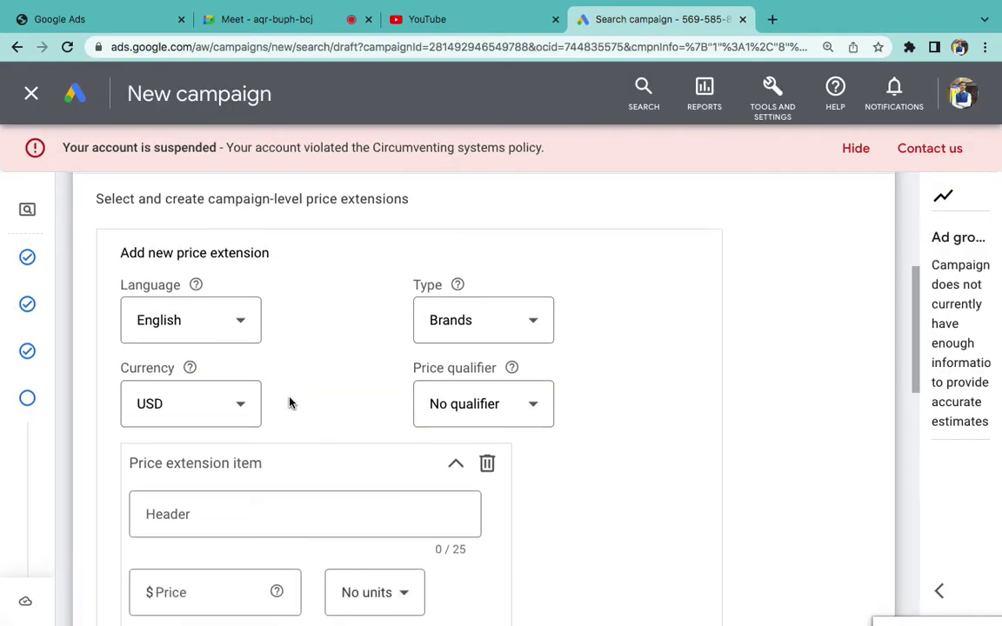
{"action": "left_click", "coordinate": [213, 416]}
{"action": "scroll", "coordinate": [213, 418], "scroll_direction": "up", "scroll_amount": 2}
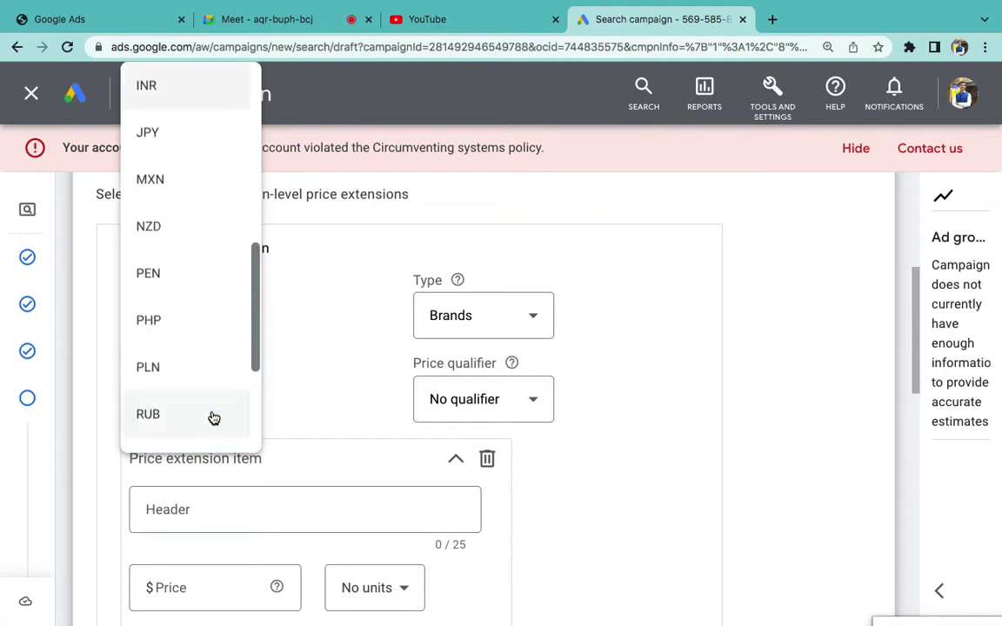
{"action": "left_click", "coordinate": [157, 99]}
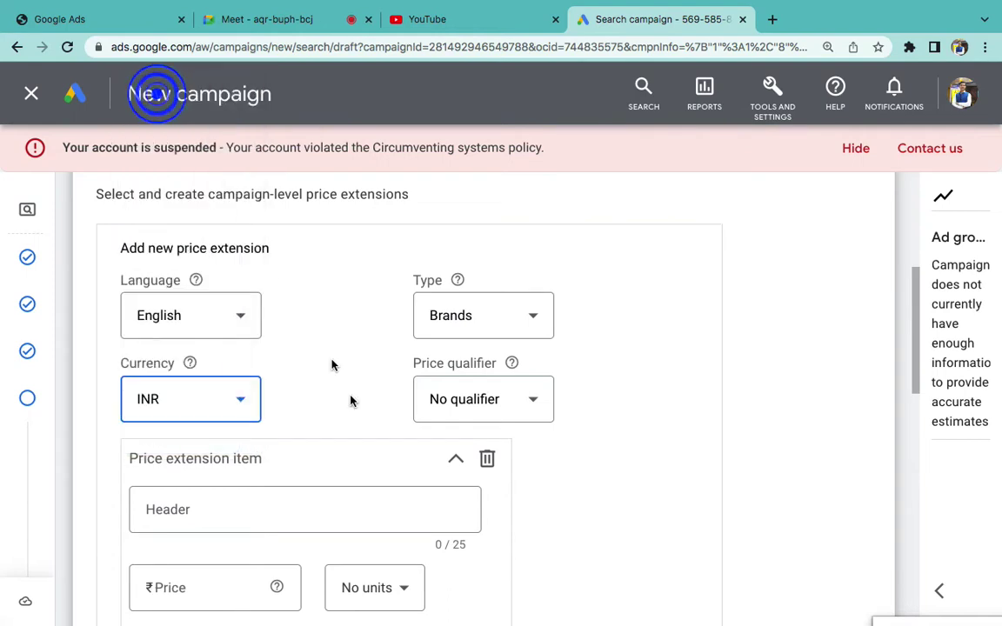
- Fill in the first price extension item with the header Class I-V, price ₹2,000 and description Admission Fee
{"action": "scroll", "coordinate": [349, 400], "scroll_direction": "down", "scroll_amount": 3}
{"action": "left_click", "coordinate": [251, 394]}
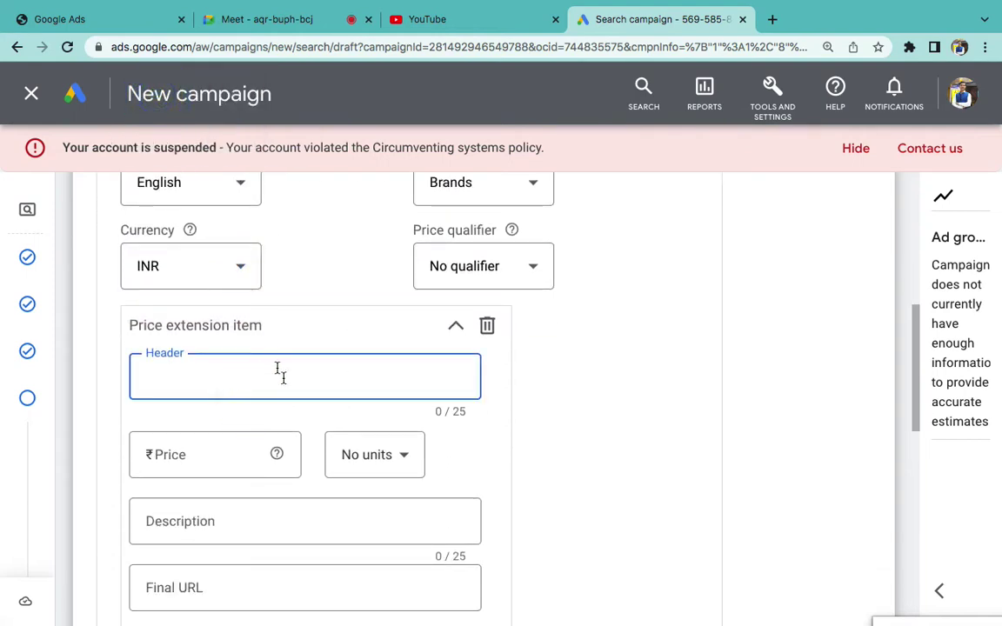
{"action": "type", "text": "Class I"}
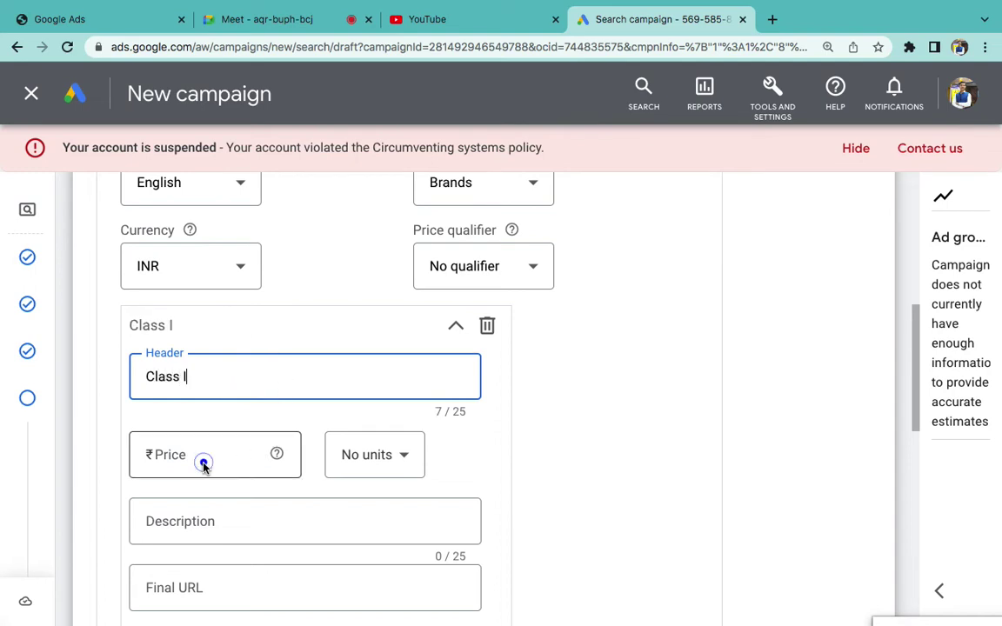
{"action": "left_click", "coordinate": [203, 467]}
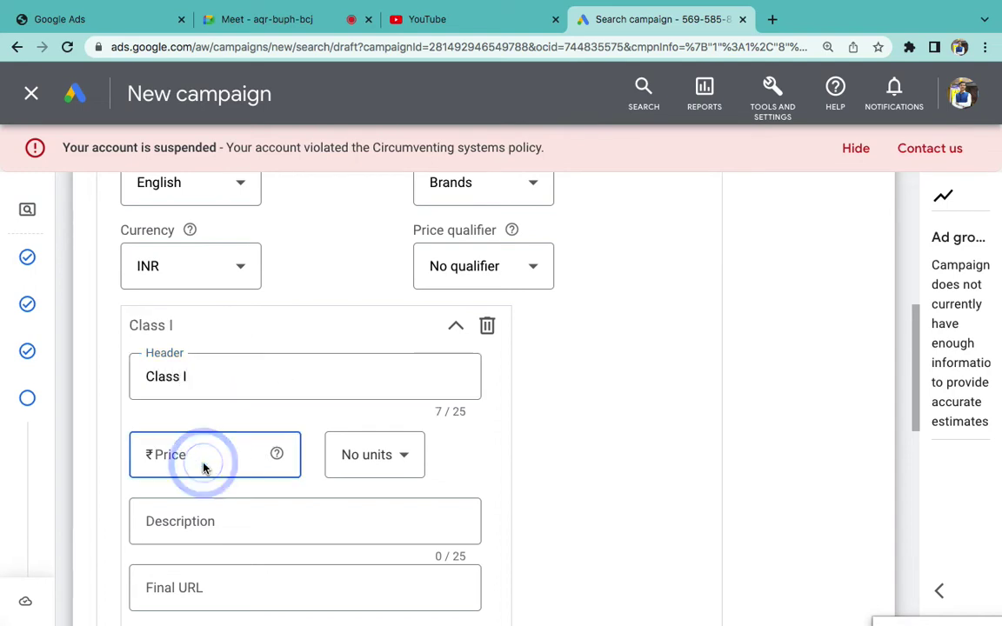
{"action": "left_click", "coordinate": [193, 510]}
{"action": "type", "text": "Admission Fee"}
{"action": "left_click", "coordinate": [224, 590]}
{"action": "left_click", "coordinate": [225, 364]}
{"action": "type", "text": "-V"}
{"action": "scroll", "coordinate": [214, 376], "scroll_direction": "down", "scroll_amount": 2}
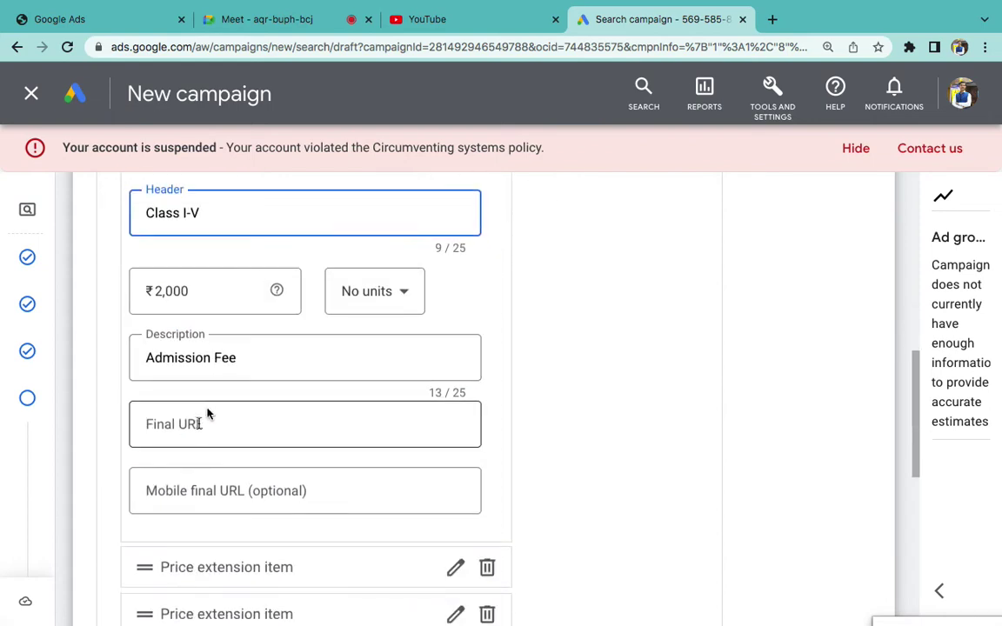
{"action": "left_click", "coordinate": [187, 425]}
{"action": "type", "text": "www."}
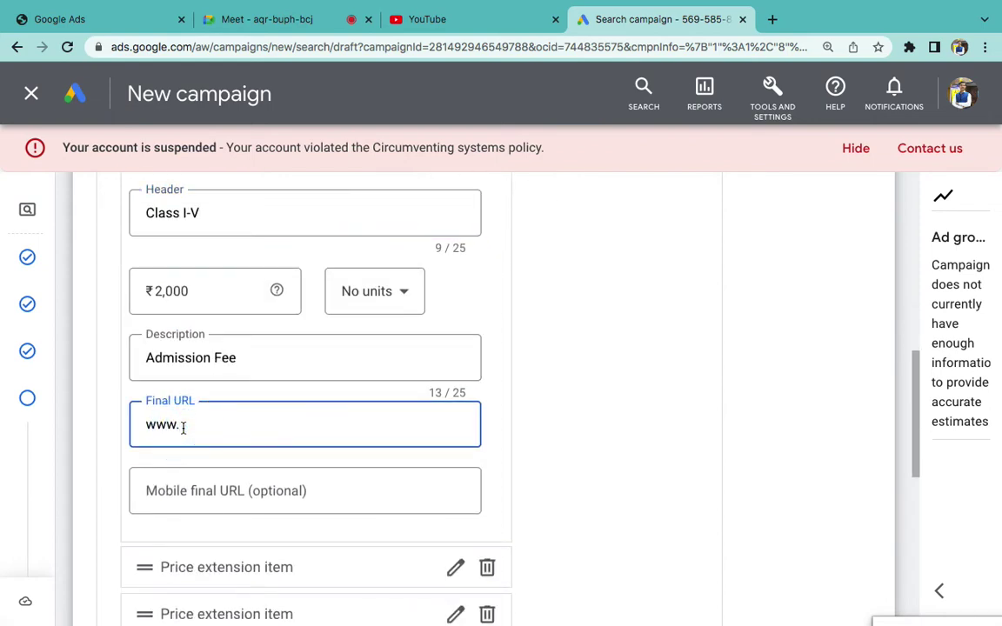
{"action": "type", "text": "dps.com"}
{"action": "scroll", "coordinate": [183, 426], "scroll_direction": "down", "scroll_amount": 1}
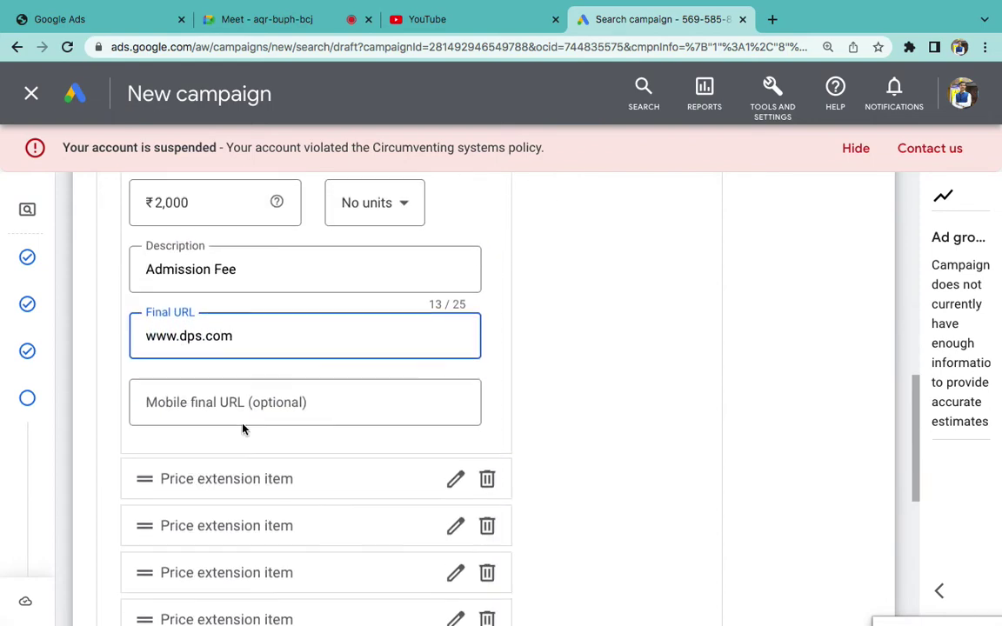
- Open the second price extension item for editing, and enter the header Class V-IX and the value 5000
{"action": "left_click", "coordinate": [452, 479]}
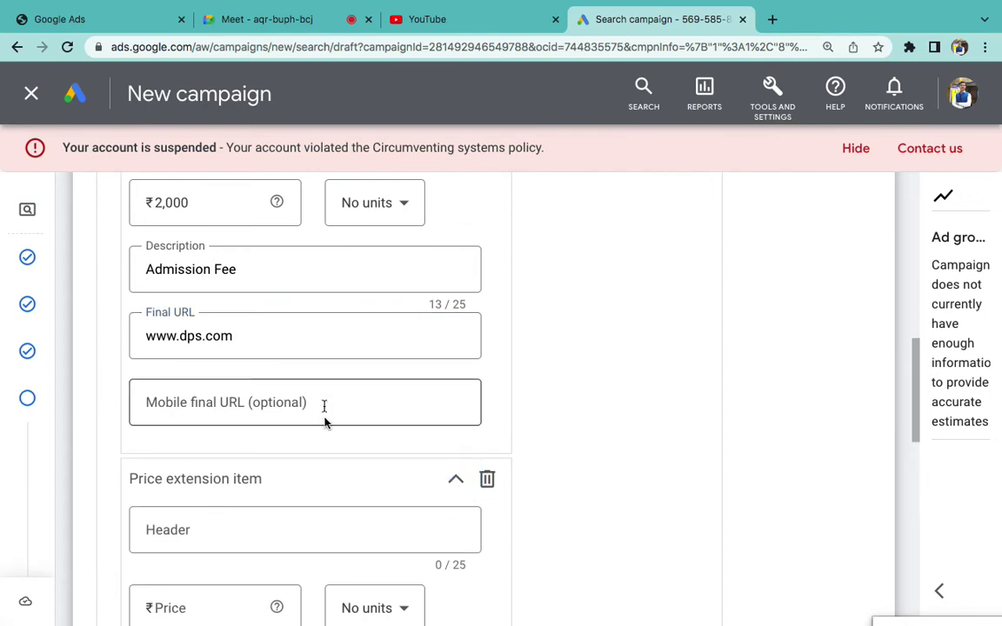
{"action": "scroll", "coordinate": [324, 418], "scroll_direction": "down", "scroll_amount": 3}
{"action": "left_click", "coordinate": [237, 300]}
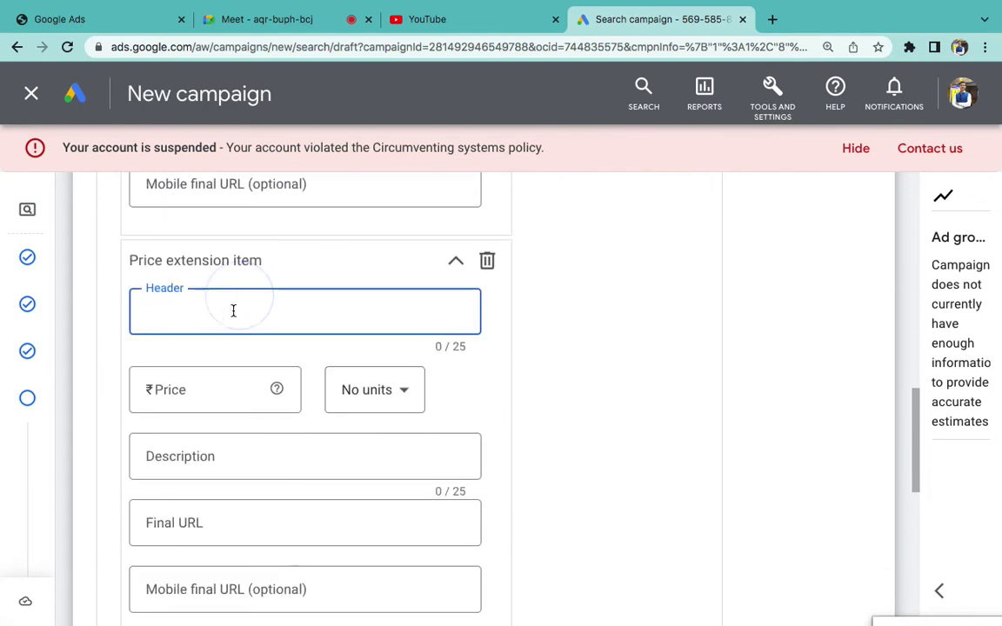
{"action": "type", "text": "Class V-IX"}
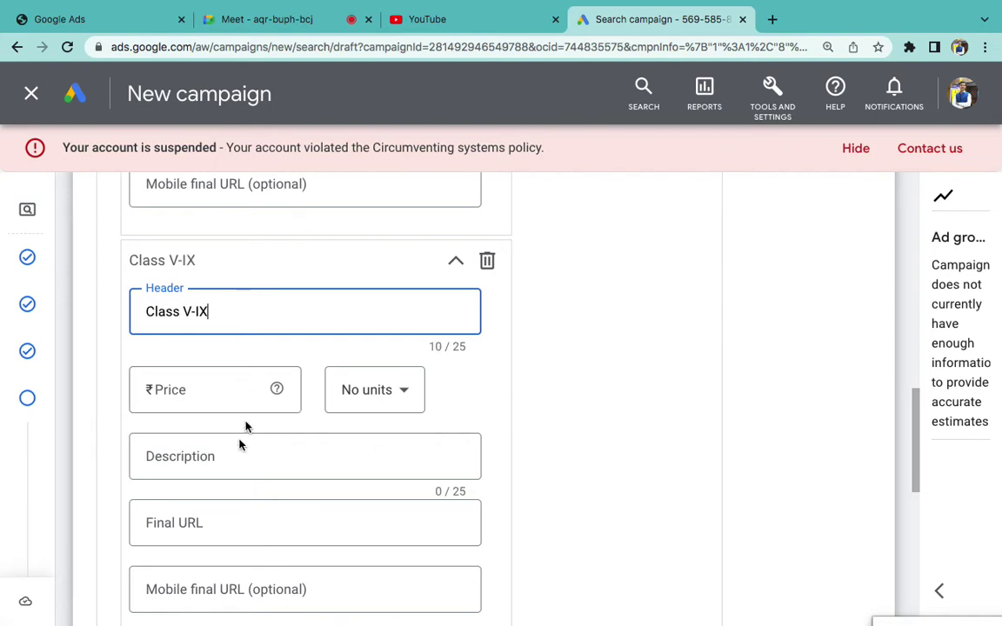
{"action": "left_click", "coordinate": [231, 457]}
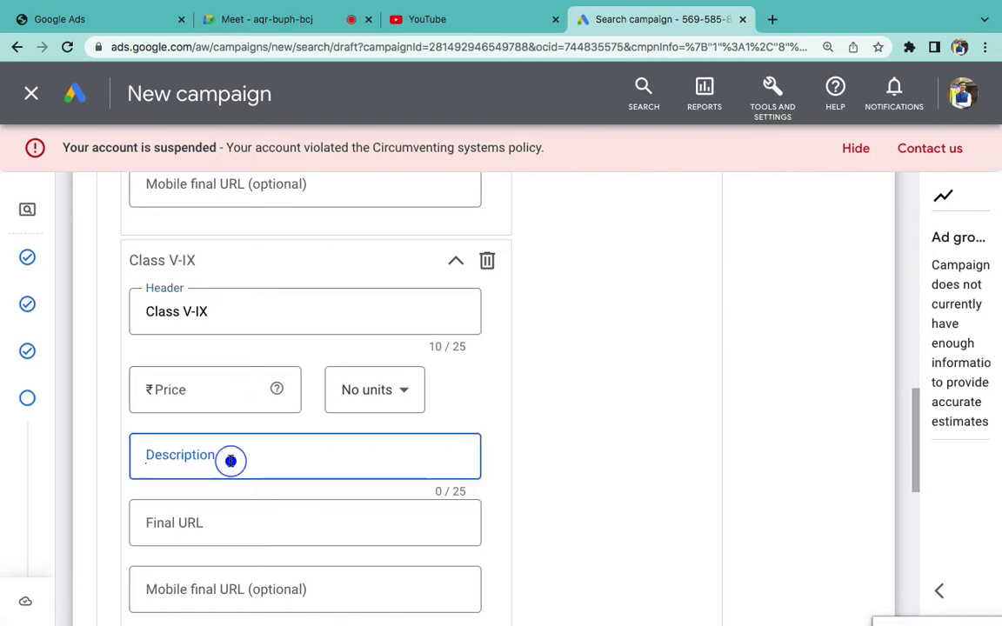
{"action": "type", "text": "5000"}
{"action": "left_click", "coordinate": [217, 529]}
- Try to save the price extension, and cancel its creation to return to the extensions overview
{"action": "scroll", "coordinate": [217, 537], "scroll_direction": "up", "scroll_amount": 3}
{"action": "scroll", "coordinate": [240, 346], "scroll_direction": "up", "scroll_amount": 10}
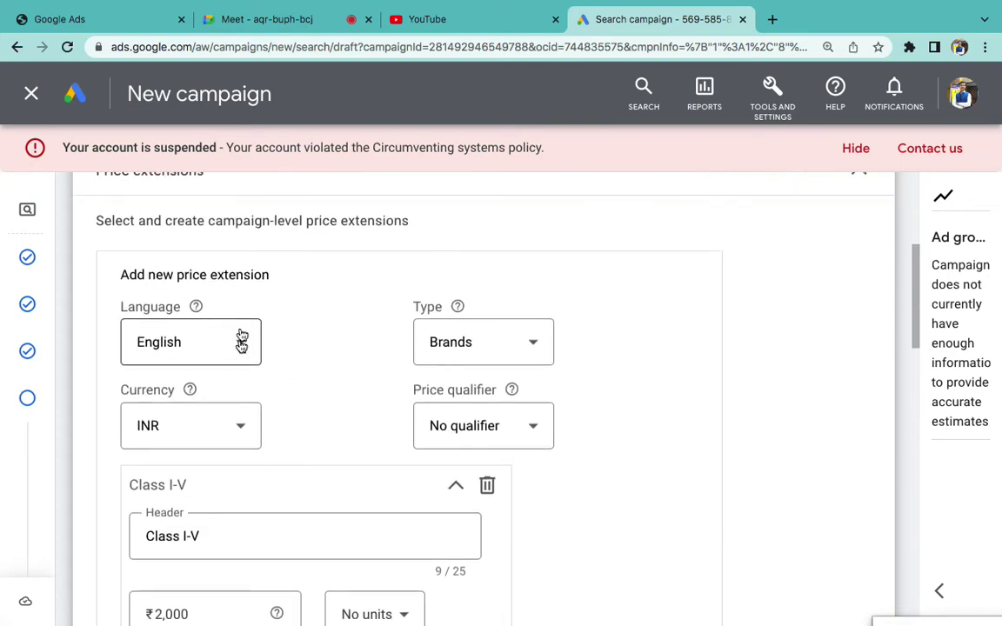
{"action": "scroll", "coordinate": [383, 394], "scroll_direction": "down", "scroll_amount": 15}
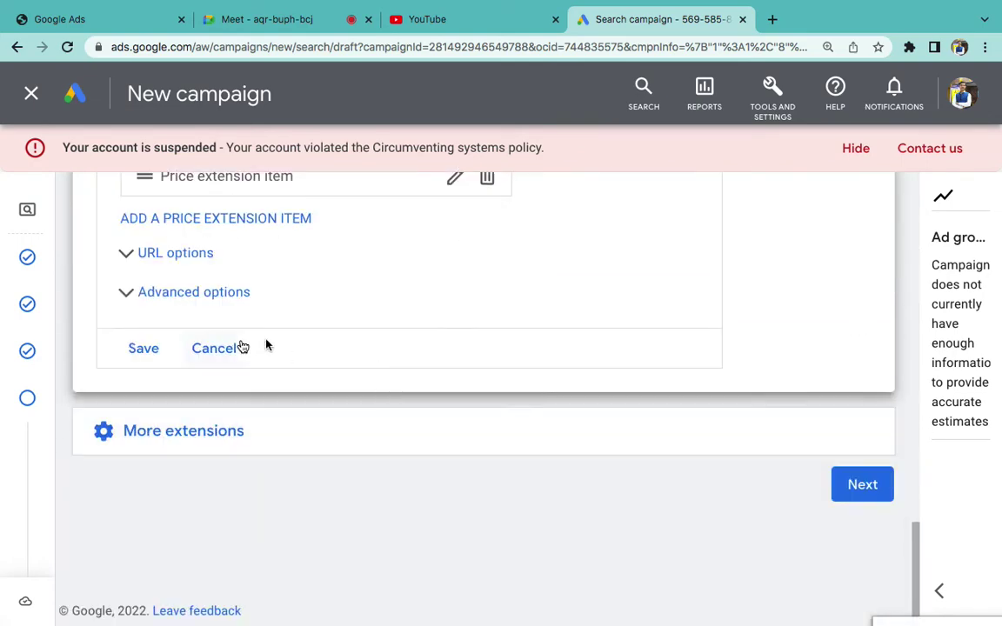
{"action": "left_click", "coordinate": [143, 349]}
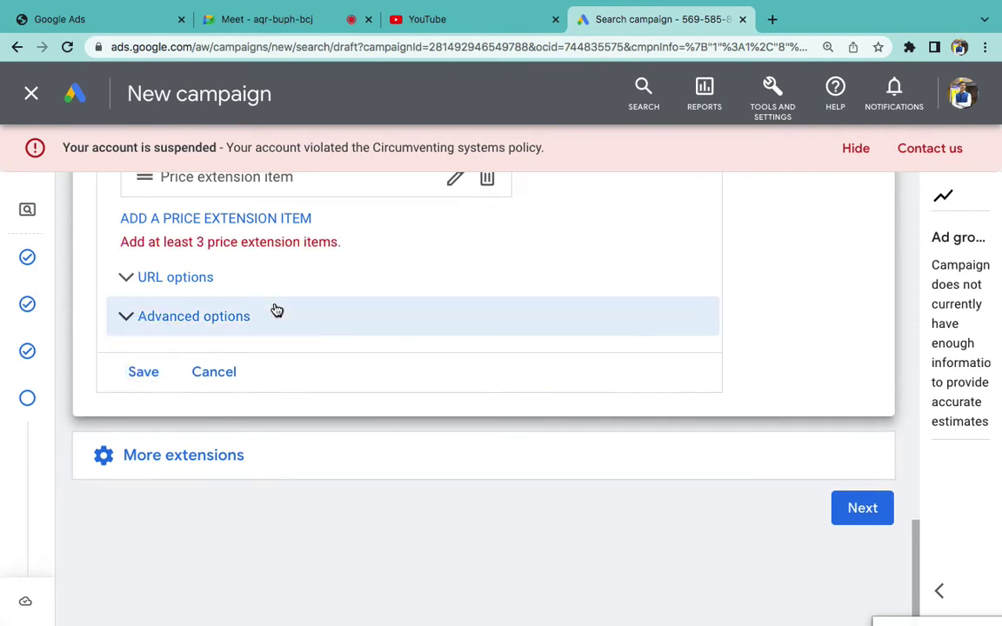
{"action": "scroll", "coordinate": [275, 310], "scroll_direction": "up", "scroll_amount": 2}
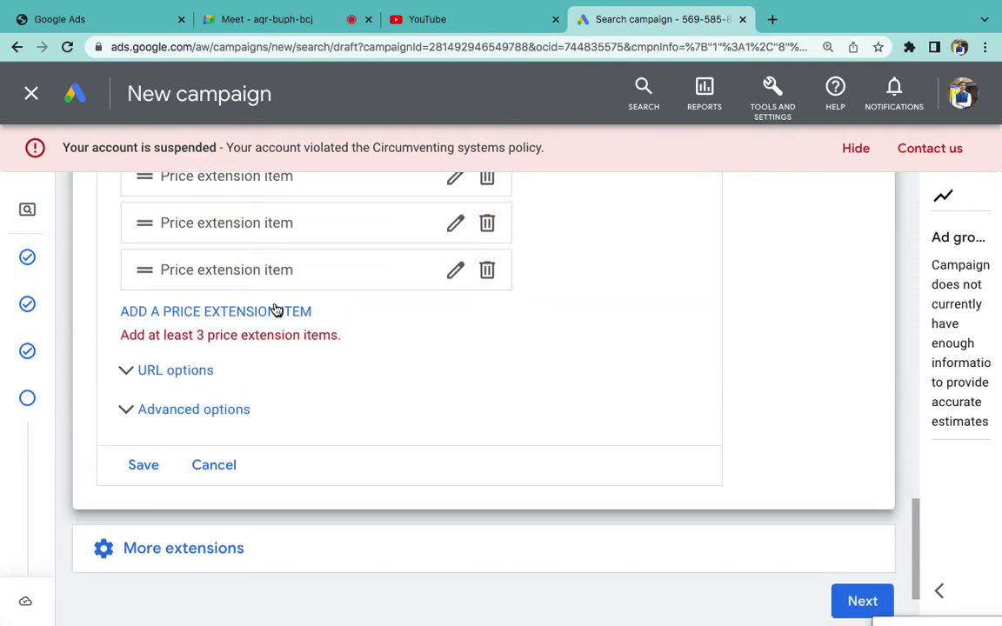
{"action": "triple_click", "coordinate": [220, 334]}
{"action": "scroll", "coordinate": [221, 335], "scroll_direction": "up", "scroll_amount": 2}
{"action": "scroll", "coordinate": [220, 335], "scroll_direction": "down", "scroll_amount": 2}
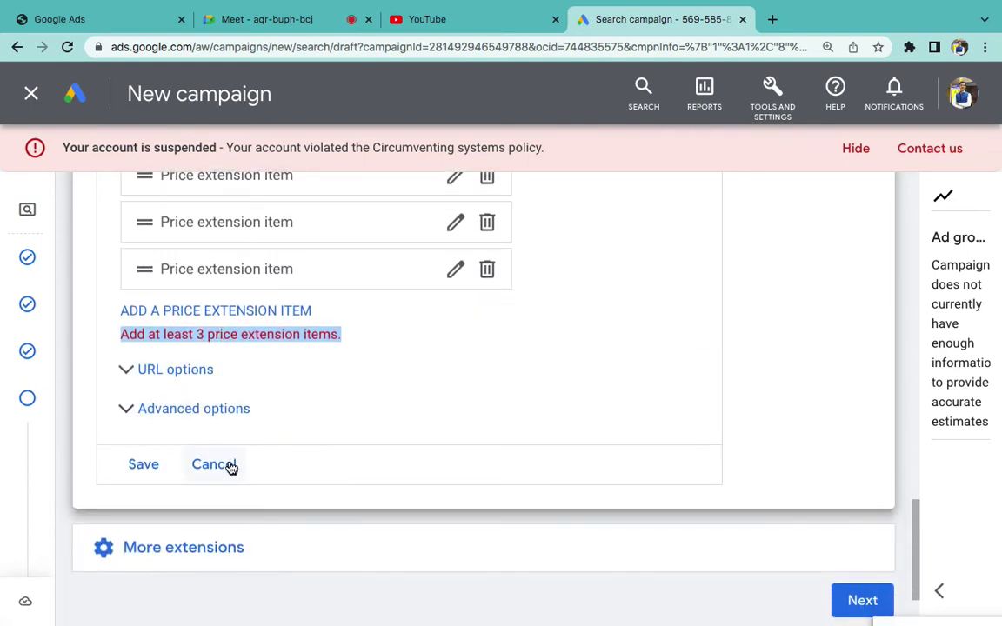
{"action": "left_click", "coordinate": [231, 468]}
{"action": "left_click", "coordinate": [374, 389]}
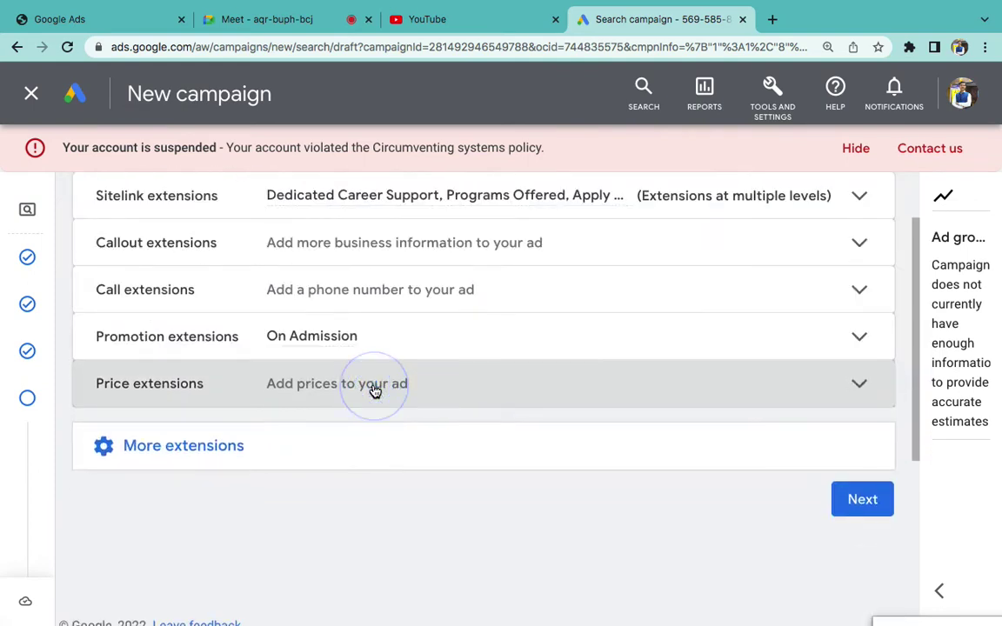
{"action": "scroll", "coordinate": [374, 392], "scroll_direction": "up", "scroll_amount": 1}
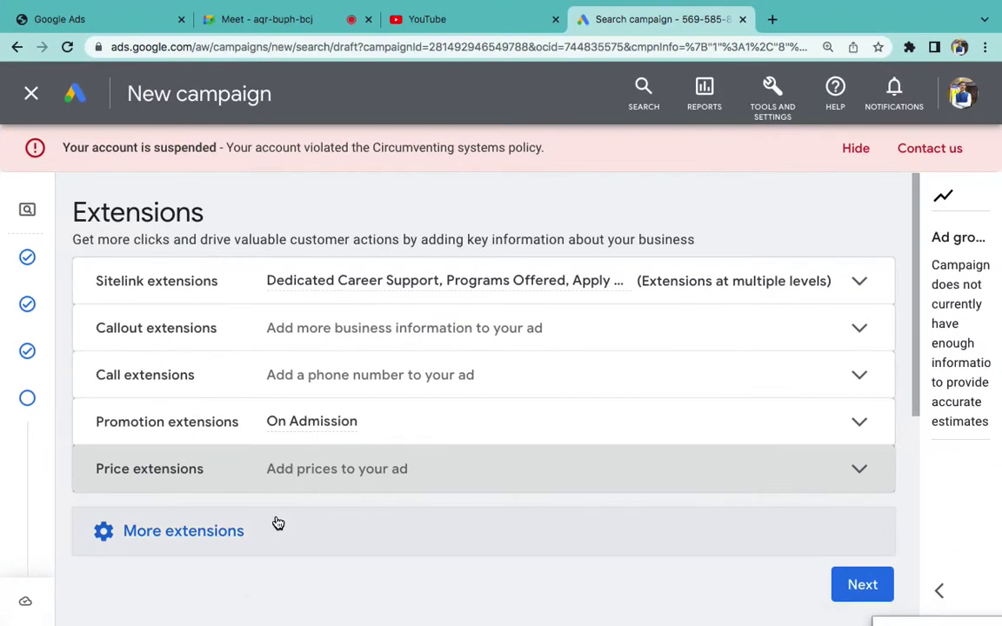
- Switch to the Word document and colour the "Lead Extension" list entry red
{"action": "key", "text": "ctrl+Left"}
{"action": "triple_click", "coordinate": [402, 539]}
{"action": "scroll", "coordinate": [401, 543], "scroll_direction": "down", "scroll_amount": 2}
{"action": "left_click", "coordinate": [318, 89]}
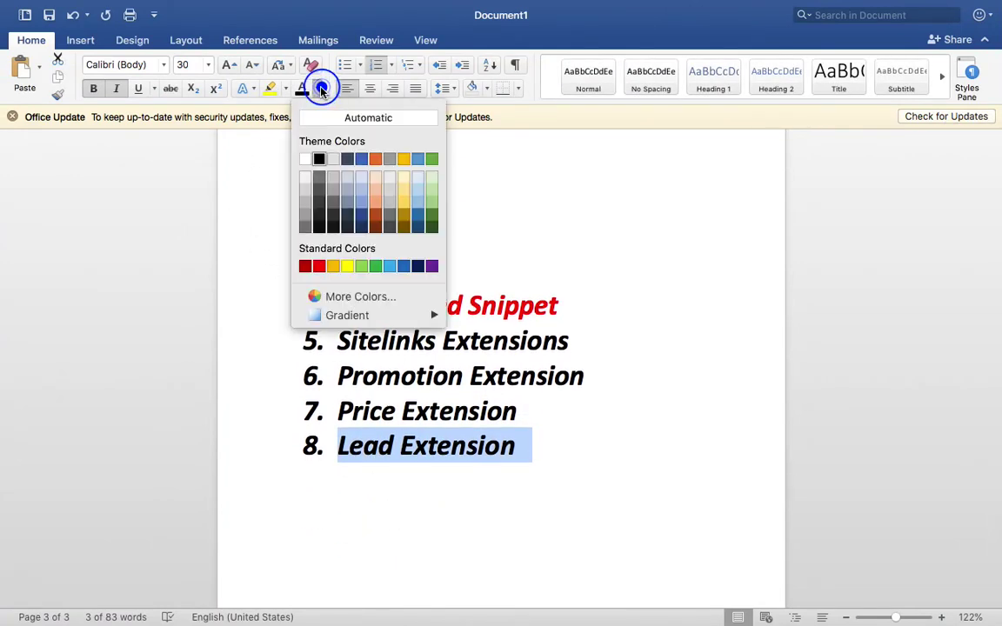
{"action": "left_click", "coordinate": [319, 266]}
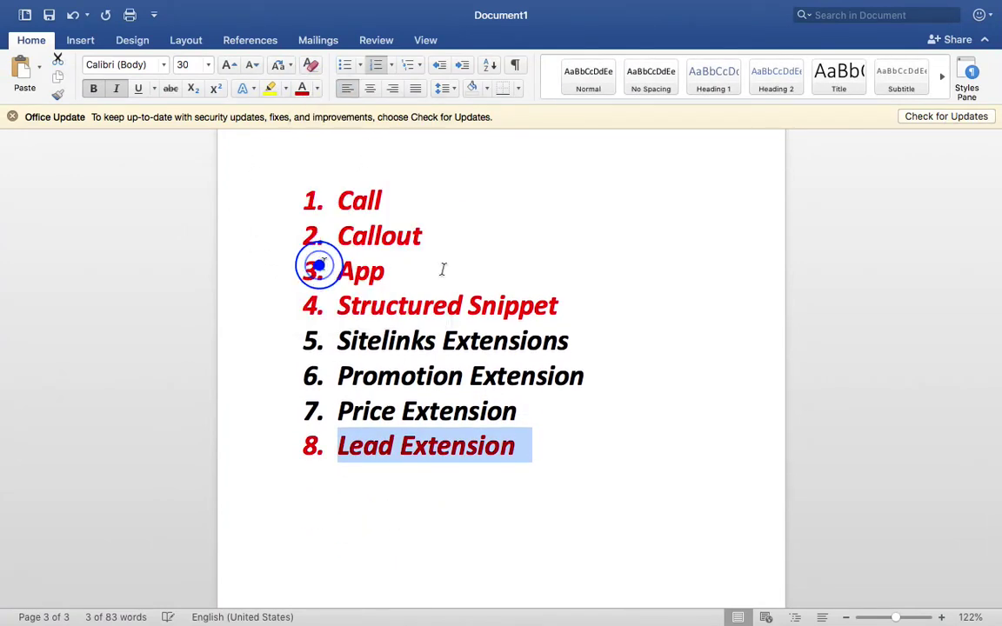
- Delete the App and Structured Snippet entries from the numbered extension list
{"action": "left_click", "coordinate": [498, 271]}
{"action": "left_click_drag", "start_coordinate": [470, 278], "coordinate": [310, 249]}
{"action": "key", "text": "BackSpace"}
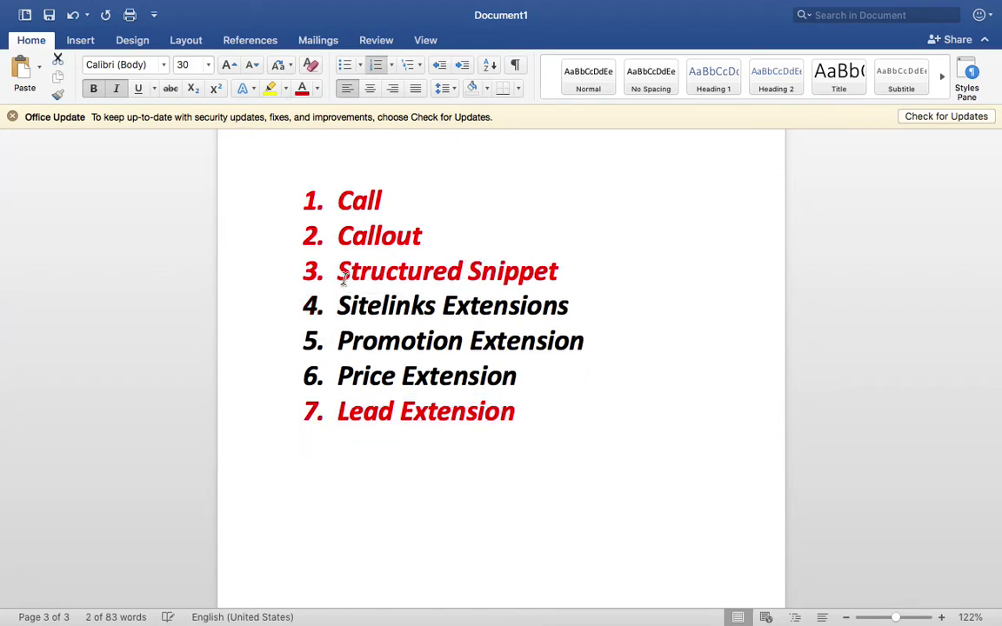
{"action": "left_click_drag", "start_coordinate": [578, 282], "coordinate": [357, 257]}
{"action": "key", "text": "BackSpace"}
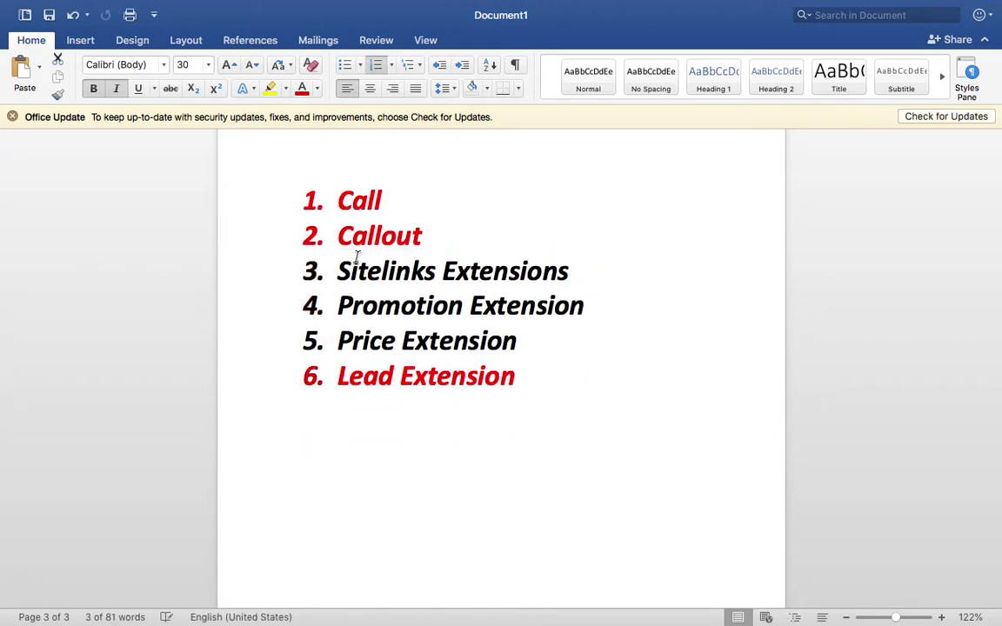
- Undo the last deletion, and remove the Structured Snippet, Sitelinks Extensions, Promotion Extension and Price Extension entries from the list
{"action": "left_click_drag", "start_coordinate": [589, 355], "coordinate": [376, 293]}
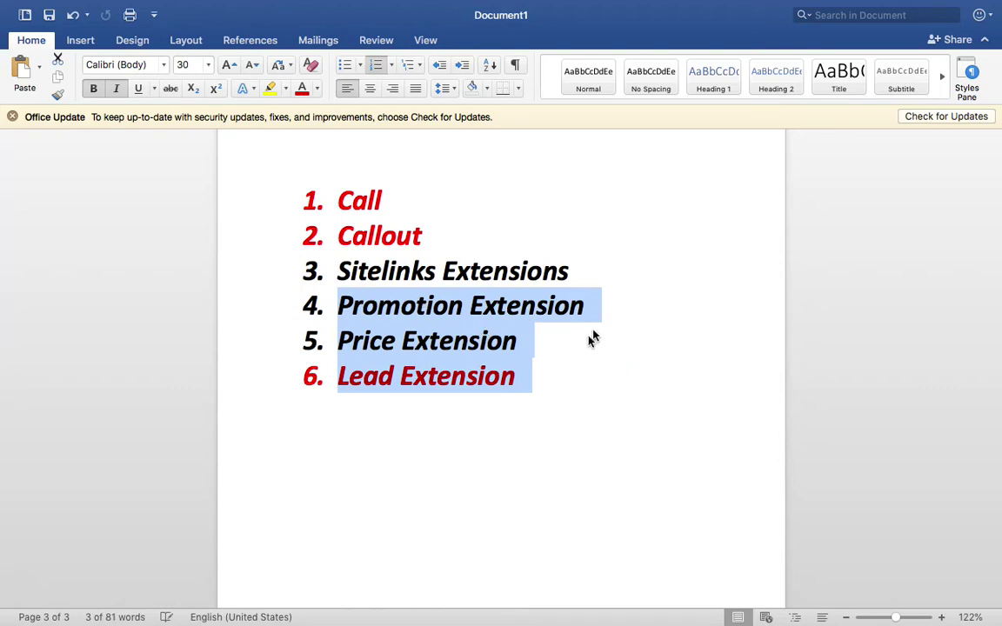
{"action": "left_click", "coordinate": [472, 216]}
{"action": "key", "text": "super+z"}
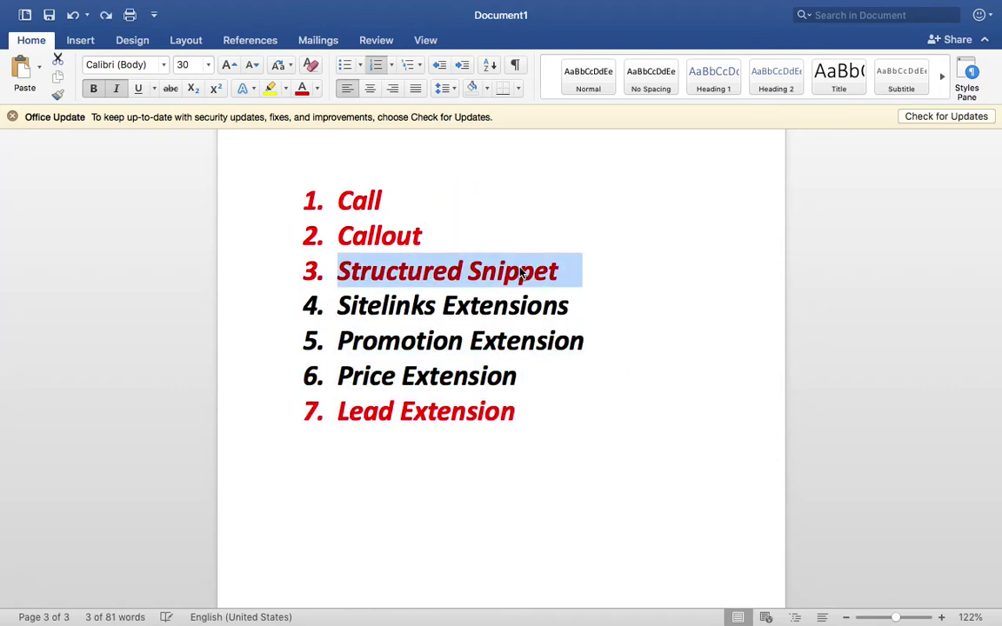
{"action": "key", "text": "BackSpace"}
{"action": "left_click", "coordinate": [551, 340], "text": "shift"}
{"action": "key", "text": "BackSpace"}
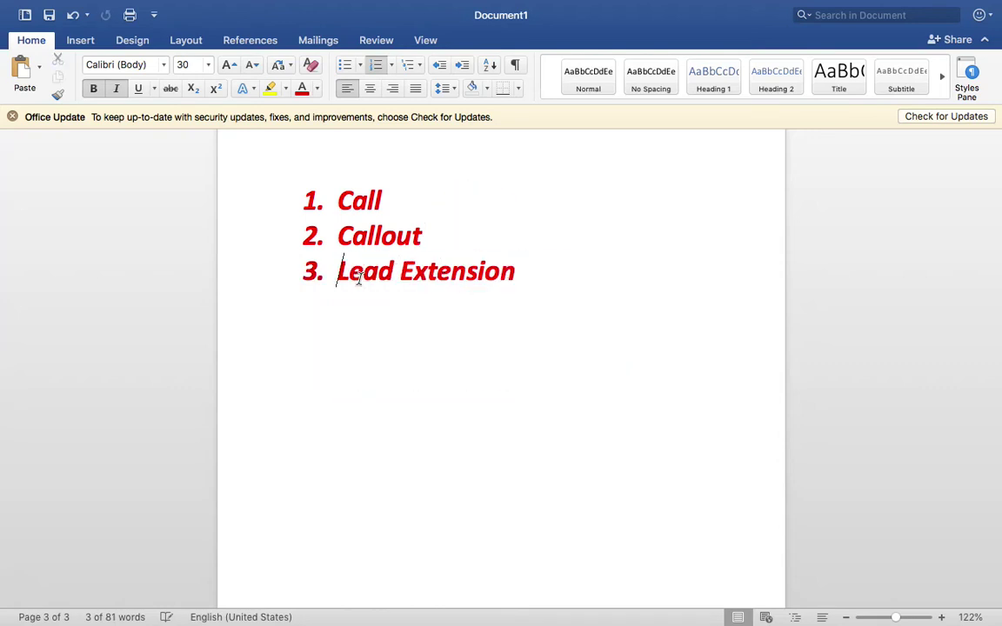
- Insert a new "Sitelink" entry below Callout in the numbered list
{"action": "left_click", "coordinate": [441, 250]}
{"action": "key", "text": "Return"}
{"action": "type", "text": "Sitelink"}
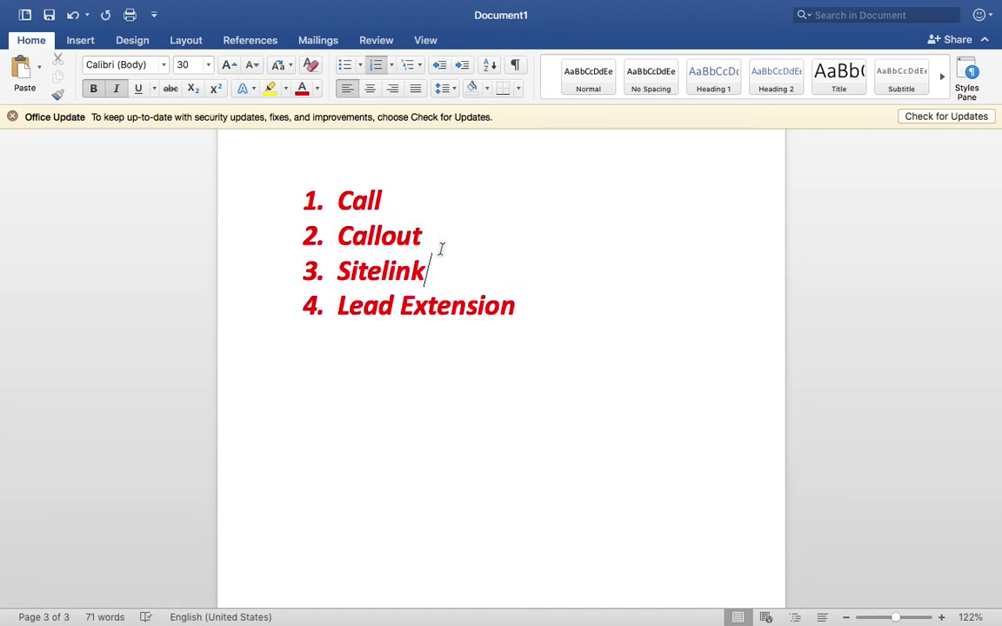
{"action": "left_click", "coordinate": [418, 239]}
{"action": "double_click", "coordinate": [409, 270]}
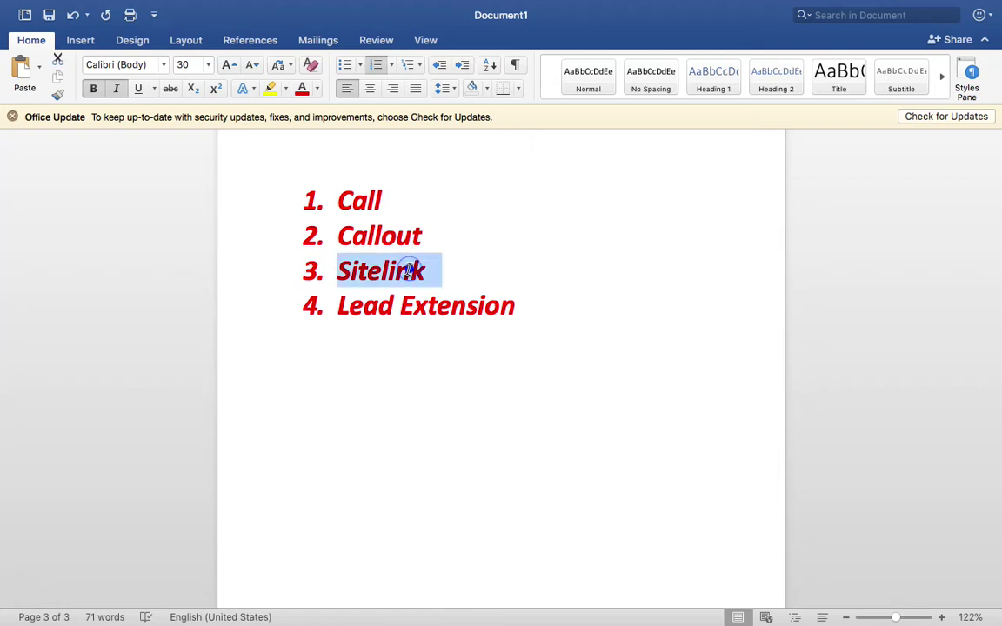
{"action": "triple_click", "coordinate": [430, 295]}
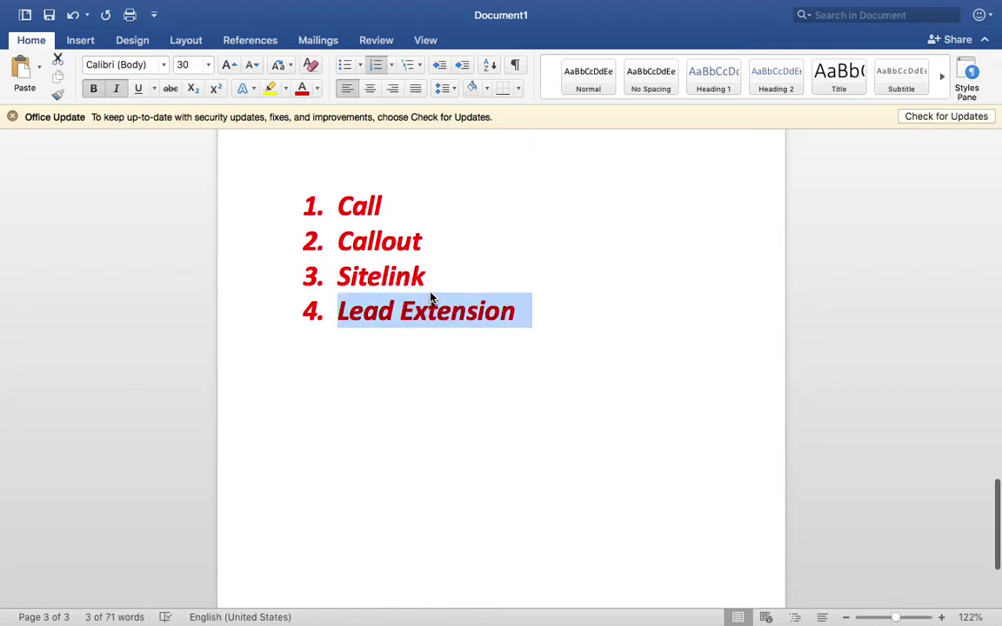
- Switch to Chrome, search Google for "buy glasses online" in a new tab and look over the extensions in the result ads
{"action": "key", "text": "super+Tab"}
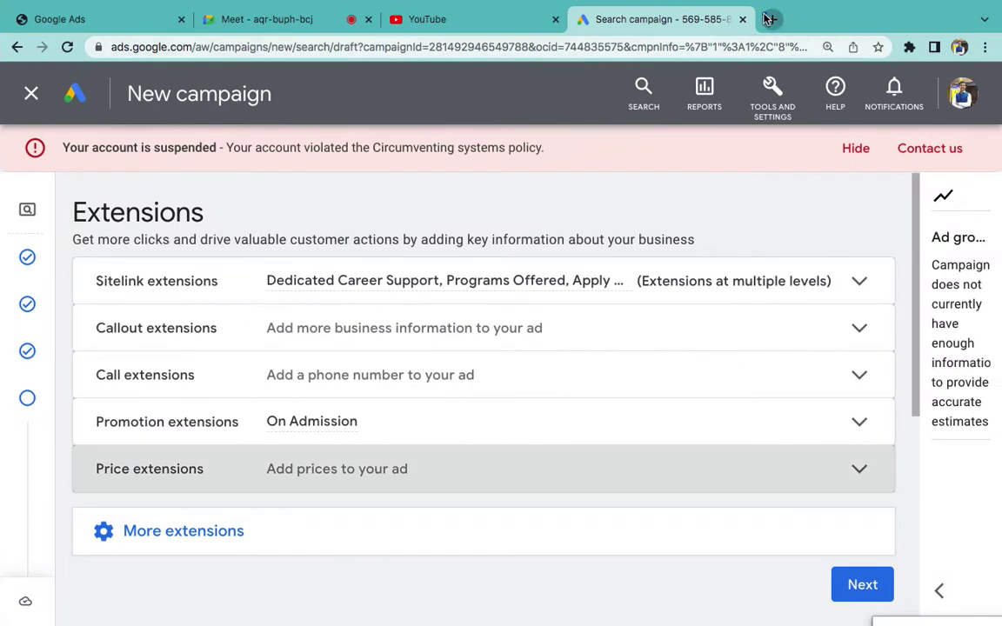
{"action": "left_click", "coordinate": [769, 20]}
{"action": "type", "text": "b"}
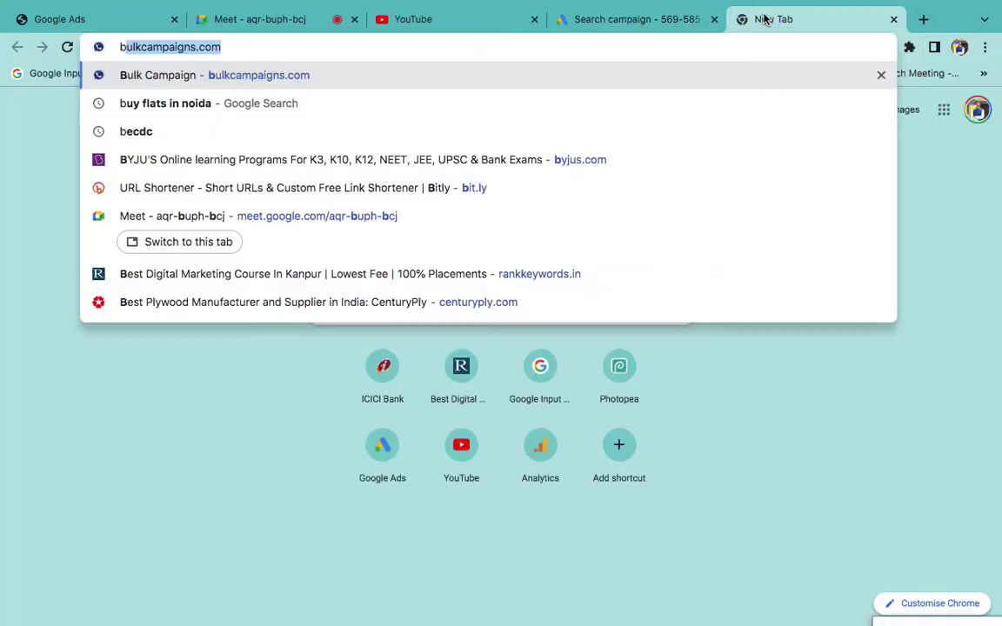
{"action": "type", "text": "uy glass"}
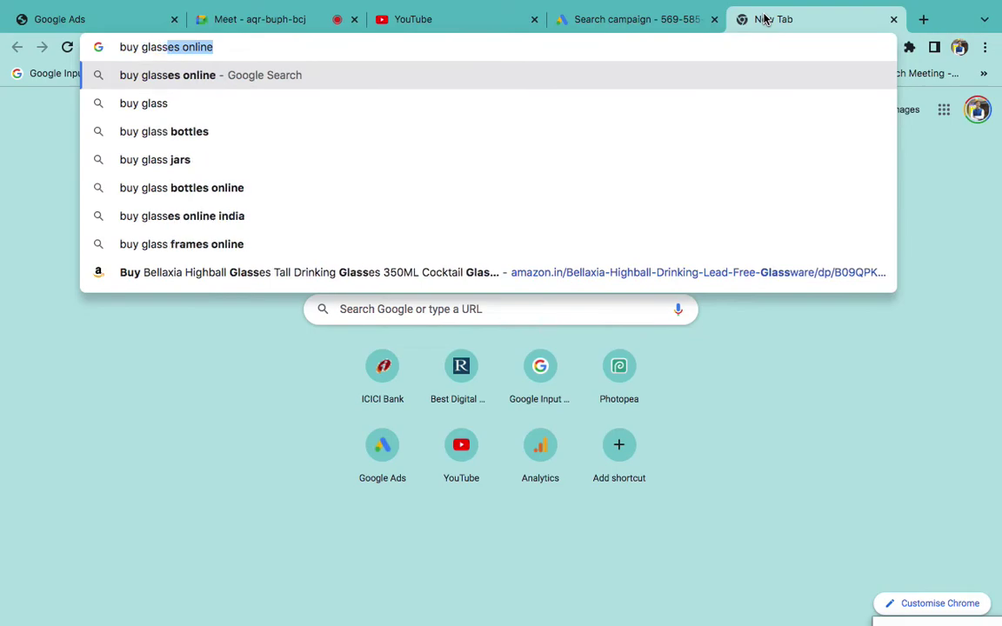
{"action": "key", "text": "Return"}
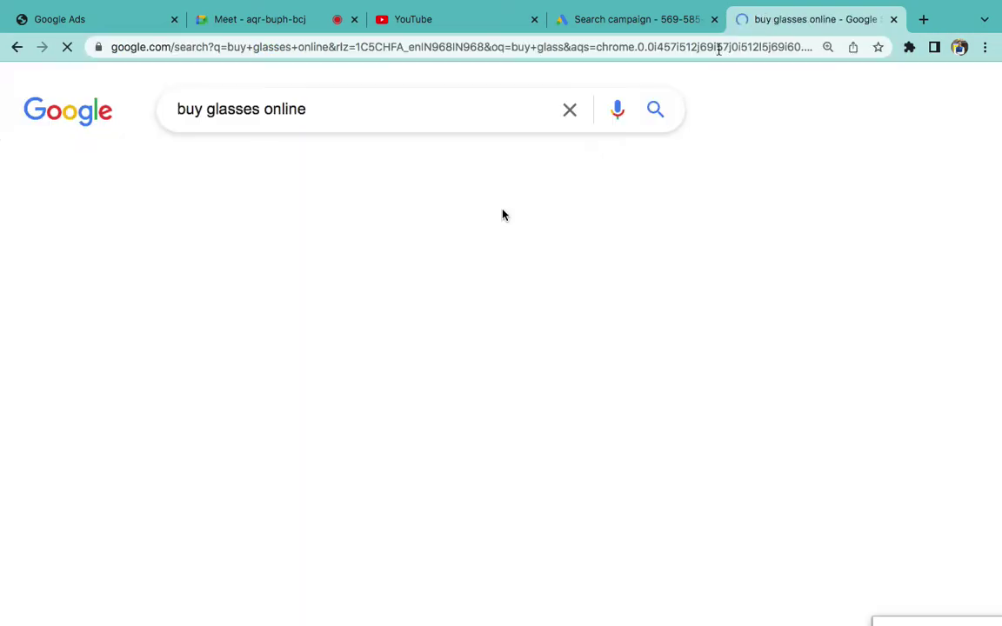
{"action": "scroll", "coordinate": [251, 394], "scroll_direction": "down", "scroll_amount": 3}
{"action": "scroll", "coordinate": [251, 394], "scroll_direction": "up", "scroll_amount": 3}
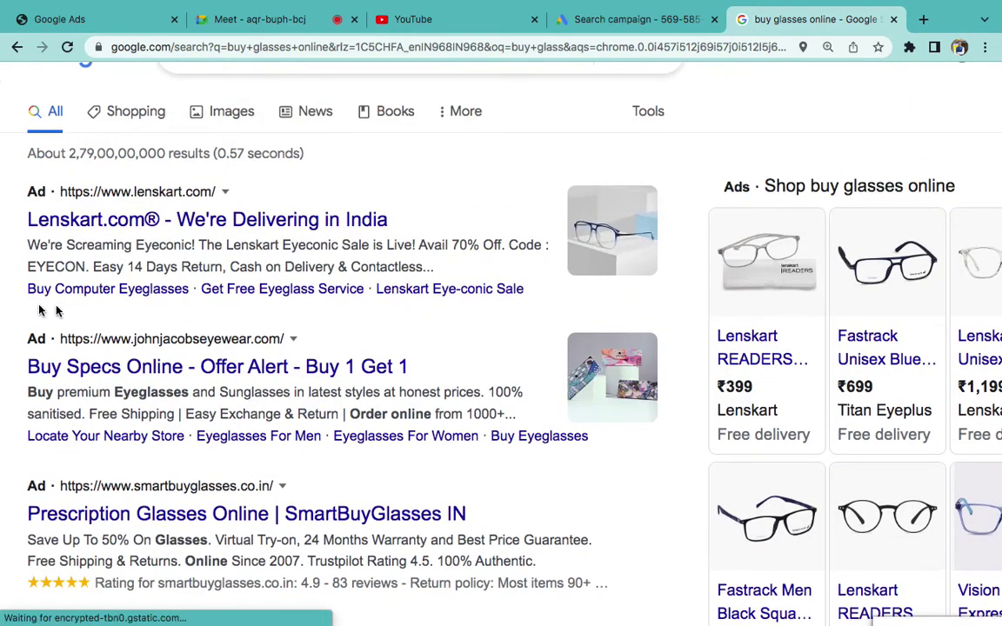
{"action": "scroll", "coordinate": [135, 313], "scroll_direction": "up", "scroll_amount": 1}
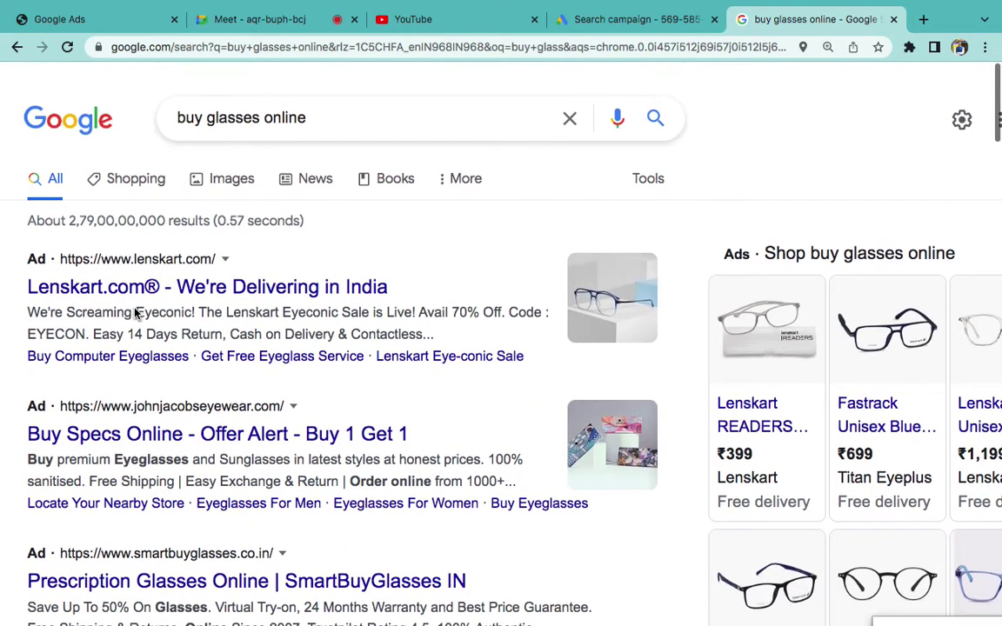
- Search Google for "best school in noida"
{"action": "left_click", "coordinate": [235, 109]}
{"action": "triple_click", "coordinate": [236, 121]}
{"action": "type", "text": "be"}
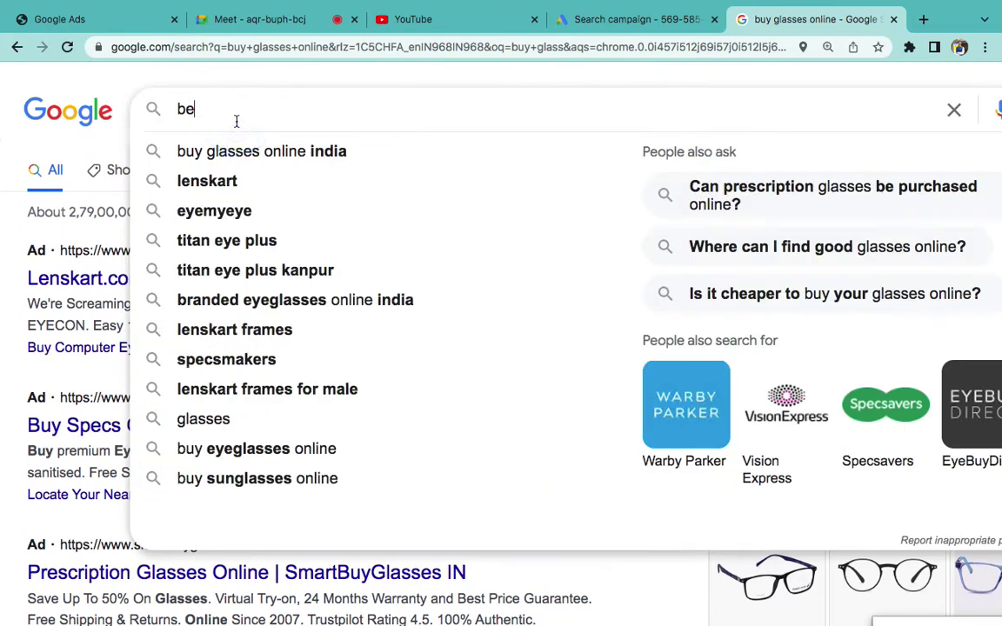
{"action": "type", "text": "st school i"}
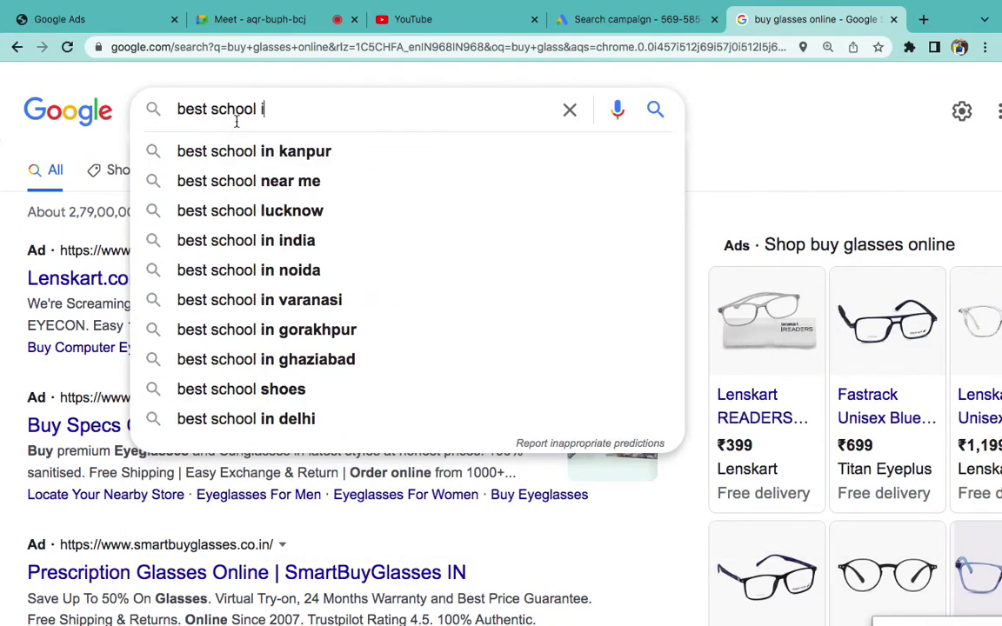
{"action": "type", "text": "n noida"}
{"action": "key", "text": "Return"}
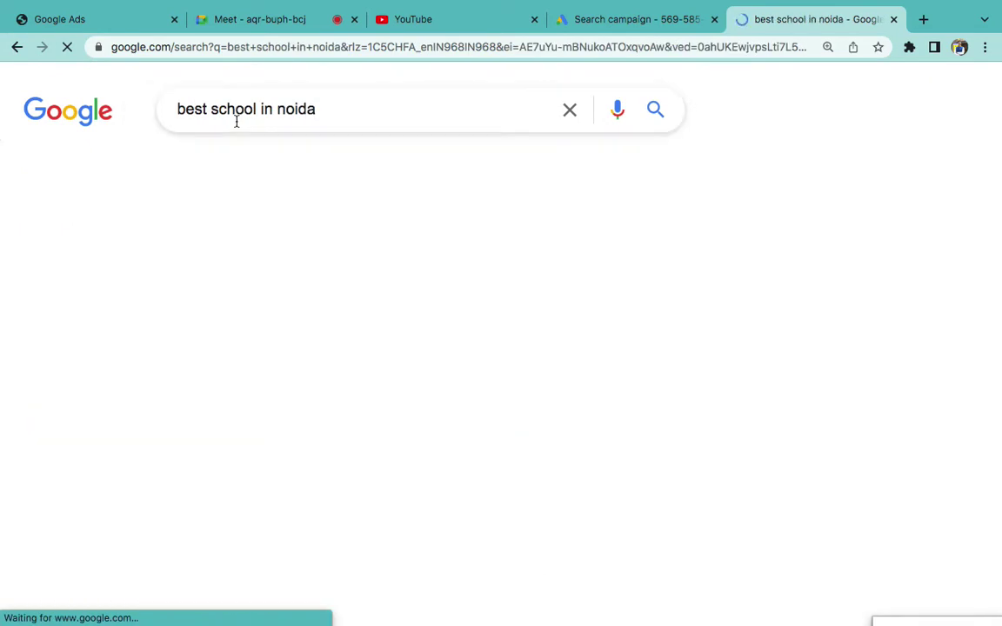
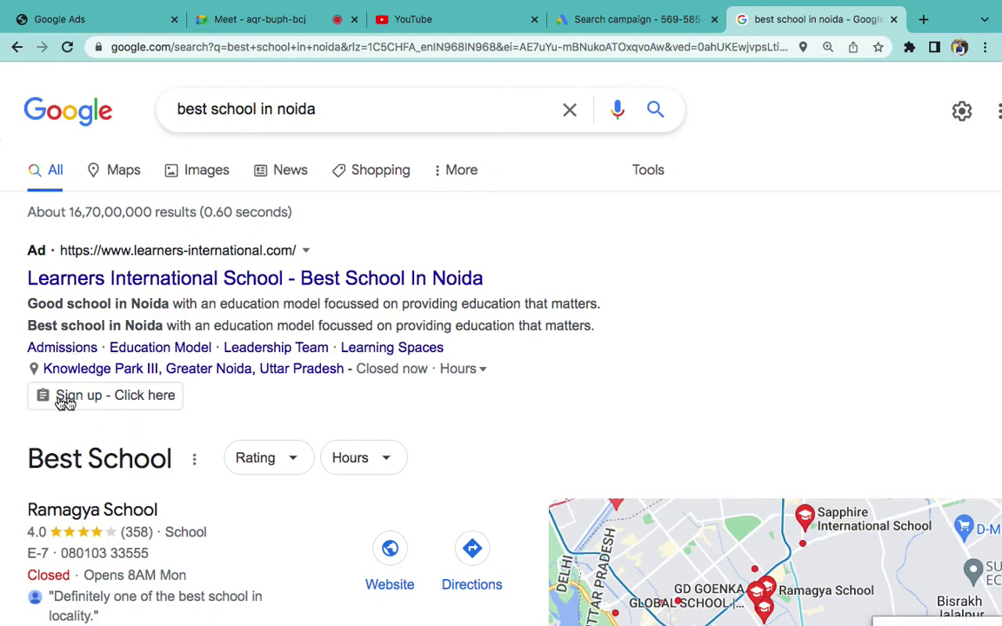
- Open the sign-up lead form in the Learners International School ad, examine its fields down to the submission area and close it
{"action": "left_click", "coordinate": [108, 402]}
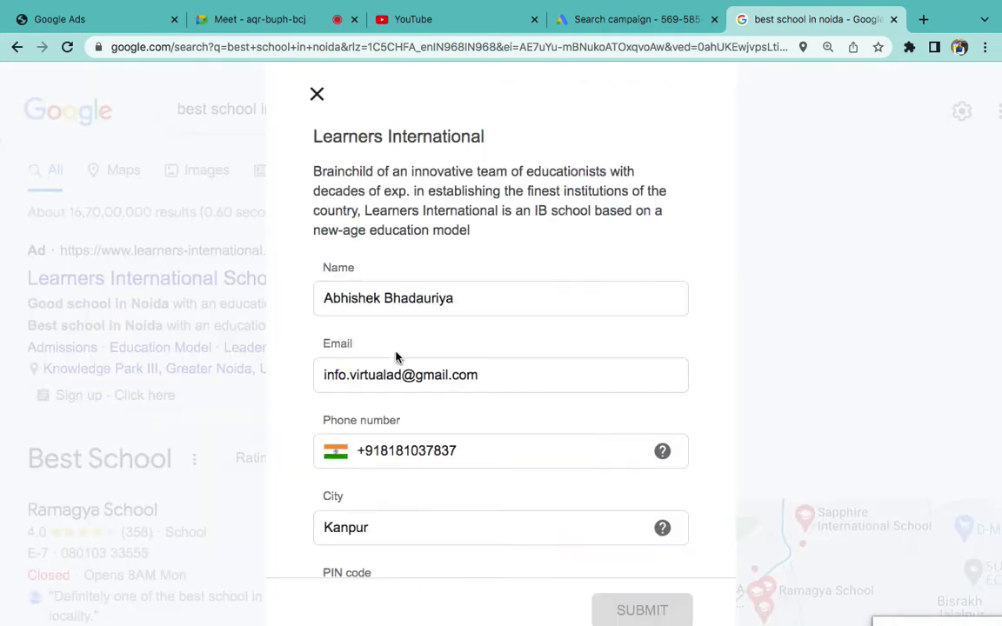
{"action": "scroll", "coordinate": [396, 357], "scroll_direction": "down", "scroll_amount": 2}
{"action": "scroll", "coordinate": [398, 307], "scroll_direction": "down", "scroll_amount": 3}
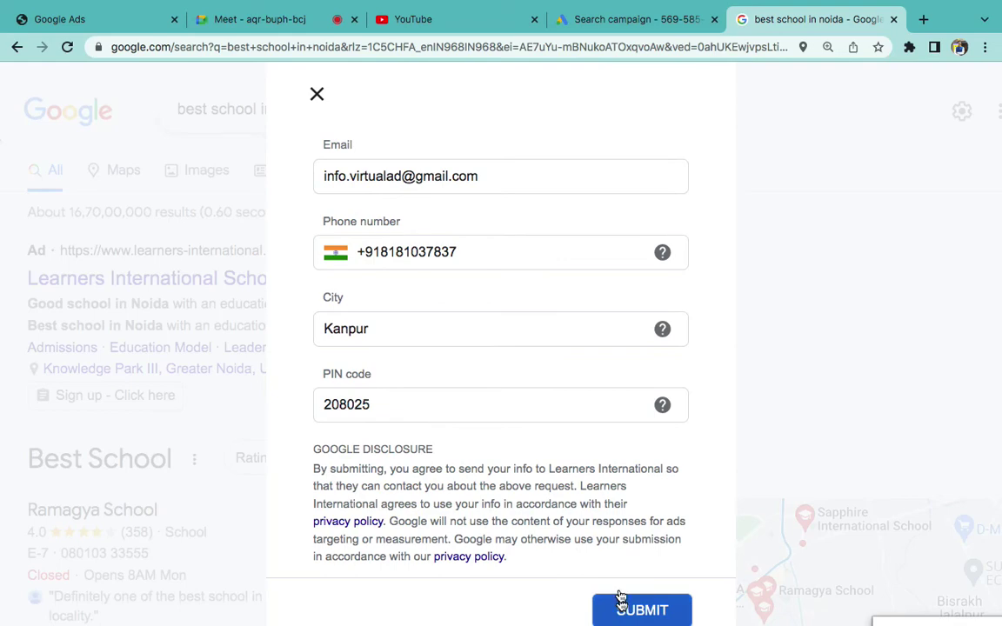
{"action": "left_click", "coordinate": [317, 96]}
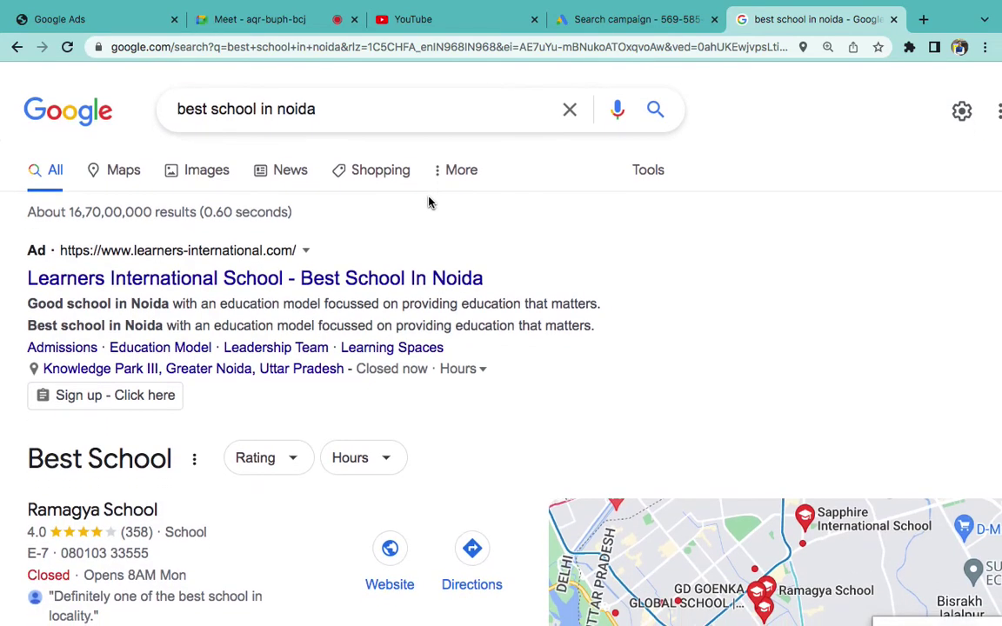
{"action": "triple_click", "coordinate": [514, 326]}
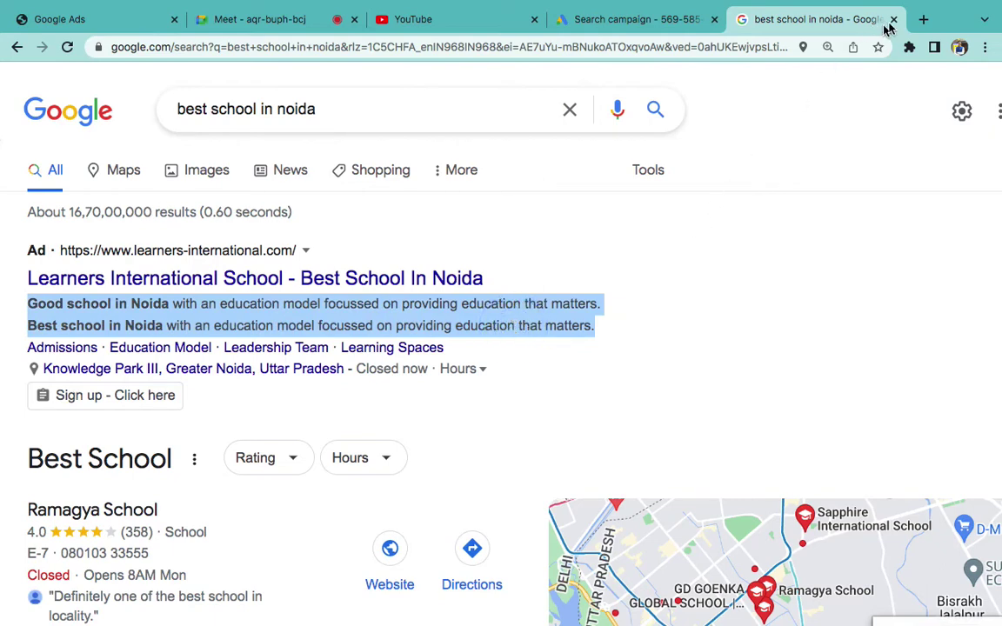
{"action": "left_click", "coordinate": [142, 398]}
{"action": "scroll", "coordinate": [434, 433], "scroll_direction": "down", "scroll_amount": 3}
{"action": "scroll", "coordinate": [434, 433], "scroll_direction": "up", "scroll_amount": 3}
{"action": "left_click", "coordinate": [315, 96]}
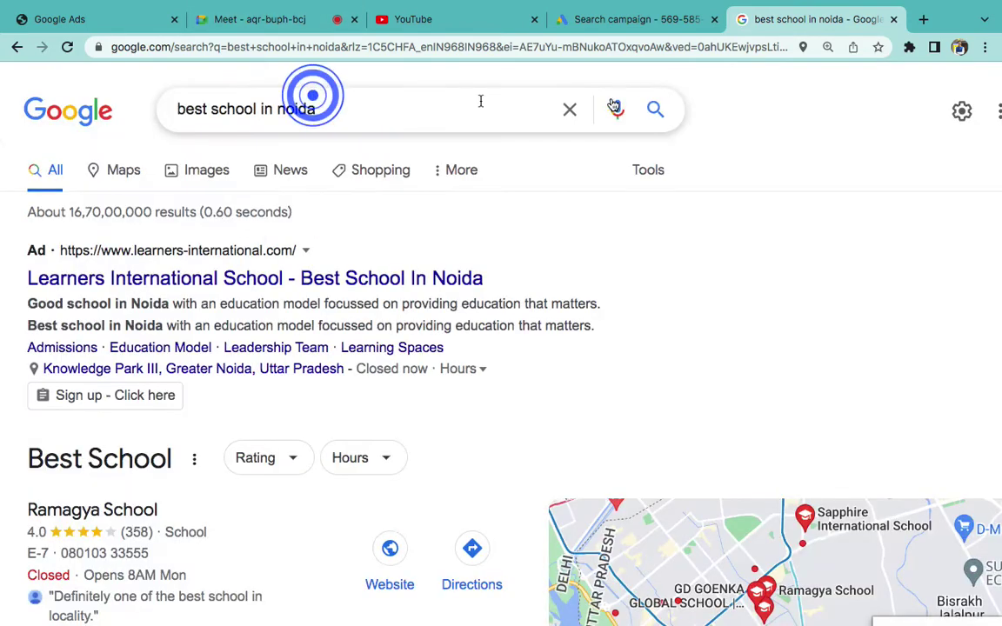
- Return to the Google Ads campaign draft and start adding a lead form extension, choosing to create a new one
{"action": "left_click", "coordinate": [615, 19]}
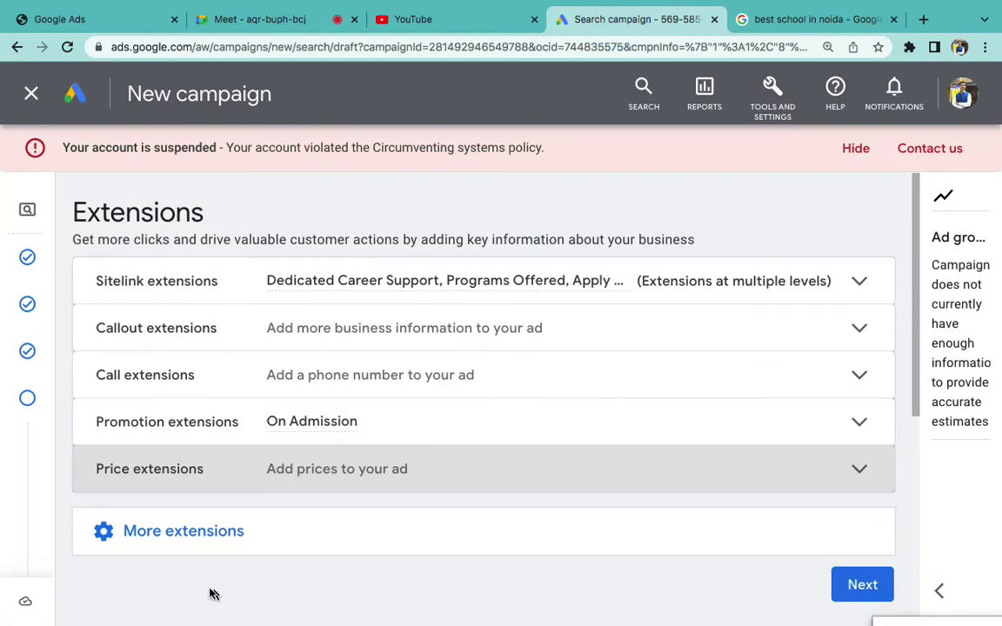
{"action": "scroll", "coordinate": [212, 593], "scroll_direction": "down", "scroll_amount": 3}
{"action": "left_click", "coordinate": [185, 409]}
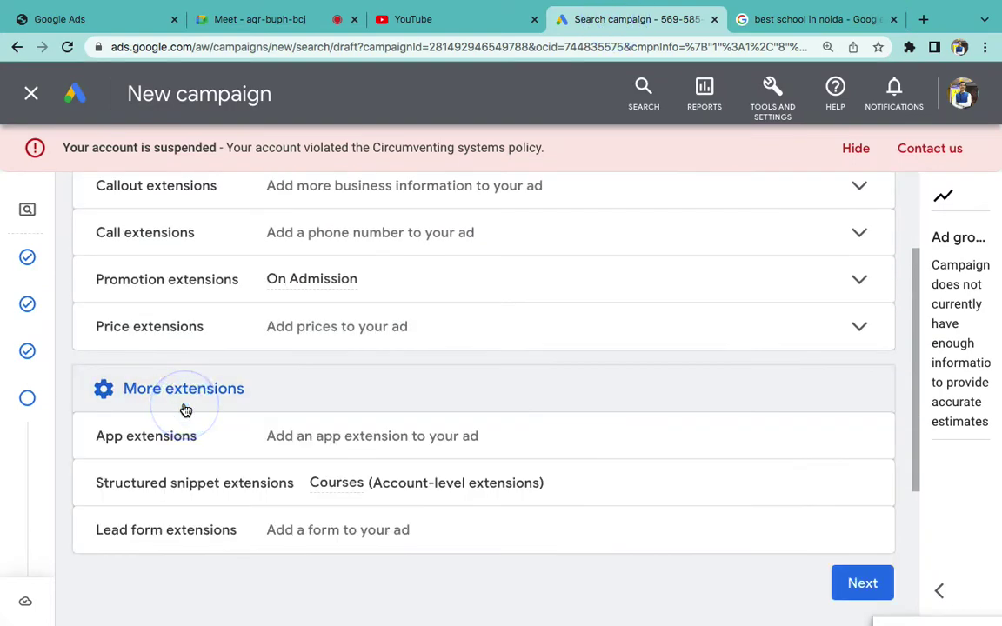
{"action": "scroll", "coordinate": [196, 439], "scroll_direction": "down", "scroll_amount": 2}
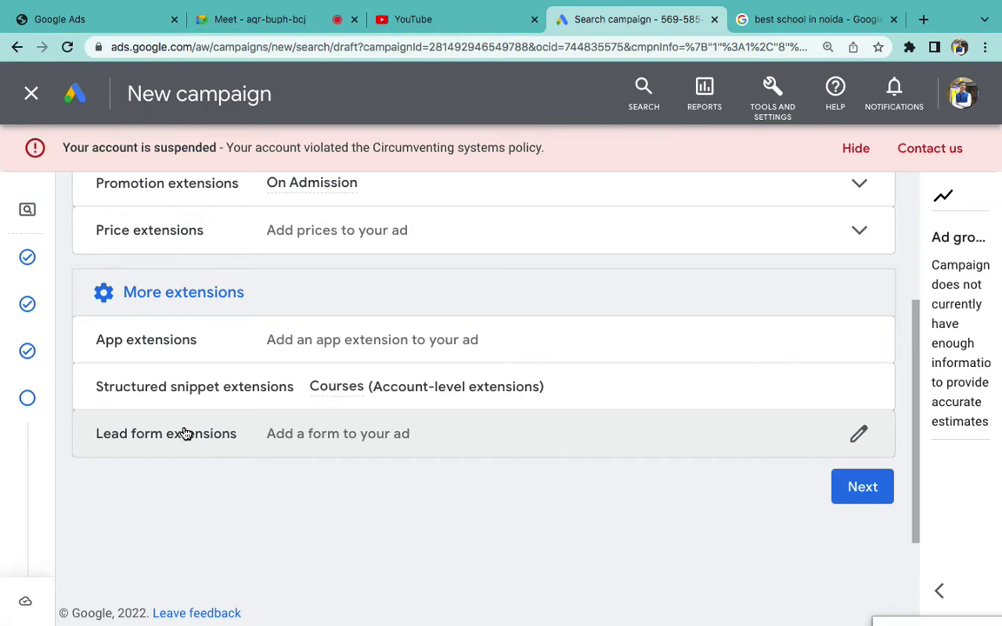
{"action": "left_click", "coordinate": [185, 434]}
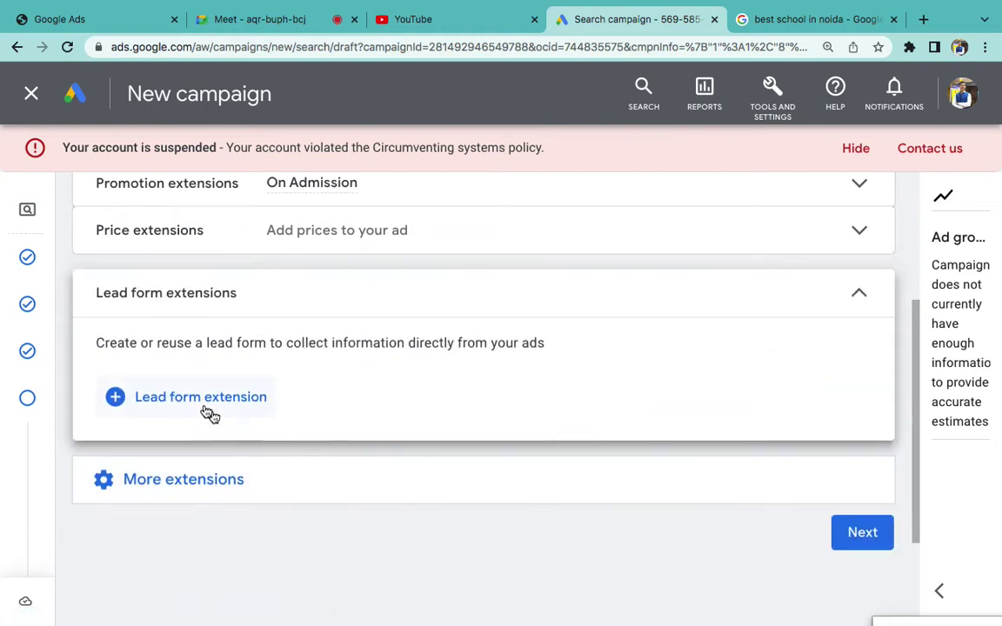
{"action": "left_click", "coordinate": [205, 409]}
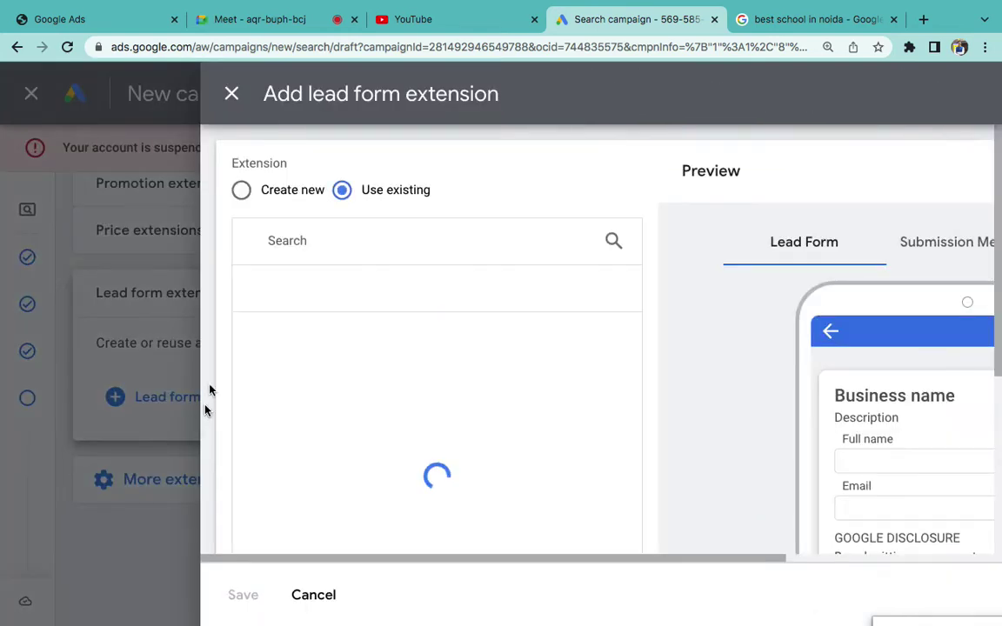
{"action": "left_click", "coordinate": [244, 193]}
- Examine the lead form settings from headline to lead export, along with the Submission Message, Ad and Lead Form previews
{"action": "scroll", "coordinate": [428, 367], "scroll_direction": "down", "scroll_amount": 3}
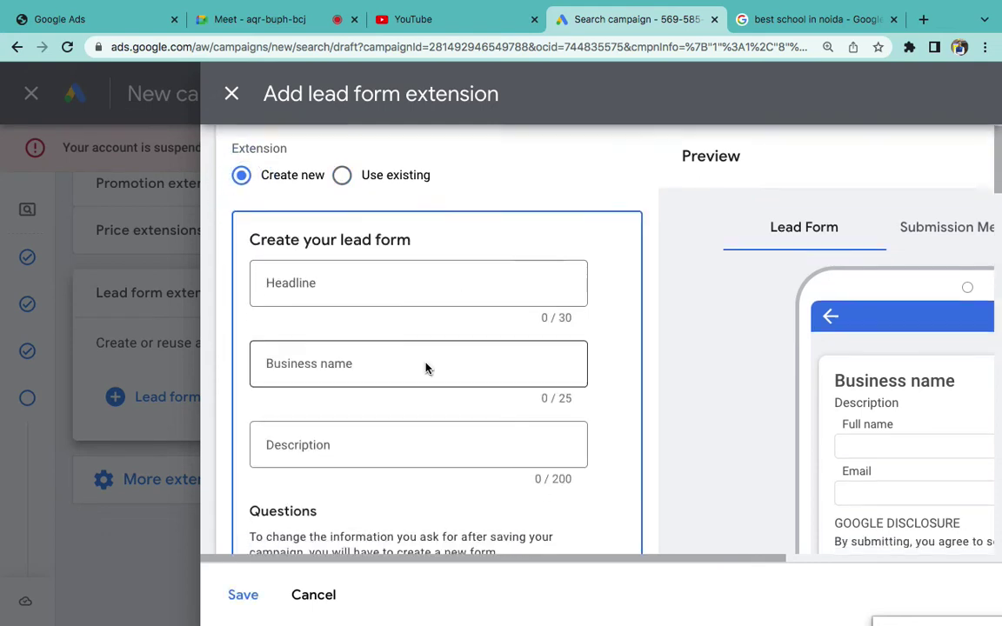
{"action": "scroll", "coordinate": [426, 367], "scroll_direction": "down", "scroll_amount": 10}
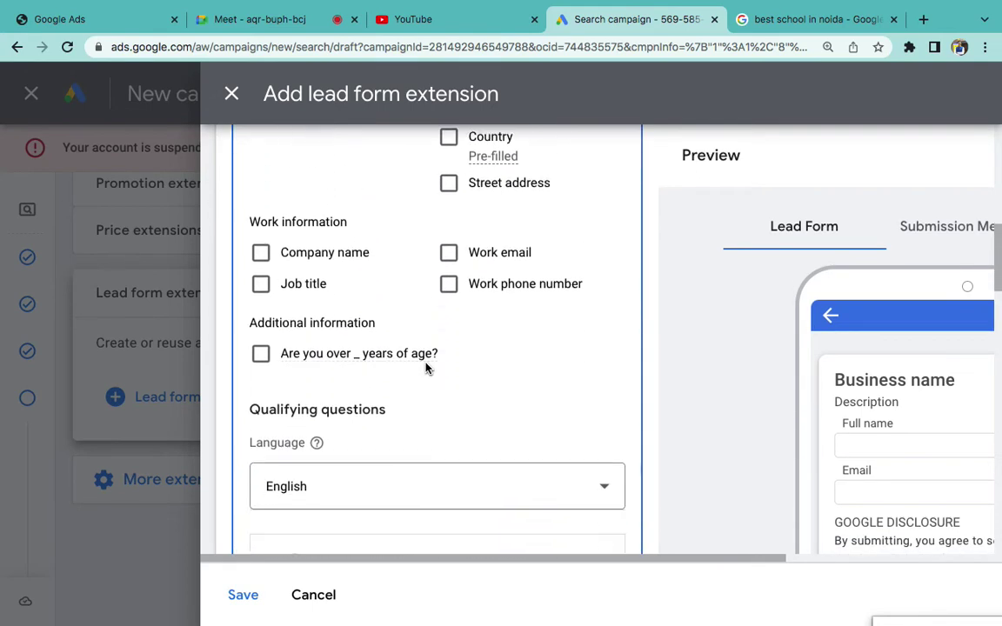
{"action": "scroll", "coordinate": [425, 368], "scroll_direction": "down", "scroll_amount": 10}
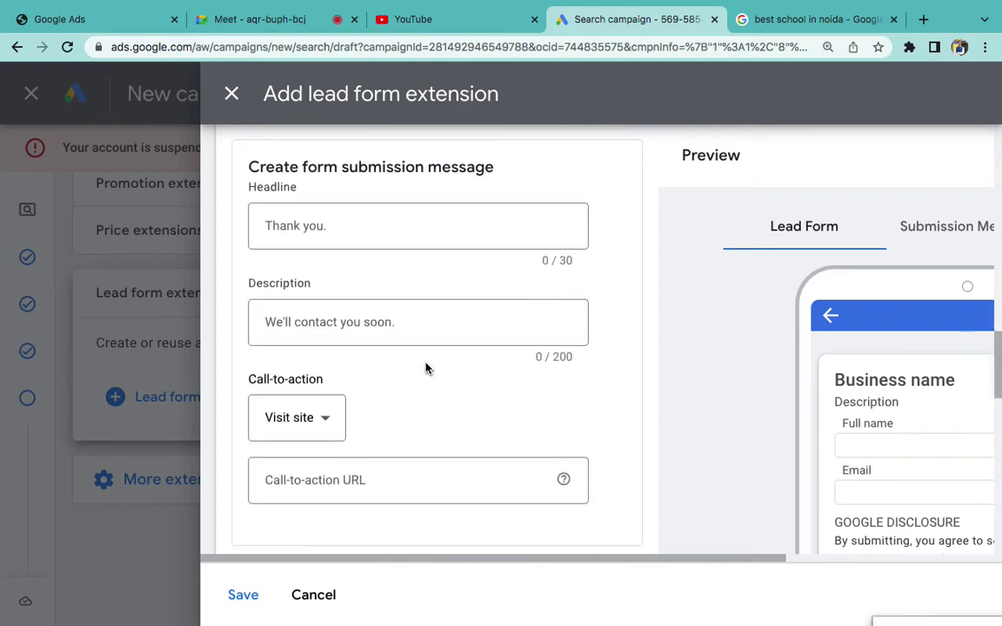
{"action": "scroll", "coordinate": [427, 363], "scroll_direction": "down", "scroll_amount": 10}
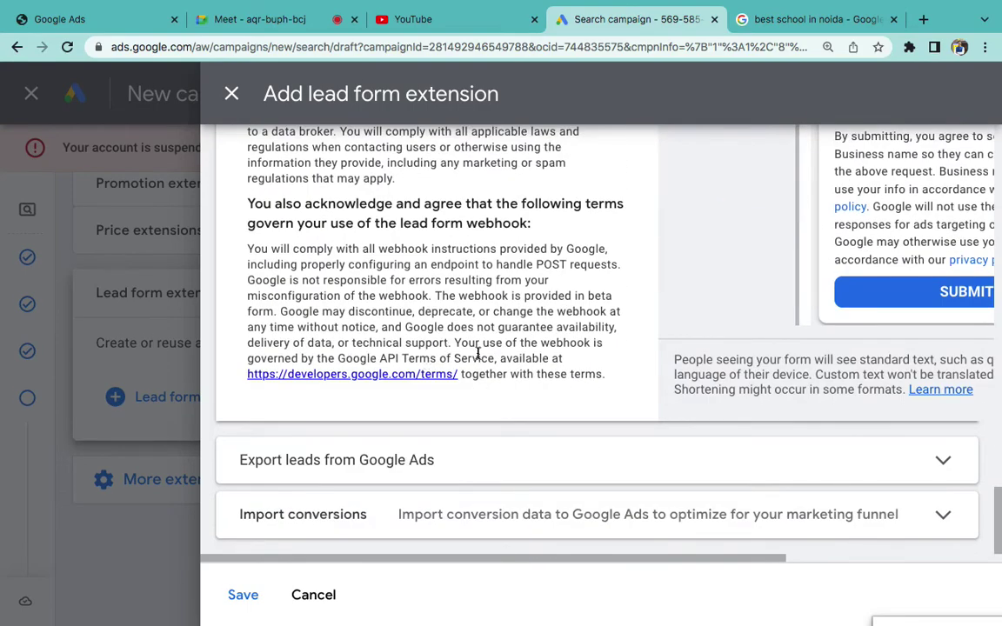
{"action": "scroll", "coordinate": [478, 351], "scroll_direction": "up", "scroll_amount": 15}
{"action": "scroll", "coordinate": [647, 337], "scroll_direction": "right", "scroll_amount": 5}
{"action": "left_click", "coordinate": [757, 242]}
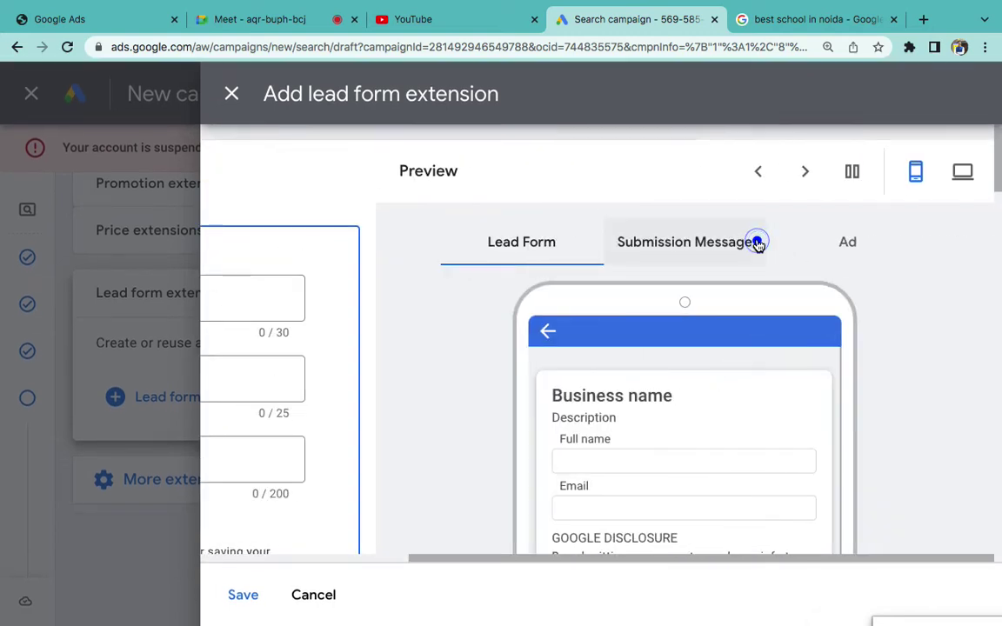
{"action": "left_click", "coordinate": [823, 237]}
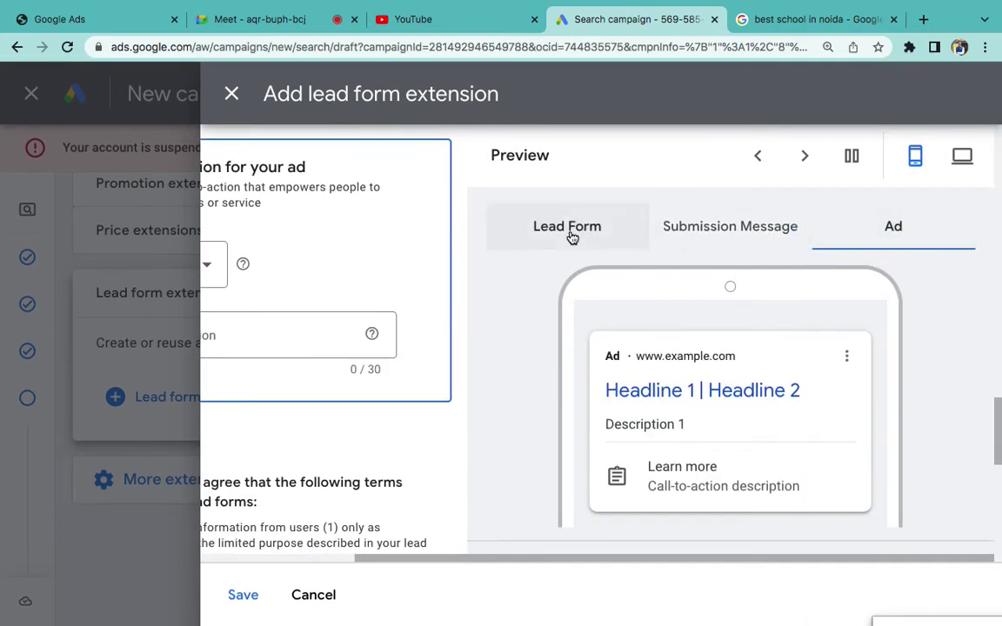
{"action": "left_click", "coordinate": [571, 228]}
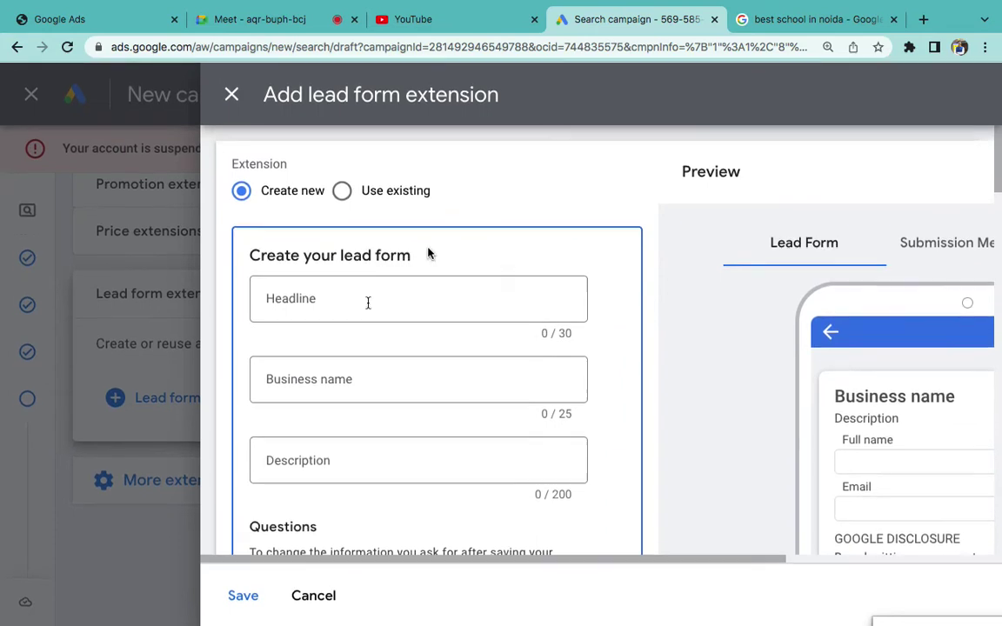
- Fill in the headline "Digital Marketing Enquiry", business name "Rank Keywords" and description "Join Digital Marketing Training", and check them in the preview
{"action": "left_click", "coordinate": [316, 296]}
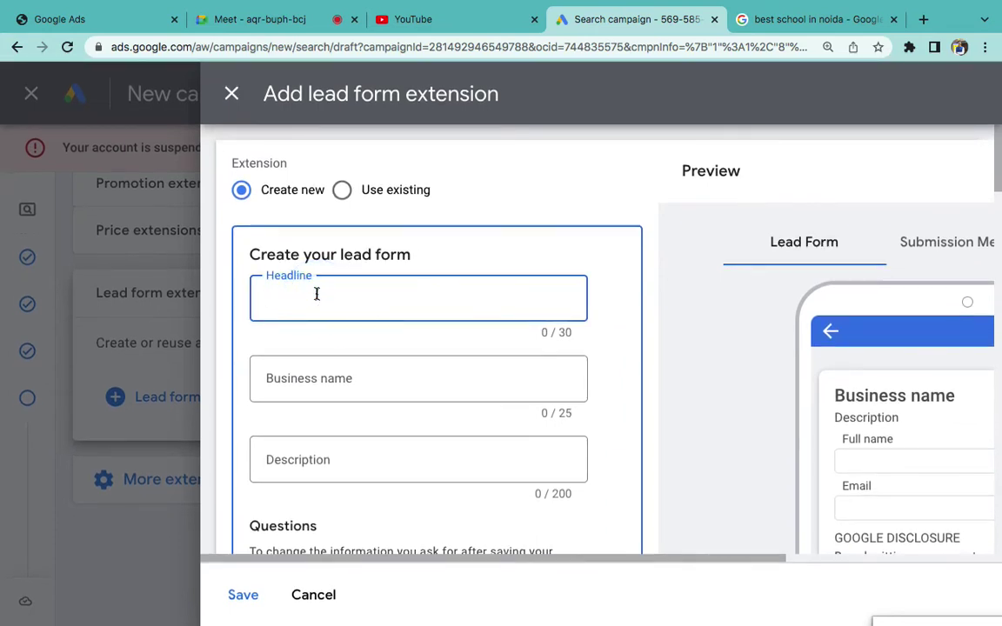
{"action": "type", "text": "Digital Marketing Enqu"}
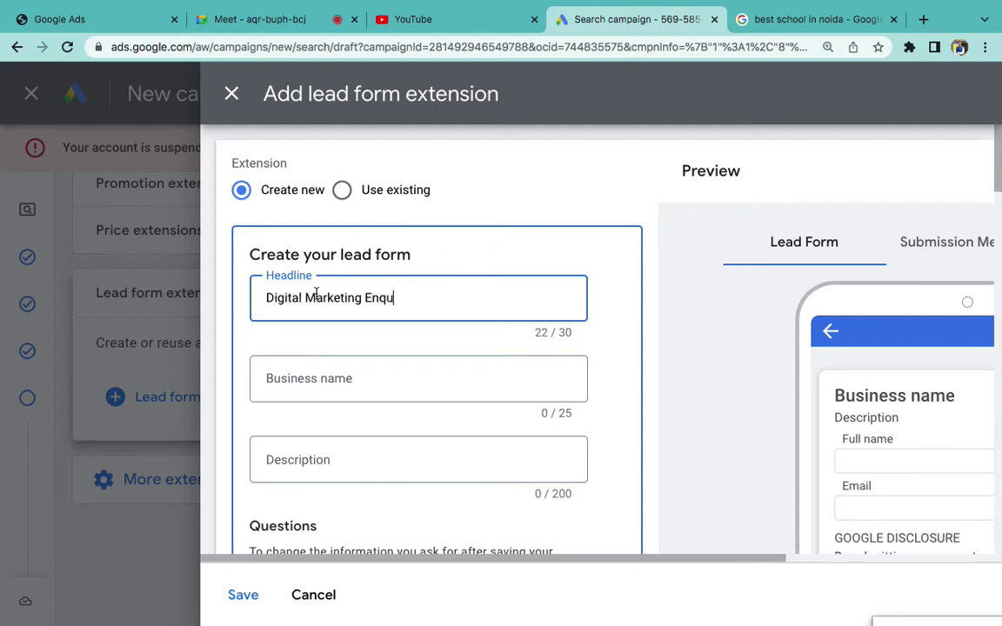
{"action": "left_click", "coordinate": [316, 366]}
{"action": "type", "text": "Rank Keyword"}
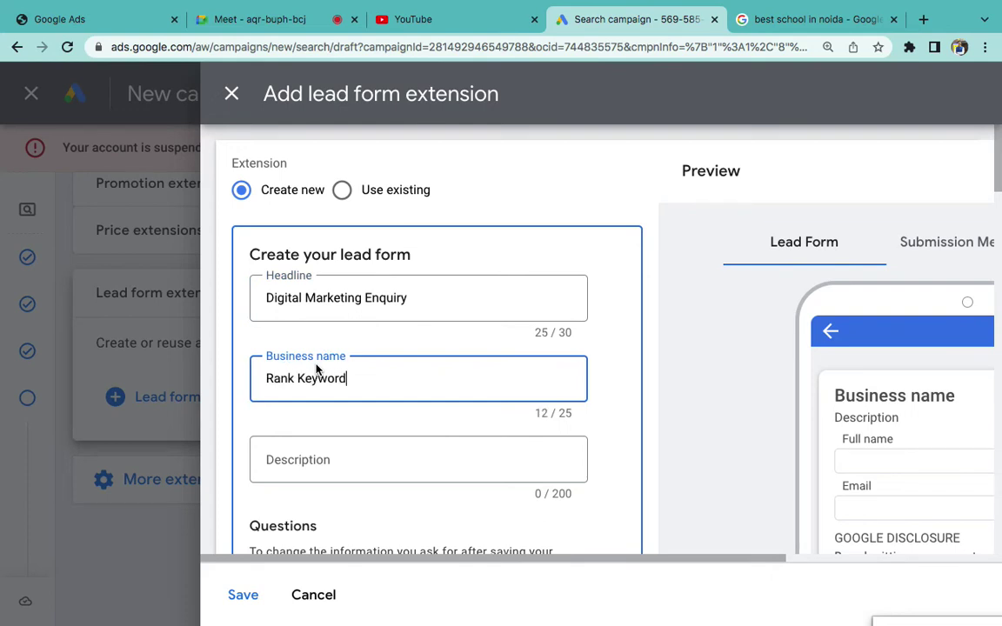
{"action": "type", "text": "s"}
{"action": "key", "text": "Tab"}
{"action": "type", "text": "Join Digi"}
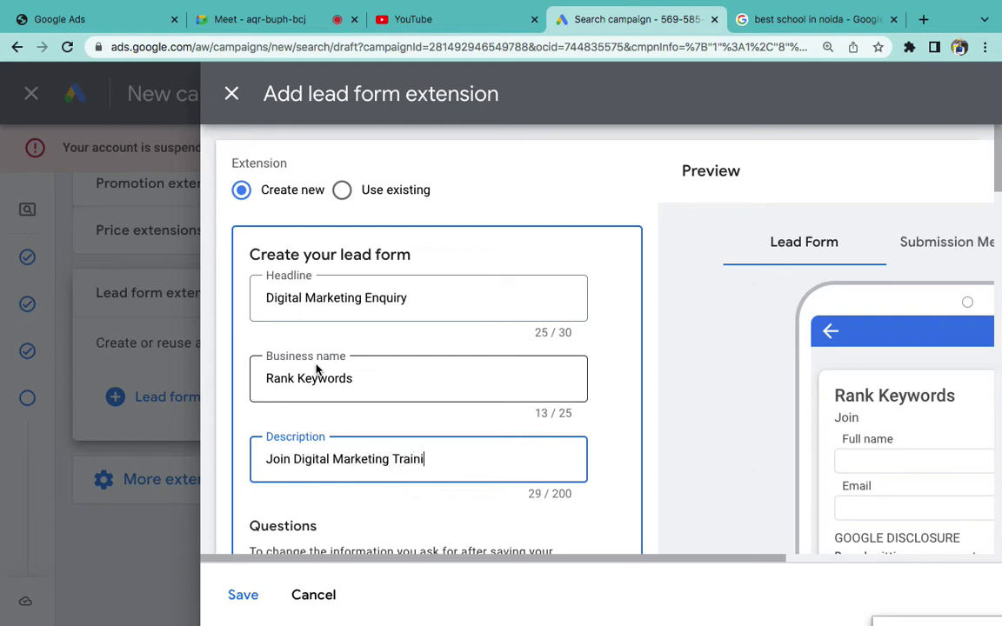
{"action": "scroll", "coordinate": [758, 446], "scroll_direction": "right", "scroll_amount": 5}
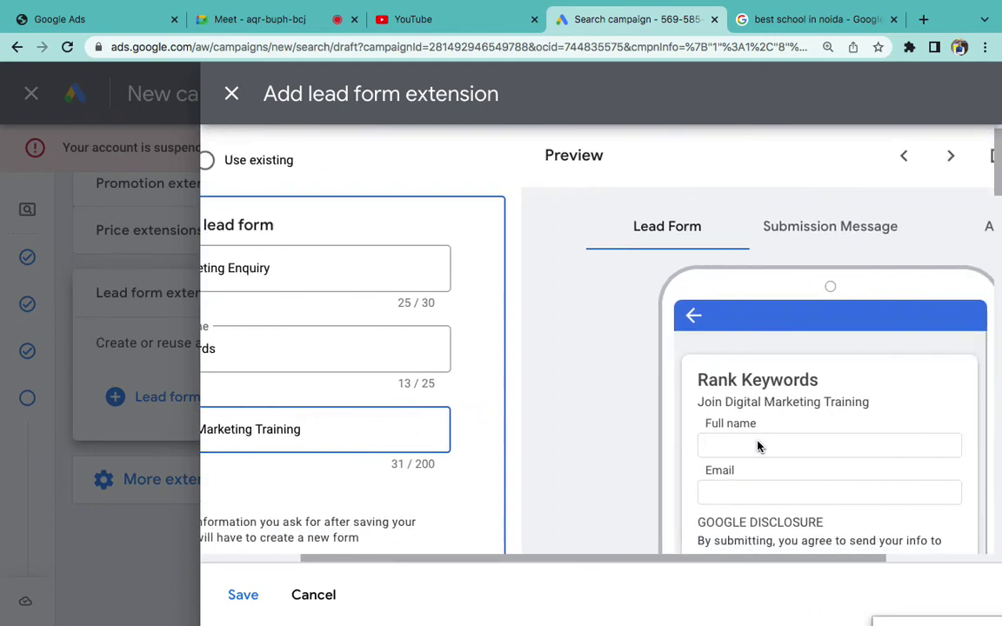
{"action": "left_click_drag", "start_coordinate": [553, 369], "coordinate": [541, 396]}
{"action": "left_click", "coordinate": [496, 391]}
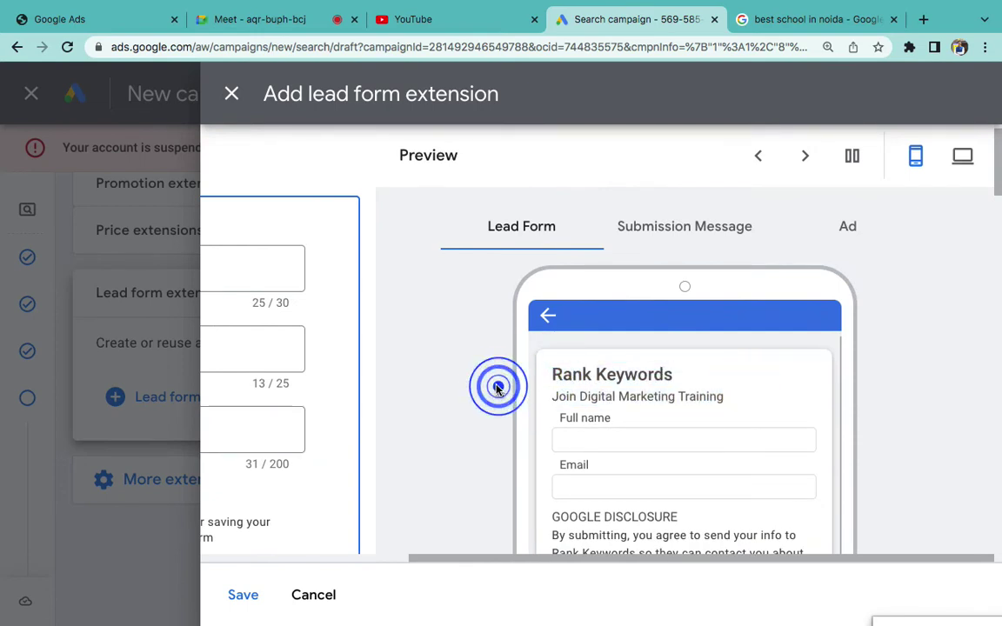
- Compare the available contact information questions with the fields of the Learners International sign-up form on the Google results page
{"action": "scroll", "coordinate": [497, 392], "scroll_direction": "left", "scroll_amount": 5}
{"action": "scroll", "coordinate": [496, 390], "scroll_direction": "down", "scroll_amount": 3}
{"action": "scroll", "coordinate": [496, 391], "scroll_direction": "down", "scroll_amount": 3}
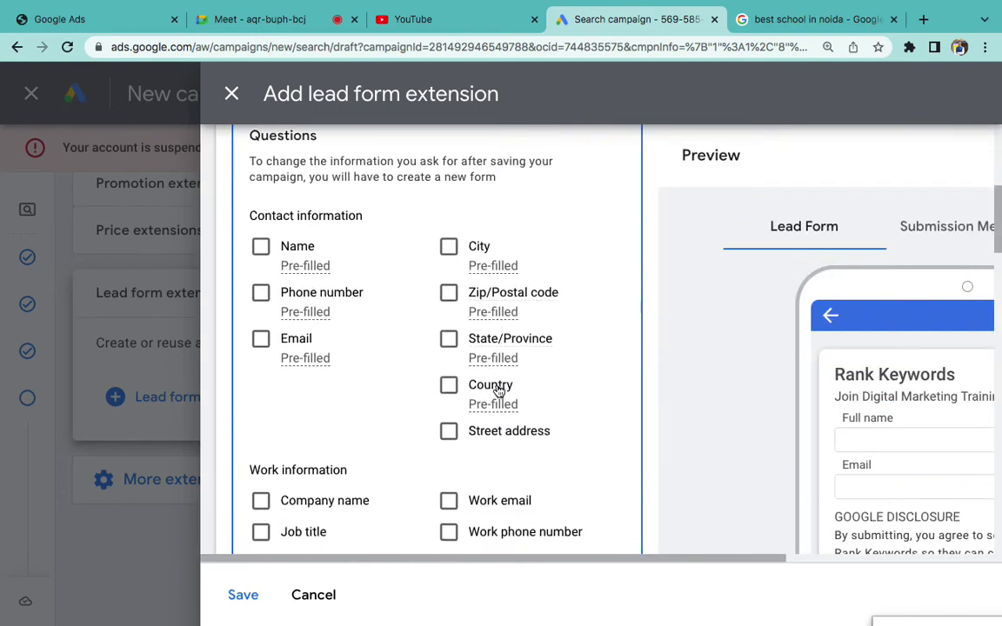
{"action": "left_click", "coordinate": [768, 32]}
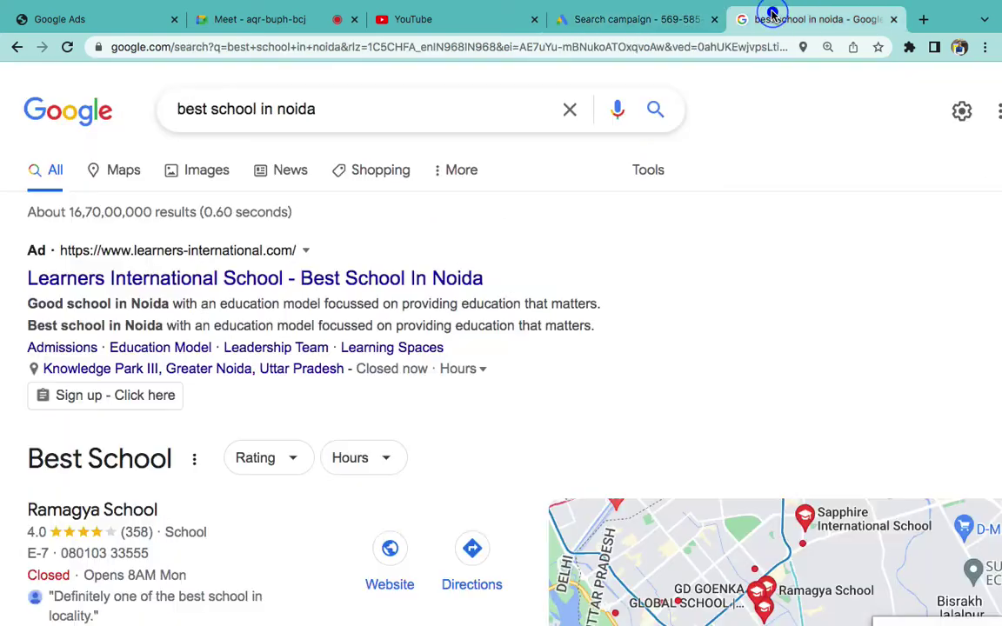
{"action": "left_click", "coordinate": [113, 397]}
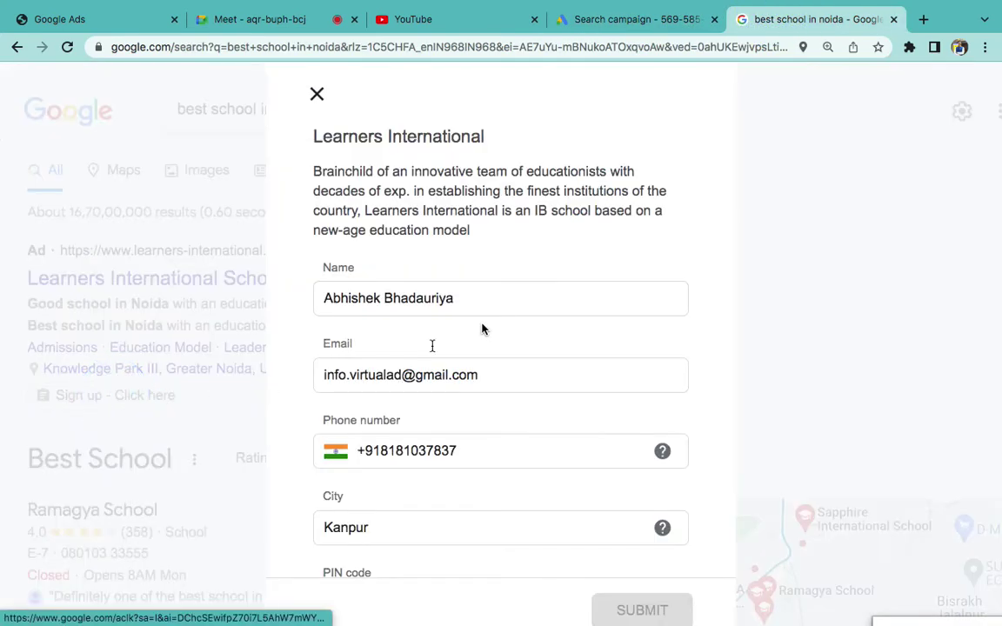
{"action": "scroll", "coordinate": [505, 530], "scroll_direction": "down", "scroll_amount": 2}
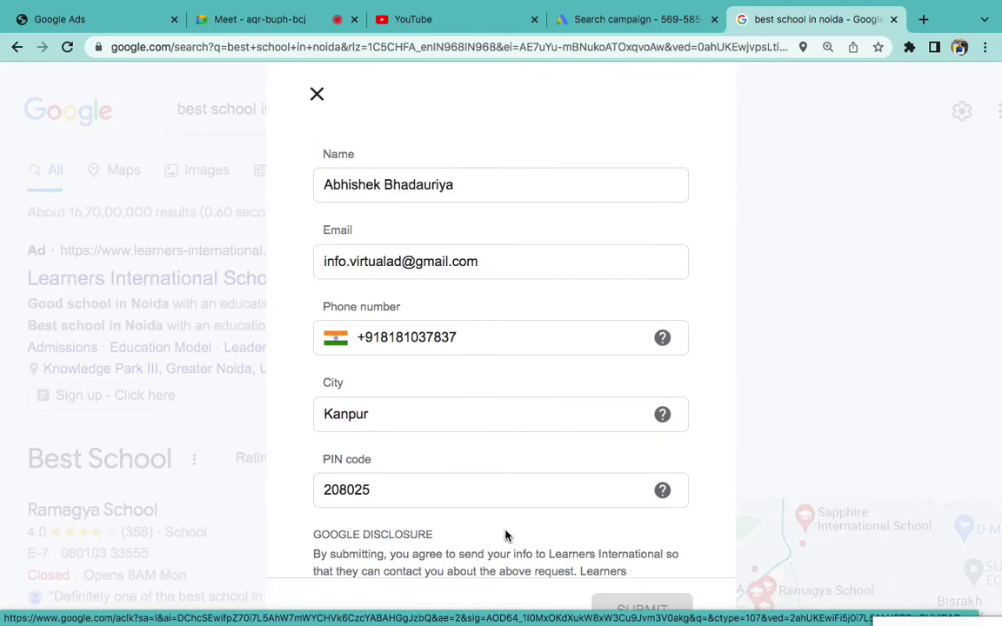
- Back in the lead form extension, include the Name, Phone number and Email questions and check them in the form preview
{"action": "left_click", "coordinate": [635, 20]}
{"action": "scroll", "coordinate": [648, 352], "scroll_direction": "down", "scroll_amount": 2}
{"action": "scroll", "coordinate": [503, 320], "scroll_direction": "up", "scroll_amount": 1}
{"action": "left_click", "coordinate": [252, 199]}
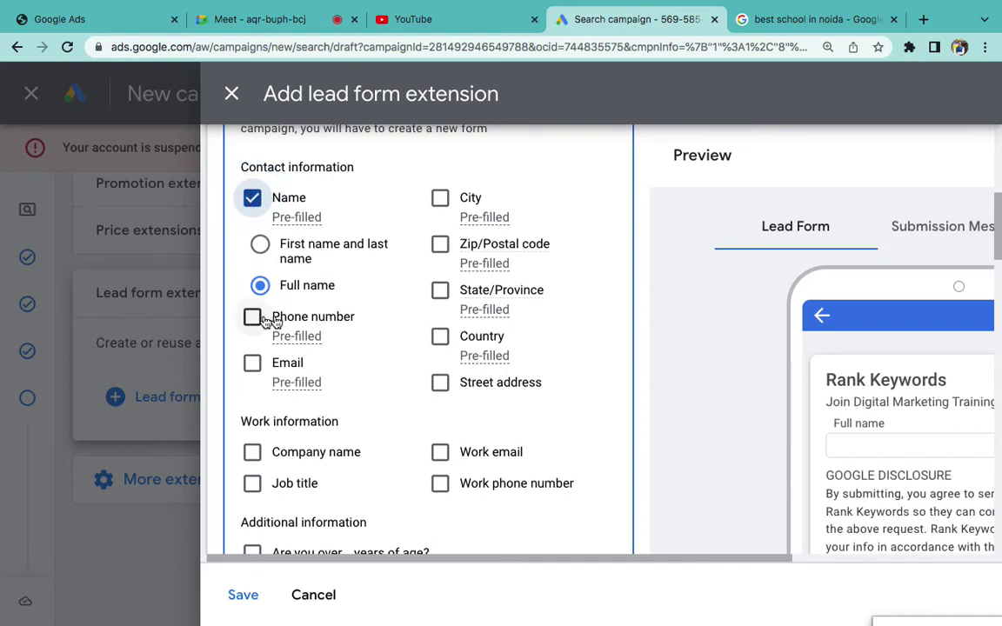
{"action": "left_click", "coordinate": [254, 319]}
{"action": "left_click", "coordinate": [252, 366]}
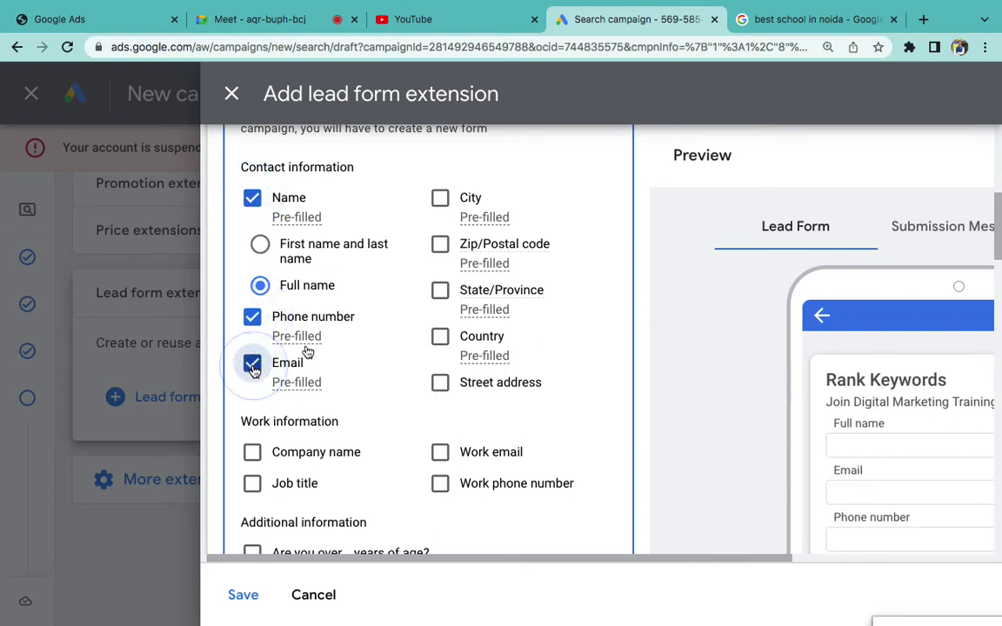
{"action": "scroll", "coordinate": [687, 386], "scroll_direction": "right", "scroll_amount": 3}
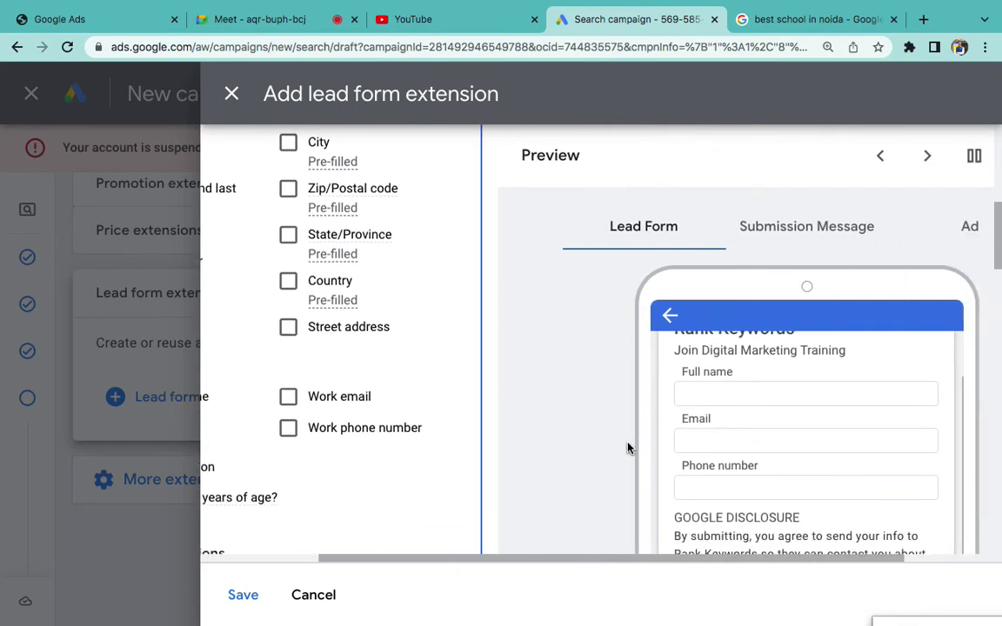
{"action": "scroll", "coordinate": [630, 448], "scroll_direction": "left", "scroll_amount": 3}
{"action": "scroll", "coordinate": [635, 438], "scroll_direction": "down", "scroll_amount": 2}
{"action": "scroll", "coordinate": [634, 439], "scroll_direction": "up", "scroll_amount": 5}
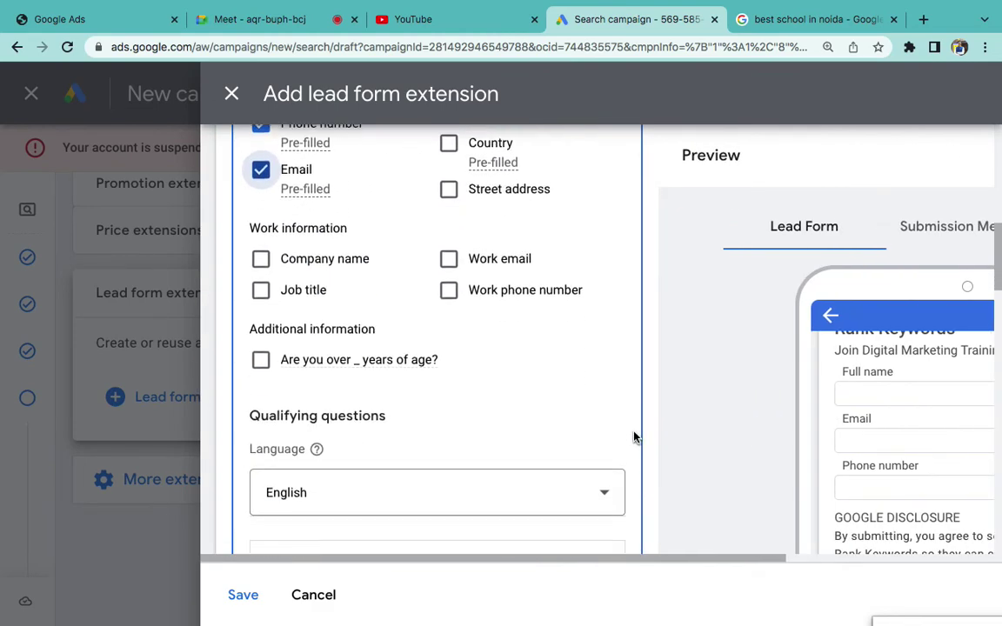
- Try to find a suitable qualifying question for the lead form by searching the question list for "class"
{"action": "scroll", "coordinate": [634, 438], "scroll_direction": "down", "scroll_amount": 8}
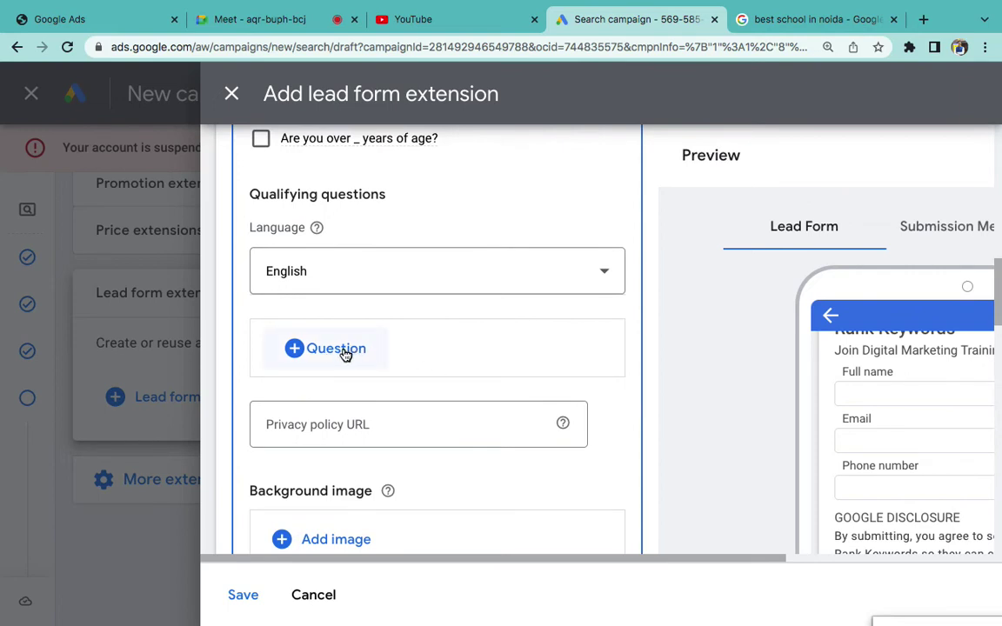
{"action": "left_click", "coordinate": [335, 351]}
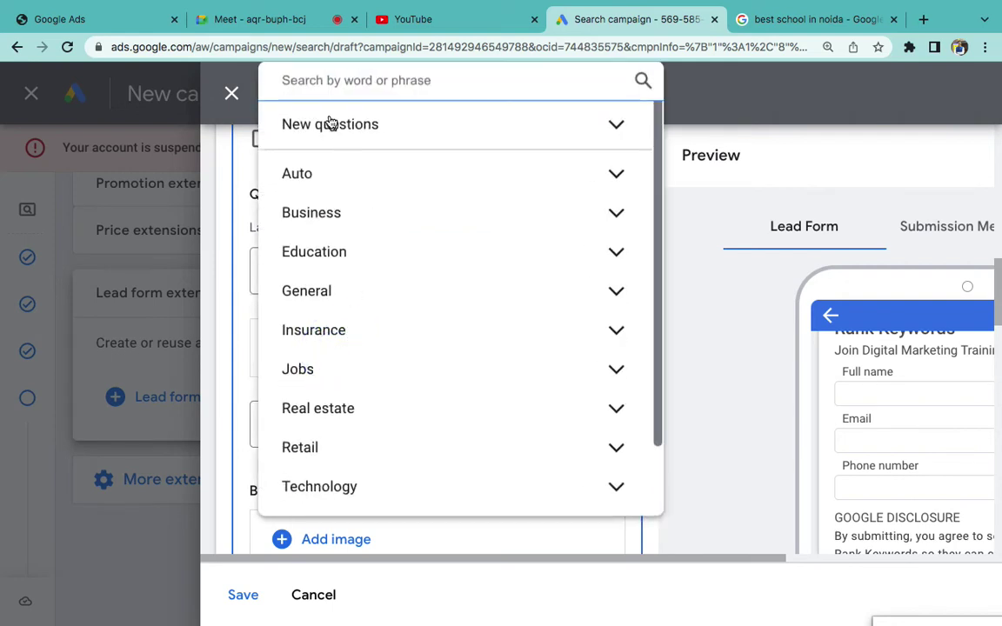
{"action": "left_click", "coordinate": [330, 122]}
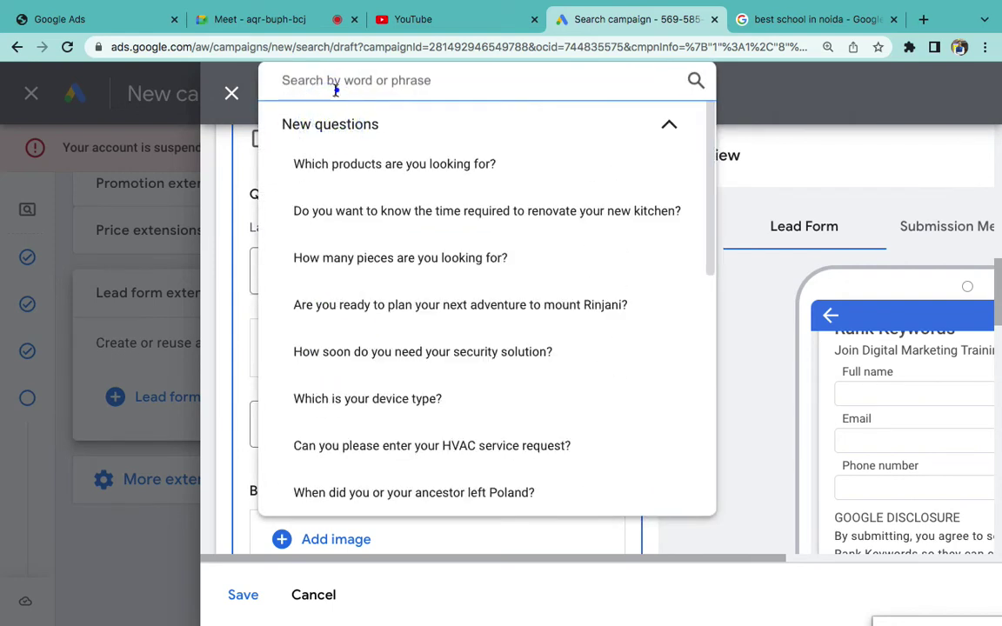
{"action": "left_click", "coordinate": [335, 89]}
{"action": "type", "text": "class"}
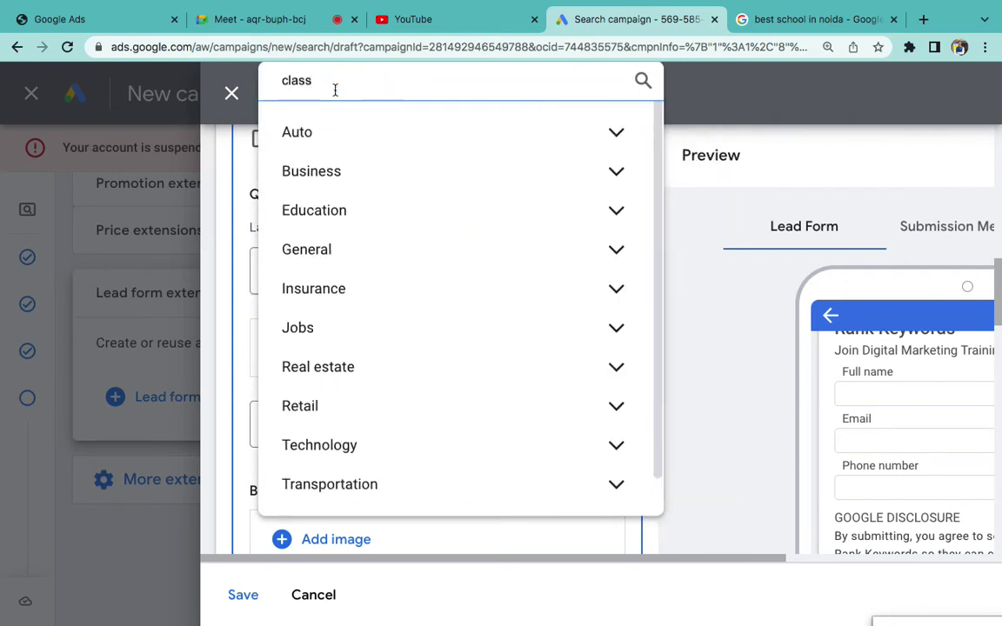
{"action": "left_click", "coordinate": [378, 88]}
{"action": "left_click", "coordinate": [370, 209]}
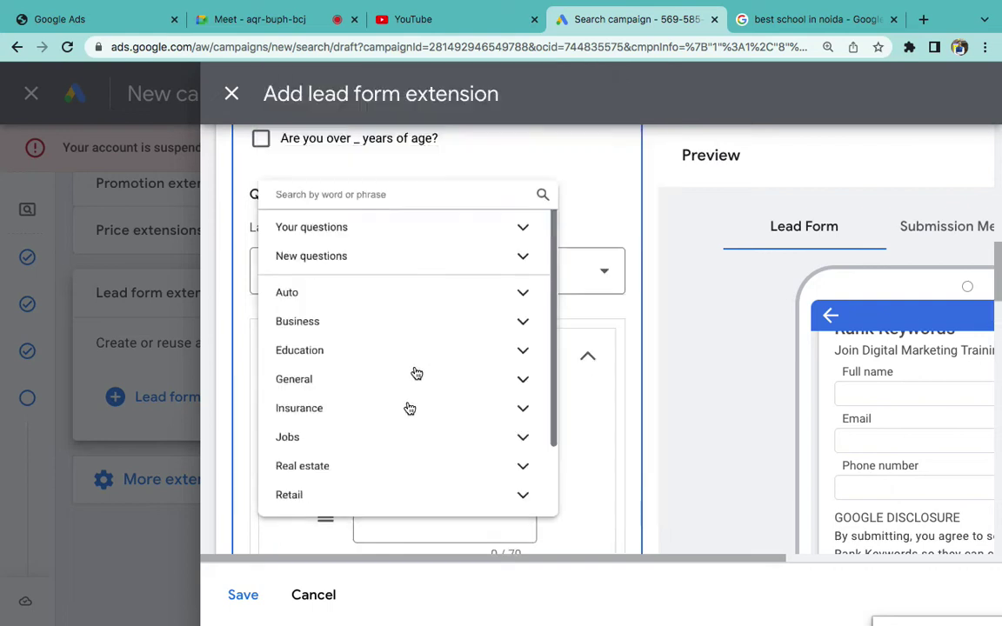
- Look over the answer settings of the question "What is the trade in vehicle make?" and remove that question
{"action": "scroll", "coordinate": [459, 376], "scroll_direction": "down", "scroll_amount": 2}
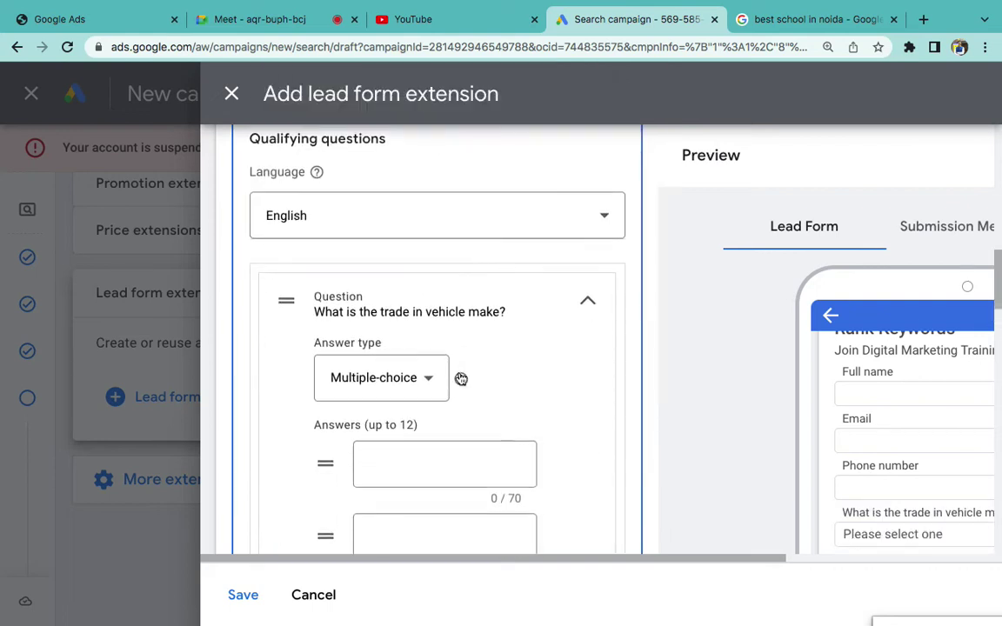
{"action": "scroll", "coordinate": [327, 497], "scroll_direction": "down", "scroll_amount": 1}
{"action": "scroll", "coordinate": [447, 436], "scroll_direction": "up", "scroll_amount": 3}
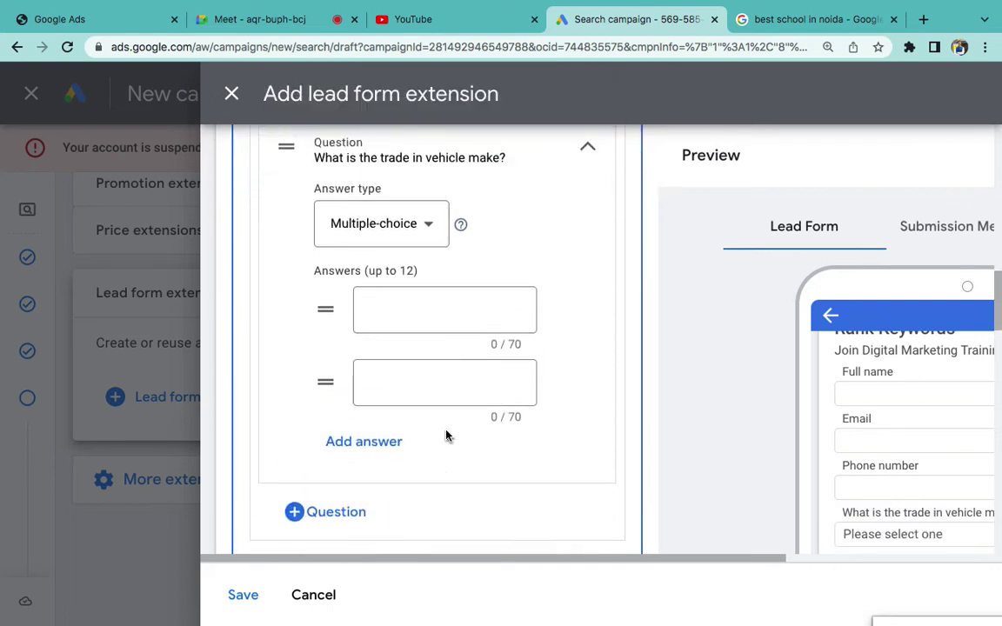
{"action": "left_click", "coordinate": [589, 284]}
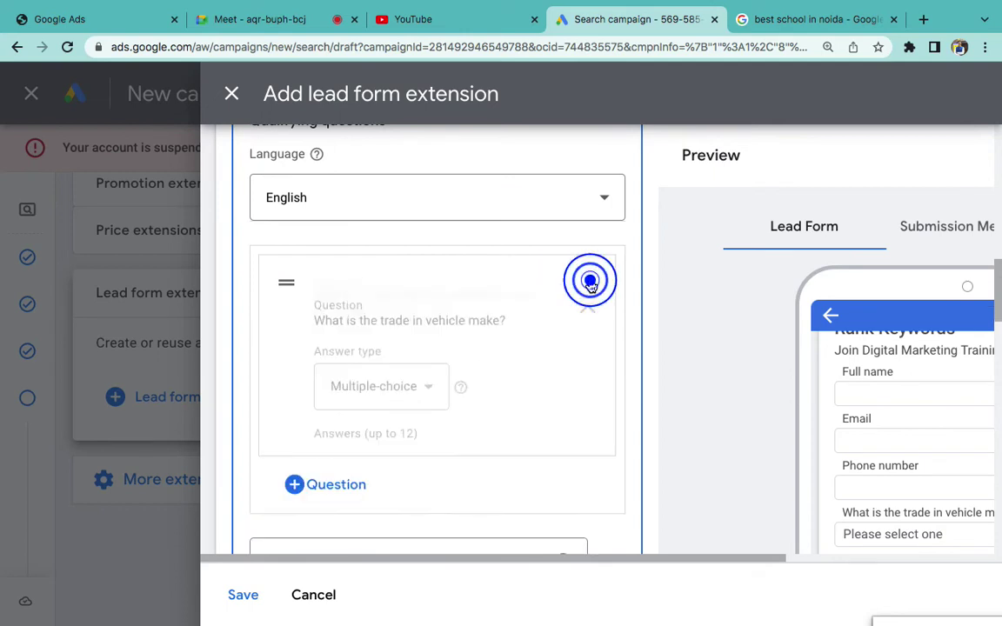
{"action": "left_click", "coordinate": [561, 292]}
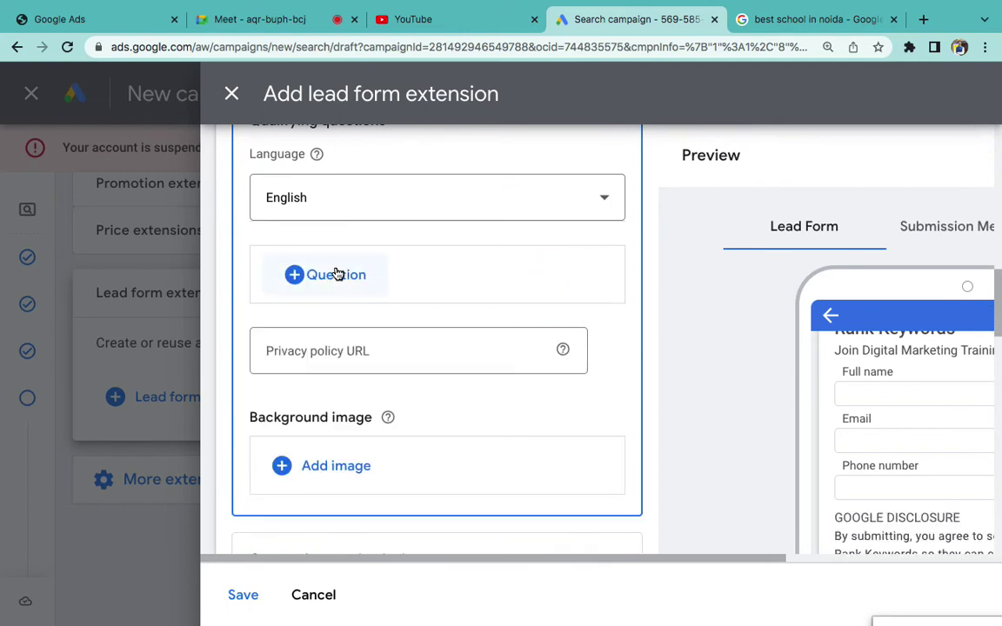
- Search the qualifying questions for "class", read through the suggestions and close the list without choosing one
{"action": "left_click", "coordinate": [336, 273]}
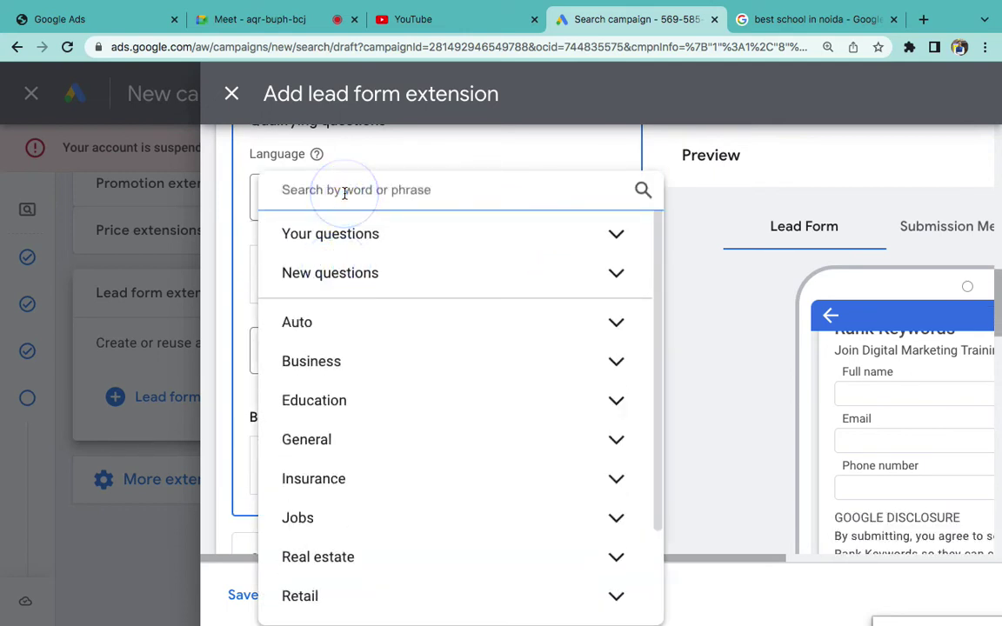
{"action": "type", "text": "class"}
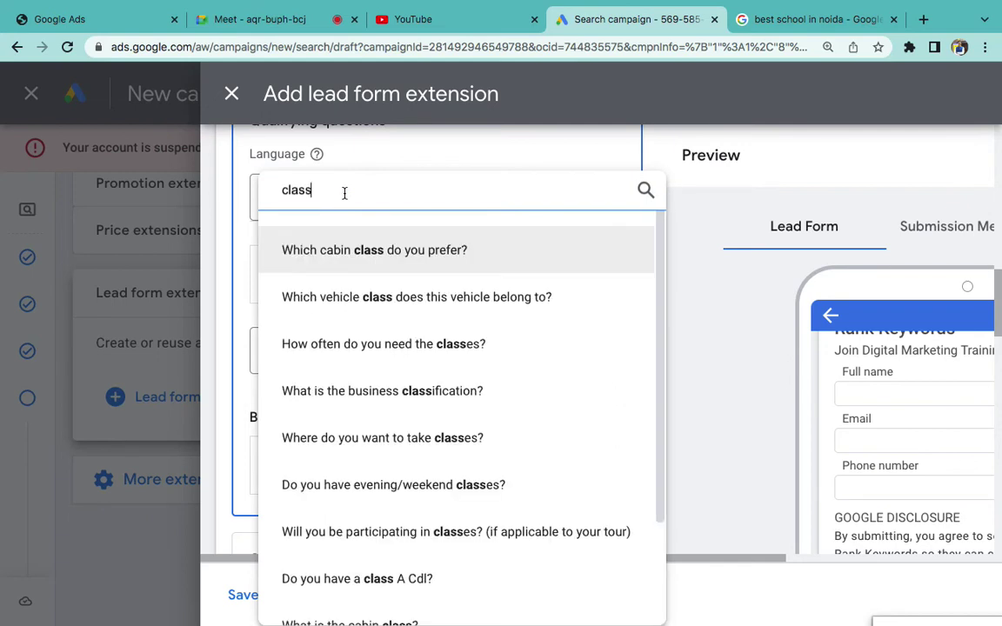
{"action": "scroll", "coordinate": [373, 420], "scroll_direction": "down", "scroll_amount": 1}
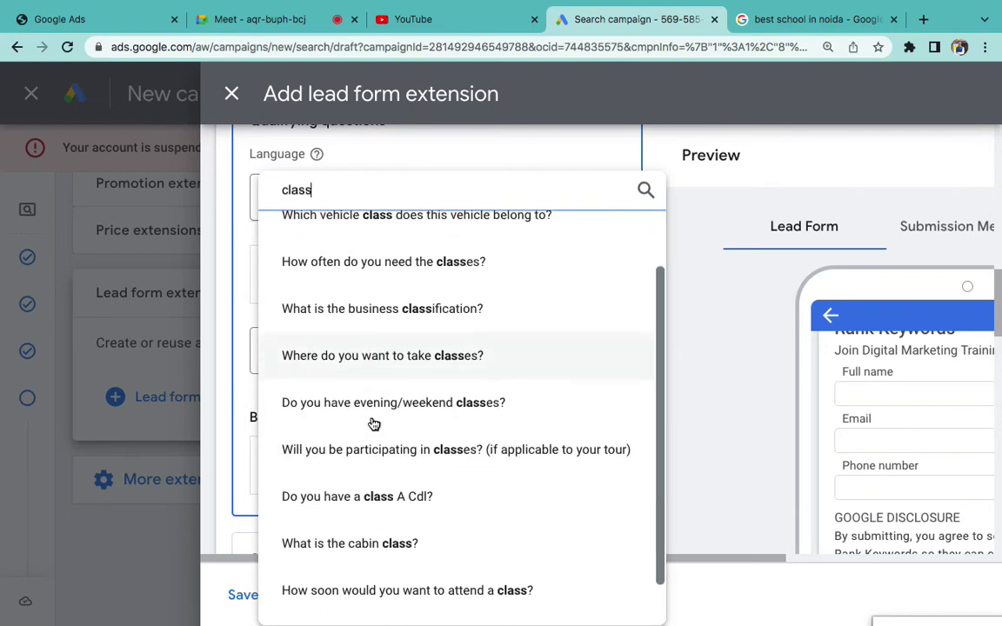
{"action": "scroll", "coordinate": [376, 497], "scroll_direction": "down", "scroll_amount": 1}
{"action": "scroll", "coordinate": [376, 520], "scroll_direction": "down", "scroll_amount": 1}
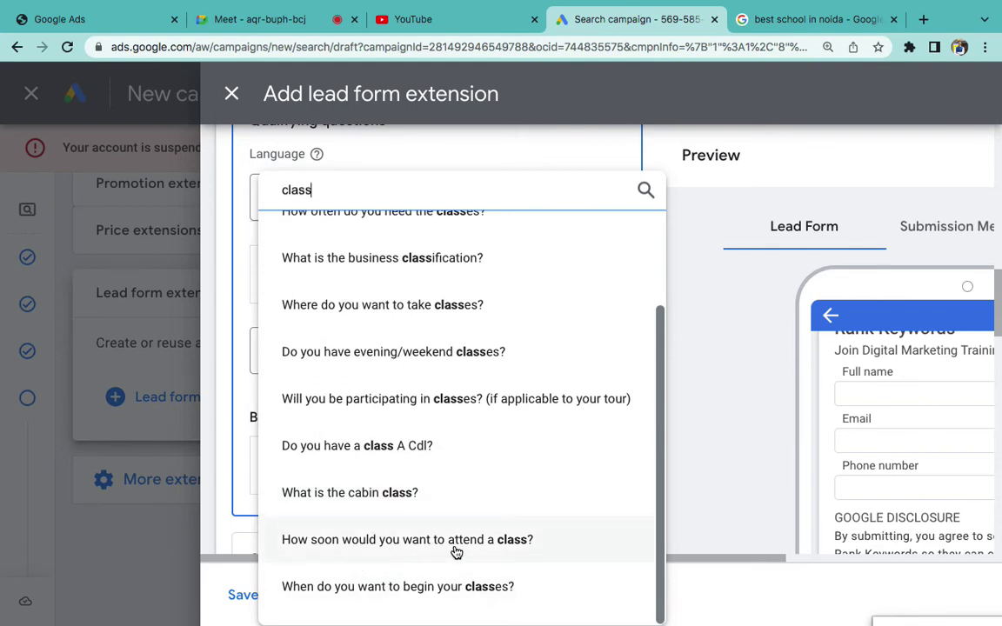
{"action": "scroll", "coordinate": [456, 553], "scroll_direction": "up", "scroll_amount": 2}
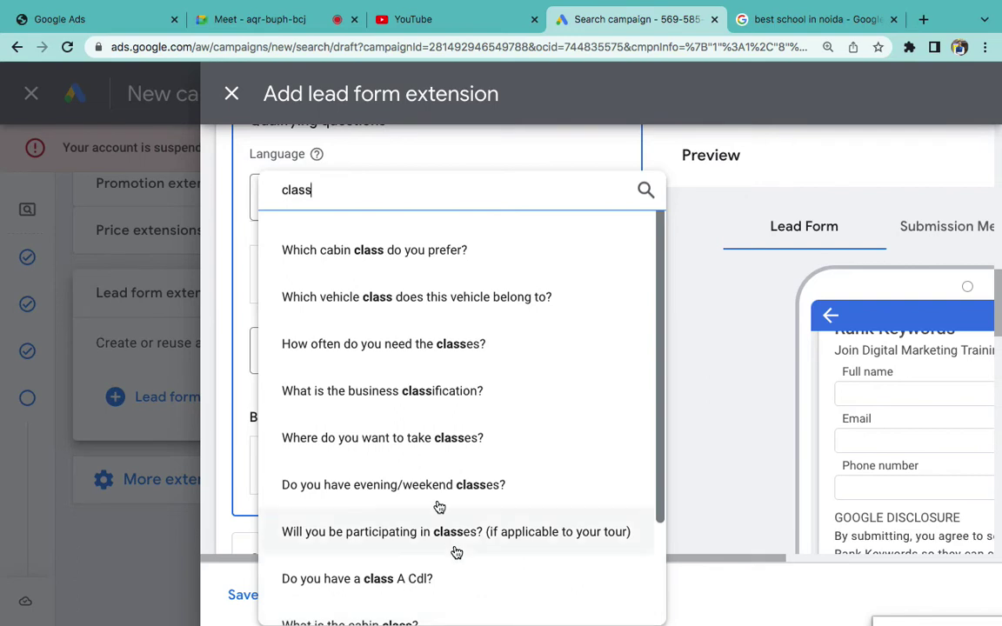
{"action": "scroll", "coordinate": [369, 340], "scroll_direction": "down", "scroll_amount": 2}
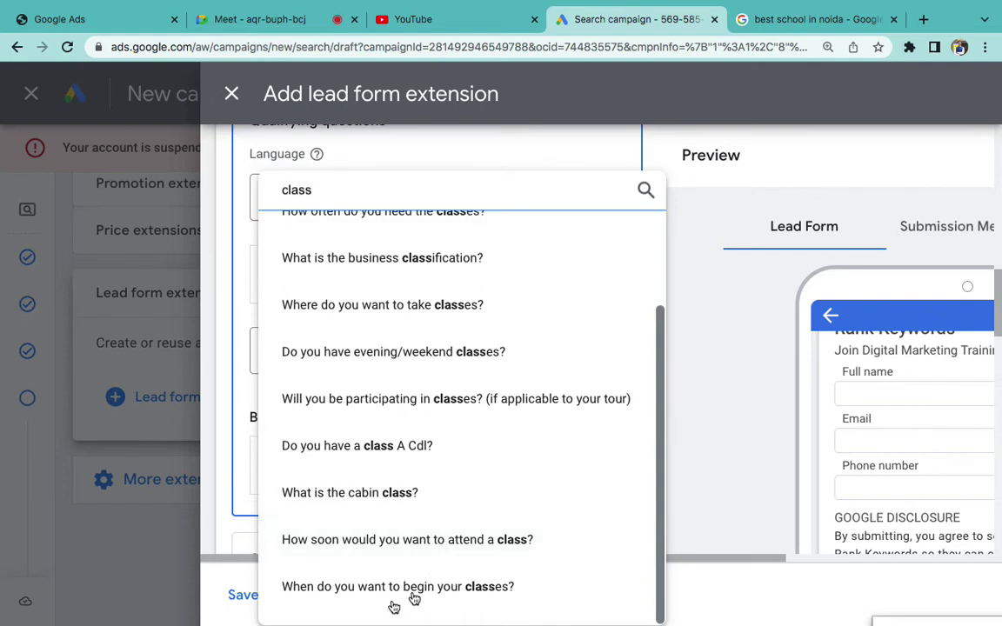
{"action": "scroll", "coordinate": [390, 457], "scroll_direction": "up", "scroll_amount": 2}
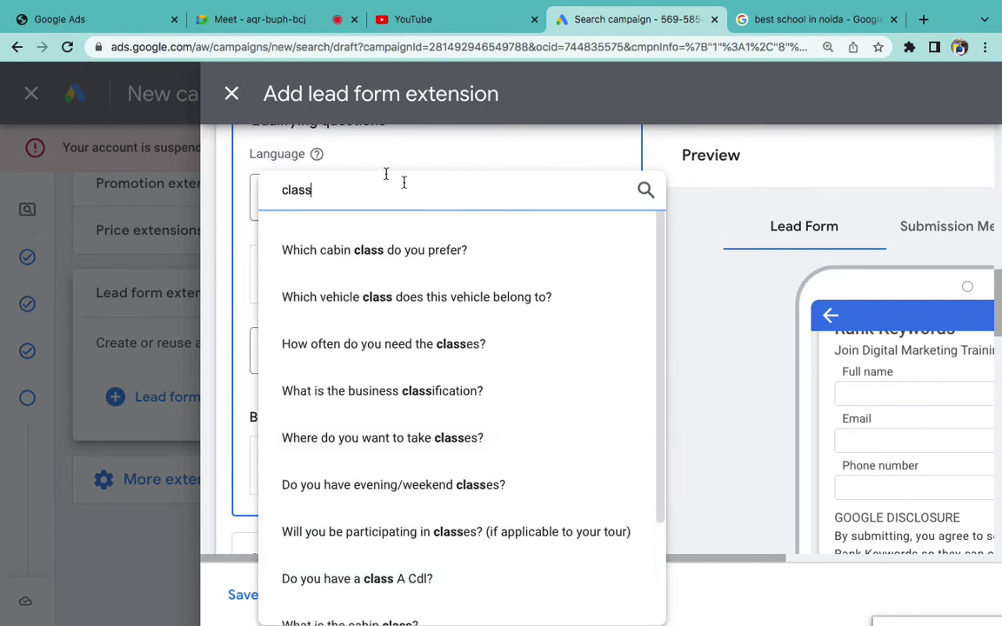
{"action": "left_click", "coordinate": [698, 304]}
- Review the selected contact information questions against the business name, description and fields in the Lead Form preview
{"action": "scroll", "coordinate": [429, 273], "scroll_direction": "up", "scroll_amount": 5}
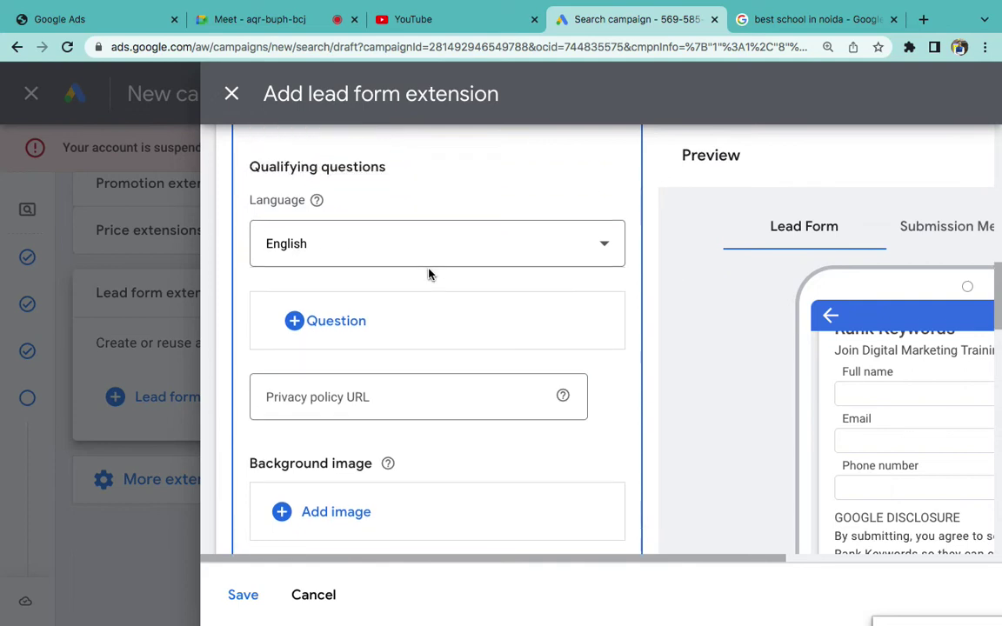
{"action": "scroll", "coordinate": [430, 273], "scroll_direction": "up", "scroll_amount": 1}
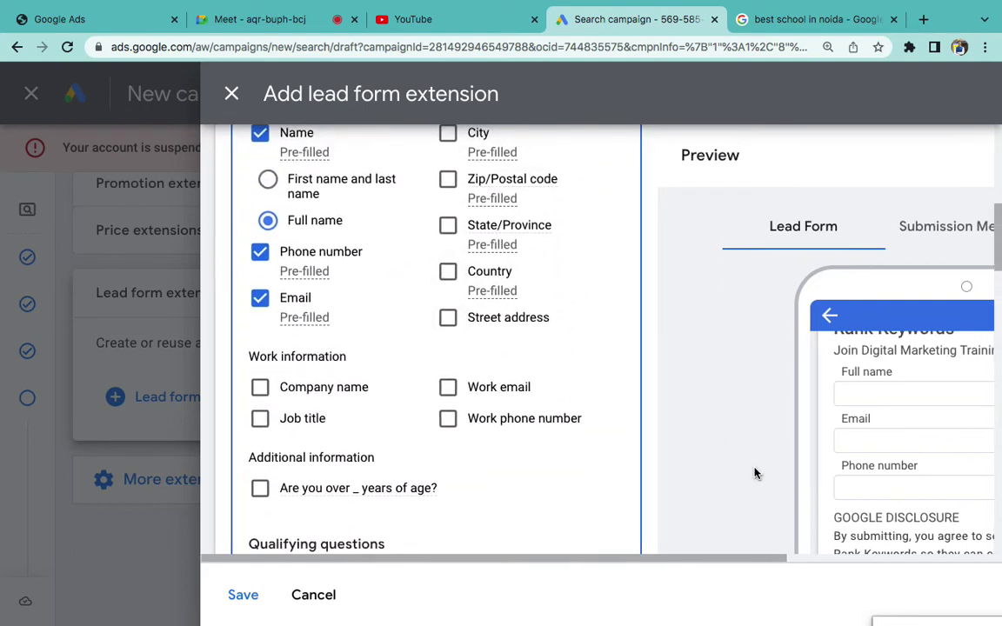
{"action": "scroll", "coordinate": [754, 472], "scroll_direction": "right", "scroll_amount": 3}
{"action": "left_click_drag", "start_coordinate": [684, 371], "coordinate": [857, 409]}
{"action": "scroll", "coordinate": [858, 410], "scroll_direction": "down", "scroll_amount": 1}
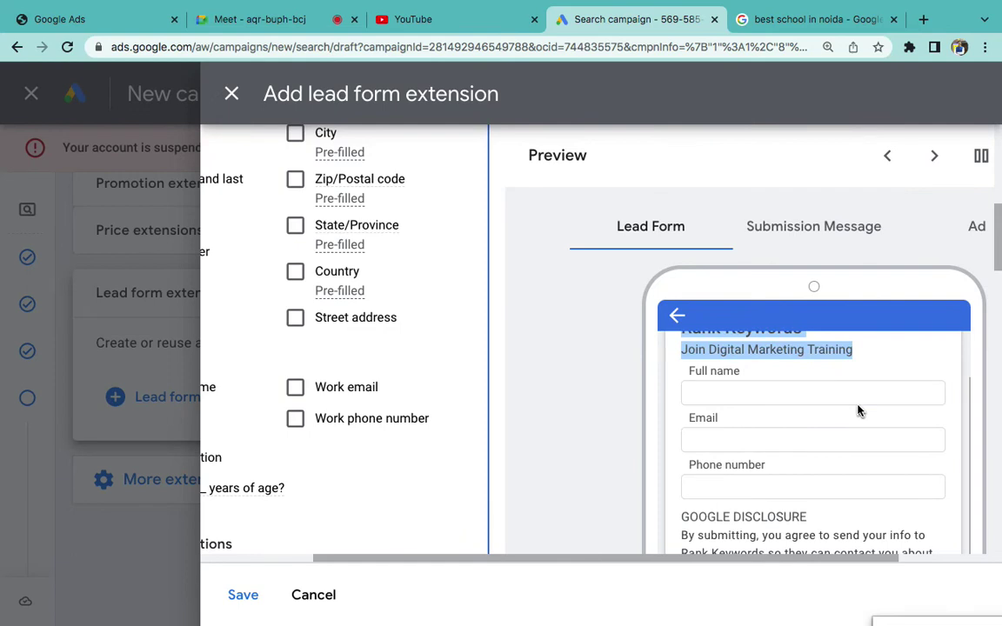
{"action": "scroll", "coordinate": [546, 430], "scroll_direction": "left", "scroll_amount": 3}
{"action": "scroll", "coordinate": [546, 429], "scroll_direction": "down", "scroll_amount": 5}
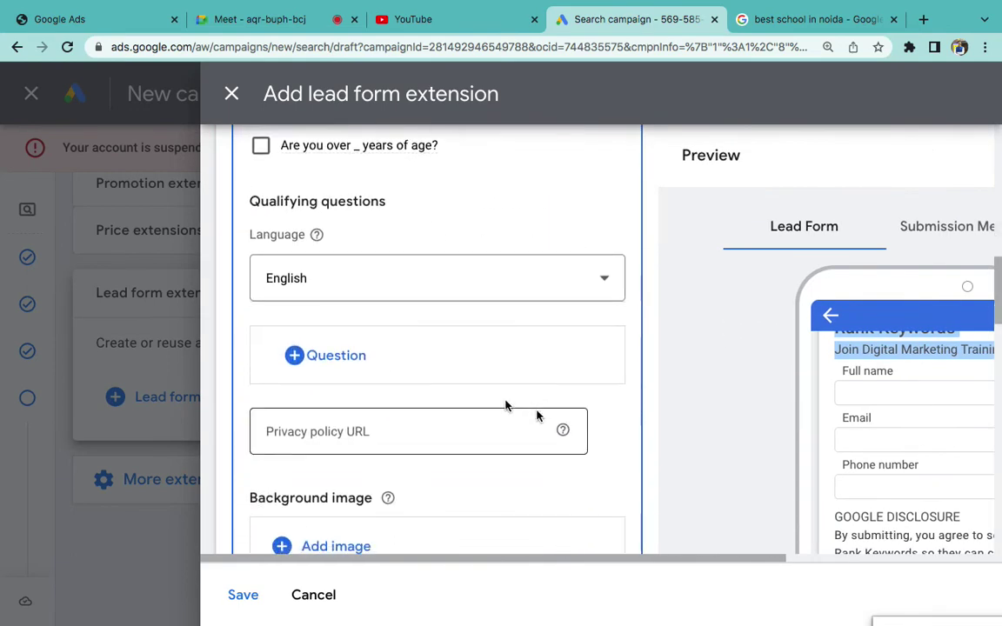
{"action": "left_click", "coordinate": [422, 425]}
{"action": "scroll", "coordinate": [421, 427], "scroll_direction": "down", "scroll_amount": 1}
{"action": "type", "text": "www.r"}
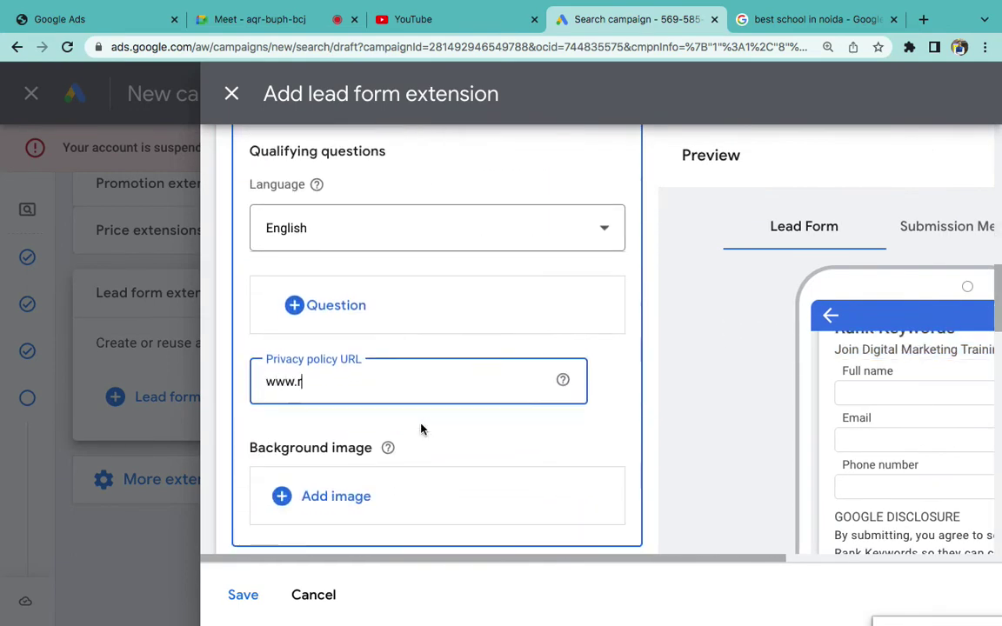
{"action": "type", "text": "ankkeyword"}
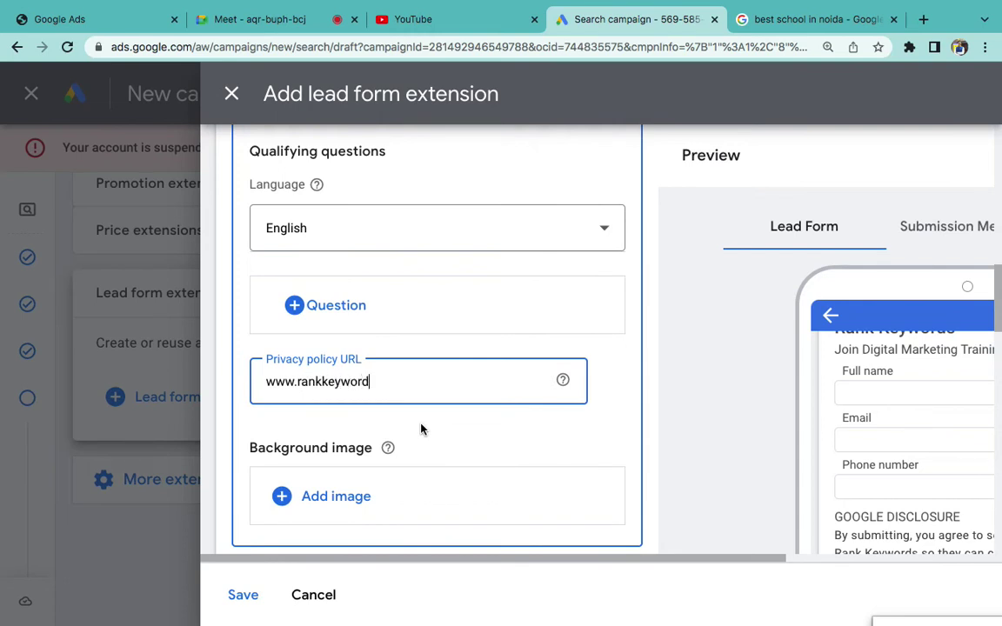
{"action": "type", "text": "s.in"}
{"action": "left_click", "coordinate": [718, 422]}
{"action": "scroll", "coordinate": [640, 430], "scroll_direction": "down", "scroll_amount": 2}
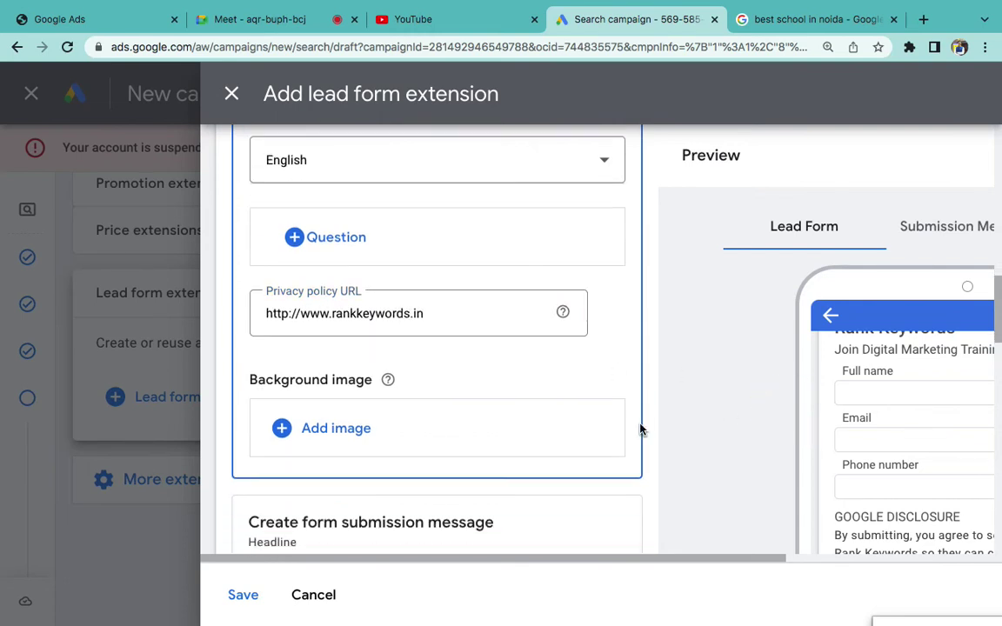
{"action": "left_click", "coordinate": [317, 405]}
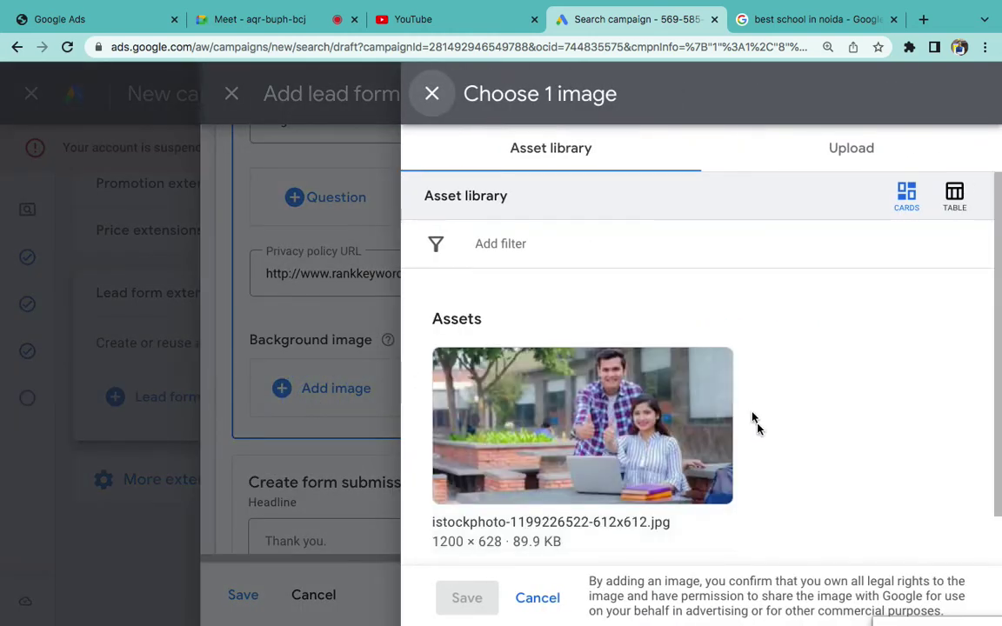
{"action": "scroll", "coordinate": [756, 425], "scroll_direction": "down", "scroll_amount": 2}
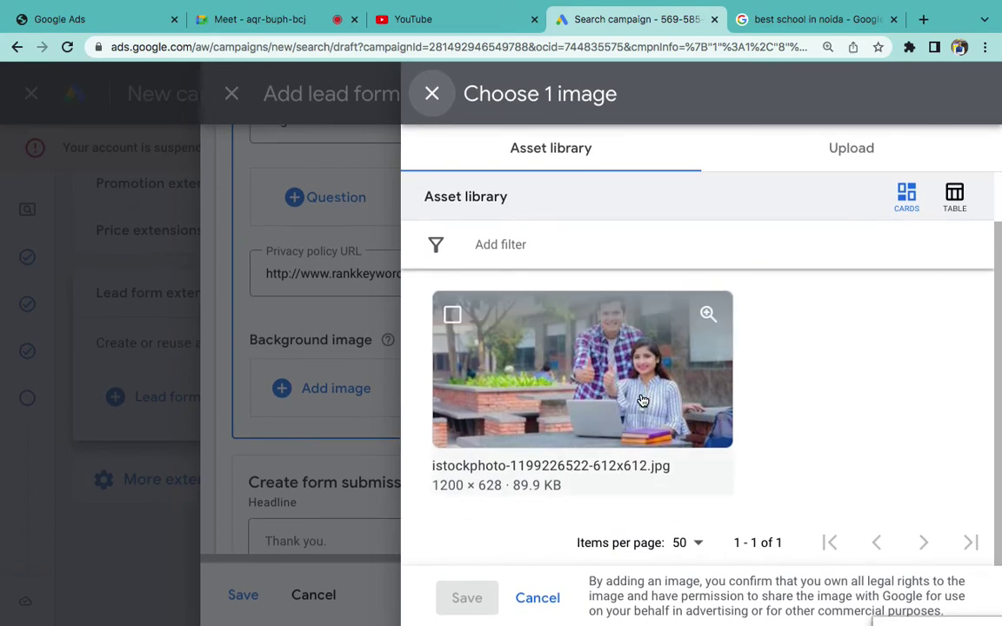
{"action": "left_click", "coordinate": [544, 375]}
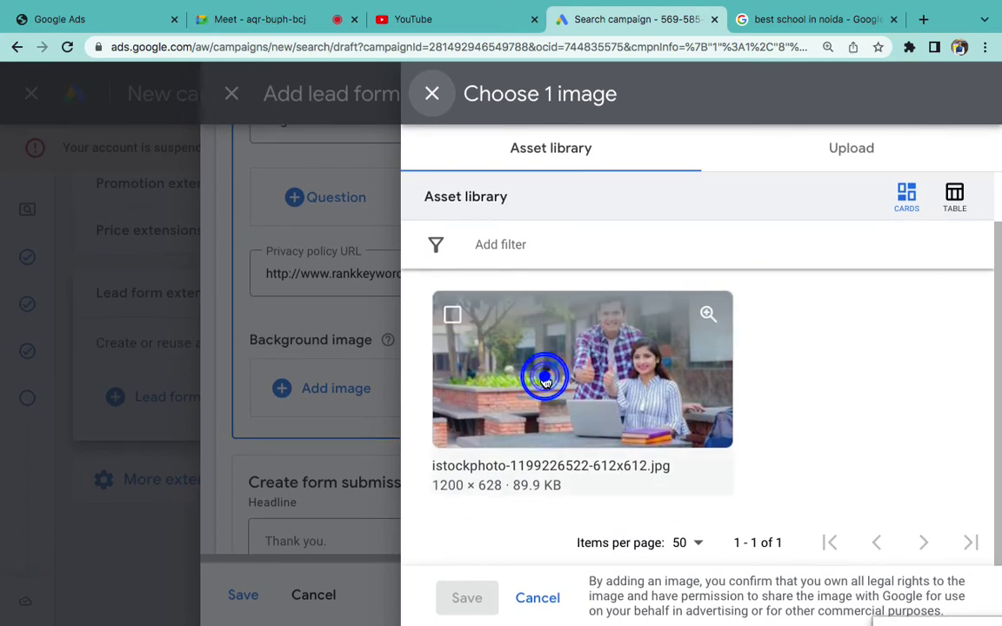
{"action": "left_click", "coordinate": [464, 599]}
{"action": "scroll", "coordinate": [630, 447], "scroll_direction": "right", "scroll_amount": 5}
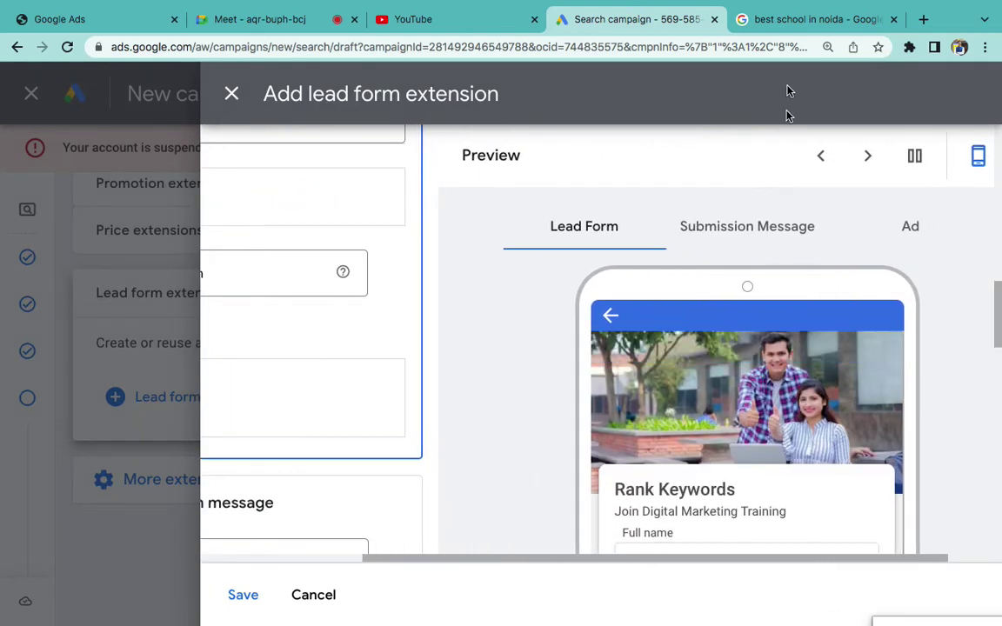
- Switch to the Google results page, reopen the Learners International ad's sign-up form and look through its layout and fields
{"action": "left_click", "coordinate": [780, 31]}
{"action": "scroll", "coordinate": [388, 176], "scroll_direction": "up", "scroll_amount": 2}
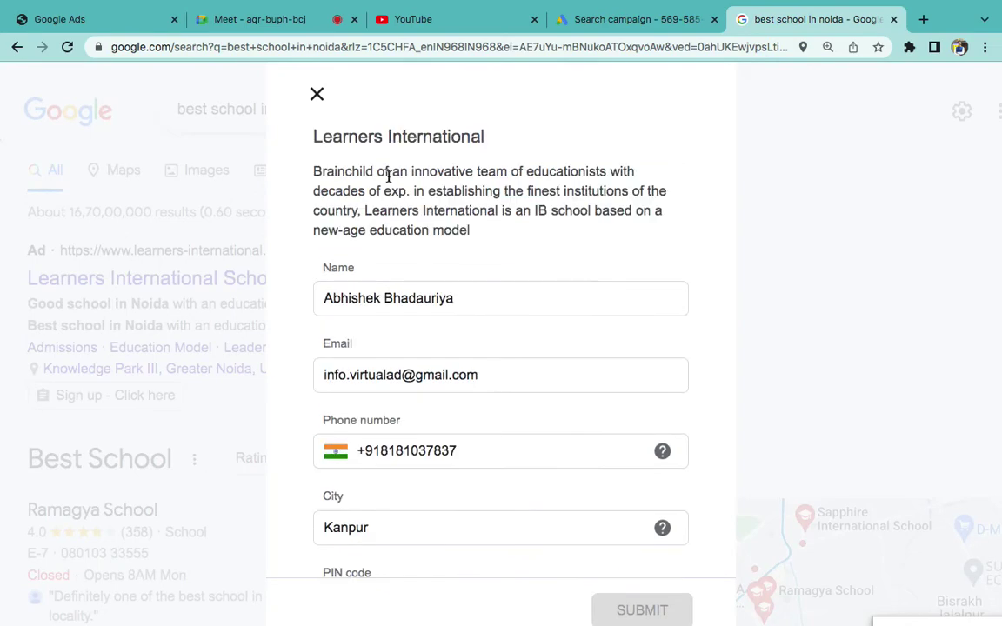
{"action": "left_click", "coordinate": [793, 311]}
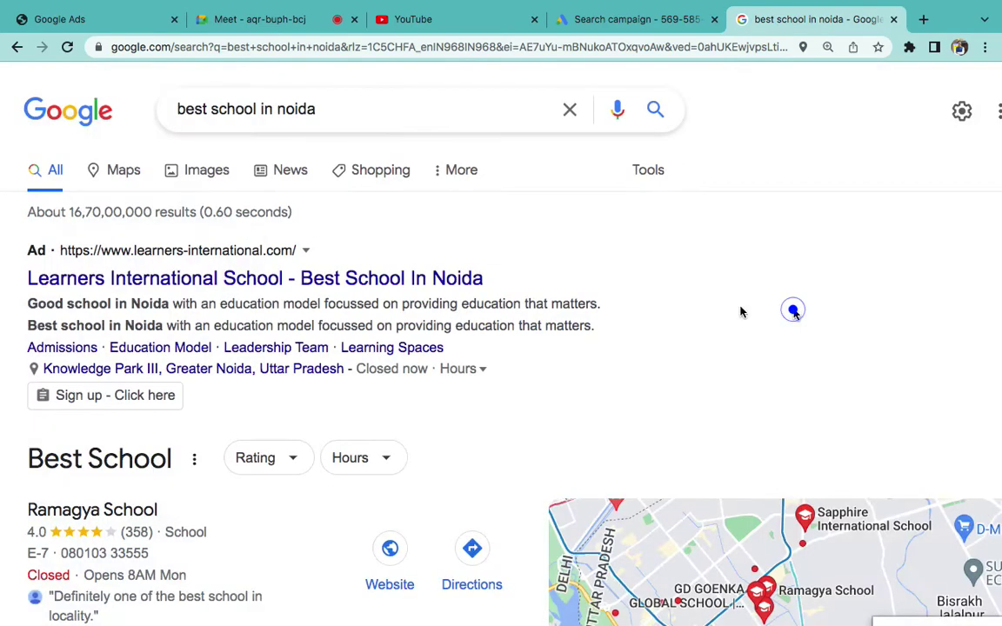
{"action": "left_click", "coordinate": [158, 396]}
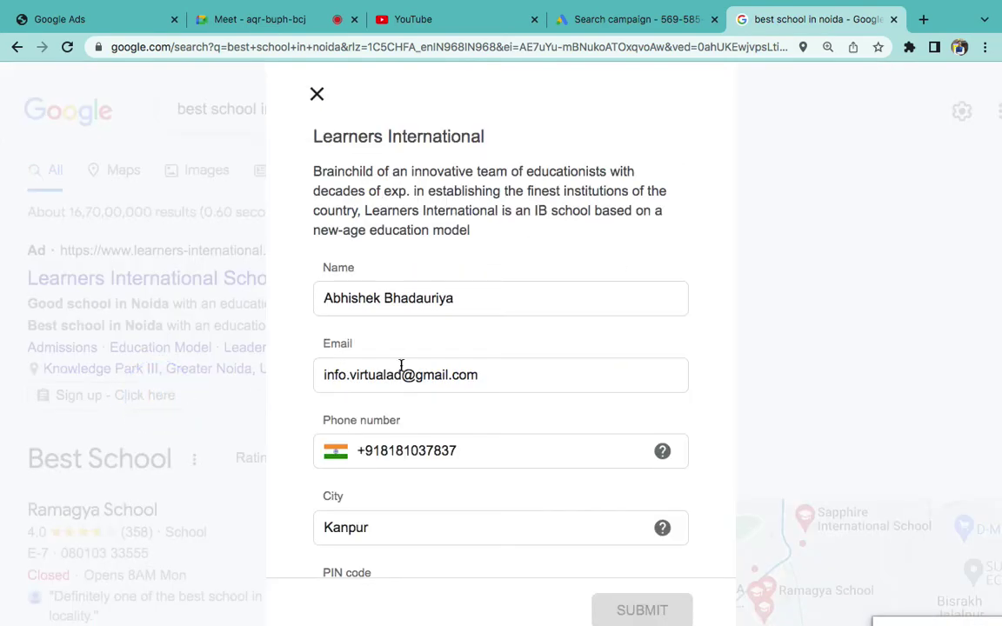
{"action": "scroll", "coordinate": [400, 357], "scroll_direction": "down", "scroll_amount": 3}
{"action": "scroll", "coordinate": [418, 331], "scroll_direction": "up", "scroll_amount": 3}
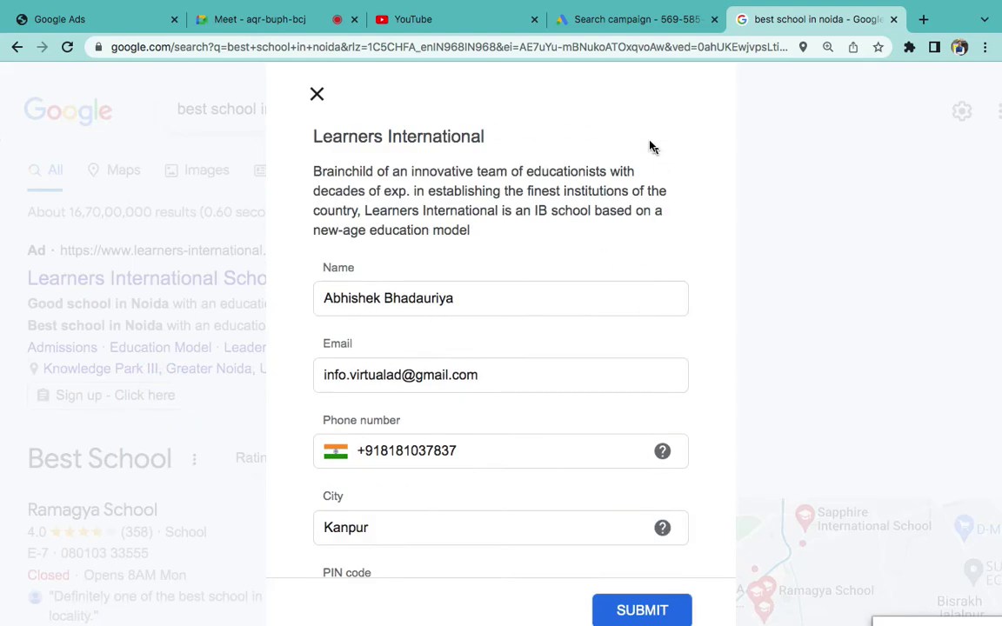
- Back in the lead form extension, examine the form submission message and call-to-action settings along with the Submission Message preview
{"action": "left_click", "coordinate": [599, 19]}
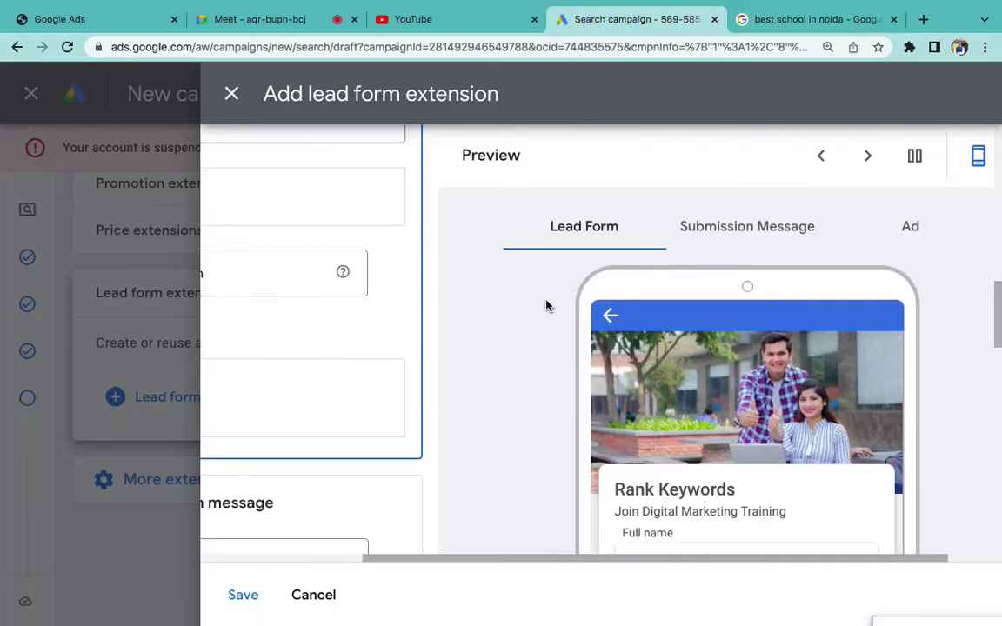
{"action": "scroll", "coordinate": [546, 305], "scroll_direction": "left", "scroll_amount": 5}
{"action": "scroll", "coordinate": [546, 306], "scroll_direction": "down", "scroll_amount": 2}
{"action": "scroll", "coordinate": [545, 399], "scroll_direction": "down", "scroll_amount": 3}
{"action": "scroll", "coordinate": [545, 398], "scroll_direction": "up", "scroll_amount": 1}
{"action": "scroll", "coordinate": [624, 391], "scroll_direction": "down", "scroll_amount": 5}
{"action": "scroll", "coordinate": [707, 387], "scroll_direction": "right", "scroll_amount": 2}
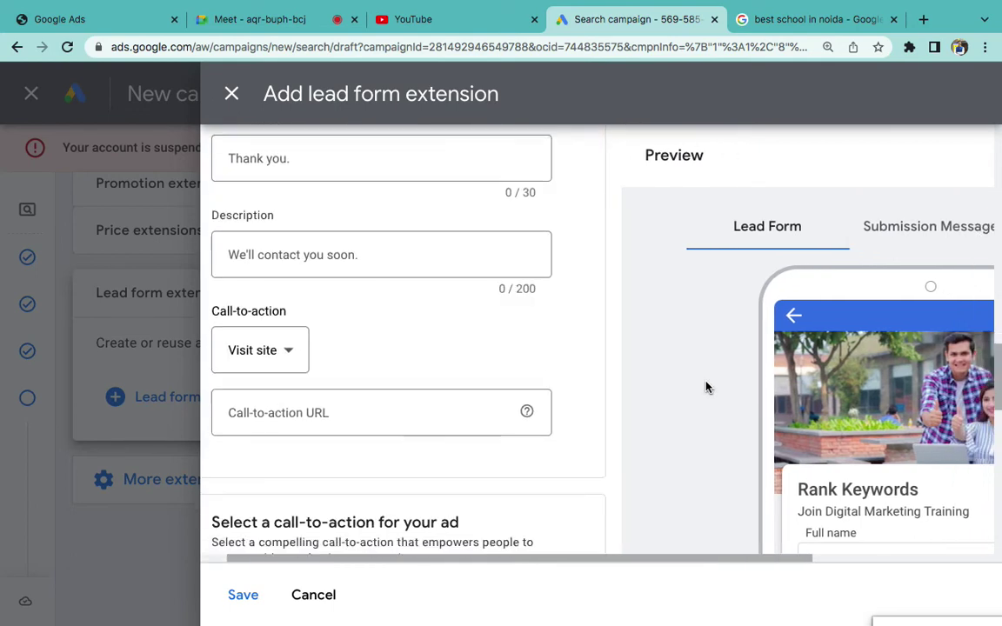
{"action": "scroll", "coordinate": [736, 402], "scroll_direction": "right", "scroll_amount": 4}
{"action": "scroll", "coordinate": [736, 402], "scroll_direction": "down", "scroll_amount": 2}
{"action": "scroll", "coordinate": [736, 402], "scroll_direction": "down", "scroll_amount": 3}
{"action": "left_click", "coordinate": [707, 230]}
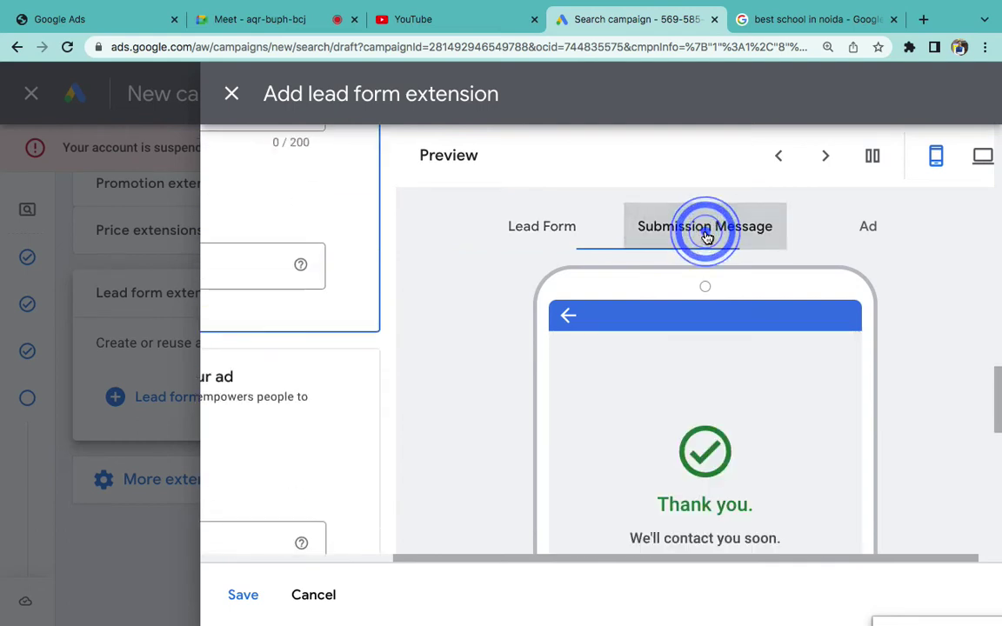
{"action": "scroll", "coordinate": [734, 427], "scroll_direction": "down", "scroll_amount": 3}
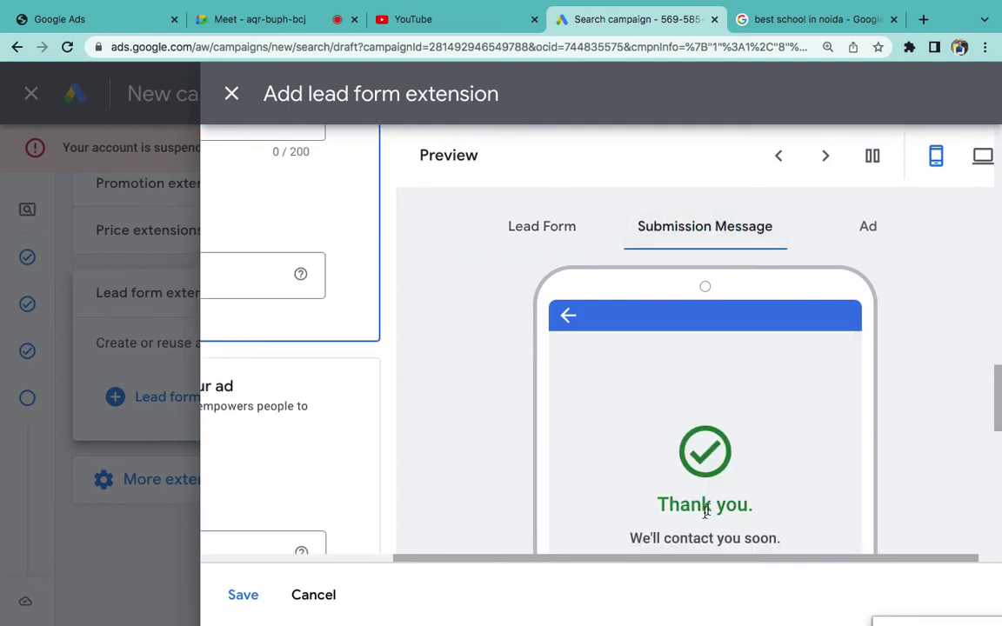
- Set the form submission message headline to "Thanks for applying." and its description to "Our team will get back to you soon."
{"action": "scroll", "coordinate": [558, 447], "scroll_direction": "left", "scroll_amount": 4}
{"action": "scroll", "coordinate": [555, 449], "scroll_direction": "up", "scroll_amount": 3}
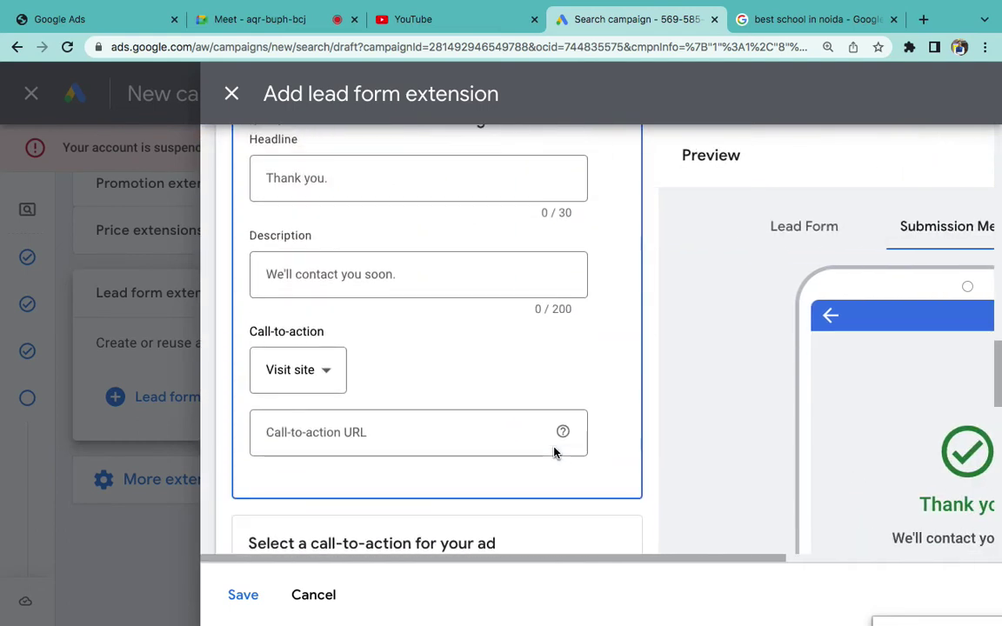
{"action": "scroll", "coordinate": [376, 282], "scroll_direction": "up", "scroll_amount": 1}
{"action": "left_click", "coordinate": [372, 275]}
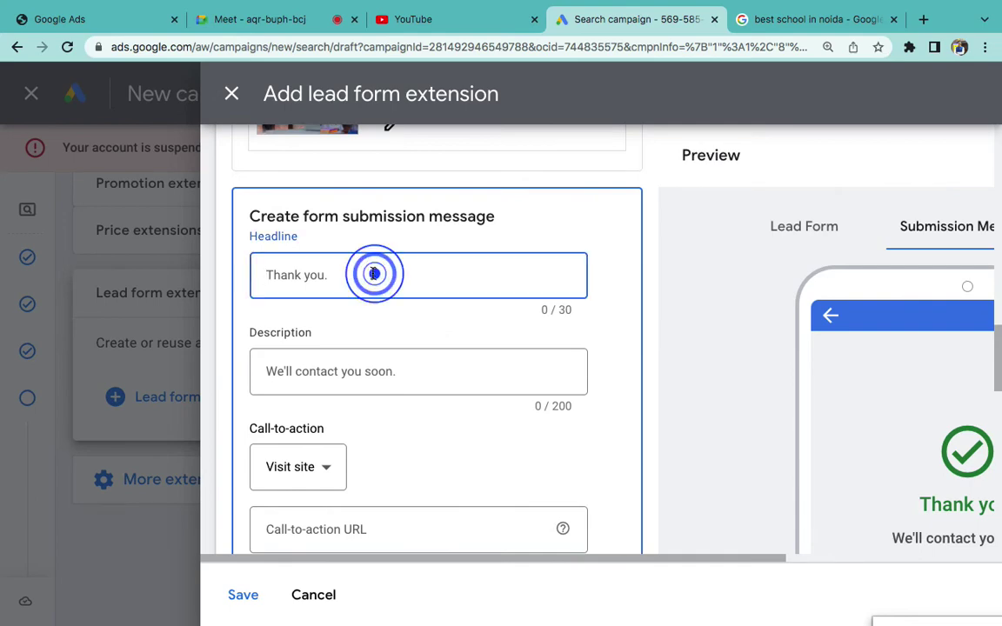
{"action": "type", "text": "Thanks for applying."}
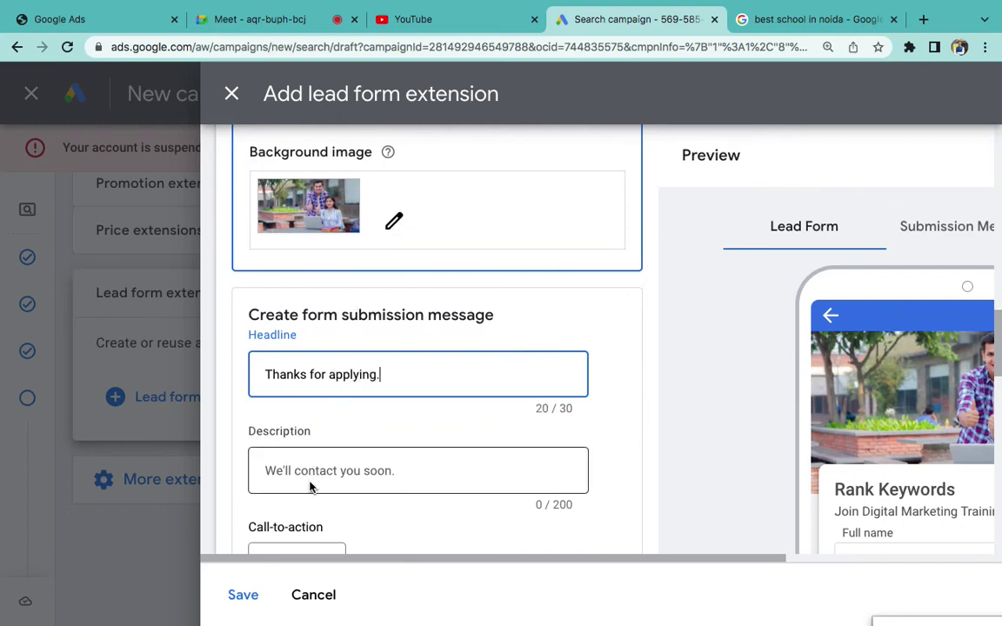
{"action": "left_click", "coordinate": [309, 477]}
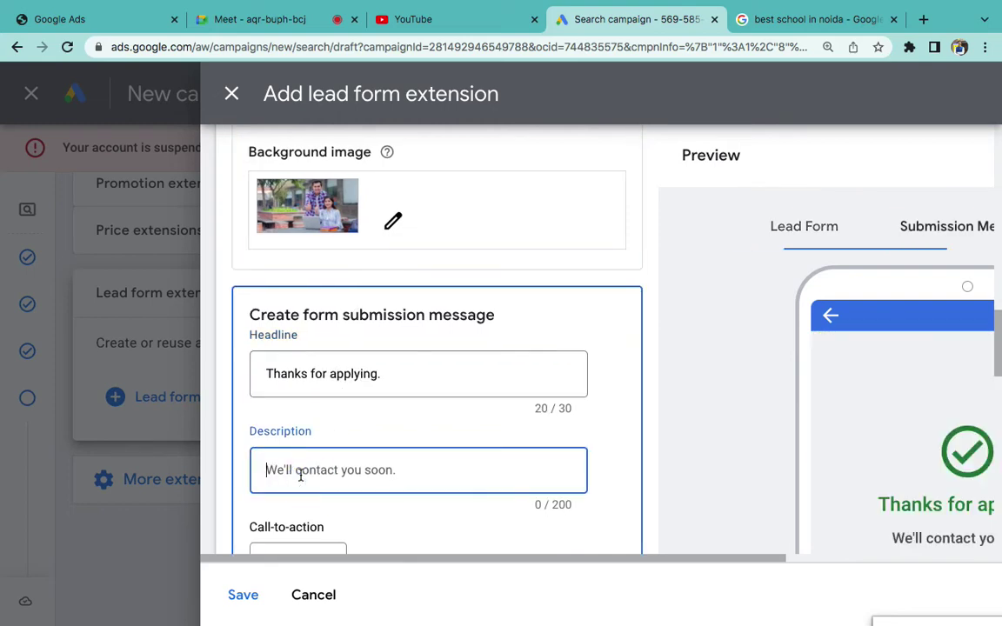
{"action": "scroll", "coordinate": [301, 478], "scroll_direction": "up", "scroll_amount": 6}
{"action": "type", "text": "Our team will get back to you soon."}
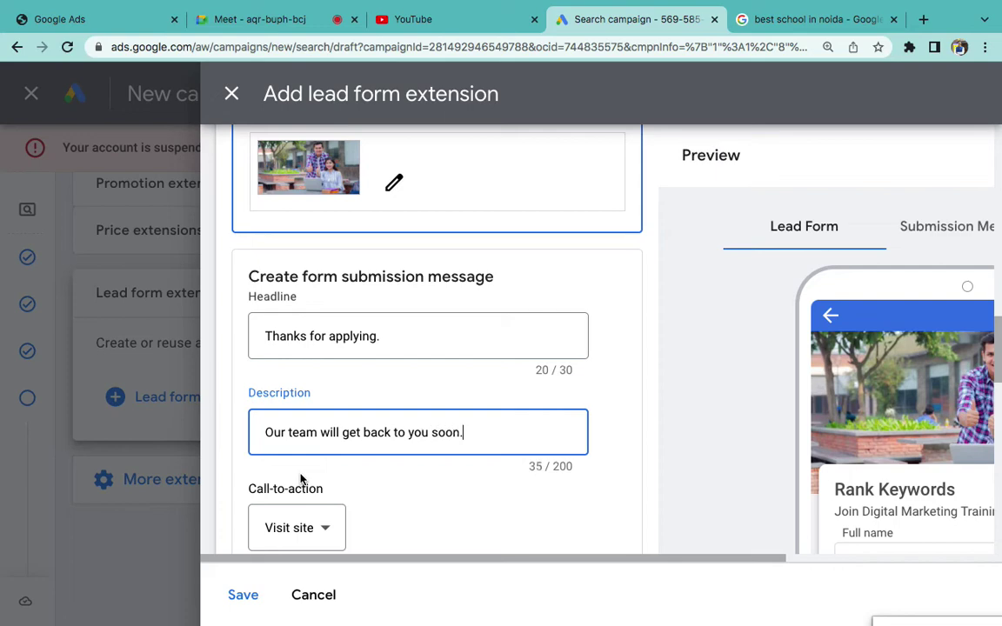
{"action": "scroll", "coordinate": [295, 488], "scroll_direction": "down", "scroll_amount": 3}
{"action": "left_click", "coordinate": [320, 425]}
{"action": "scroll", "coordinate": [320, 431], "scroll_direction": "up", "scroll_amount": 5}
{"action": "scroll", "coordinate": [320, 431], "scroll_direction": "down", "scroll_amount": 2}
{"action": "type", "text": "www.rankkeywords.in"}
{"action": "left_click", "coordinate": [693, 385]}
{"action": "scroll", "coordinate": [652, 383], "scroll_direction": "right", "scroll_amount": 5}
{"action": "scroll", "coordinate": [607, 380], "scroll_direction": "left", "scroll_amount": 5}
{"action": "scroll", "coordinate": [520, 389], "scroll_direction": "down", "scroll_amount": 5}
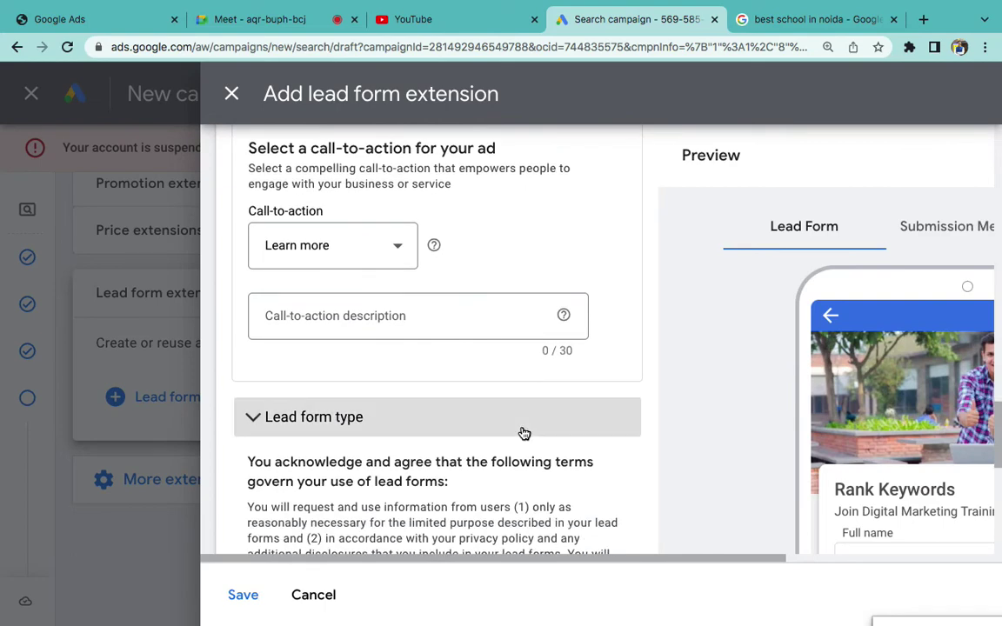
- Look at the sign-up call-to-action under the Learners International School ad in the Google results, and return to the lead form extension
{"action": "left_click", "coordinate": [777, 24]}
{"action": "left_click", "coordinate": [315, 93]}
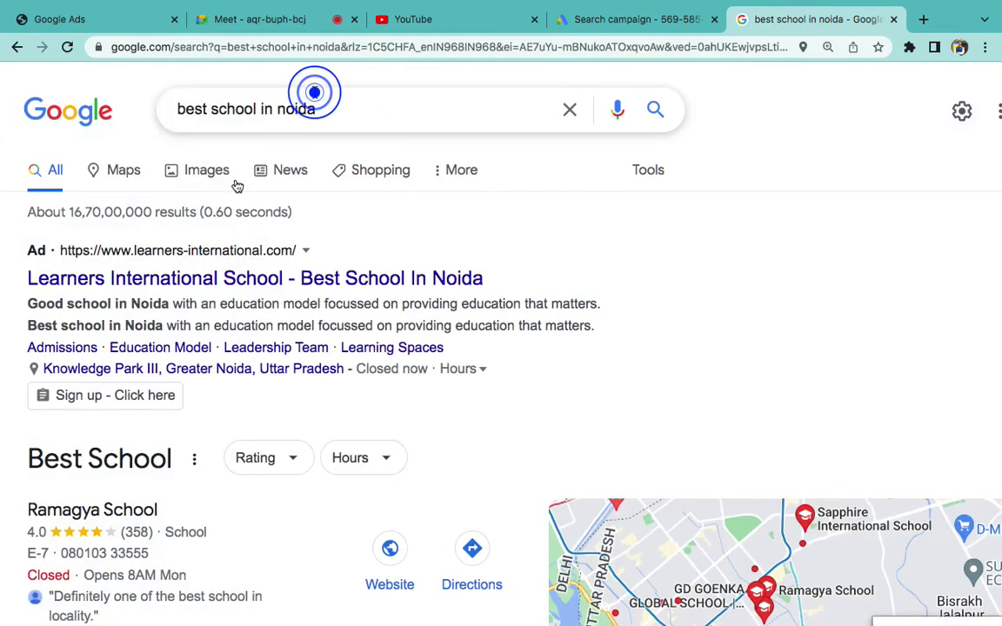
{"action": "scroll", "coordinate": [4, 383], "scroll_direction": "down", "scroll_amount": 1}
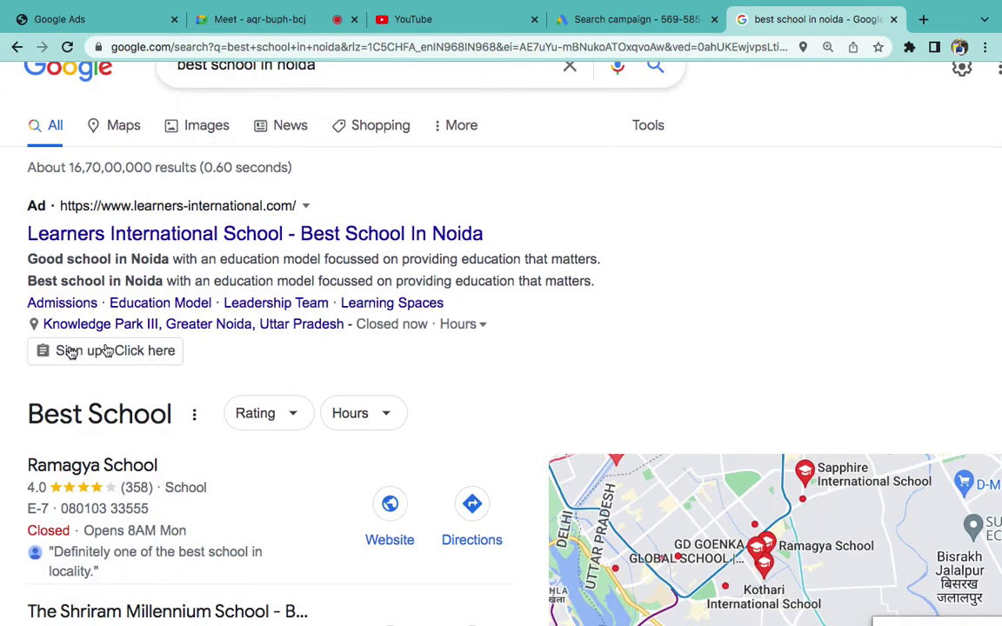
{"action": "left_click", "coordinate": [587, 26]}
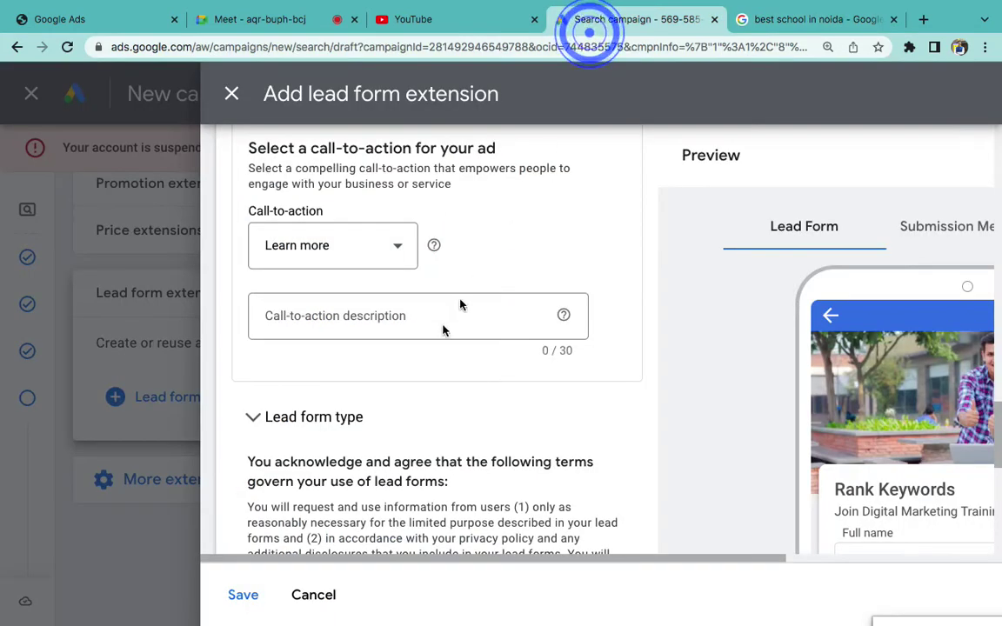
- Set the ad's call-to-action to Apply now and check it in the Ad preview
{"action": "left_click", "coordinate": [335, 244]}
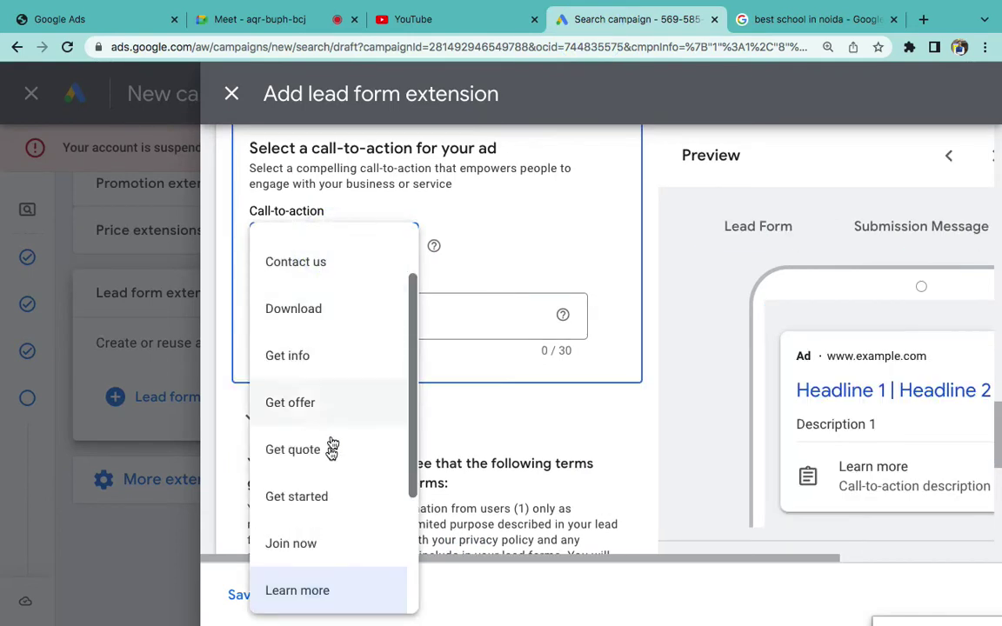
{"action": "scroll", "coordinate": [342, 323], "scroll_direction": "up", "scroll_amount": 2}
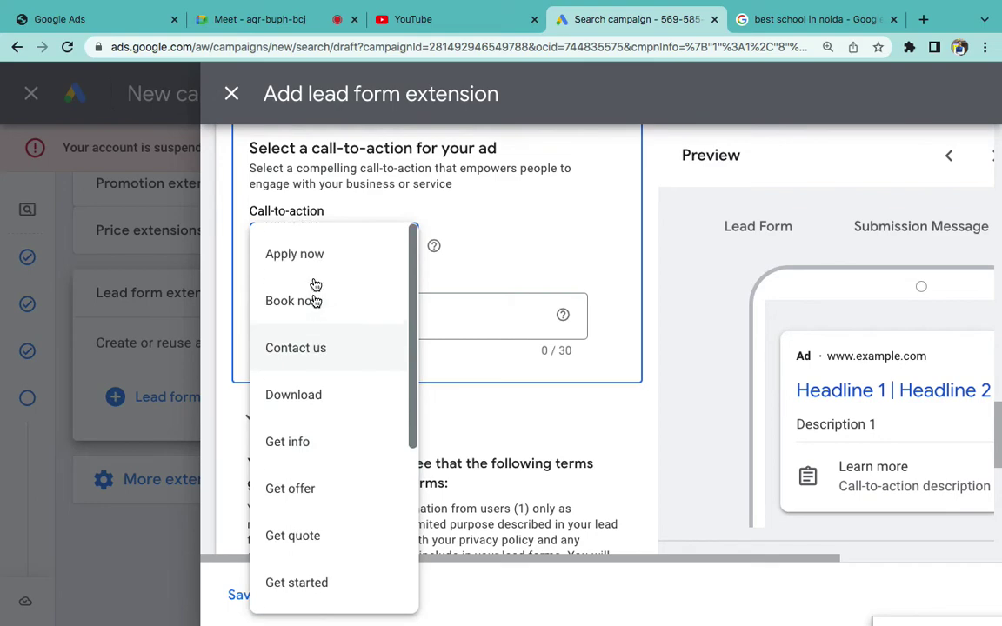
{"action": "left_click", "coordinate": [294, 255]}
{"action": "scroll", "coordinate": [294, 254], "scroll_direction": "up", "scroll_amount": 5}
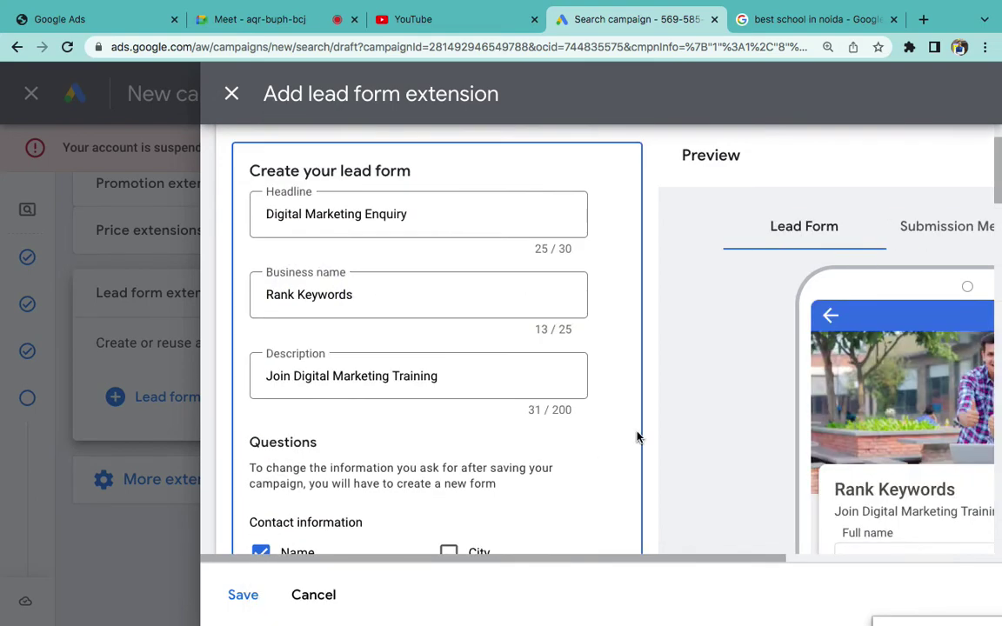
{"action": "scroll", "coordinate": [853, 278], "scroll_direction": "right", "scroll_amount": 5}
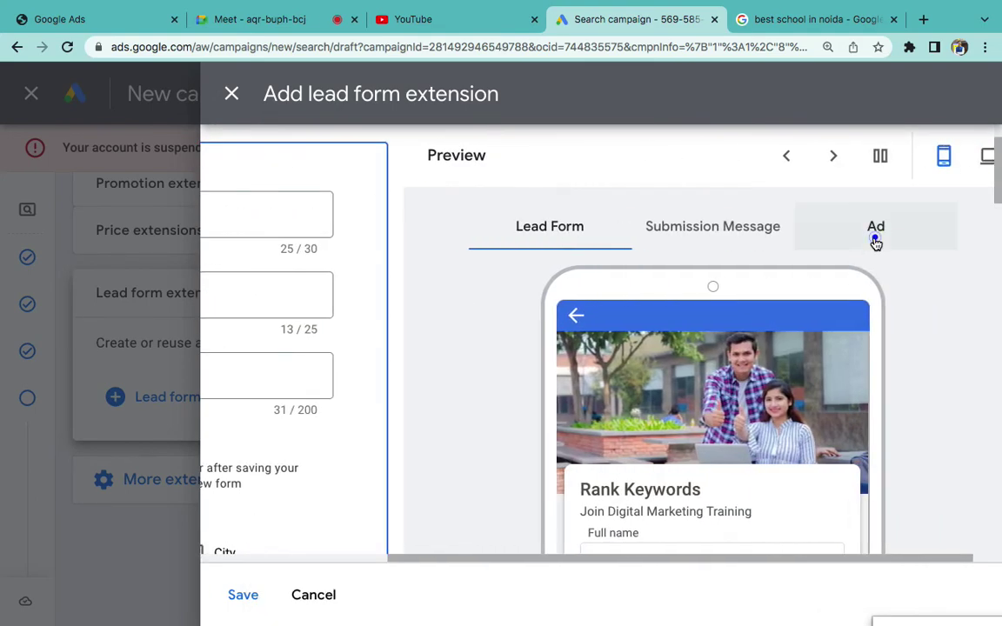
{"action": "left_click", "coordinate": [873, 236]}
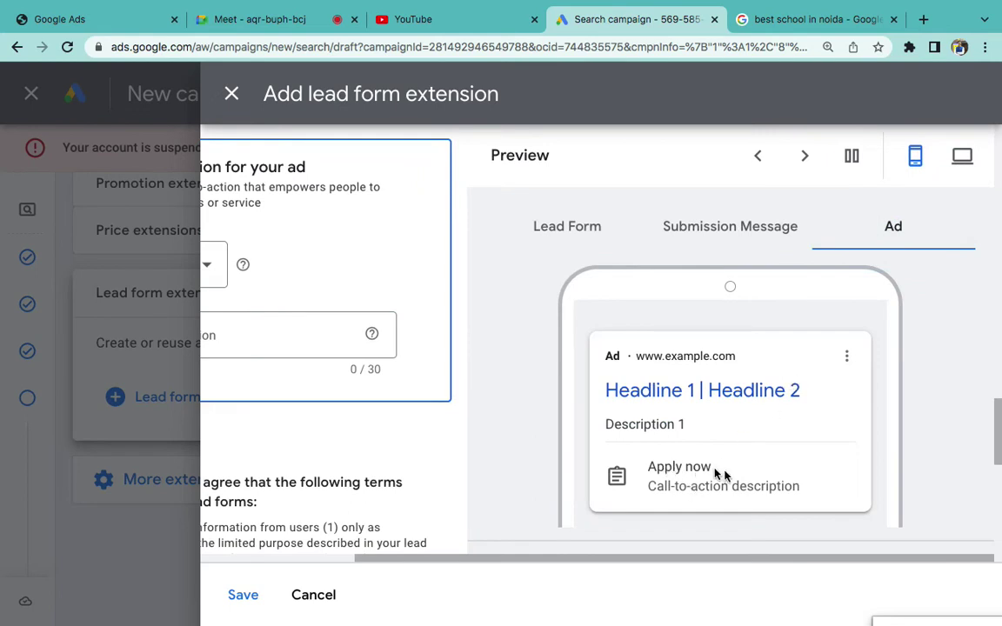
{"action": "scroll", "coordinate": [564, 474], "scroll_direction": "left", "scroll_amount": 5}
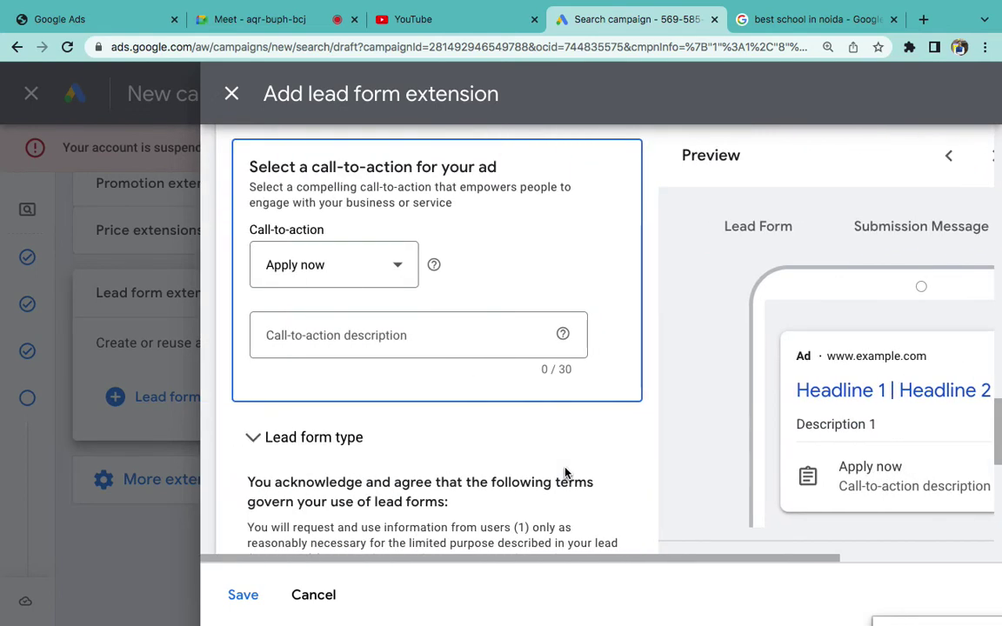
- Enter a call-to-action description for the ad that begins with "Digital Market"
{"action": "left_click", "coordinate": [391, 350]}
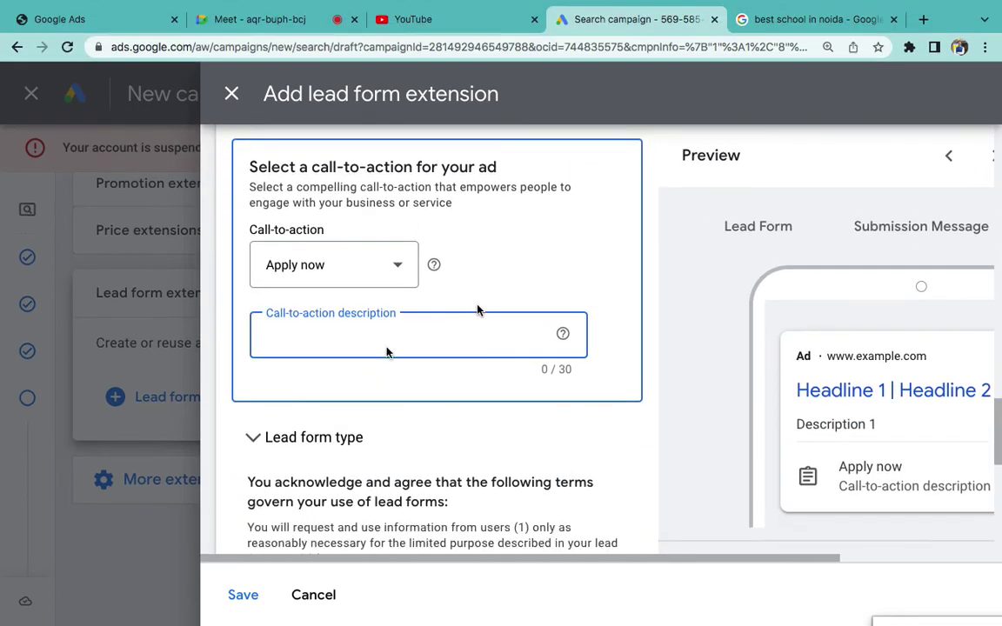
{"action": "scroll", "coordinate": [357, 366], "scroll_direction": "up", "scroll_amount": 15}
{"action": "scroll", "coordinate": [358, 358], "scroll_direction": "down", "scroll_amount": 10}
{"action": "scroll", "coordinate": [342, 439], "scroll_direction": "down", "scroll_amount": 10}
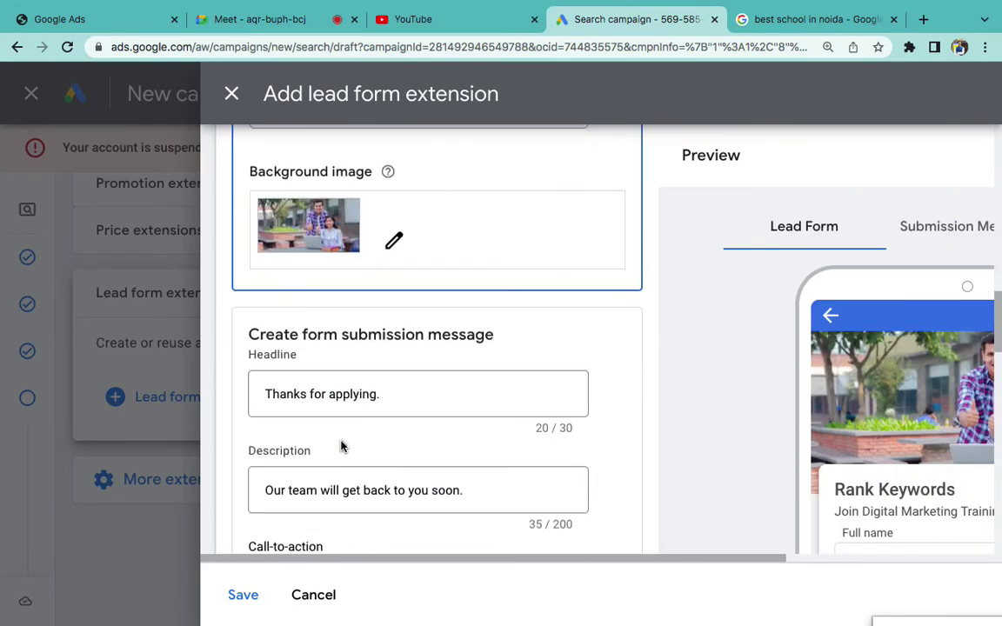
{"action": "type", "text": "C"}
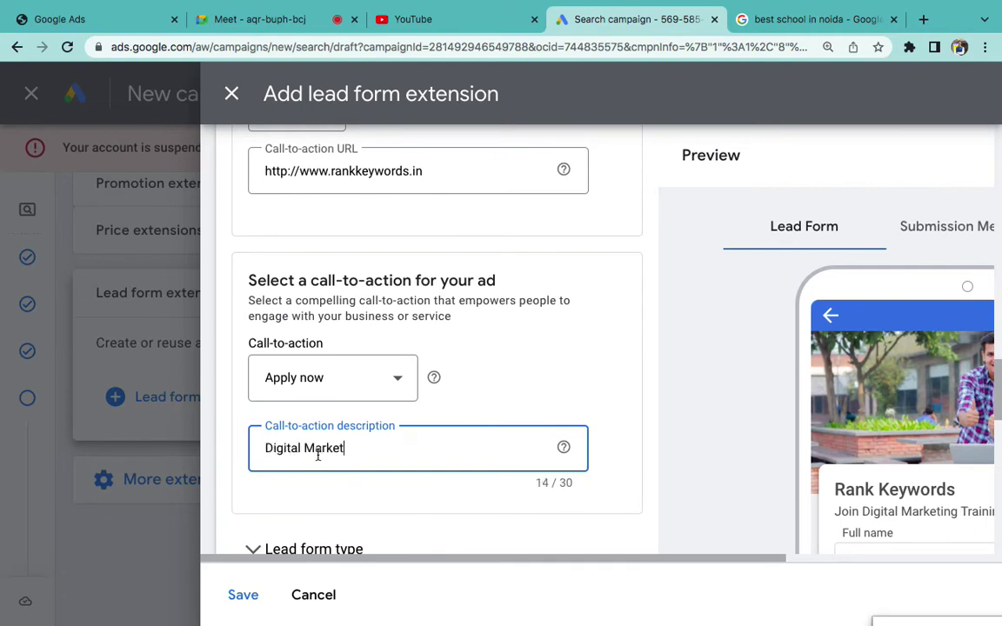
- Look over the form preview, terms and lead export options, and save the lead form extension to the campaign
{"action": "scroll", "coordinate": [648, 326], "scroll_direction": "right", "scroll_amount": 5}
{"action": "scroll", "coordinate": [896, 353], "scroll_direction": "down", "scroll_amount": 5}
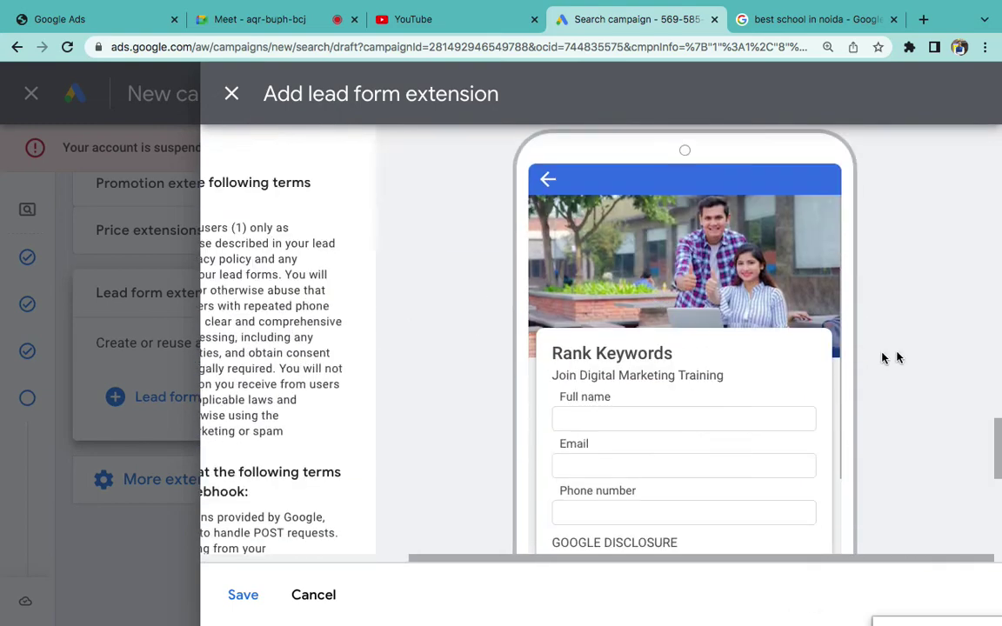
{"action": "scroll", "coordinate": [770, 333], "scroll_direction": "left", "scroll_amount": 5}
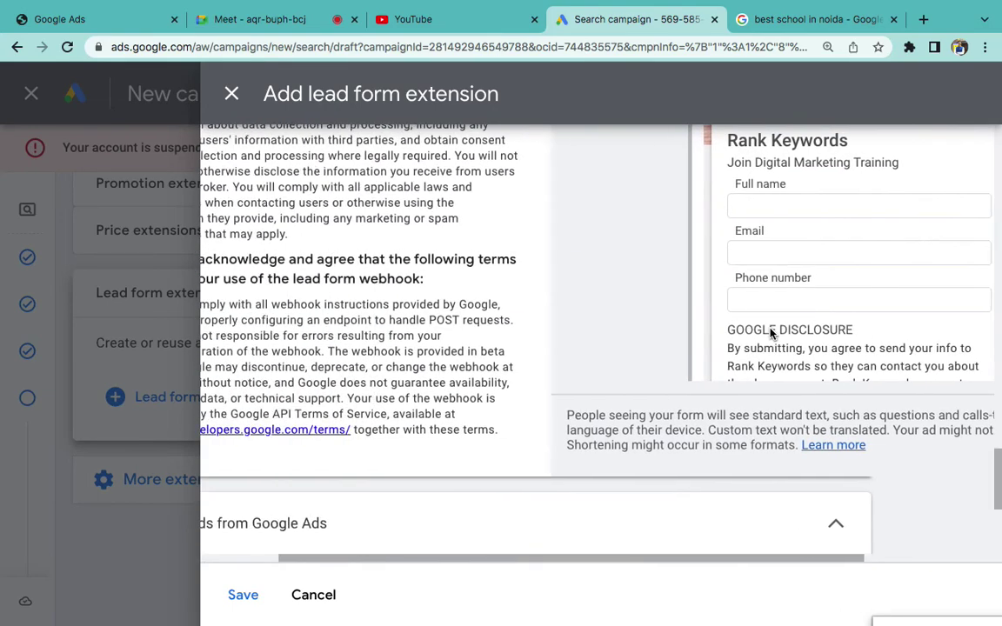
{"action": "scroll", "coordinate": [389, 465], "scroll_direction": "down", "scroll_amount": 5}
{"action": "left_click", "coordinate": [249, 593]}
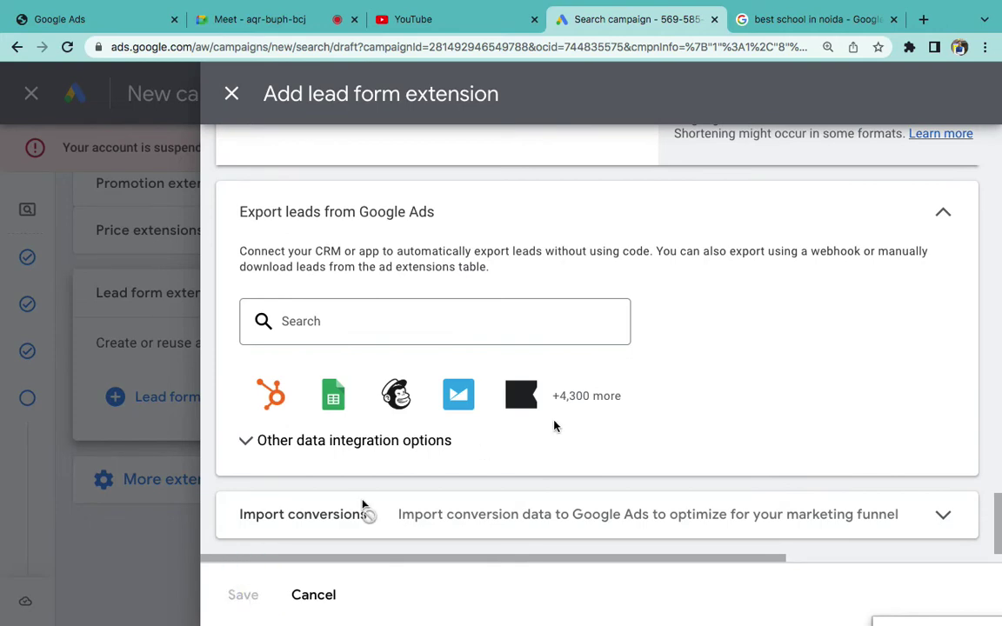
{"action": "scroll", "coordinate": [719, 529], "scroll_direction": "down", "scroll_amount": 3}
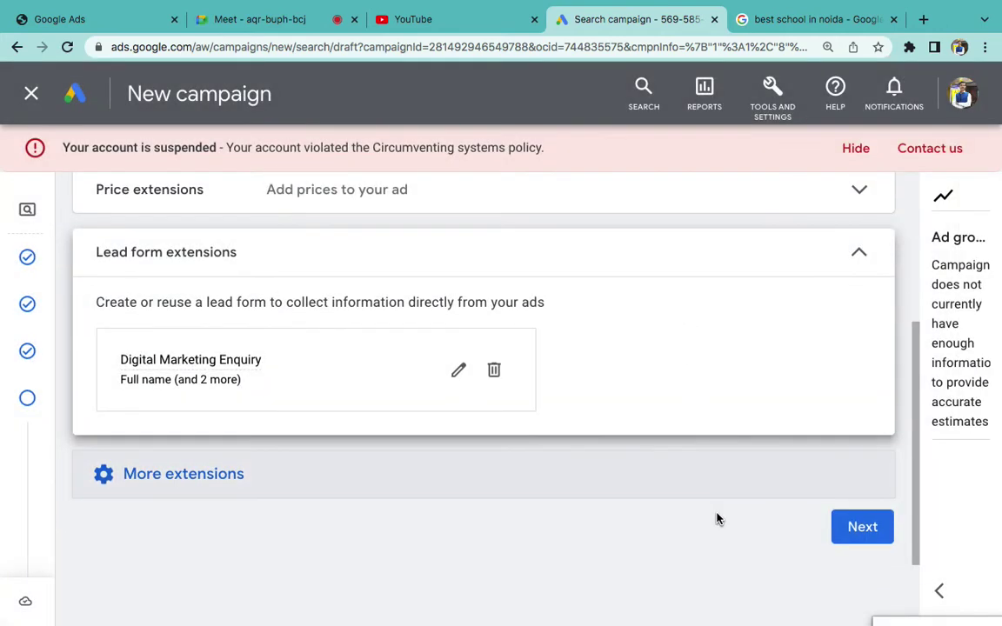
- Collapse the lead form extensions section and review the campaign's list of extensions
{"action": "scroll", "coordinate": [778, 302], "scroll_direction": "up", "scroll_amount": 3}
{"action": "left_click", "coordinate": [806, 294]}
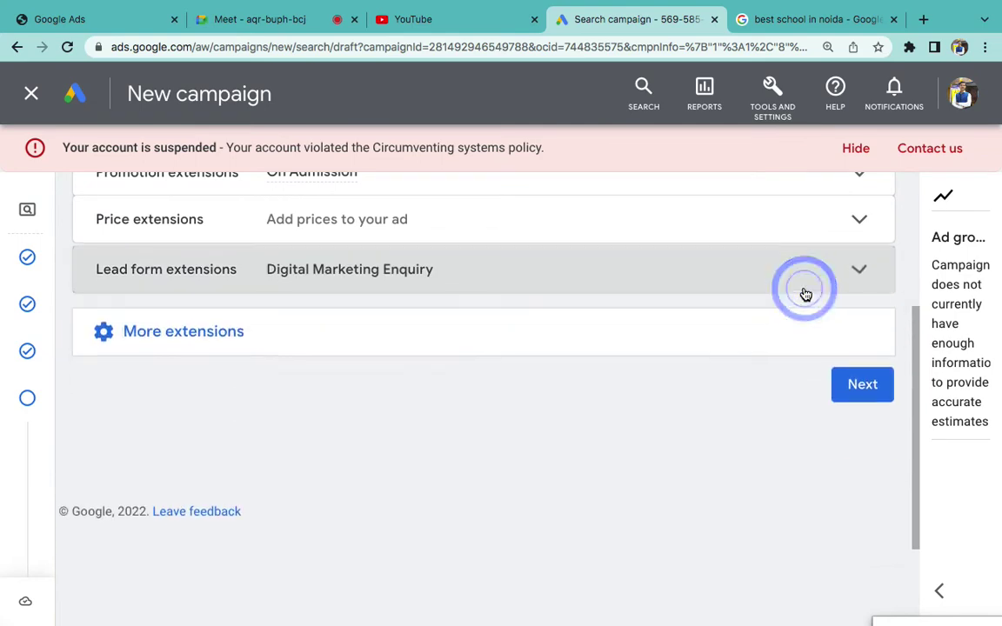
{"action": "scroll", "coordinate": [806, 294], "scroll_direction": "up", "scroll_amount": 3}
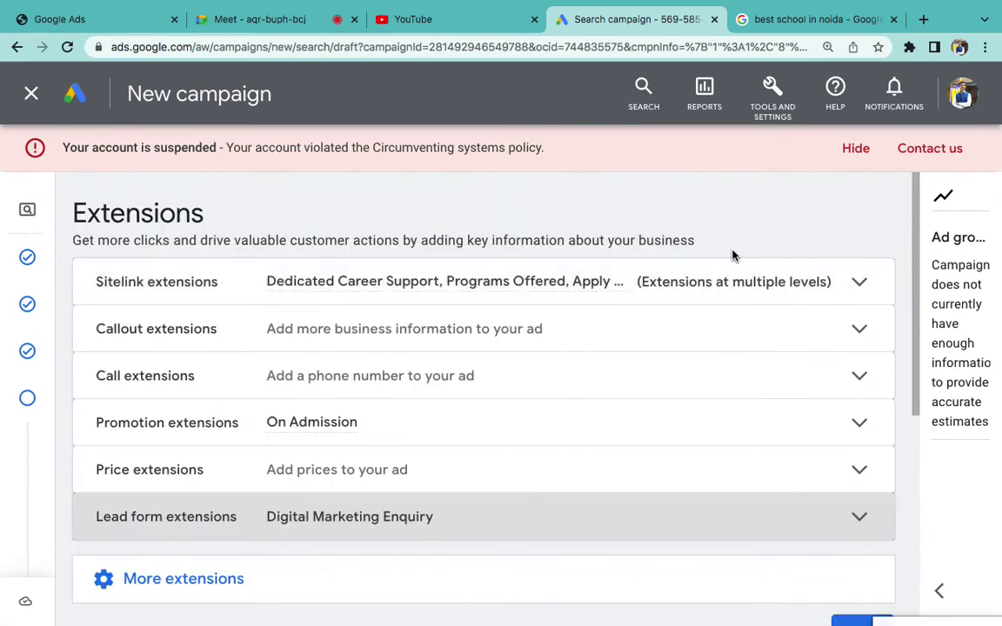
{"action": "scroll", "coordinate": [760, 380], "scroll_direction": "down", "scroll_amount": 3}
- Switch to the Word notes and add lettered sub-items under Lead Extension: Description, Form, Link, Submit and Ad Line
{"action": "key", "text": "ctrl+Left"}
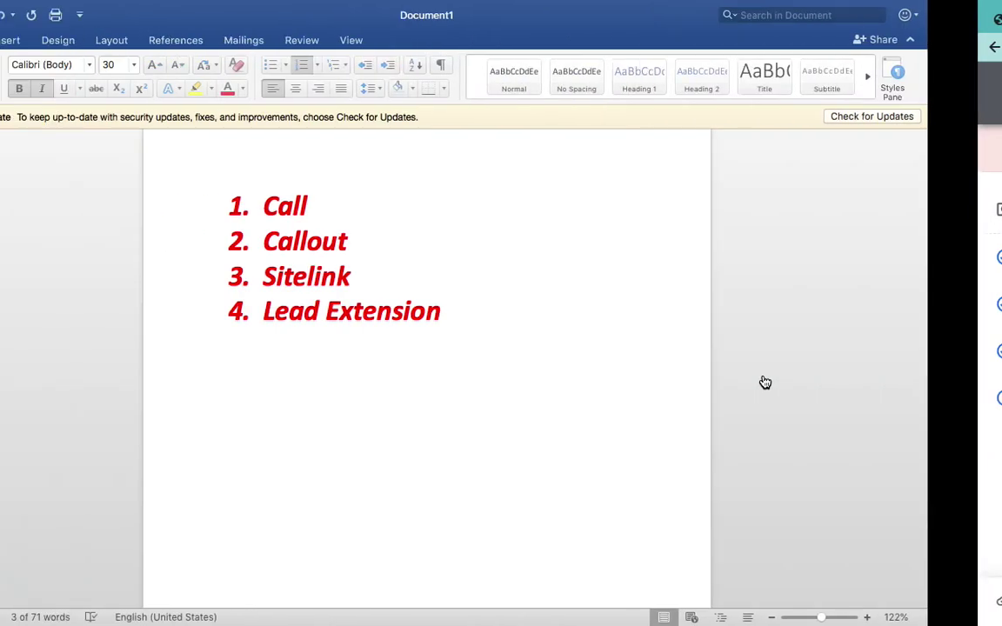
{"action": "scroll", "coordinate": [552, 293], "scroll_direction": "down", "scroll_amount": 3}
{"action": "scroll", "coordinate": [552, 290], "scroll_direction": "up", "scroll_amount": 2}
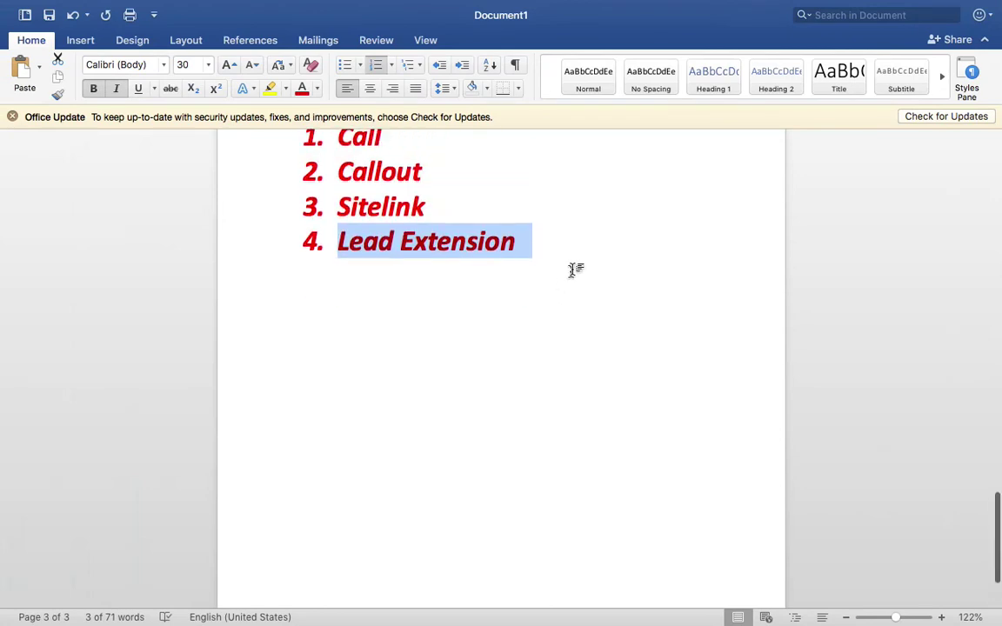
{"action": "left_click", "coordinate": [573, 270]}
{"action": "left_click", "coordinate": [580, 258]}
{"action": "key", "text": "Return"}
{"action": "key", "text": "Tab"}
{"action": "type", "text": "Descr"}
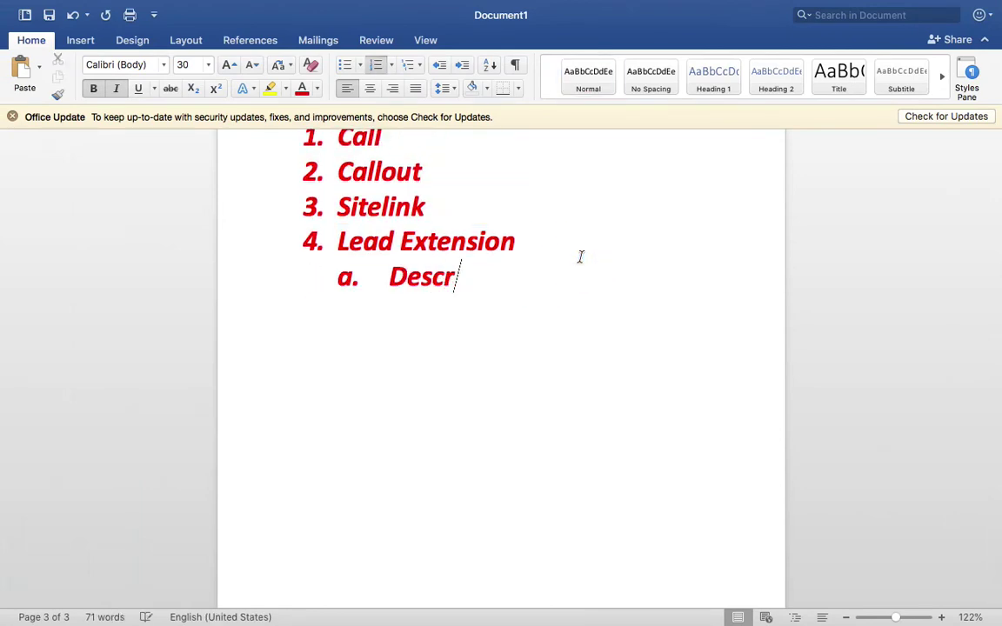
{"action": "type", "text": "iption"}
{"action": "key", "text": "Return"}
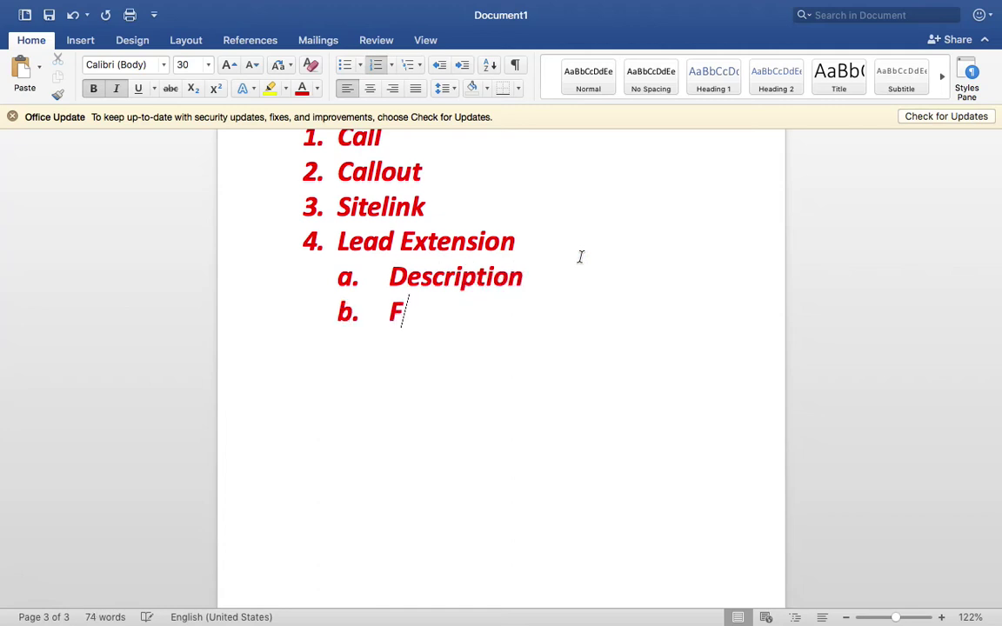
{"action": "type", "text": "Form"}
{"action": "key", "text": "Return"}
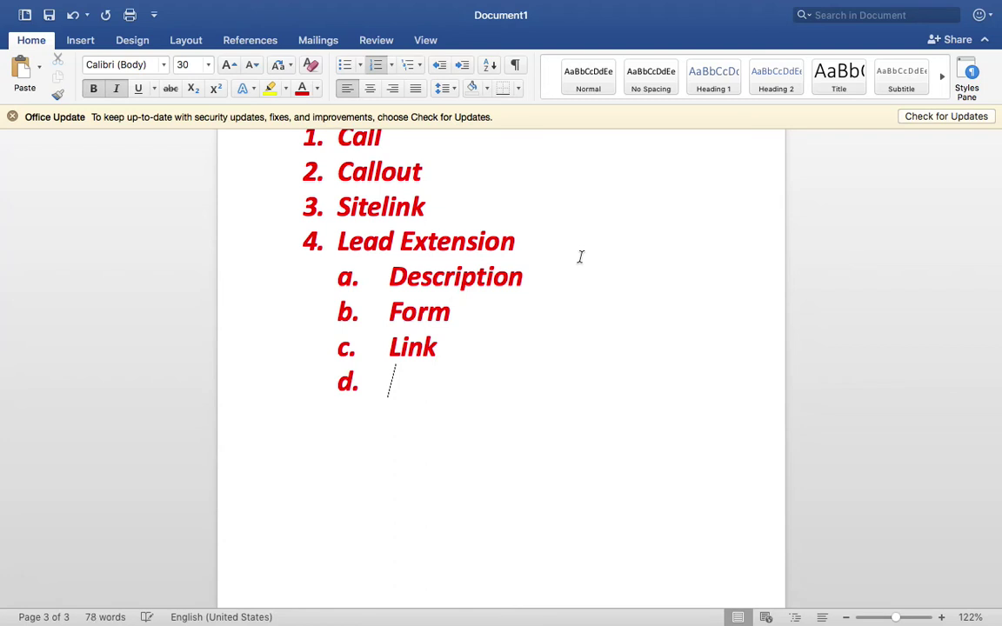
{"action": "type", "text": "Submit"}
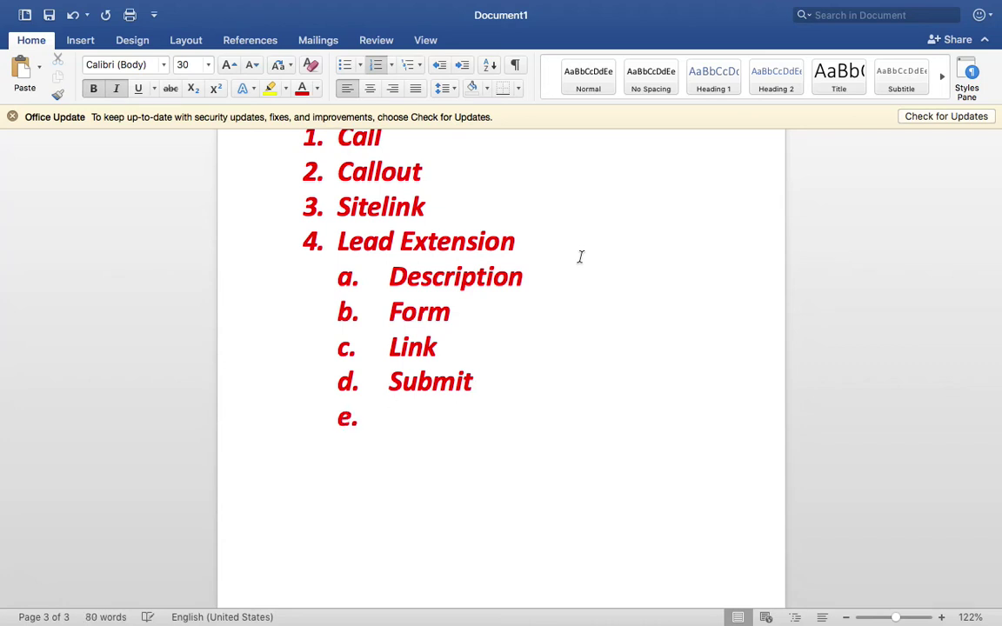
{"action": "type", "text": "d"}
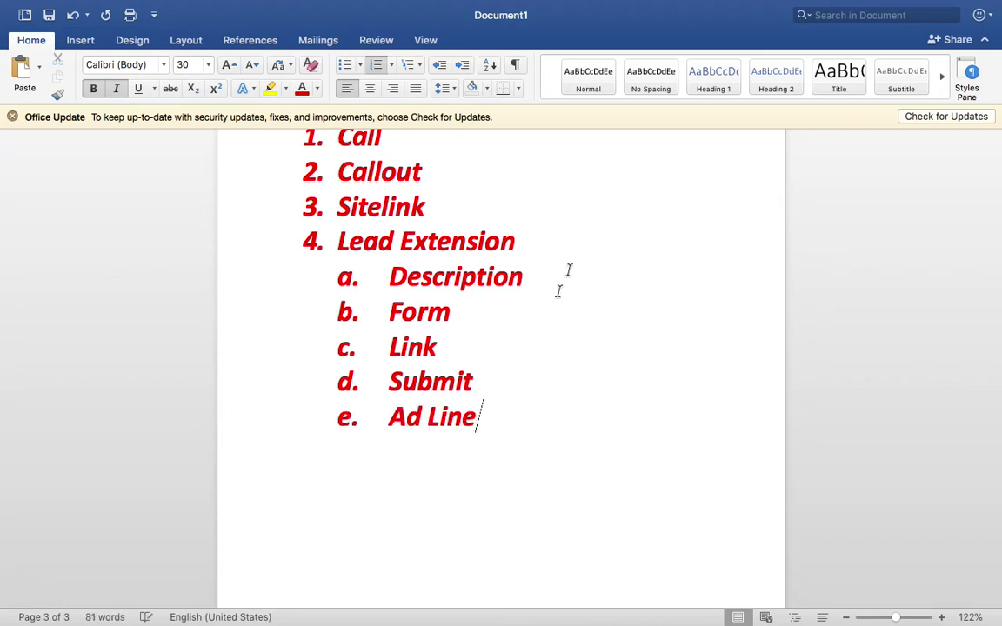
- Remove the bold from the five Lead Extension sub-items and set their font color to black
{"action": "left_click_drag", "start_coordinate": [550, 423], "coordinate": [387, 282]}
{"action": "key", "text": "super+b"}
{"action": "left_click", "coordinate": [318, 89]}
{"action": "left_click", "coordinate": [318, 158]}
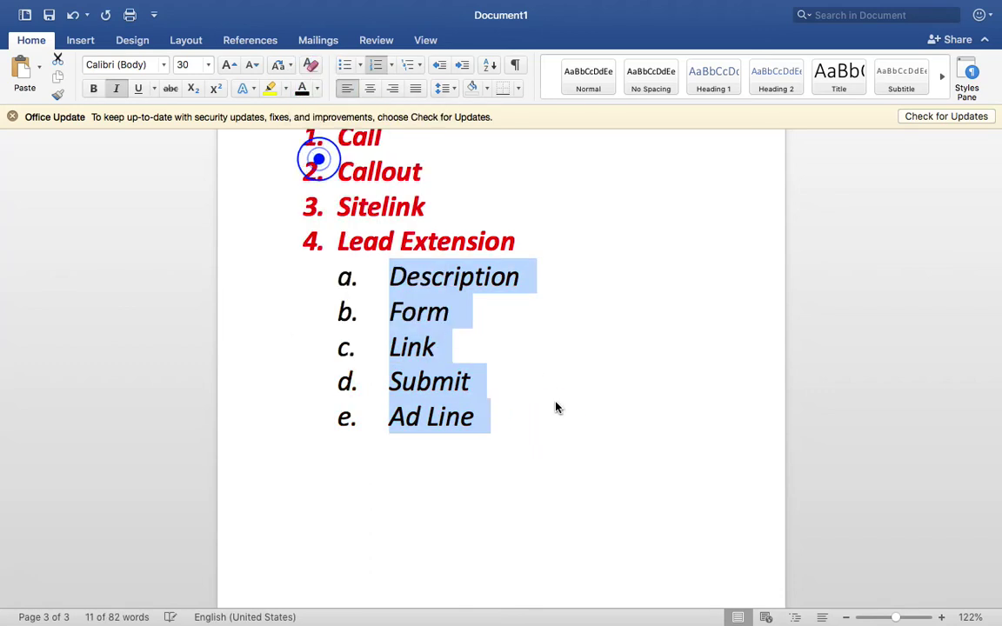
- Review the notes from the Ads Extensions list back through the campaign structure outline and the report metrics
{"action": "scroll", "coordinate": [557, 407], "scroll_direction": "up", "scroll_amount": 3}
{"action": "scroll", "coordinate": [557, 407], "scroll_direction": "down", "scroll_amount": 1}
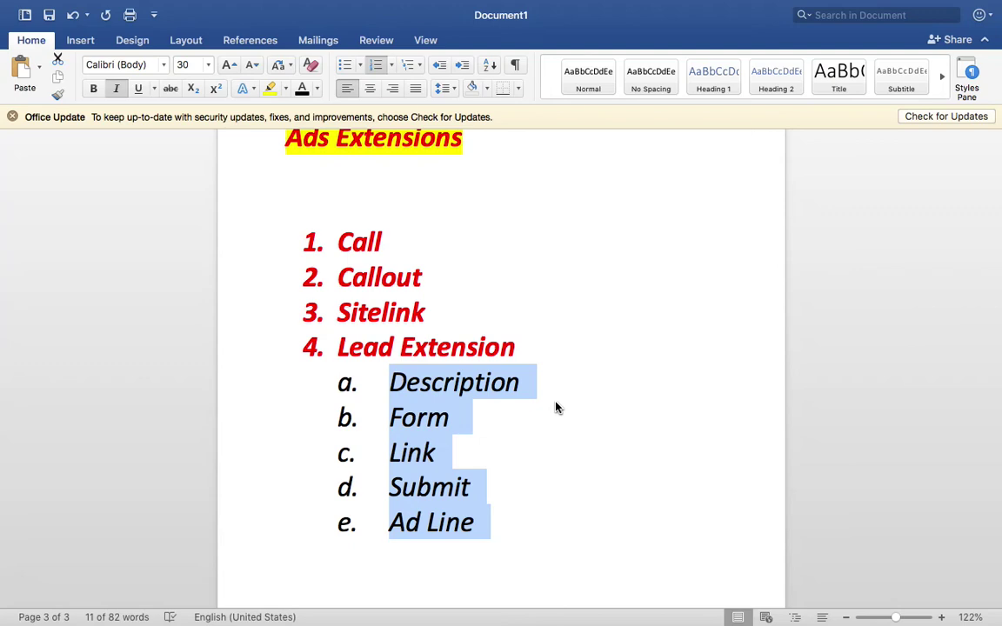
{"action": "scroll", "coordinate": [557, 407], "scroll_direction": "up", "scroll_amount": 15}
{"action": "scroll", "coordinate": [555, 402], "scroll_direction": "down", "scroll_amount": 8}
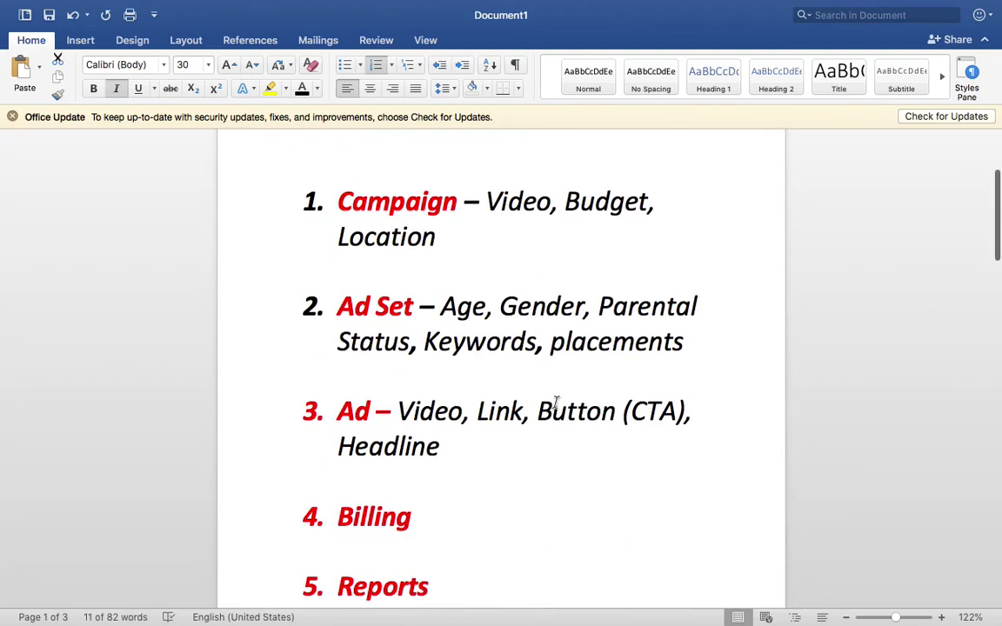
{"action": "scroll", "coordinate": [555, 402], "scroll_direction": "down", "scroll_amount": 20}
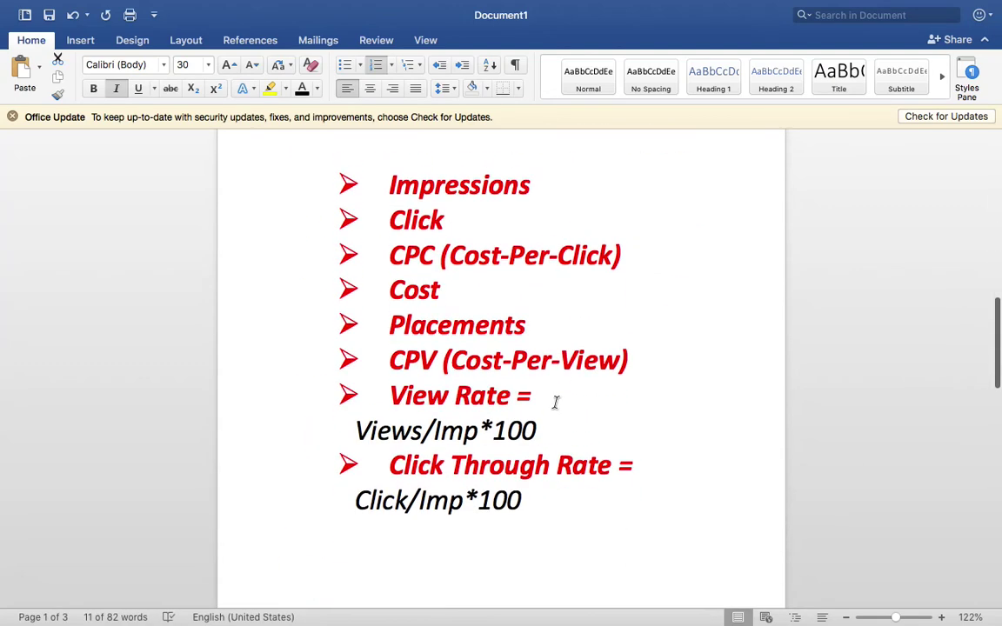
- Delete the five lettered sub-items under Lead Extension in the Ads Extensions list
{"action": "scroll", "coordinate": [555, 402], "scroll_direction": "down", "scroll_amount": 15}
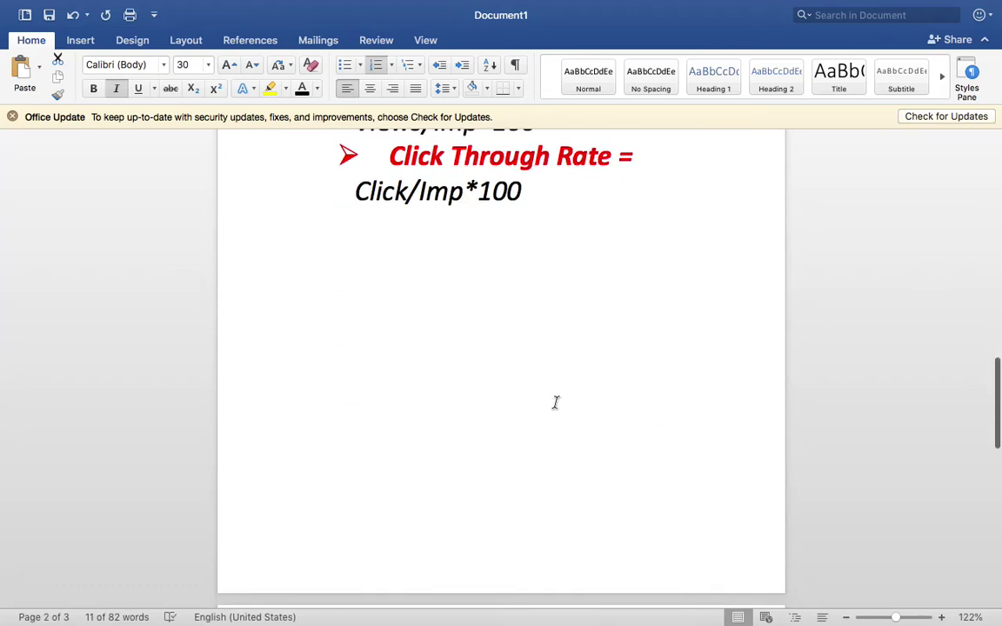
{"action": "scroll", "coordinate": [556, 408], "scroll_direction": "down", "scroll_amount": 3}
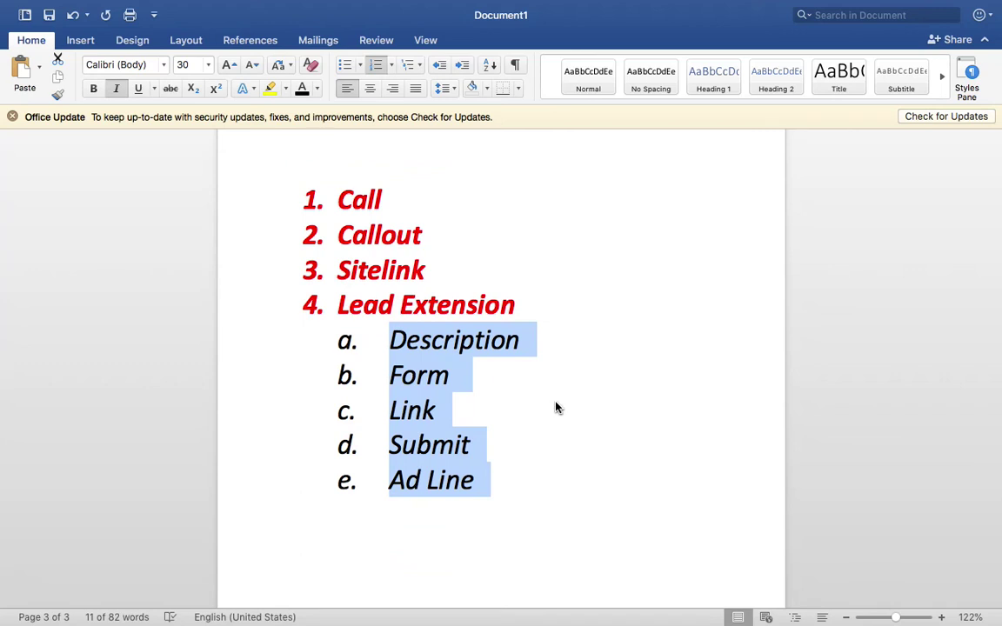
{"action": "key", "text": "BackSpace"}
{"action": "key", "text": "BackSpace"}
{"action": "scroll", "coordinate": [557, 408], "scroll_direction": "up", "scroll_amount": 5}
{"action": "scroll", "coordinate": [555, 402], "scroll_direction": "down", "scroll_amount": 1}
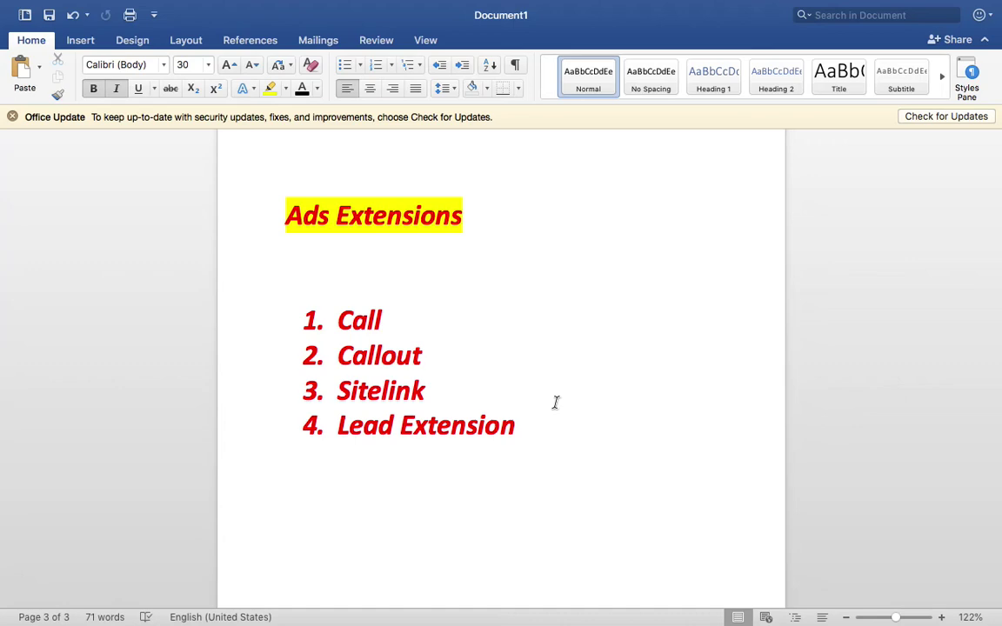
- Review the report metrics in the notes and return to the end of the Ads Extensions list
{"action": "scroll", "coordinate": [556, 402], "scroll_direction": "up", "scroll_amount": 20}
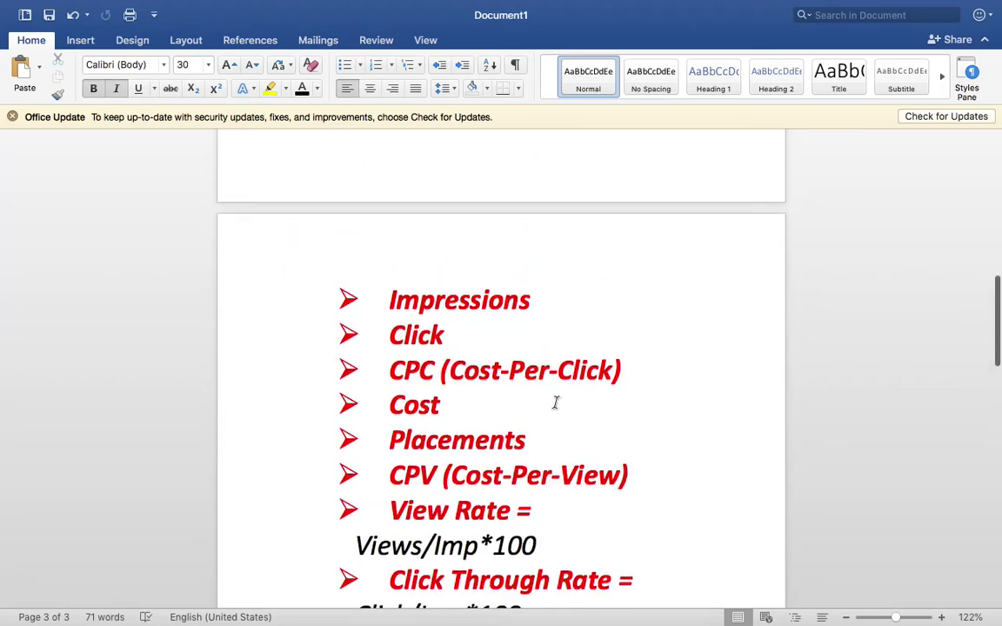
{"action": "scroll", "coordinate": [556, 402], "scroll_direction": "up", "scroll_amount": 8}
{"action": "scroll", "coordinate": [556, 402], "scroll_direction": "down", "scroll_amount": 8}
{"action": "scroll", "coordinate": [556, 402], "scroll_direction": "up", "scroll_amount": 2}
{"action": "scroll", "coordinate": [556, 401], "scroll_direction": "down", "scroll_amount": 15}
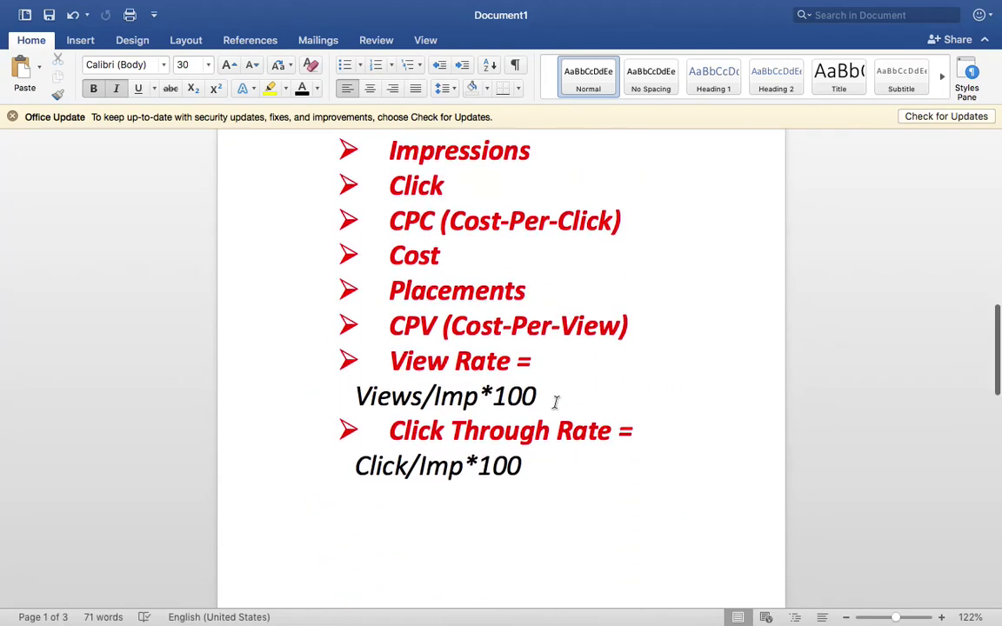
{"action": "scroll", "coordinate": [556, 402], "scroll_direction": "down", "scroll_amount": 15}
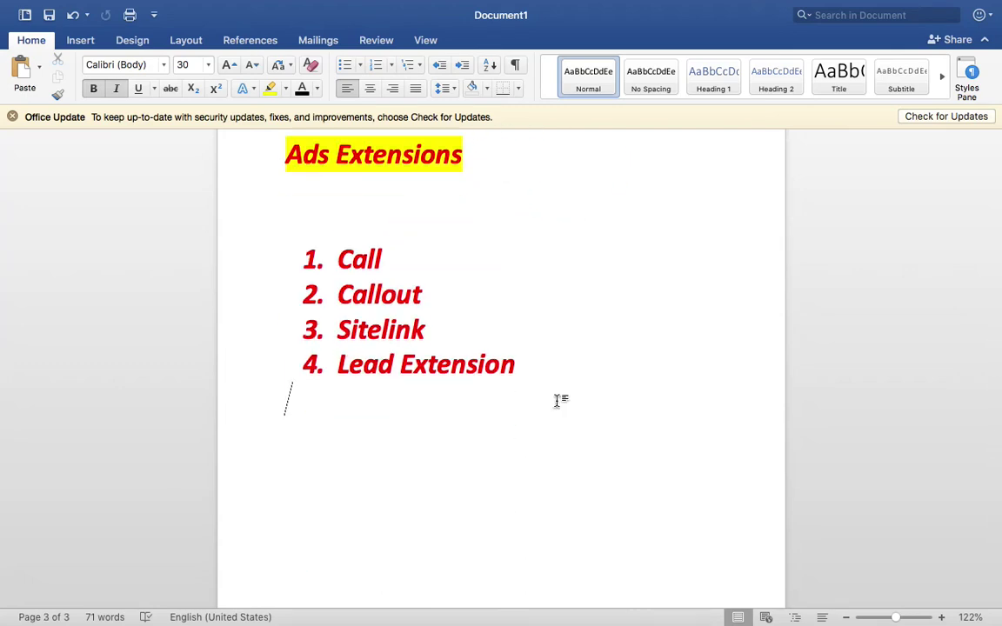
- Switch to Google Ads in the browser, exit the new search campaign draft and return to the Word notes
{"action": "key", "text": "ctrl+Right"}
{"action": "left_click", "coordinate": [34, 96]}
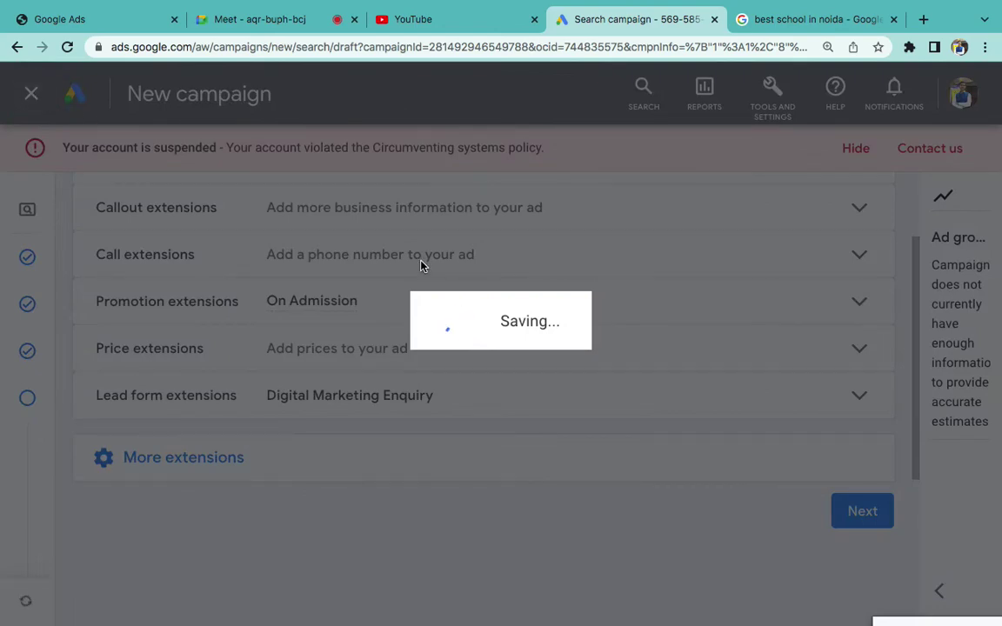
{"action": "key", "text": "ctrl+Left"}
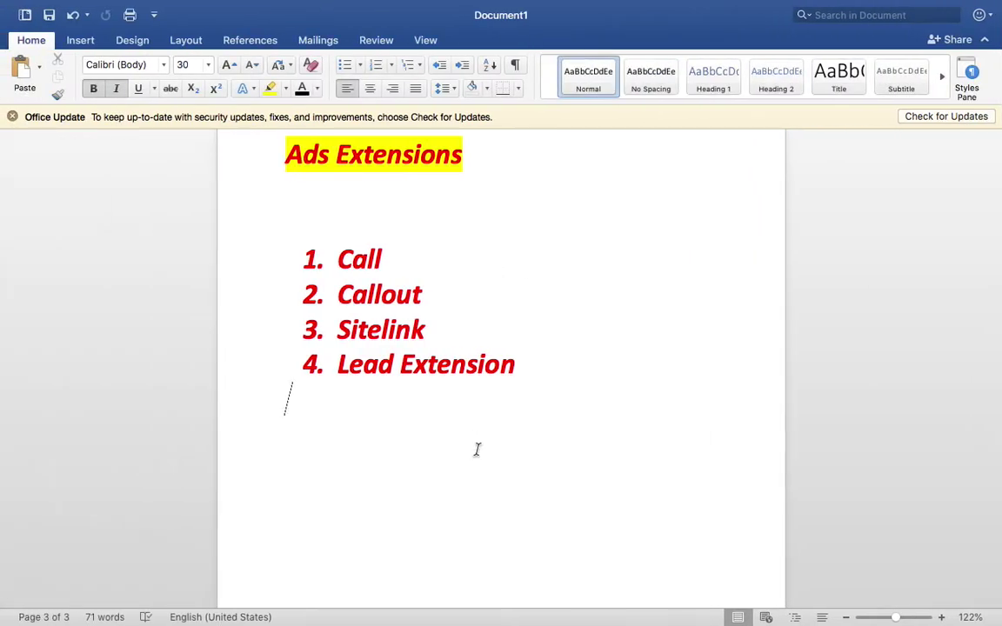
- Add the line "CTA – Call To Action" below the extensions list, followed by the examples "Apply Now, Buy Now,"
{"action": "type", "text": "TA - Call To Act"}
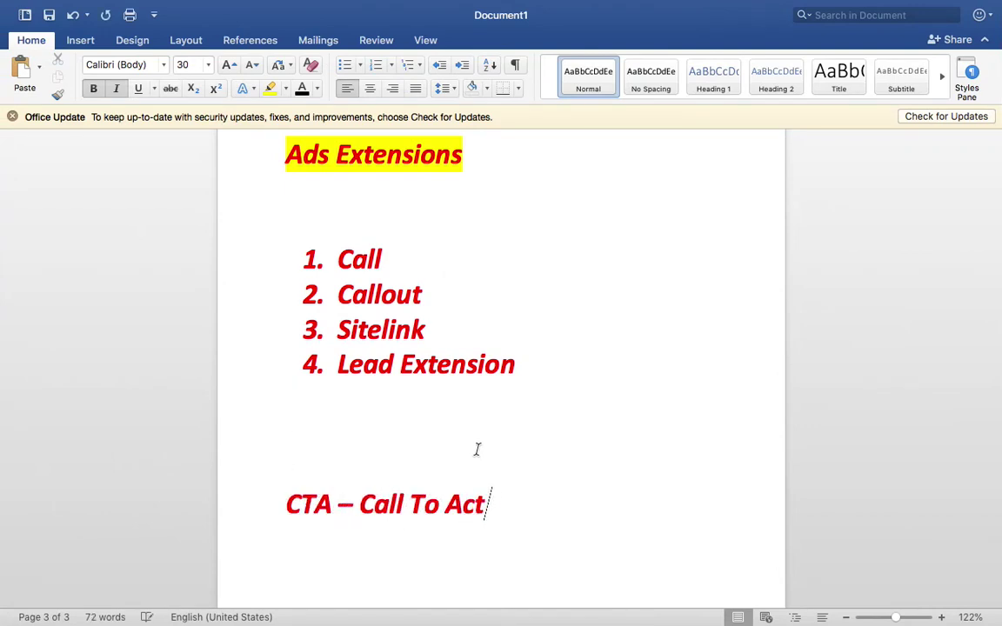
{"action": "type", "text": "ion"}
{"action": "scroll", "coordinate": [476, 450], "scroll_direction": "down", "scroll_amount": 5}
{"action": "key", "text": "Return"}
{"action": "key", "text": "Return"}
{"action": "type", "text": "Apply Now, Buy"}
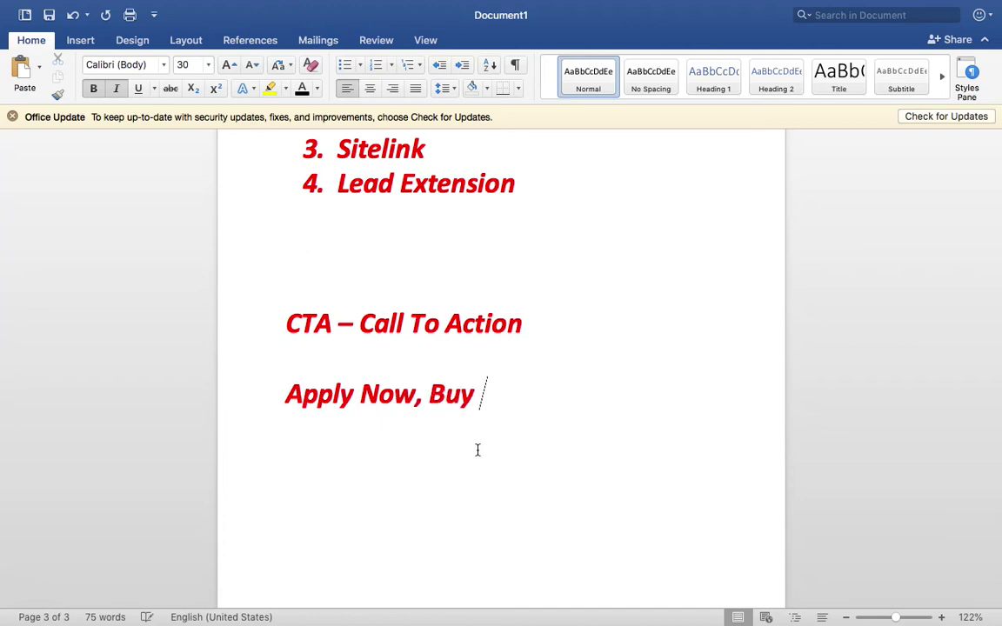
{"action": "type", "text": " Now,"}
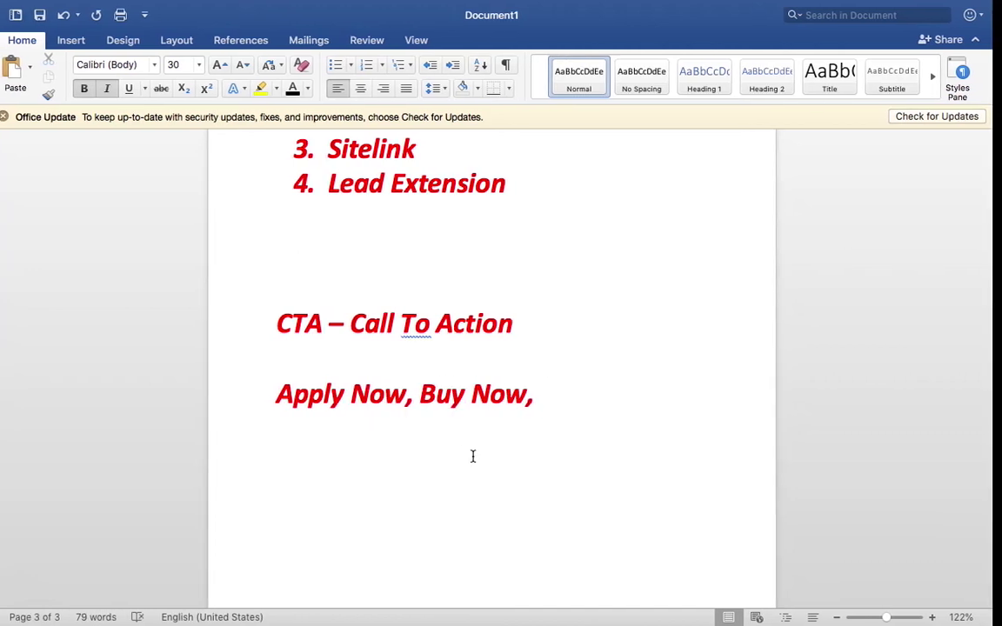
- Switch to the browser, open jagran.com in a new tab and examine the banner ads on its home page
{"action": "key", "text": "ctrl+Right"}
{"action": "key", "text": "ctrl+t"}
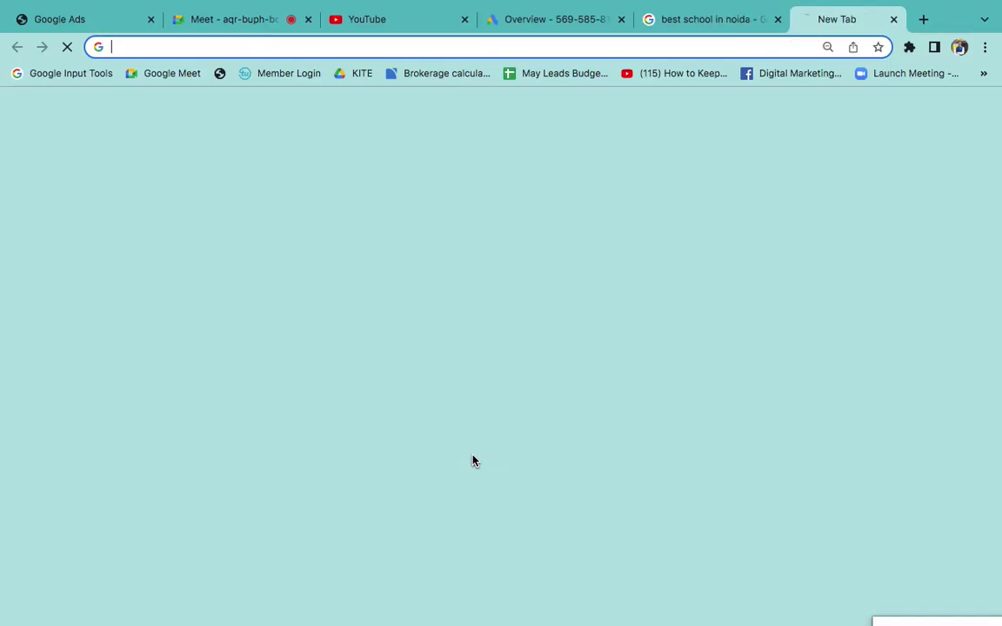
{"action": "type", "text": "ja"}
{"action": "key", "text": "Return"}
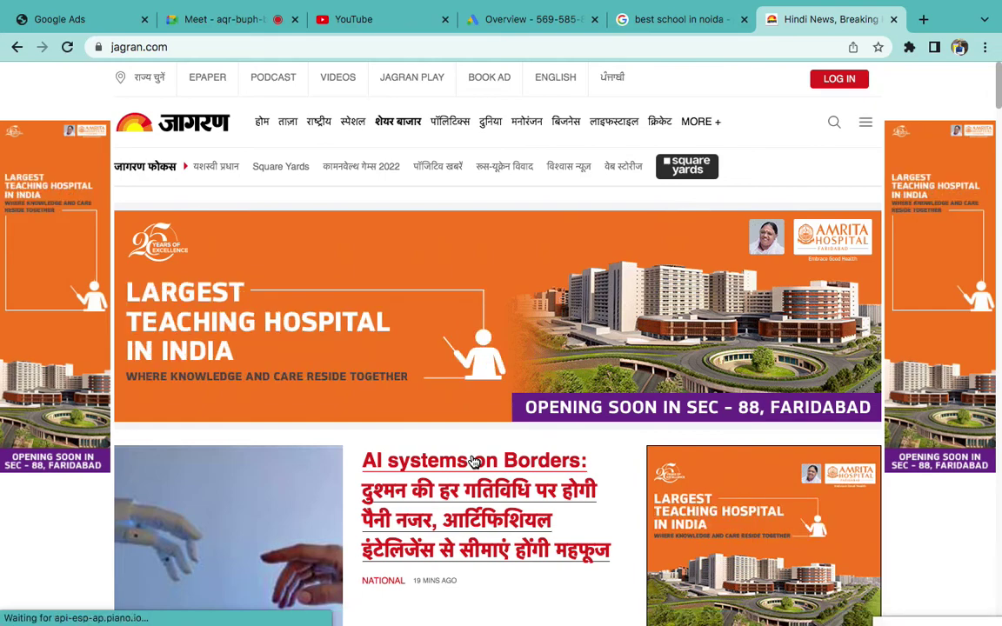
{"action": "scroll", "coordinate": [474, 461], "scroll_direction": "down", "scroll_amount": 3}
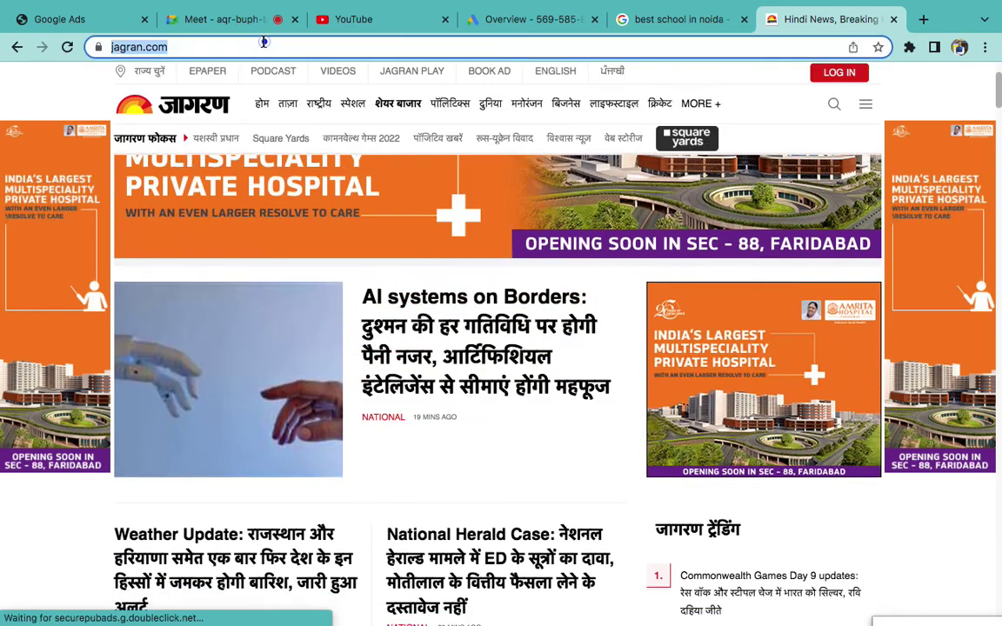
- Search for "hindustan news", open the livehindustan.com result and zoom the page out to view its display ads
{"action": "left_click", "coordinate": [263, 41]}
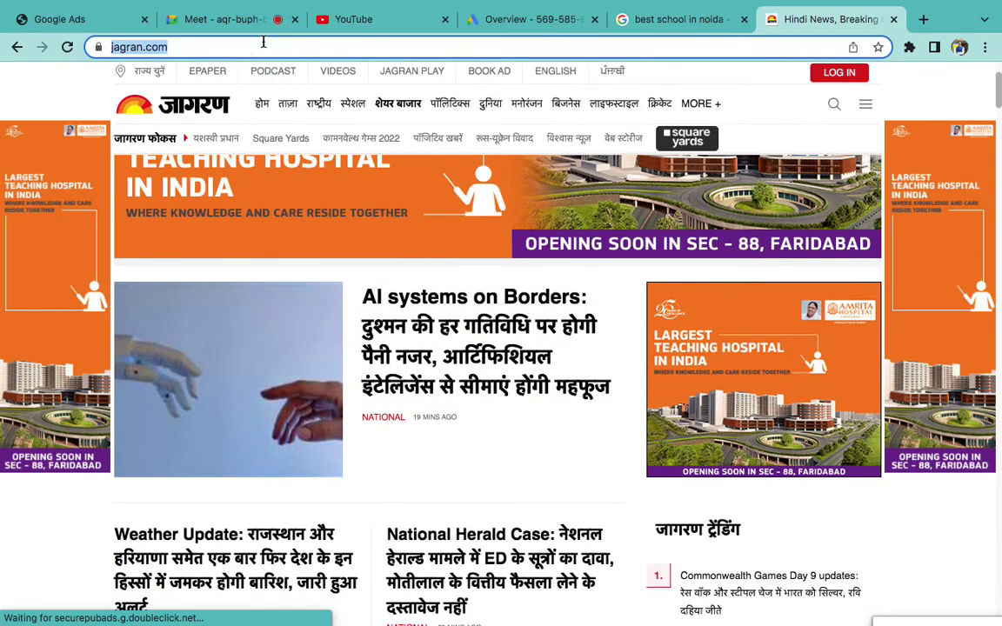
{"action": "type", "text": "hindustan"}
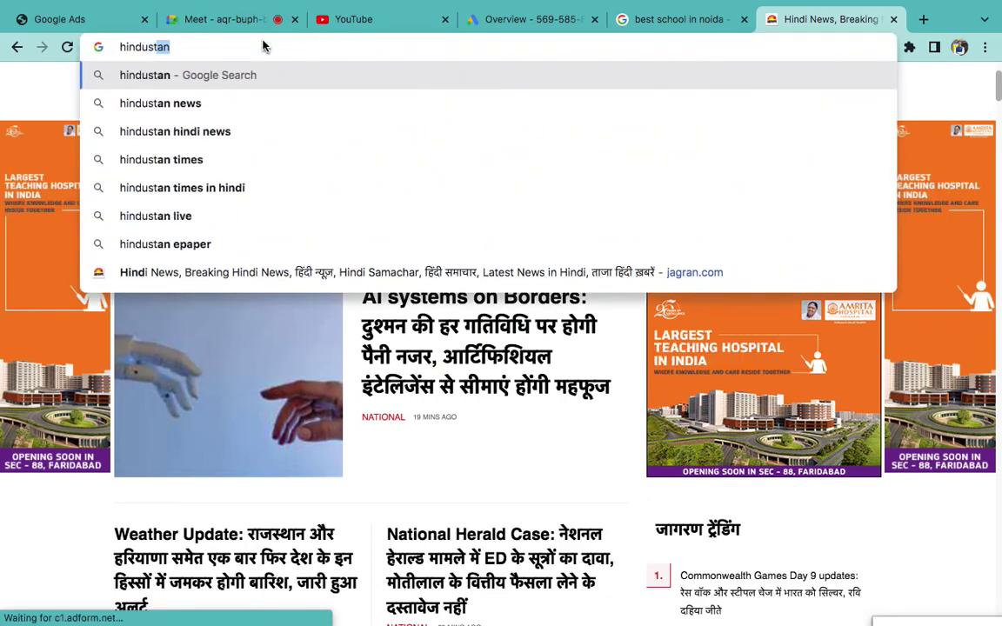
{"action": "key", "text": "Down"}
{"action": "key", "text": "Return"}
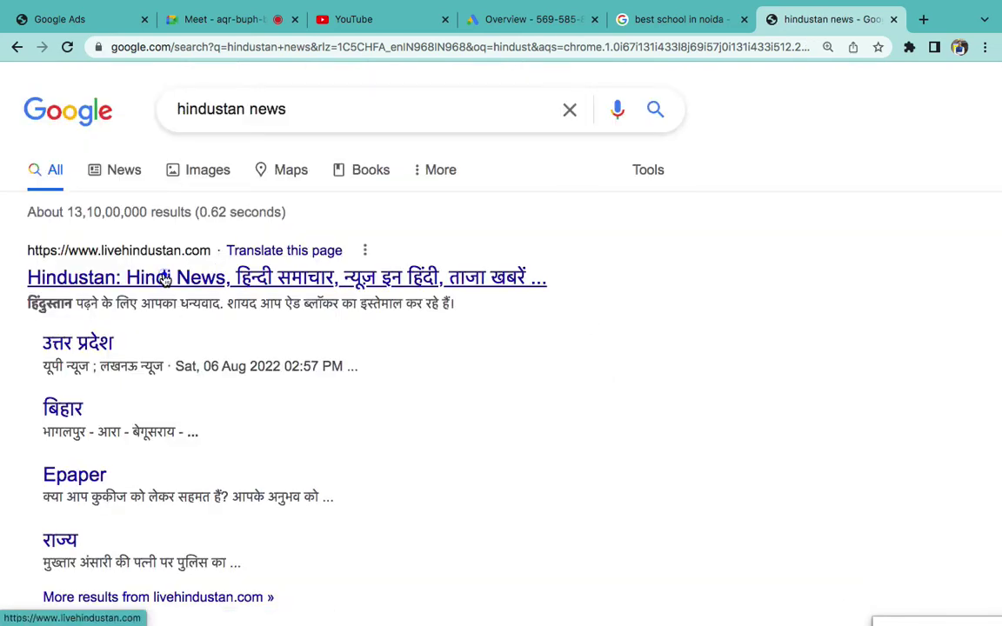
{"action": "left_click", "coordinate": [163, 278]}
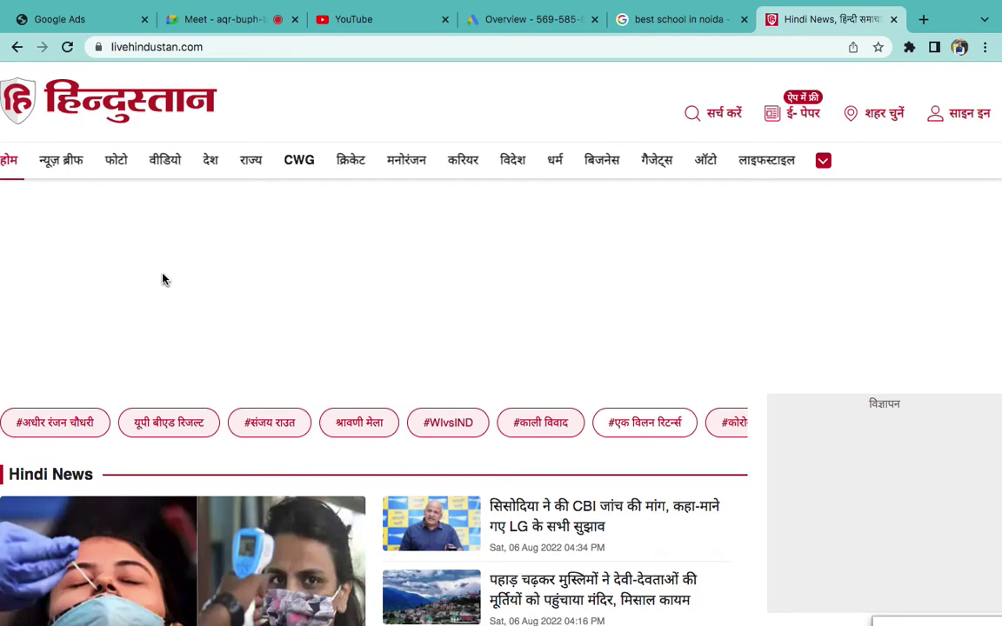
{"action": "key", "text": "super+minus"}
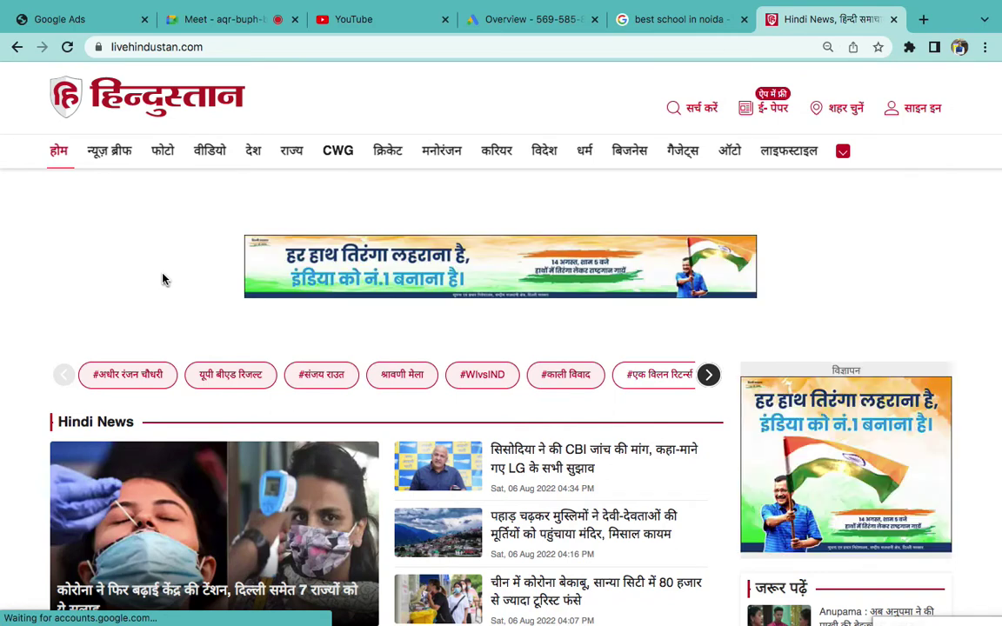
- Leave livehindustan.com, open the smallseotools.com website SEO score checker to look for ads, and close its tab
{"action": "left_click", "coordinate": [18, 50]}
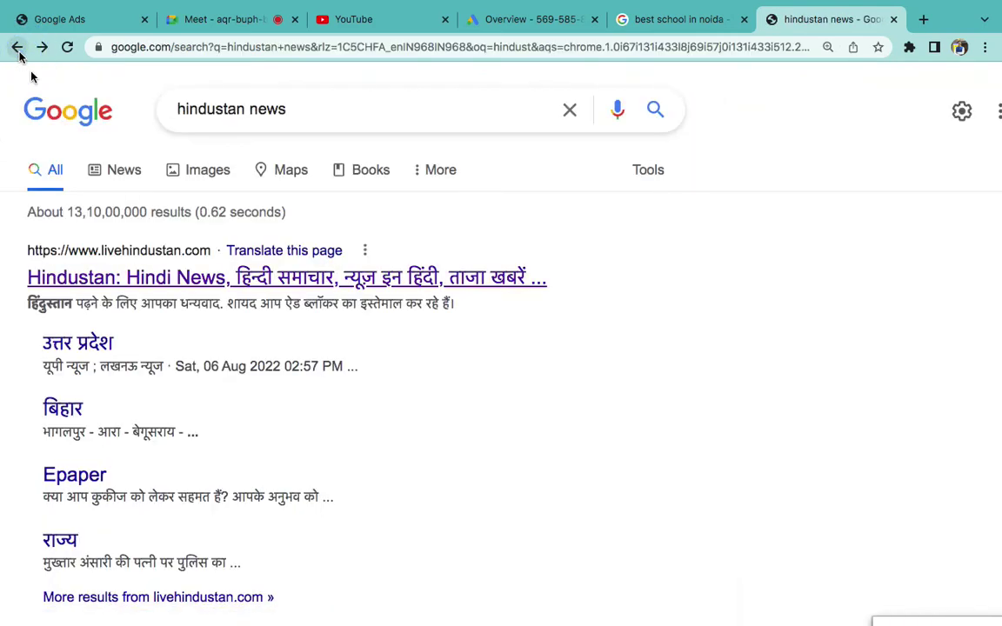
{"action": "left_click", "coordinate": [202, 47]}
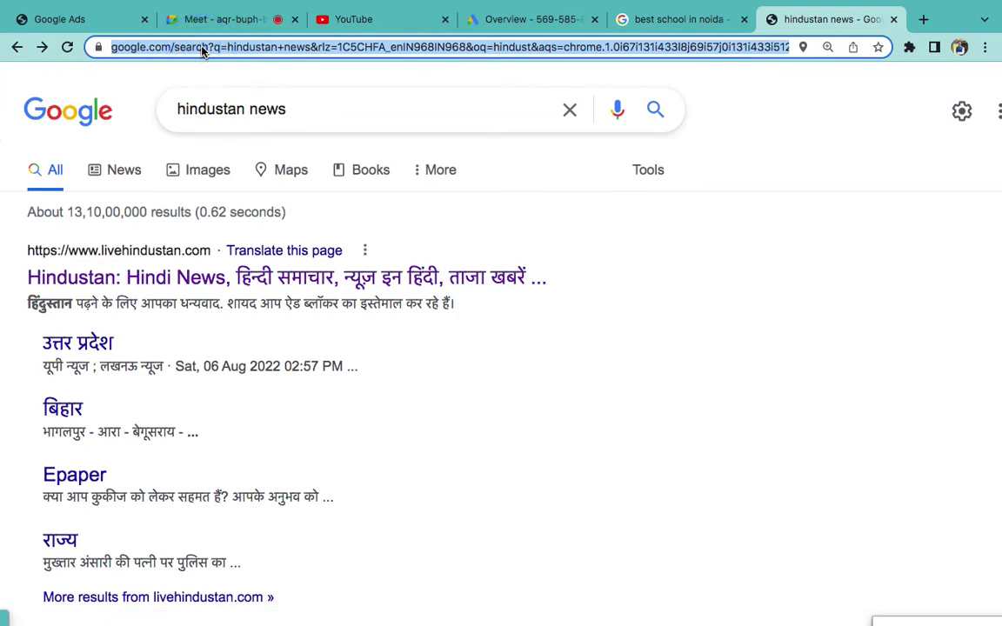
{"action": "type", "text": "smalls"}
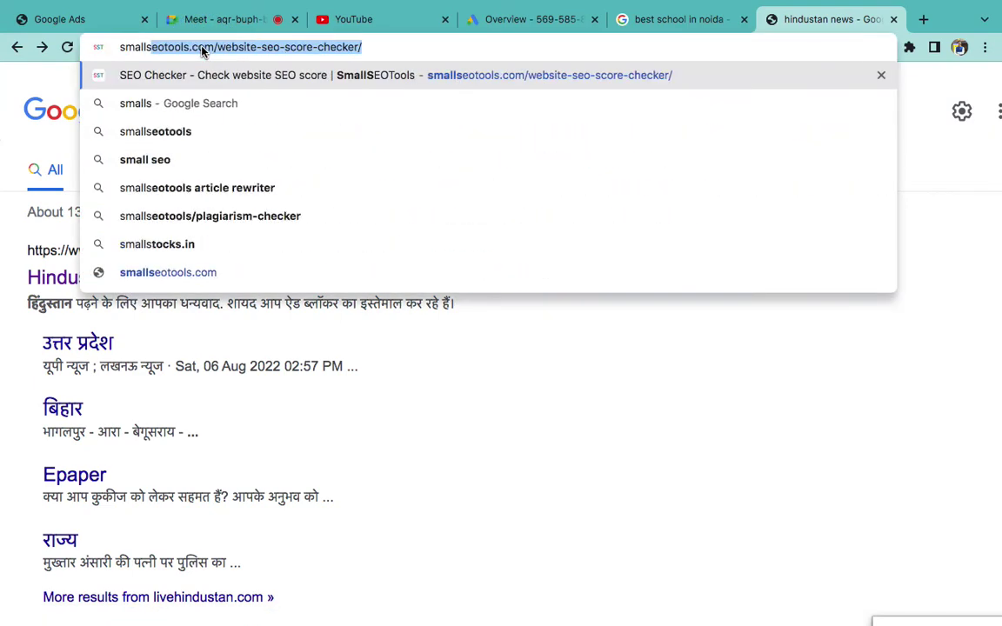
{"action": "key", "text": "Return"}
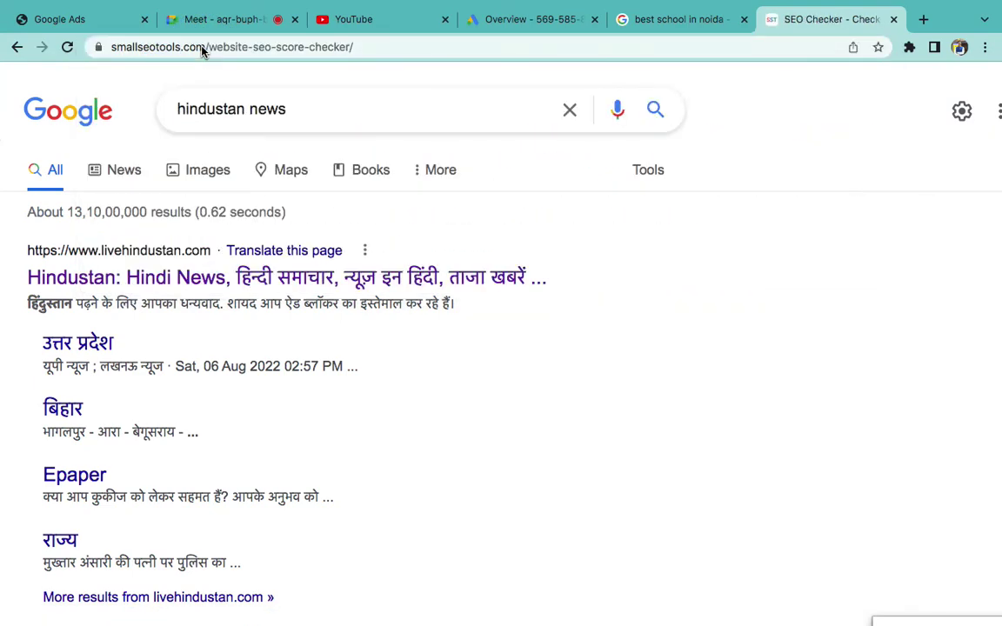
{"action": "left_click", "coordinate": [202, 47]}
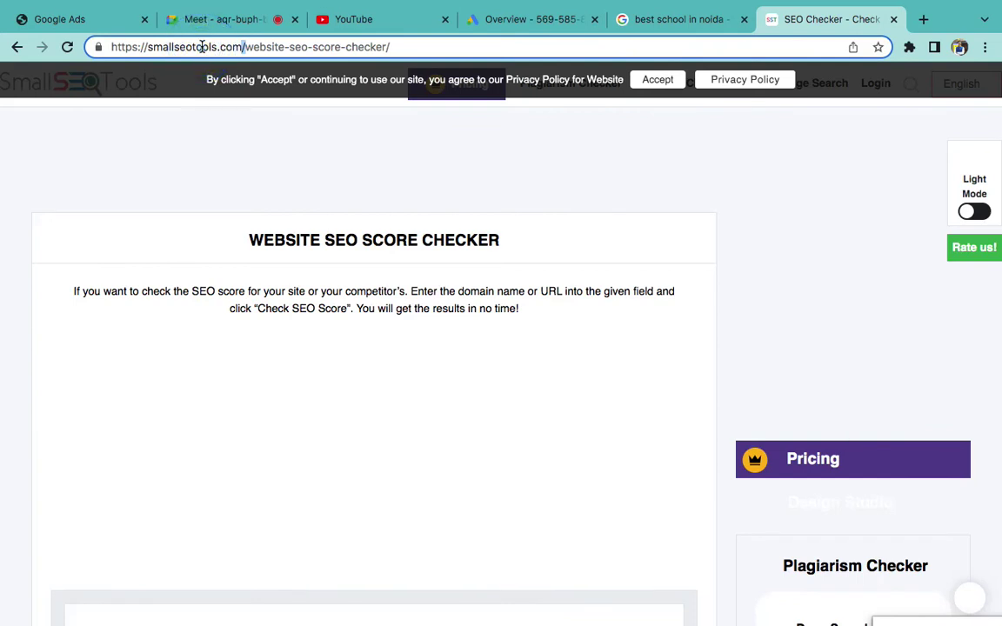
{"action": "left_click", "coordinate": [202, 47]}
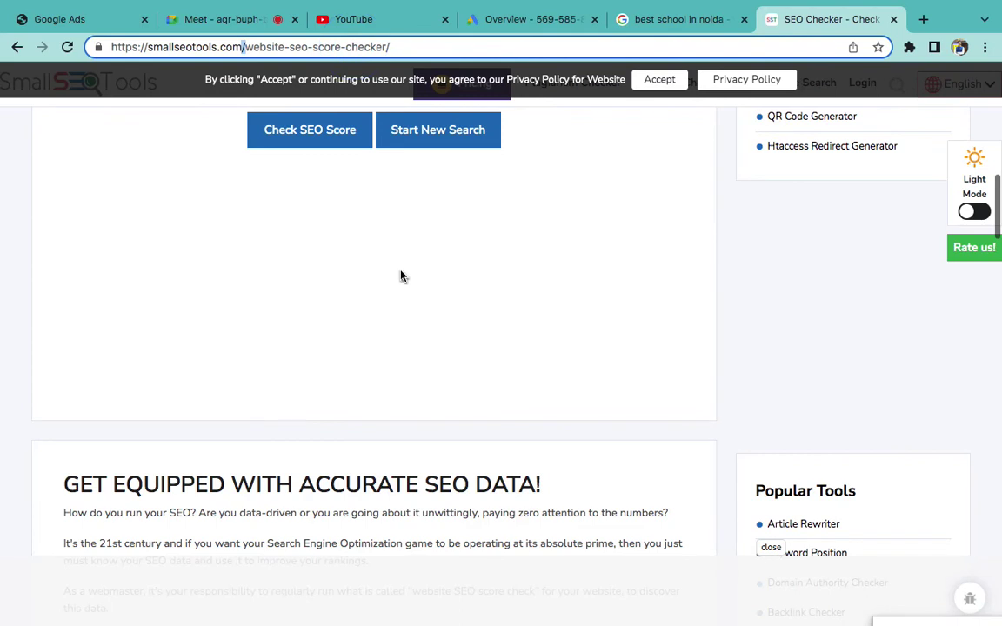
{"action": "left_click", "coordinate": [892, 21]}
{"action": "left_click", "coordinate": [894, 21]}
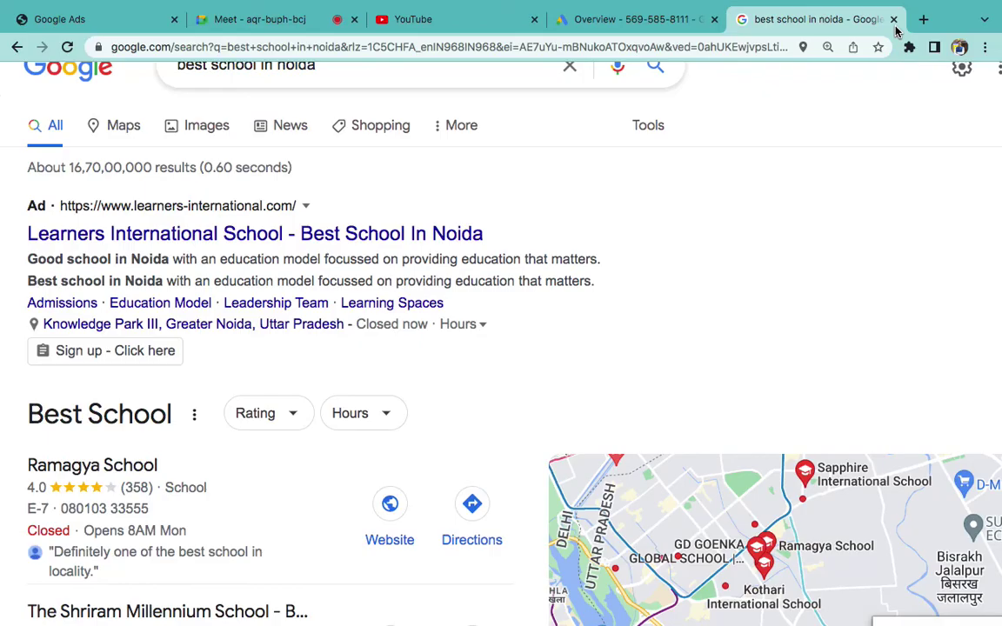
- Search Google for "stadiumcrickey" and open the Cricket Addictor story on the IND vs WI weather forecast and pitch report
{"action": "scroll", "coordinate": [759, 192], "scroll_direction": "up", "scroll_amount": 1}
{"action": "scroll", "coordinate": [762, 191], "scroll_direction": "down", "scroll_amount": 10}
{"action": "scroll", "coordinate": [763, 190], "scroll_direction": "up", "scroll_amount": 10}
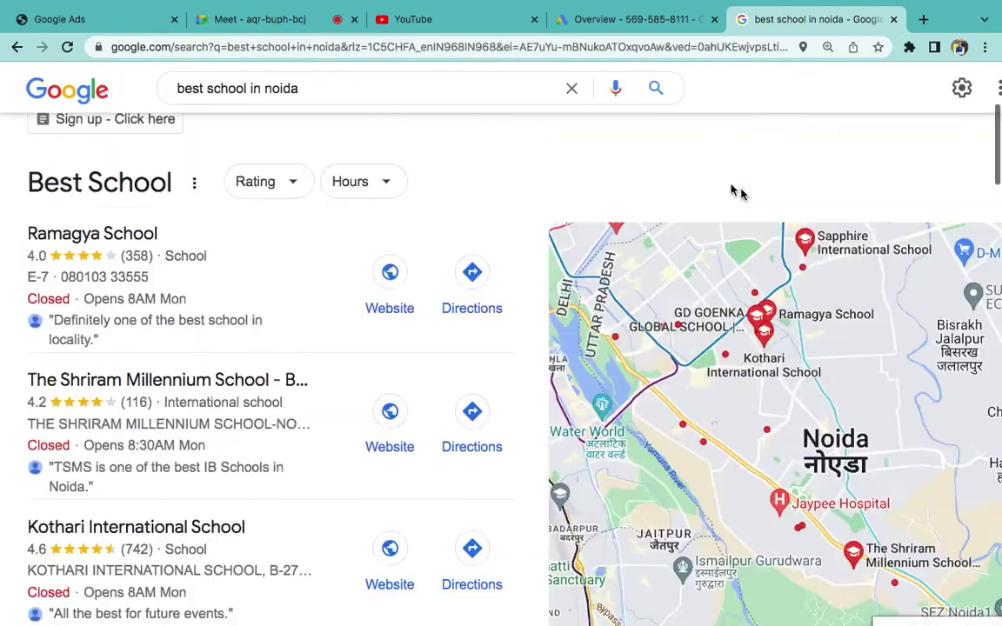
{"action": "left_click", "coordinate": [512, 43]}
{"action": "type", "text": "stad"}
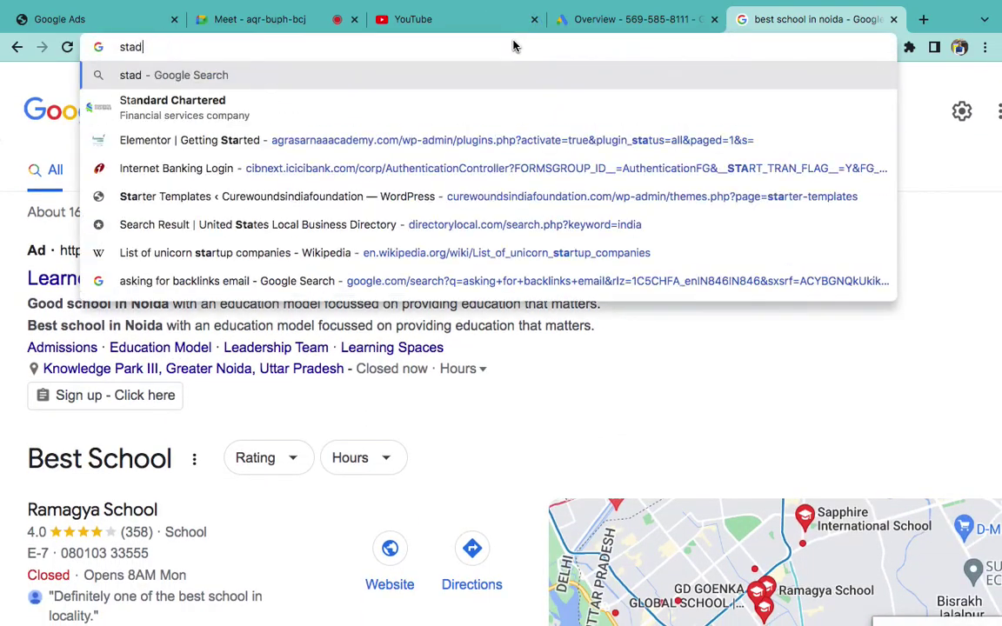
{"action": "type", "text": "iumcrickey"}
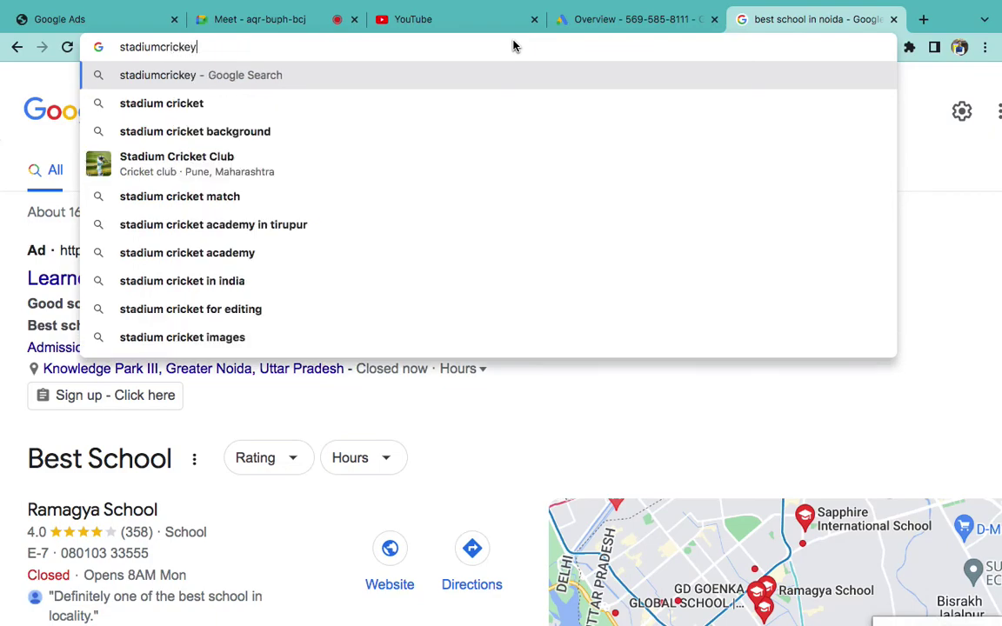
{"action": "key", "text": "Return"}
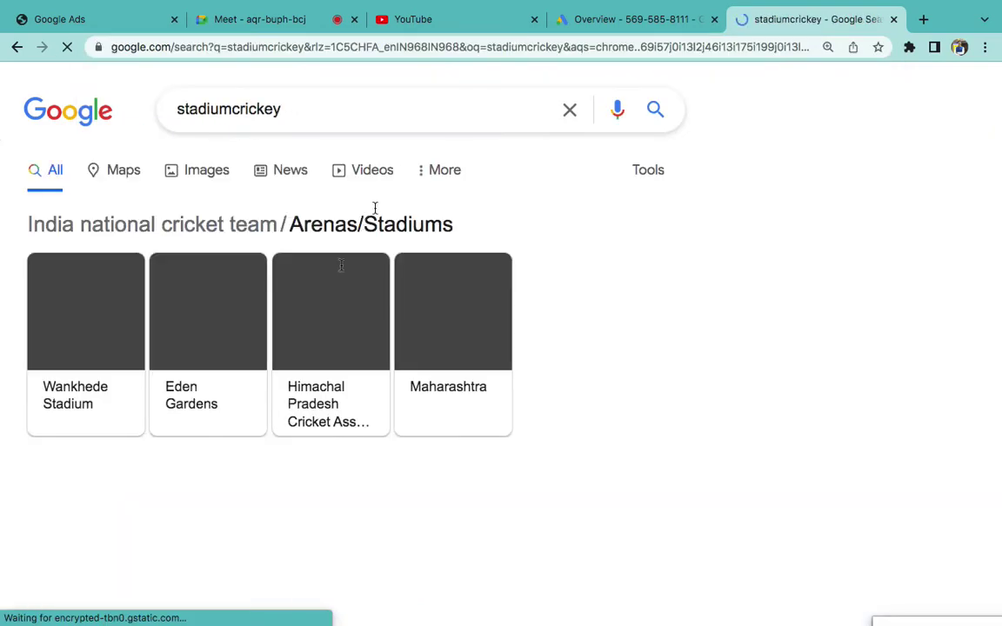
{"action": "scroll", "coordinate": [325, 410], "scroll_direction": "down", "scroll_amount": 10}
{"action": "scroll", "coordinate": [325, 410], "scroll_direction": "down", "scroll_amount": 3}
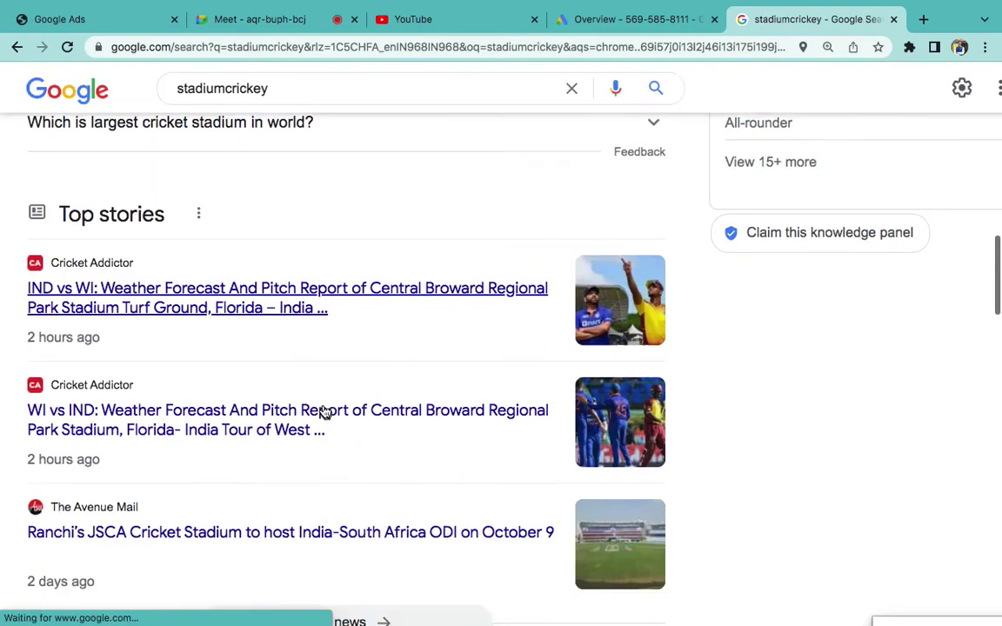
{"action": "left_click", "coordinate": [202, 236]}
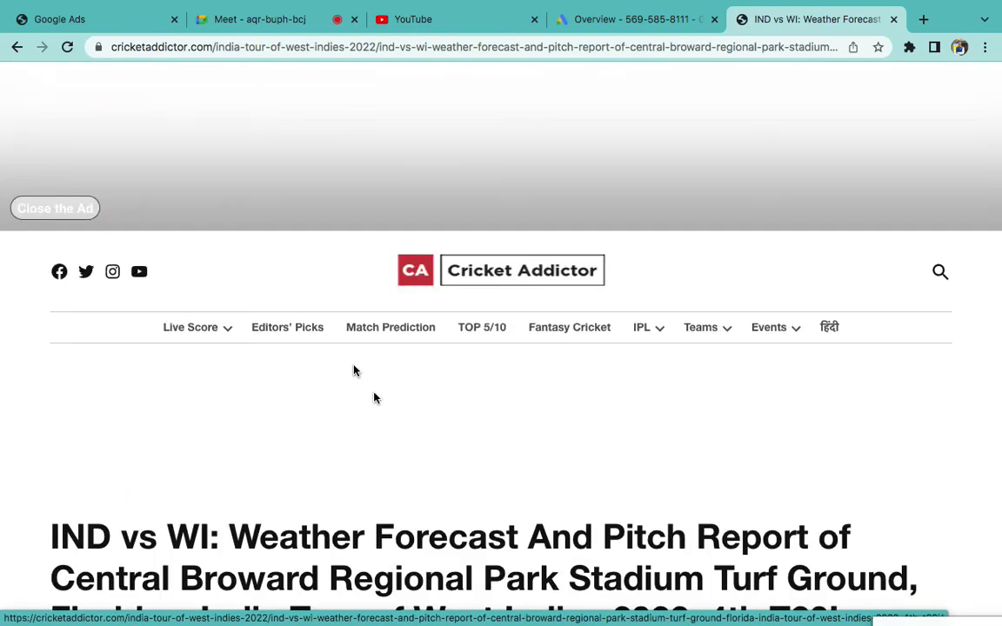
- Examine the banner ads and their call-to-action buttons on the Cricket Addictor article page
{"action": "scroll", "coordinate": [423, 461], "scroll_direction": "down", "scroll_amount": 4}
{"action": "scroll", "coordinate": [427, 426], "scroll_direction": "up", "scroll_amount": 3}
{"action": "scroll", "coordinate": [437, 440], "scroll_direction": "up", "scroll_amount": 3}
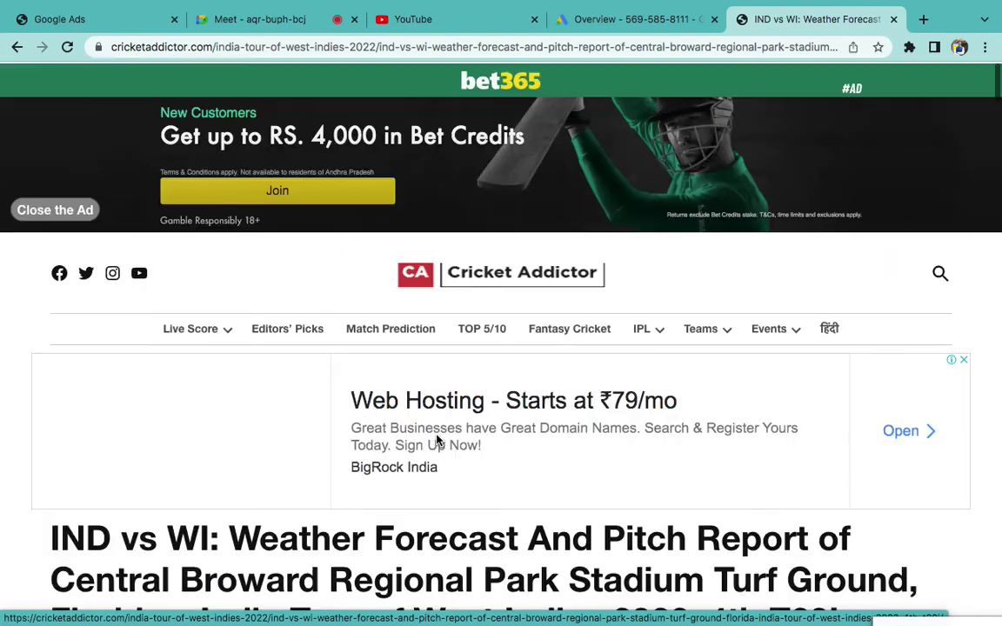
{"action": "right_click", "coordinate": [495, 178]}
{"action": "left_click", "coordinate": [538, 564]}
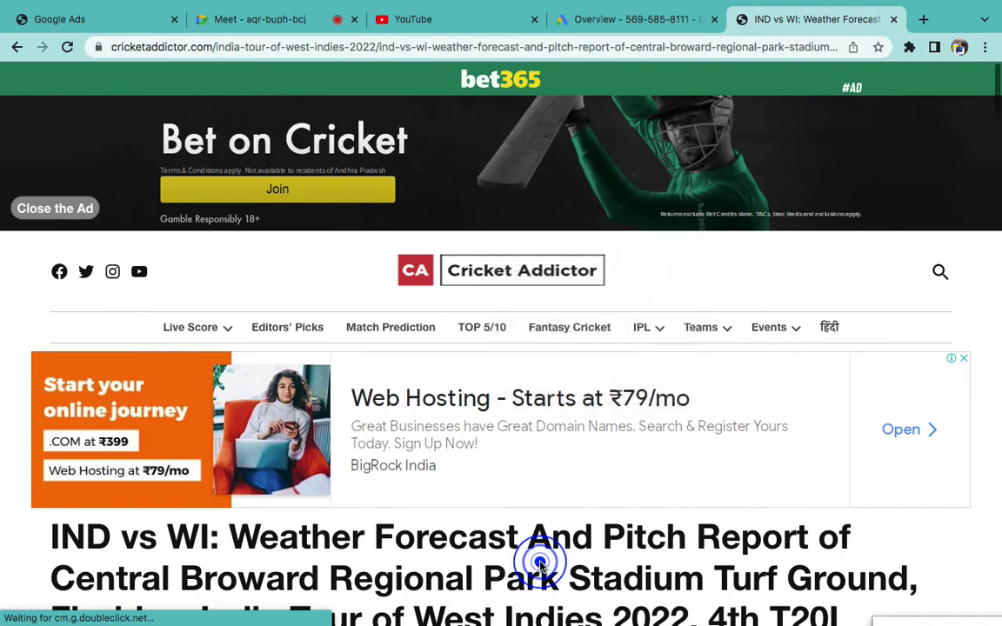
{"action": "scroll", "coordinate": [540, 568], "scroll_direction": "down", "scroll_amount": 5}
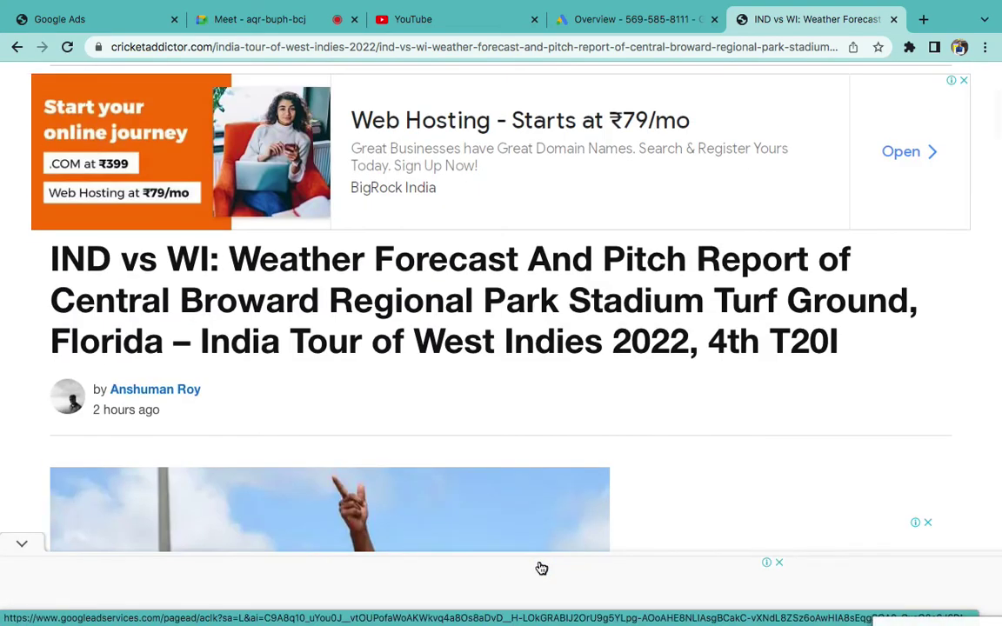
- Examine the in-article display ads and the video ad with its call-to-action further down the Cricket Addictor story
{"action": "scroll", "coordinate": [545, 429], "scroll_direction": "down", "scroll_amount": 10}
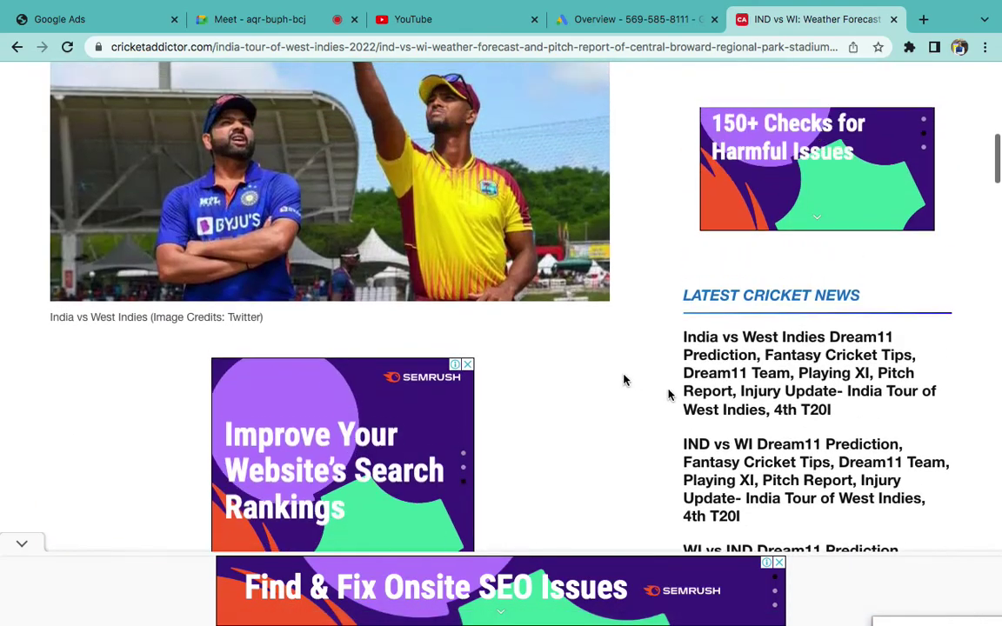
{"action": "scroll", "coordinate": [668, 395], "scroll_direction": "down", "scroll_amount": 6}
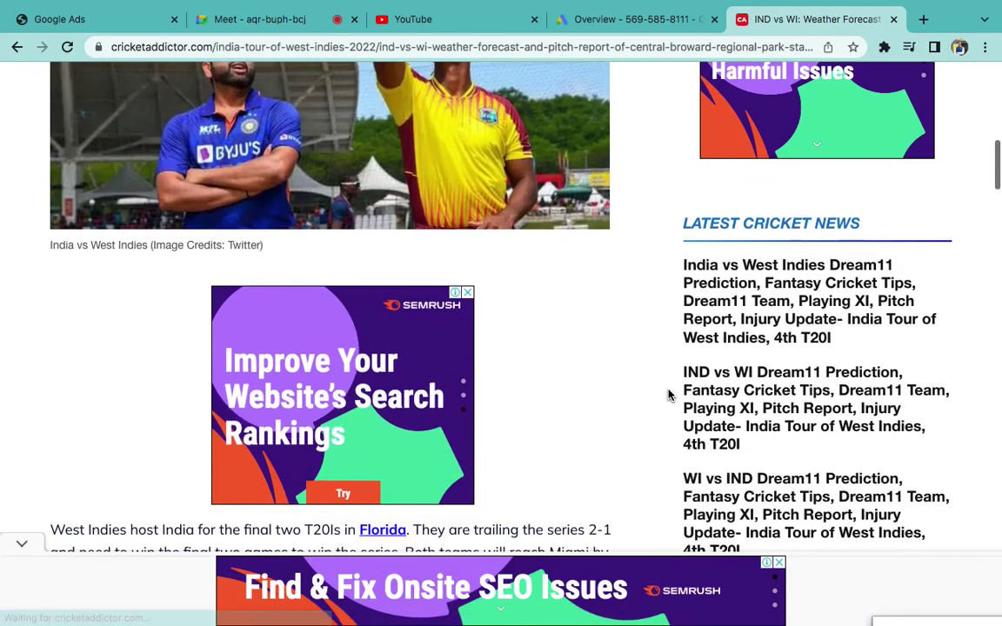
{"action": "scroll", "coordinate": [668, 396], "scroll_direction": "down", "scroll_amount": 2}
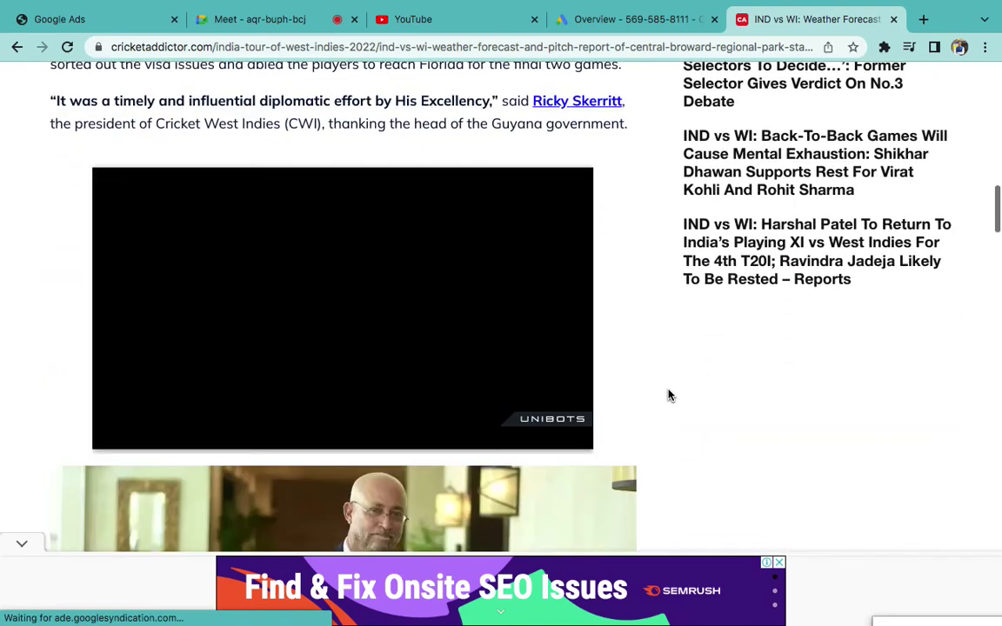
{"action": "scroll", "coordinate": [668, 396], "scroll_direction": "down", "scroll_amount": 6}
{"action": "scroll", "coordinate": [669, 396], "scroll_direction": "down", "scroll_amount": 8}
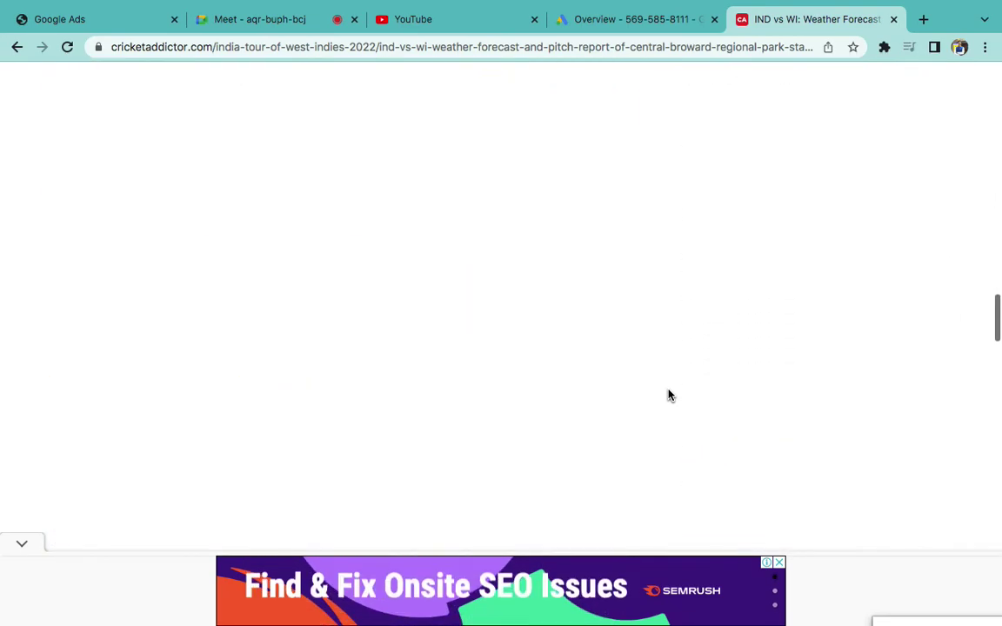
{"action": "scroll", "coordinate": [668, 396], "scroll_direction": "up", "scroll_amount": 4}
{"action": "scroll", "coordinate": [668, 396], "scroll_direction": "down", "scroll_amount": 1}
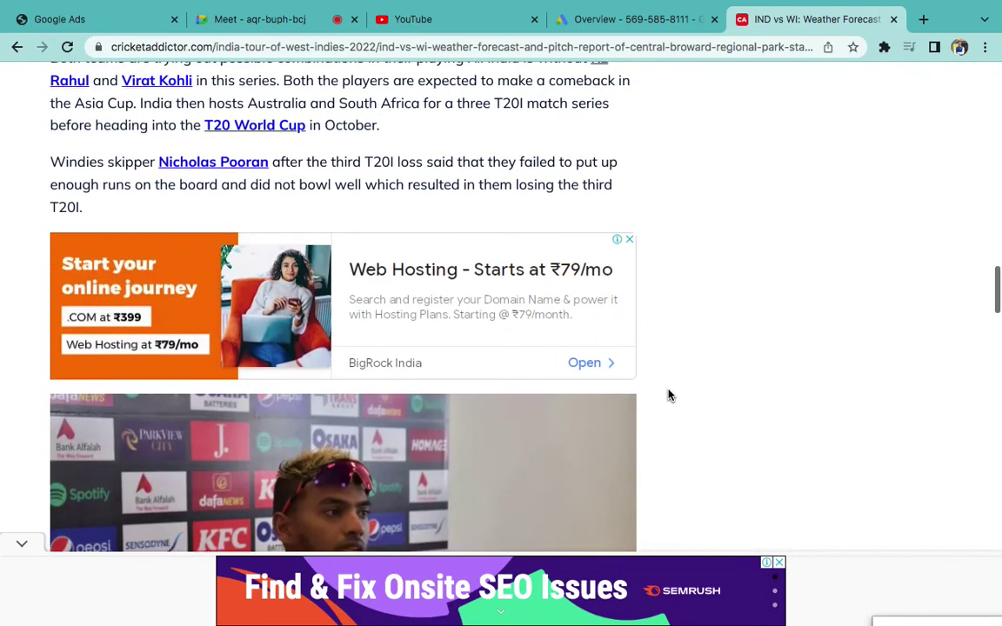
{"action": "scroll", "coordinate": [668, 396], "scroll_direction": "up", "scroll_amount": 8}
{"action": "scroll", "coordinate": [668, 396], "scroll_direction": "up", "scroll_amount": 2}
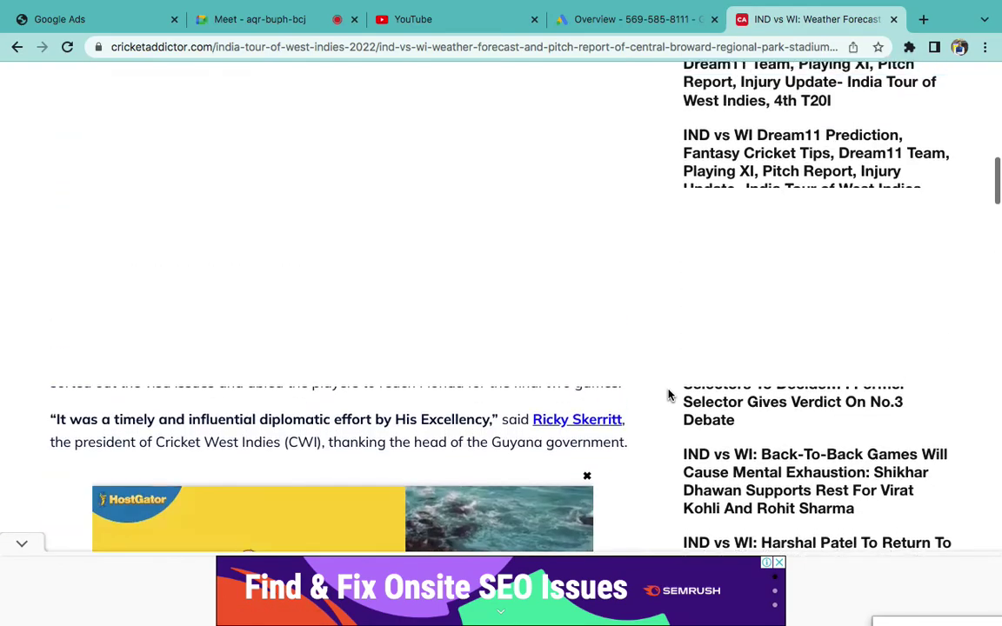
{"action": "scroll", "coordinate": [668, 396], "scroll_direction": "down", "scroll_amount": 4}
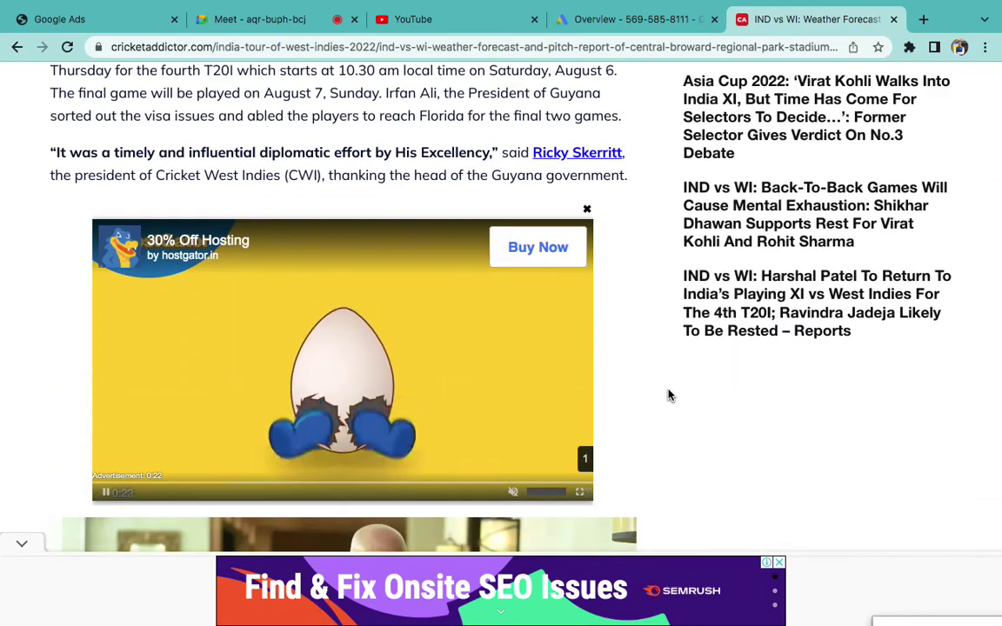
{"action": "scroll", "coordinate": [621, 287], "scroll_direction": "down", "scroll_amount": 6}
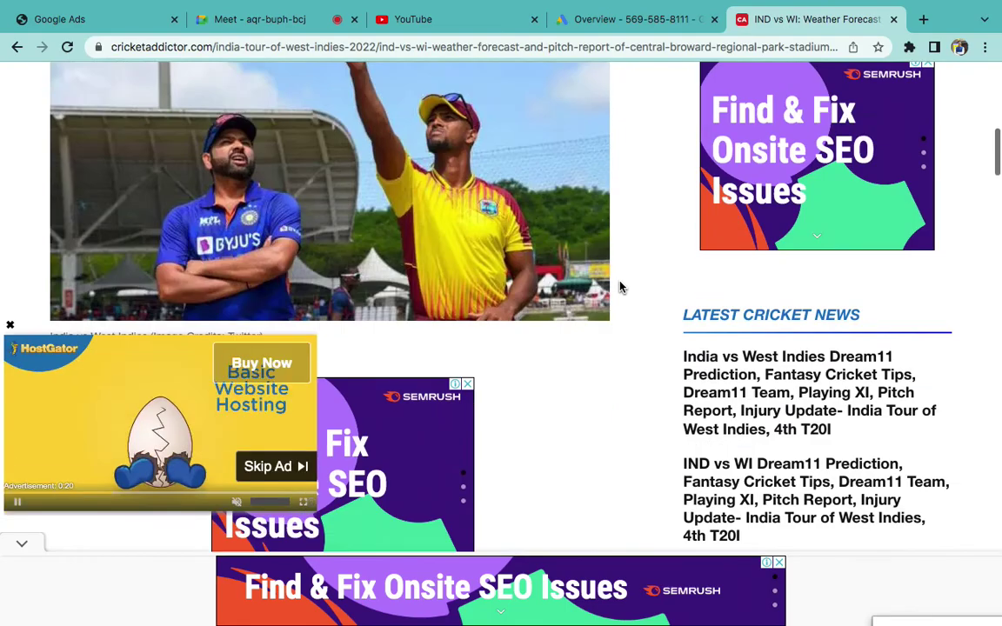
{"action": "scroll", "coordinate": [621, 287], "scroll_direction": "down", "scroll_amount": 5}
{"action": "scroll", "coordinate": [620, 287], "scroll_direction": "up", "scroll_amount": 10}
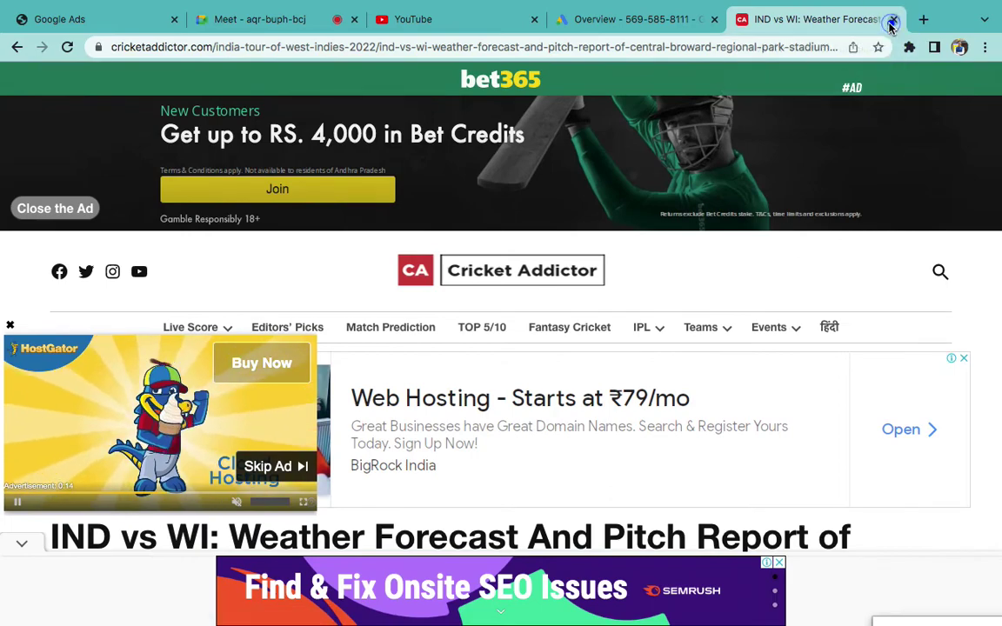
- Close the Cricket Addictor tab, switch to Word and review the Ads Extensions list and the CTA notes
{"action": "left_click", "coordinate": [892, 20]}
{"action": "key", "text": "super+Tab"}
{"action": "scroll", "coordinate": [520, 398], "scroll_direction": "up", "scroll_amount": 5}
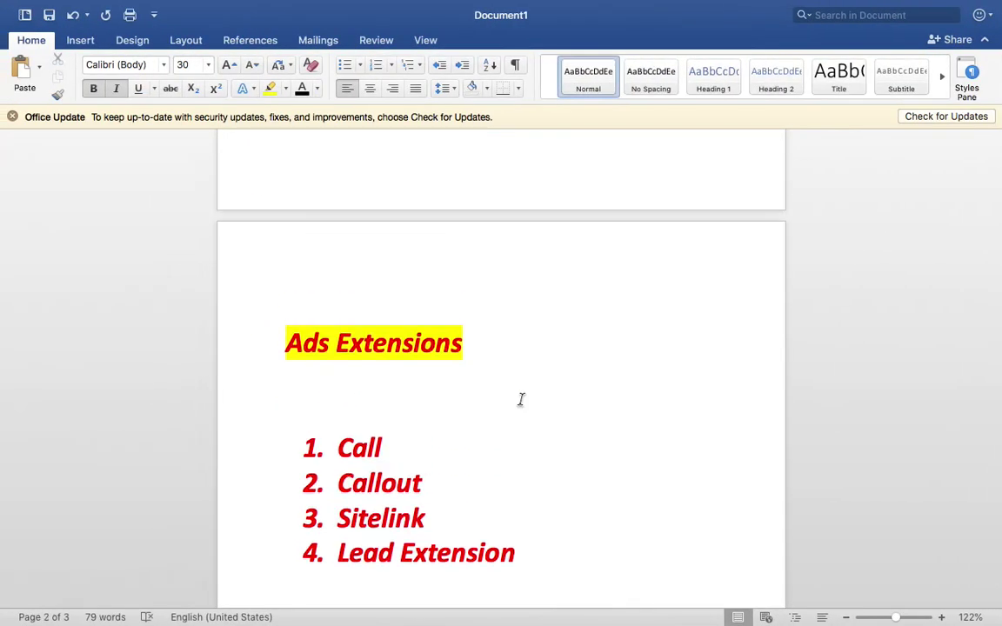
{"action": "scroll", "coordinate": [521, 399], "scroll_direction": "down", "scroll_amount": 10}
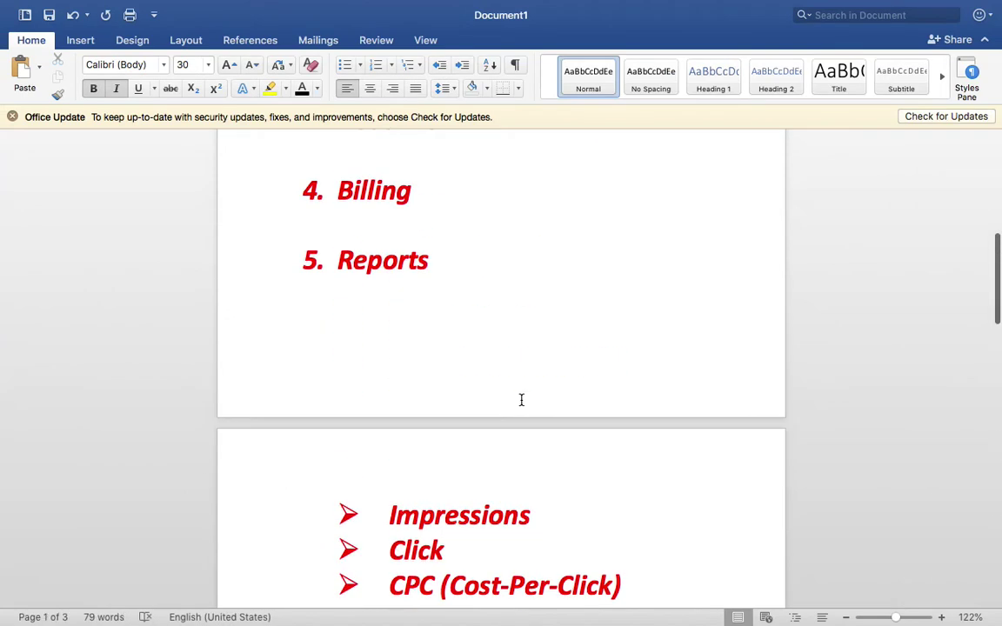
{"action": "scroll", "coordinate": [521, 560], "scroll_direction": "down", "scroll_amount": 10}
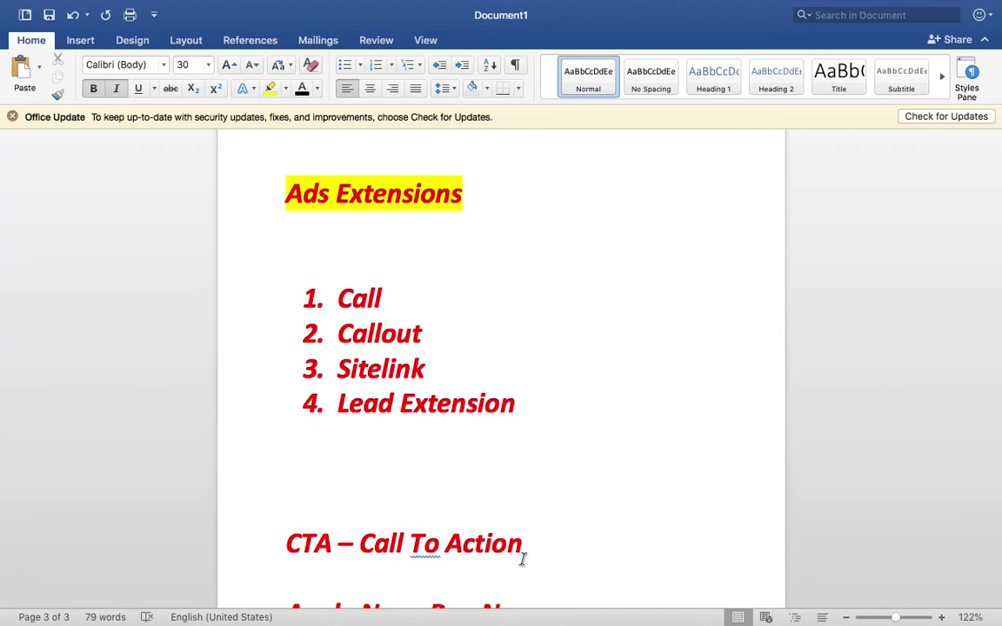
{"action": "key", "text": "XF86AudioLowerVolume"}
- Return to Chrome and search Google for "best school in noida" in a new tab
{"action": "key", "text": "ctrl+Right"}
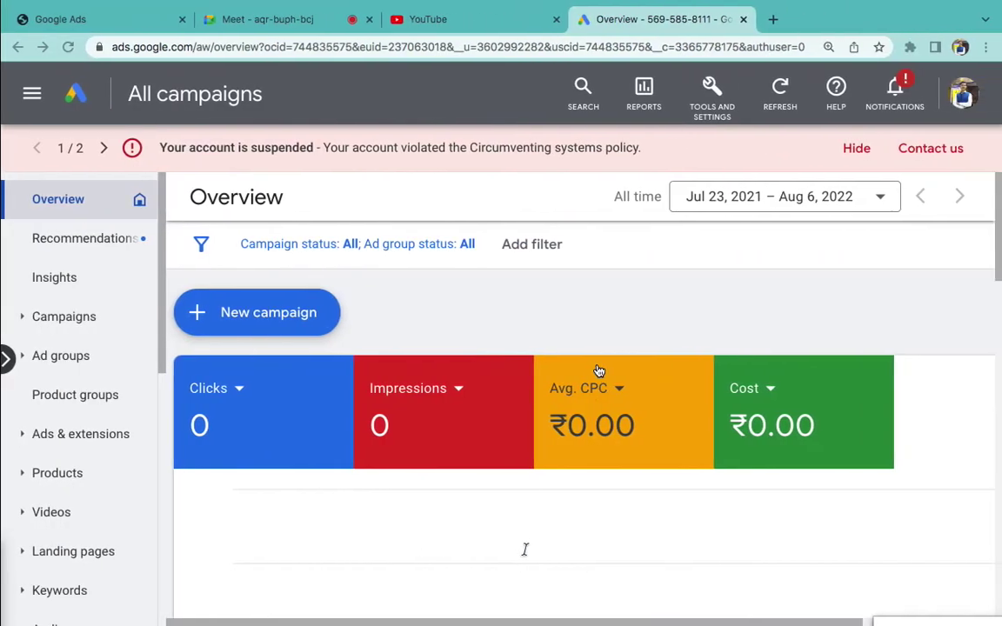
{"action": "left_click", "coordinate": [774, 14]}
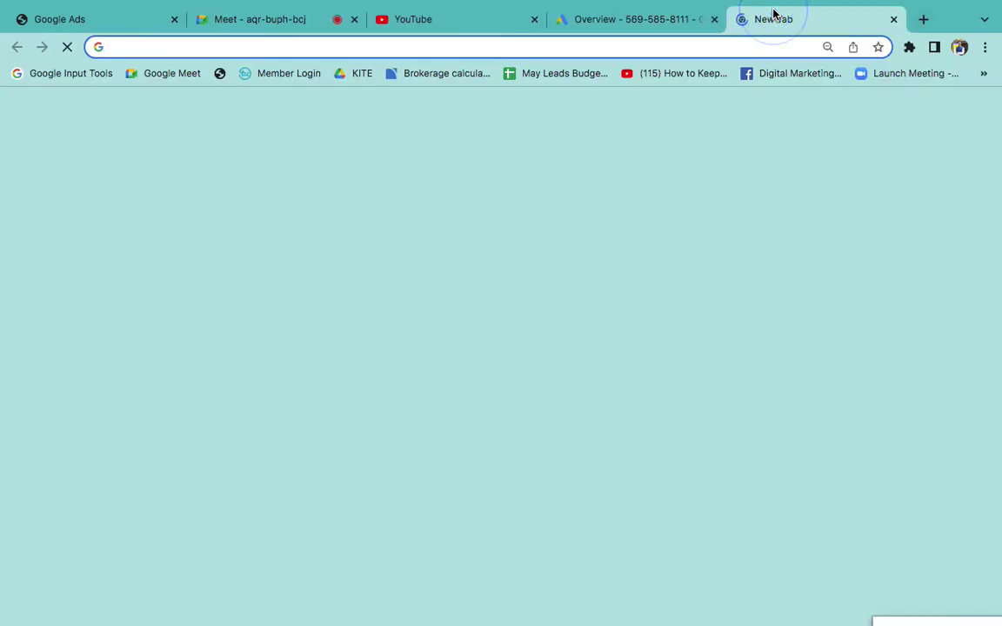
{"action": "type", "text": "best"}
{"action": "key", "text": "Return"}
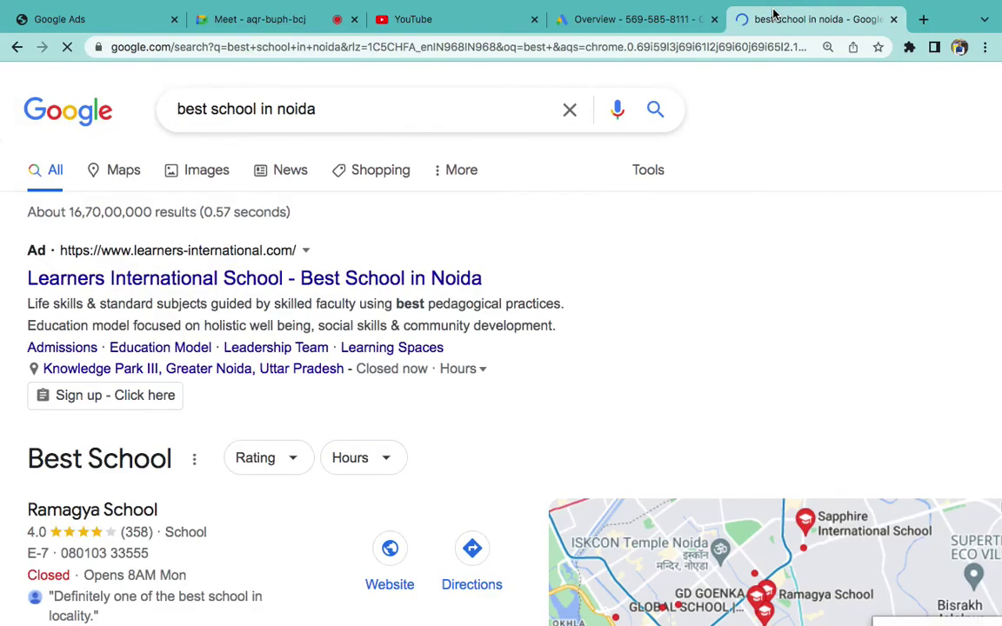
- Search Google for "buy flats in noida" and look through the search ads and their extensions
{"action": "triple_click", "coordinate": [227, 103]}
{"action": "type", "text": "buy flat"}
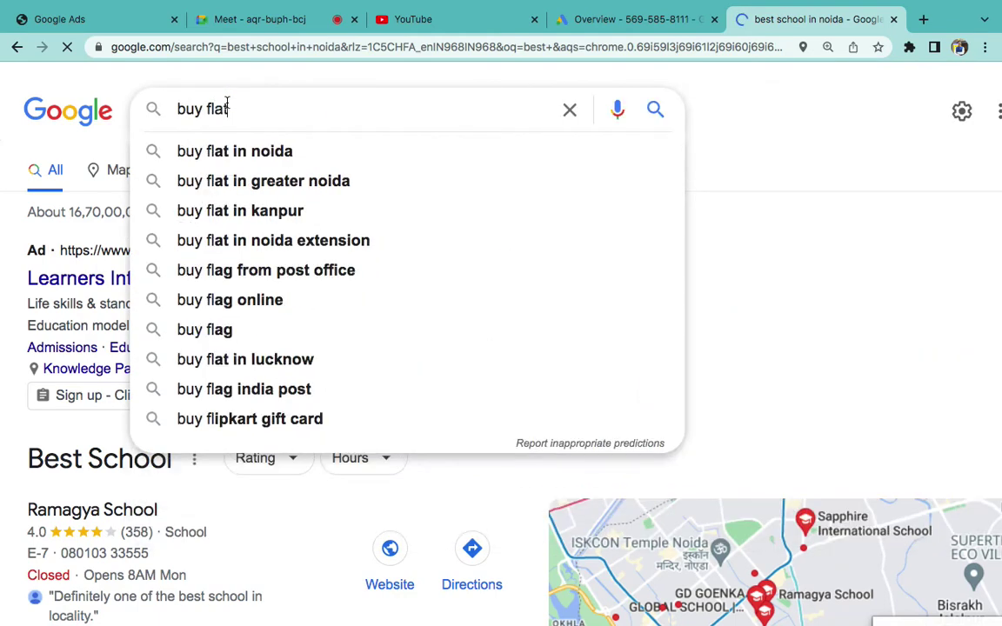
{"action": "type", "text": "s"}
{"action": "key", "text": "Down"}
{"action": "key", "text": "Down"}
{"action": "key", "text": "Return"}
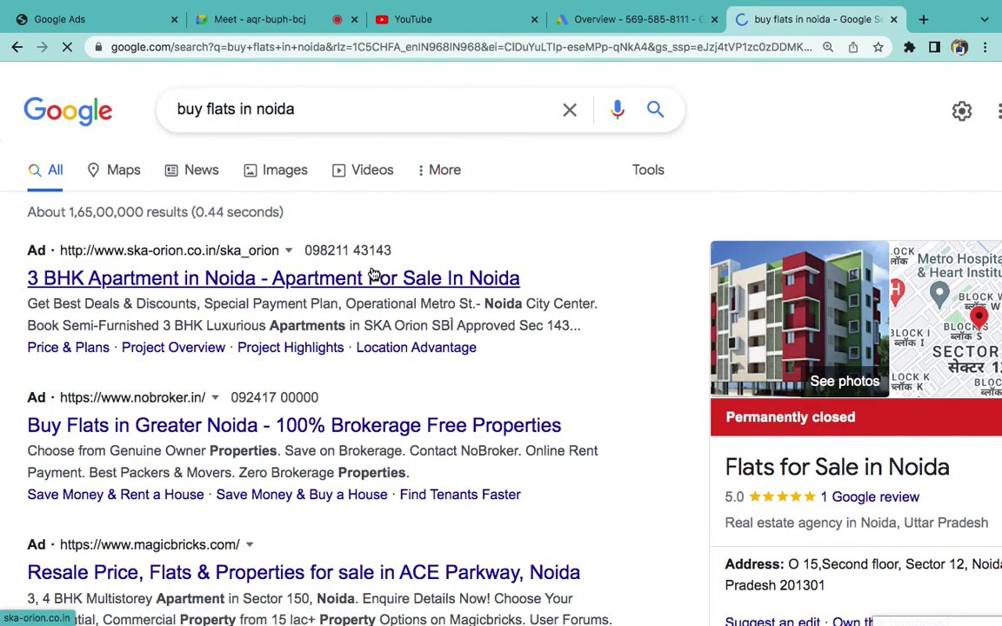
{"action": "scroll", "coordinate": [372, 275], "scroll_direction": "down", "scroll_amount": 3}
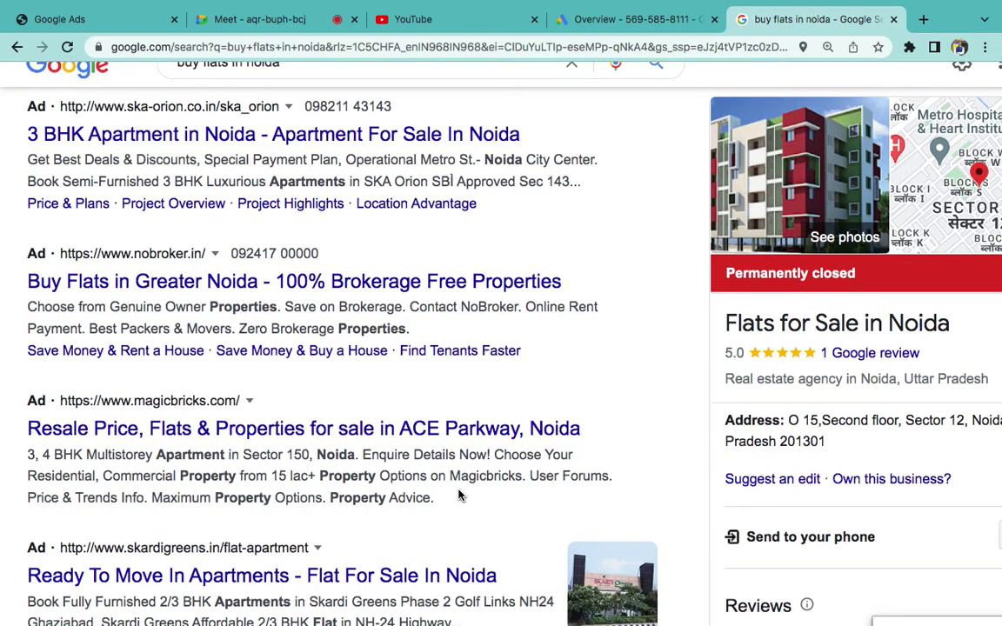
{"action": "scroll", "coordinate": [461, 496], "scroll_direction": "down", "scroll_amount": 20}
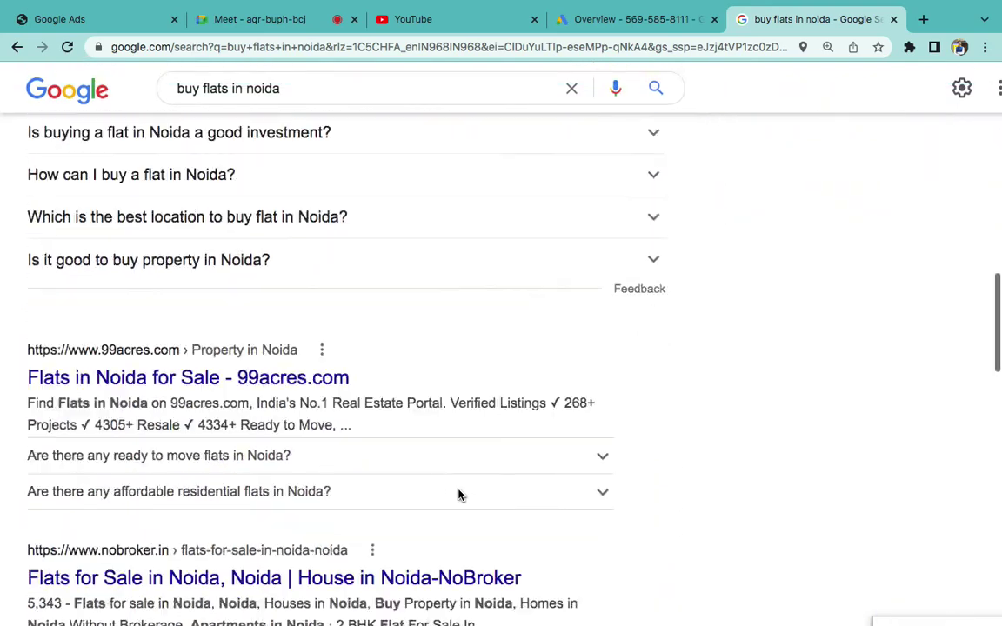
{"action": "scroll", "coordinate": [459, 494], "scroll_direction": "up", "scroll_amount": 6}
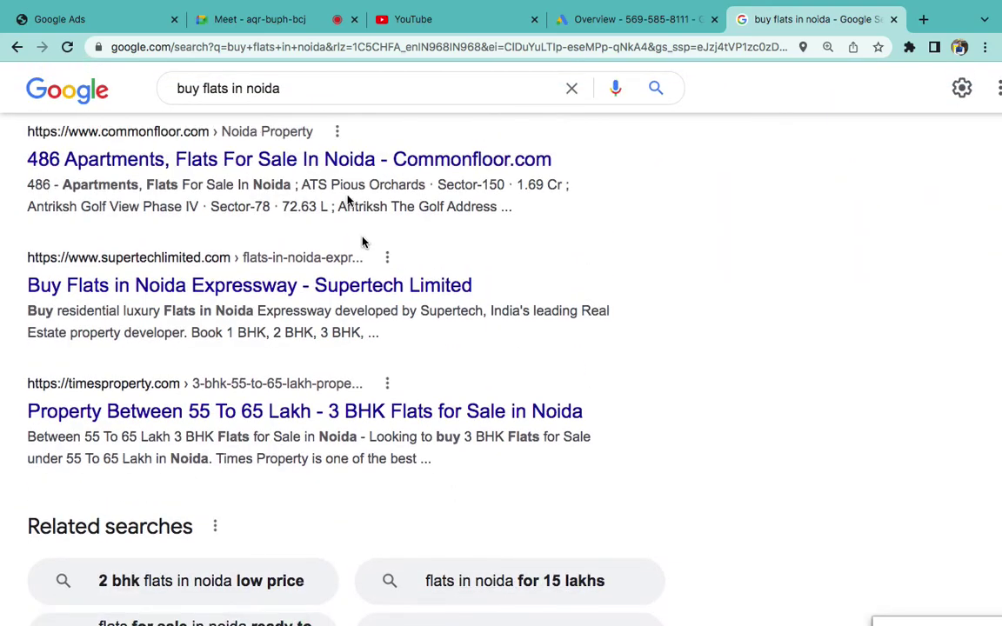
- Search Google for "best dentist in noida" and look through the results page for search ads
{"action": "triple_click", "coordinate": [218, 90]}
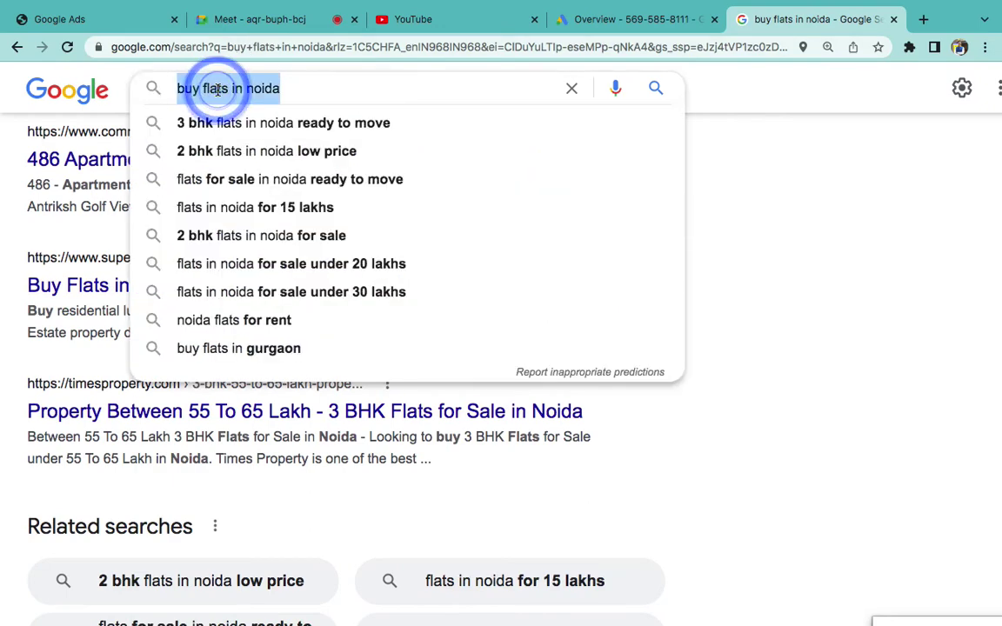
{"action": "type", "text": "best dentis"}
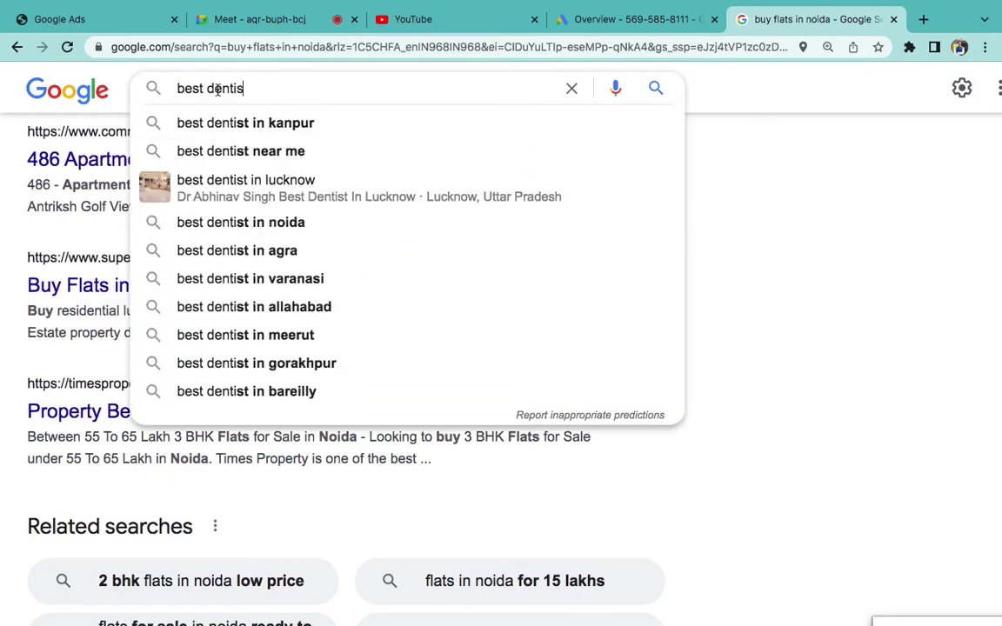
{"action": "type", "text": "t in noida"}
{"action": "key", "text": "Return"}
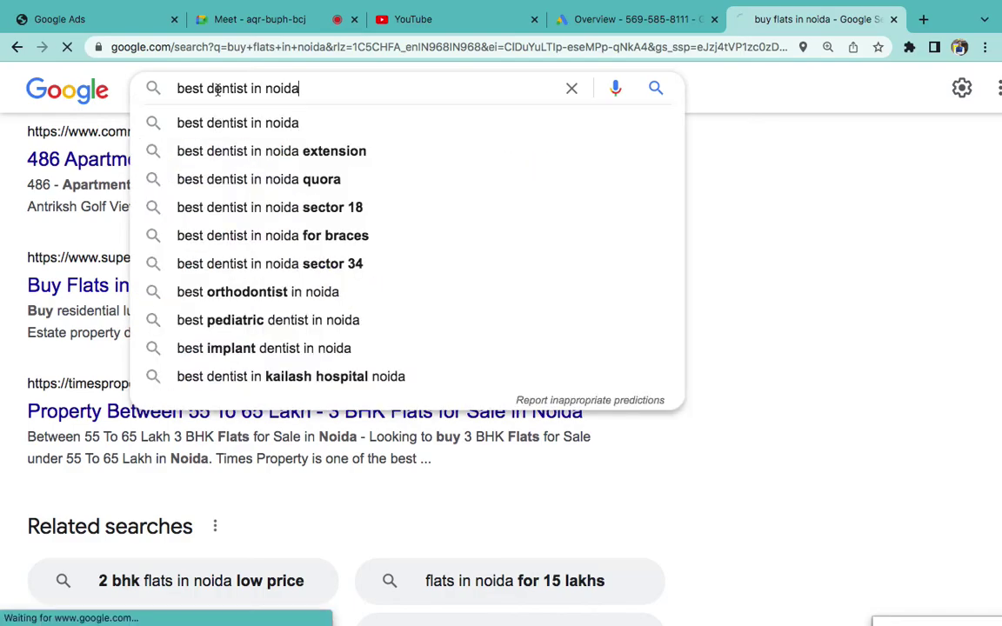
{"action": "scroll", "coordinate": [184, 297], "scroll_direction": "down", "scroll_amount": 15}
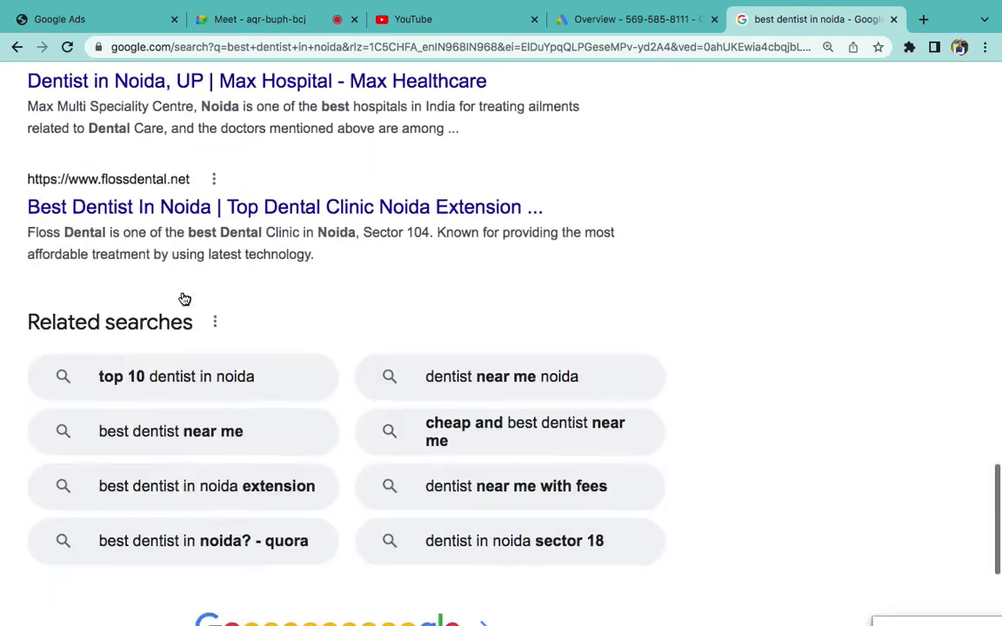
{"action": "scroll", "coordinate": [184, 297], "scroll_direction": "up", "scroll_amount": 4}
{"action": "scroll", "coordinate": [184, 298], "scroll_direction": "down", "scroll_amount": 5}
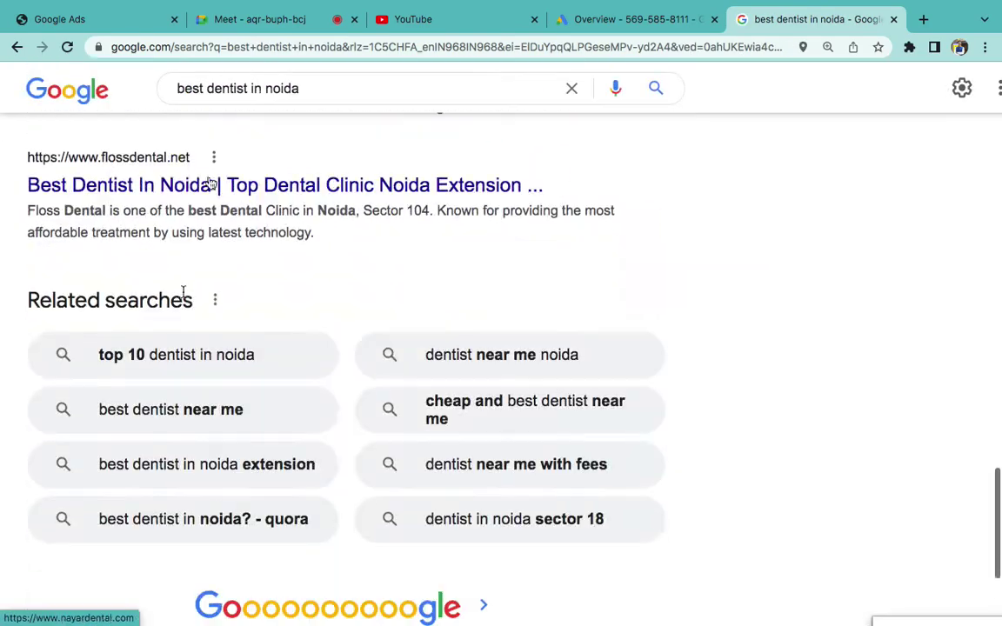
- Search Google for "java training institute in noida" using the matching suggestion
{"action": "left_click", "coordinate": [194, 87]}
{"action": "triple_click", "coordinate": [210, 86]}
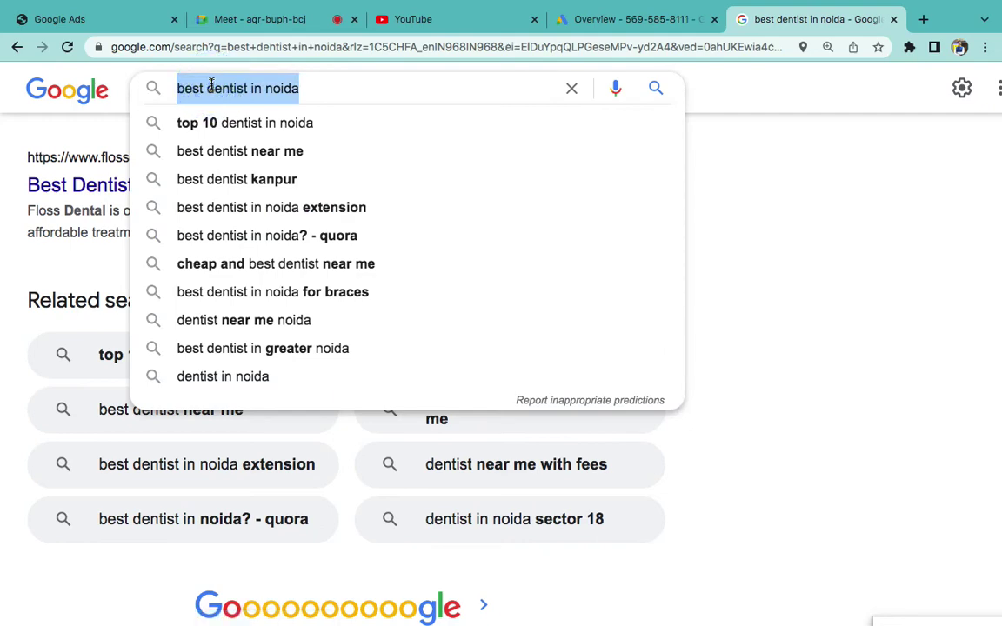
{"action": "type", "text": "java"}
{"action": "key", "text": "Down"}
{"action": "key", "text": "Return"}
{"action": "scroll", "coordinate": [267, 215], "scroll_direction": "down", "scroll_amount": 3}
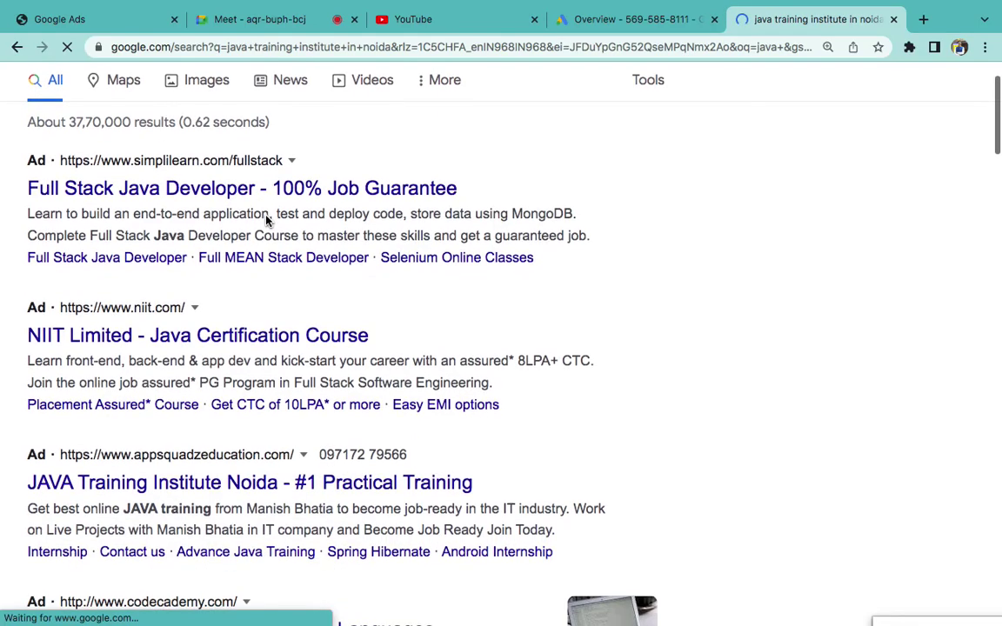
- Examine the sitelink, call and location extensions of the ads throughout the Java training institute results page
{"action": "scroll", "coordinate": [212, 477], "scroll_direction": "down", "scroll_amount": 3}
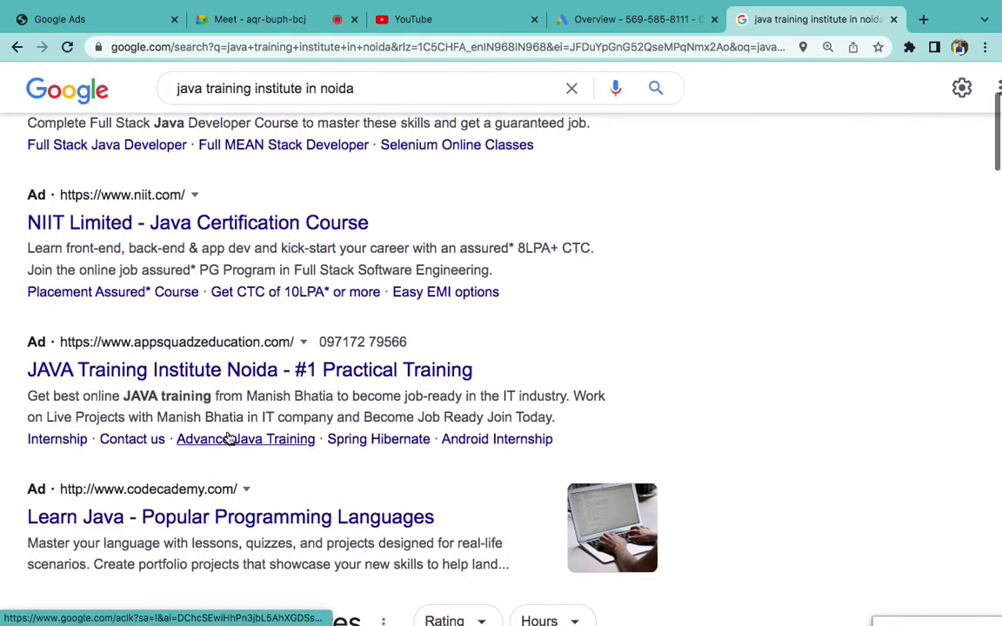
{"action": "scroll", "coordinate": [231, 438], "scroll_direction": "up", "scroll_amount": 3}
{"action": "scroll", "coordinate": [231, 439], "scroll_direction": "down", "scroll_amount": 15}
{"action": "scroll", "coordinate": [229, 439], "scroll_direction": "down", "scroll_amount": 10}
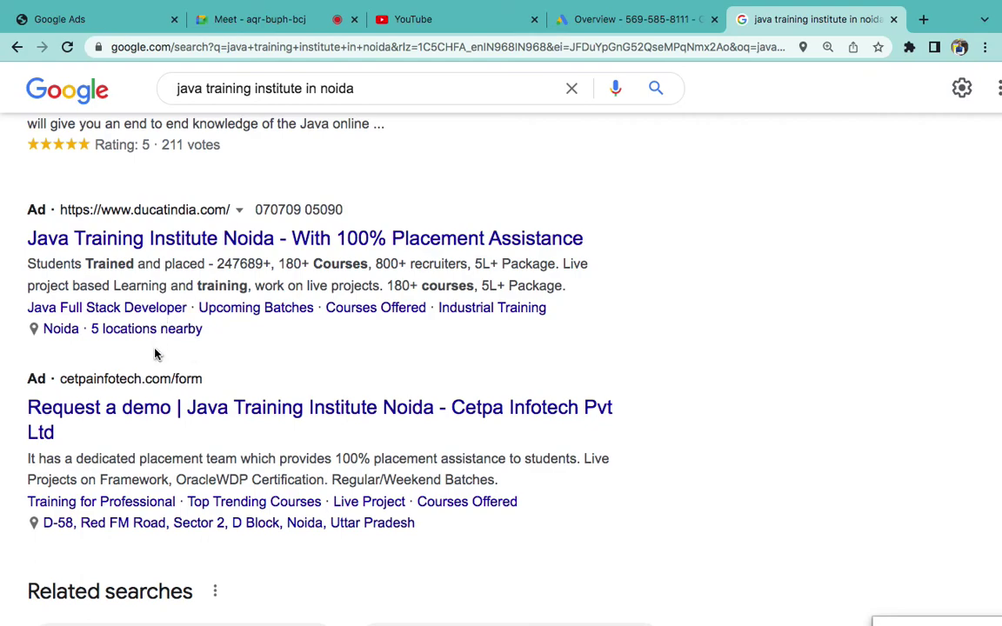
{"action": "scroll", "coordinate": [155, 354], "scroll_direction": "up", "scroll_amount": 20}
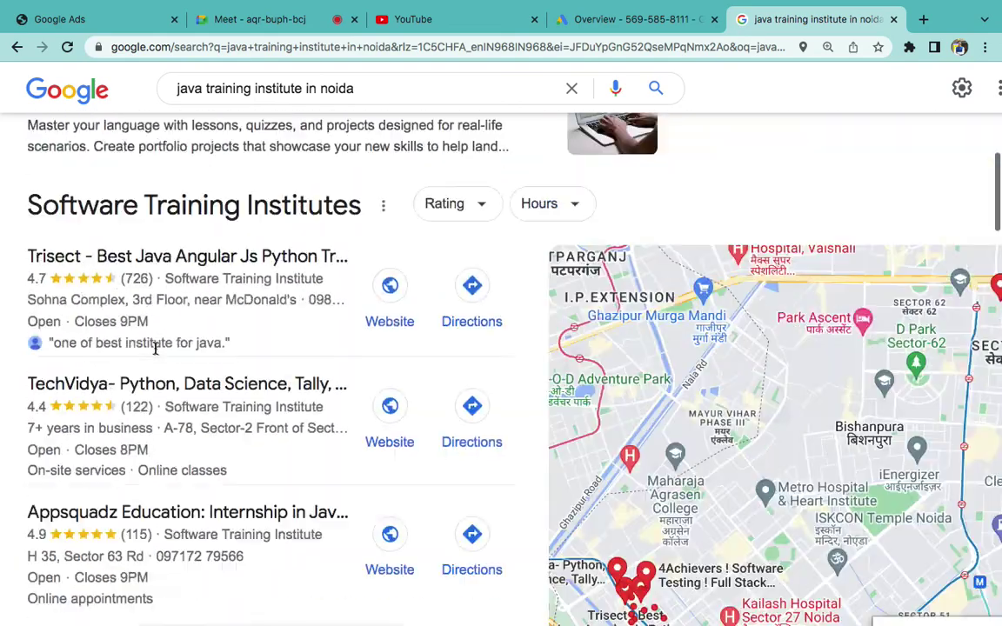
{"action": "scroll", "coordinate": [155, 354], "scroll_direction": "down", "scroll_amount": 1}
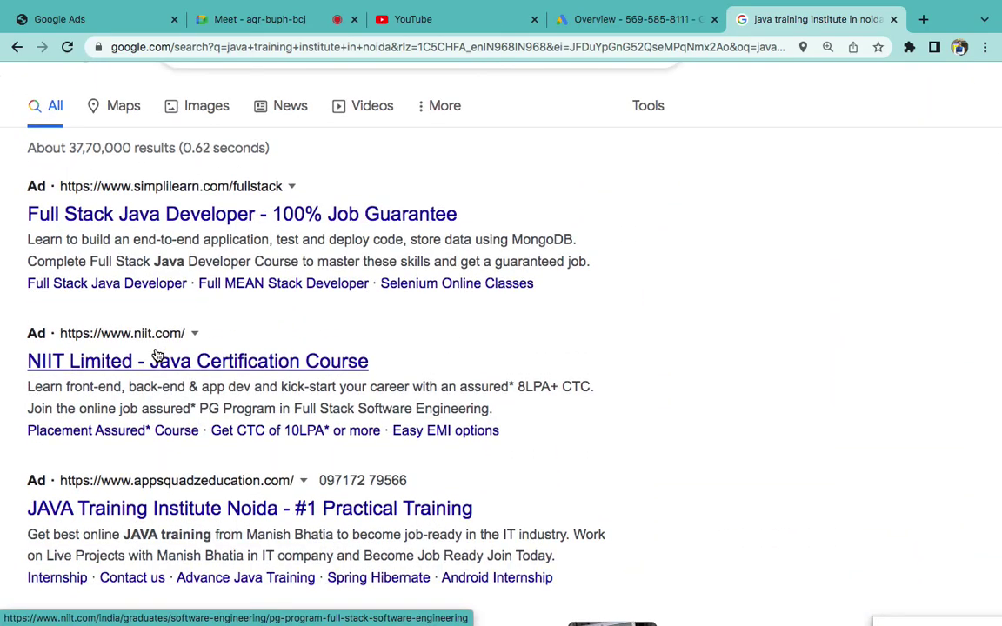
{"action": "scroll", "coordinate": [155, 354], "scroll_direction": "down", "scroll_amount": 2}
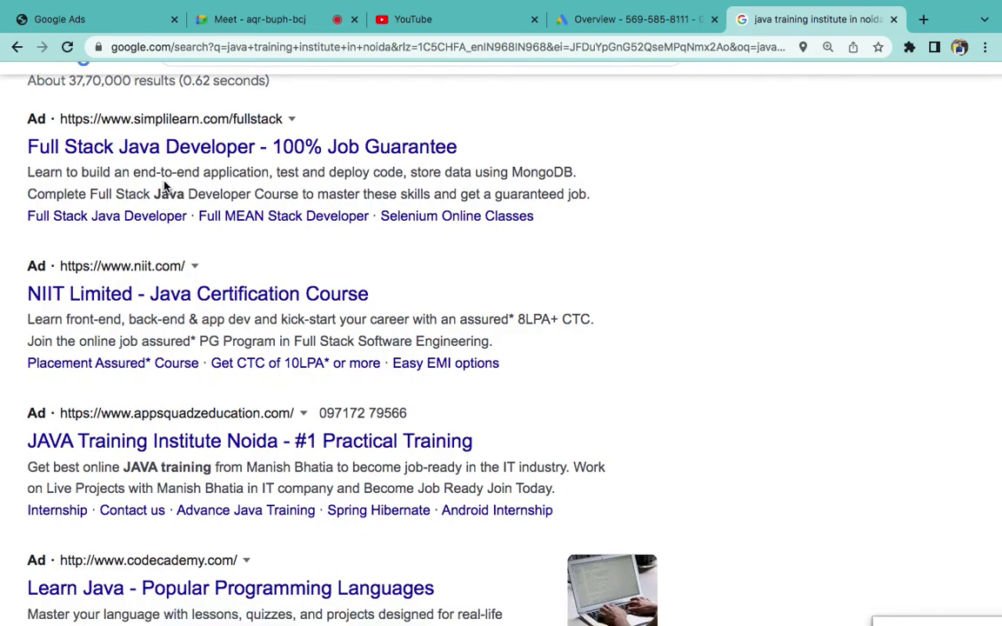
{"action": "scroll", "coordinate": [260, 387], "scroll_direction": "down", "scroll_amount": 15}
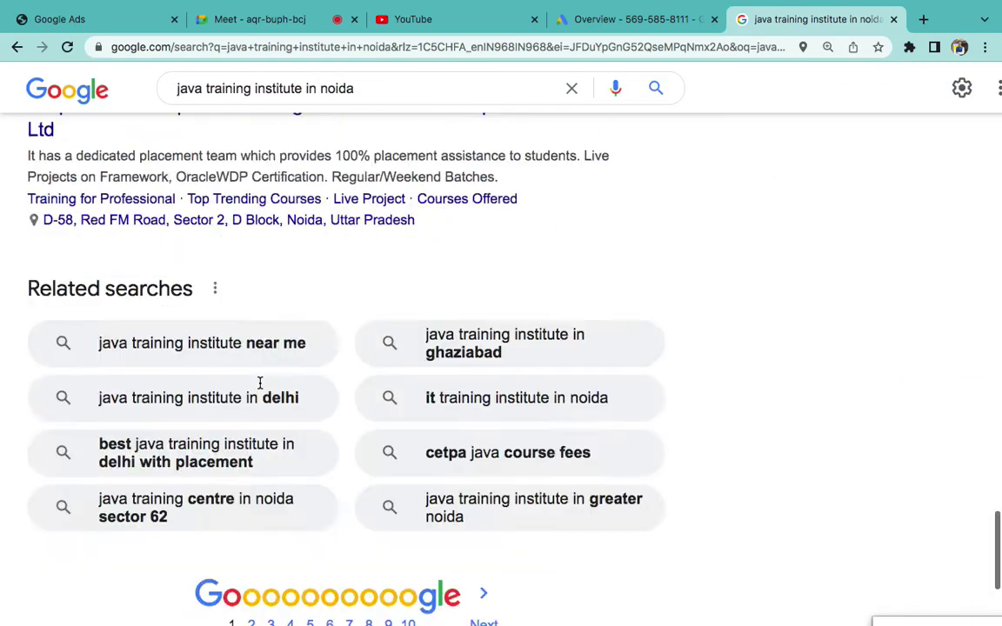
{"action": "scroll", "coordinate": [259, 388], "scroll_direction": "up", "scroll_amount": 5}
{"action": "scroll", "coordinate": [259, 389], "scroll_direction": "up", "scroll_amount": 3}
{"action": "scroll", "coordinate": [260, 389], "scroll_direction": "down", "scroll_amount": 1}
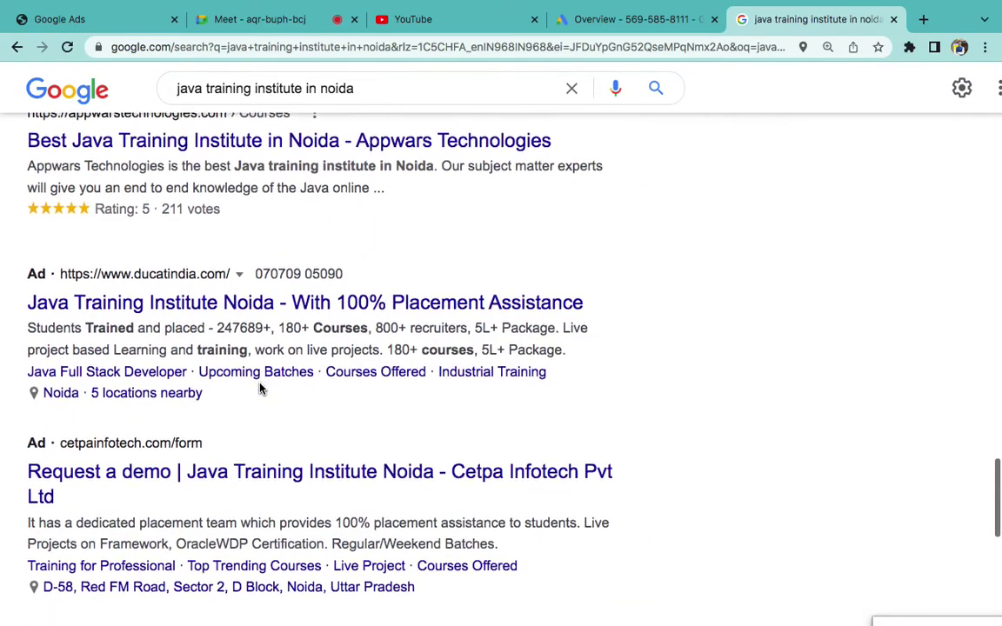
{"action": "scroll", "coordinate": [259, 389], "scroll_direction": "up", "scroll_amount": 10}
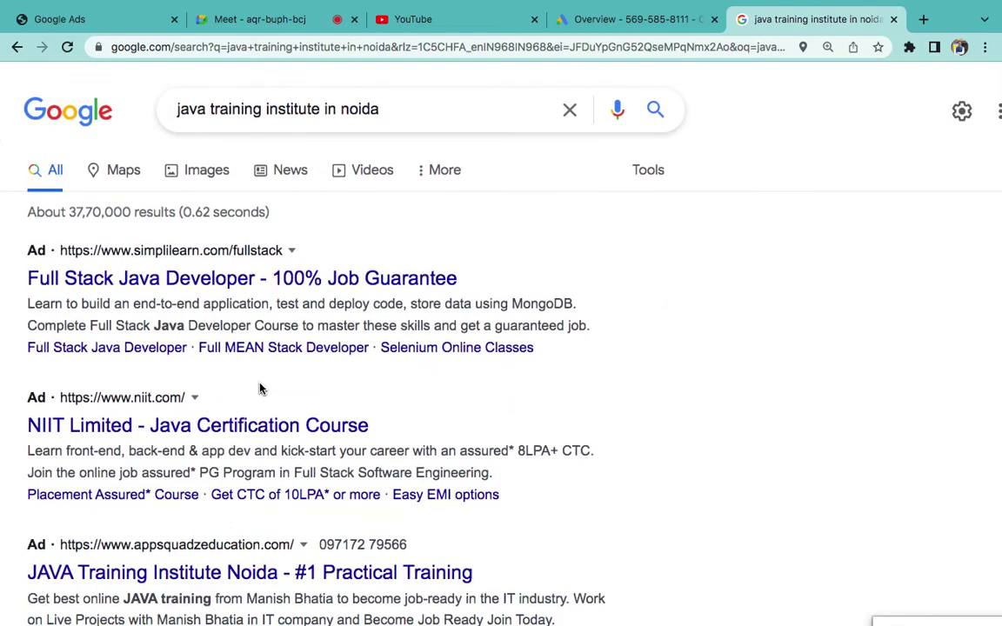
- Switch to the Google Meet call and look through its list of participants
{"action": "left_click", "coordinate": [258, 20]}
{"action": "left_click", "coordinate": [883, 608]}
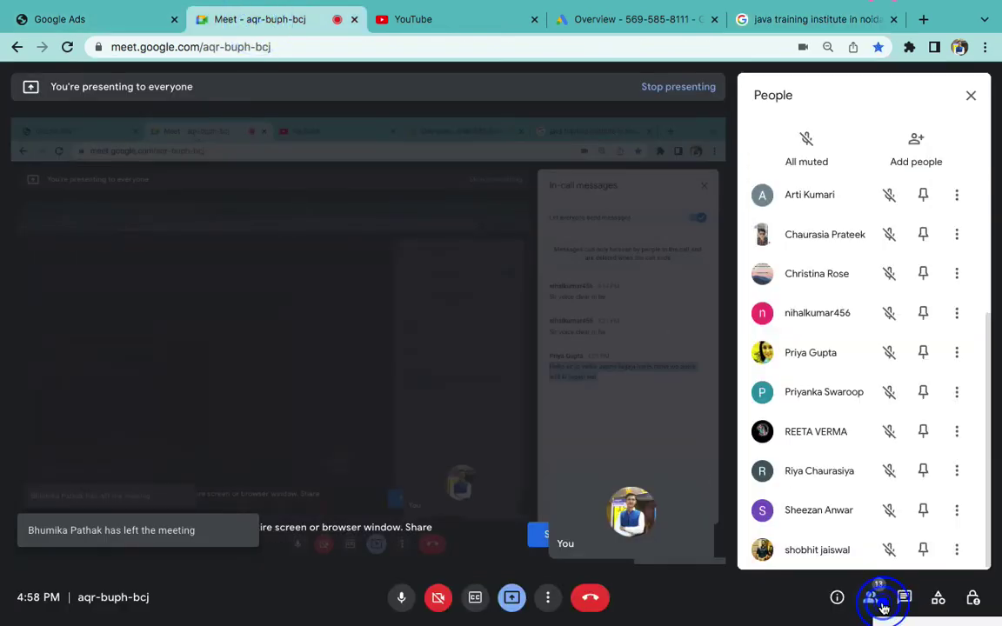
{"action": "scroll", "coordinate": [812, 381], "scroll_direction": "up", "scroll_amount": 5}
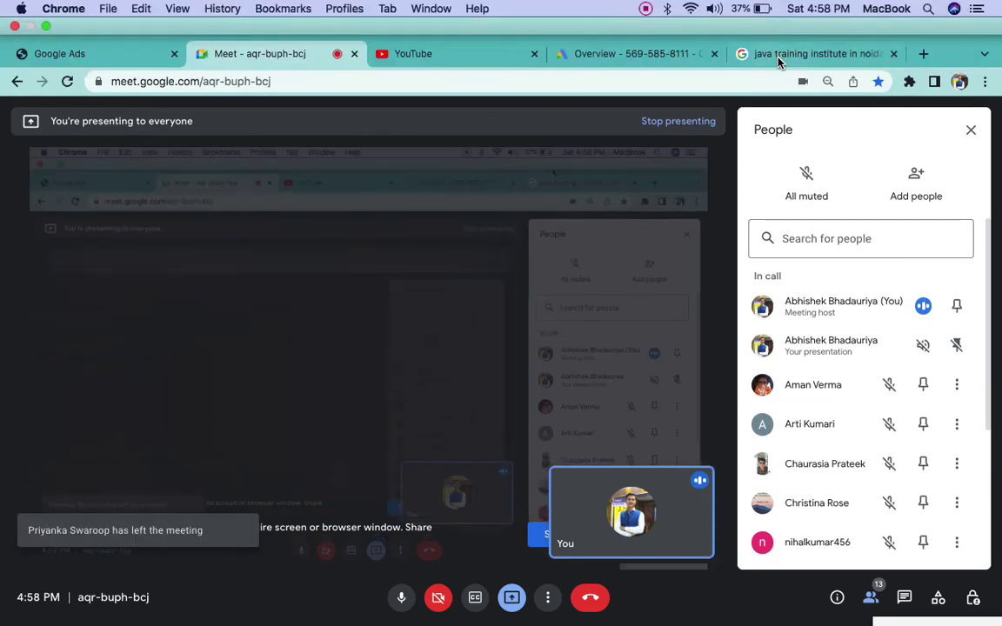
- Return to the Java training institute results and examine the order of the search ads heading the page
{"action": "left_click", "coordinate": [779, 23]}
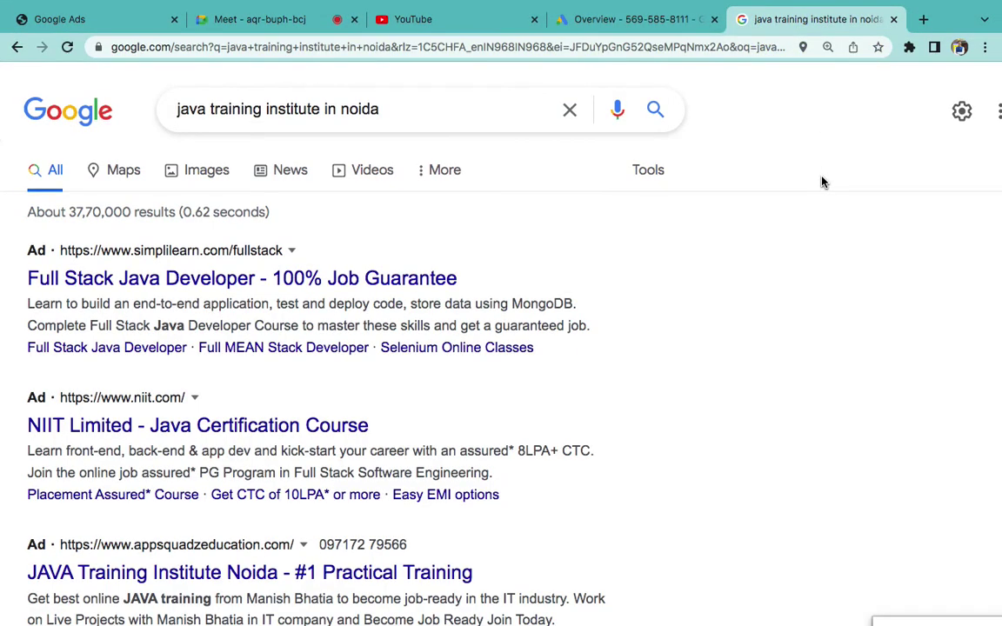
{"action": "scroll", "coordinate": [823, 217], "scroll_direction": "down", "scroll_amount": 2}
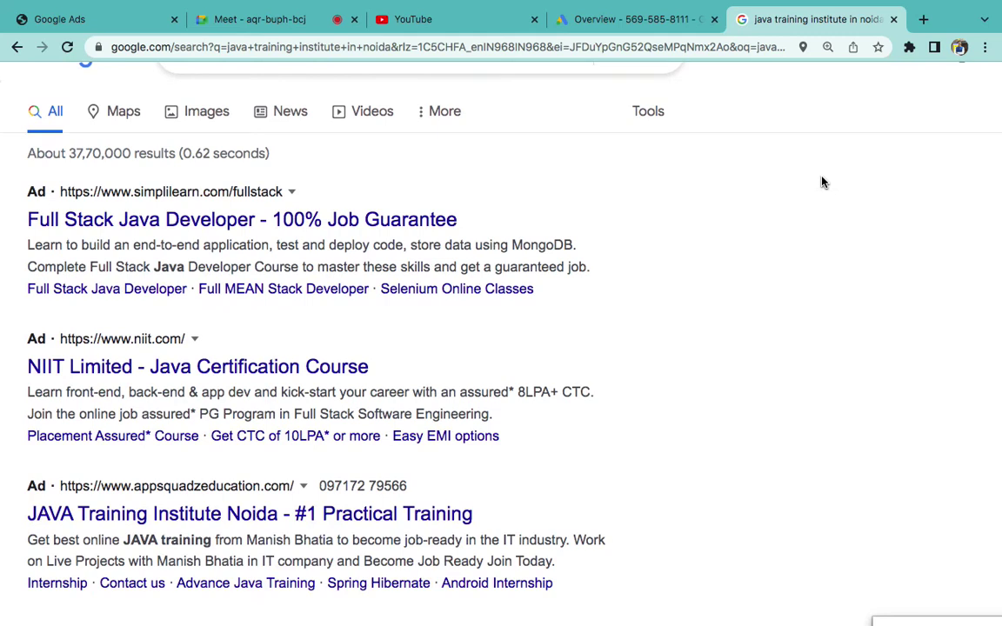
{"action": "scroll", "coordinate": [823, 182], "scroll_direction": "down", "scroll_amount": 2}
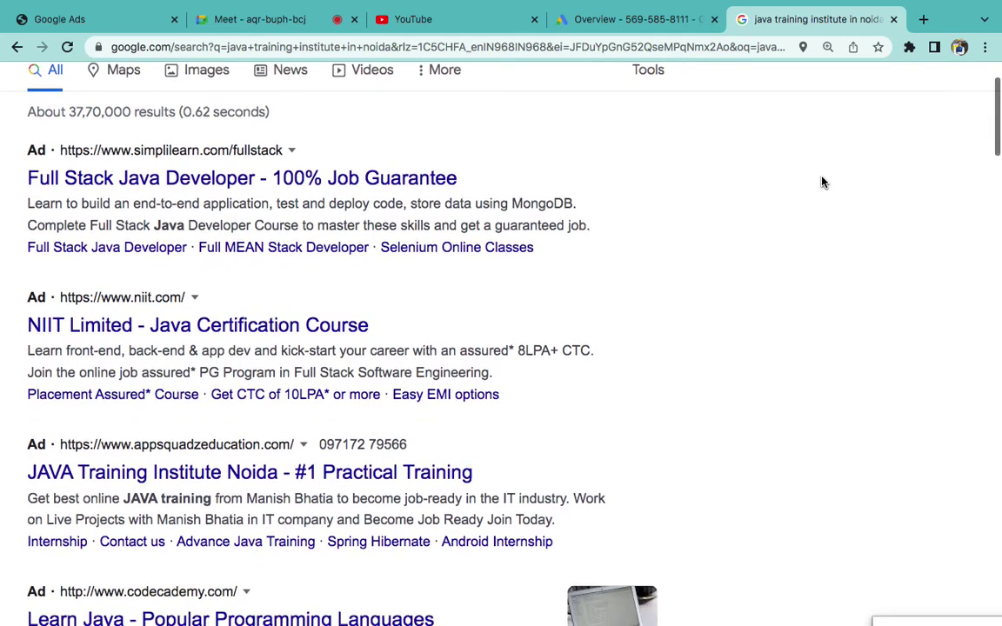
{"action": "scroll", "coordinate": [720, 268], "scroll_direction": "down", "scroll_amount": 1}
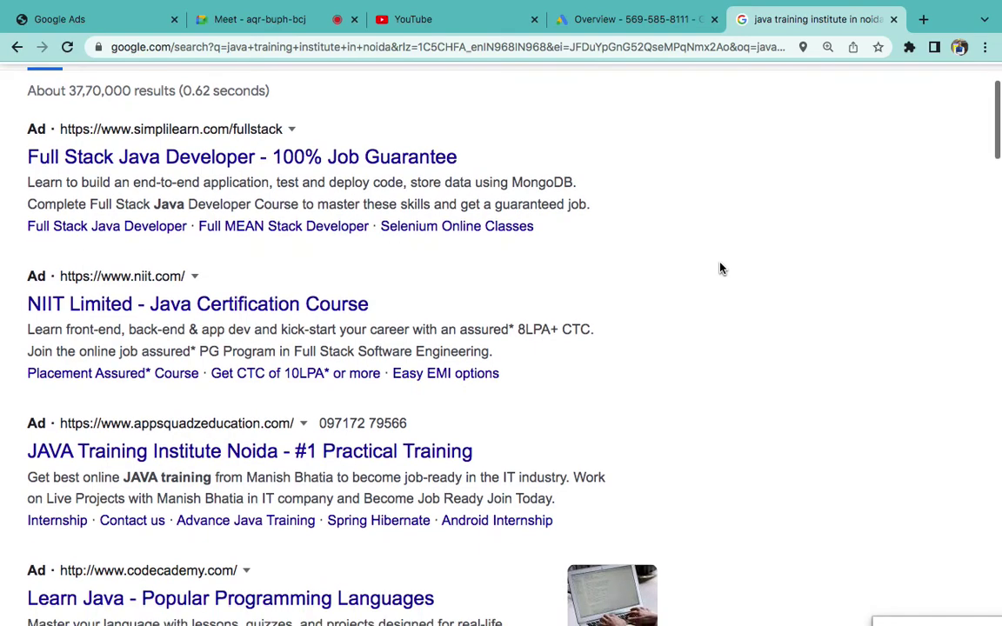
{"action": "scroll", "coordinate": [720, 268], "scroll_direction": "down", "scroll_amount": 2}
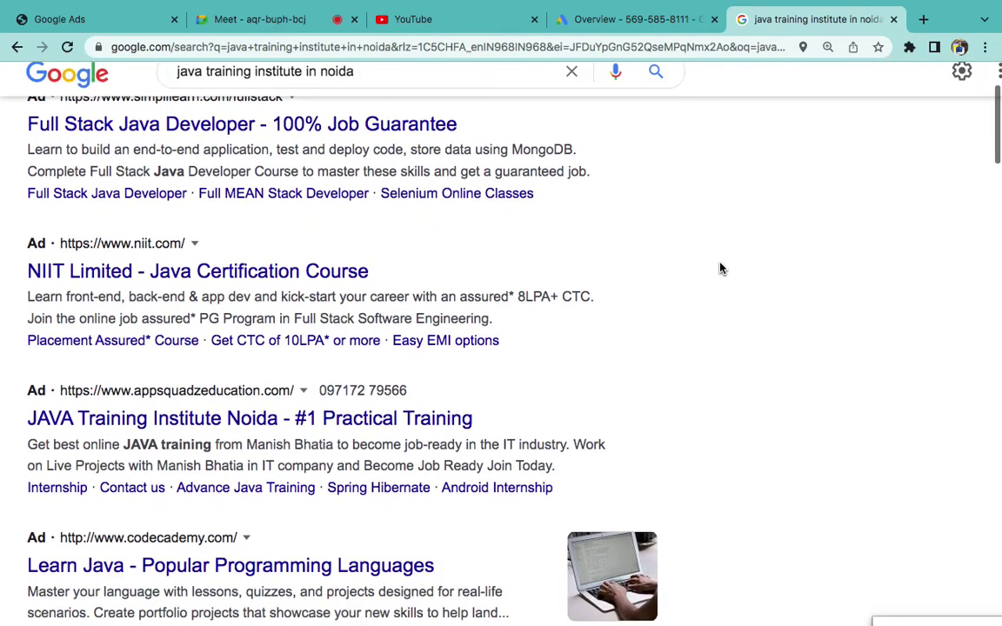
- Switch to the Word notes and add the heading "Ad Rank / Ad Position" on a new page after the call-to-action notes
{"action": "key", "text": "ctrl+Left"}
{"action": "scroll", "coordinate": [667, 415], "scroll_direction": "down", "scroll_amount": 5}
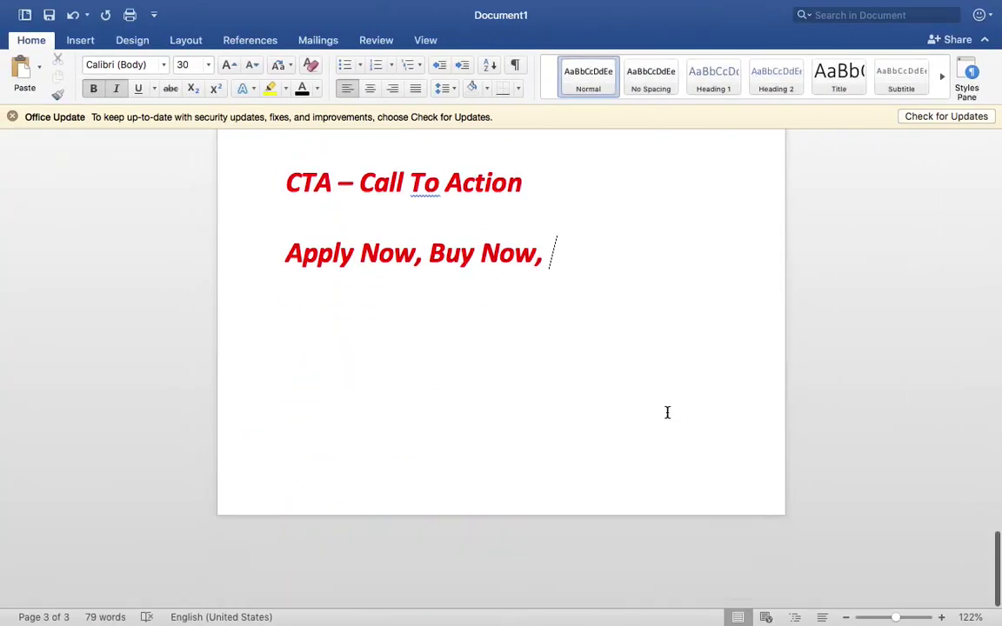
{"action": "key", "text": "Return"}
{"action": "key", "text": "Return"}
{"action": "key", "text": "Return"}
{"action": "key", "text": "Return"}
{"action": "key", "text": "Return"}
{"action": "key", "text": "Return"}
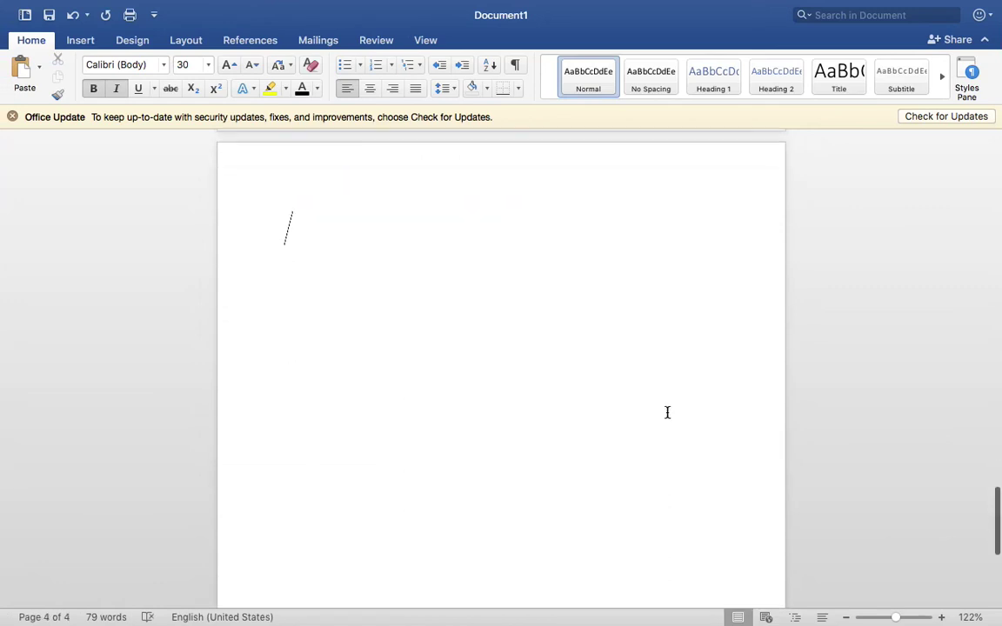
{"action": "type", "text": "A"}
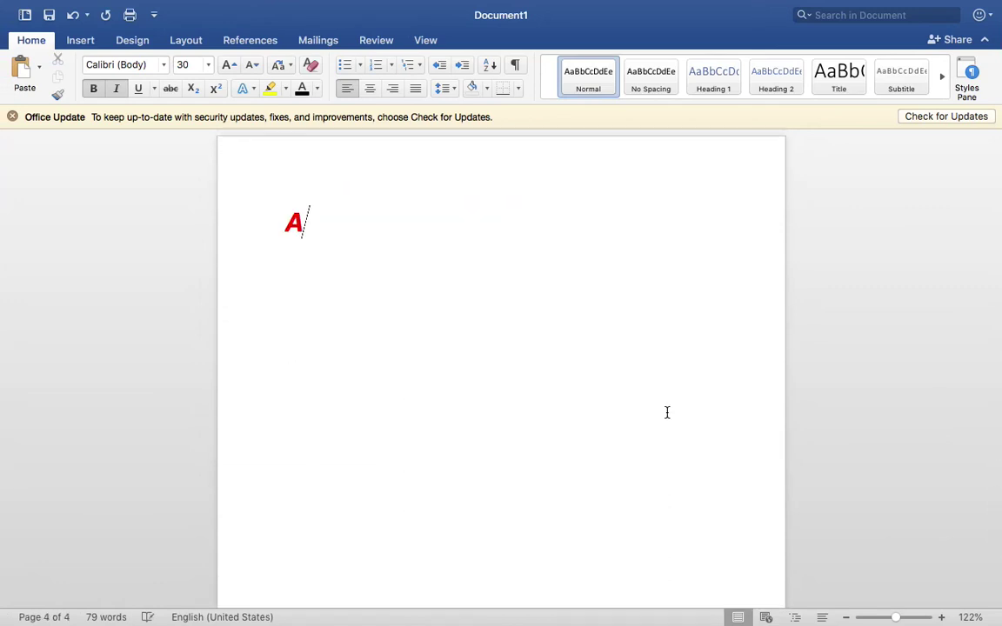
{"action": "type", "text": "d Rank"}
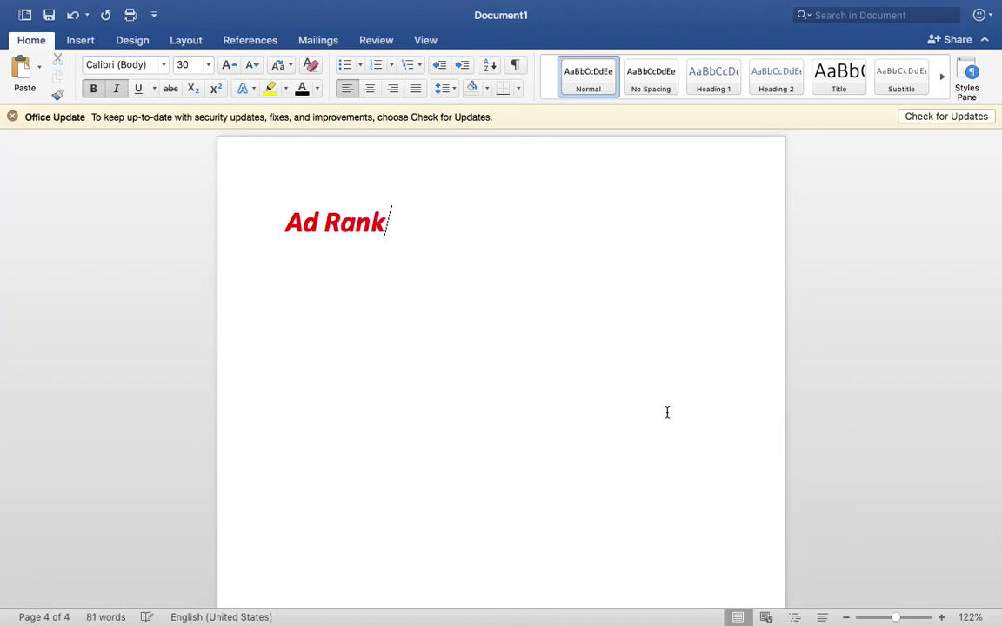
{"action": "type", "text": " / A"}
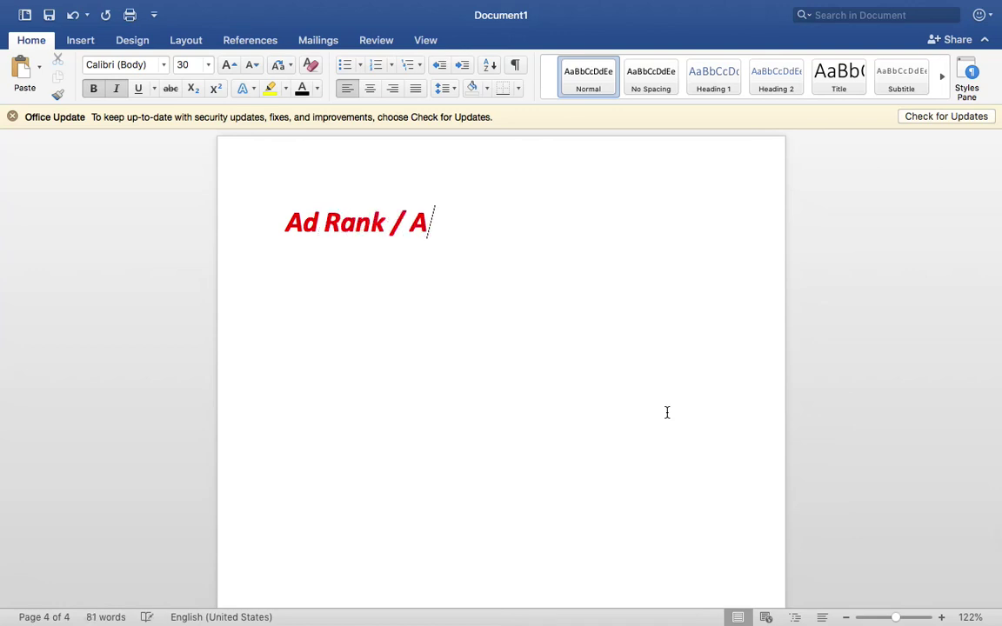
{"action": "type", "text": "d Position"}
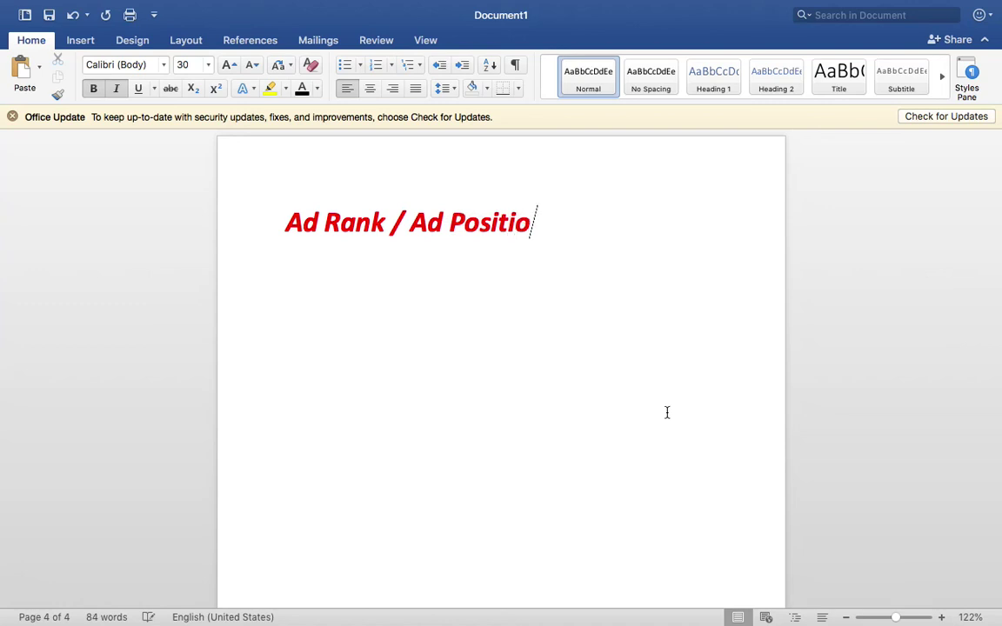
- Highlight the whole "Ad Rank / Ad Position" heading in yellow
{"action": "double_click", "coordinate": [454, 223]}
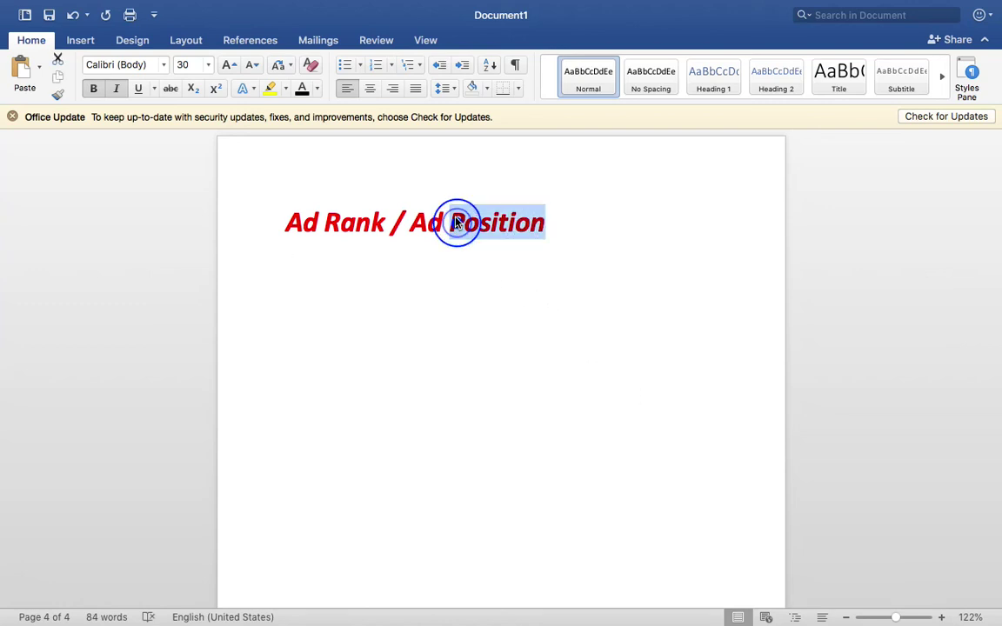
{"action": "triple_click", "coordinate": [455, 223]}
{"action": "key", "text": "super+i"}
{"action": "left_click", "coordinate": [269, 89]}
{"action": "left_click", "coordinate": [635, 326]}
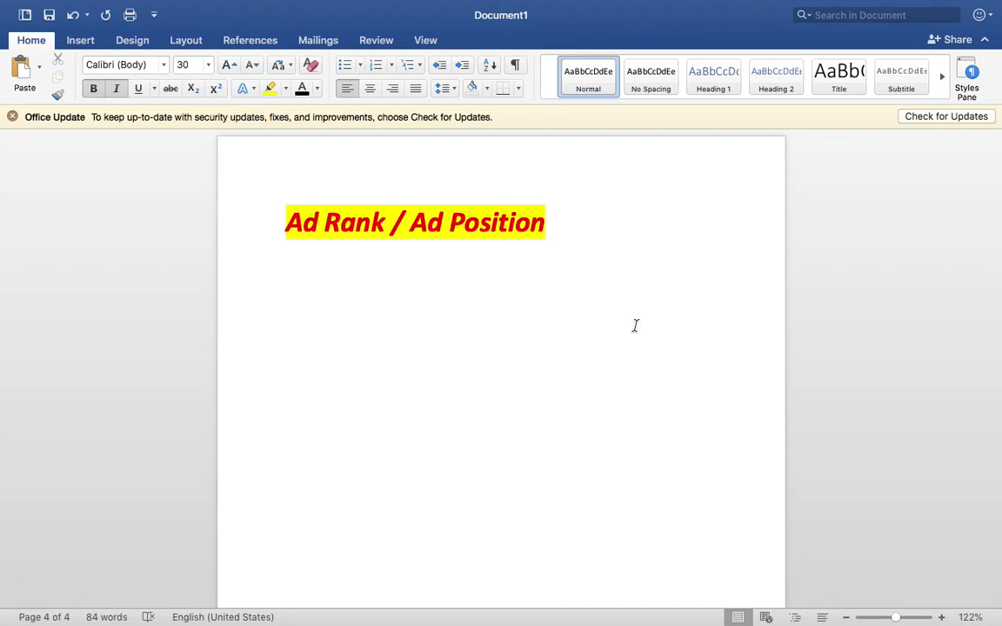
- Start a numbered list below the heading with "Bidding" as its first item
{"action": "type", "text": "1. "}
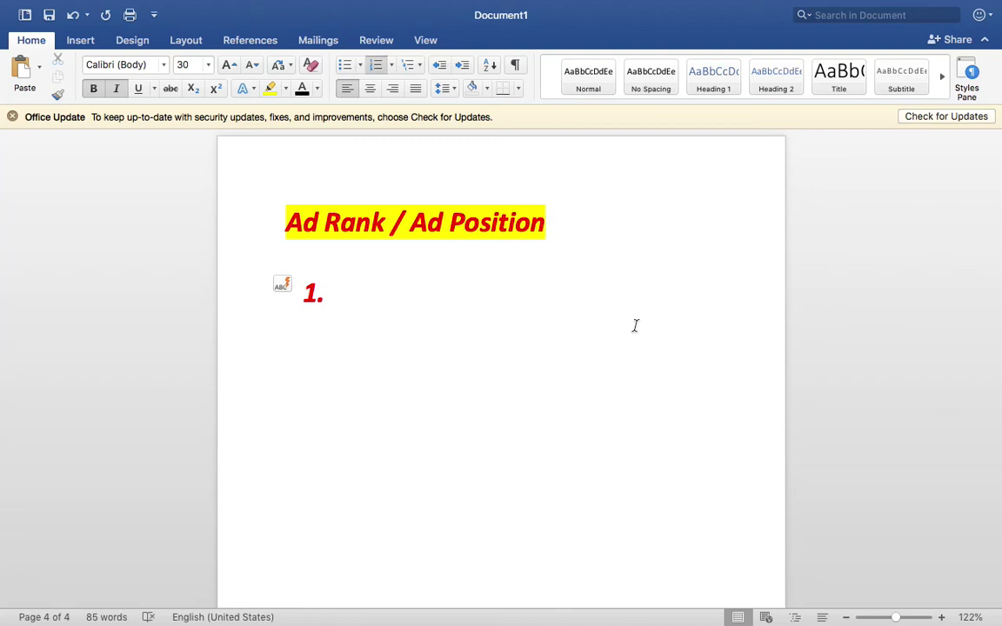
{"action": "type", "text": "Bidding"}
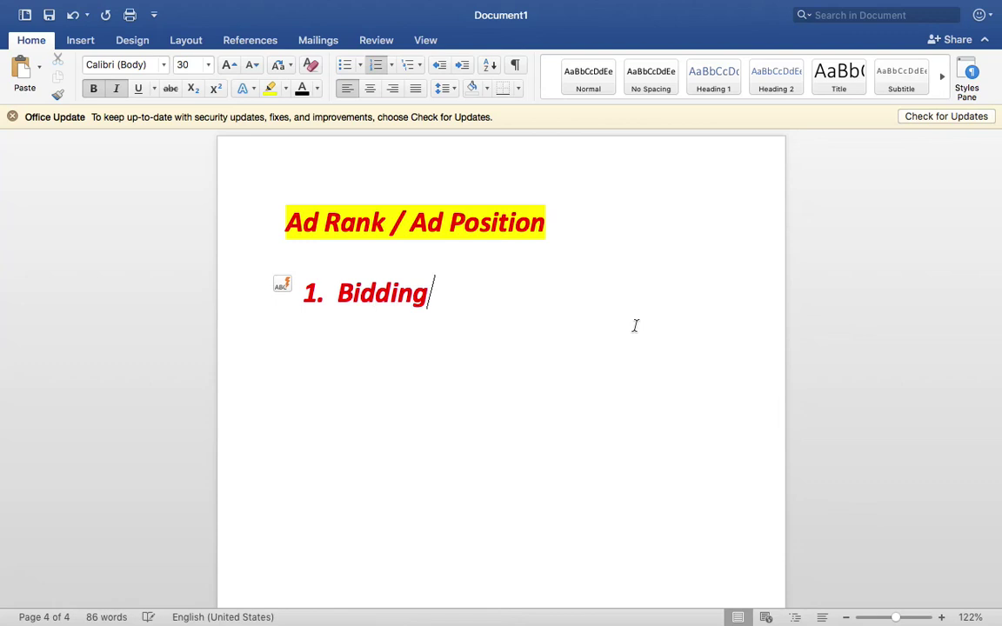
{"action": "key", "text": "Return"}
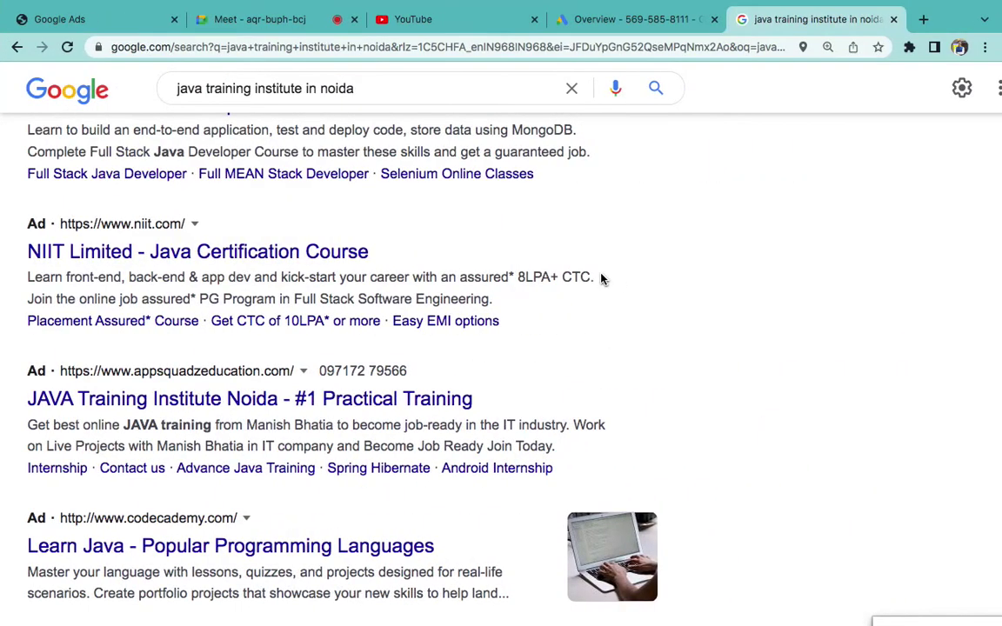
- Scan the Java training results in Chrome, and return to Word to add "Quality Score" as the second list item
{"action": "scroll", "coordinate": [601, 280], "scroll_direction": "up", "scroll_amount": 5}
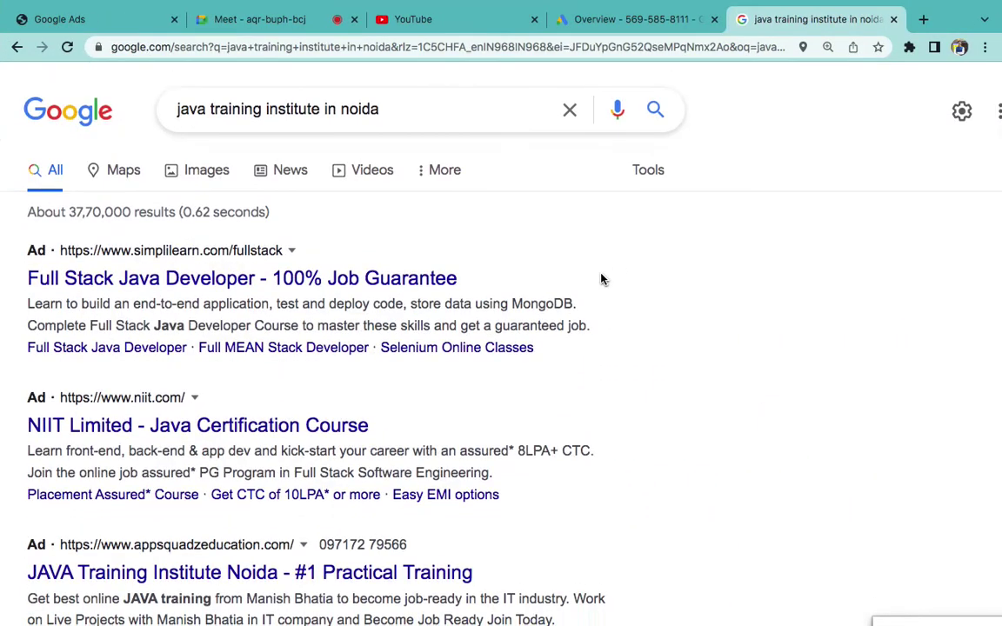
{"action": "scroll", "coordinate": [600, 279], "scroll_direction": "down", "scroll_amount": 15}
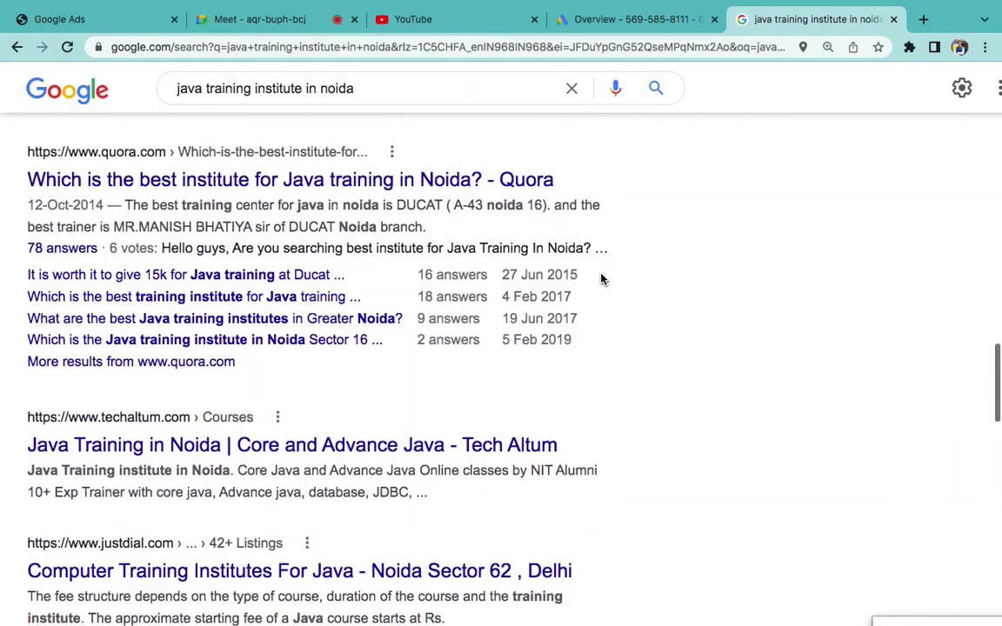
{"action": "key", "text": "ctrl+Left"}
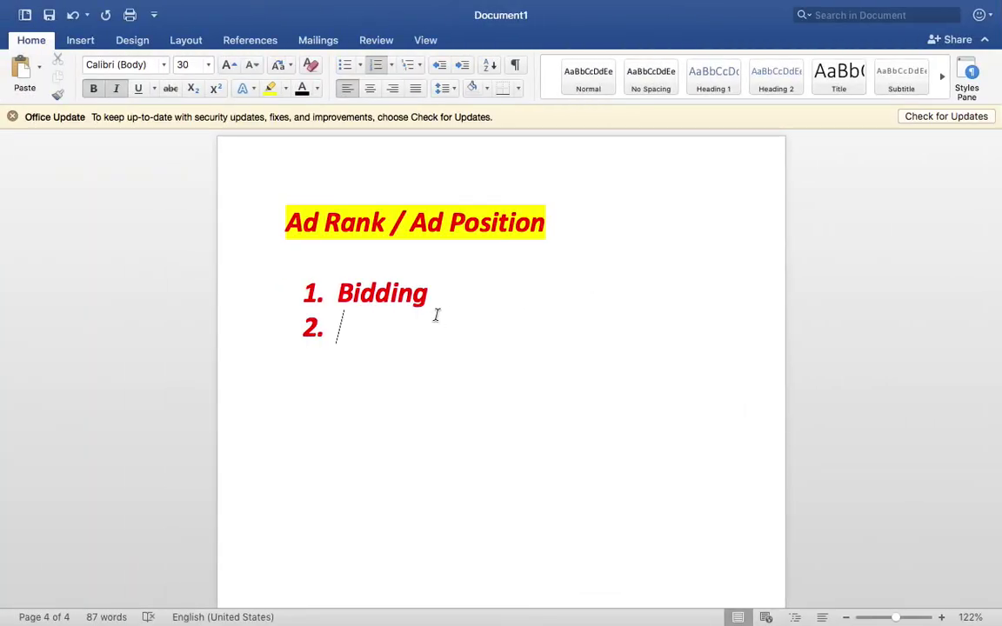
{"action": "type", "text": "Quality"}
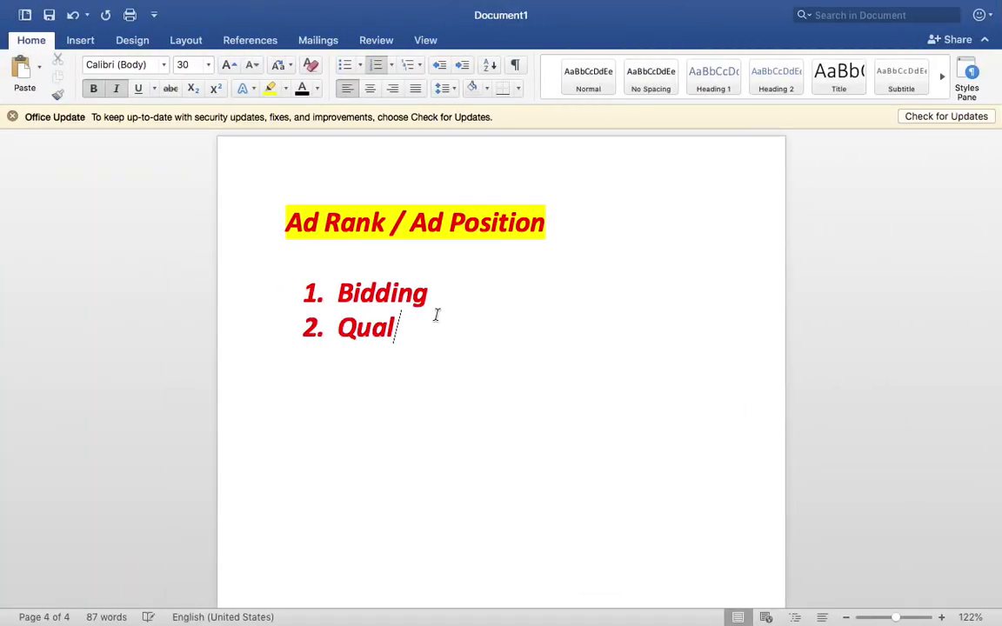
{"action": "type", "text": " Score"}
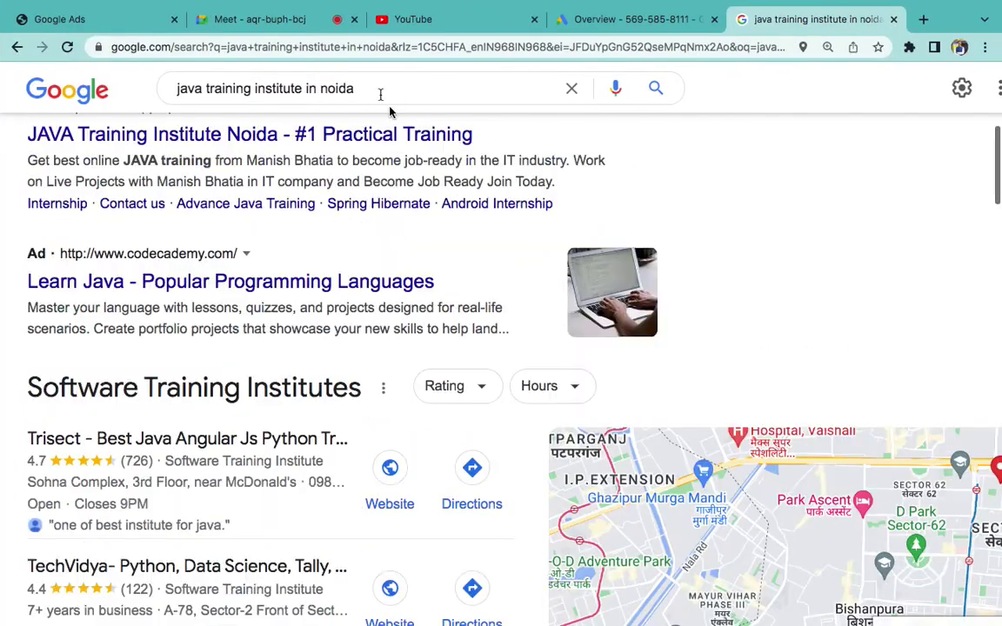
- Switch to Chrome and search Google for "best school in noida"
{"action": "triple_click", "coordinate": [374, 89]}
{"action": "type", "text": "best school in noida"}
{"action": "key", "text": "Return"}
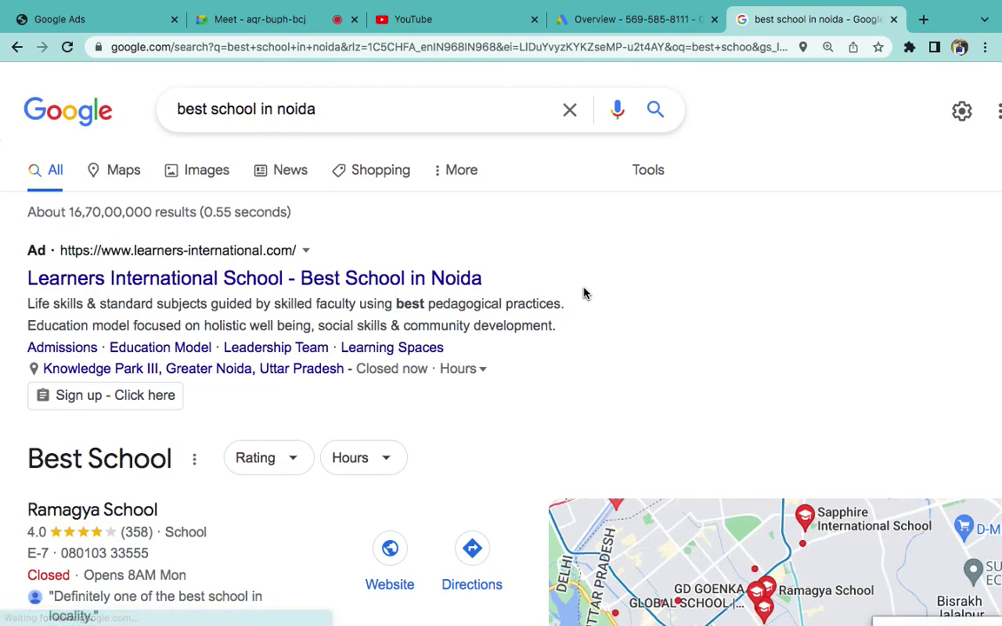
- Compare the "Bidding" item in the Word notes with the search ad shown for the school query in Chrome
{"action": "key", "text": "ctrl+Left"}
{"action": "triple_click", "coordinate": [356, 294]}
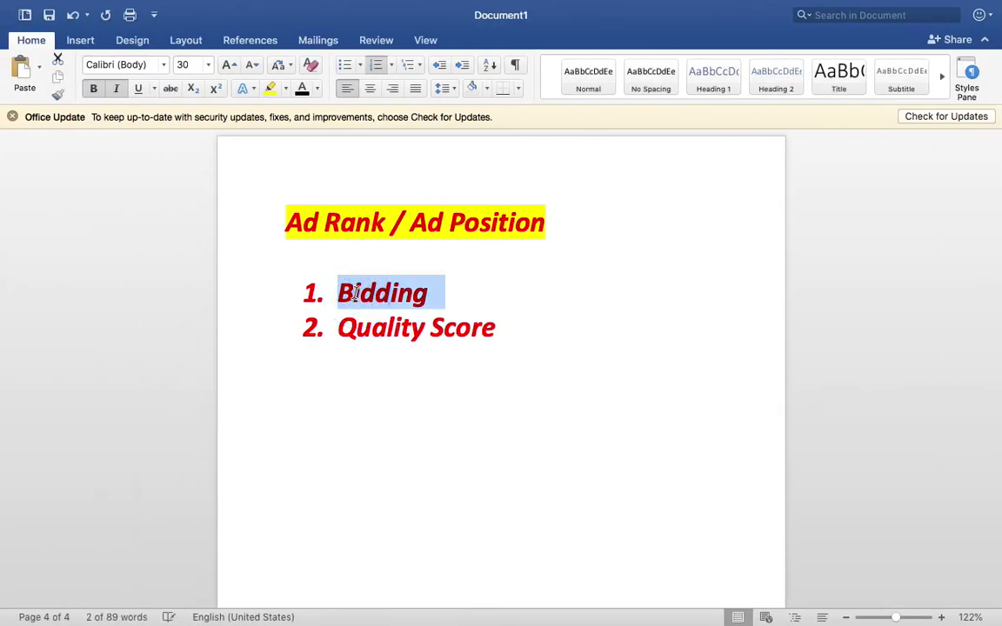
{"action": "key", "text": "ctrl+Right"}
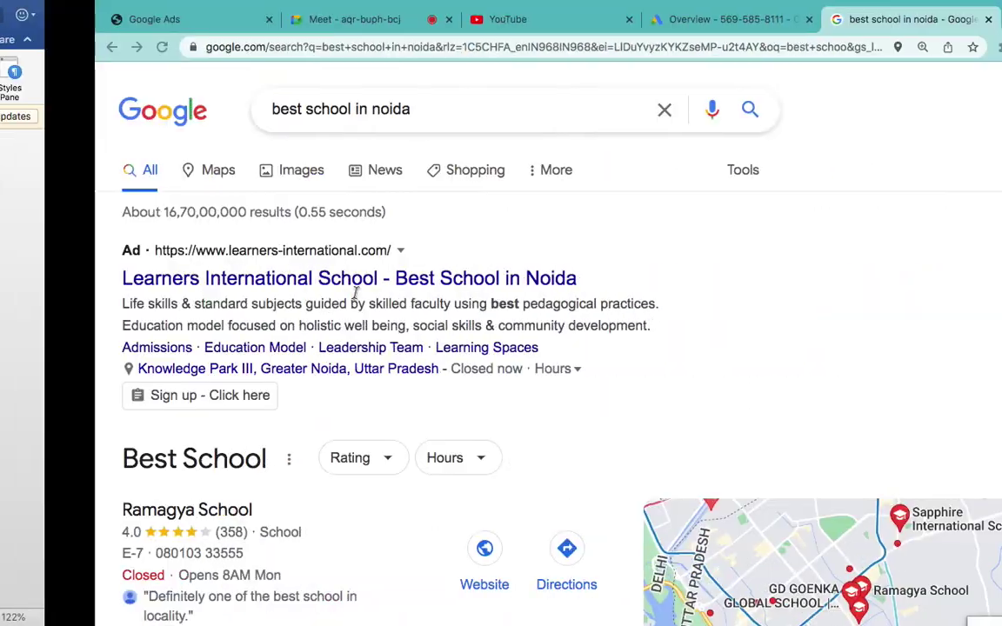
{"action": "triple_click", "coordinate": [335, 102]}
{"action": "left_click", "coordinate": [10, 326]}
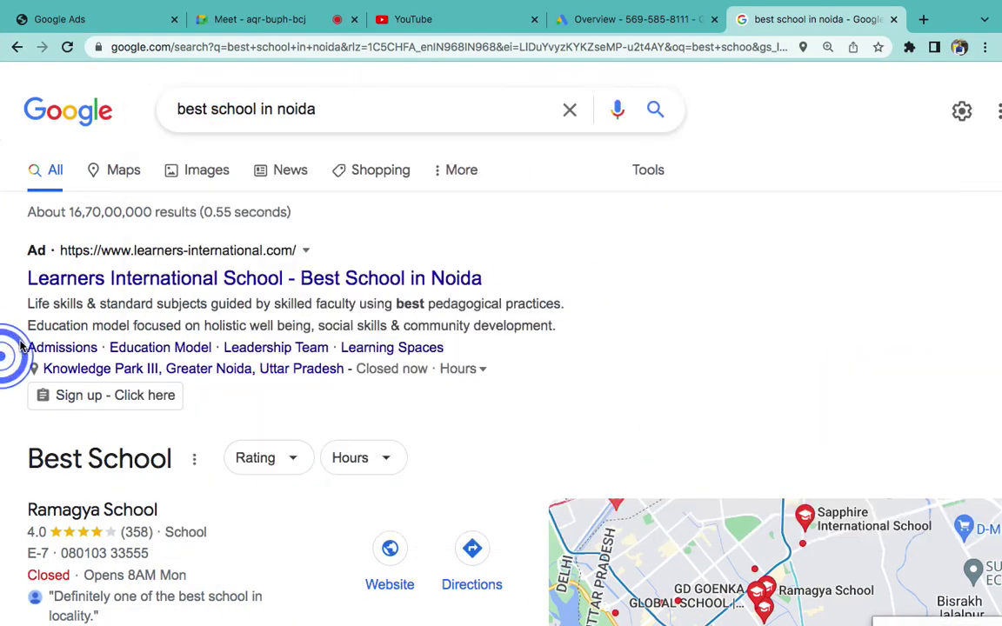
- In the Word notes, set the font size of the "Bidding" and "Quality Score" list items to 44
{"action": "key", "text": "ctrl+Left"}
{"action": "left_click", "coordinate": [533, 348]}
{"action": "left_click_drag", "start_coordinate": [538, 348], "coordinate": [348, 296]}
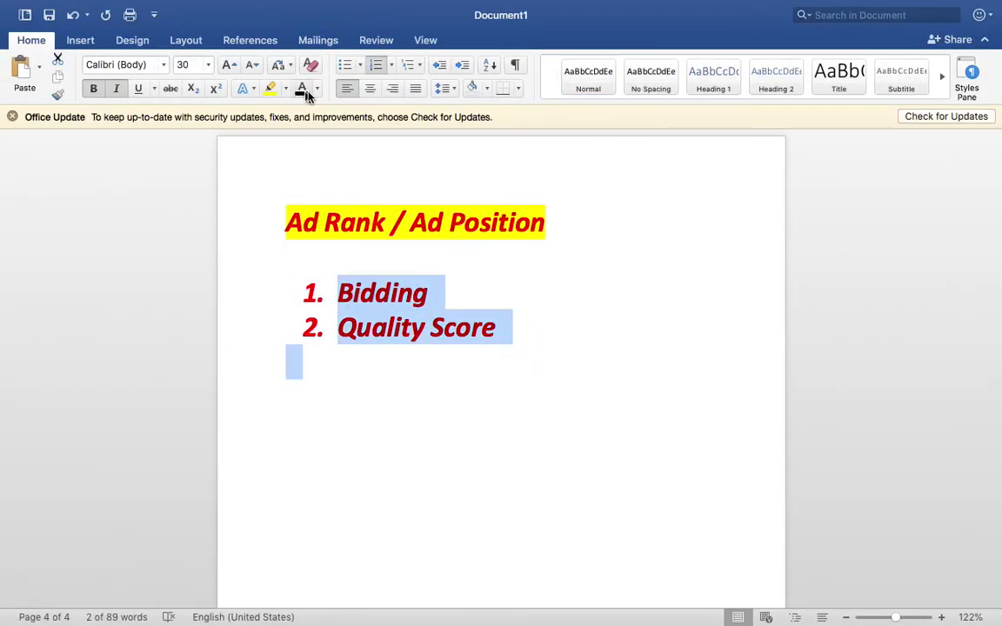
{"action": "left_click", "coordinate": [184, 65]}
{"action": "type", "text": "40"}
{"action": "key", "text": "Return"}
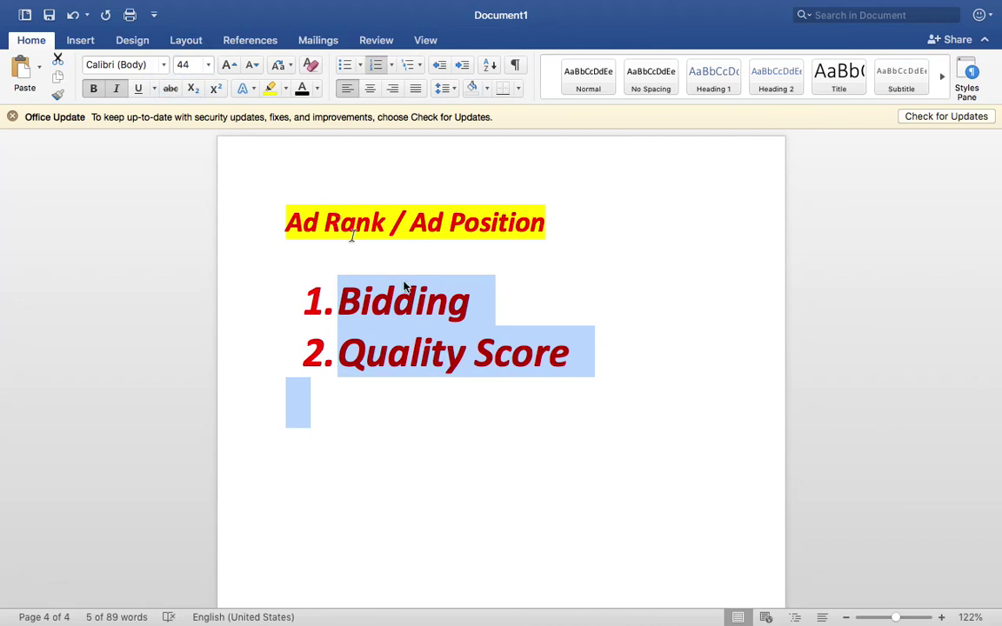
{"action": "left_click", "coordinate": [438, 372]}
{"action": "scroll", "coordinate": [437, 370], "scroll_direction": "down", "scroll_amount": 2}
{"action": "left_click", "coordinate": [631, 307]}
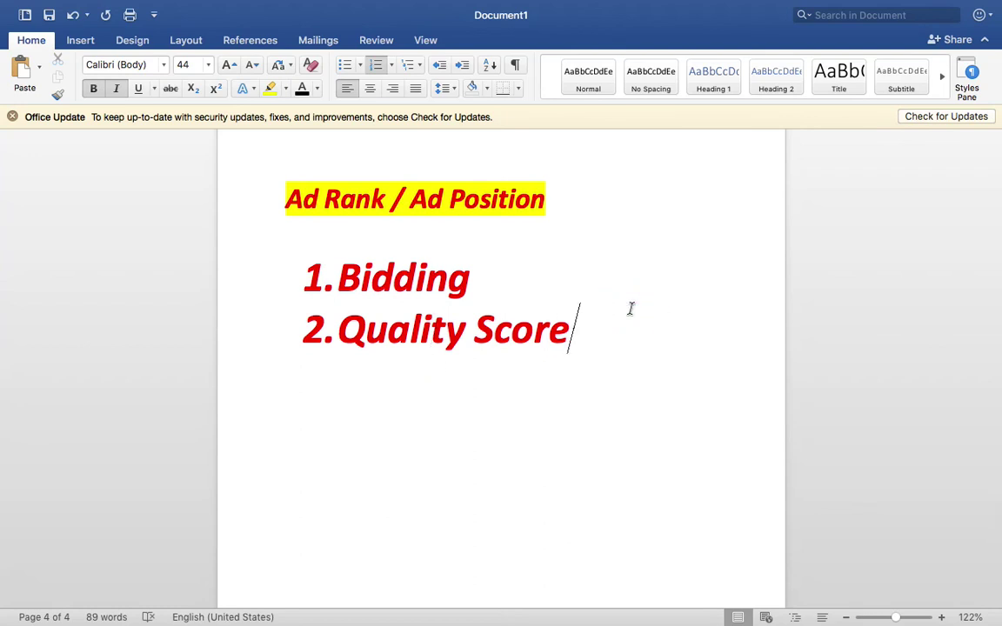